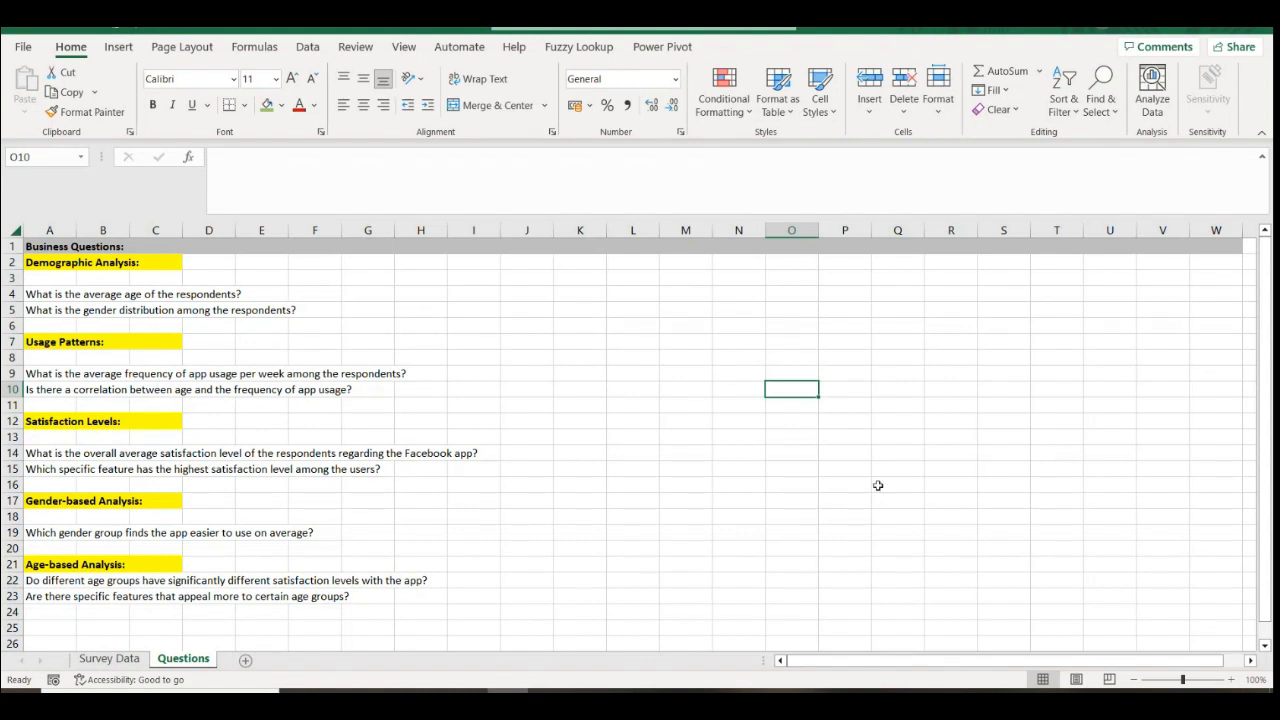
# Switch to the Survey Data sheet listing respondents' age, gender, usage and satisfaction
pyautogui.click(110, 659)
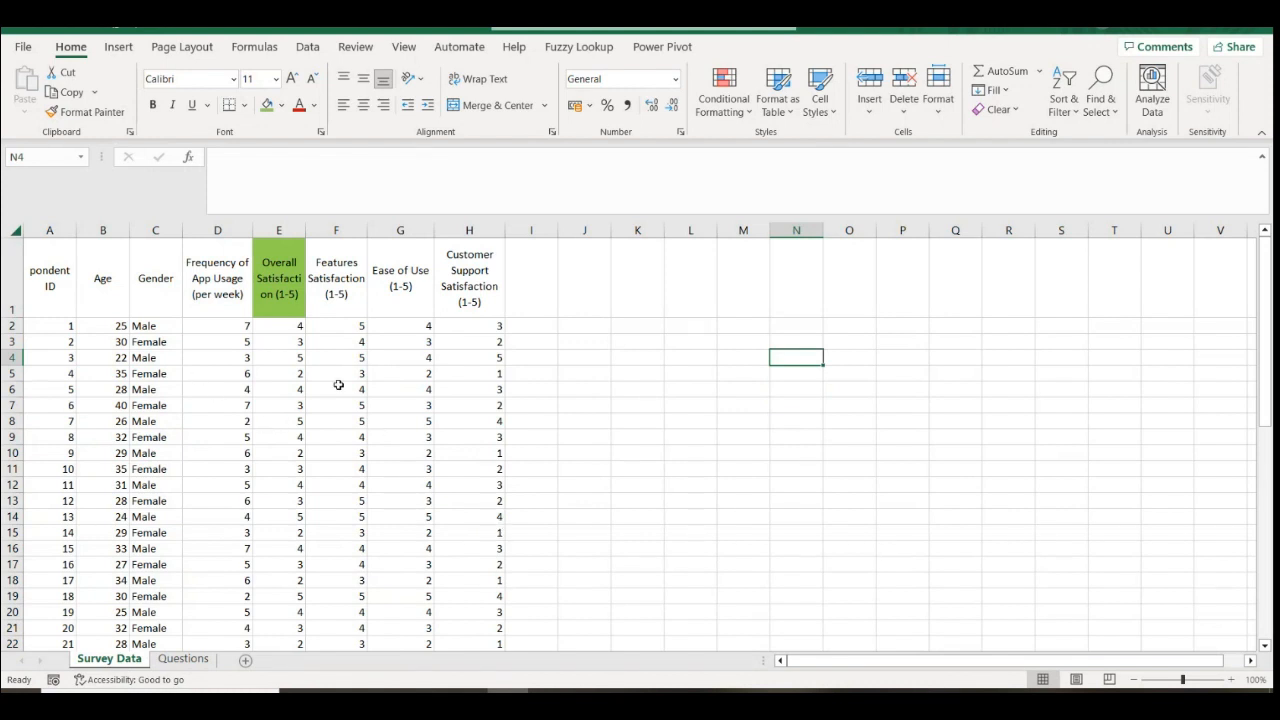
pyautogui.click(52, 229)
pyautogui.click(490, 228)
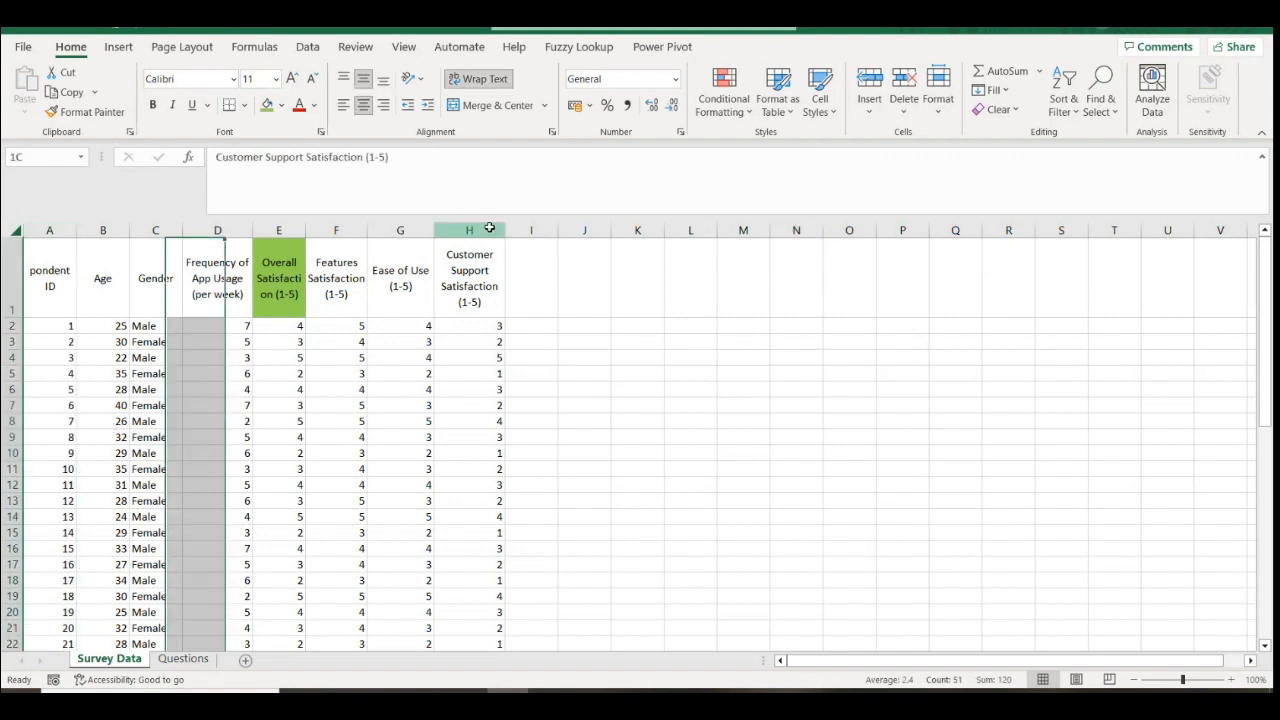
pyautogui.moveTo(56, 254); pyautogui.dragTo(486, 258)
pyautogui.scroll(-8, 174, 534)
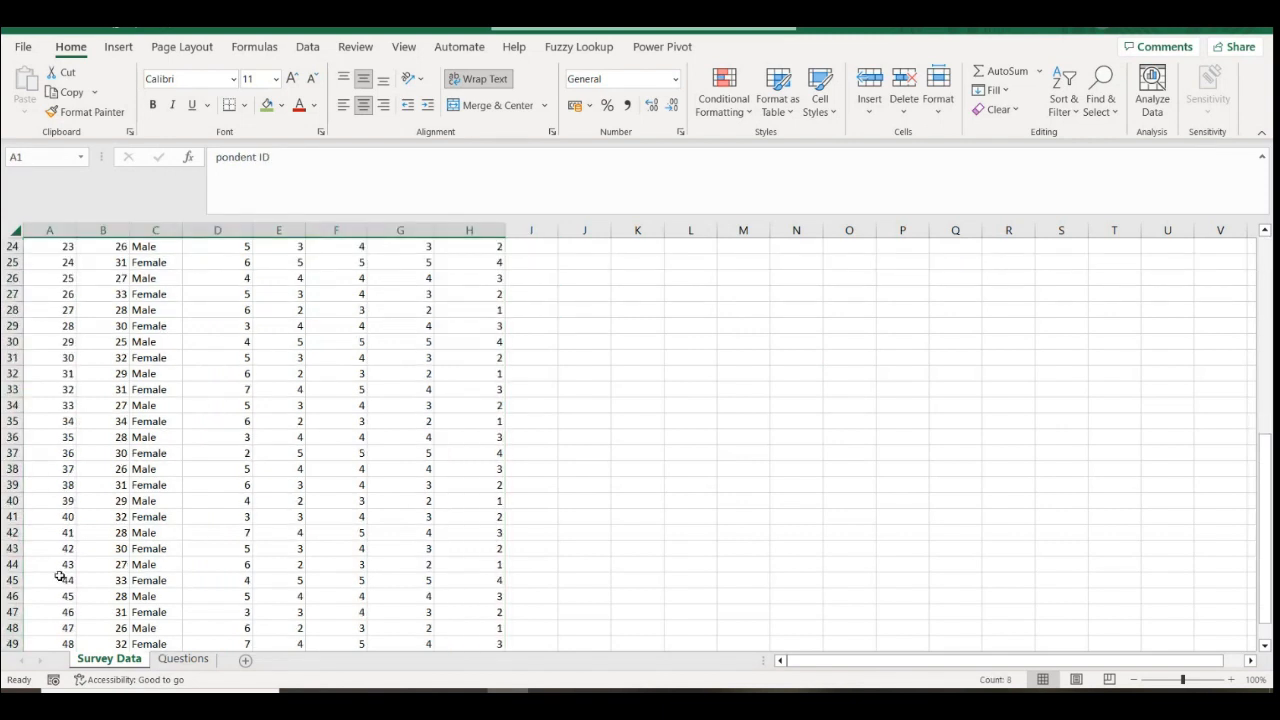
pyautogui.scroll(-5, 60, 577)
pyautogui.click(63, 437)
pyautogui.scroll(3, 263, 471)
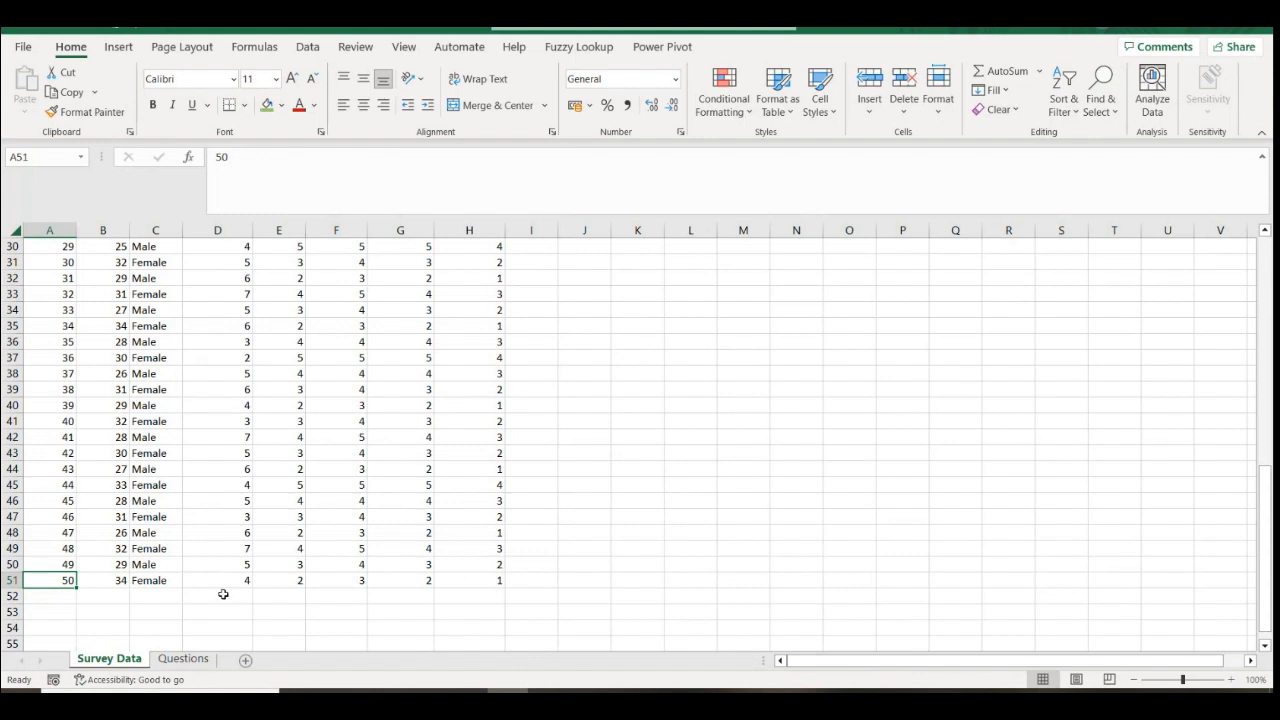
pyautogui.scroll(10, 154, 478)
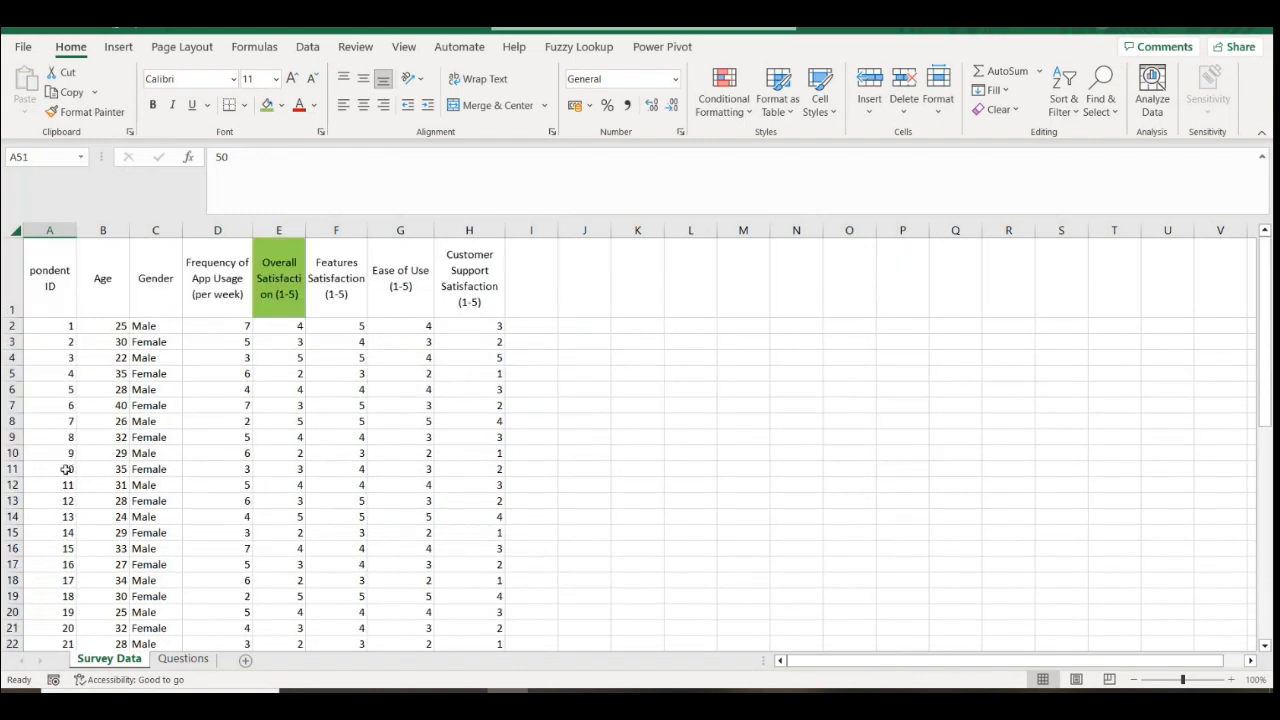
# Prefix the A1 header with 'Res' so it reads 'Respondent ID', then autofit column A
pyautogui.click(46, 289)
pyautogui.click(214, 157)
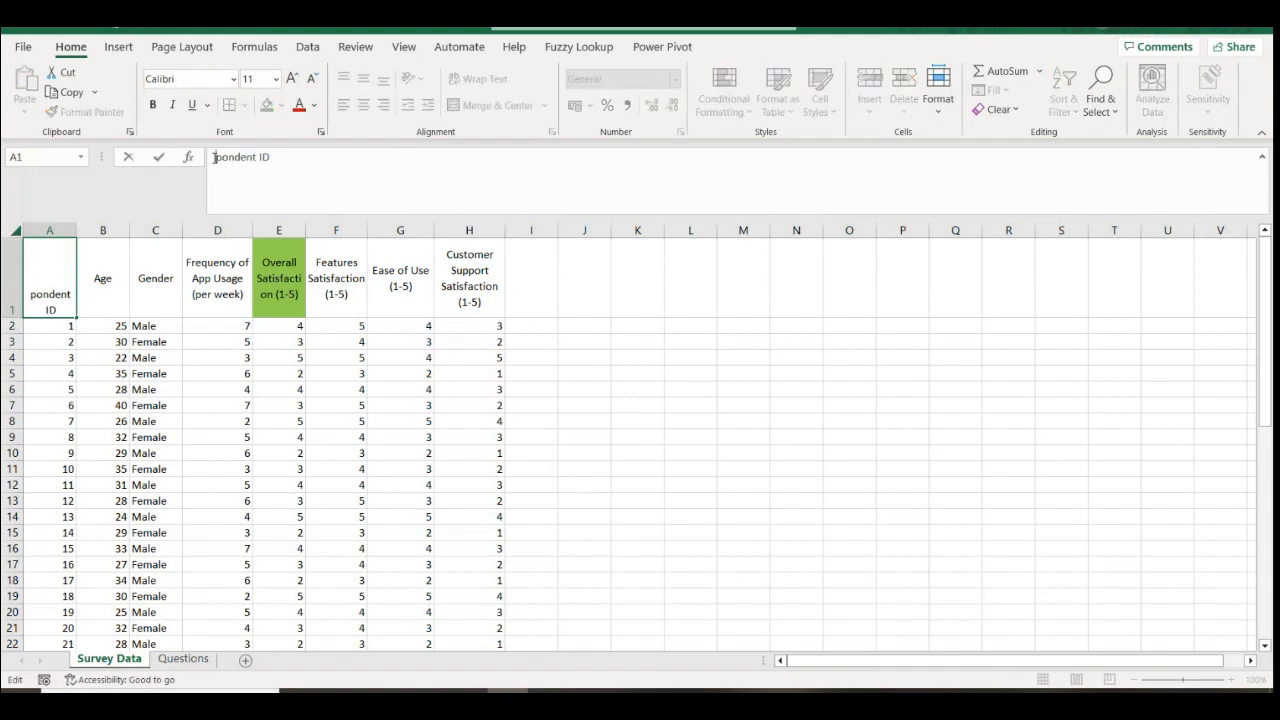
pyautogui.write('Res')
pyautogui.press('Return')
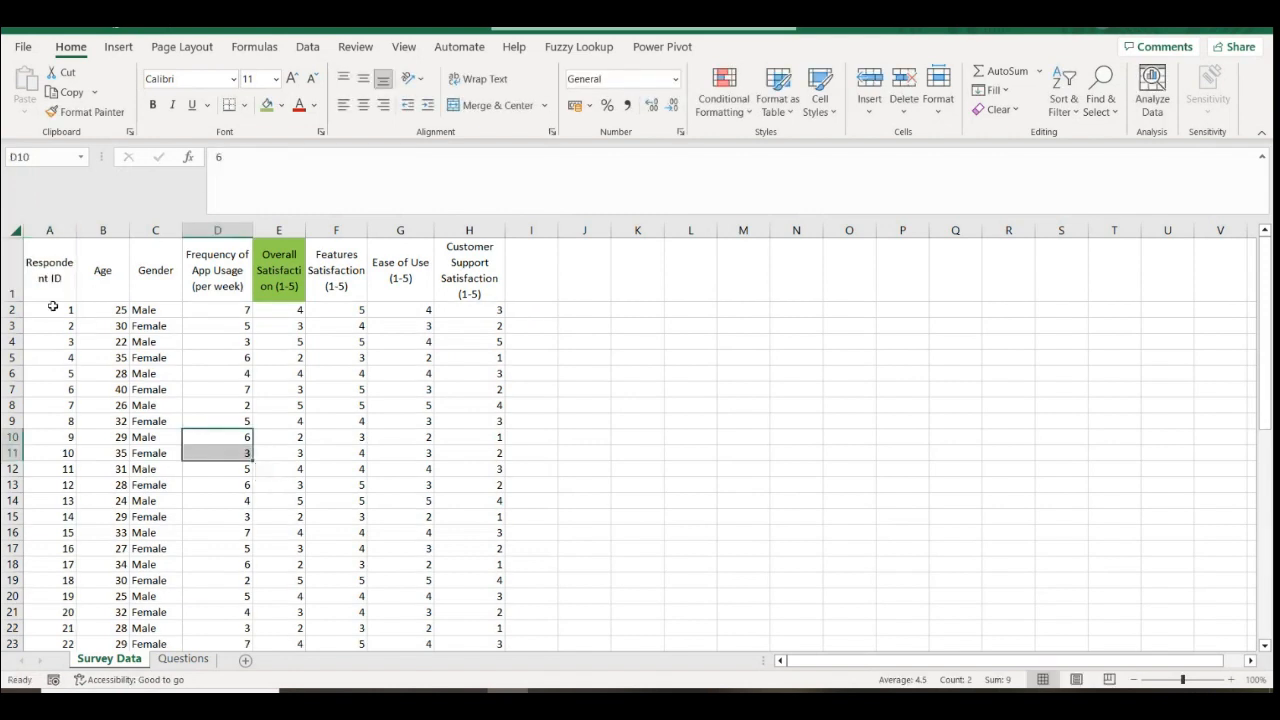
pyautogui.moveTo(76, 230); pyautogui.dragTo(71, 230)
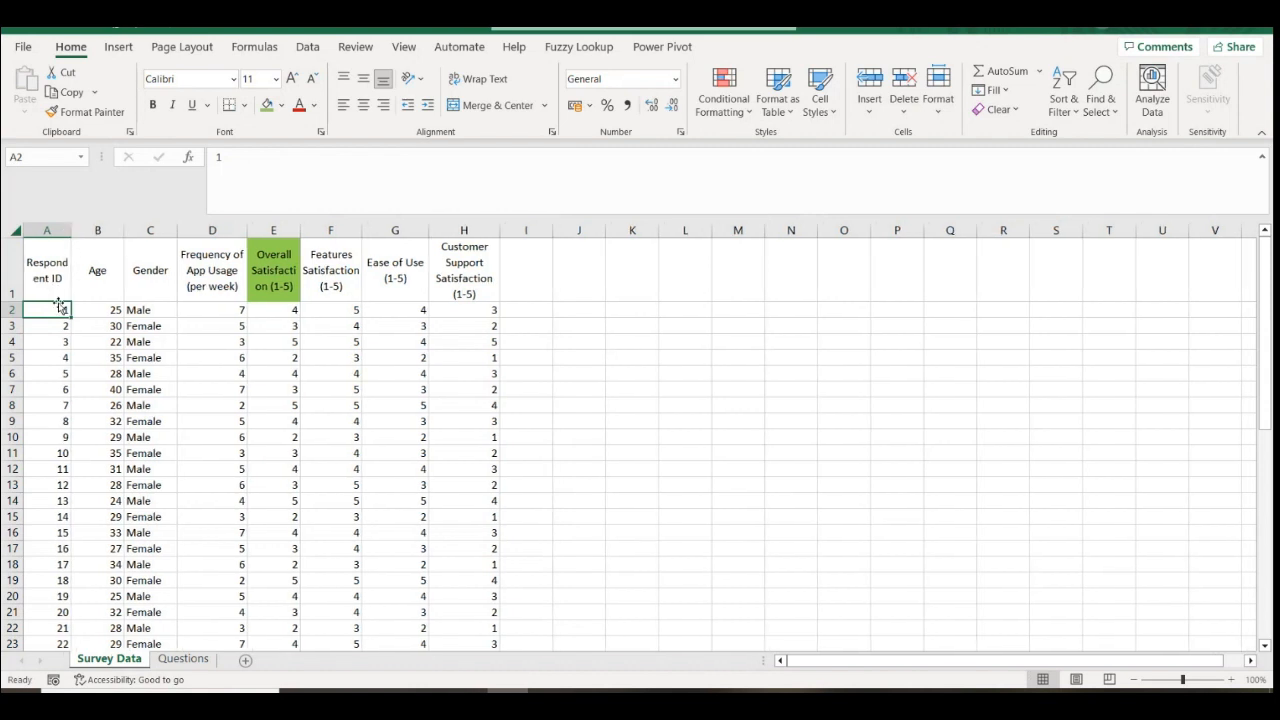
pyautogui.doubleClick(72, 225)
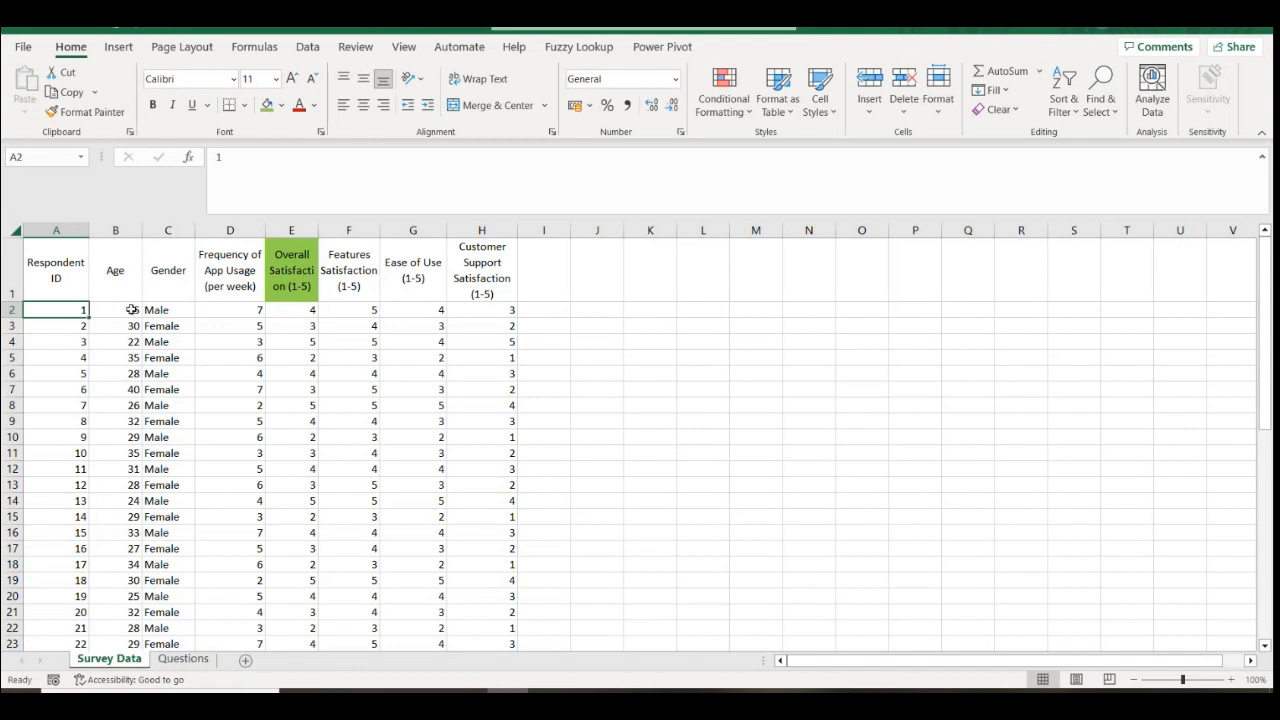
pyautogui.click(130, 310)
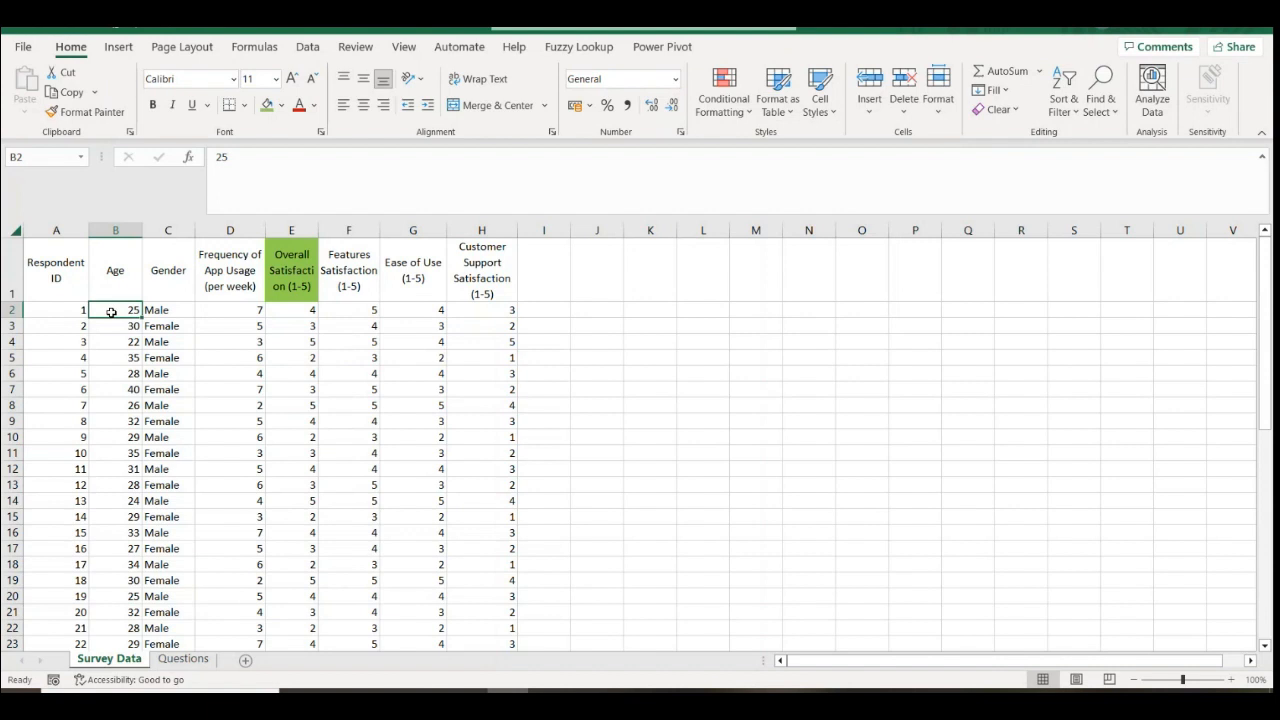
pyautogui.click(233, 310)
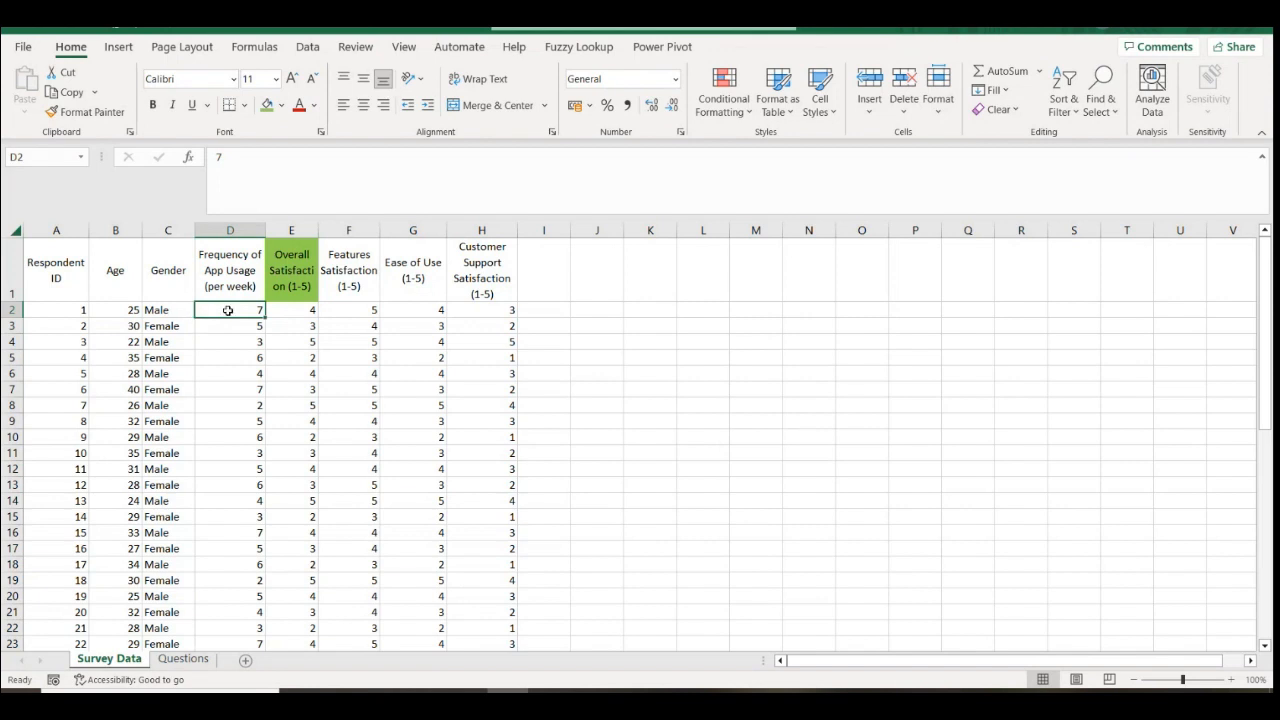
pyautogui.click(306, 311)
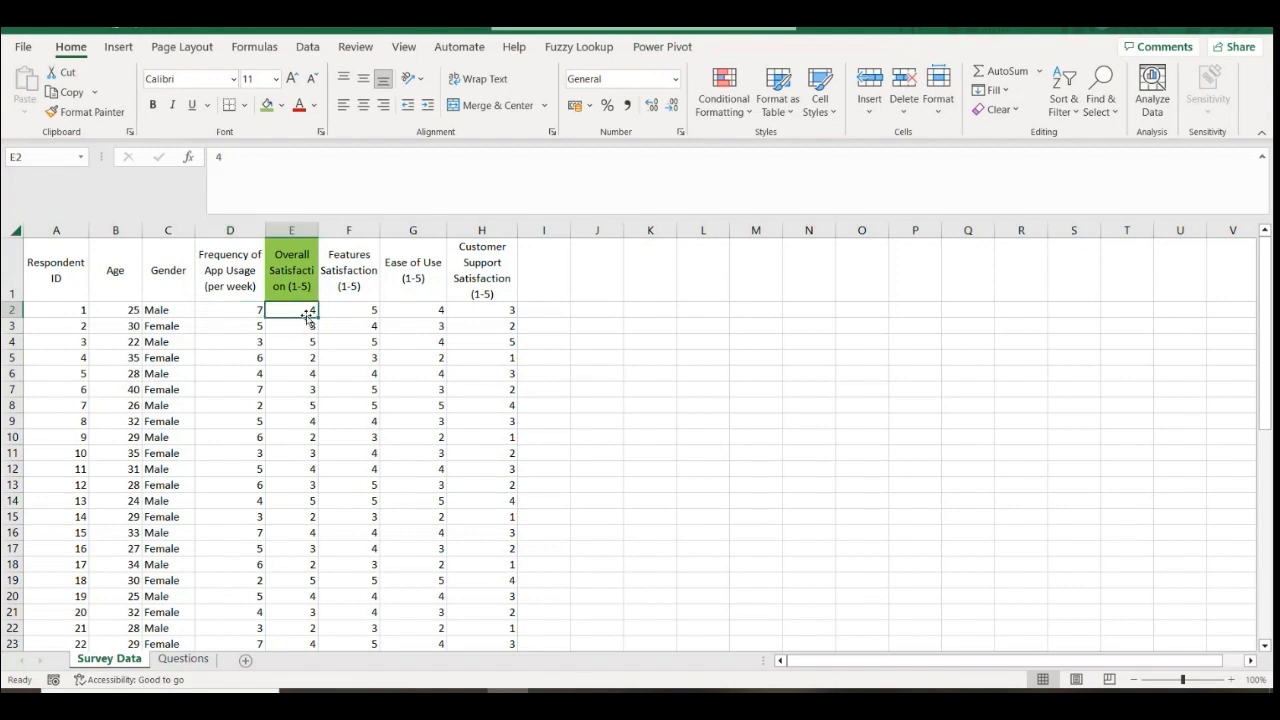
pyautogui.click(358, 294)
pyautogui.press('Right')
pyautogui.press('Right')
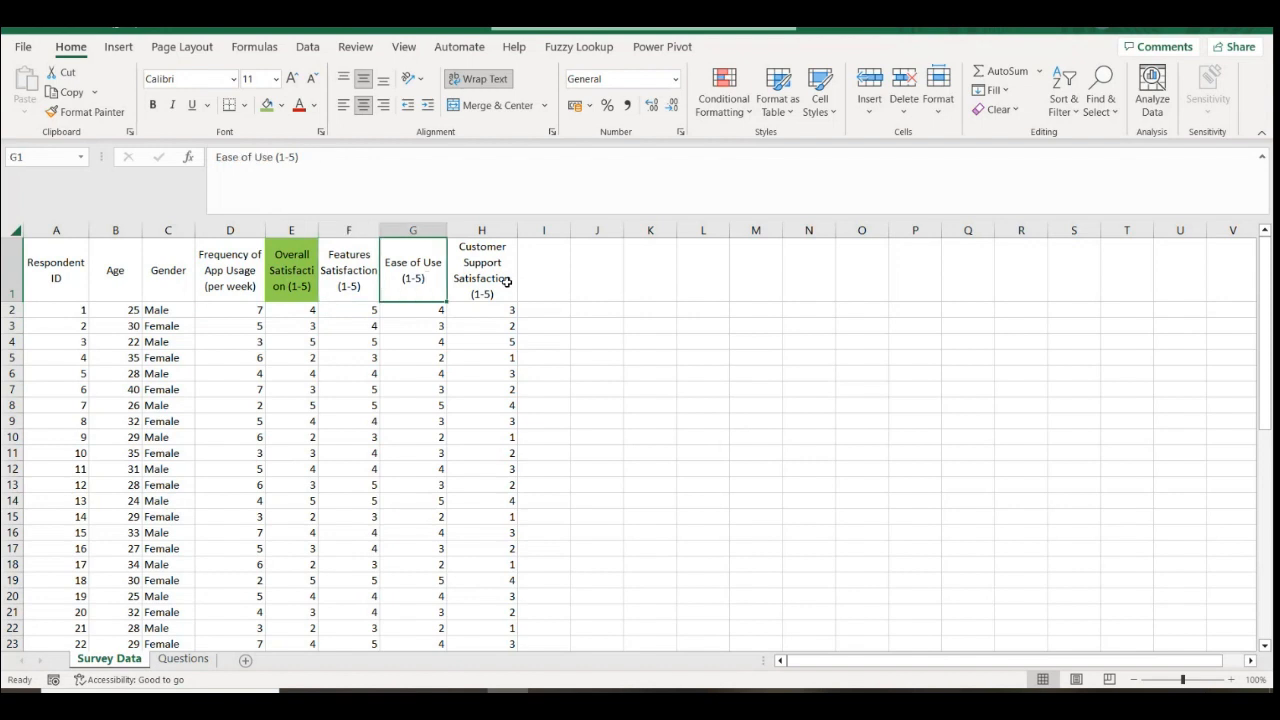
pyautogui.click(372, 280)
pyautogui.click(275, 283)
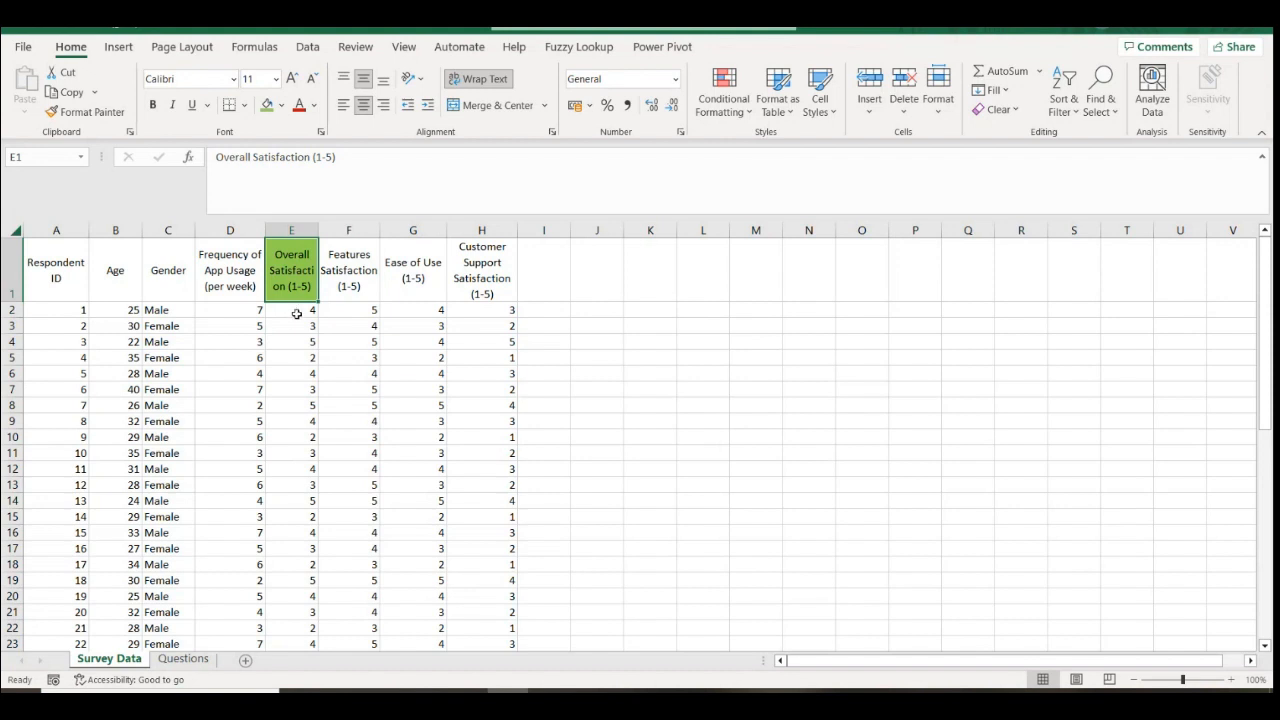
pyautogui.click(297, 314)
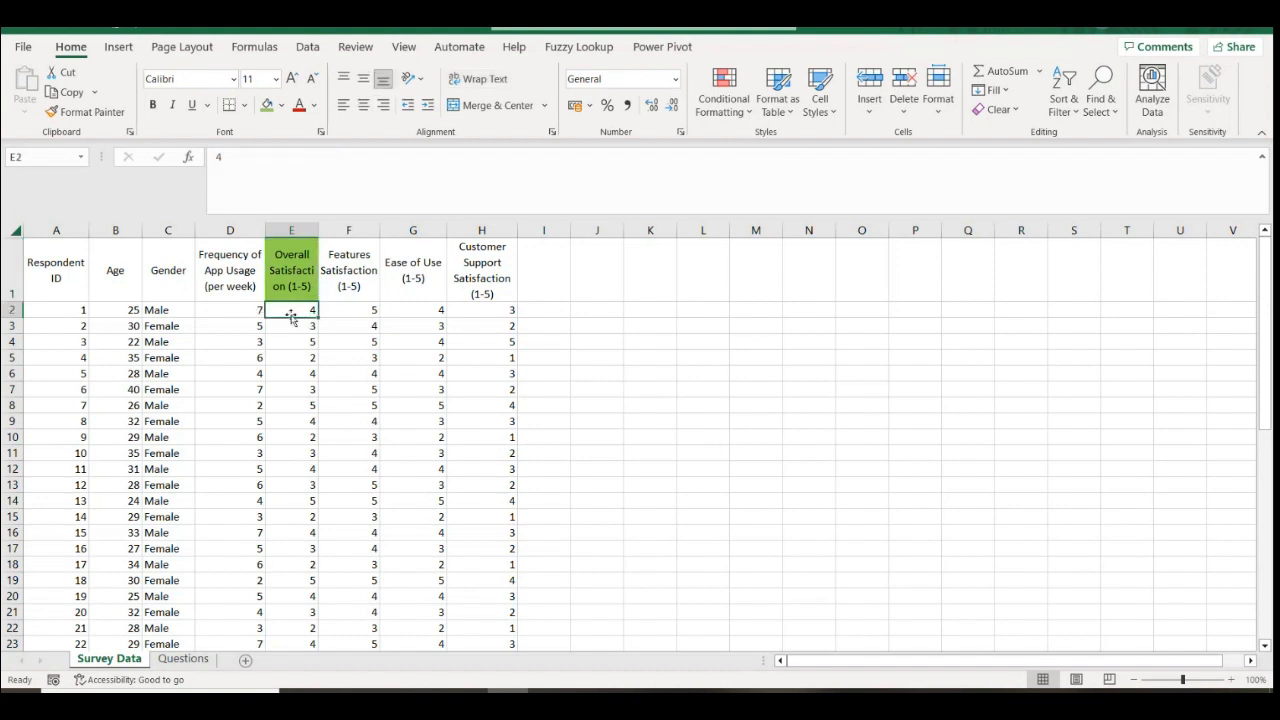
pyautogui.click(152, 310)
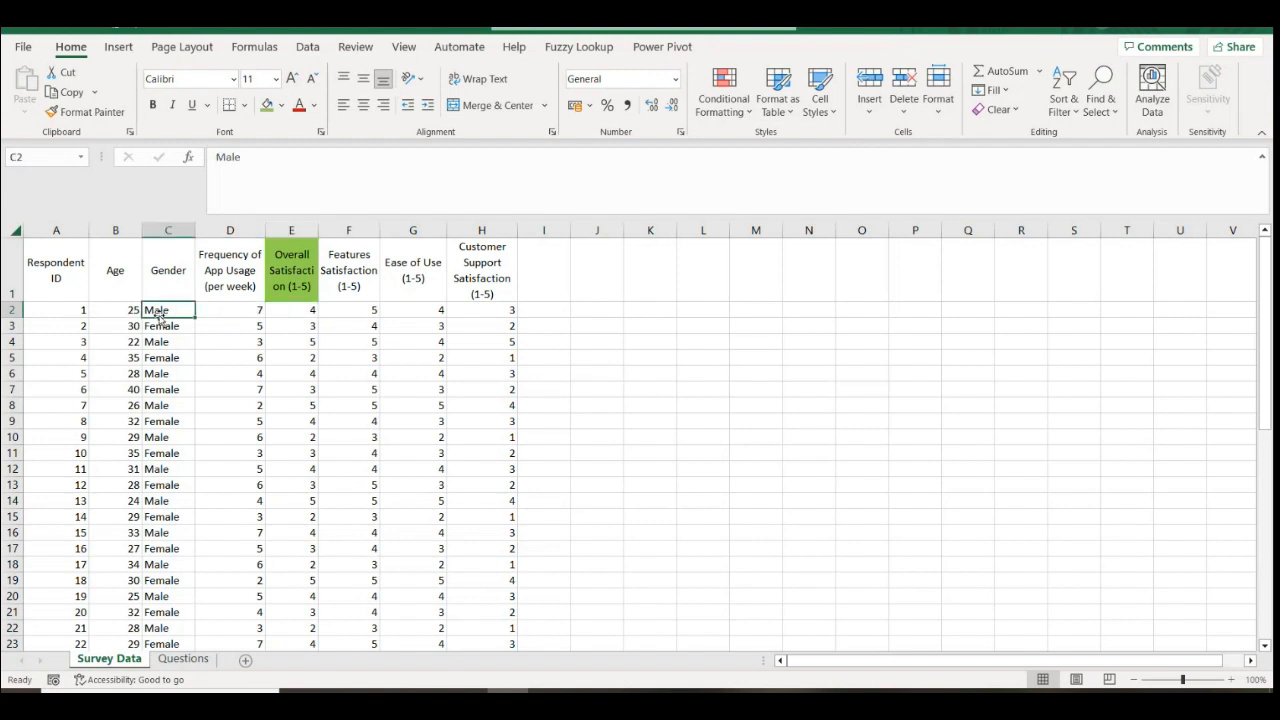
pyautogui.click(218, 278)
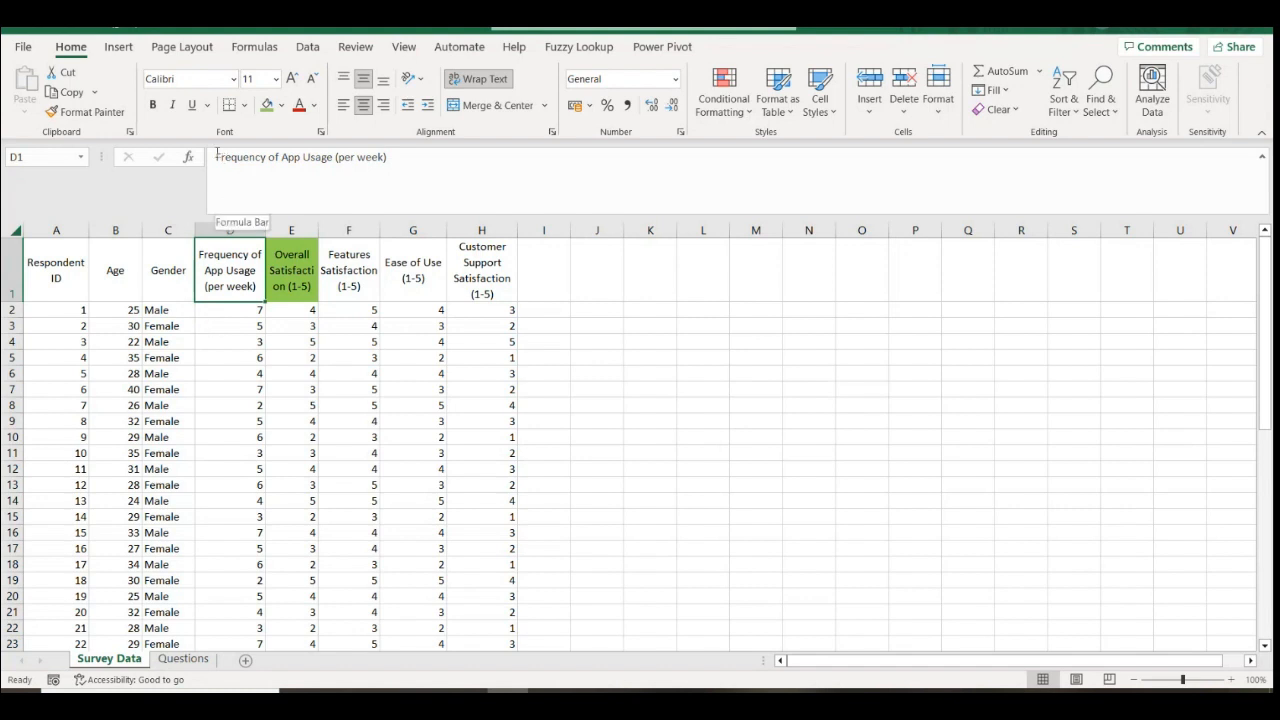
pyautogui.moveTo(217, 157); pyautogui.dragTo(390, 157)
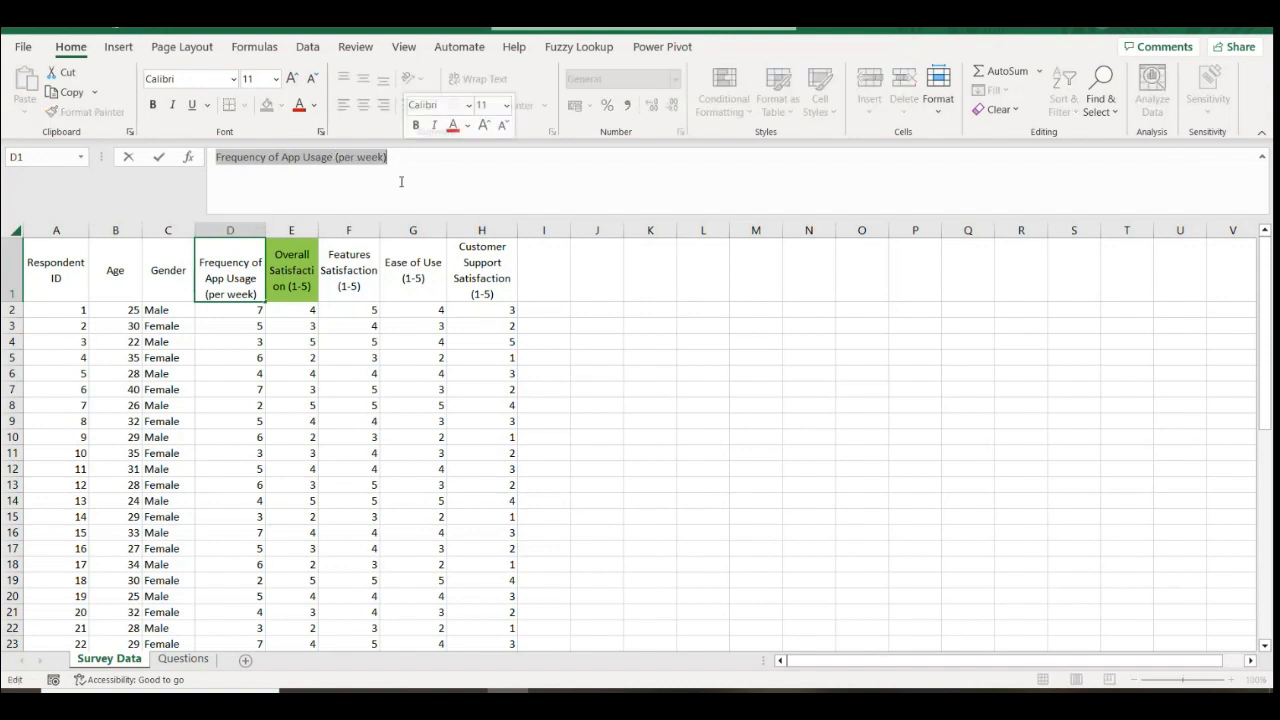
pyautogui.click(230, 317)
pyautogui.click(236, 372)
pyautogui.scroll(-13, 226, 574)
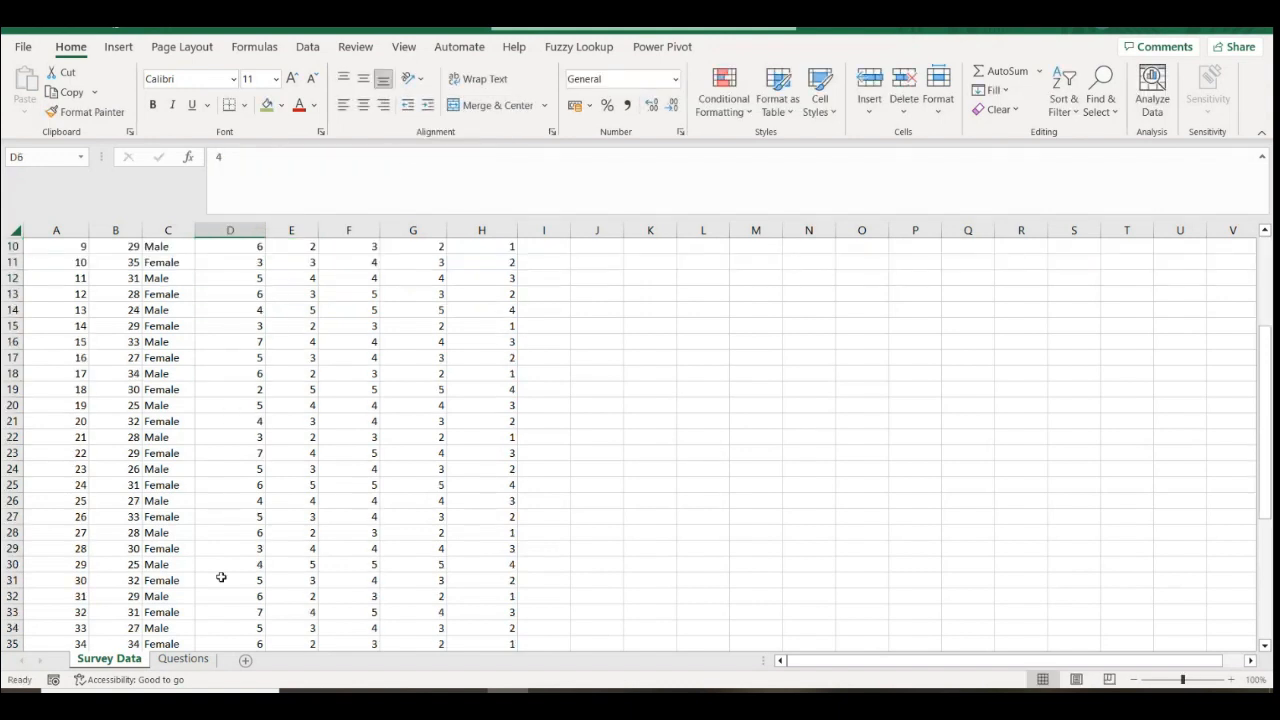
pyautogui.click(245, 376)
pyautogui.click(235, 409)
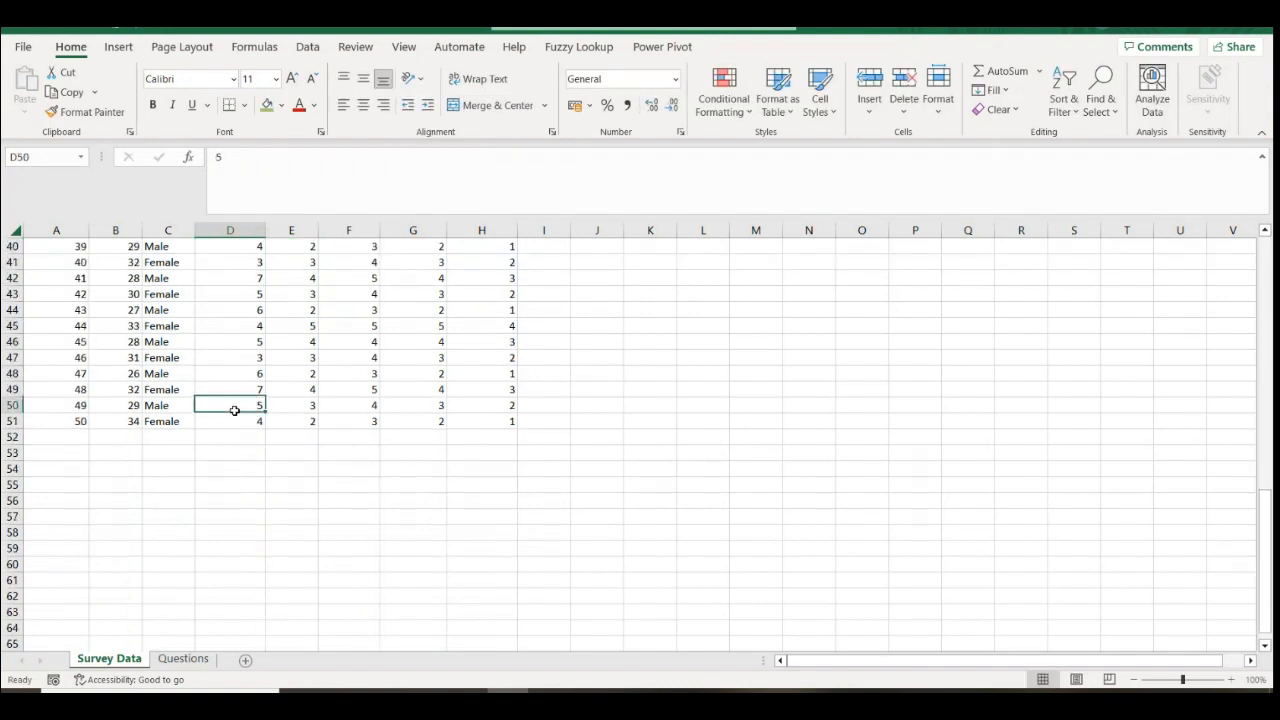
pyautogui.click(244, 329)
pyautogui.scroll(4, 244, 418)
pyautogui.click(239, 394)
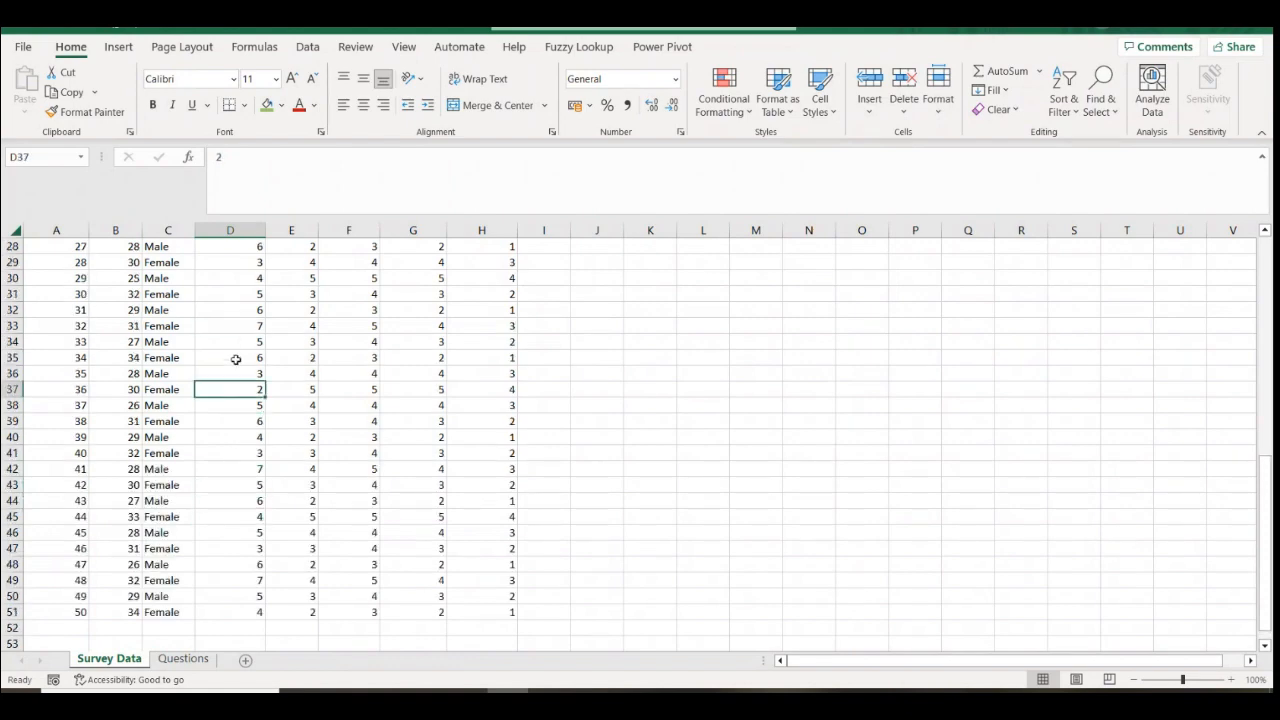
pyautogui.scroll(9, 230, 370)
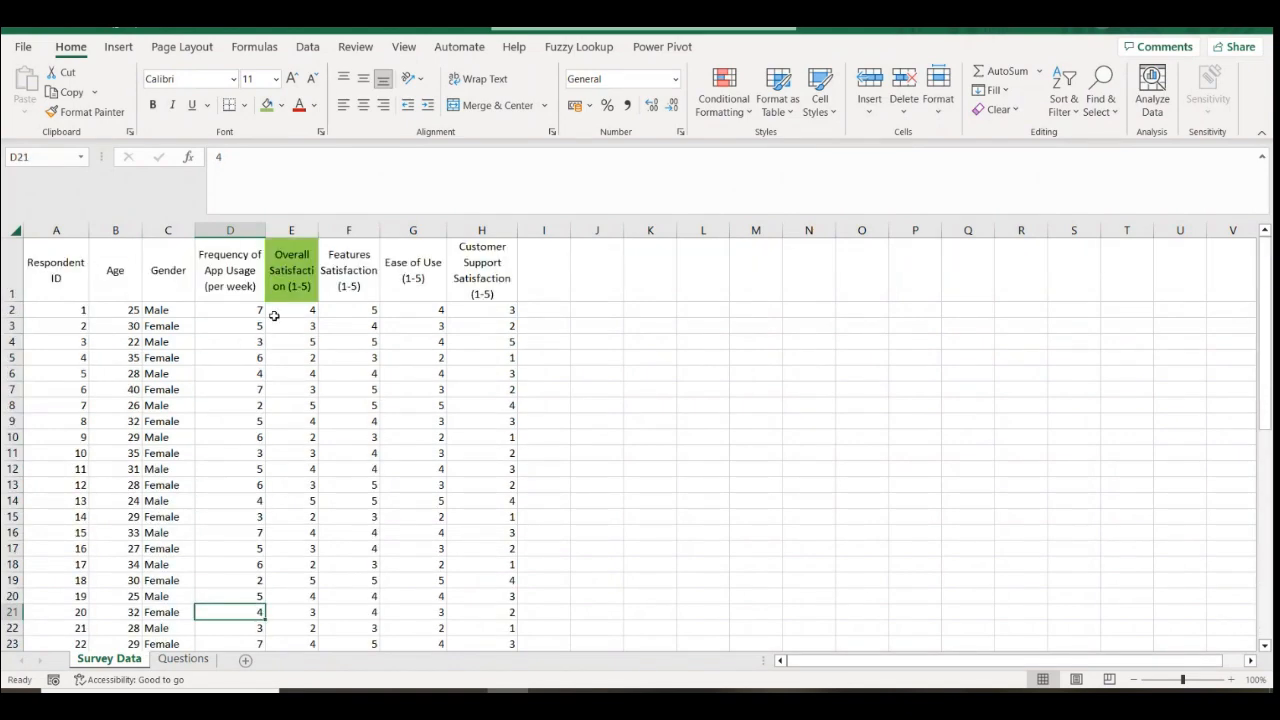
pyautogui.click(282, 253)
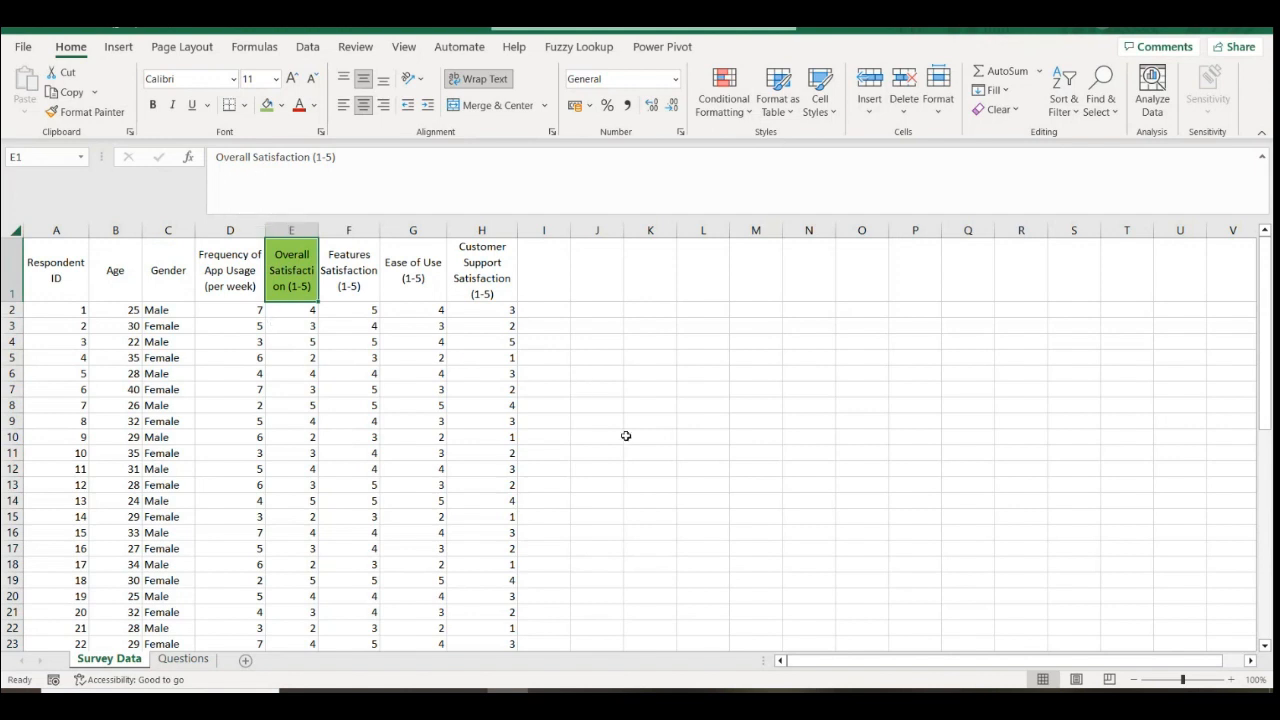
pyautogui.click(551, 373)
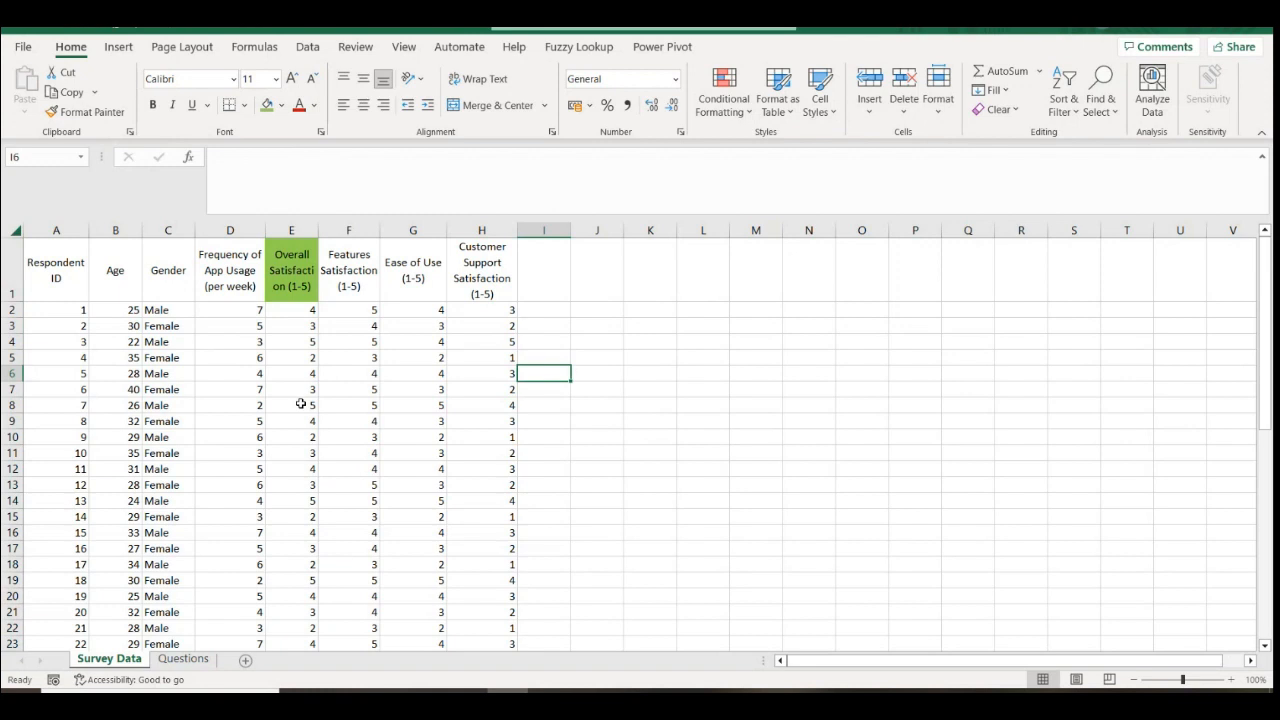
pyautogui.click(297, 316)
pyautogui.click(298, 371)
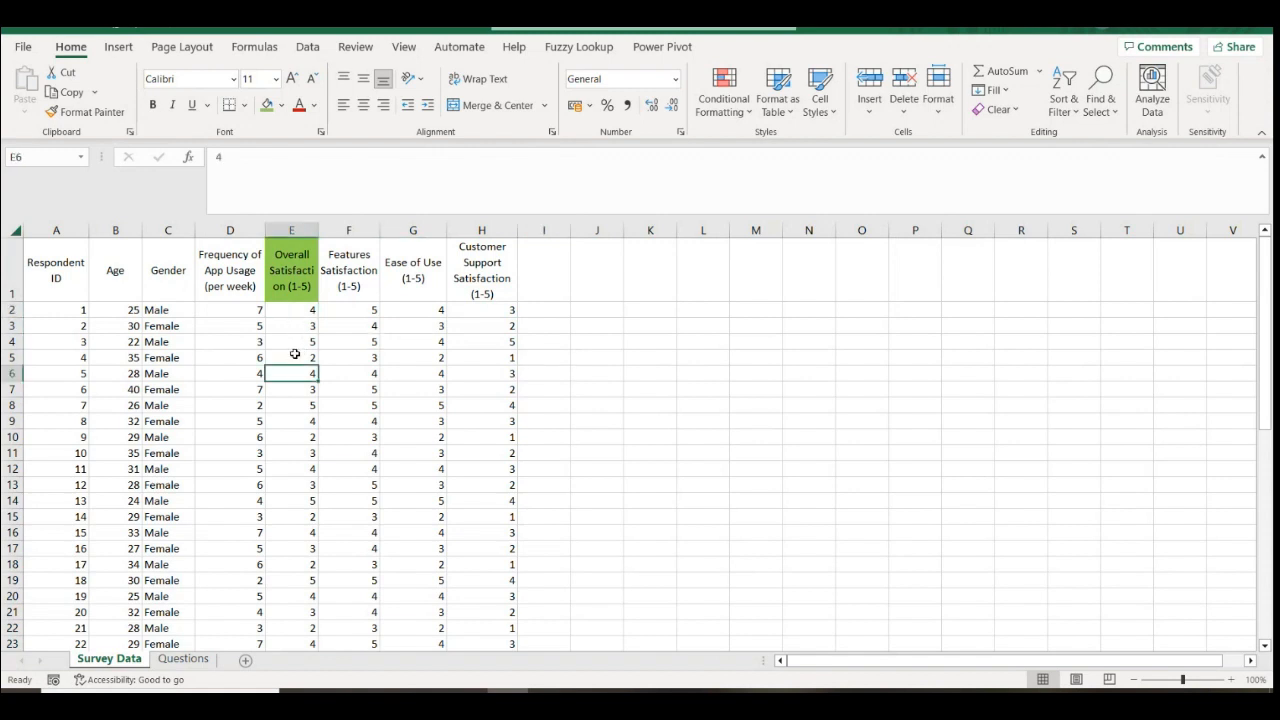
pyautogui.click(290, 343)
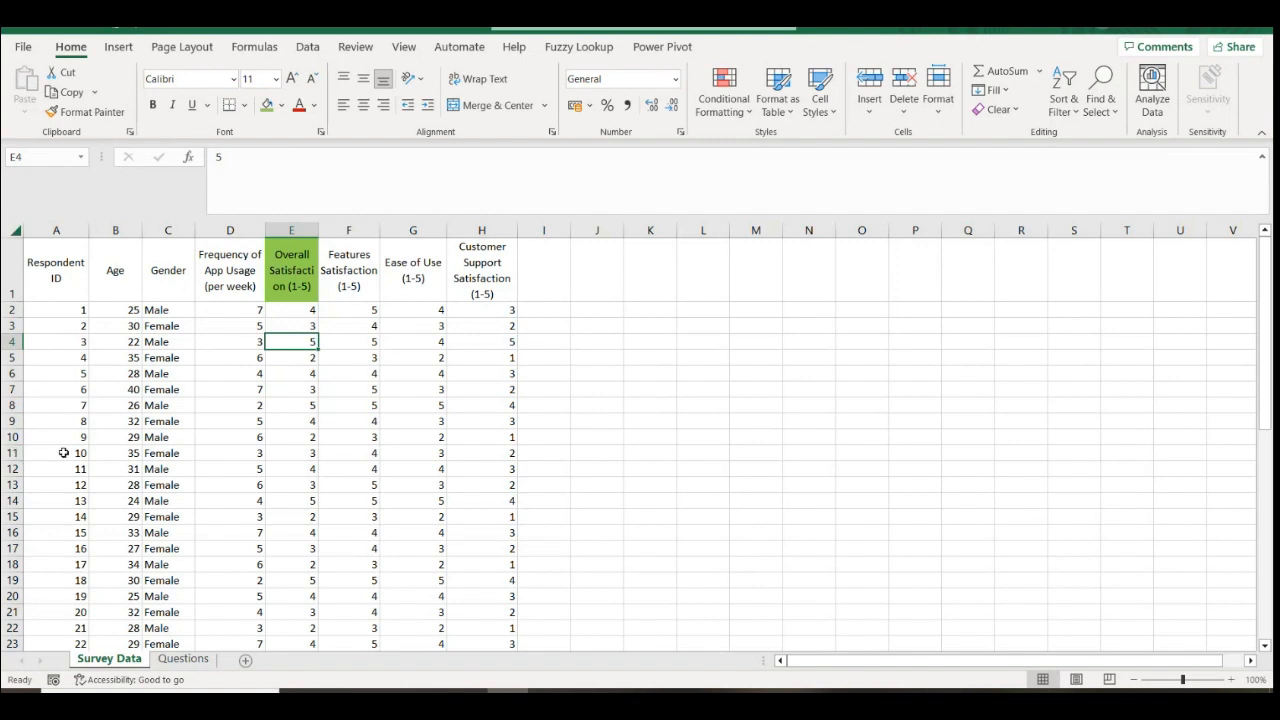
pyautogui.moveTo(63, 453); pyautogui.dragTo(281, 461)
pyautogui.click(307, 453)
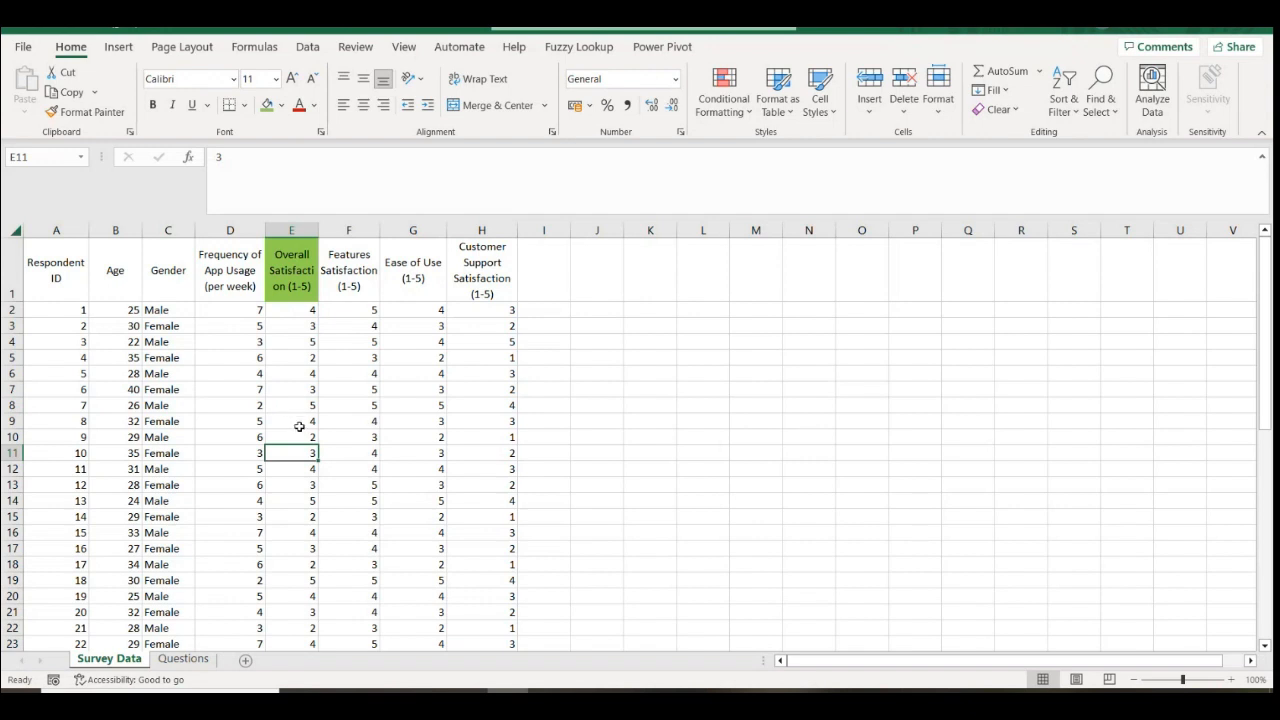
pyautogui.scroll(-3, 295, 486)
pyautogui.scroll(-4, 295, 486)
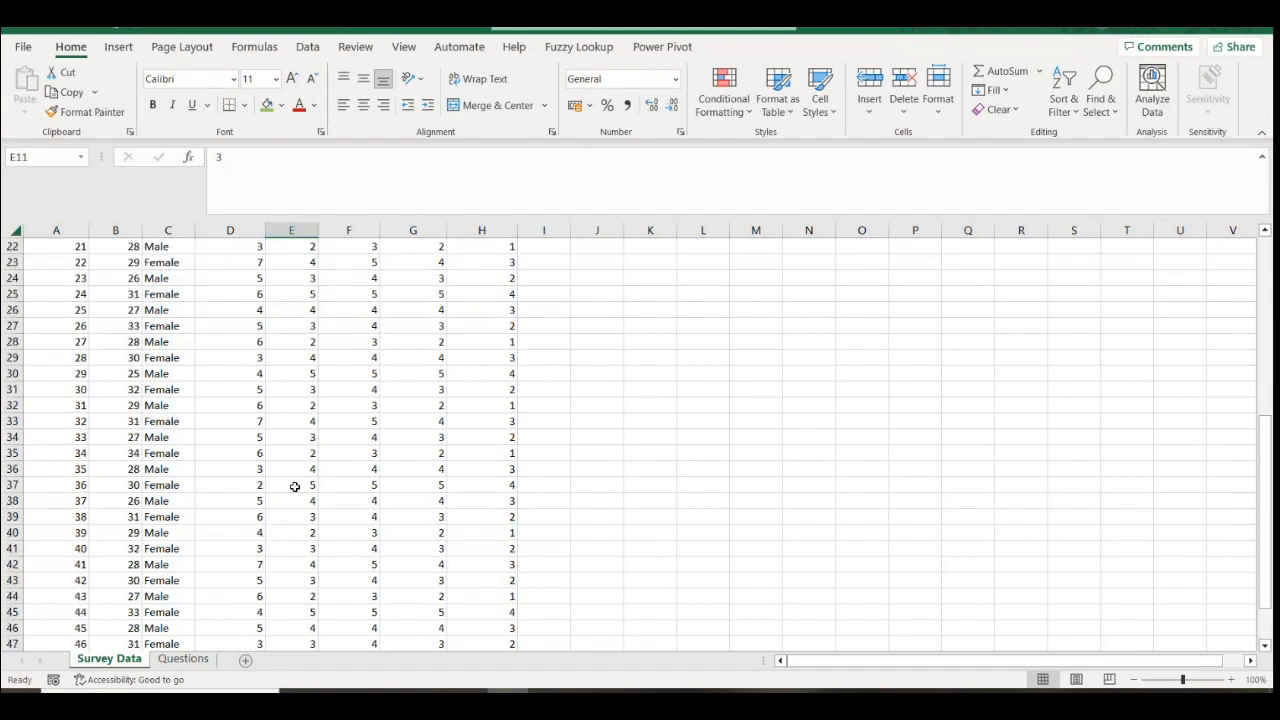
pyautogui.scroll(-2, 295, 486)
pyautogui.scroll(3, 295, 486)
pyautogui.scroll(6, 295, 486)
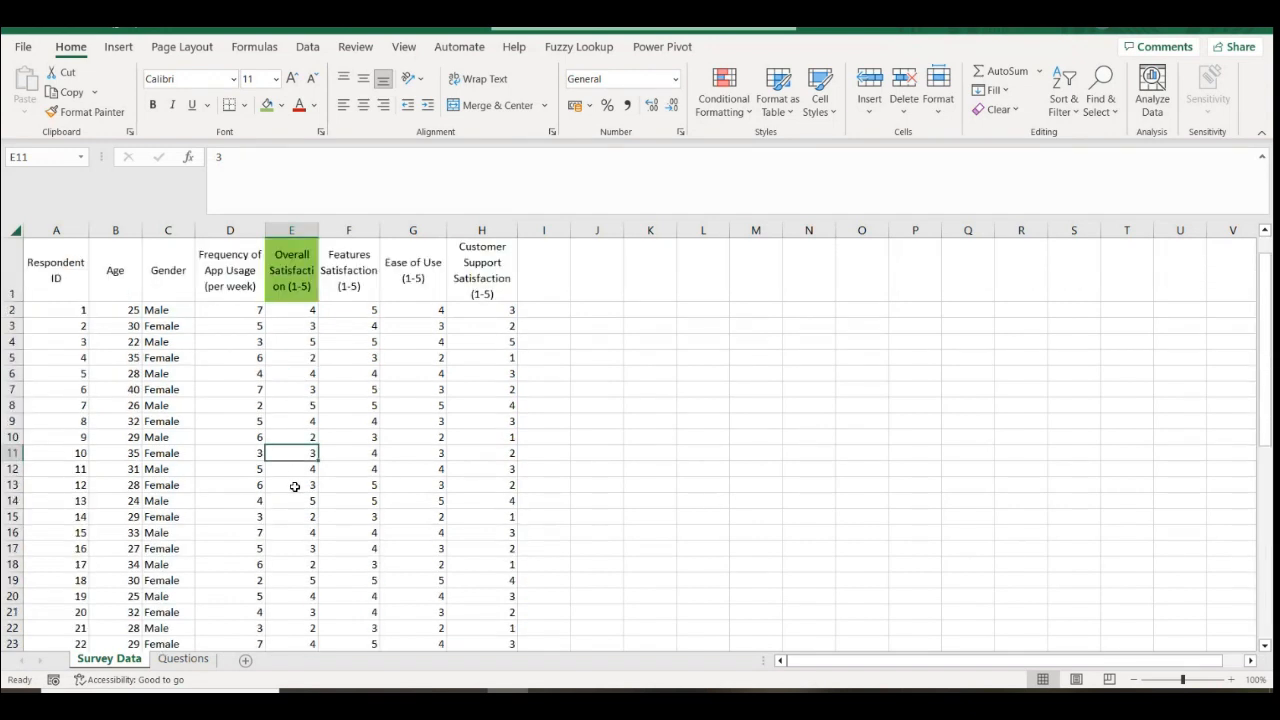
pyautogui.click(296, 341)
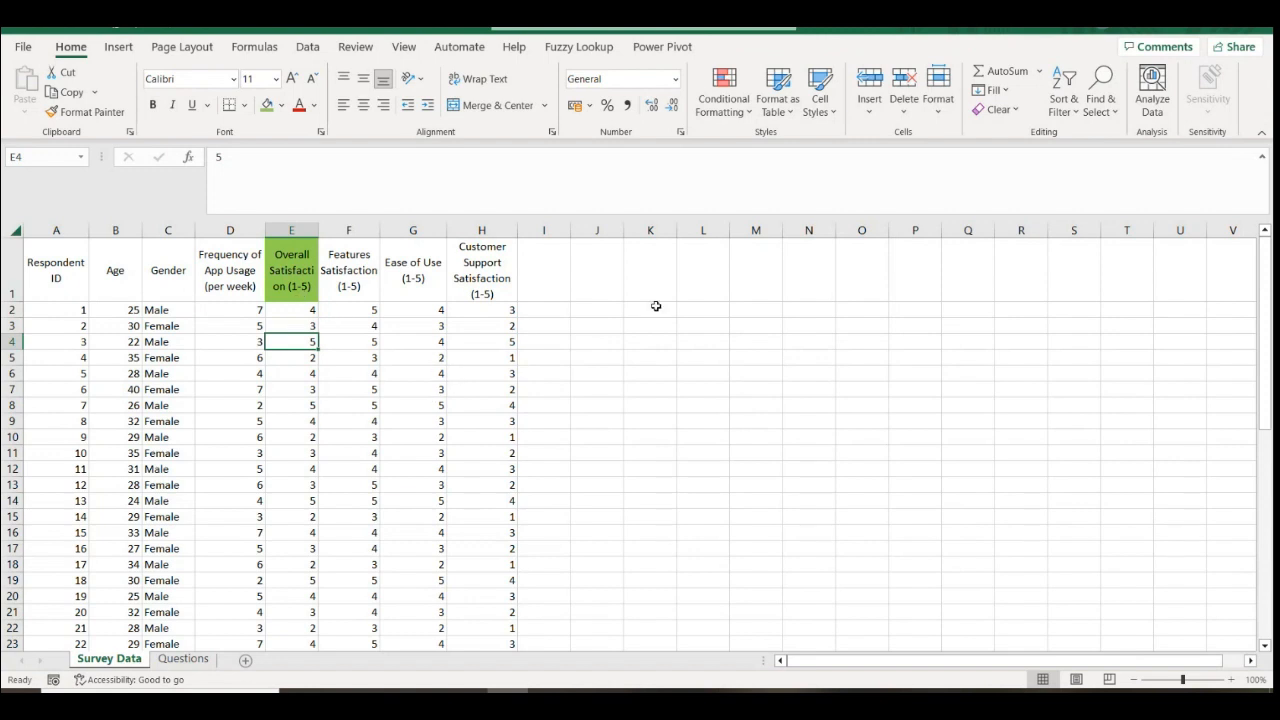
# Enter the rating numbers 1 through 5 in M2:M6
pyautogui.click(750, 310)
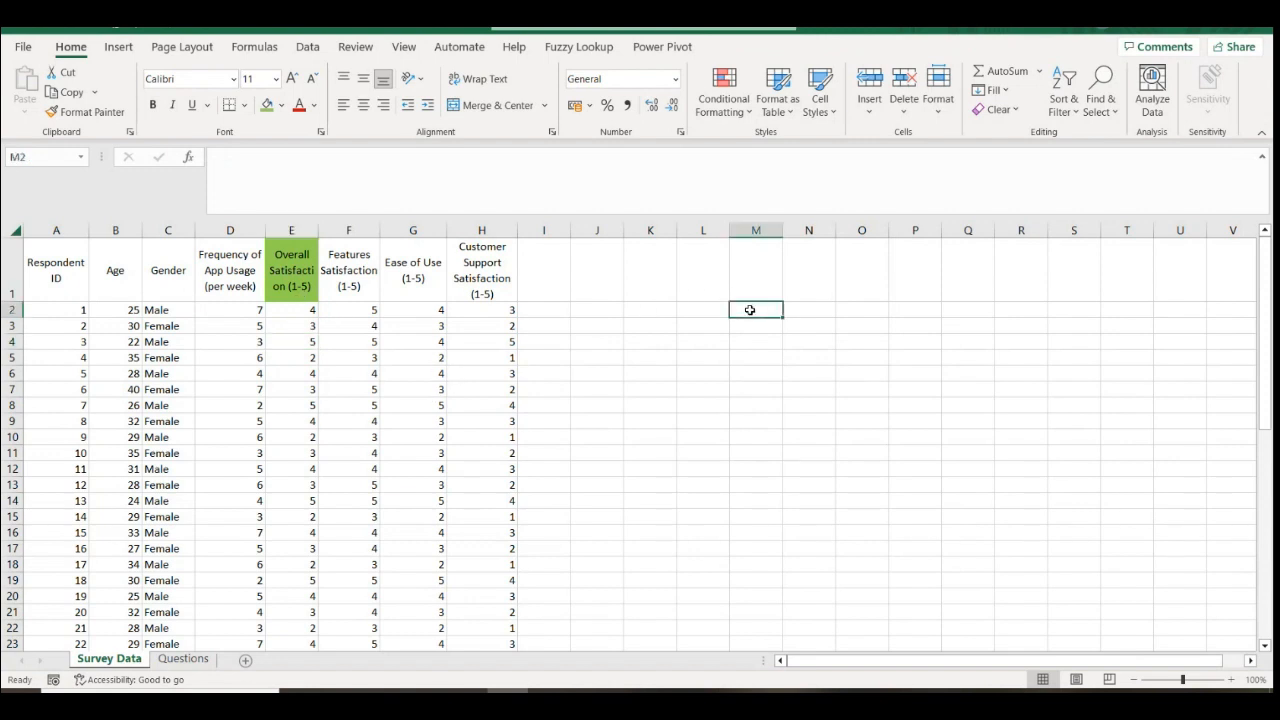
pyautogui.write('1')
pyautogui.press('Return')
pyautogui.write('2')
pyautogui.press('Return')
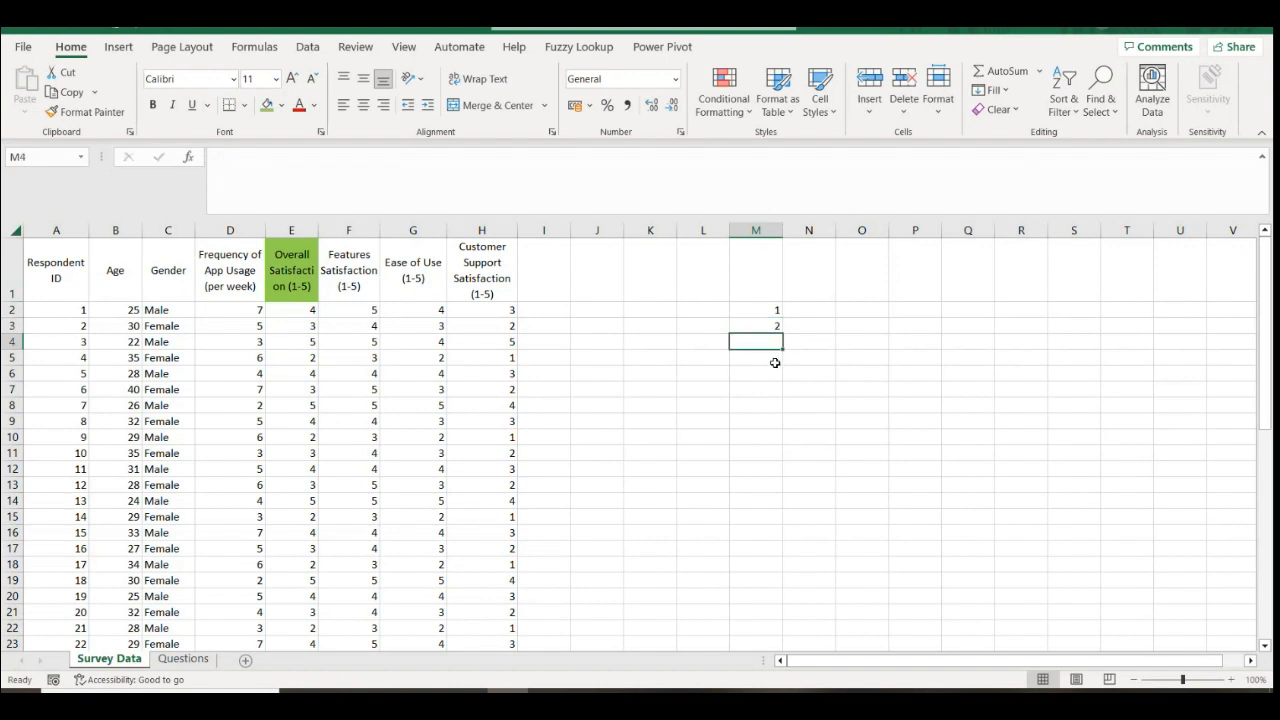
pyautogui.write('3')
pyautogui.press('Return')
pyautogui.write('4')
pyautogui.press('Return')
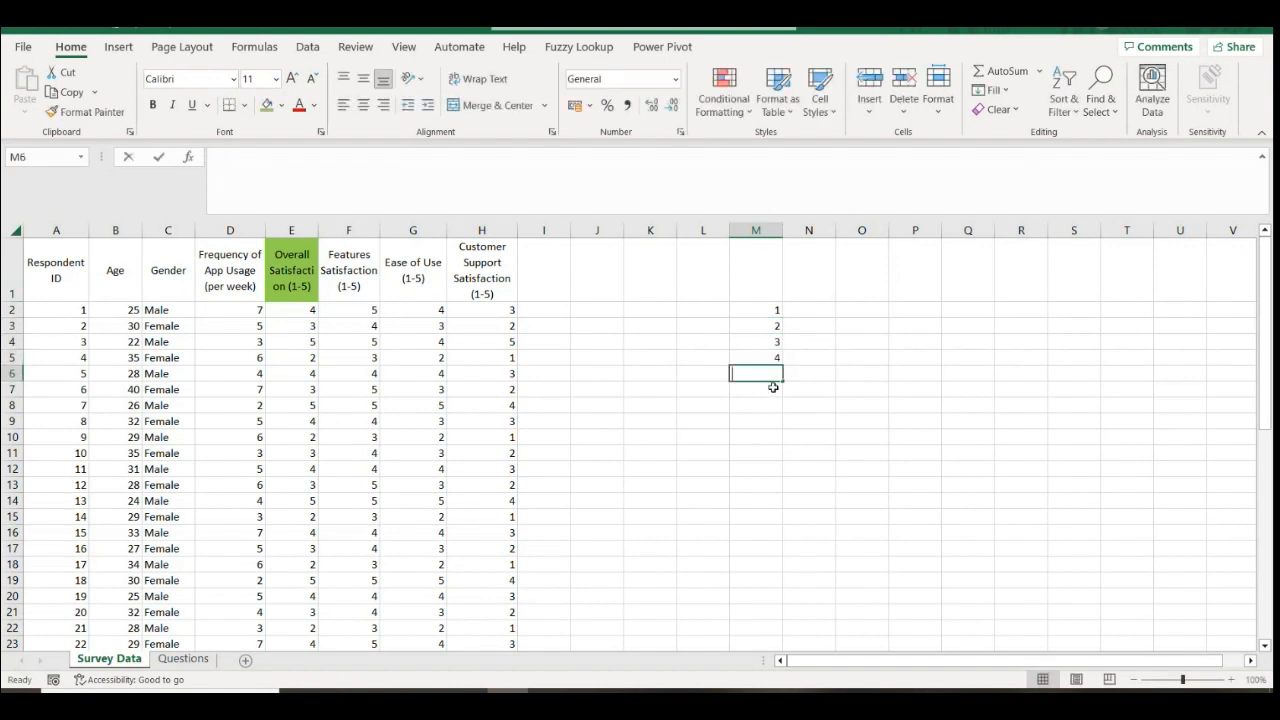
pyautogui.write('5')
# Label ratings 1 and 2 as 'Very not satisfied' and 'Not satisfied' in N2:N3
pyautogui.click(797, 310)
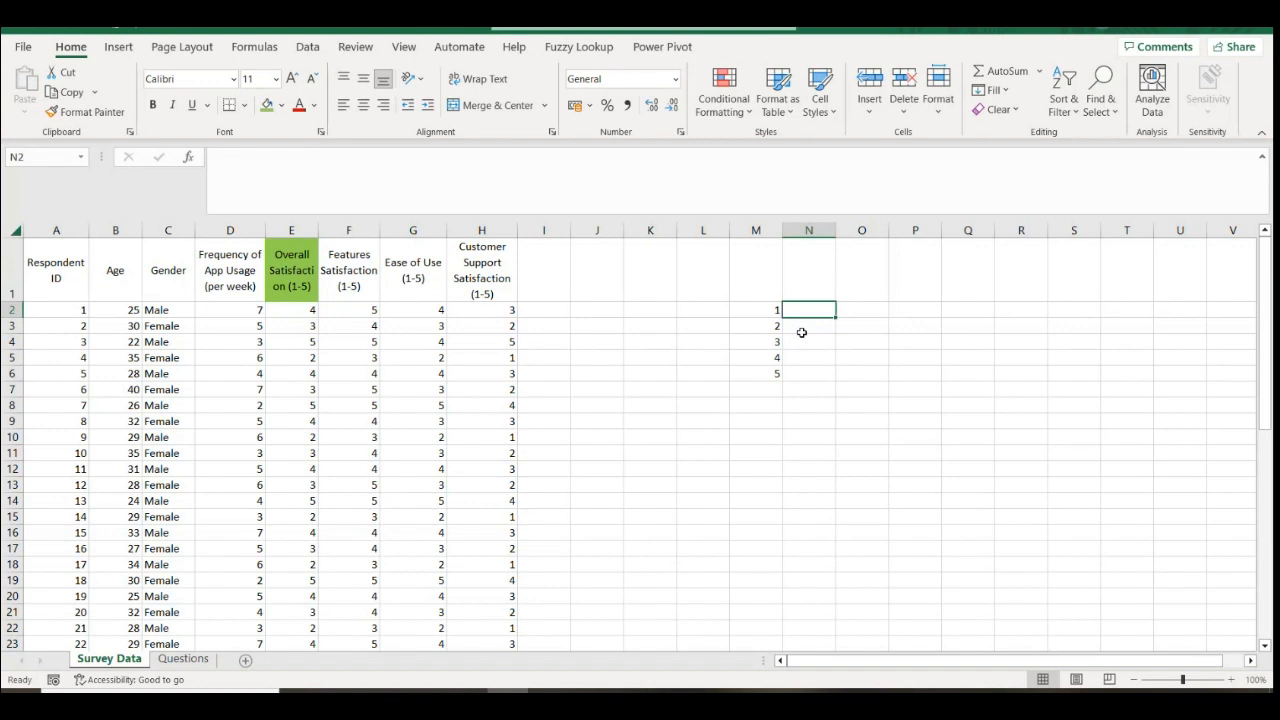
pyautogui.write('Not')
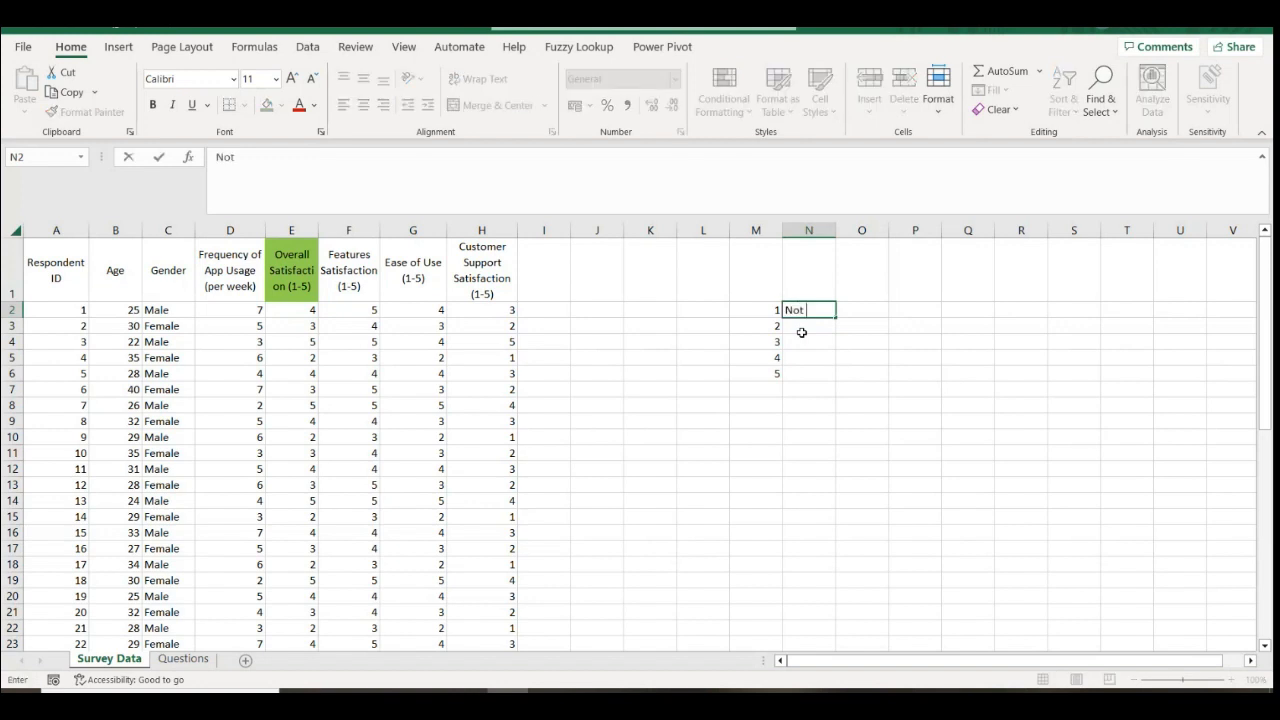
pyautogui.press('BackSpace')
pyautogui.press('BackSpace')
pyautogui.click(800, 328)
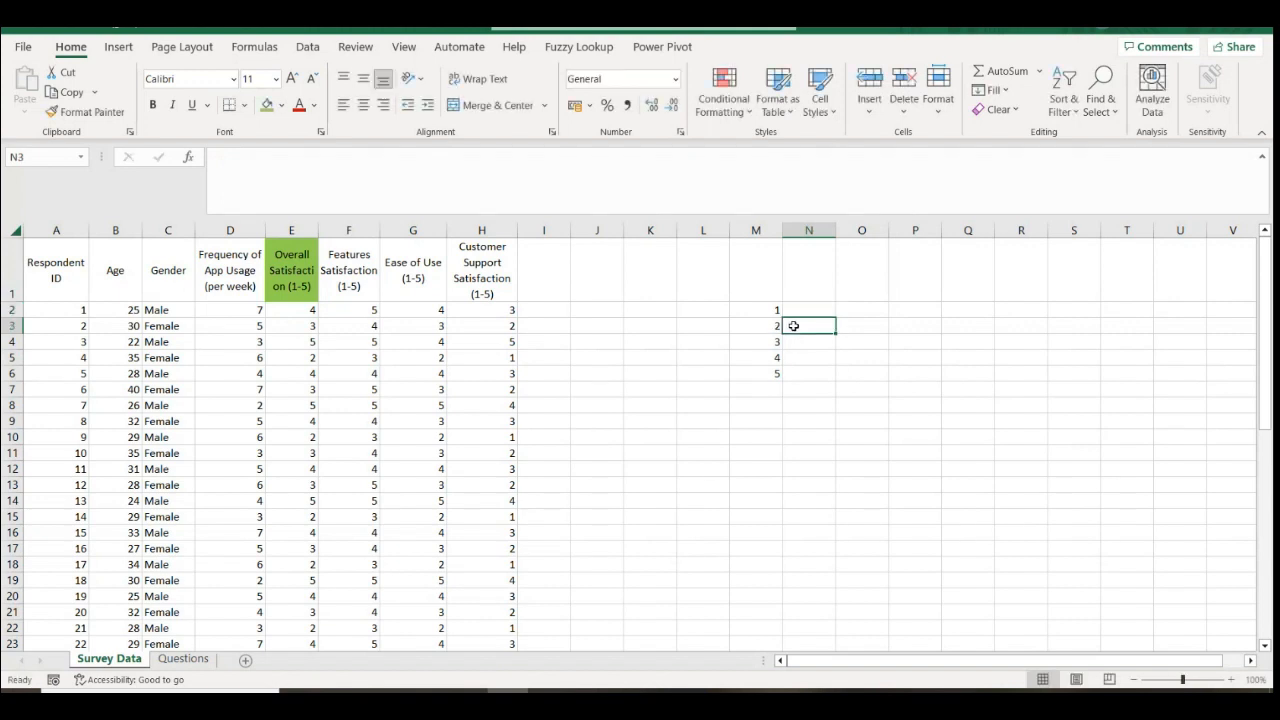
pyautogui.write('N')
pyautogui.write('satisfied')
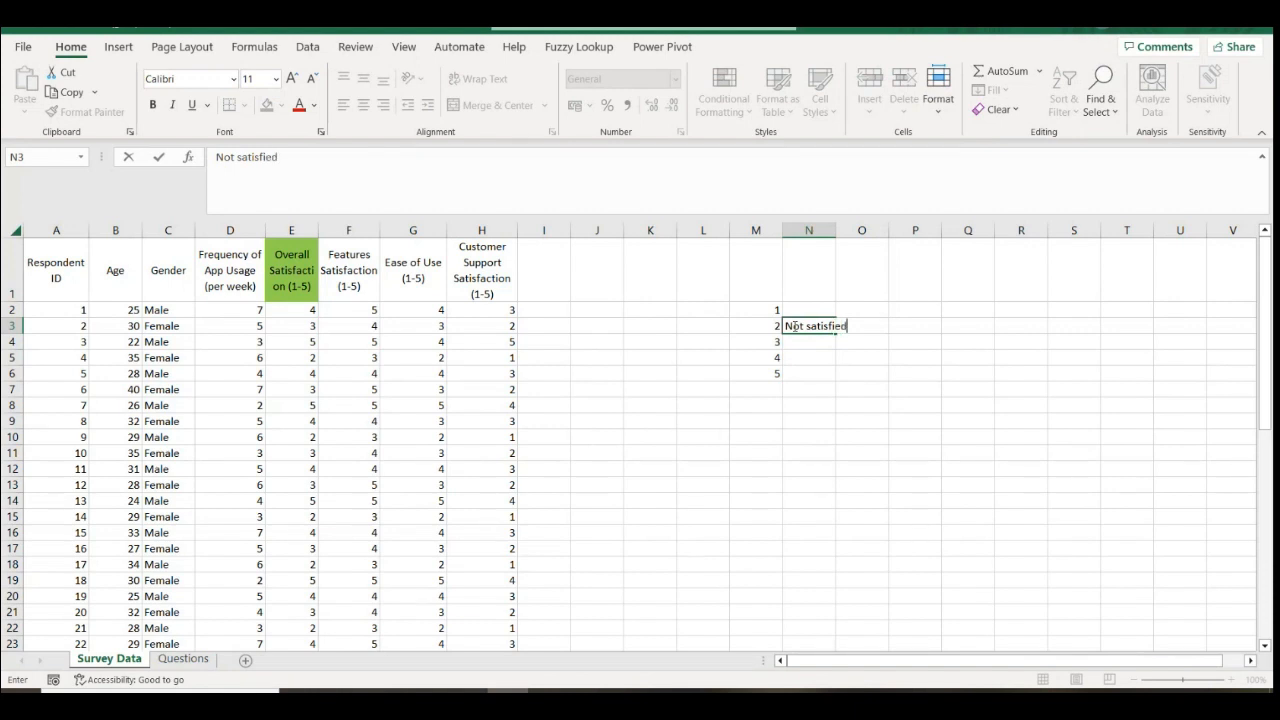
pyautogui.press('Return')
pyautogui.click(806, 309)
pyautogui.write('V')
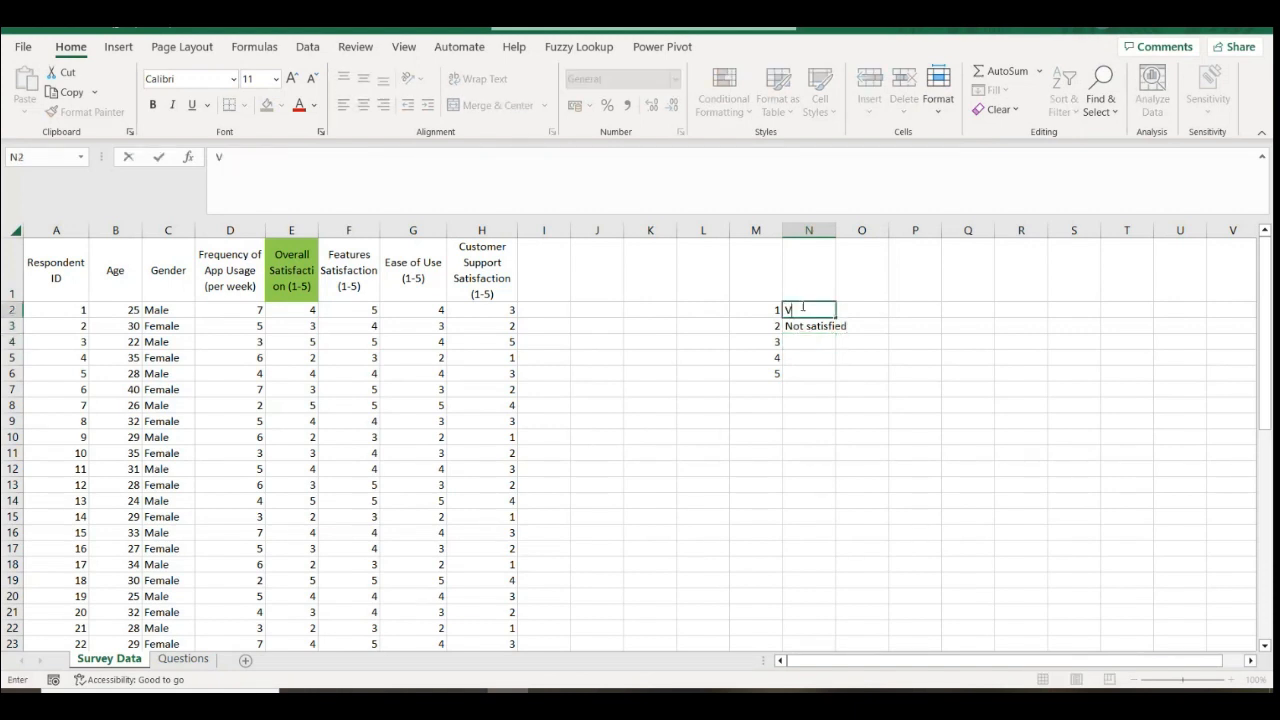
pyautogui.write('ery not satisfied')
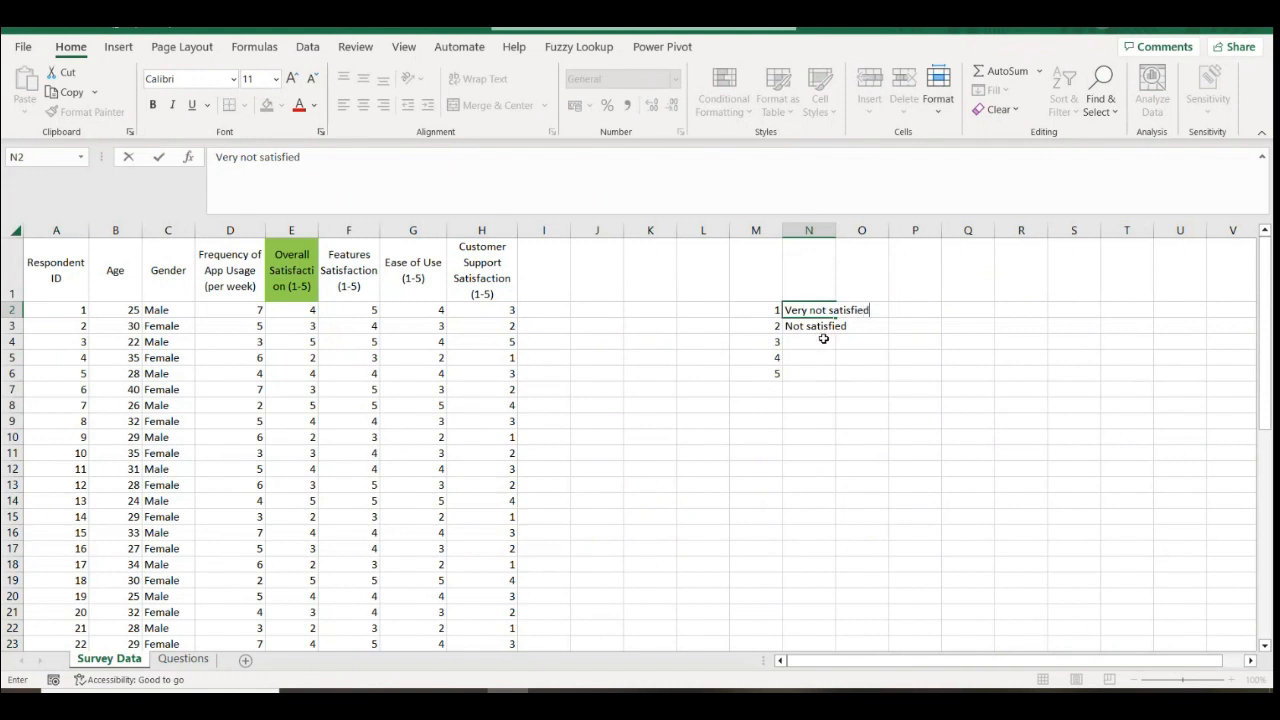
pyautogui.click(823, 339)
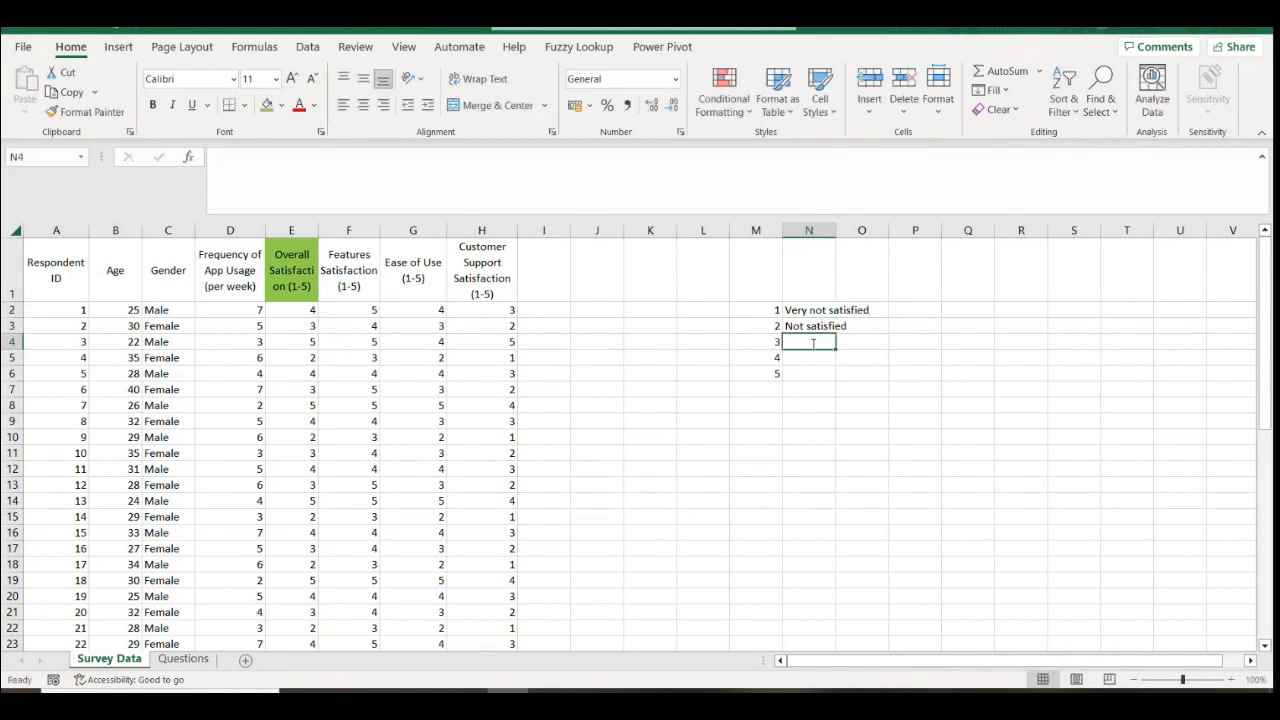
# Label ratings 3–5 as 'Neutral', 'Satisfied' and 'Very Satisfied' in N4:N6
pyautogui.write('N')
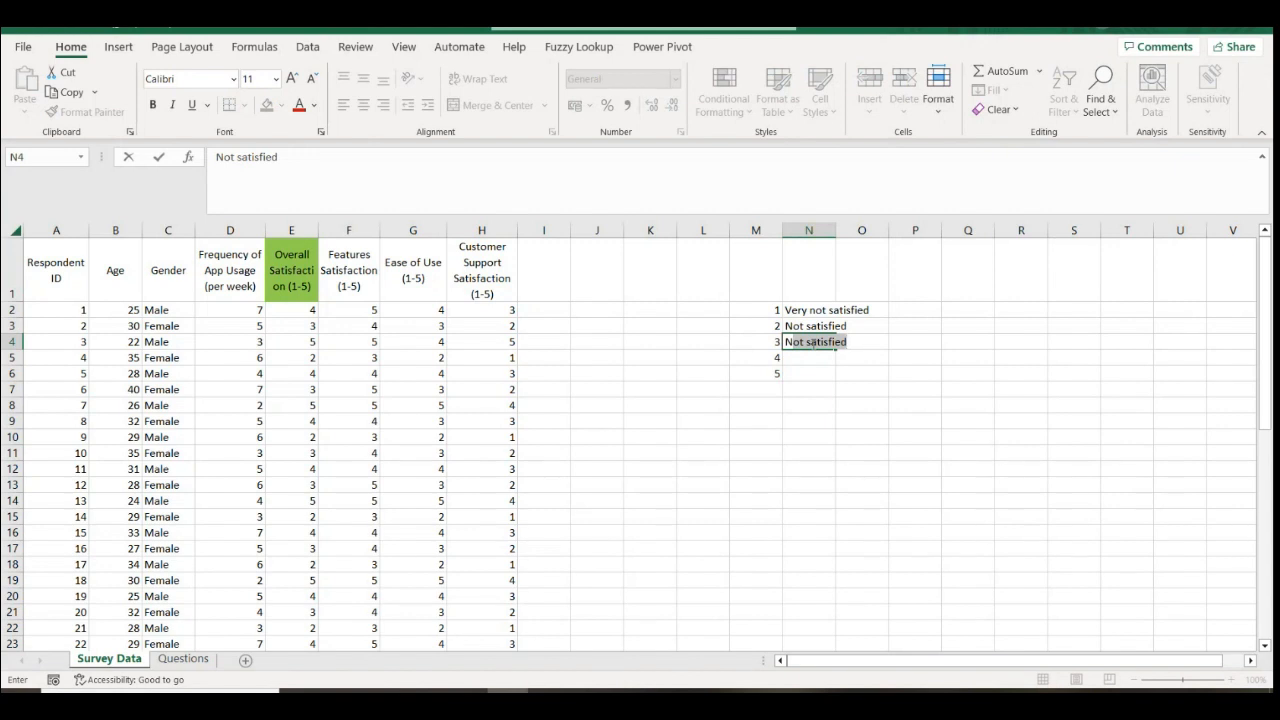
pyautogui.write('eutral')
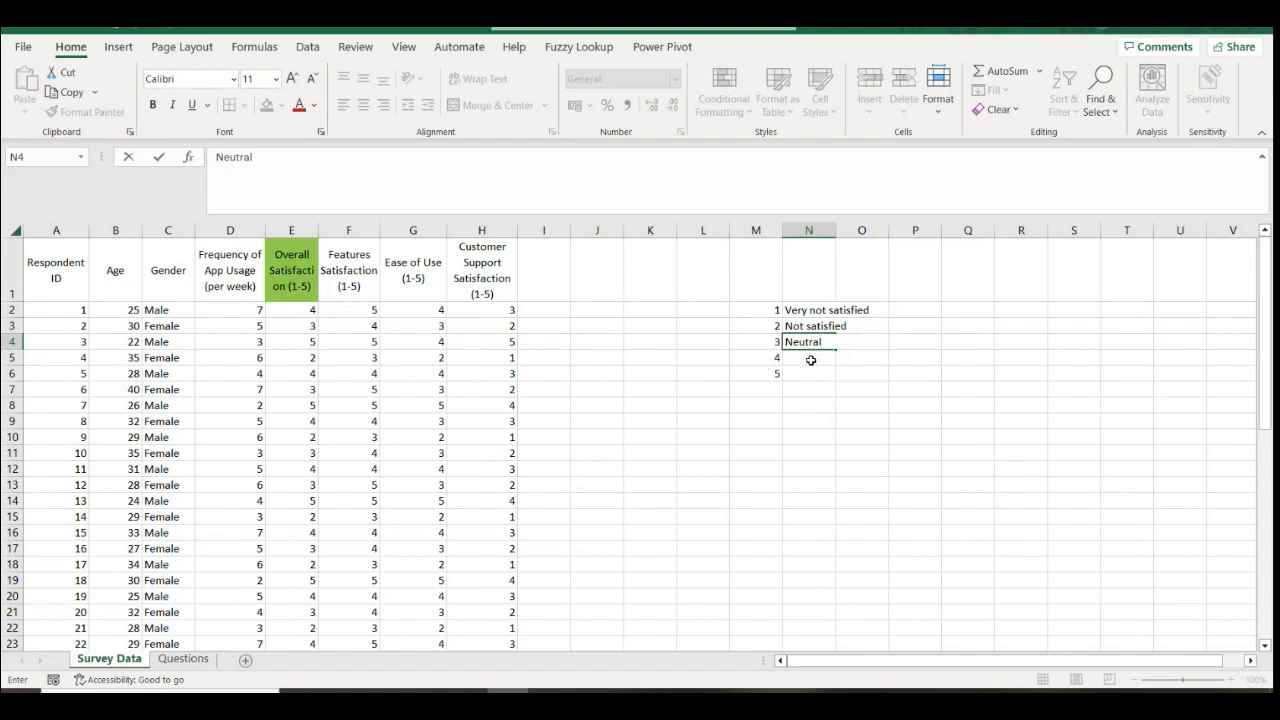
pyautogui.click(811, 359)
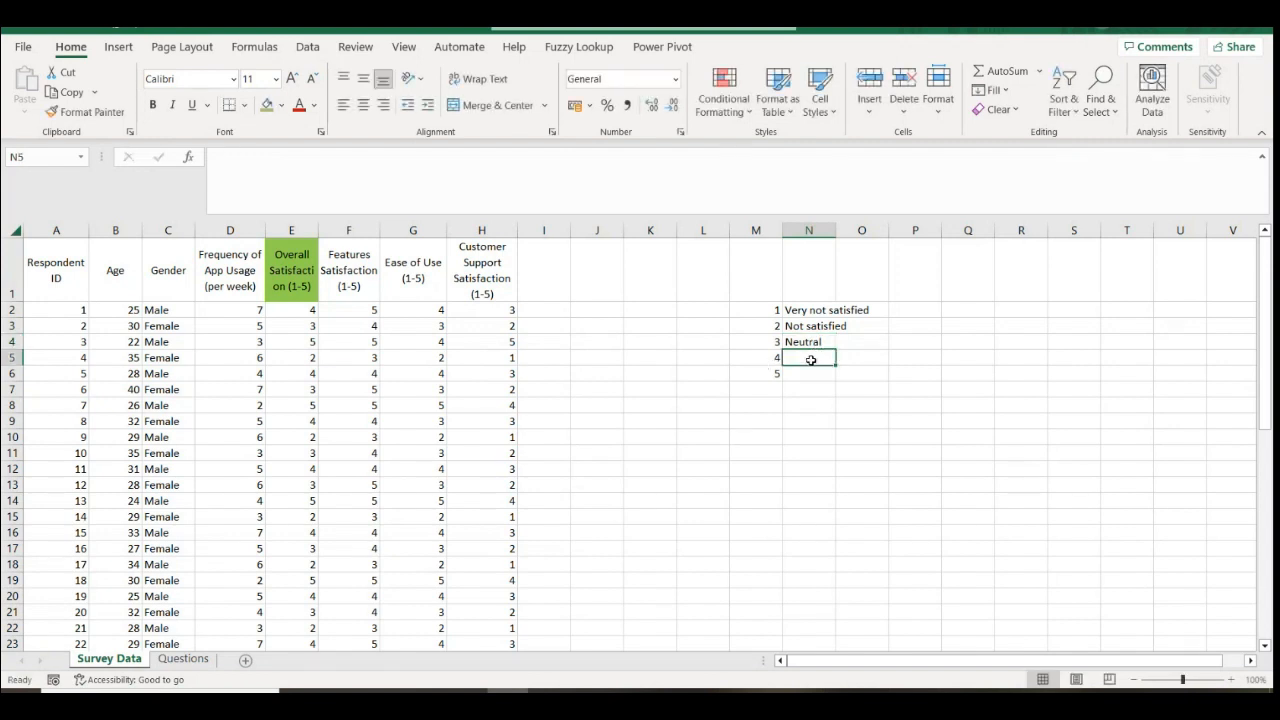
pyautogui.write('Satis')
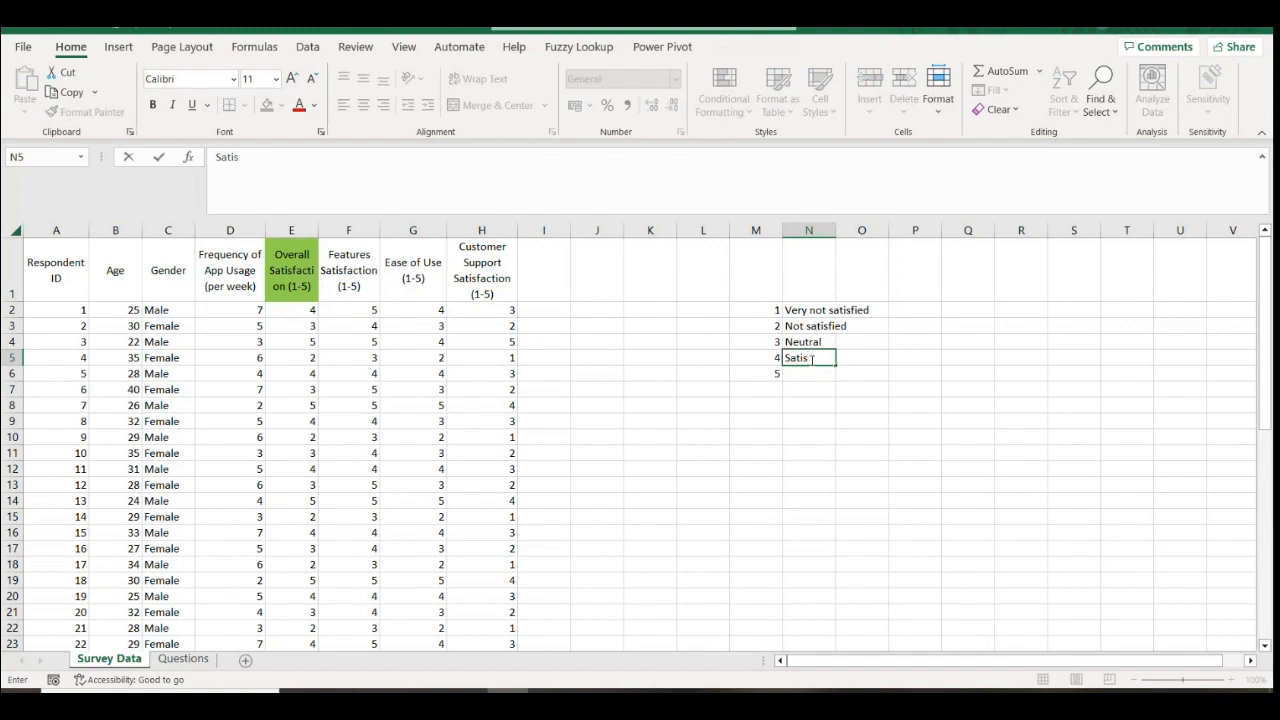
pyautogui.write('fied')
pyautogui.click(817, 376)
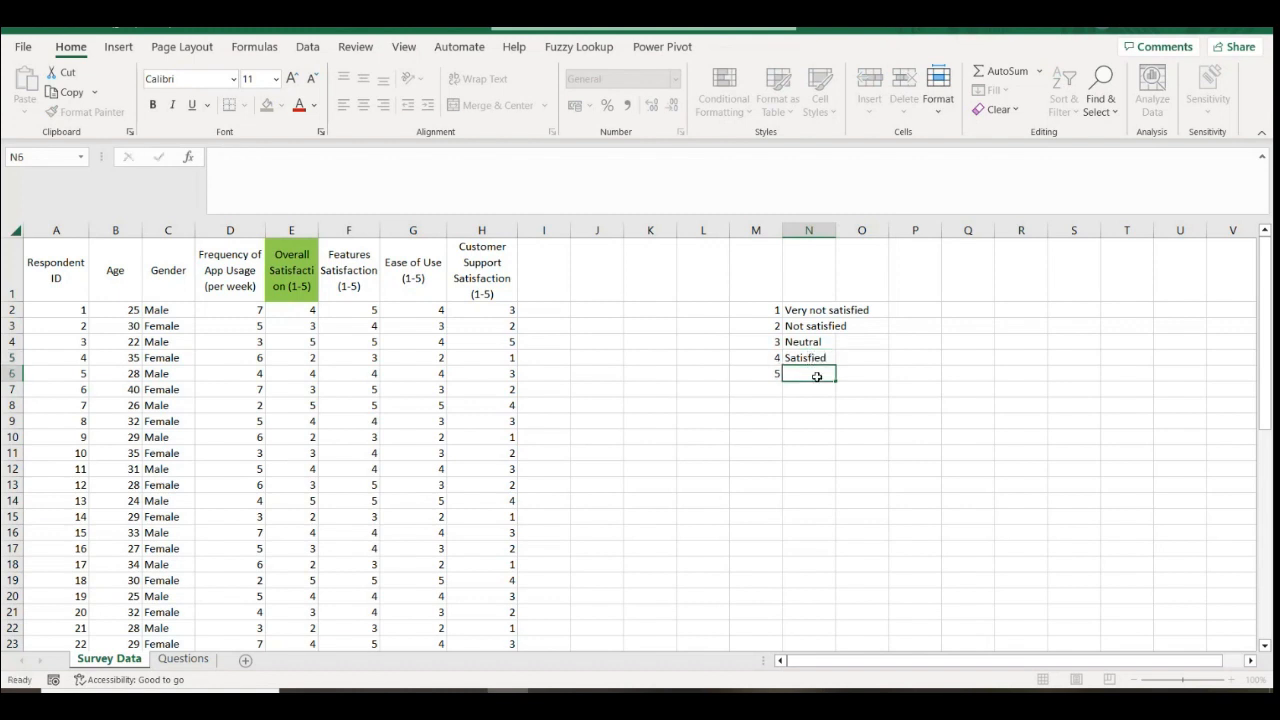
pyautogui.write('V')
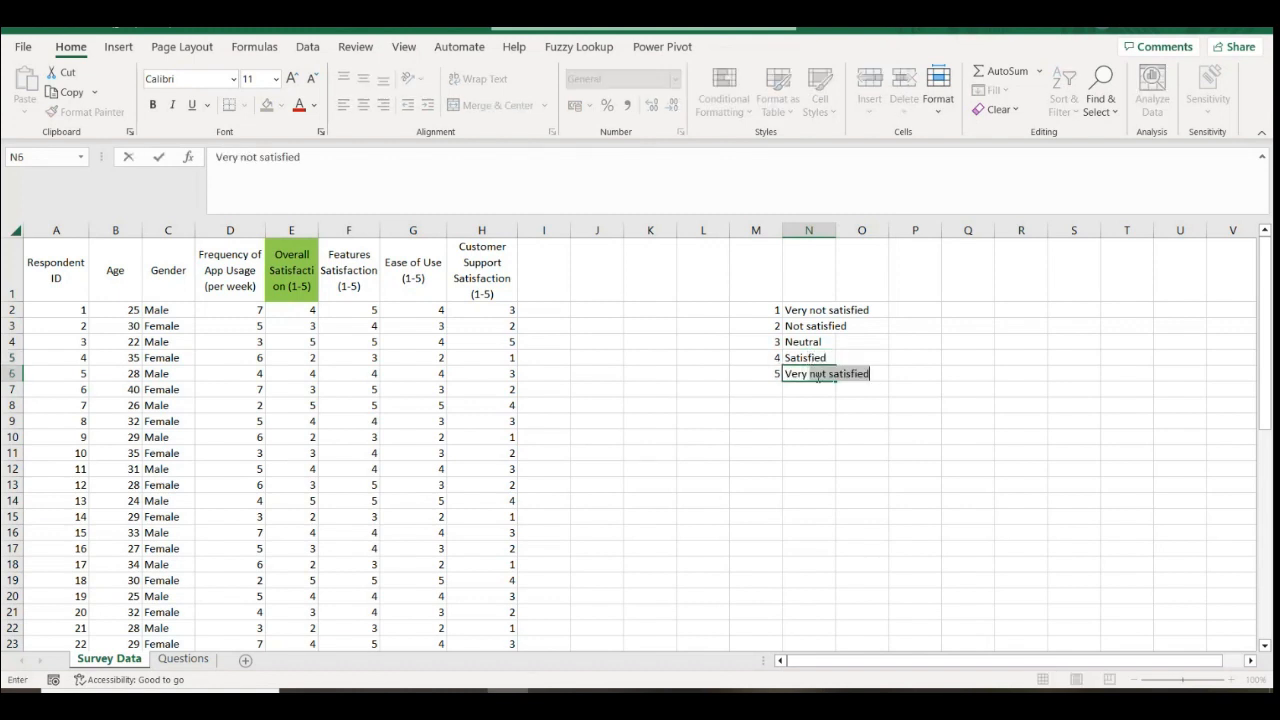
pyautogui.write('ery')
pyautogui.click(817, 376)
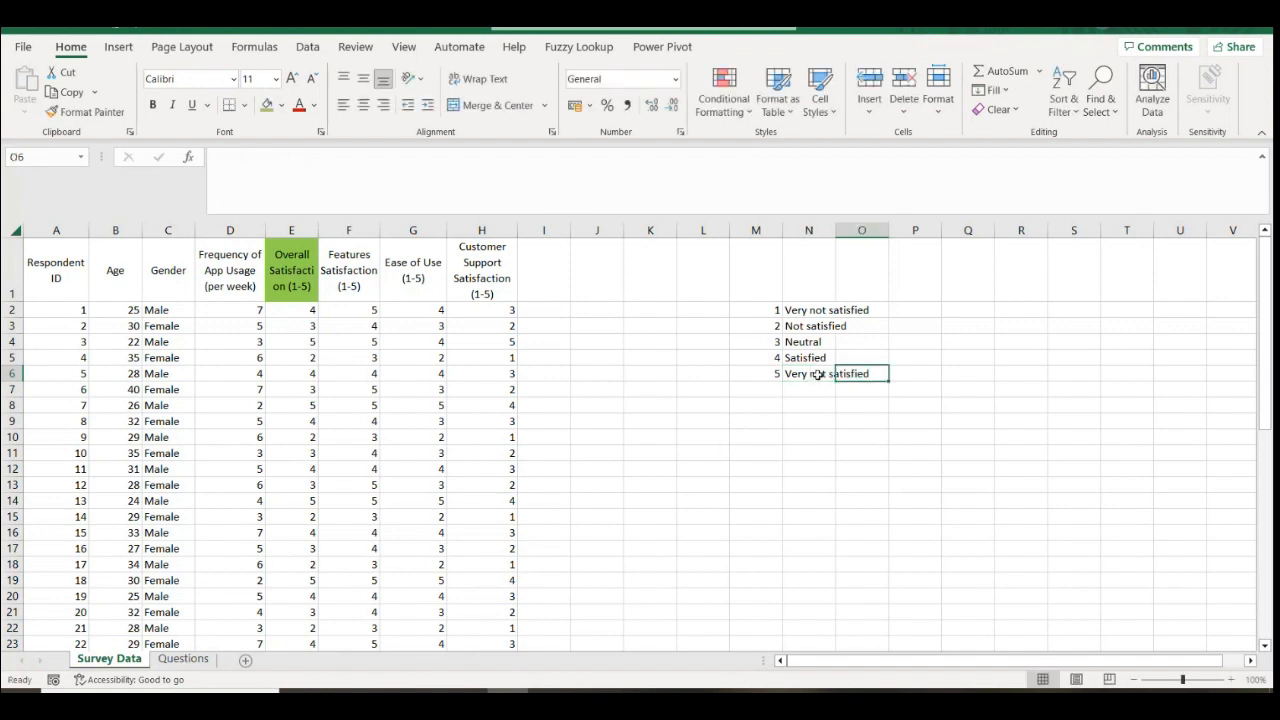
pyautogui.press('BackSpace')
pyautogui.press('BackSpace')
pyautogui.press('BackSpace')
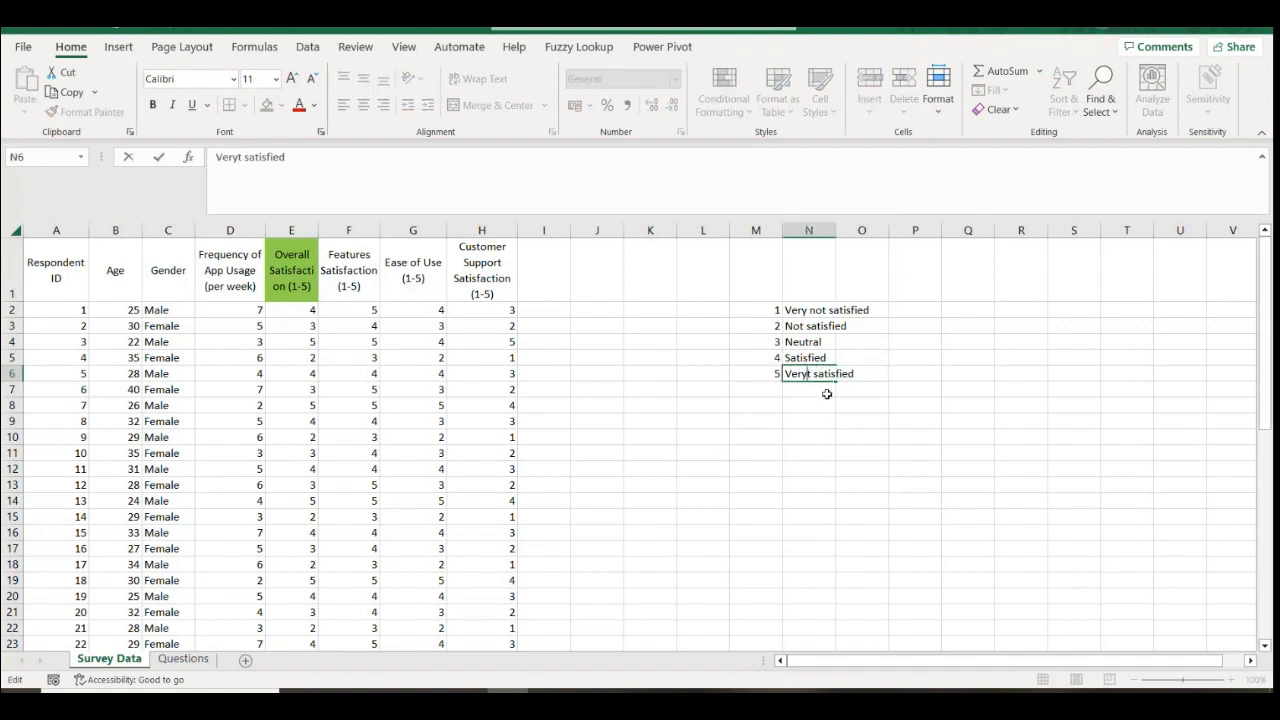
pyautogui.press('Delete')
pyautogui.click(816, 393)
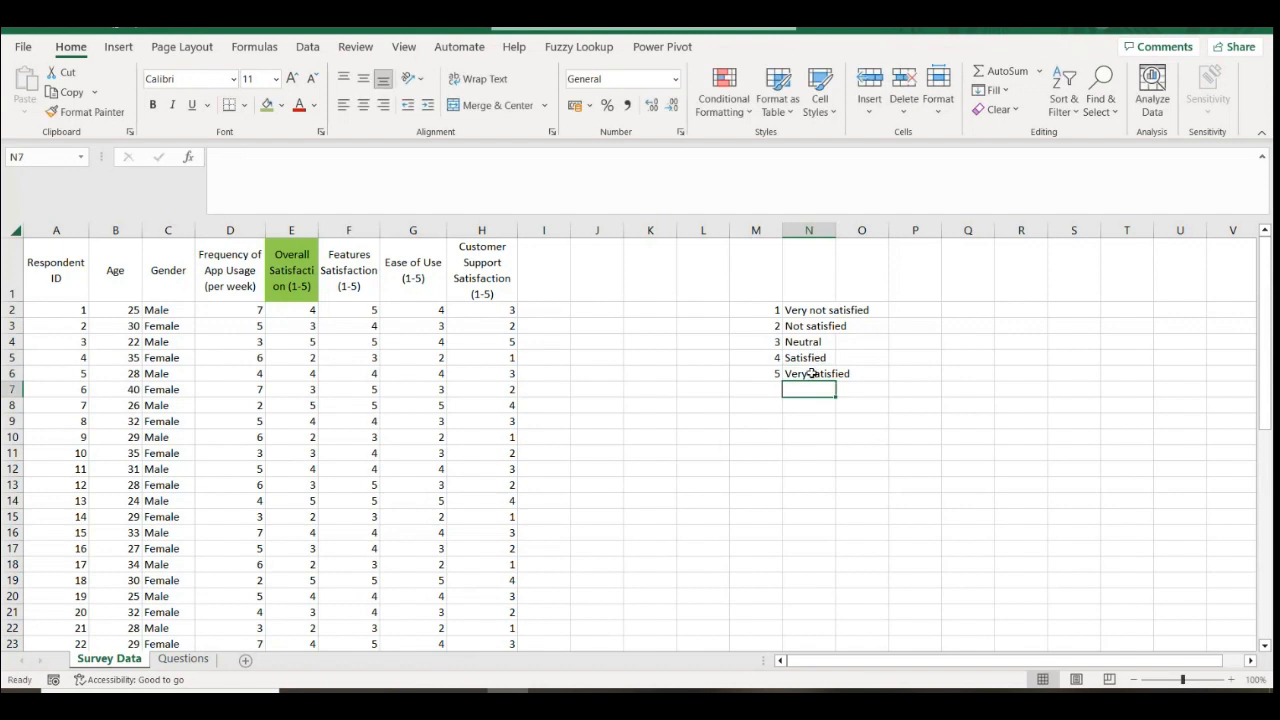
pyautogui.doubleClick(812, 373)
pyautogui.press('BackSpace')
pyautogui.write('S')
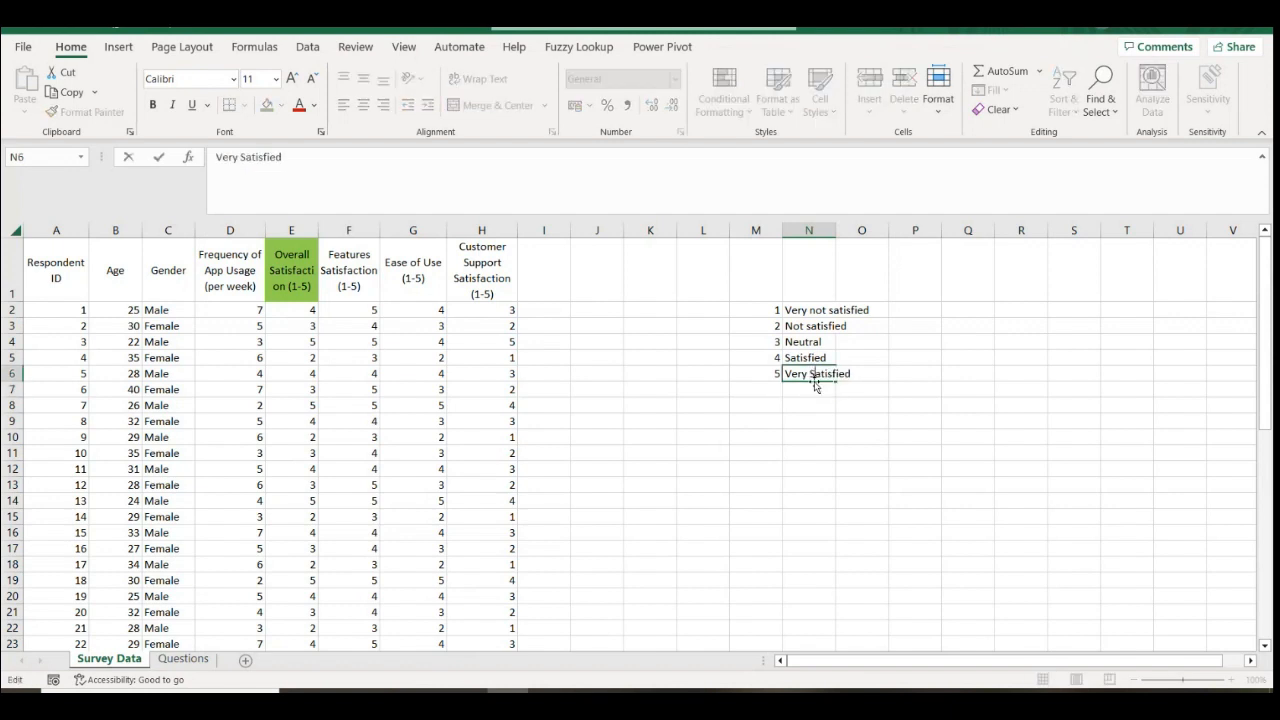
pyautogui.click(839, 424)
pyautogui.click(788, 357)
pyautogui.click(804, 422)
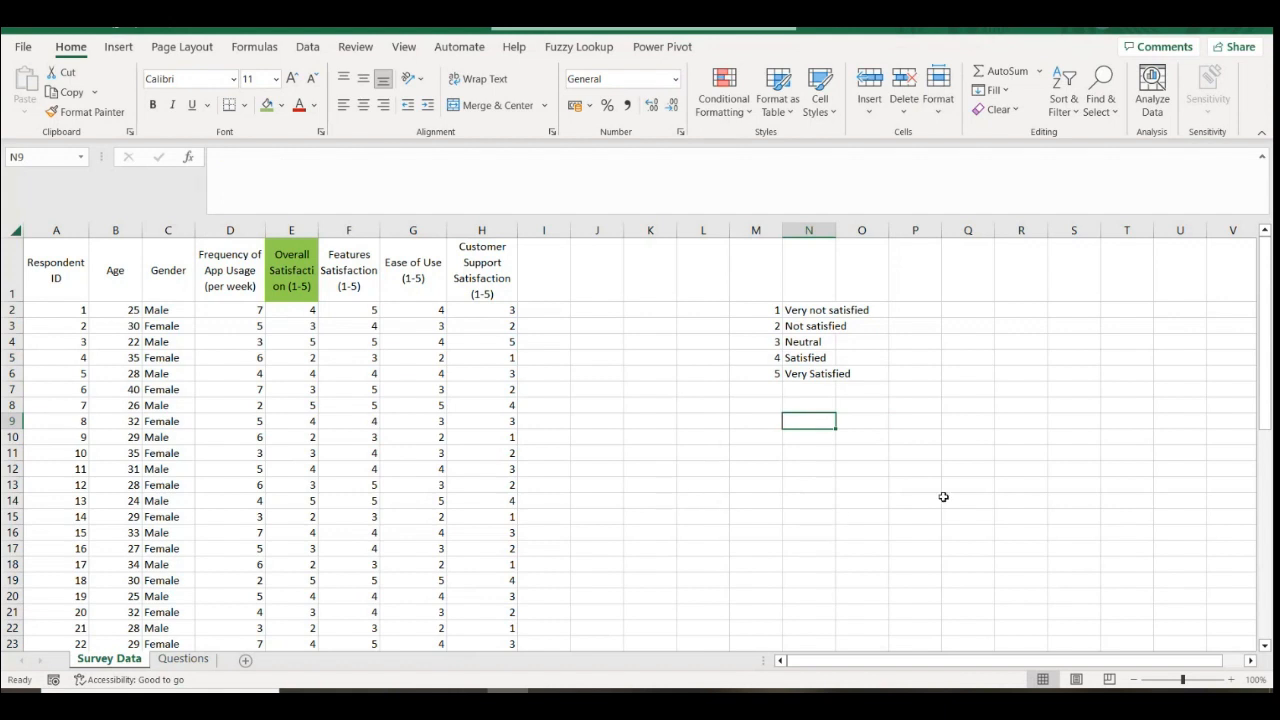
pyautogui.moveTo(290, 341); pyautogui.dragTo(305, 388)
pyautogui.click(238, 270)
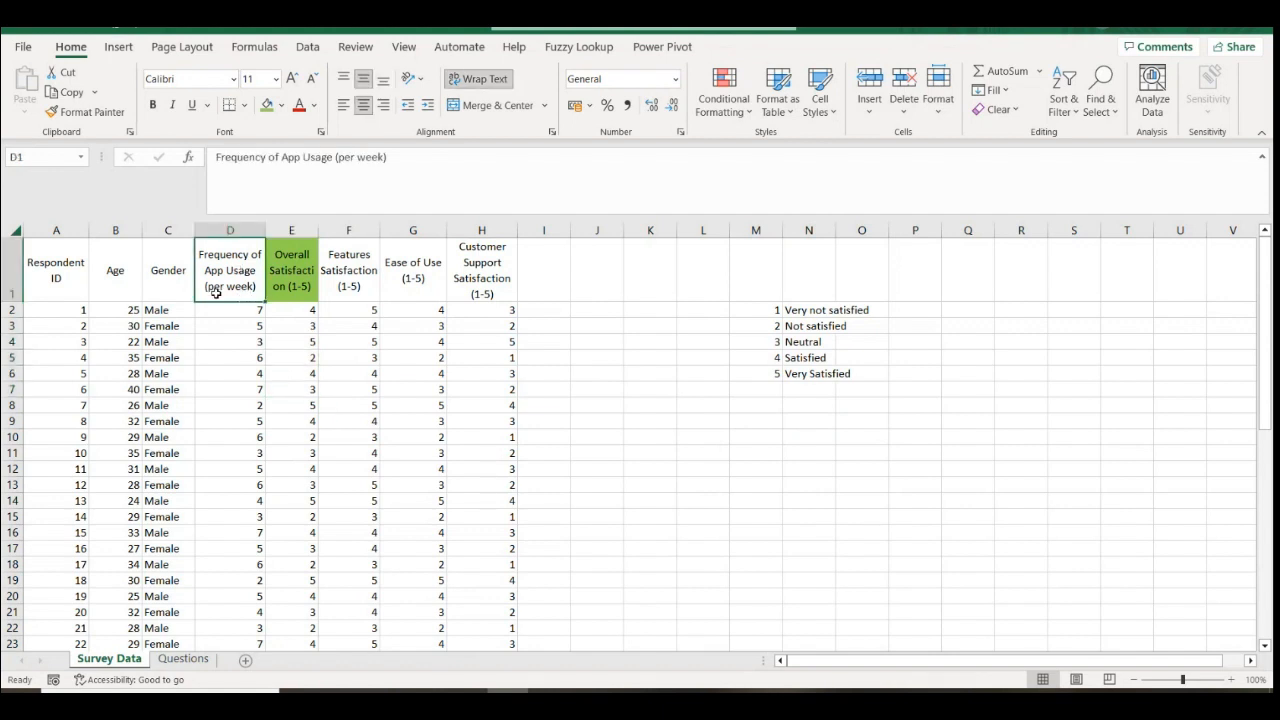
pyautogui.click(238, 532)
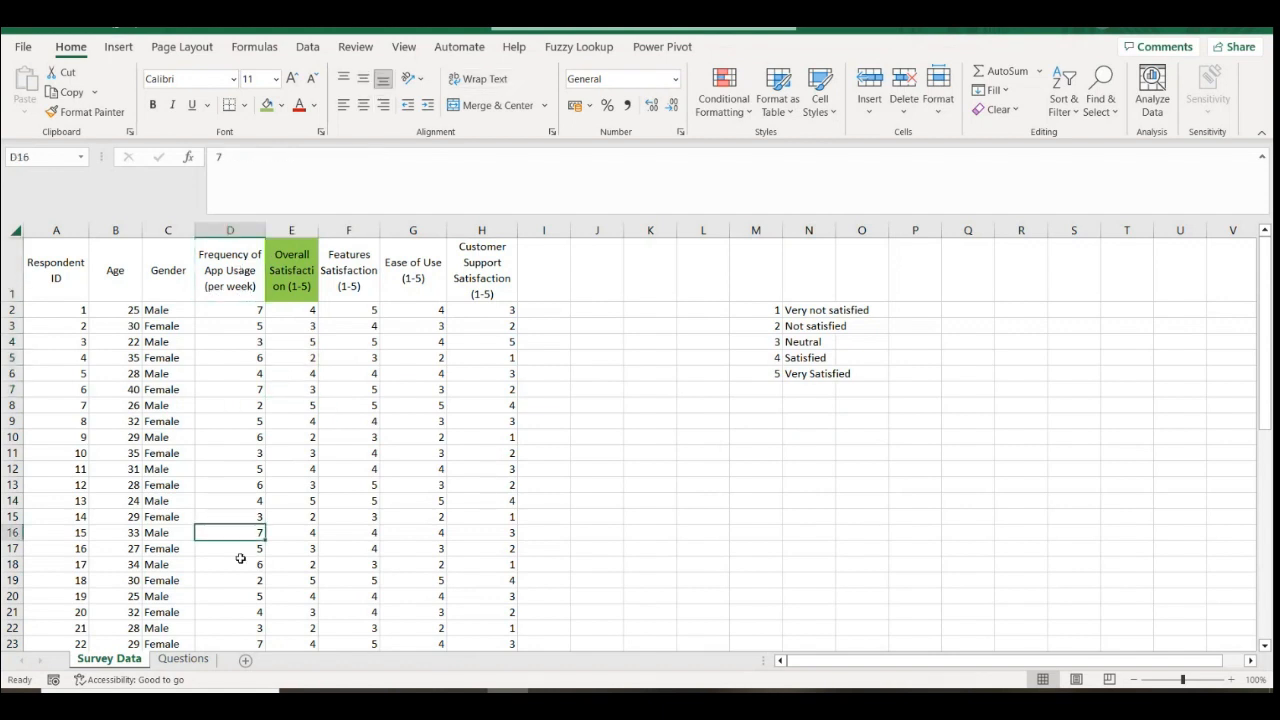
pyautogui.click(359, 288)
pyautogui.click(442, 279)
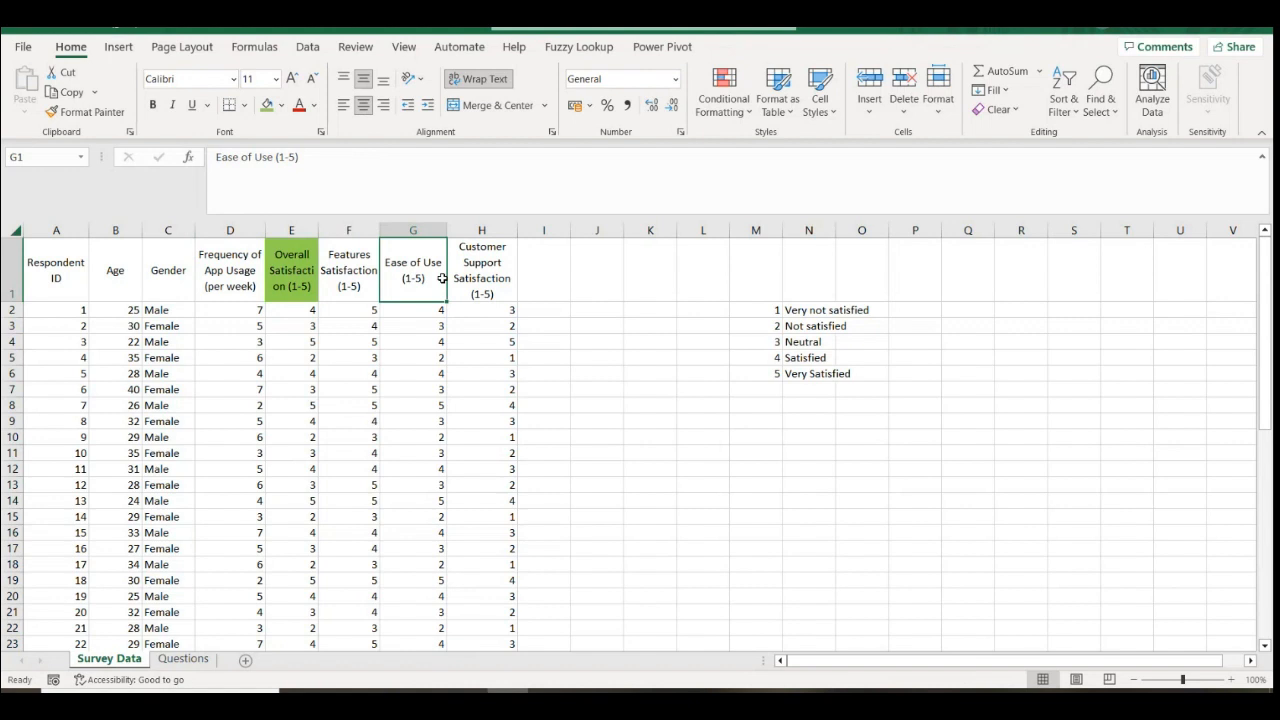
pyautogui.click(364, 284)
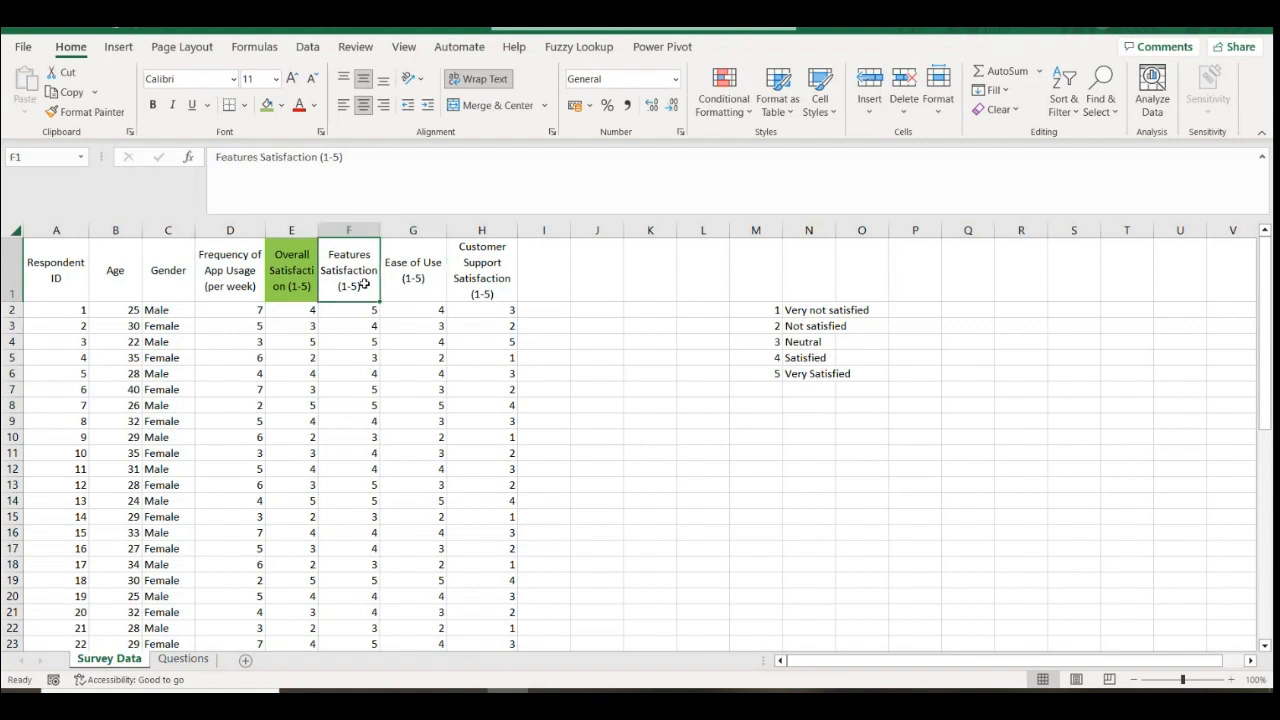
pyautogui.click(420, 291)
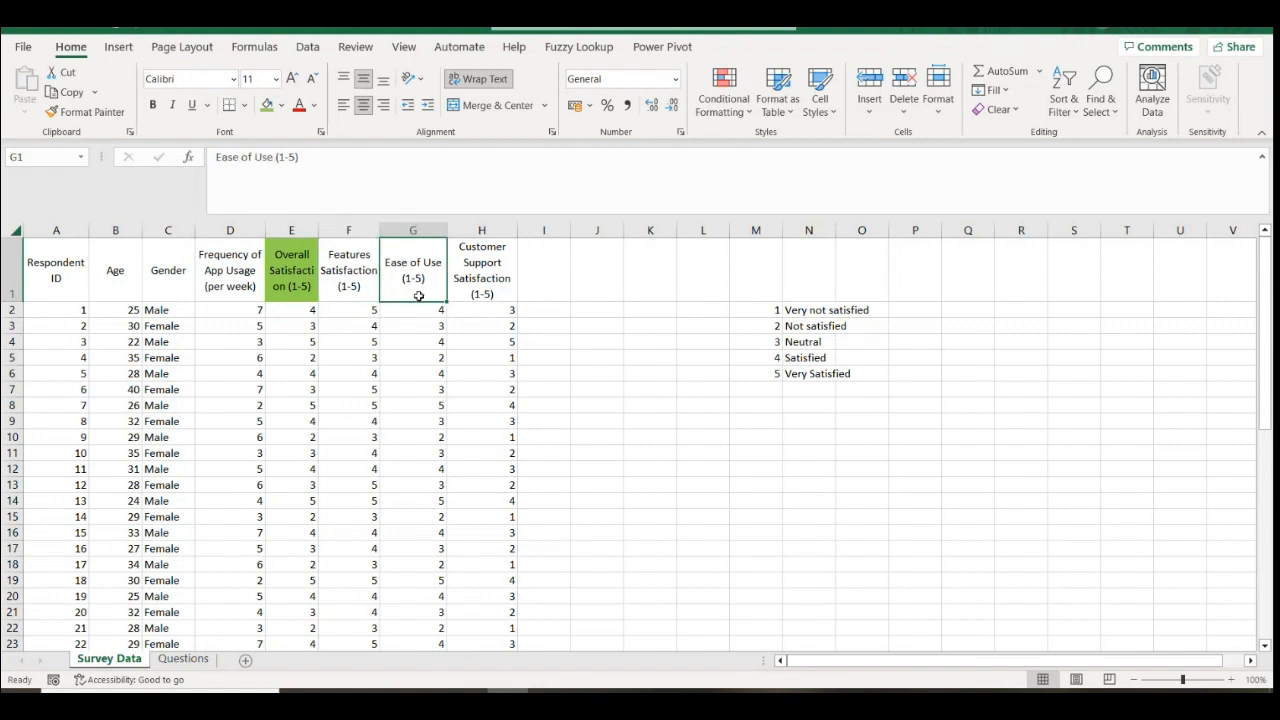
pyautogui.click(458, 275)
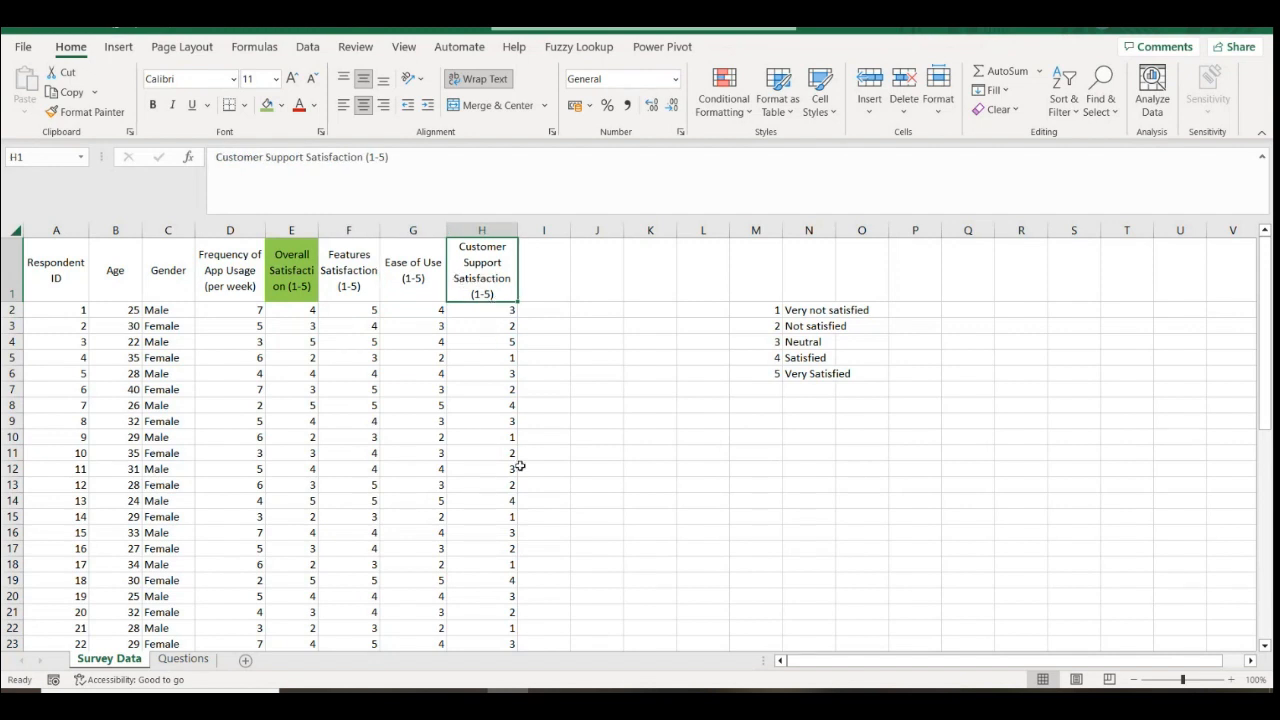
pyautogui.click(492, 517)
pyautogui.click(500, 438)
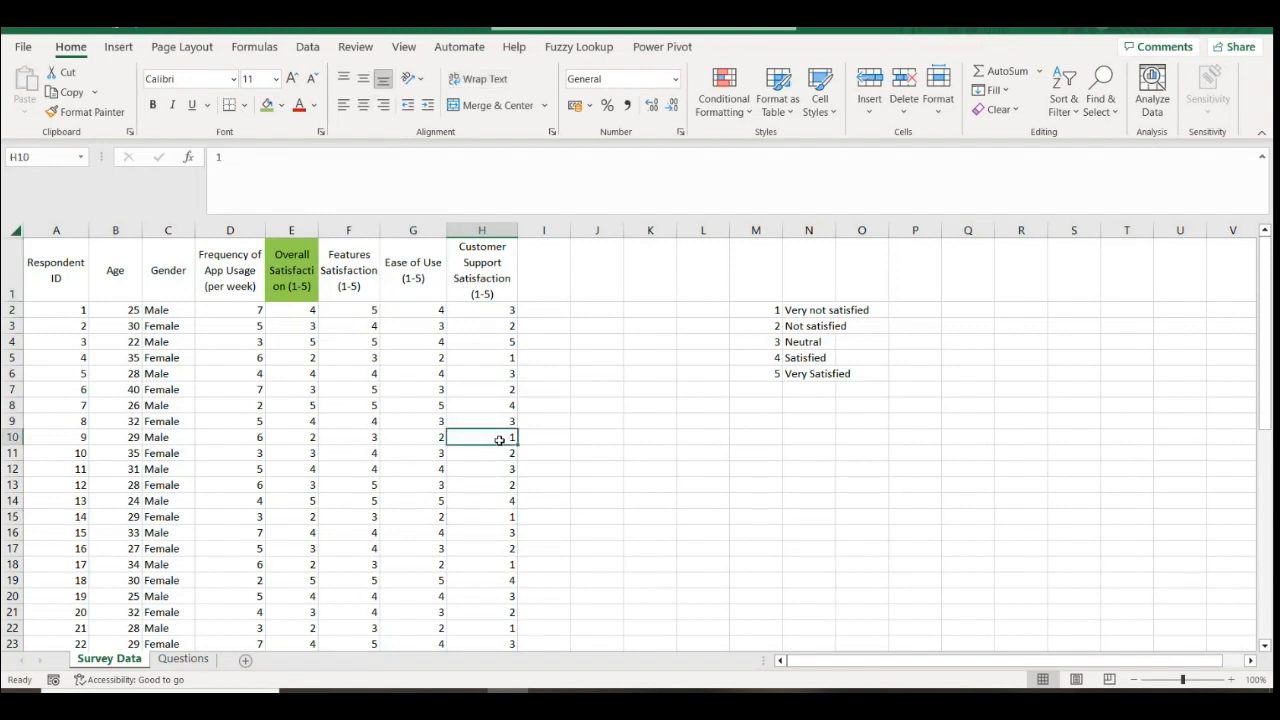
pyautogui.click(484, 520)
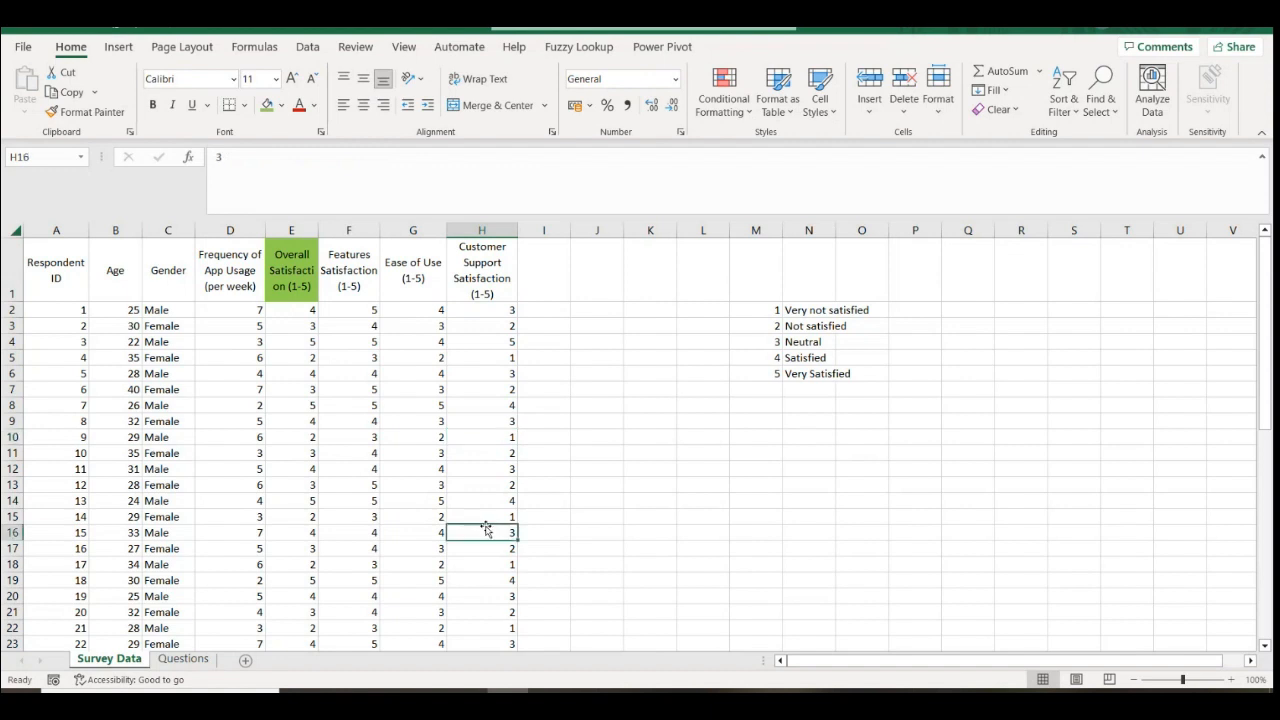
pyautogui.click(500, 438)
pyautogui.click(493, 485)
pyautogui.click(482, 376)
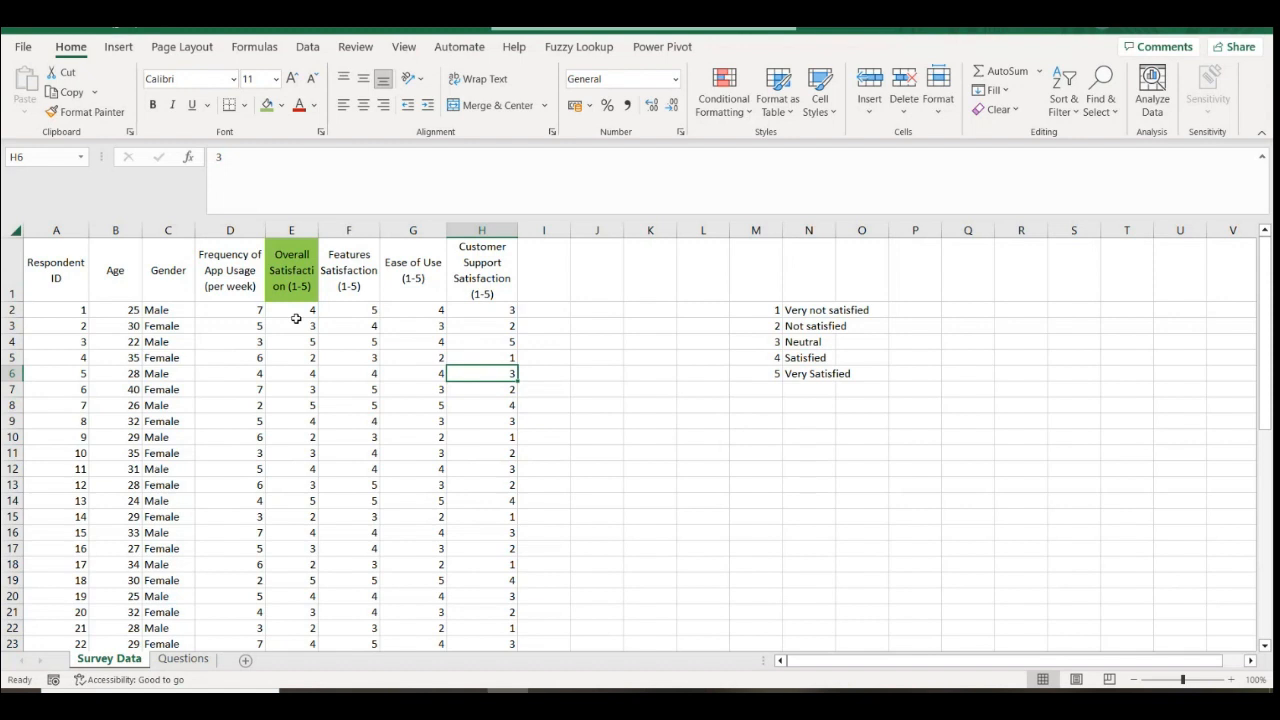
# Add filter dropdowns to the survey table's header row A1:H1 with Ctrl+Shift+L
pyautogui.click(12, 286)
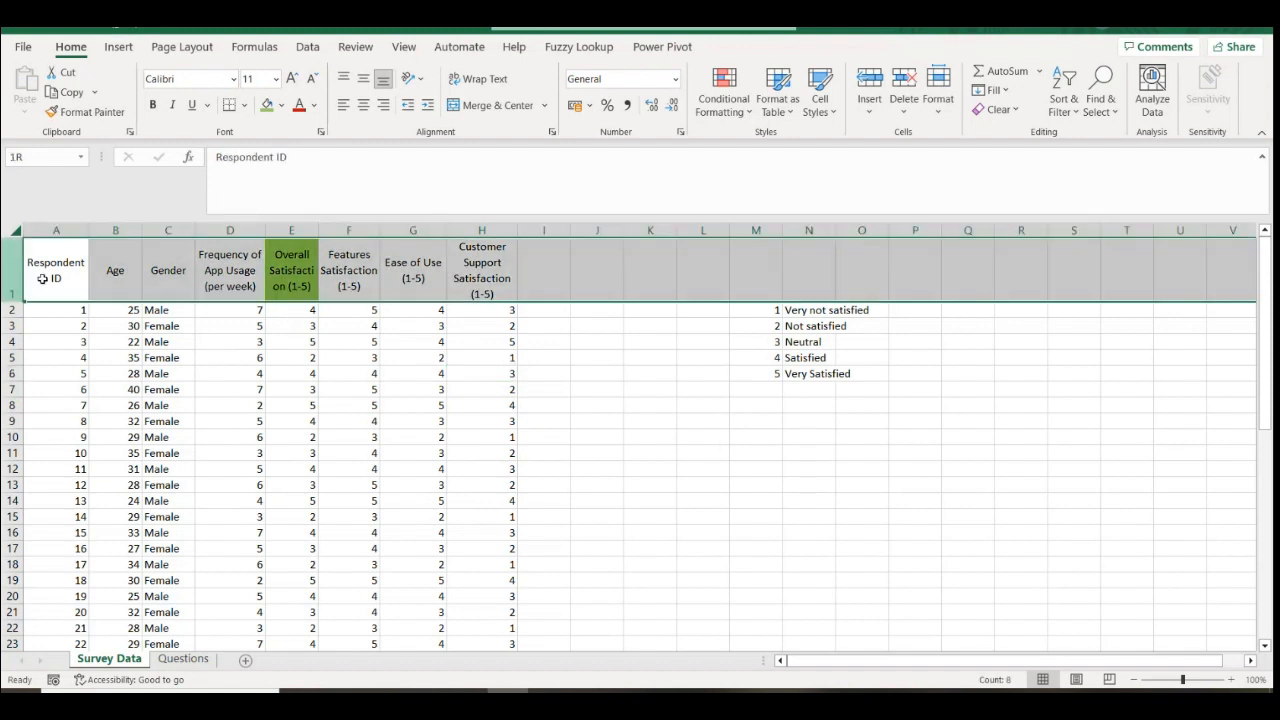
pyautogui.moveTo(480, 272); pyautogui.dragTo(68, 273)
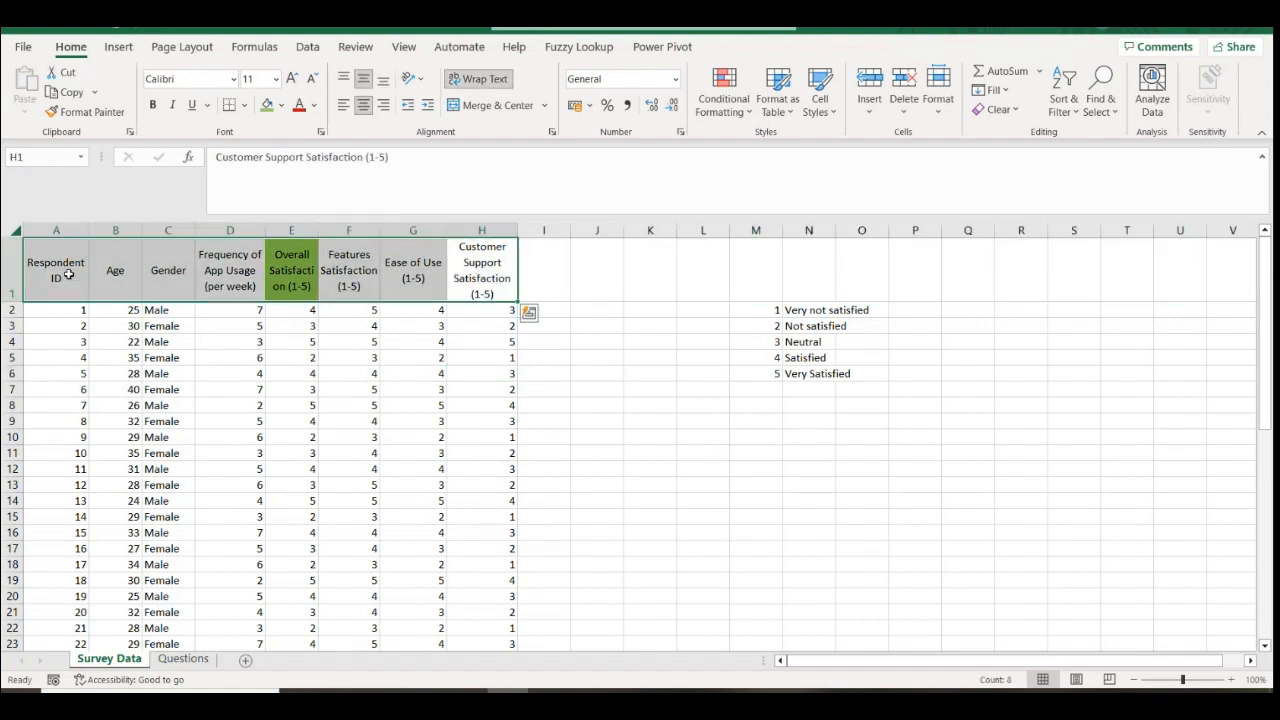
pyautogui.hotkey('ctrl', 'shift', 'l')
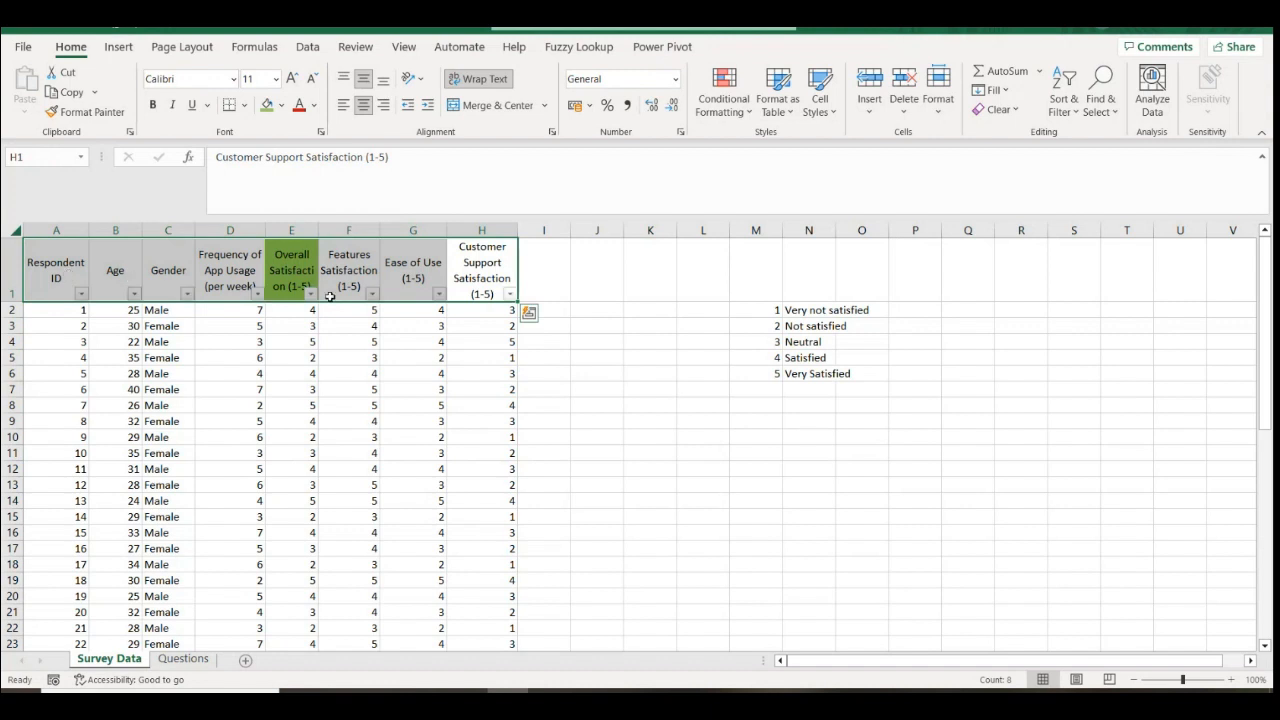
# Inspect the 'Very not satisfied' label and select the rating legend, leaving it unchanged
pyautogui.click(808, 310)
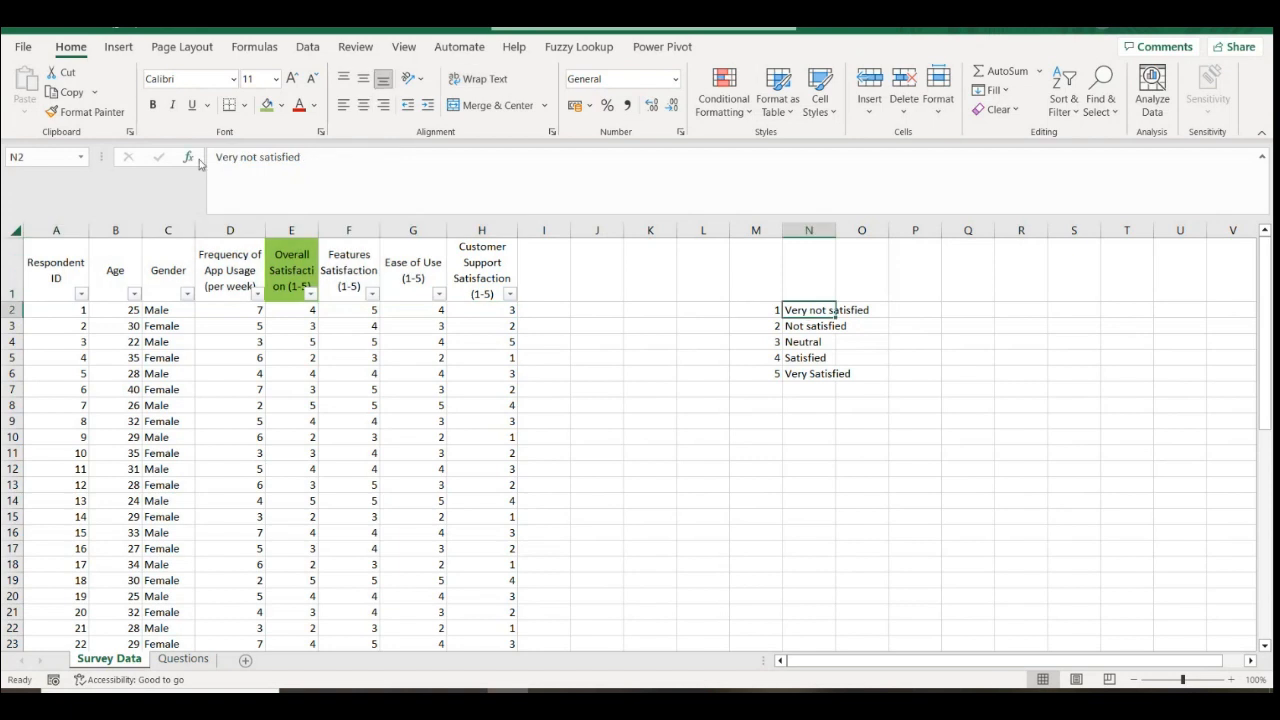
pyautogui.moveTo(313, 157); pyautogui.dragTo(215, 160)
pyautogui.click(703, 437)
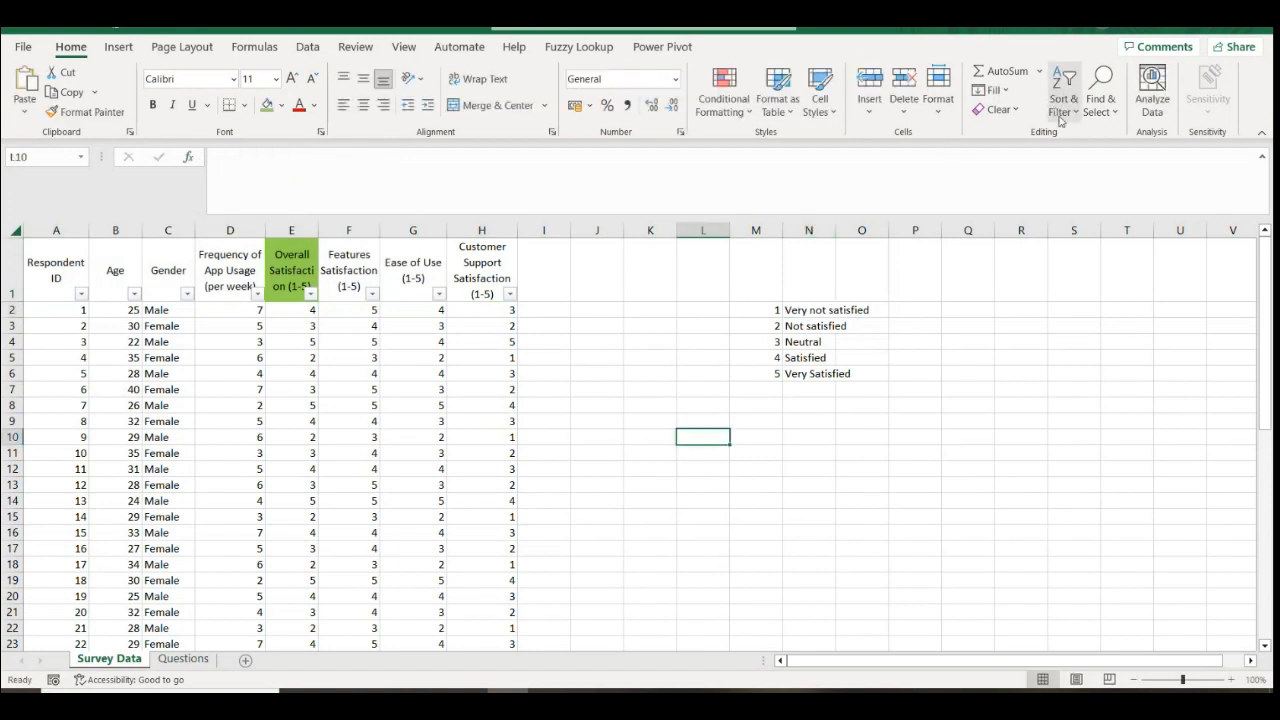
pyautogui.moveTo(808, 310); pyautogui.dragTo(843, 378)
pyautogui.moveTo(350, 310); pyautogui.dragTo(400, 401)
pyautogui.click(857, 341)
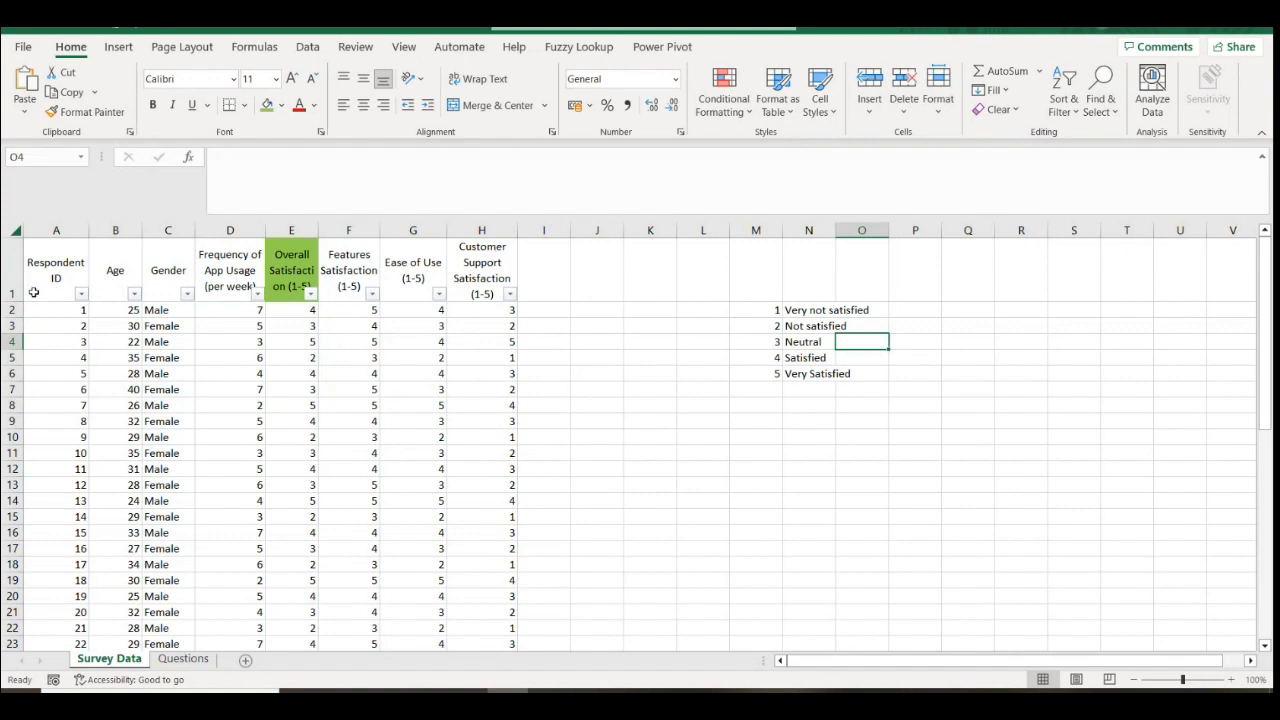
# Select the header row and legend, then point out each rating label from Very not satisfied to Very Satisfied
pyautogui.moveTo(53, 276); pyautogui.dragTo(482, 270)
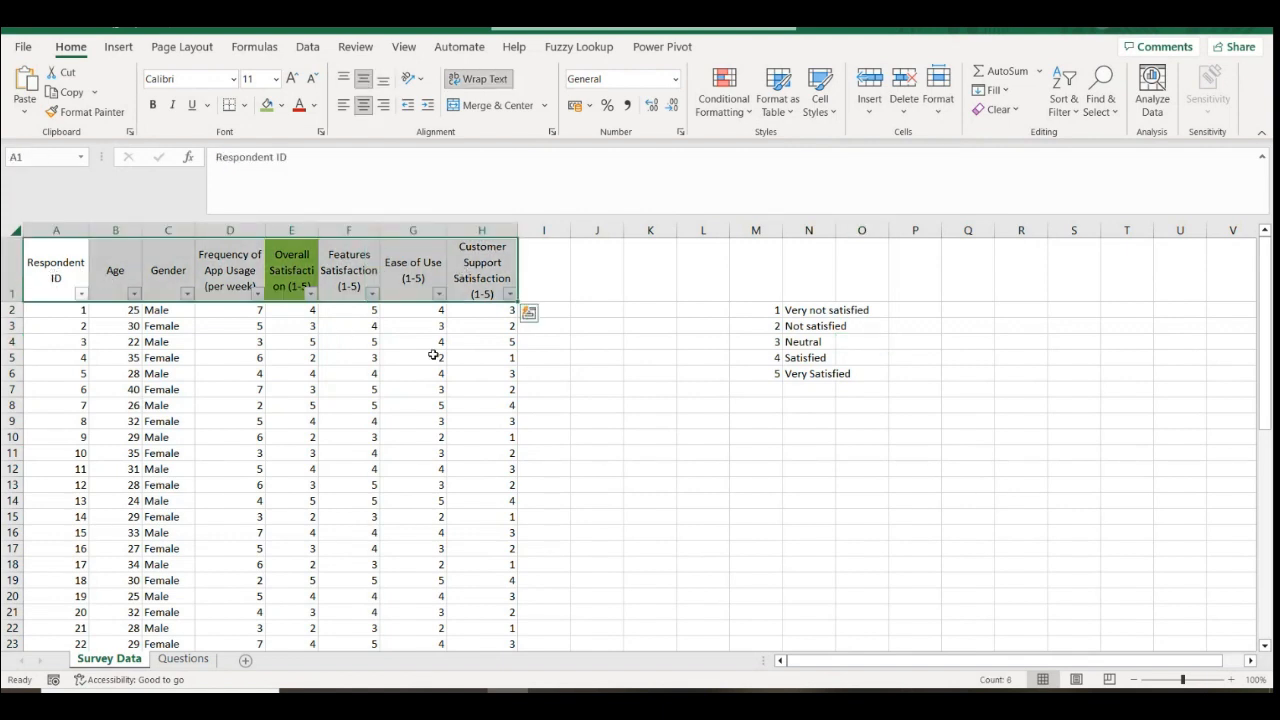
pyautogui.moveTo(771, 323); pyautogui.dragTo(829, 373)
pyautogui.click(791, 310)
pyautogui.click(791, 327)
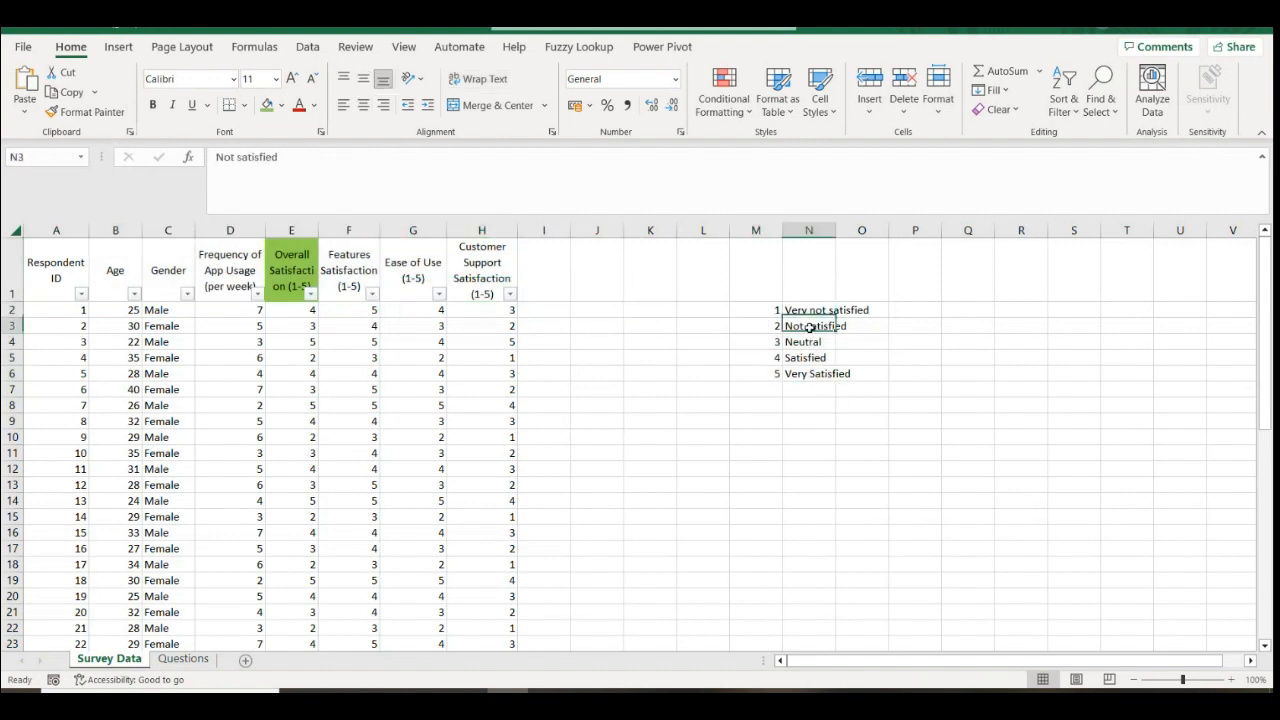
pyautogui.click(813, 345)
pyautogui.click(814, 358)
pyautogui.click(814, 385)
pyautogui.click(811, 372)
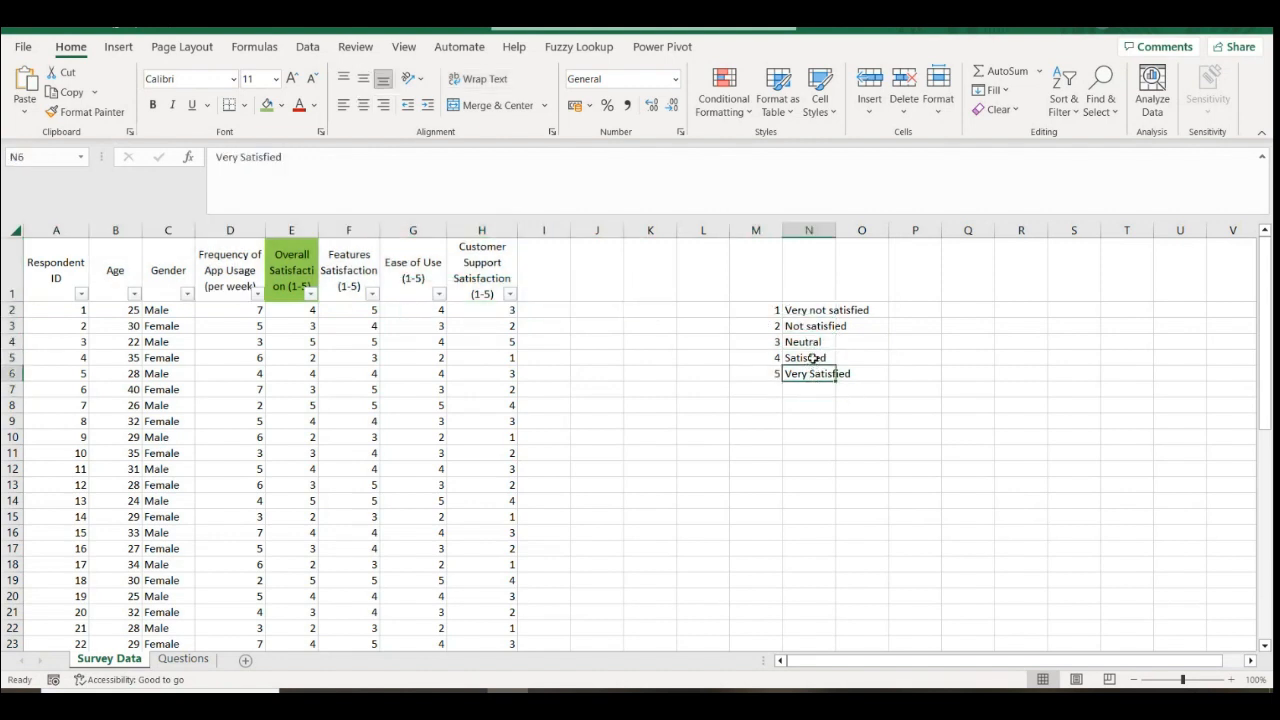
pyautogui.click(814, 357)
pyautogui.click(813, 341)
pyautogui.click(814, 326)
pyautogui.click(814, 310)
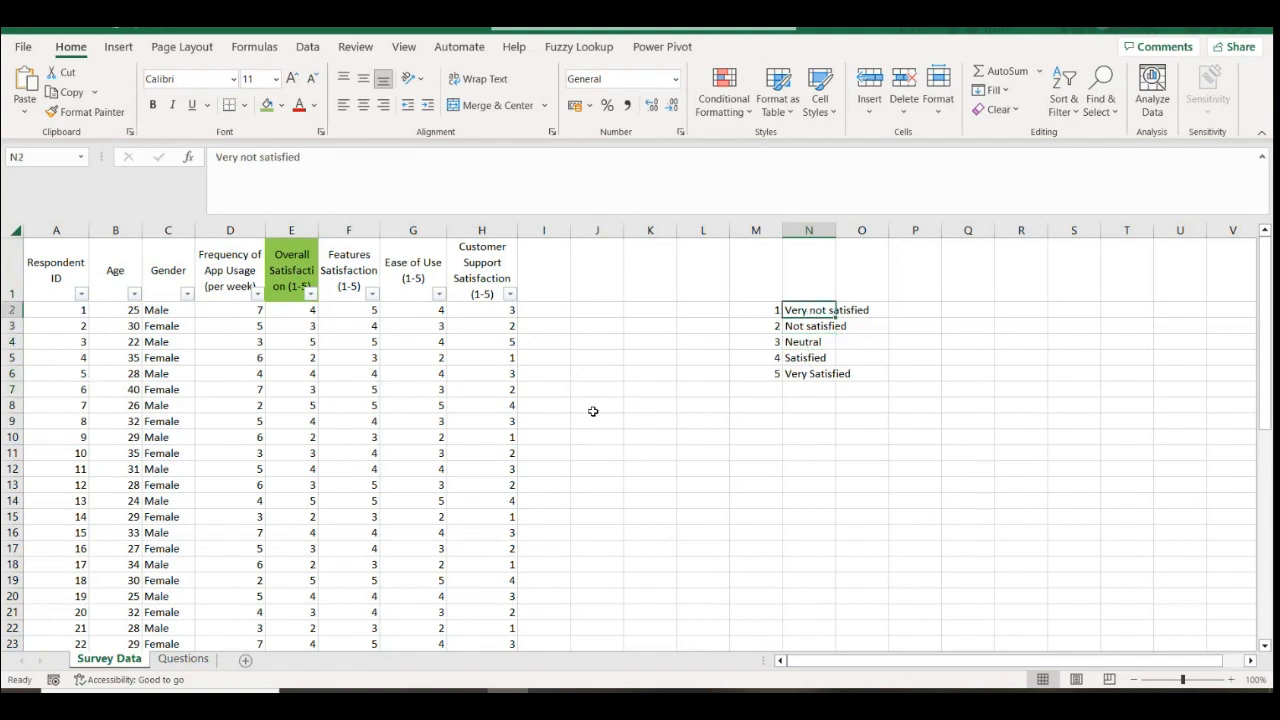
# Point out the Features Satisfaction header, deselect, and switch to the Questions sheet
pyautogui.click(328, 268)
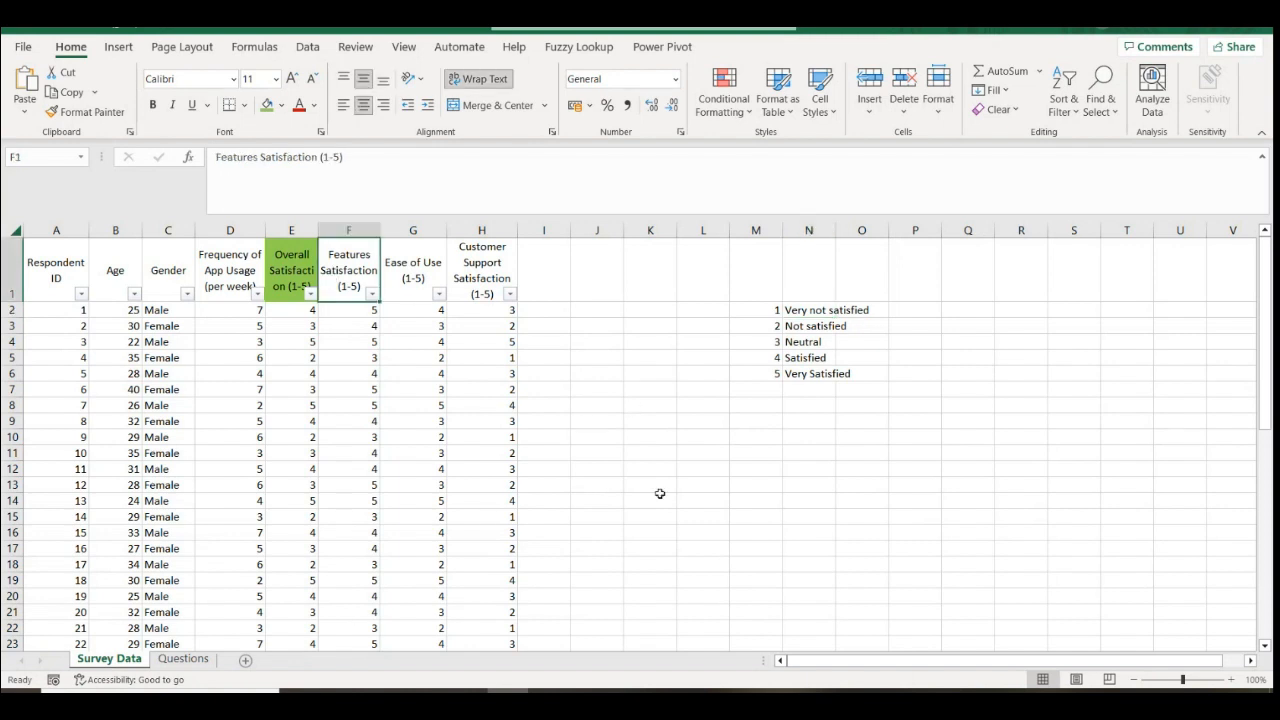
pyautogui.click(756, 468)
pyautogui.click(182, 659)
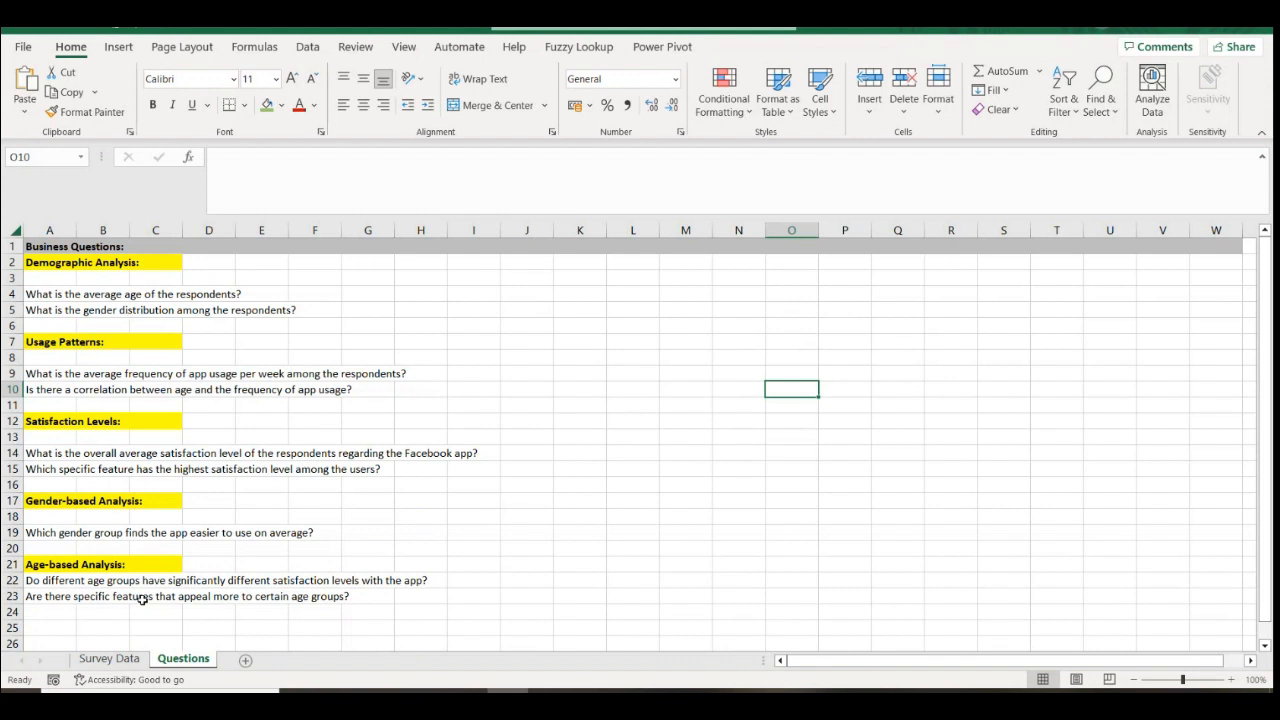
# Point out the gender, average-usage and age-usage questions, then select the first twelve responses on Survey Data
pyautogui.click(57, 312)
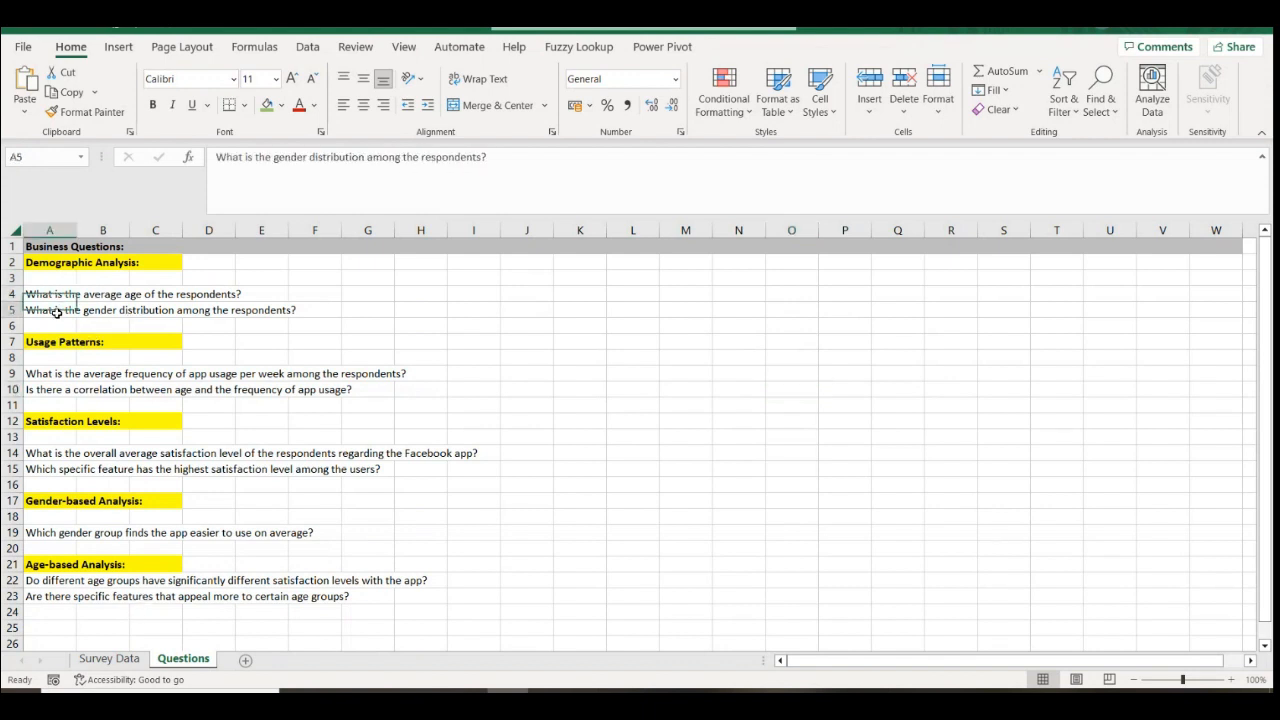
pyautogui.click(55, 373)
pyautogui.click(56, 391)
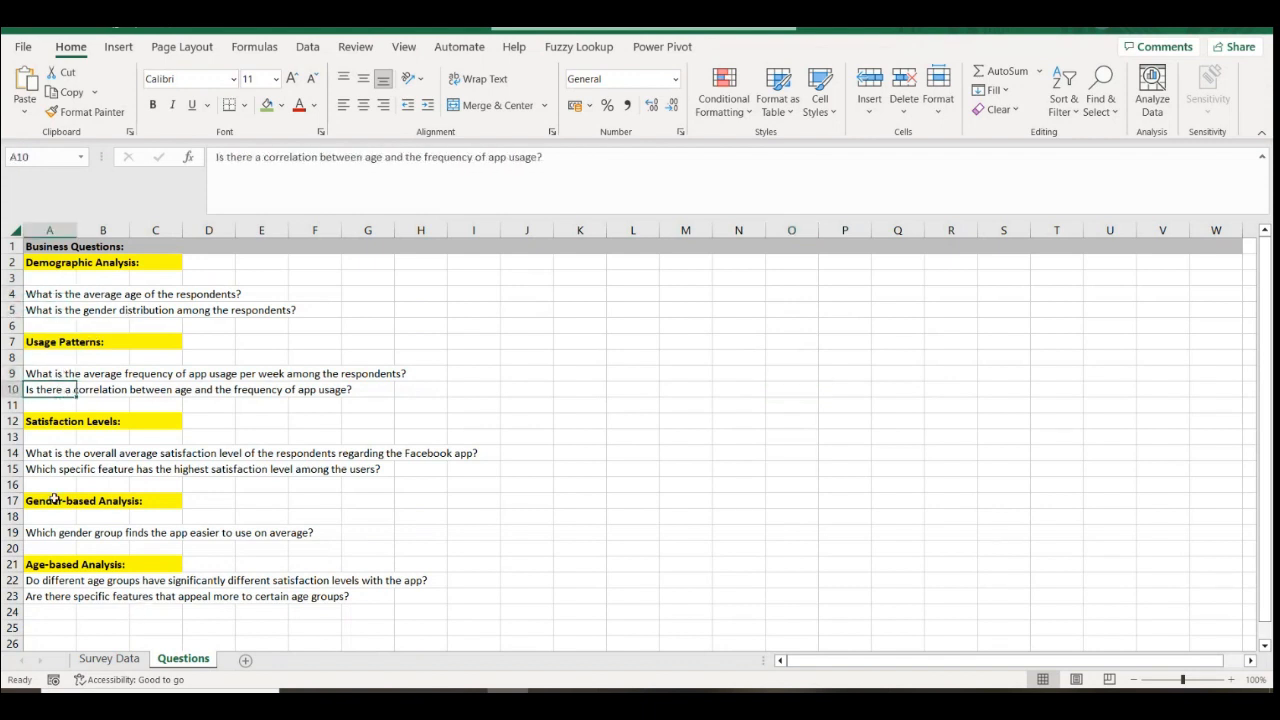
pyautogui.click(110, 659)
pyautogui.moveTo(69, 260); pyautogui.dragTo(472, 489)
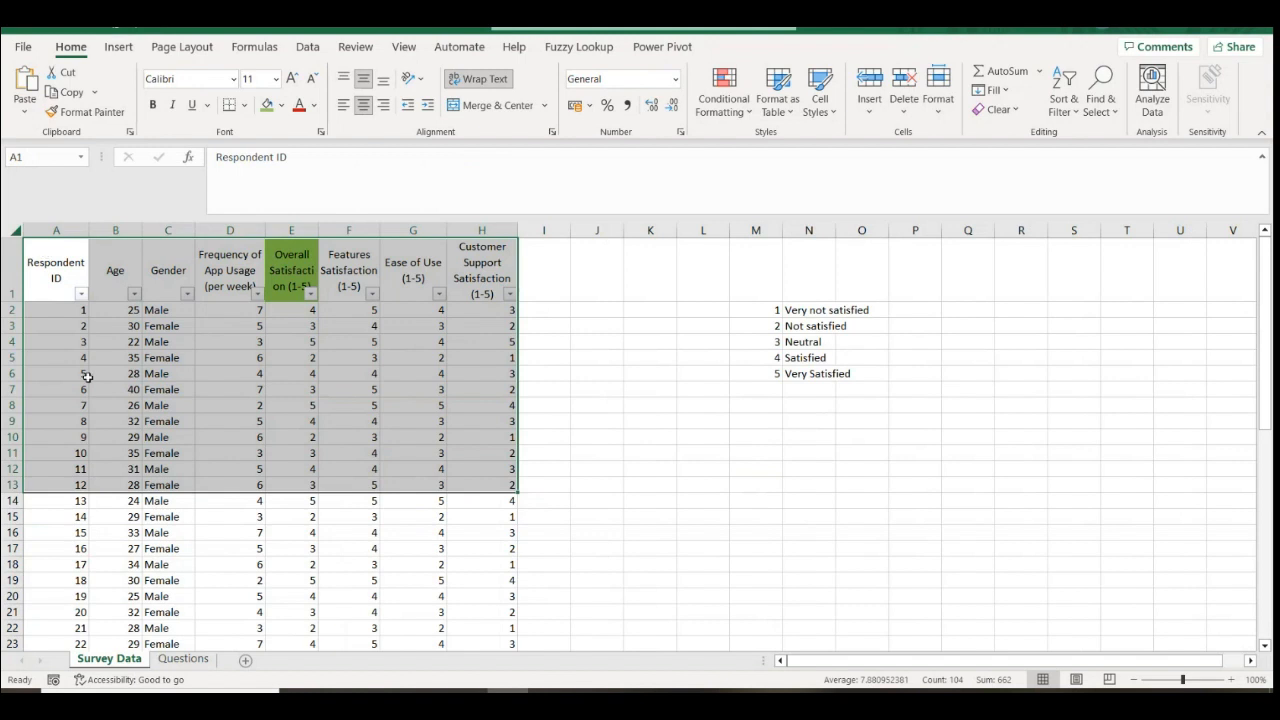
# Select a larger block of survey responses, clear the selection, and switch to the Questions sheet
pyautogui.click(57, 268)
pyautogui.moveTo(59, 268); pyautogui.dragTo(467, 619)
pyautogui.scroll(6, 420, 520)
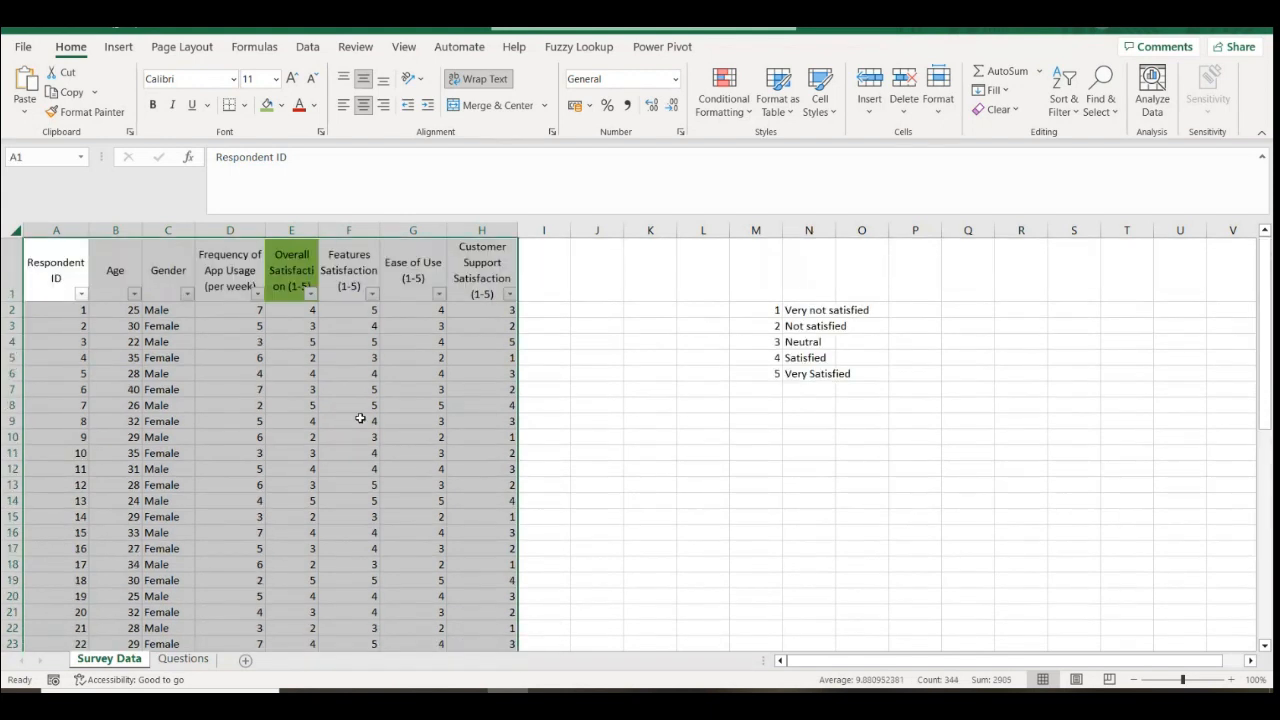
pyautogui.click(544, 405)
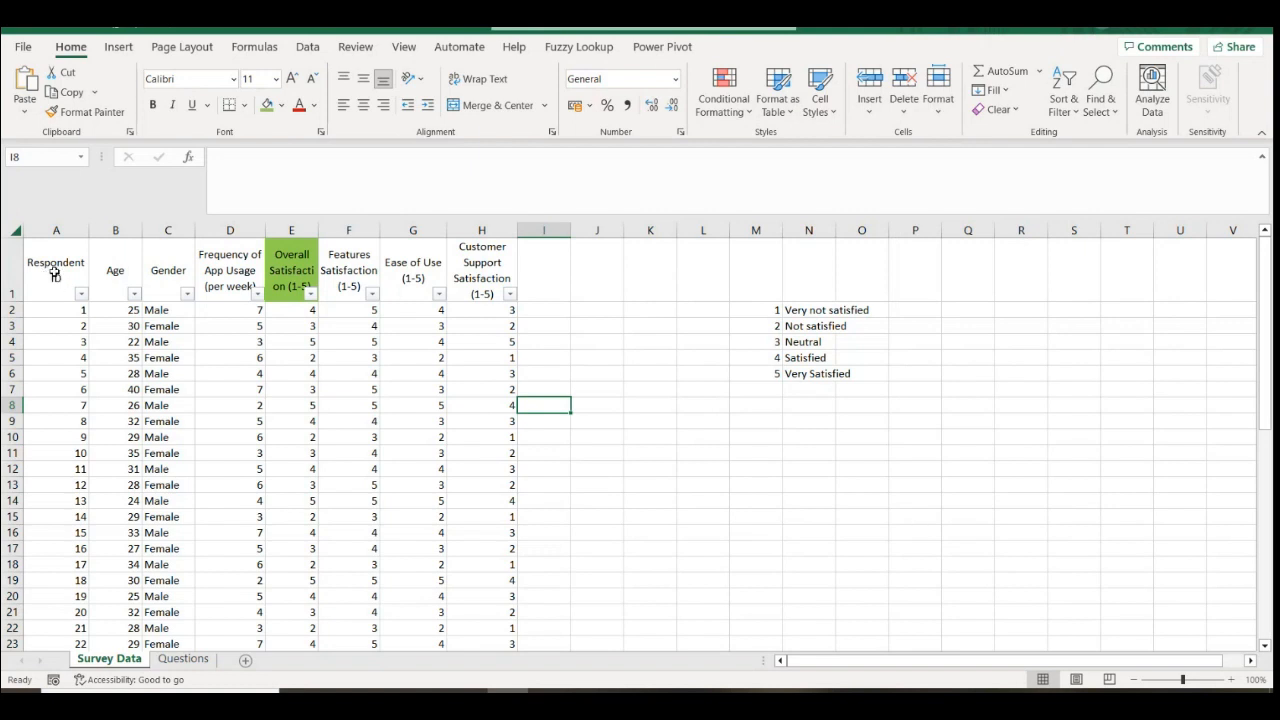
pyautogui.click(180, 660)
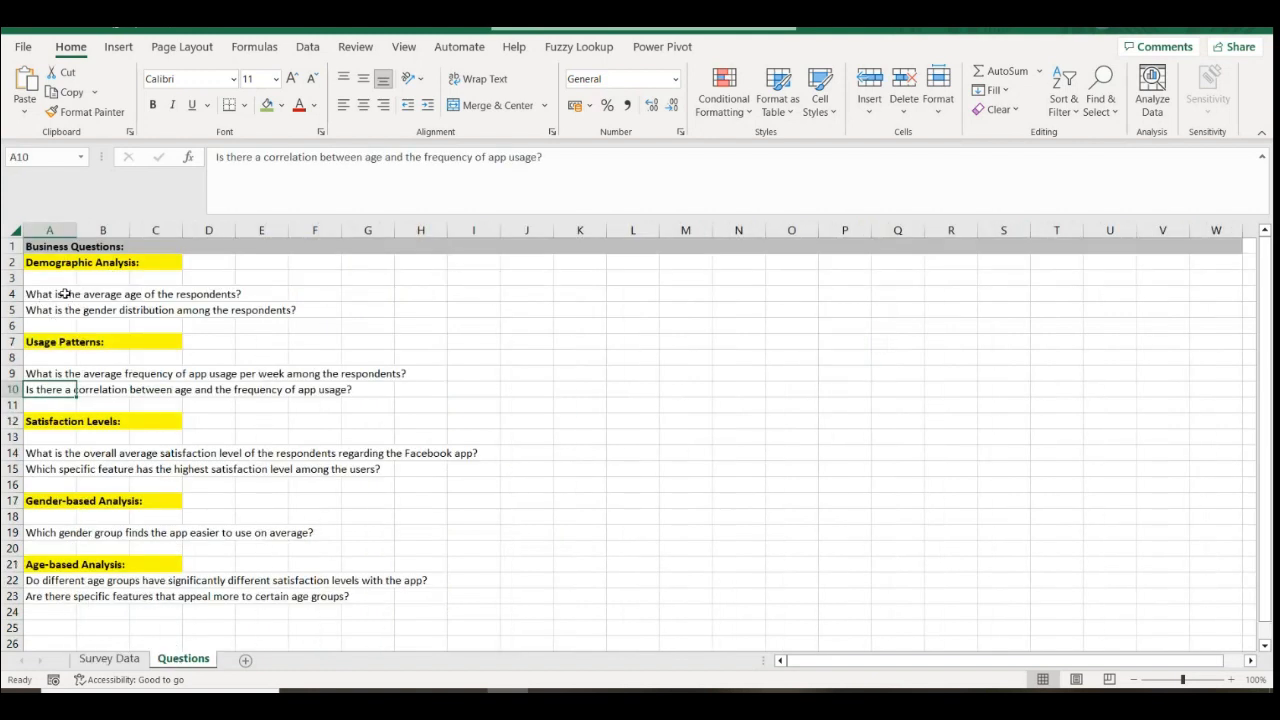
pyautogui.click(65, 294)
pyautogui.click(61, 311)
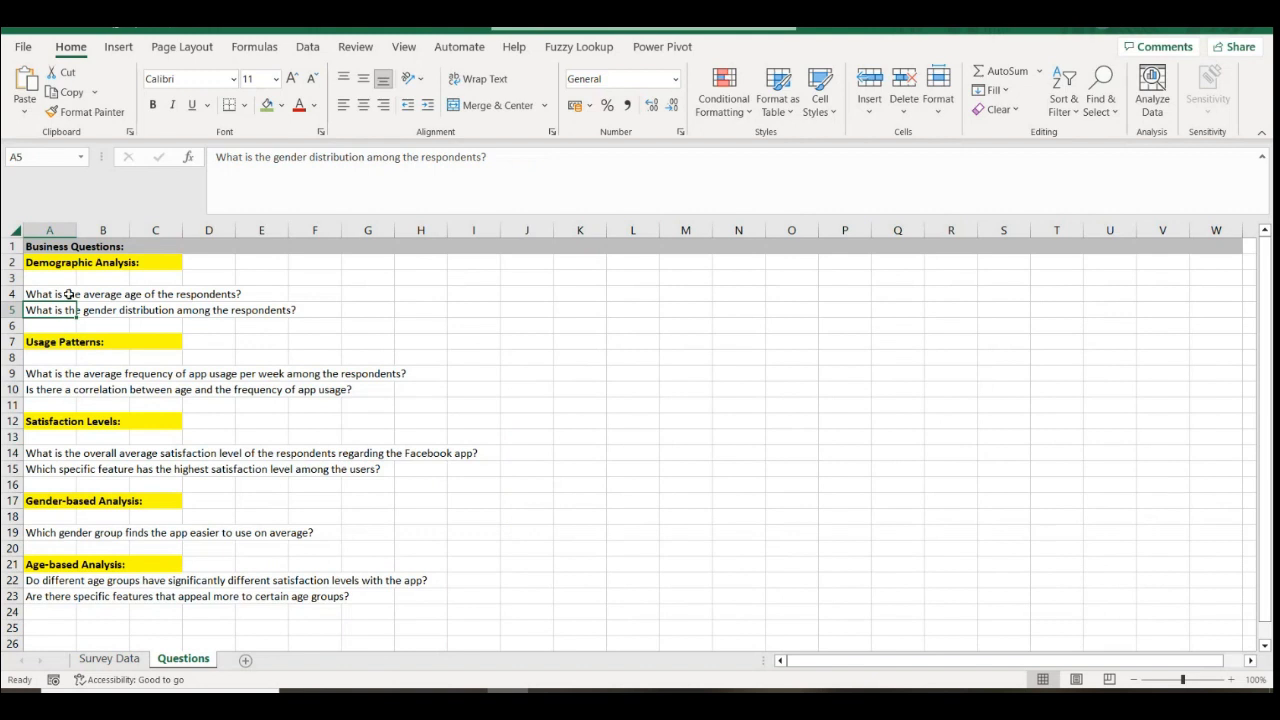
pyautogui.click(60, 295)
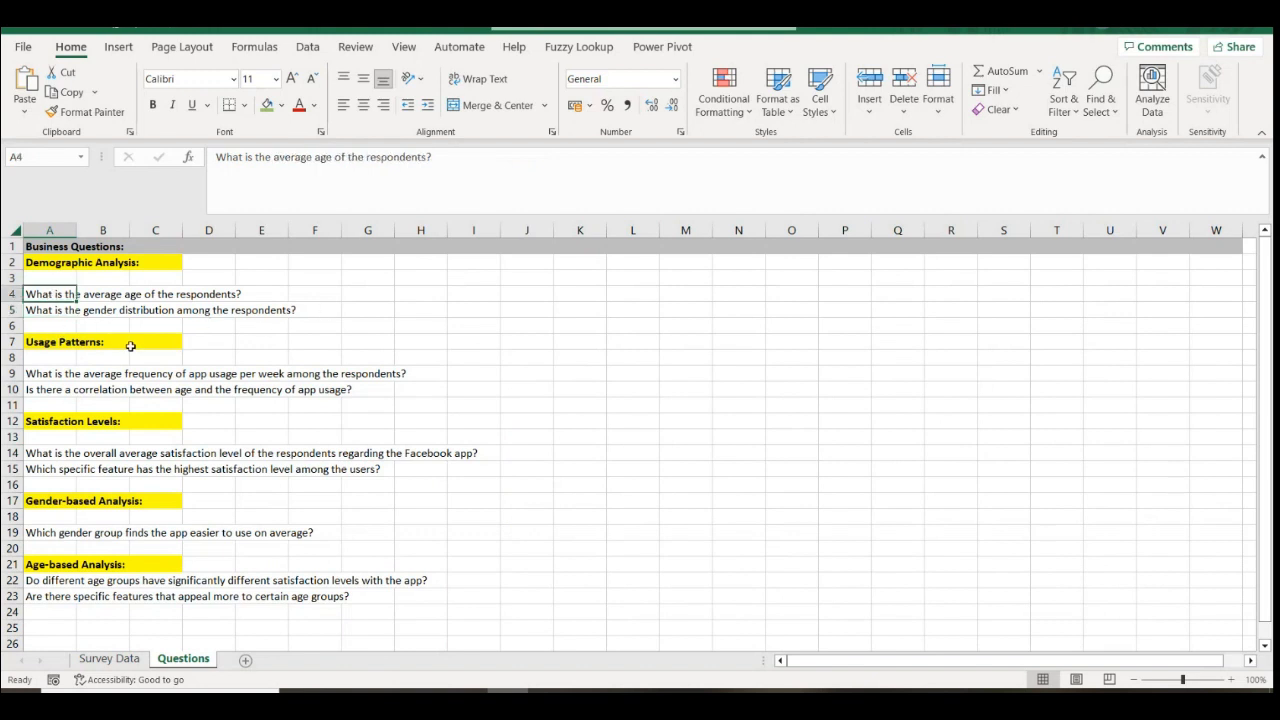
pyautogui.click(42, 310)
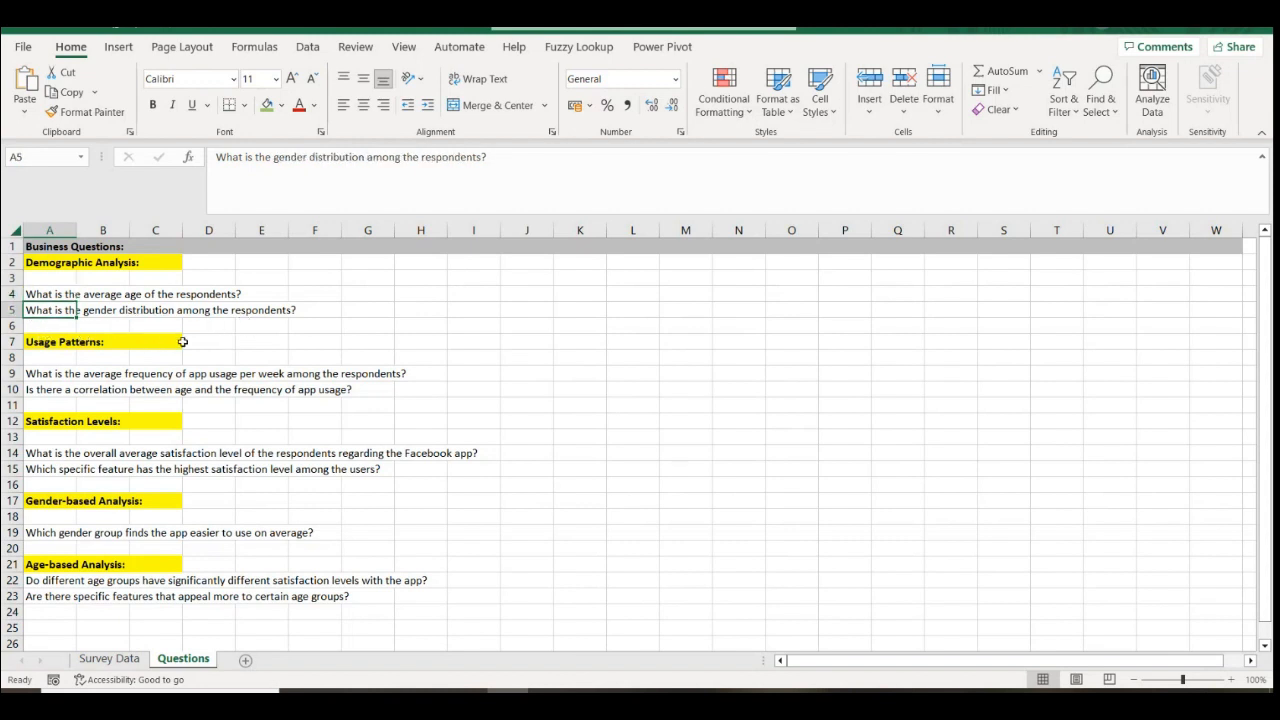
pyautogui.click(54, 294)
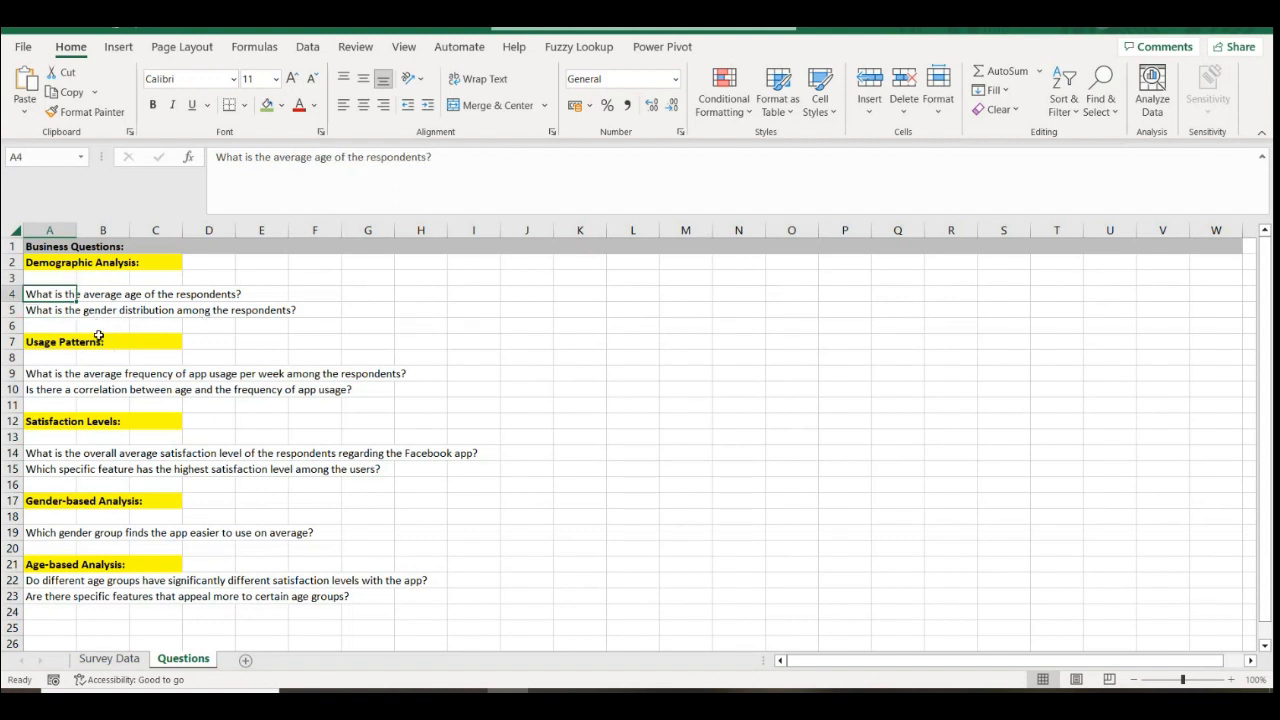
# Create a PivotTable on a new worksheet from the full survey table A1:H51
pyautogui.click(118, 664)
pyautogui.click(70, 262)
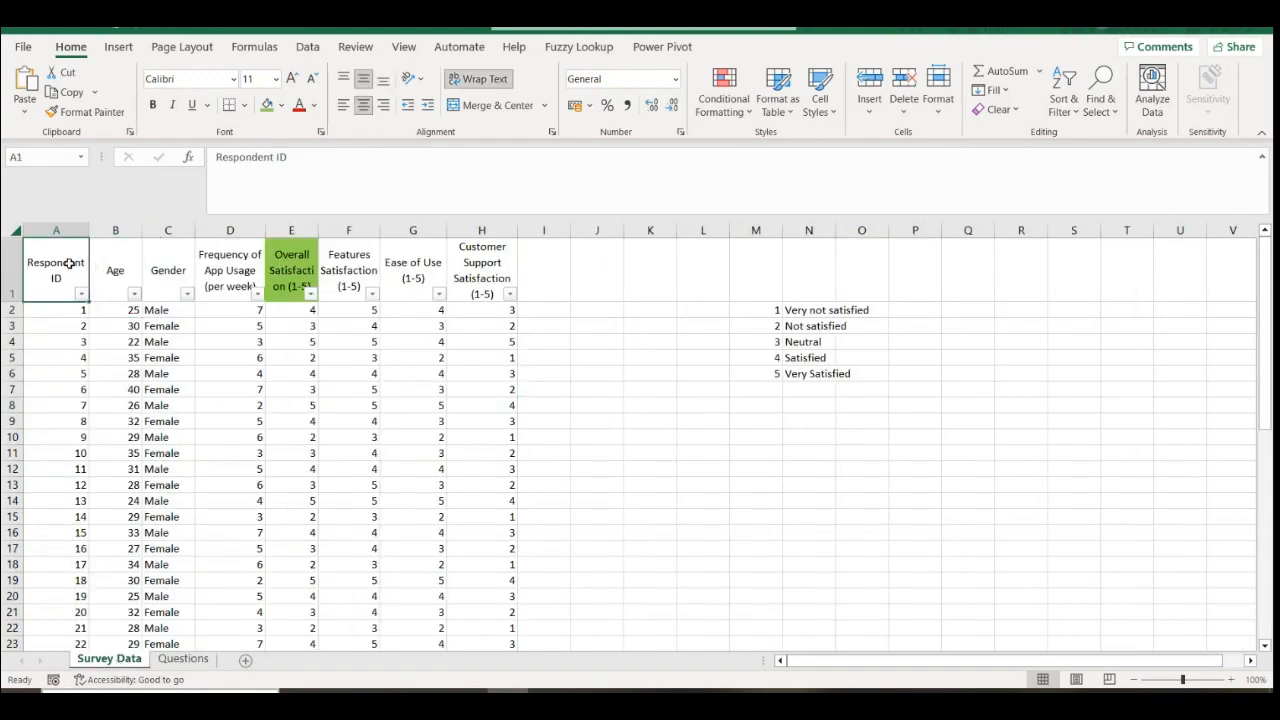
pyautogui.hotkey('ctrl', 'shift', 'Right')
pyautogui.hotkey('ctrl', 'shift', 'Down')
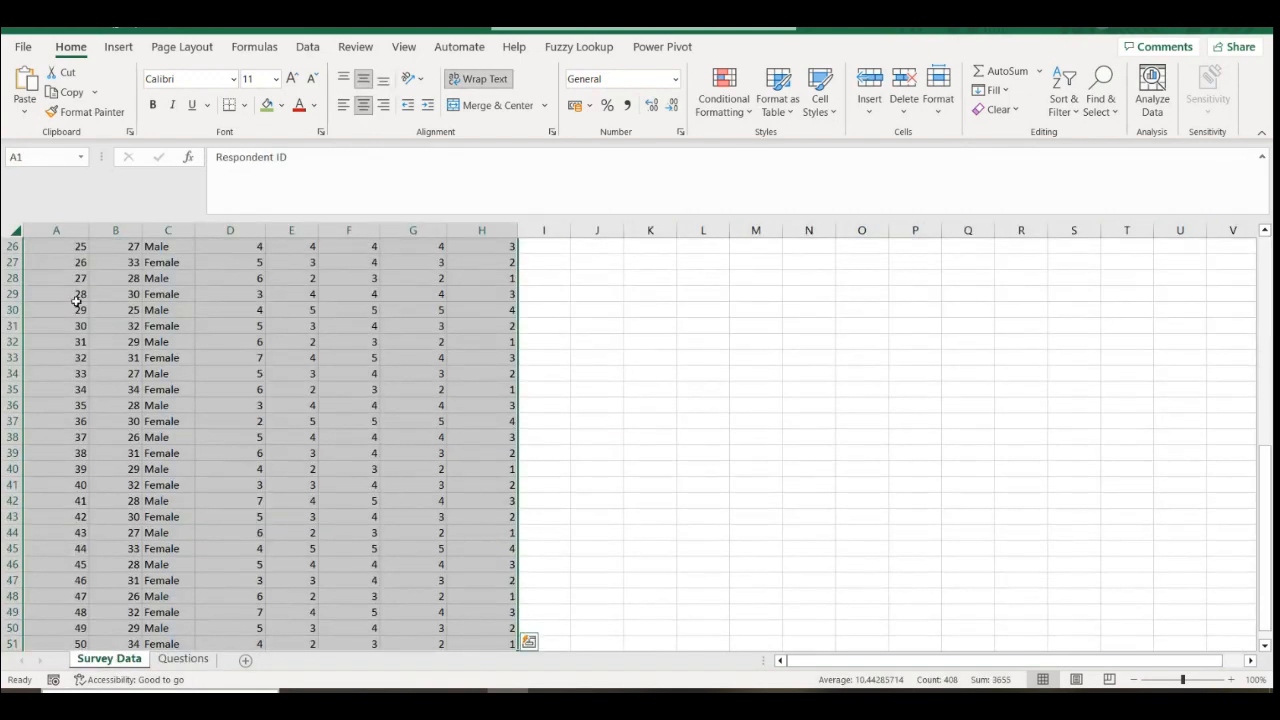
pyautogui.click(119, 47)
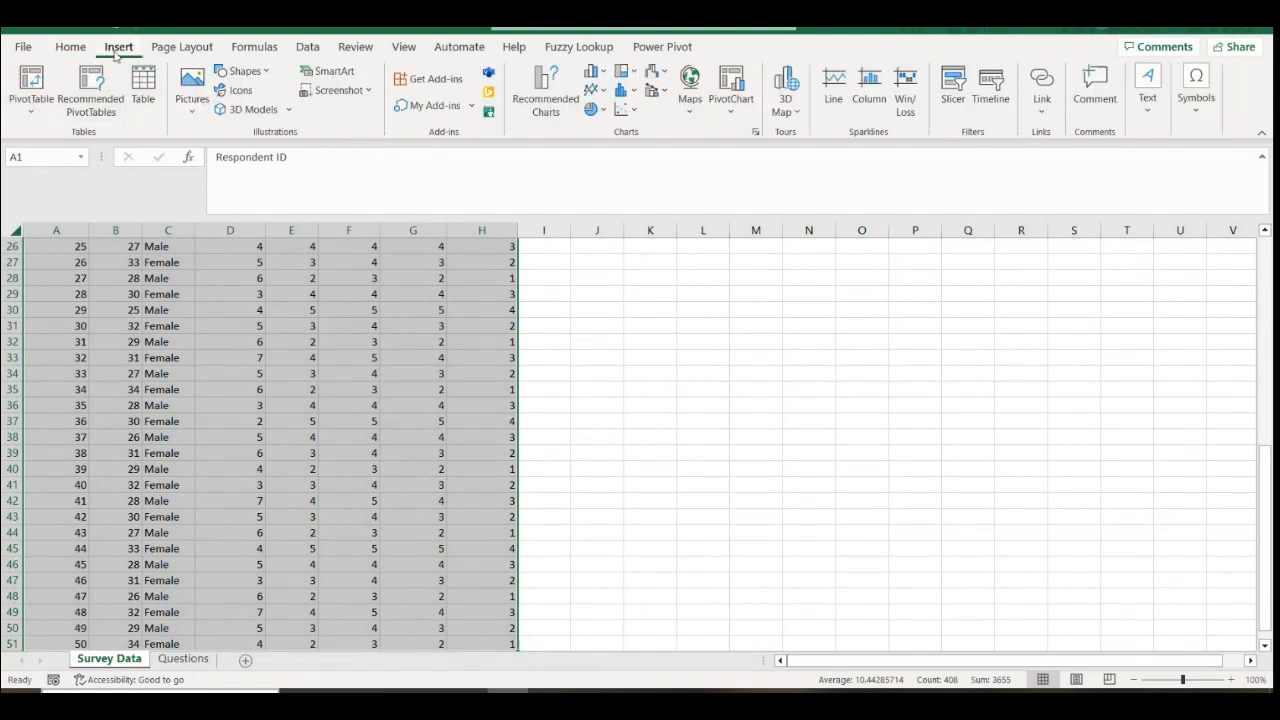
pyautogui.click(32, 82)
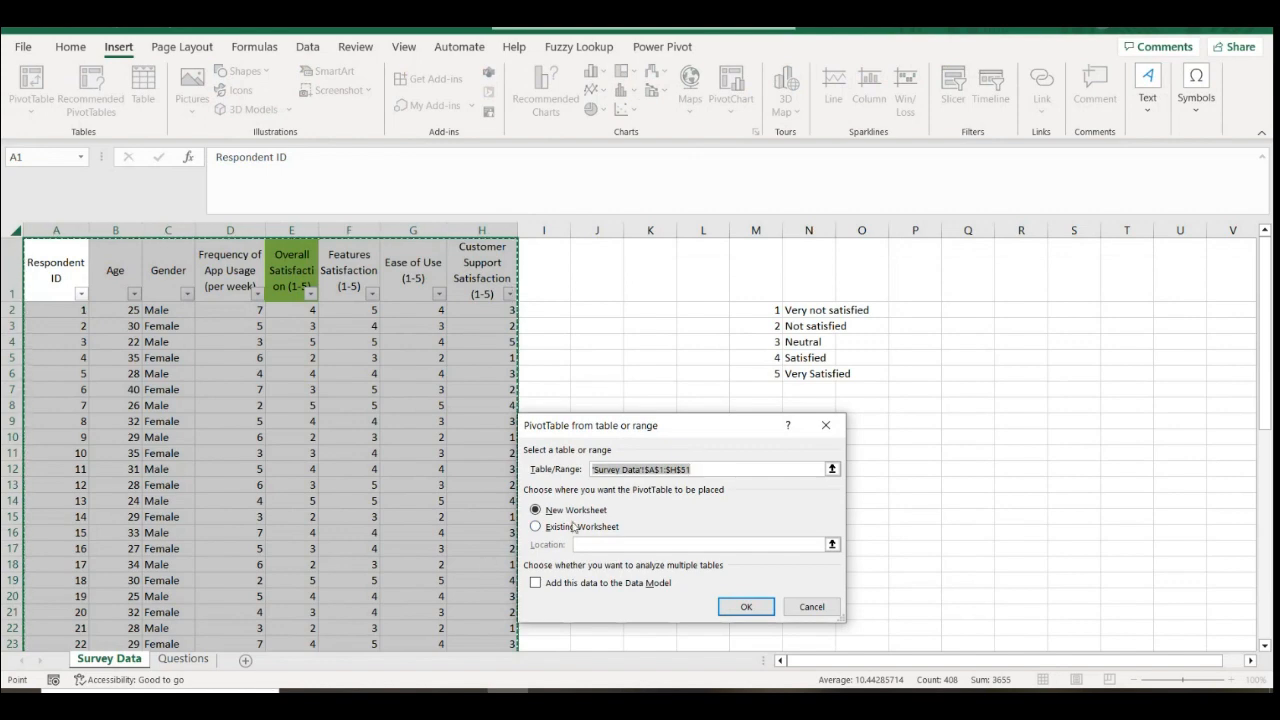
pyautogui.click(746, 607)
# Rename the new pivot sheet 'Pivot Survey Data' and activate its empty PivotTable
pyautogui.doubleClick(97, 659)
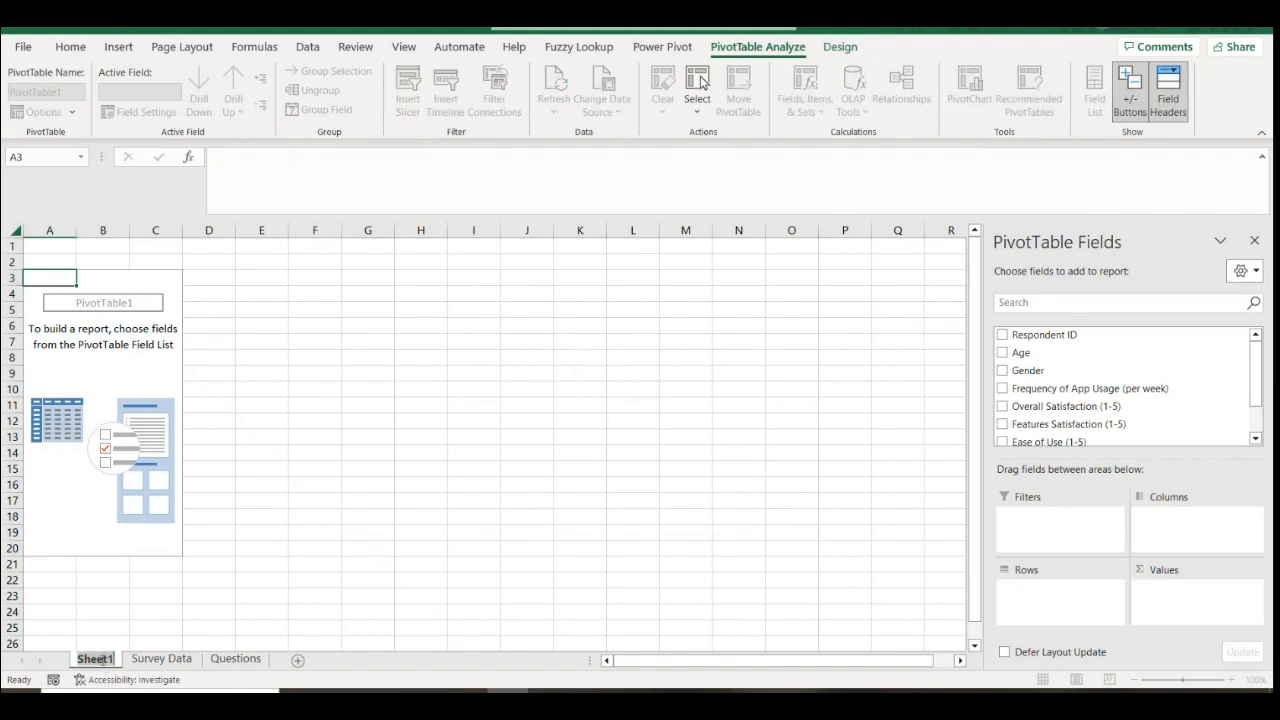
pyautogui.write('Pivot Survey')
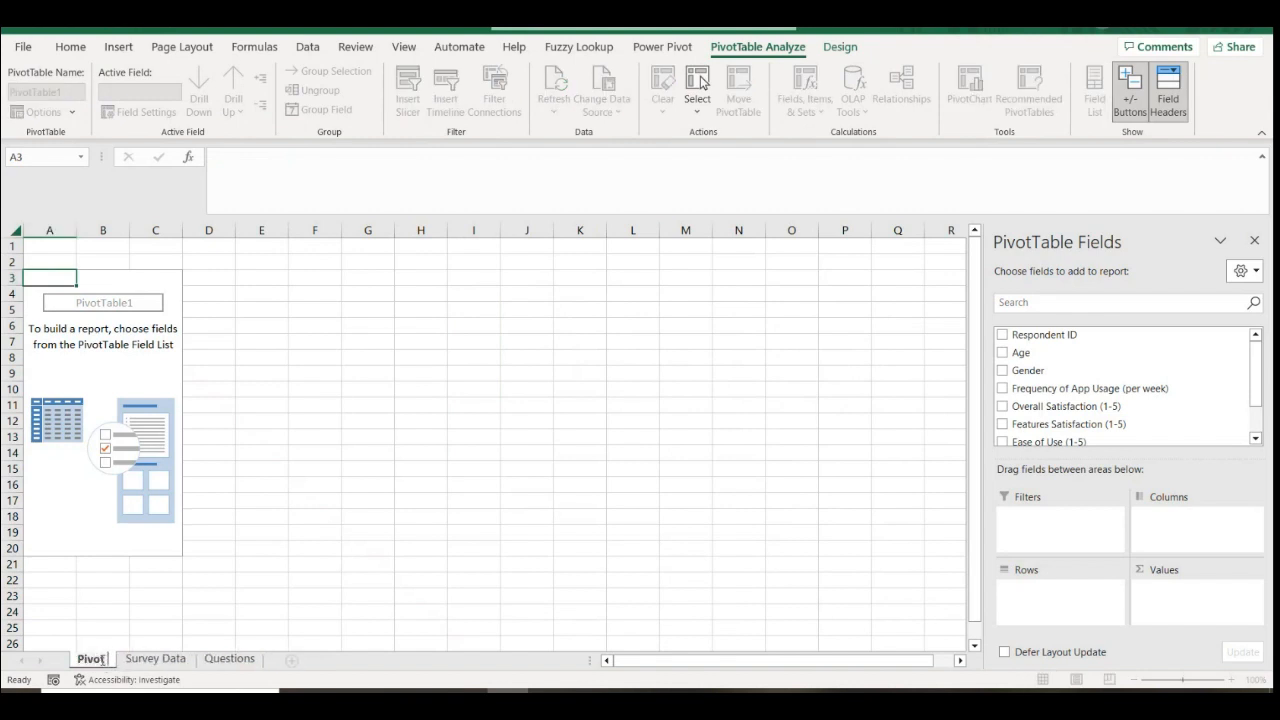
pyautogui.write(' Data')
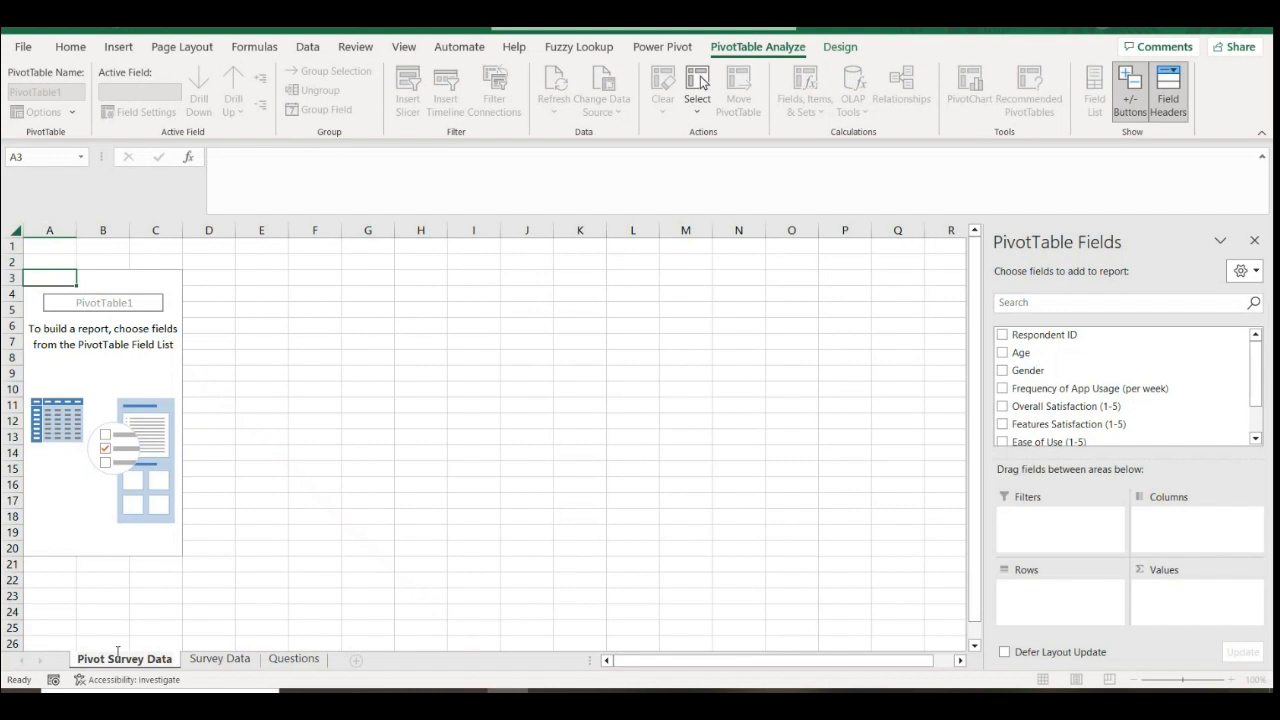
pyautogui.press('Return')
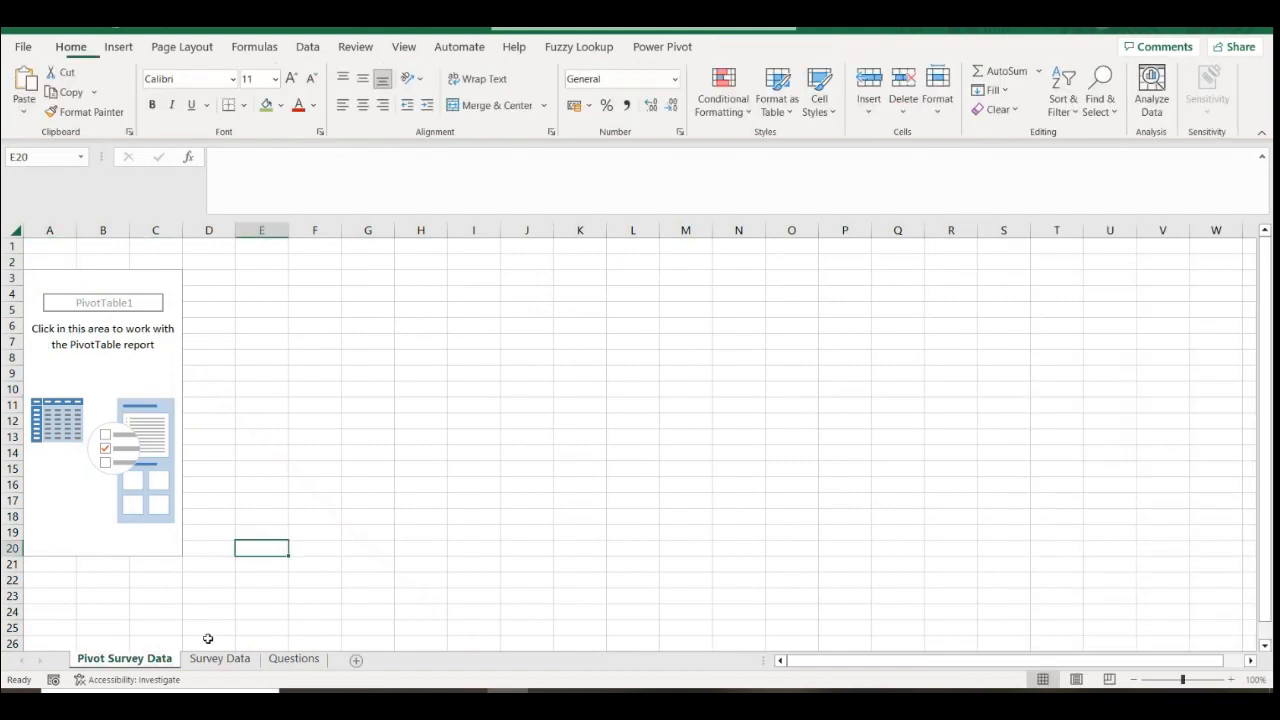
pyautogui.rightClick(154, 666)
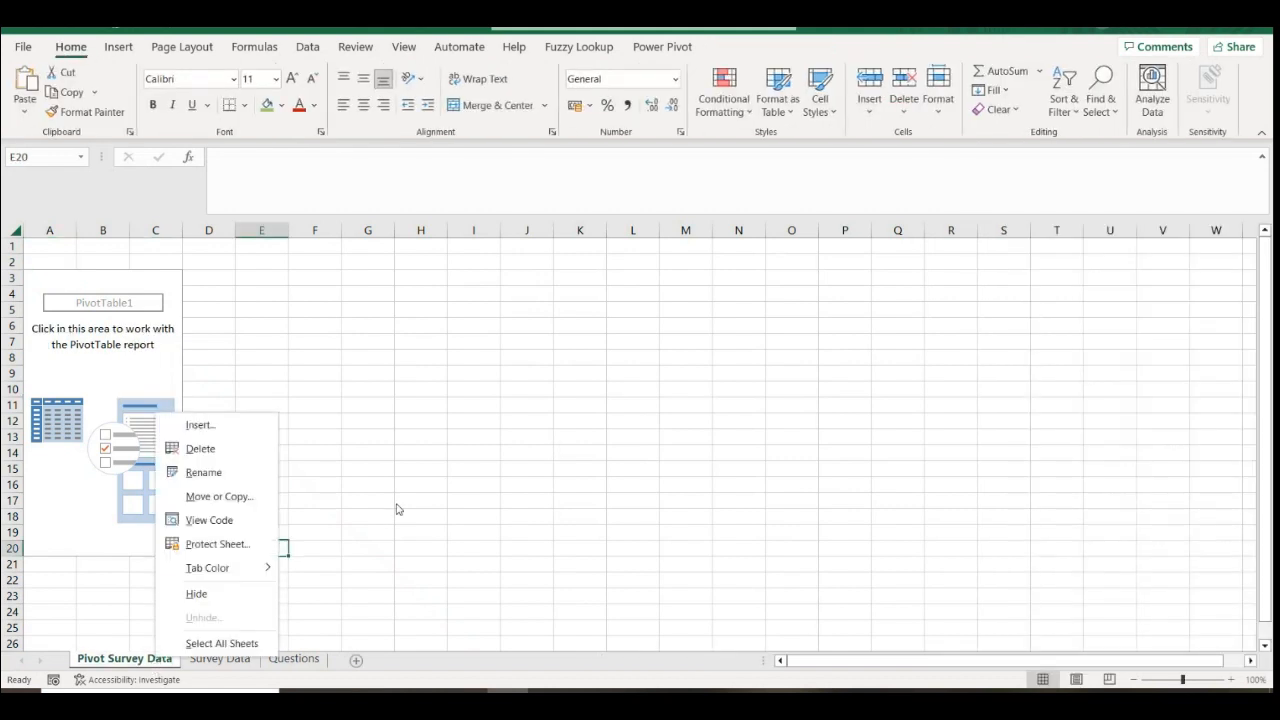
pyautogui.click(140, 344)
pyautogui.click(117, 315)
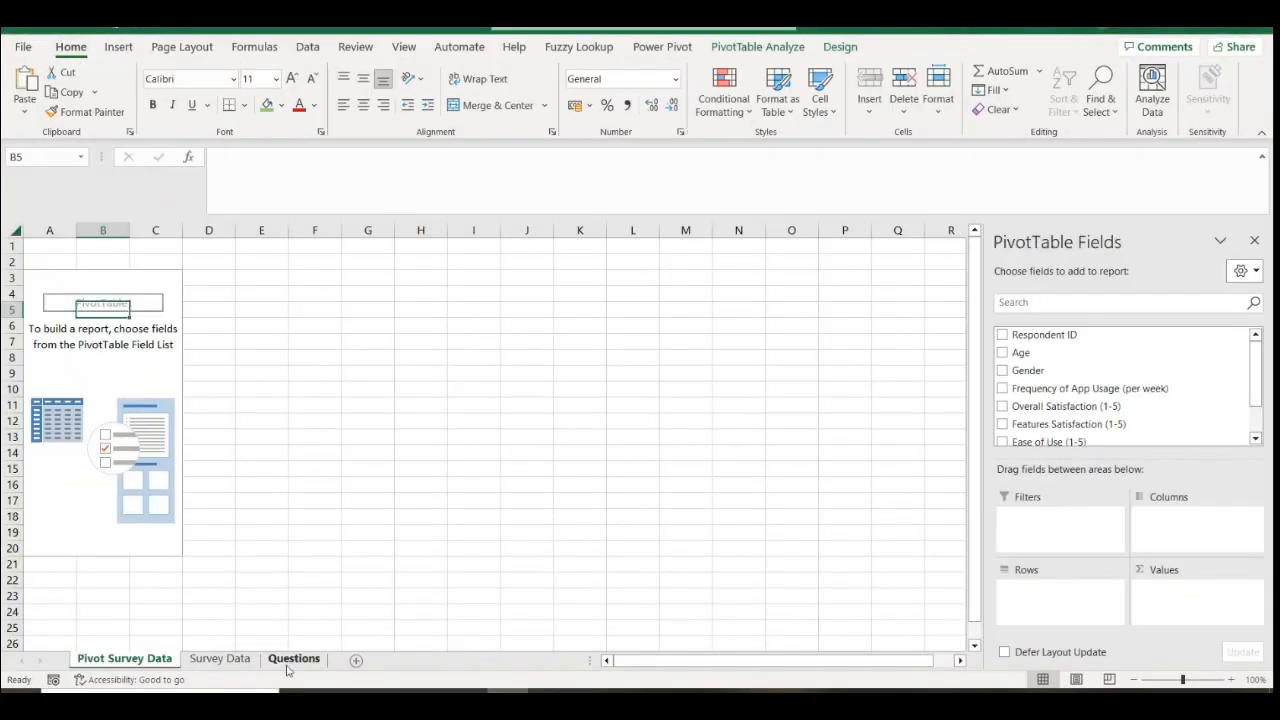
# Review the Demographic Analysis heading and gender-distribution question, check Teams, then return to Survey Data
pyautogui.click(294, 659)
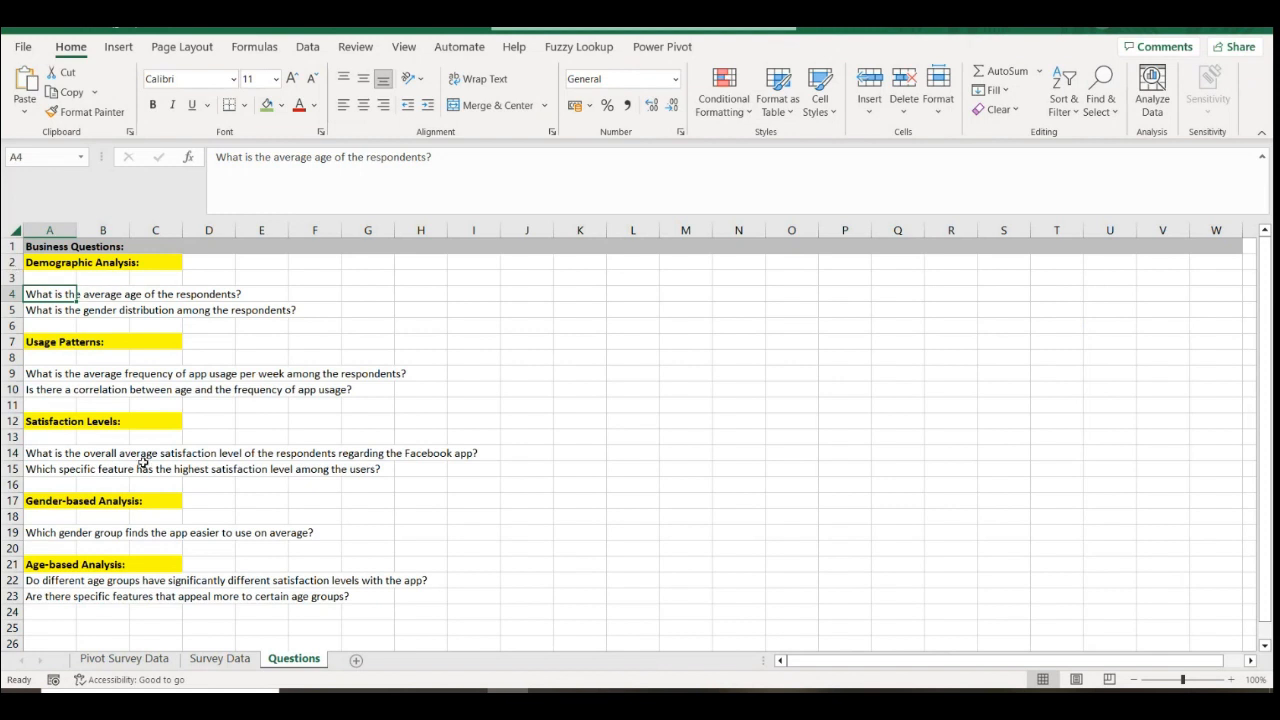
pyautogui.click(67, 259)
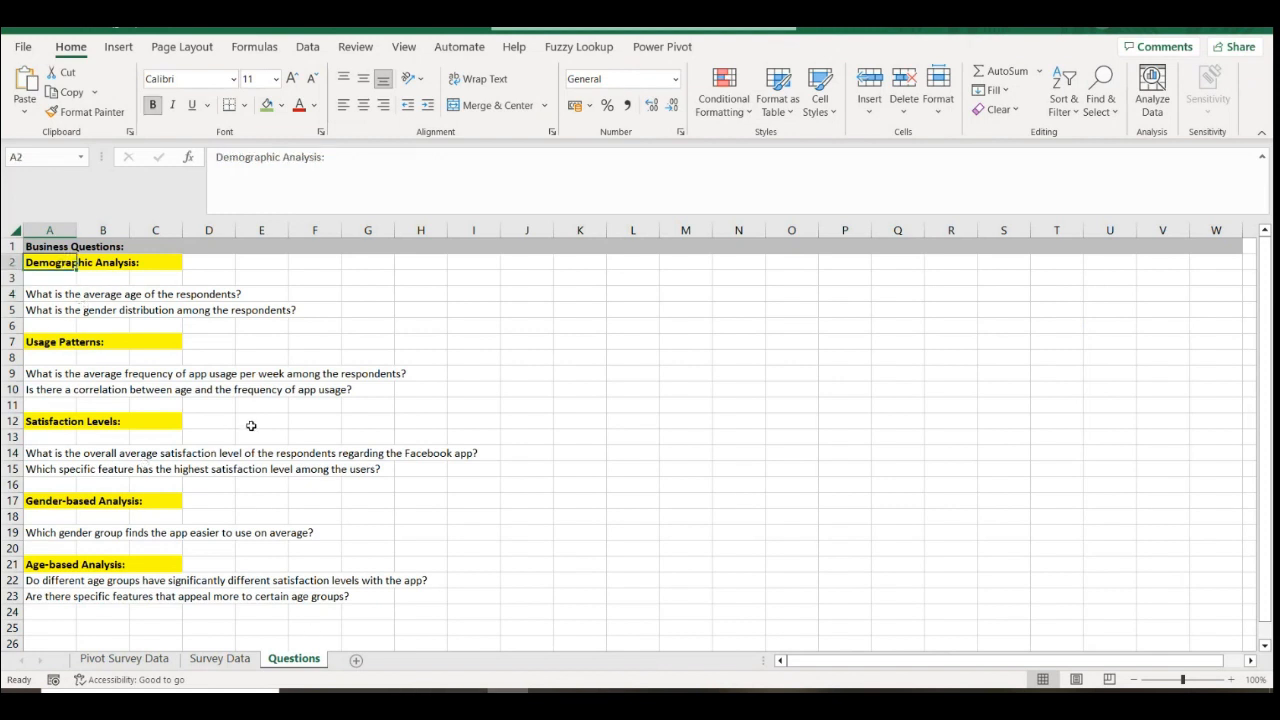
pyautogui.click(42, 308)
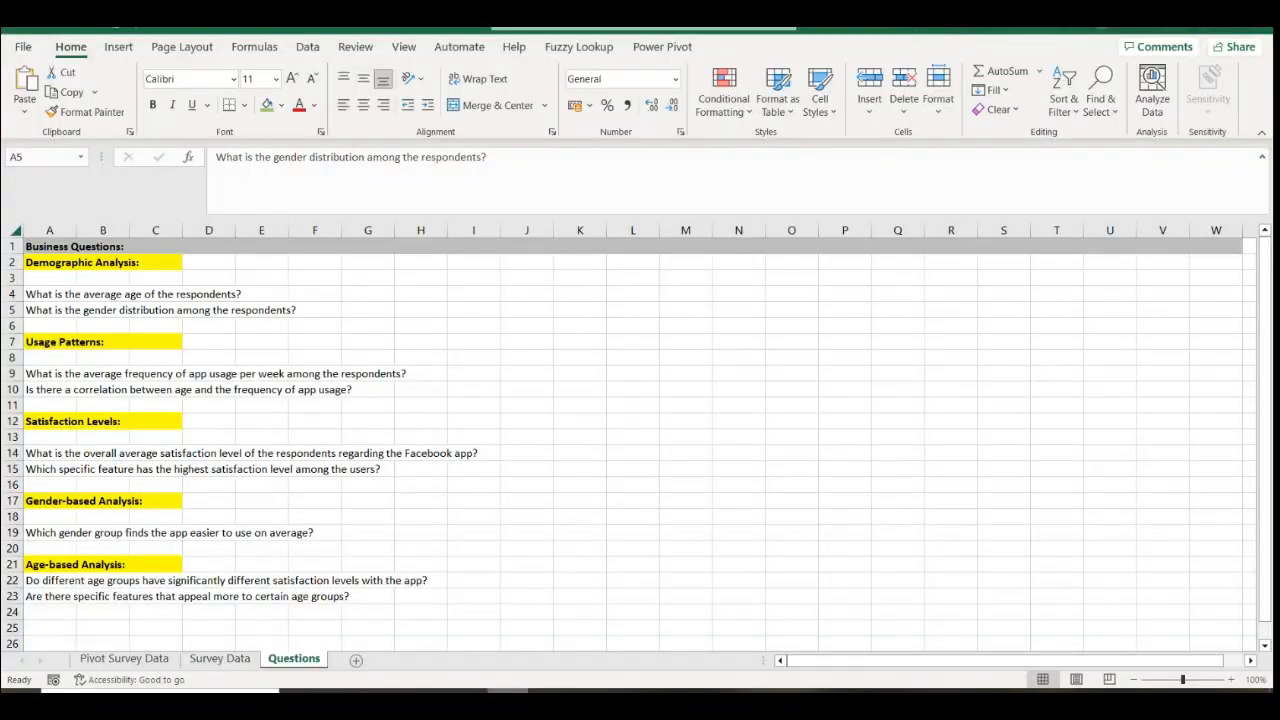
pyautogui.moveTo(632, 691)
pyautogui.click(728, 606)
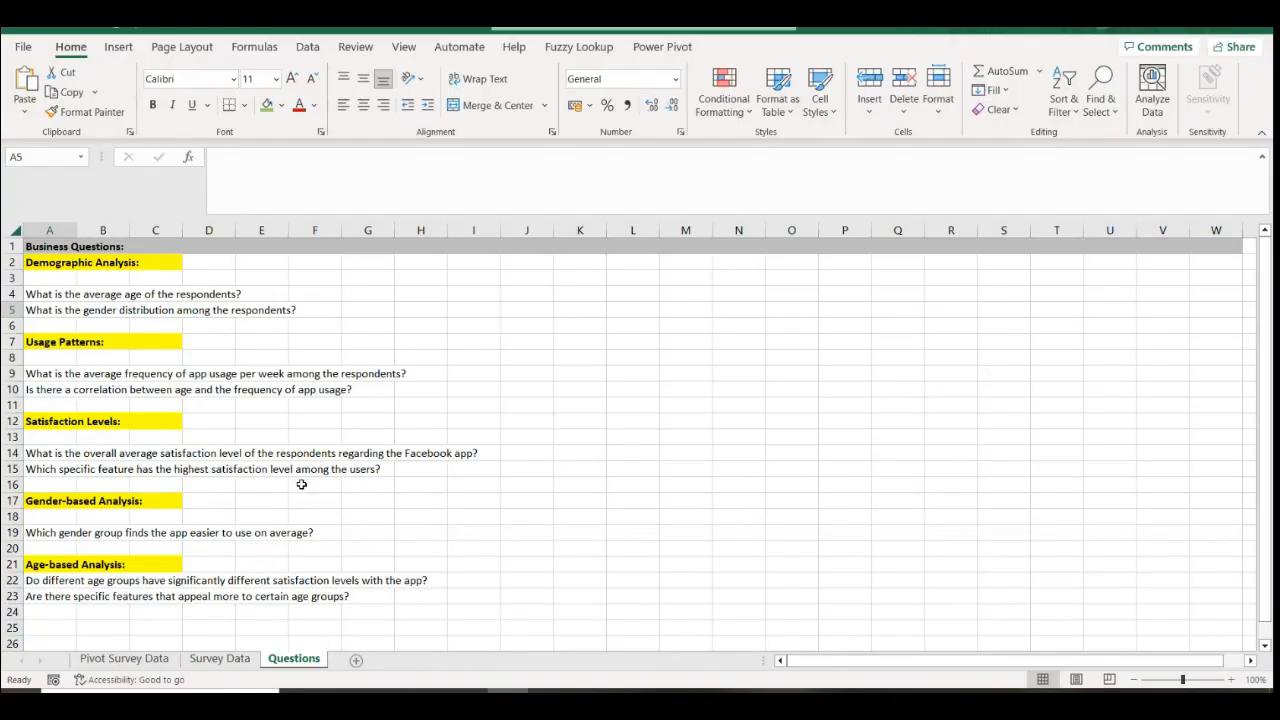
pyautogui.click(219, 659)
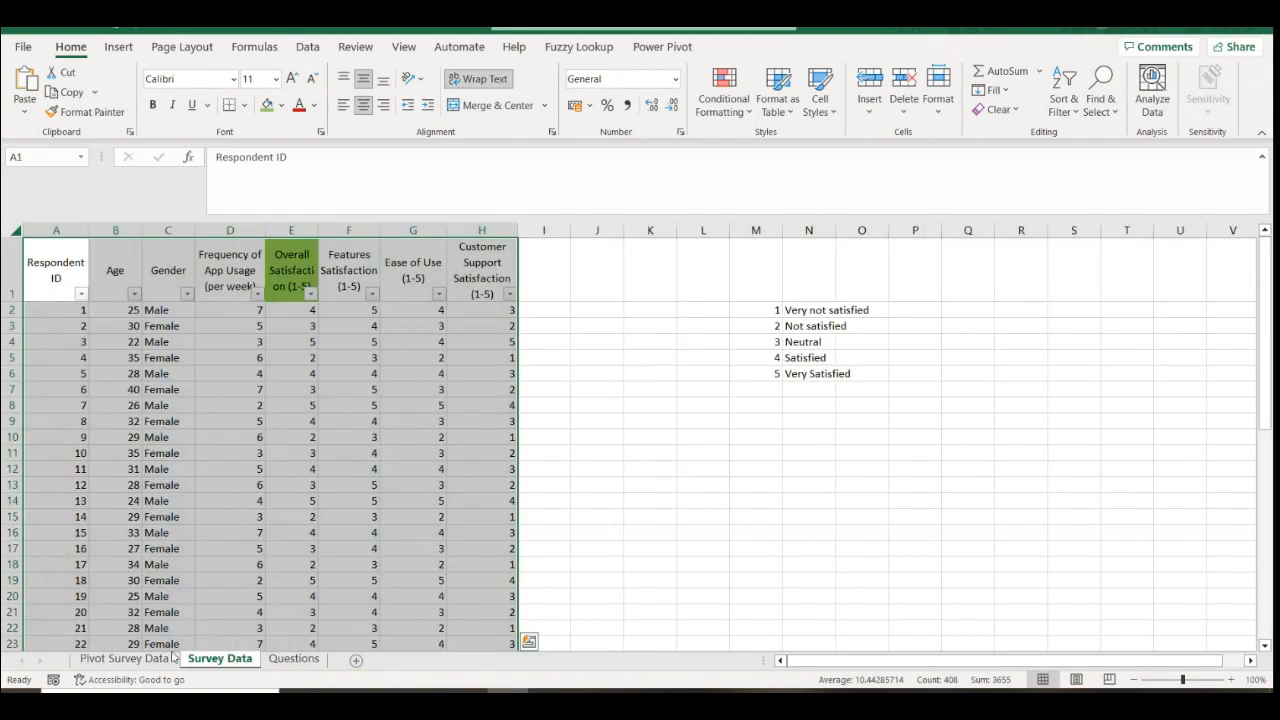
# Add Age to the pivot's values and summarise it as Average of Age
pyautogui.click(162, 659)
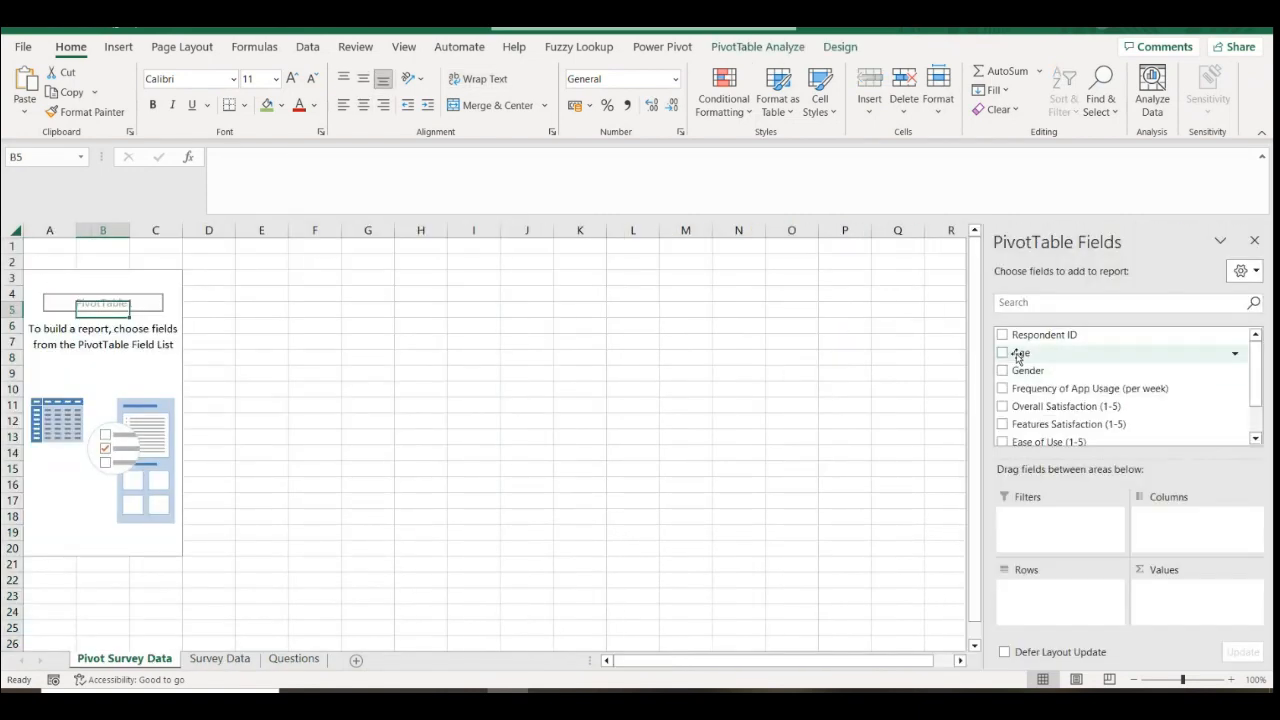
pyautogui.moveTo(1020, 354); pyautogui.dragTo(1062, 606)
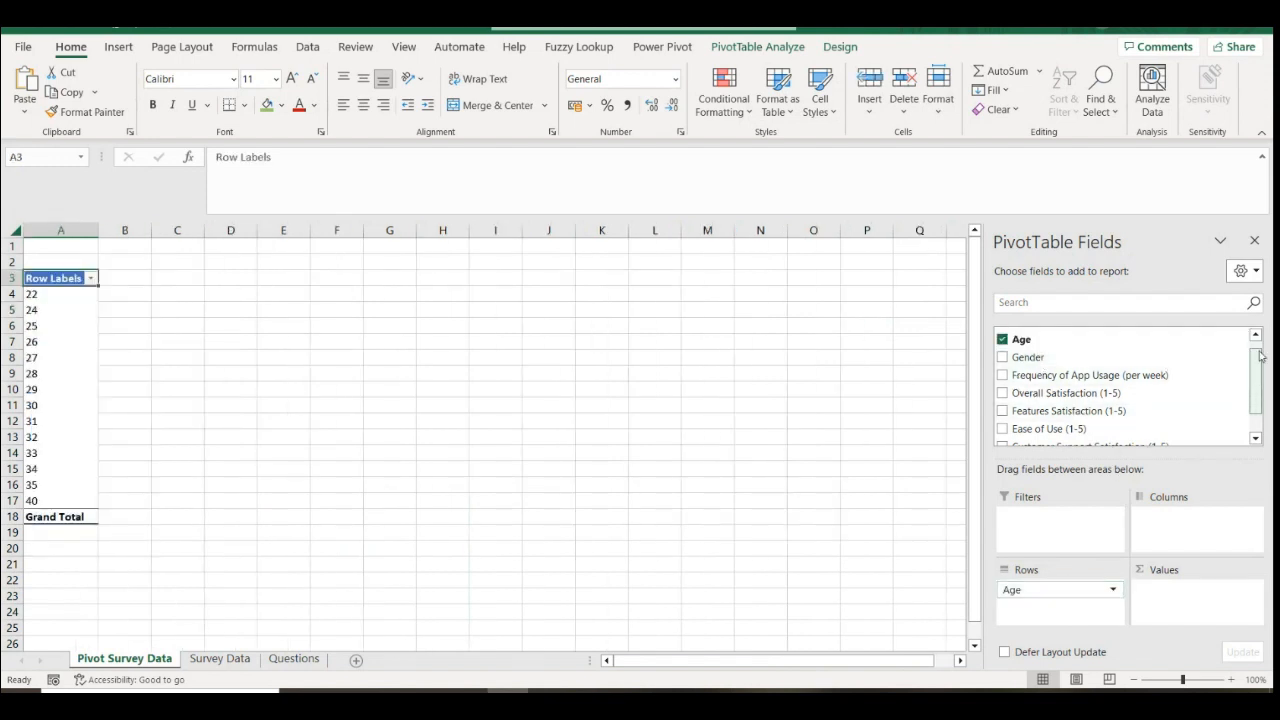
pyautogui.moveTo(1032, 342); pyautogui.dragTo(1195, 612)
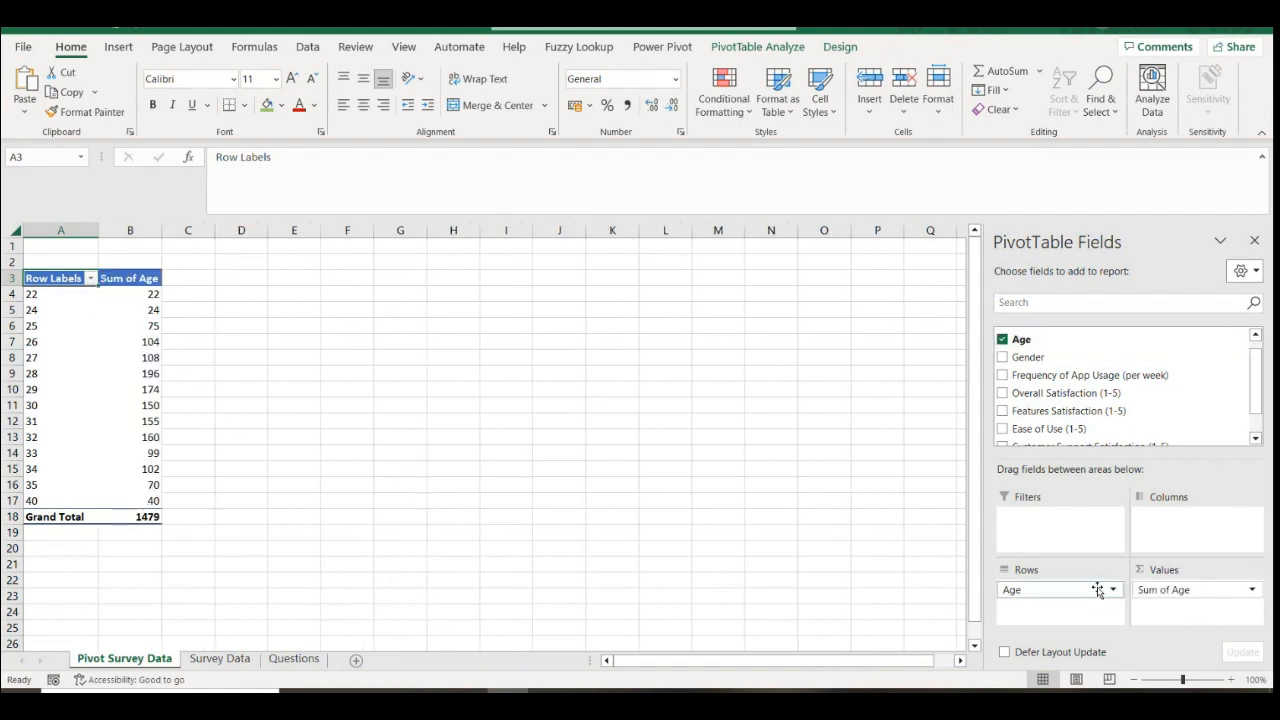
pyautogui.click(1097, 590)
pyautogui.click(1043, 552)
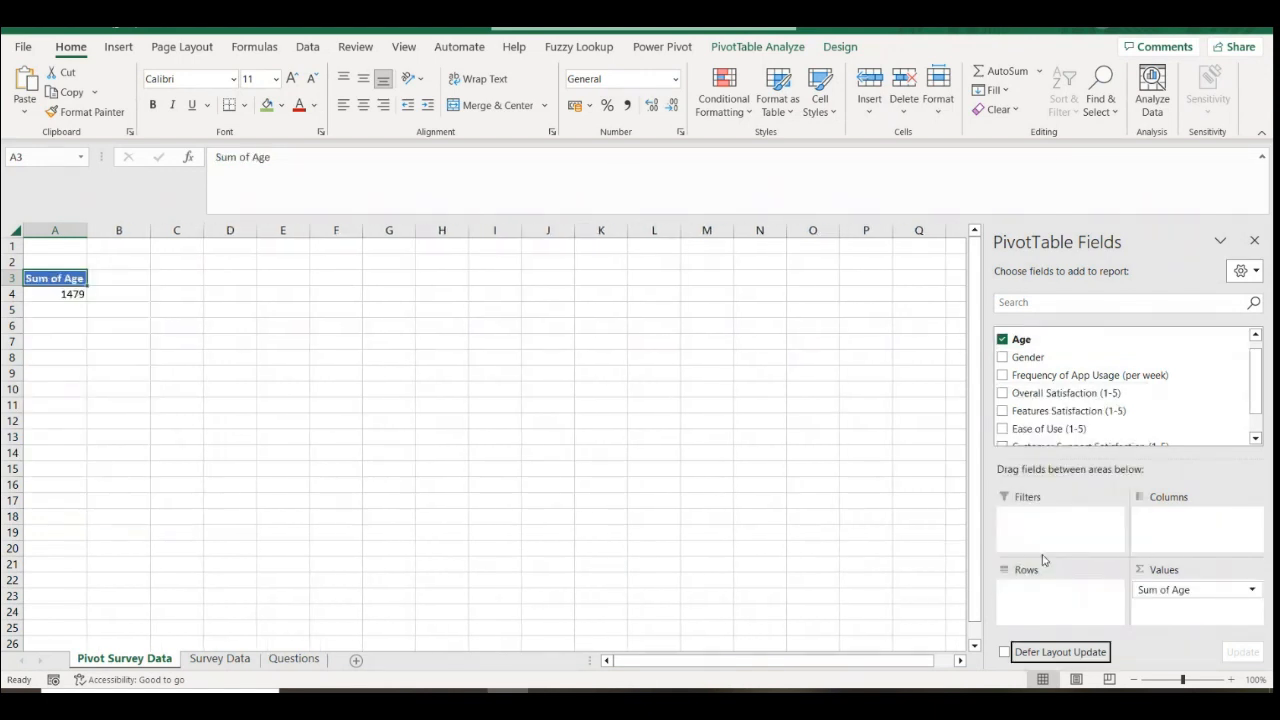
pyautogui.click(1250, 591)
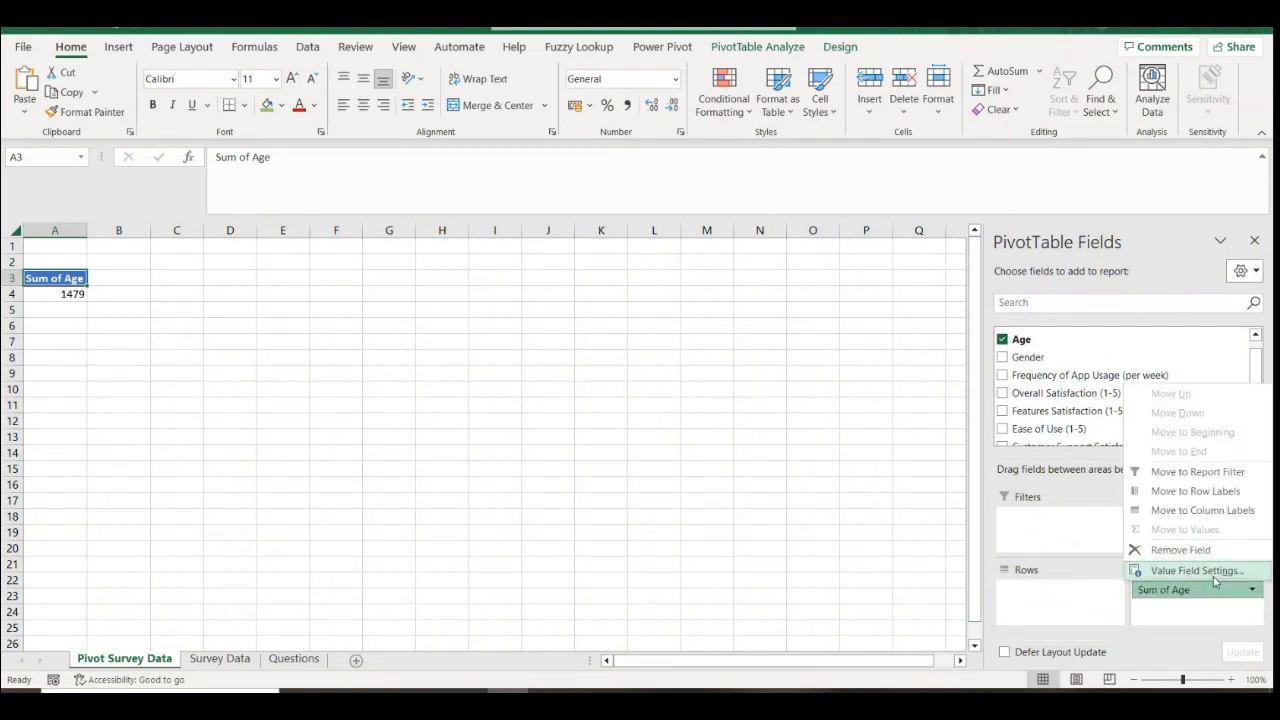
pyautogui.click(1212, 572)
pyautogui.click(556, 529)
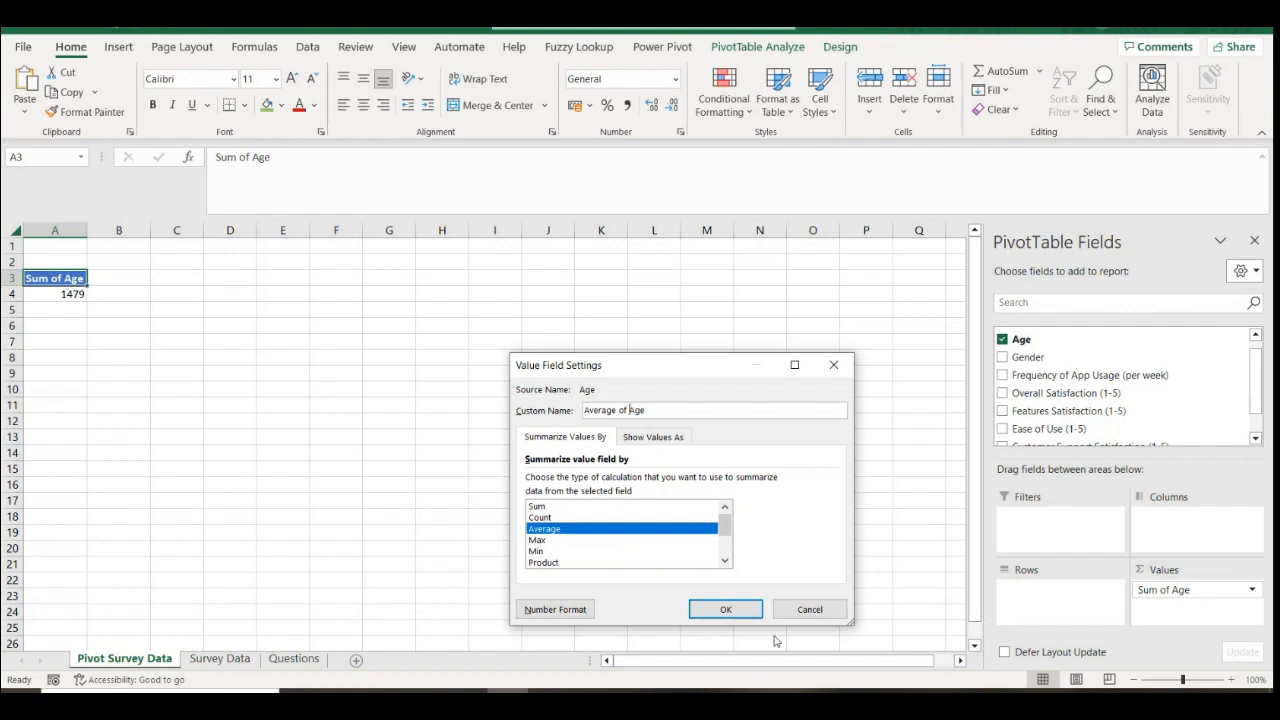
pyautogui.click(726, 609)
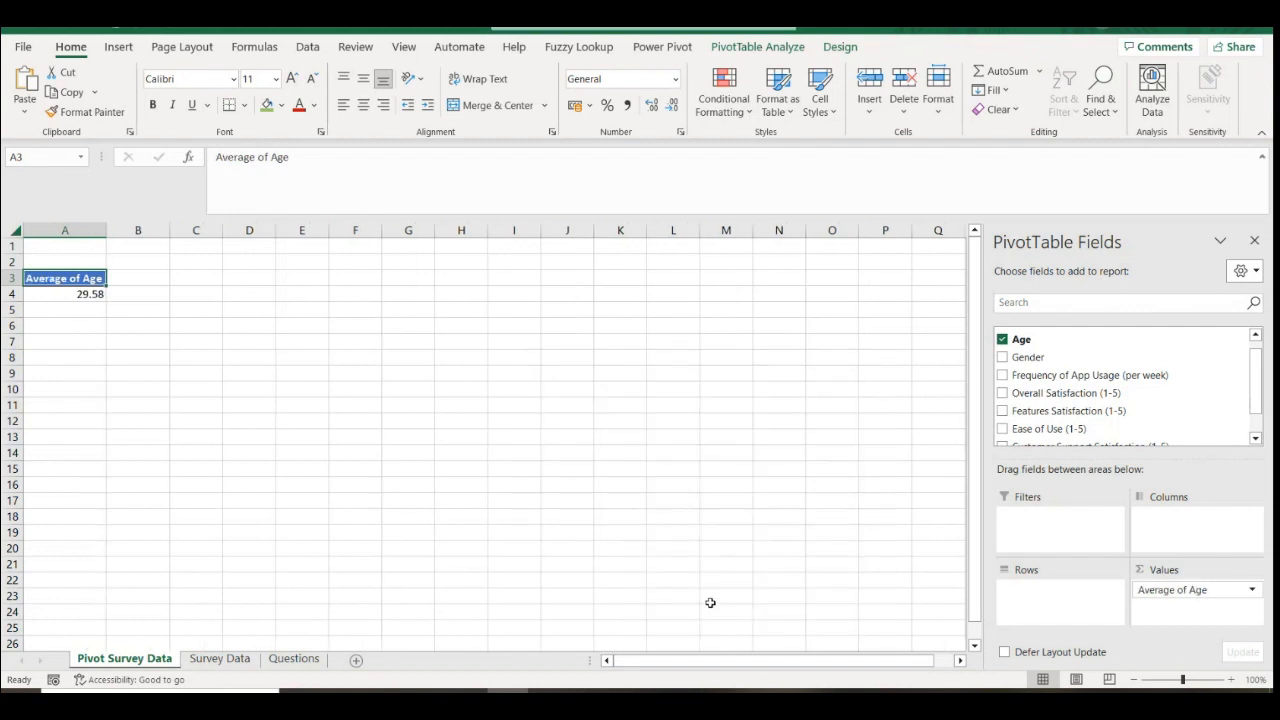
# Round the average age to 30 by decreasing decimals twice, then copy A3:A4
pyautogui.click(80, 308)
pyautogui.click(80, 294)
pyautogui.click(672, 105)
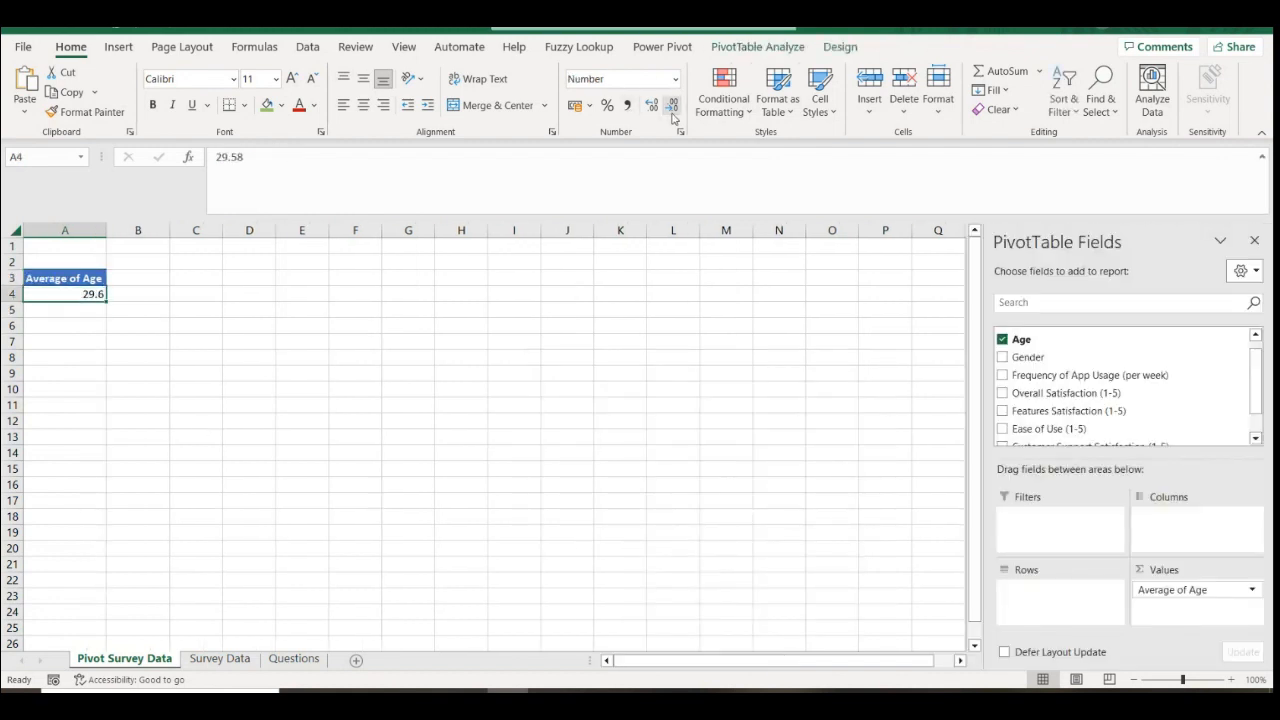
pyautogui.click(672, 108)
pyautogui.click(82, 322)
pyautogui.click(80, 280)
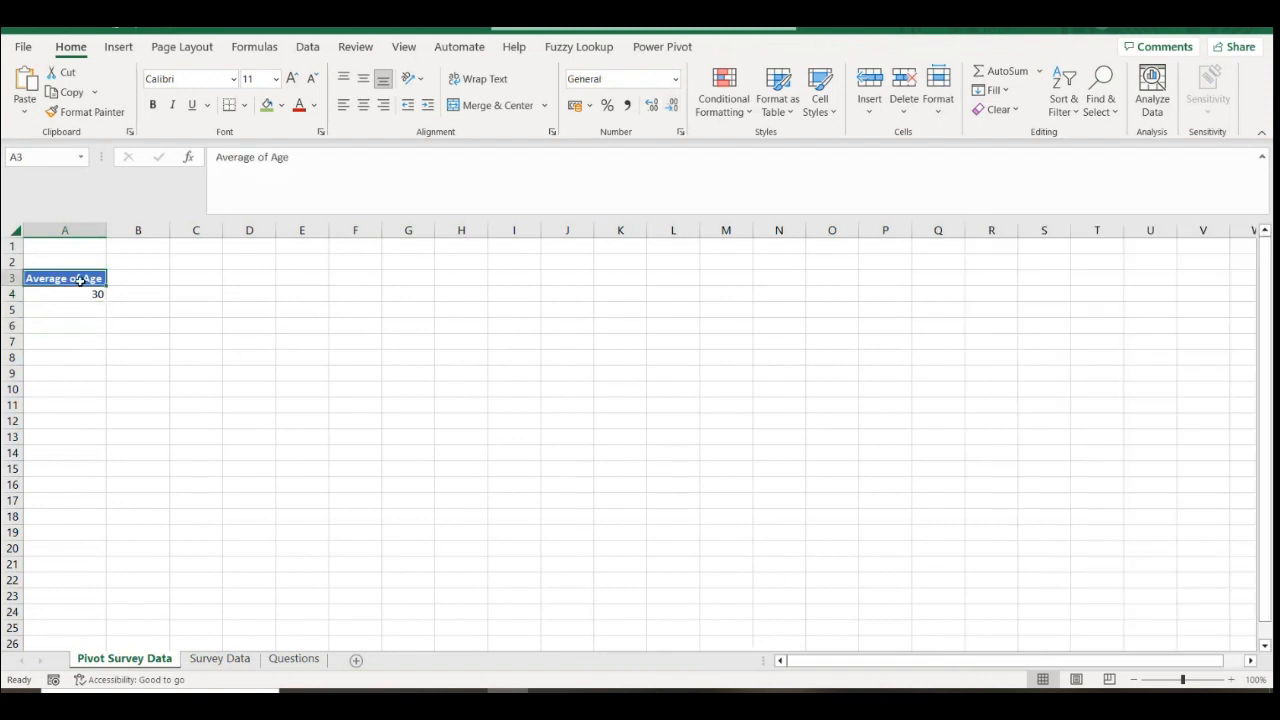
pyautogui.moveTo(83, 285); pyautogui.dragTo(95, 294)
pyautogui.hotkey('ctrl', 'c')
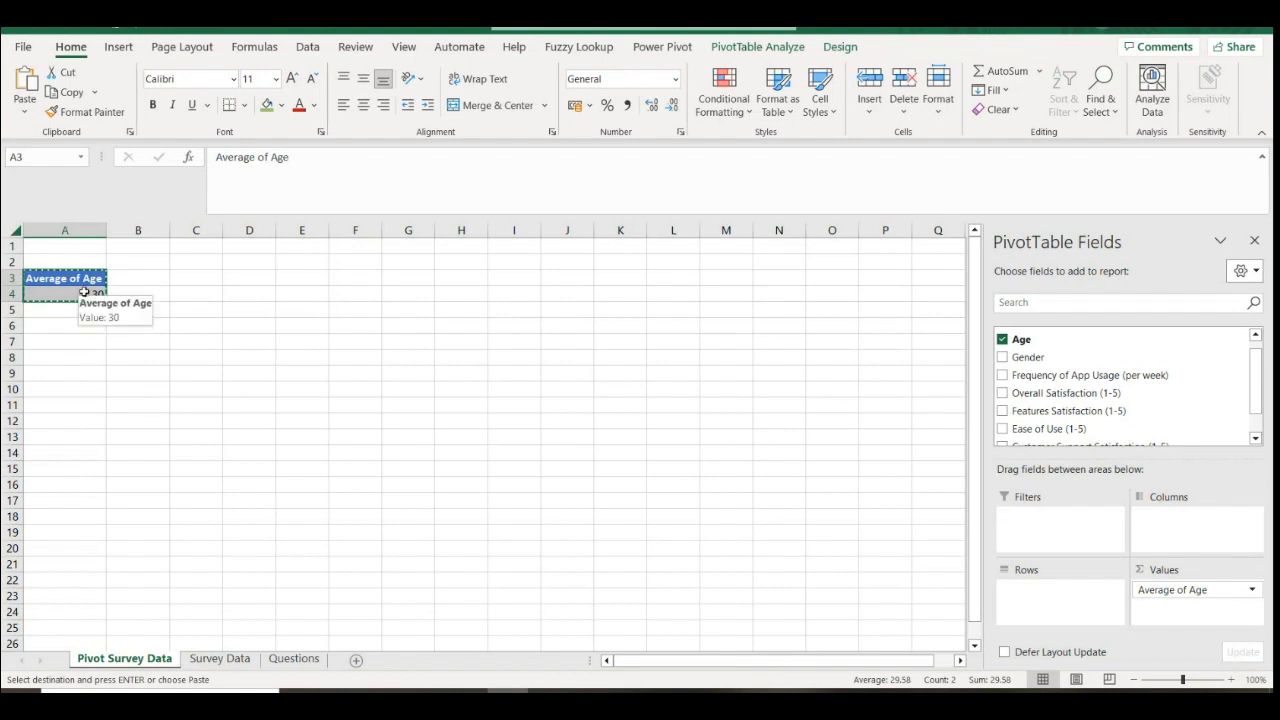
# Paste the Average of Age result of 30 onto the slide as a picture and enlarge it
pyautogui.click(467, 703)
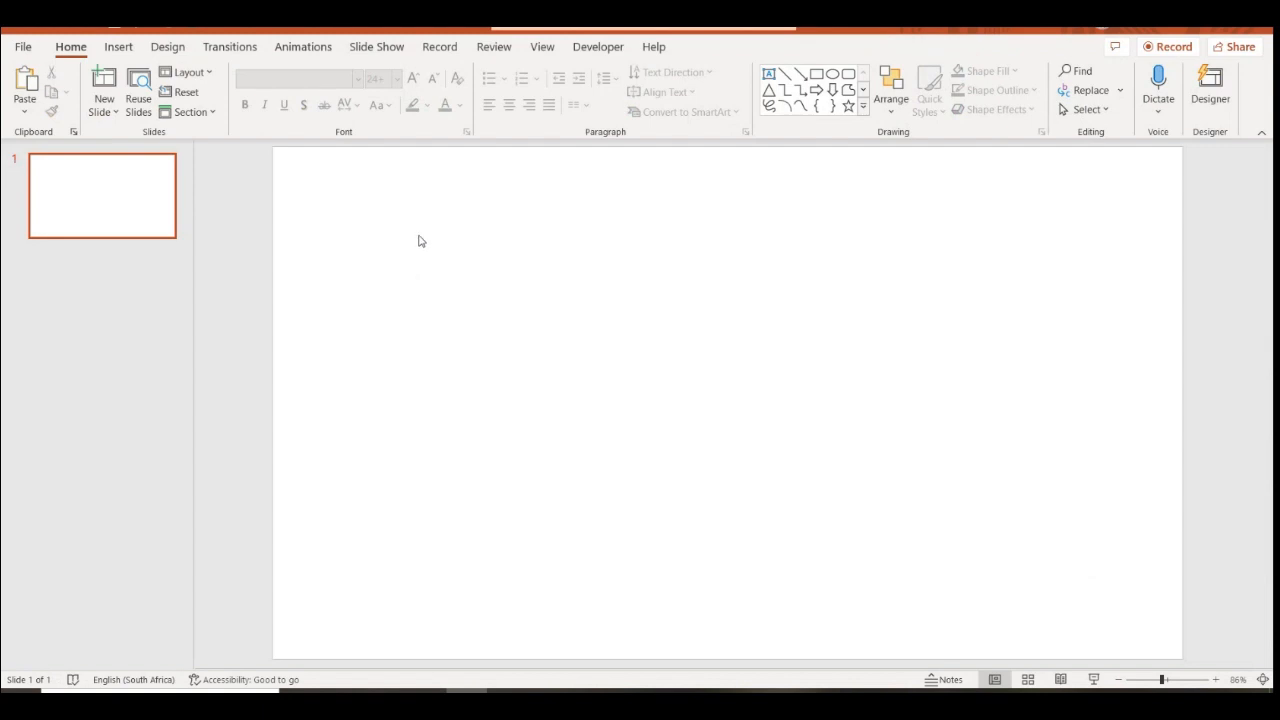
pyautogui.rightClick(423, 268)
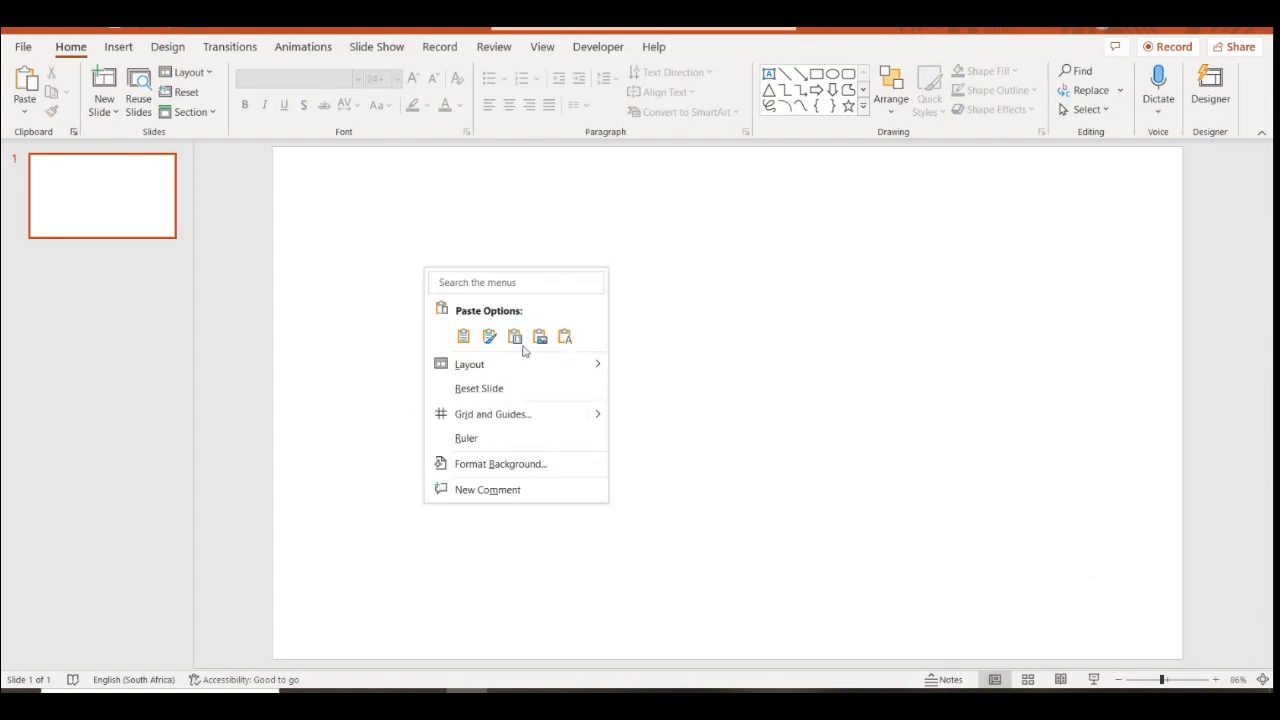
pyautogui.click(465, 337)
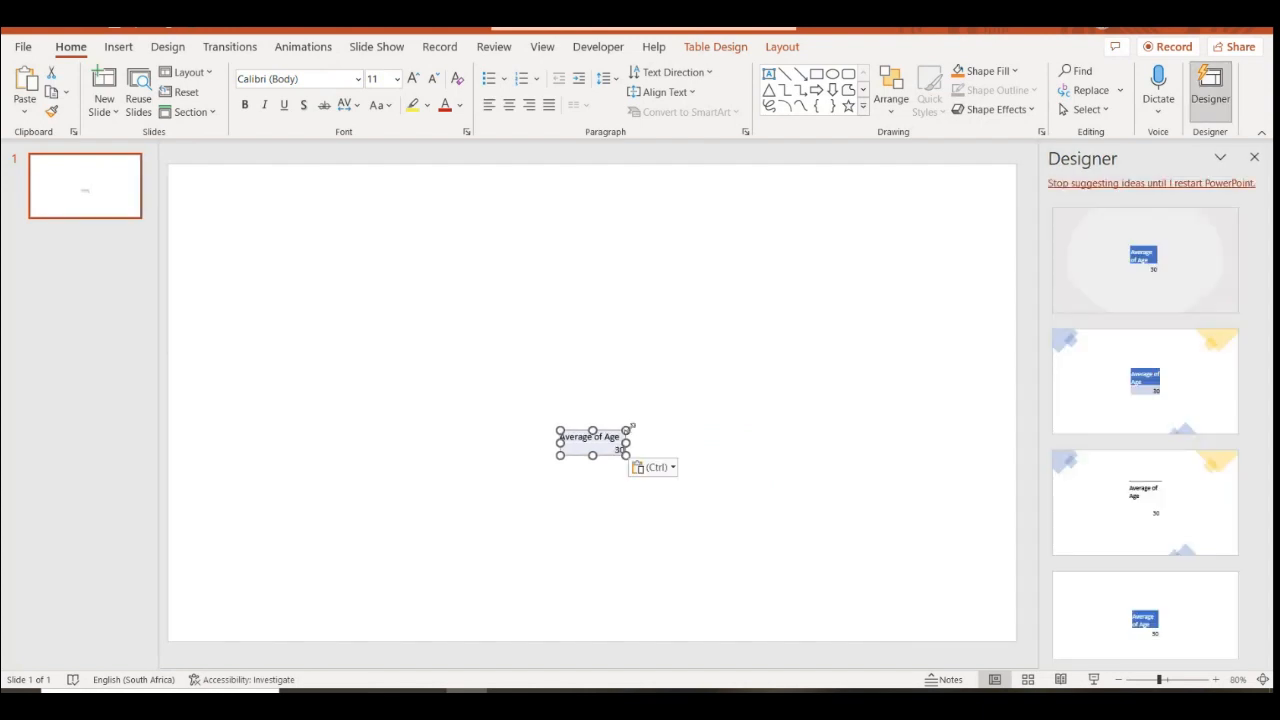
pyautogui.hotkey('ctrl', 'z')
pyautogui.rightClick(569, 352)
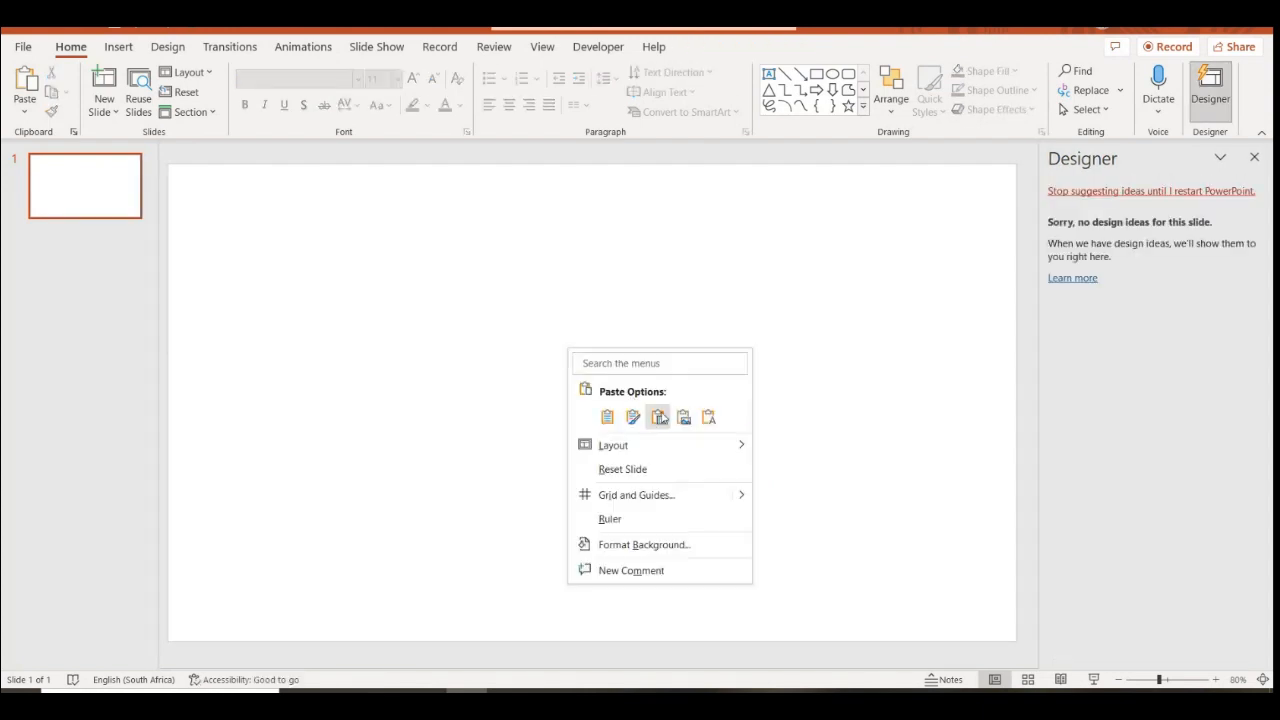
pyautogui.click(688, 424)
pyautogui.moveTo(630, 418); pyautogui.dragTo(816, 491)
pyautogui.moveTo(558, 491); pyautogui.dragTo(466, 417)
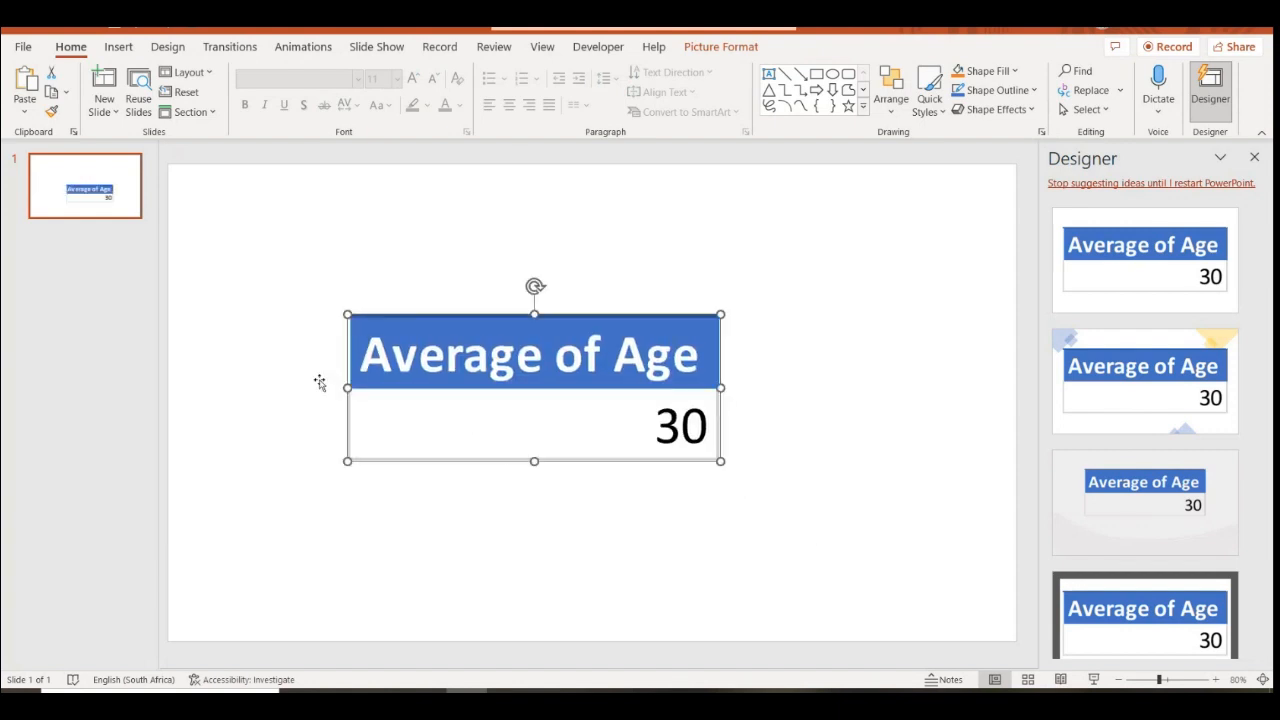
pyautogui.click(118, 47)
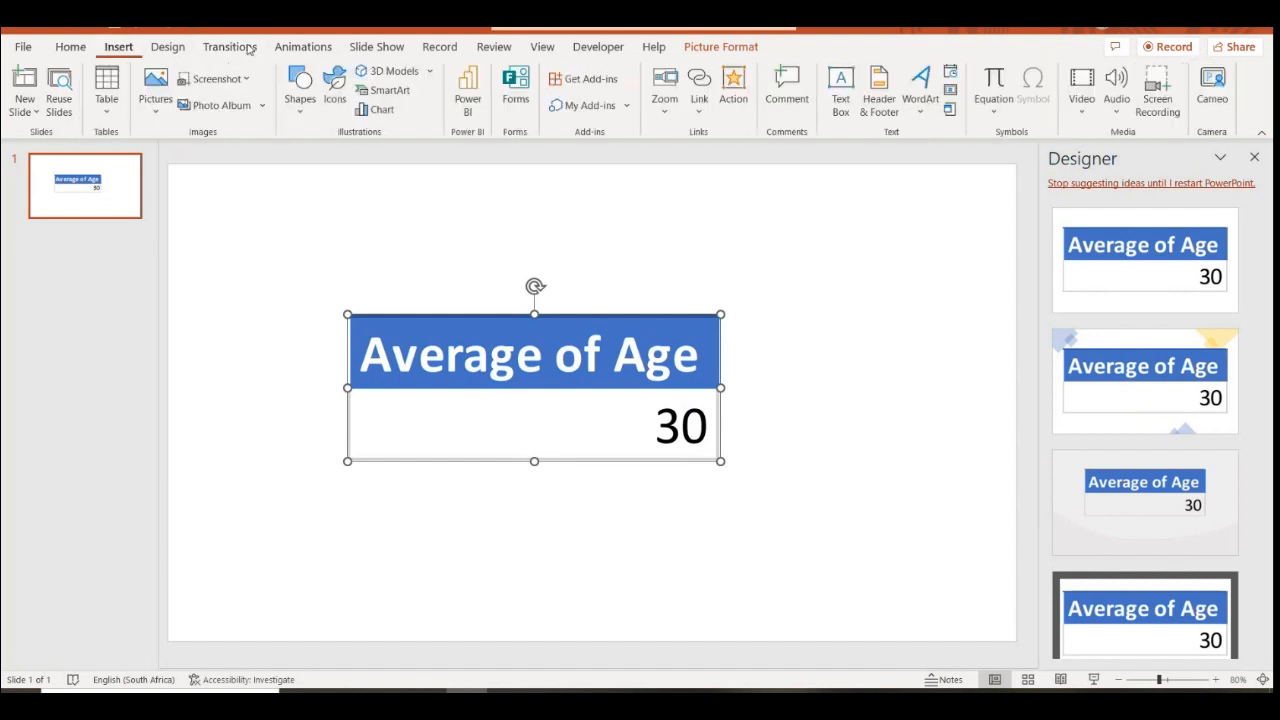
# Add a top text box reading 'The average of users is 30 years old' and move the picture up-left beneath it
pyautogui.click(840, 98)
pyautogui.moveTo(226, 192); pyautogui.dragTo(975, 231)
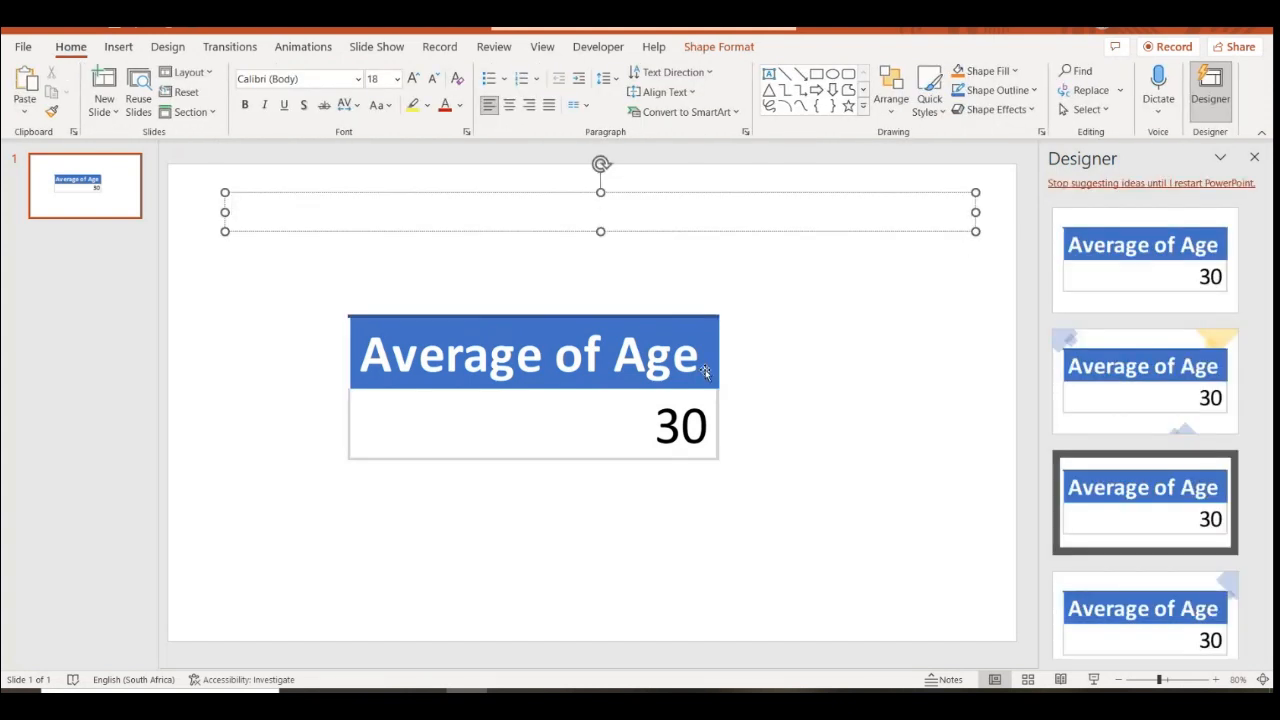
pyautogui.write('The average of users is')
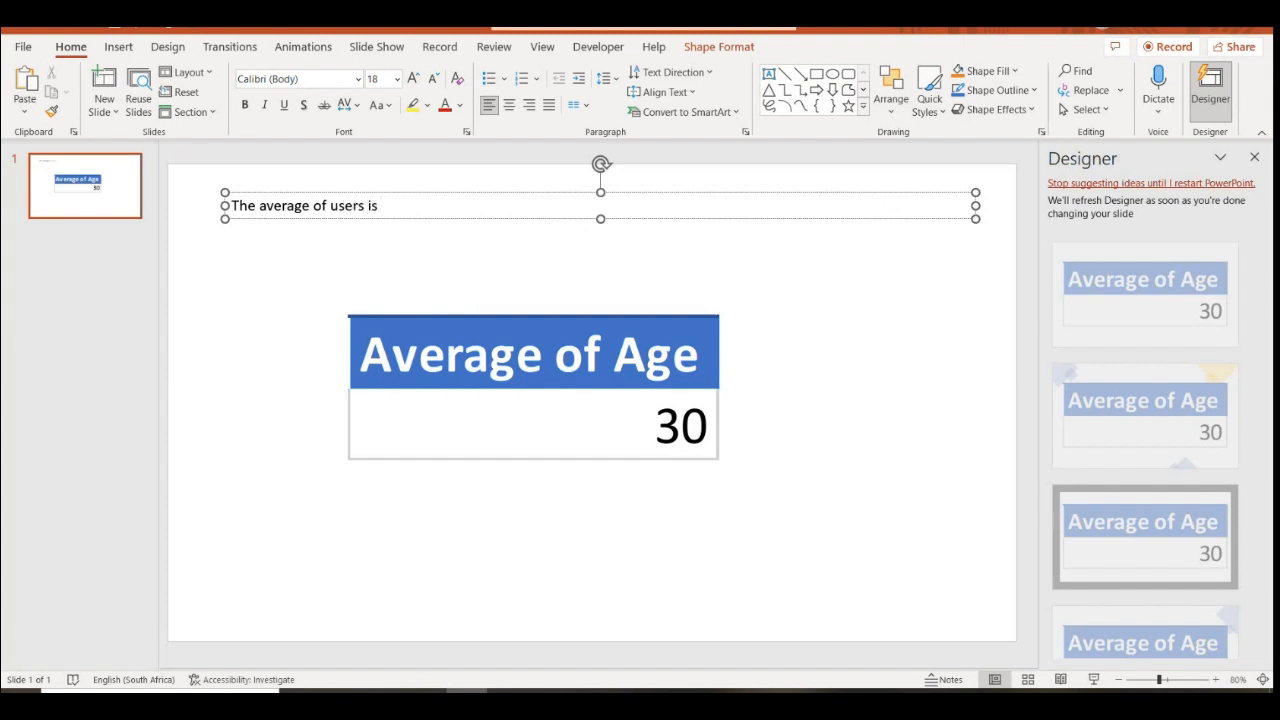
pyautogui.write('years old')
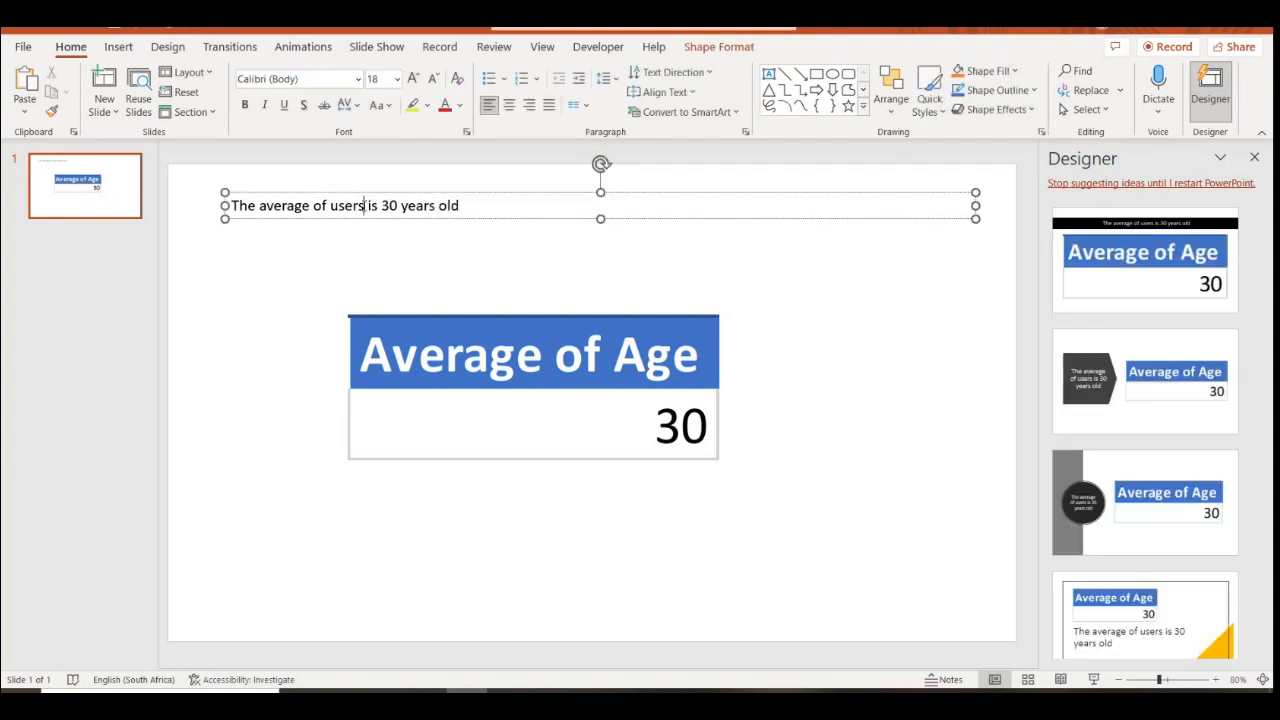
pyautogui.moveTo(409, 220); pyautogui.dragTo(446, 224)
pyautogui.moveTo(490, 393); pyautogui.dragTo(362, 348)
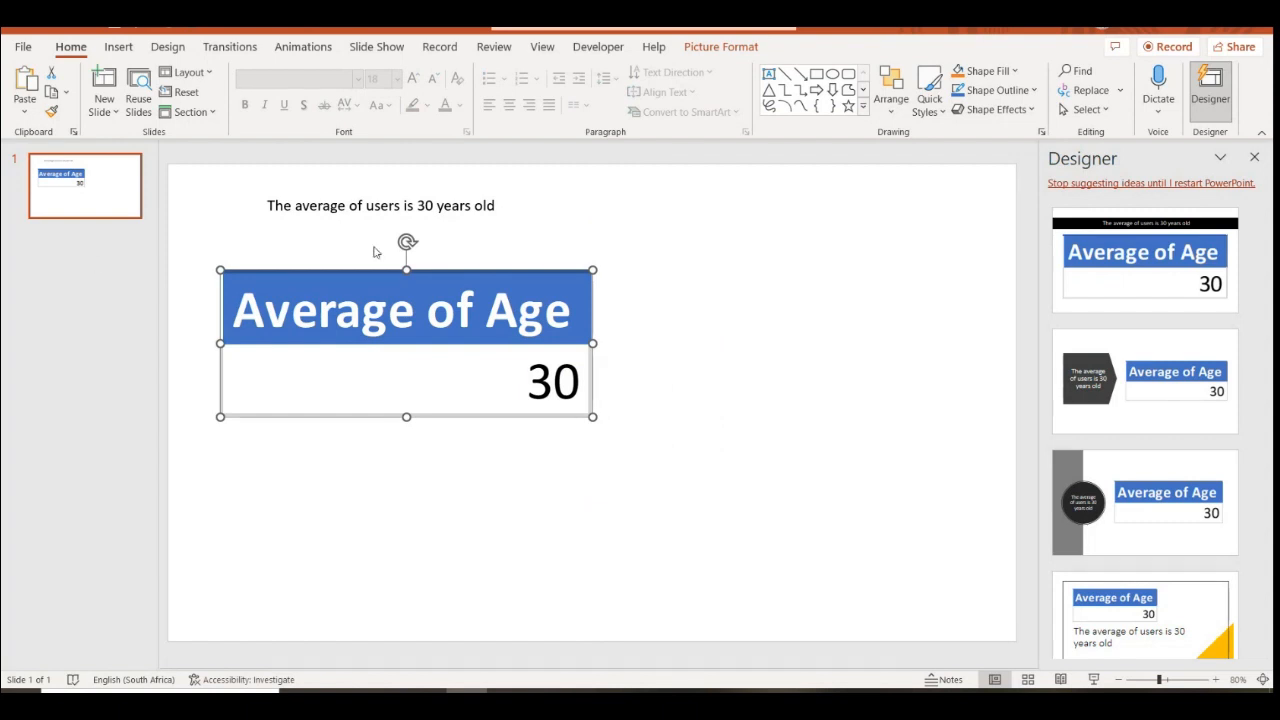
# Stretch the caption box across the slide top and enlarge its text to 28 pt
pyautogui.click(843, 200)
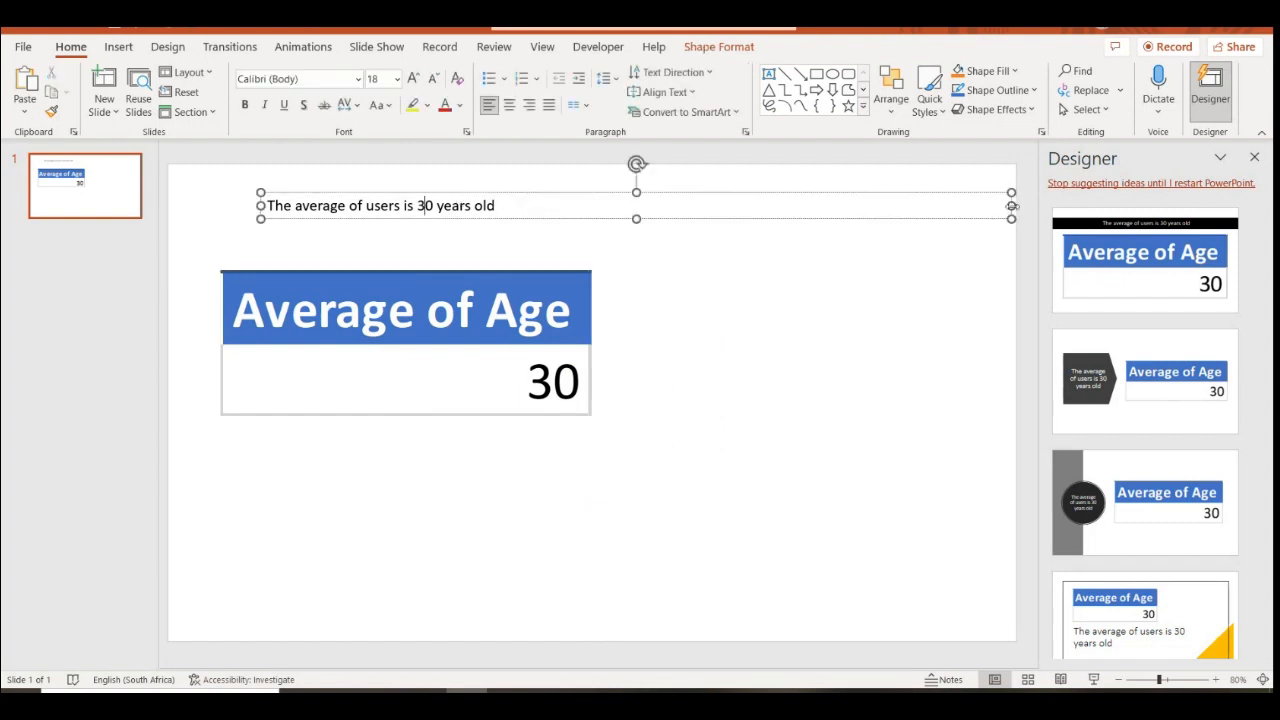
pyautogui.moveTo(1011, 205); pyautogui.dragTo(506, 206)
pyautogui.moveTo(416, 215); pyautogui.dragTo(429, 269)
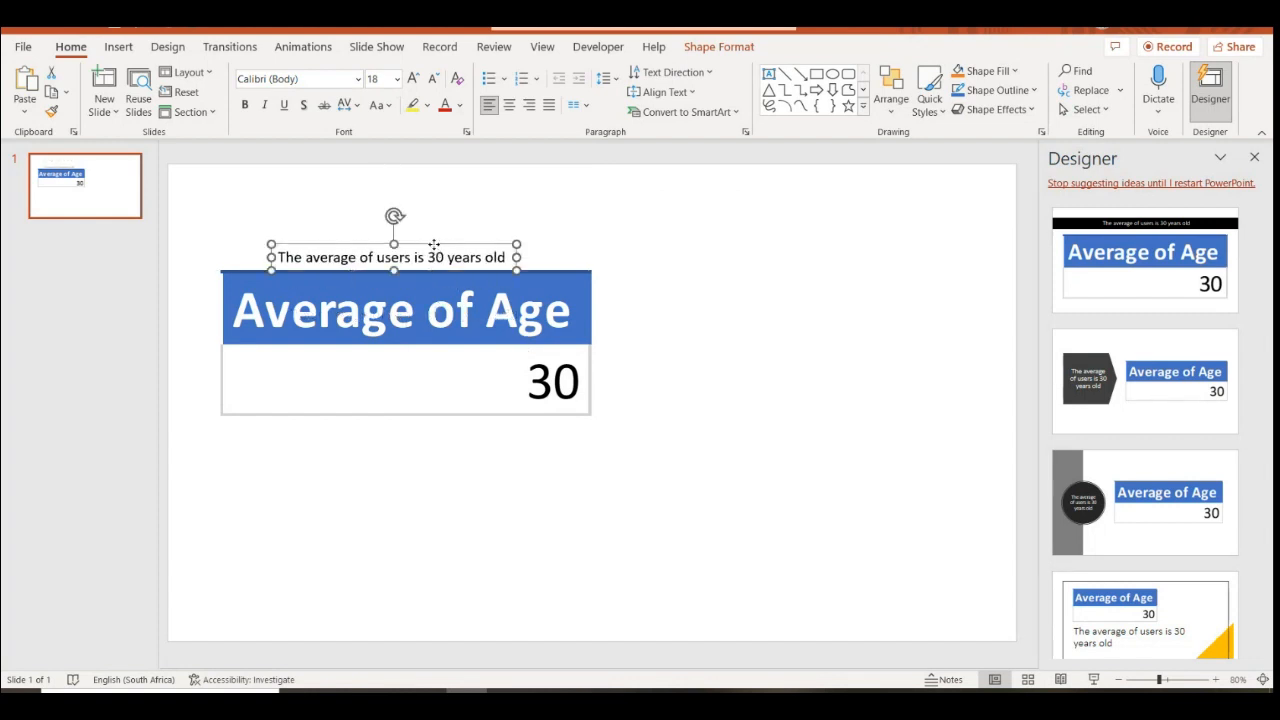
pyautogui.hotkey('ctrl', 'z')
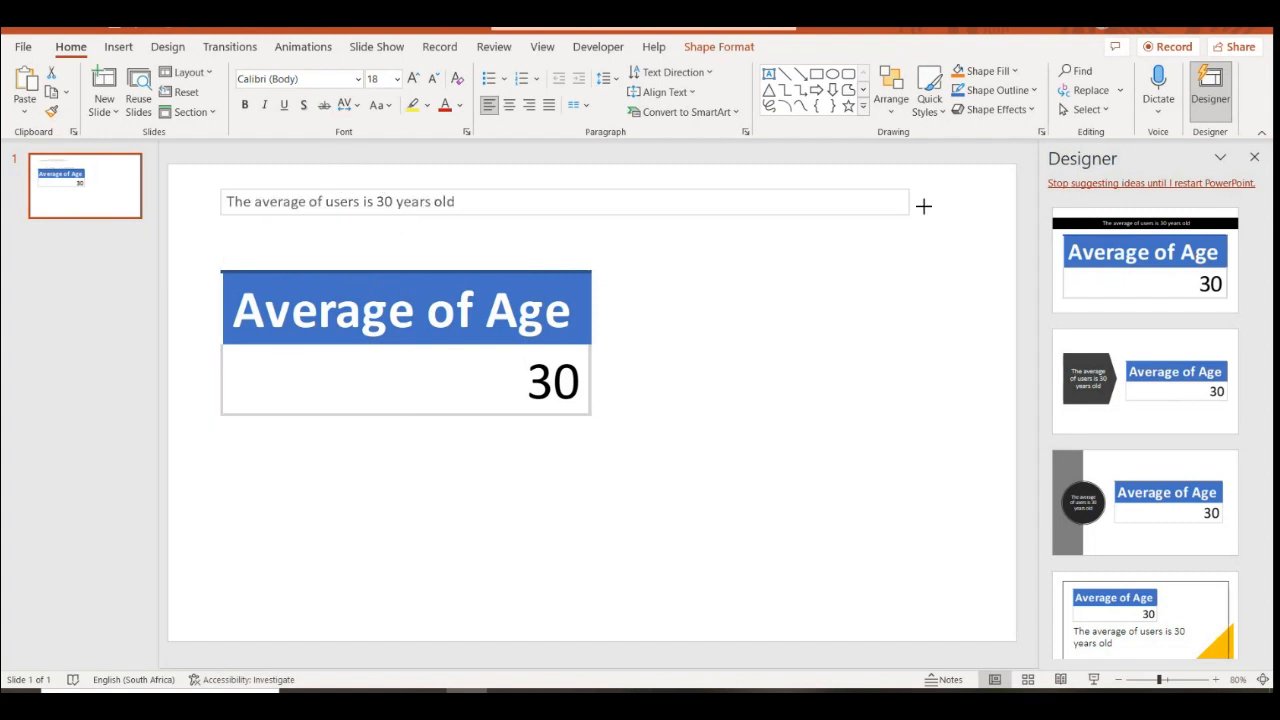
pyautogui.moveTo(463, 201); pyautogui.dragTo(959, 205)
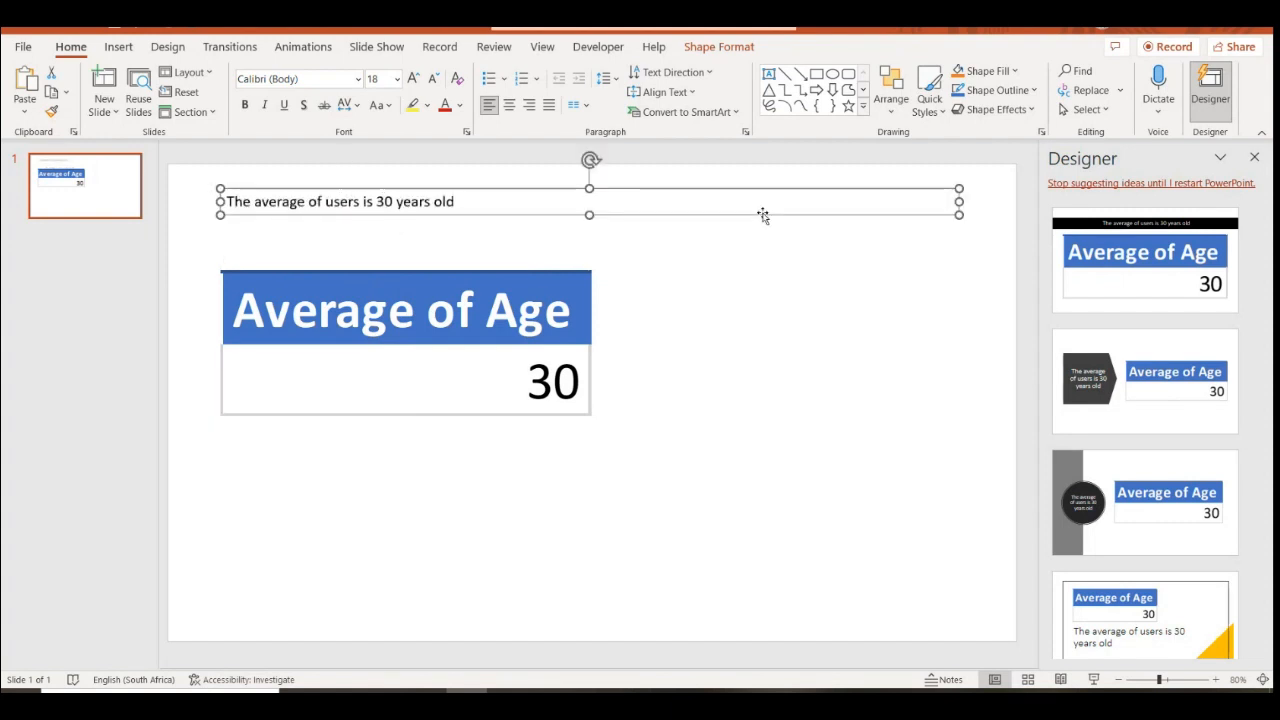
pyautogui.click(414, 78)
pyautogui.click(414, 78)
pyautogui.click(414, 78)
pyautogui.click(409, 371)
# Move the Average of Age picture lower toward centre and duplicate slide 1
pyautogui.moveTo(445, 350); pyautogui.dragTo(577, 445)
pyautogui.rightClick(58, 192)
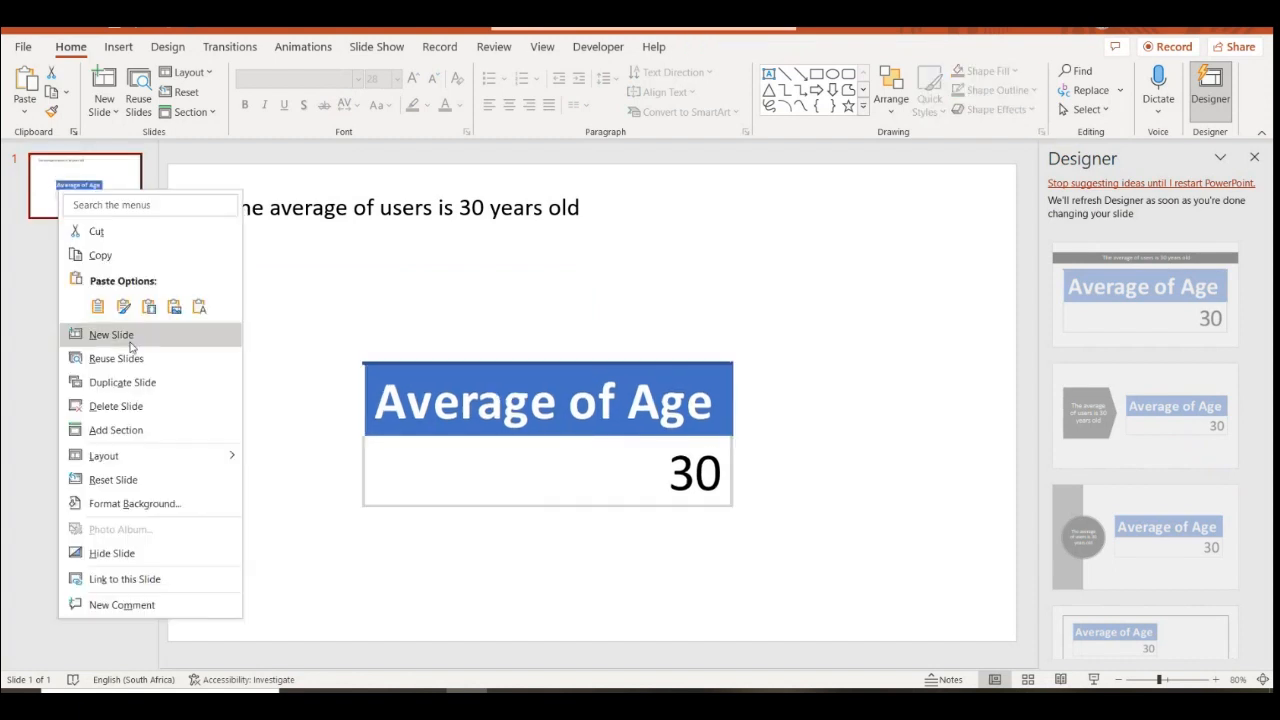
pyautogui.click(122, 383)
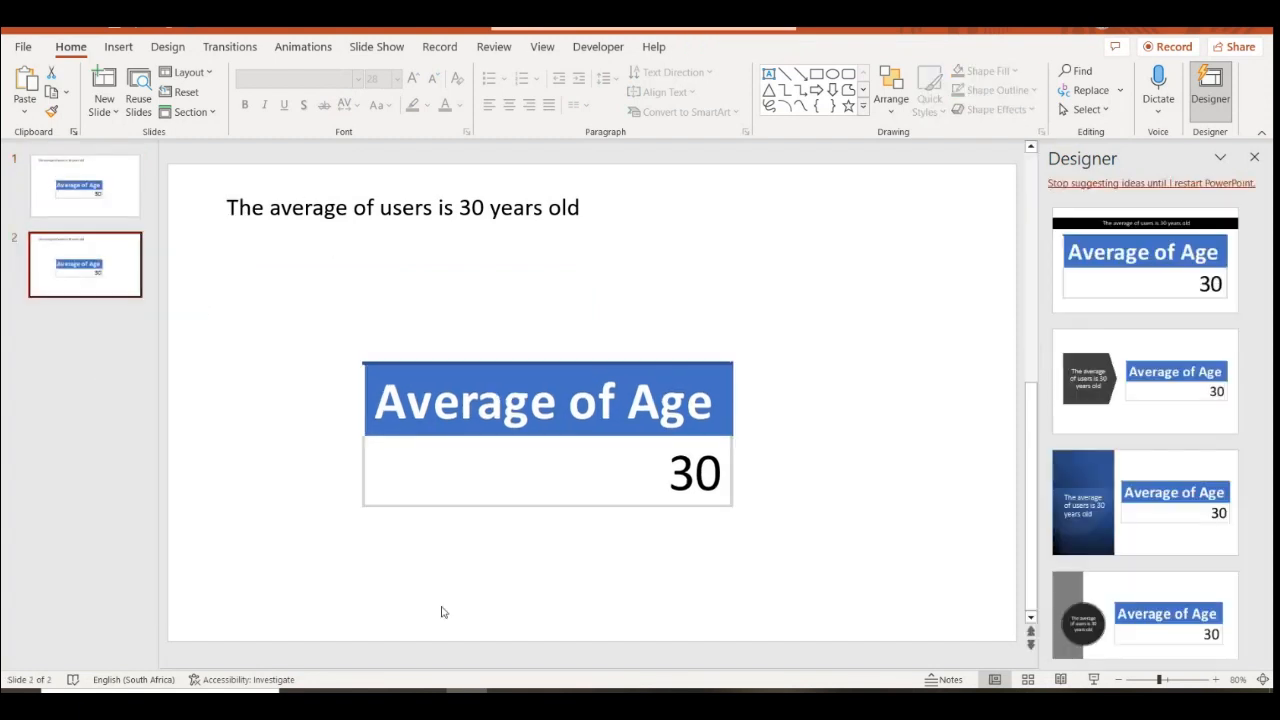
# Select the A5 gender distribution question on Excel's Questions sheet, then return to PowerPoint
pyautogui.click(502, 702)
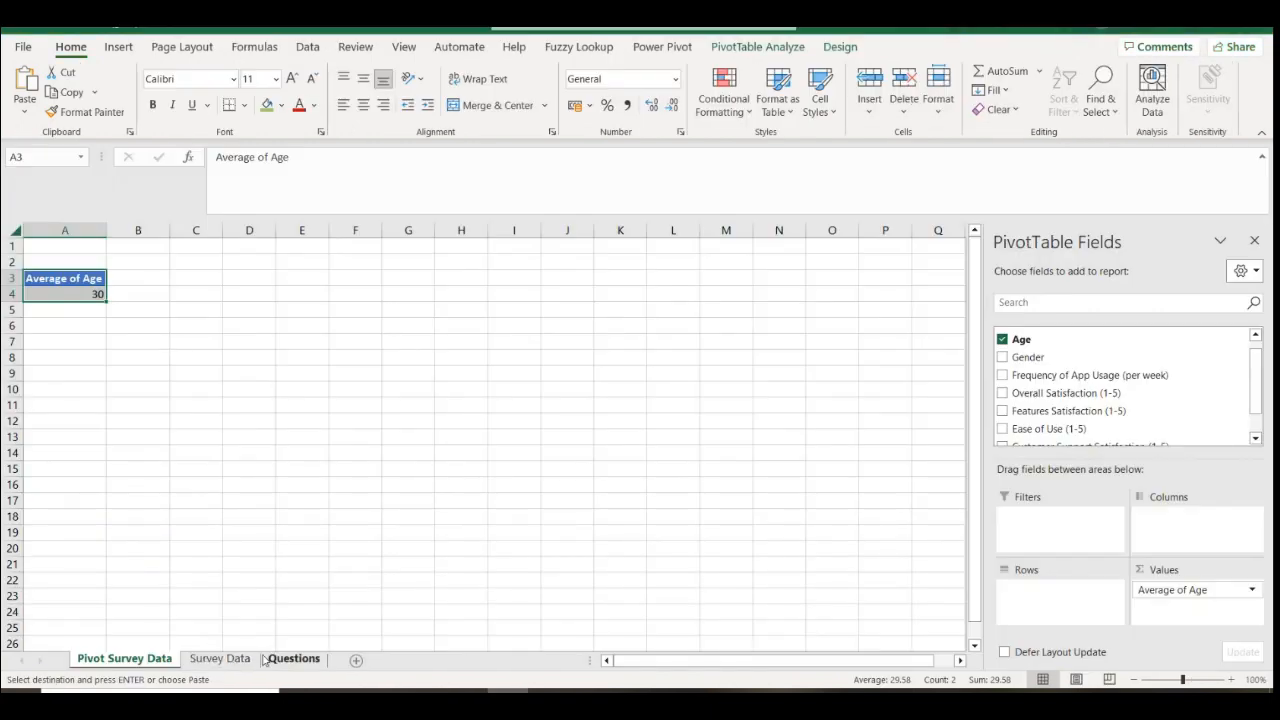
pyautogui.click(293, 658)
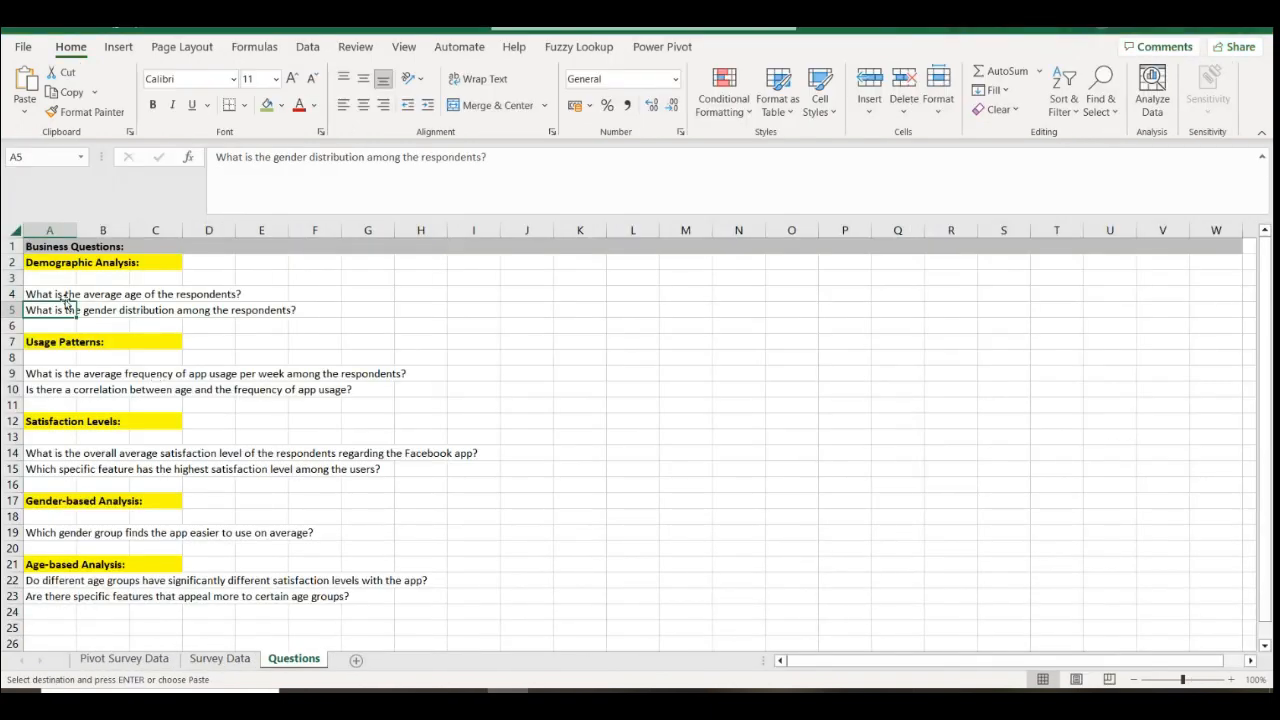
pyautogui.moveTo(218, 157); pyautogui.dragTo(494, 157)
pyautogui.hotkey('alt', 'Tab')
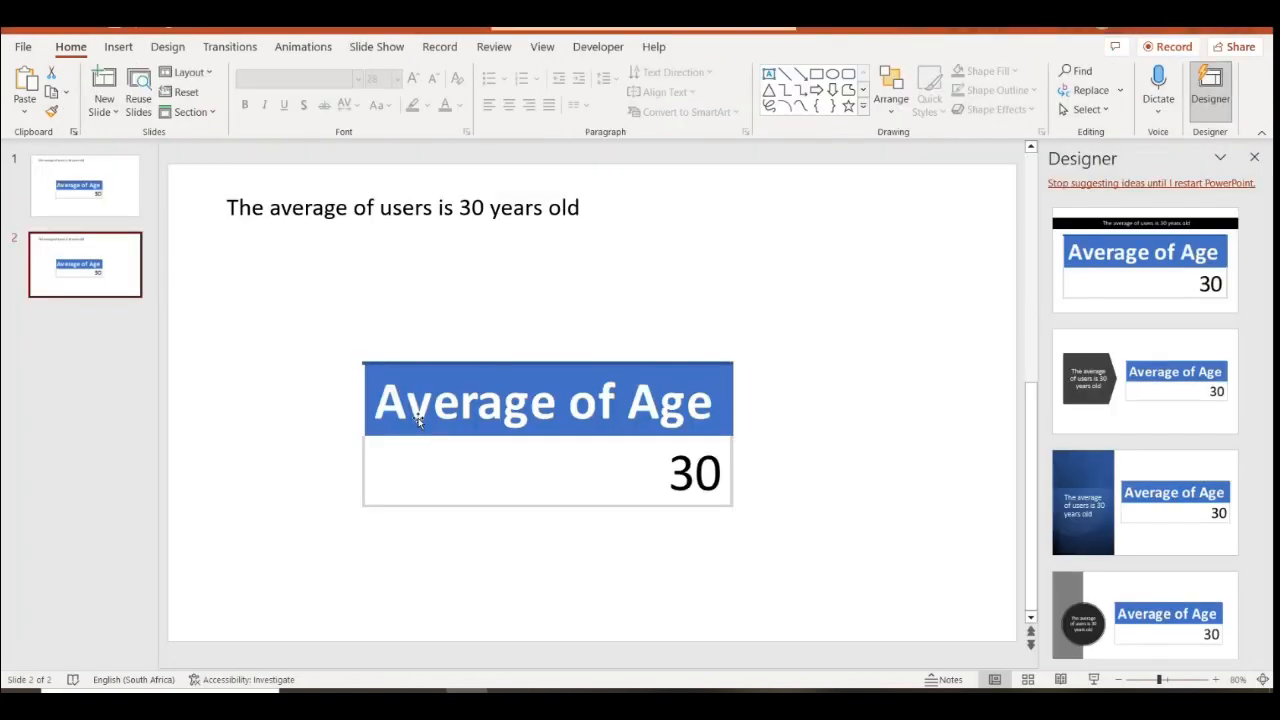
# Duplicate the title text box at the bottom of slide 2, replacing its leading 'The' with 'Question:'
pyautogui.rightClick(388, 593)
pyautogui.click(415, 263)
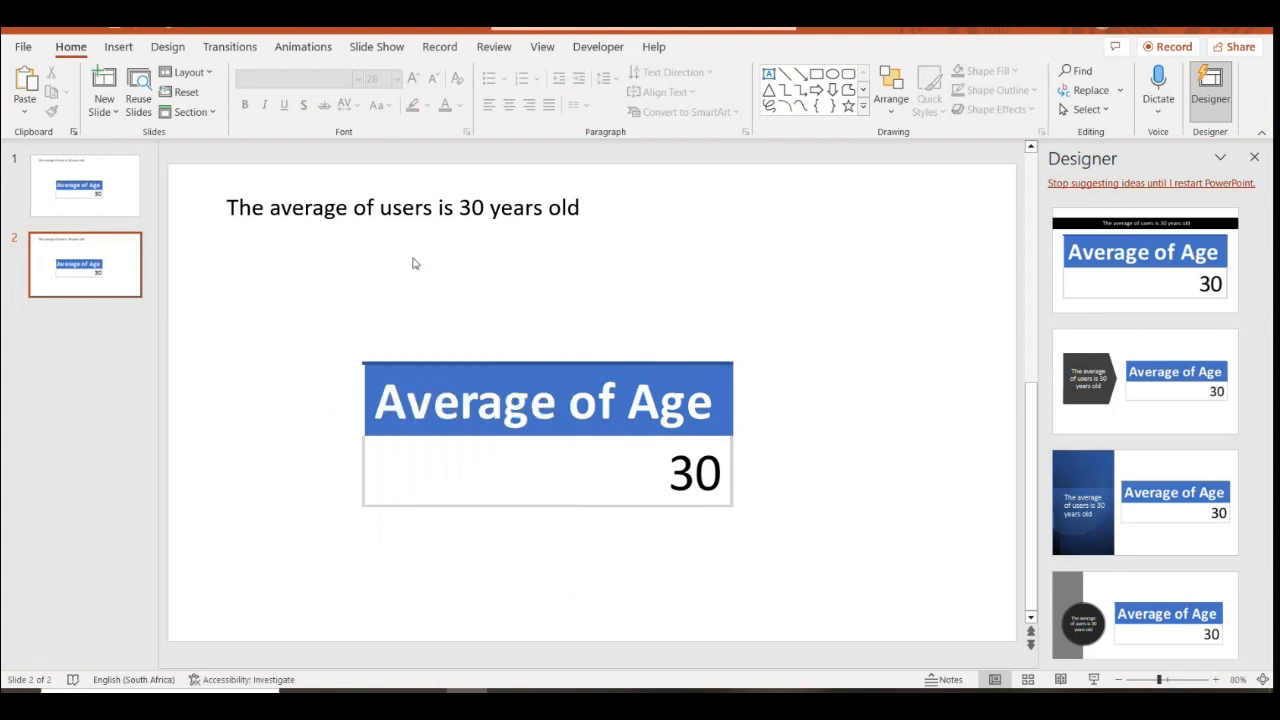
pyautogui.click(334, 221)
pyautogui.click(343, 189)
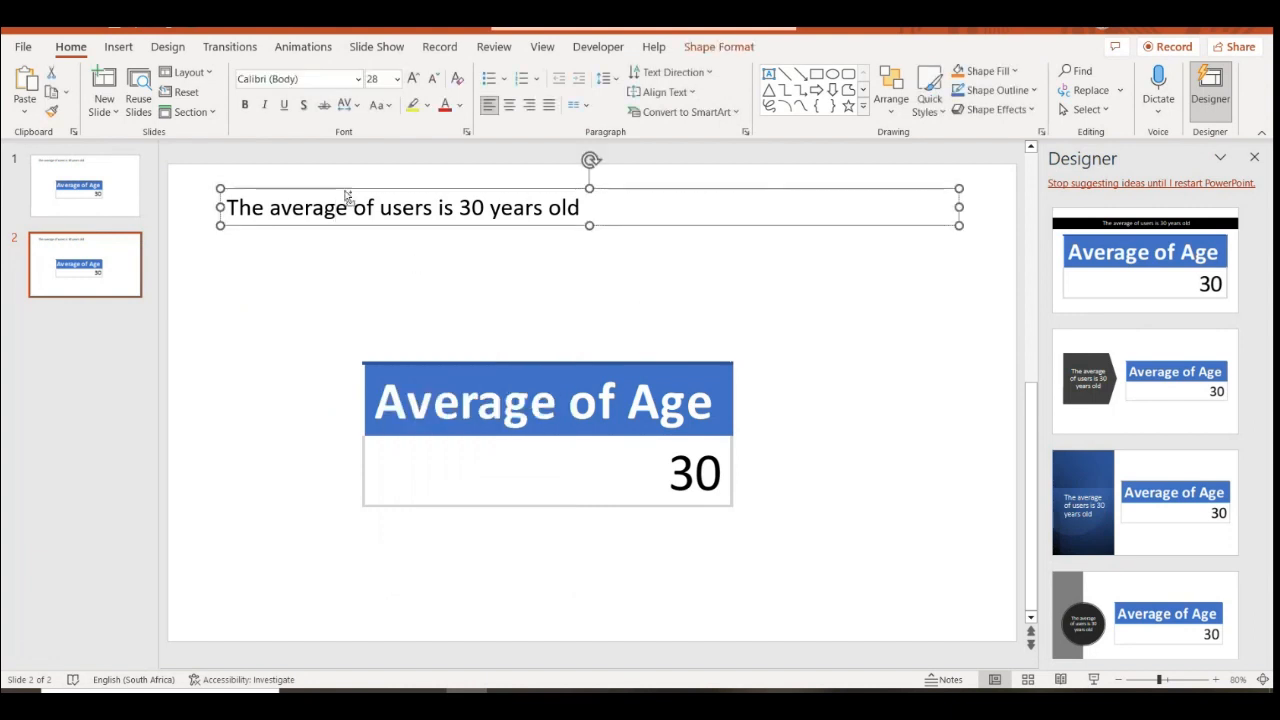
pyautogui.hotkey('ctrl', 'c')
pyautogui.hotkey('ctrl', 'v')
pyautogui.moveTo(413, 237); pyautogui.dragTo(366, 636)
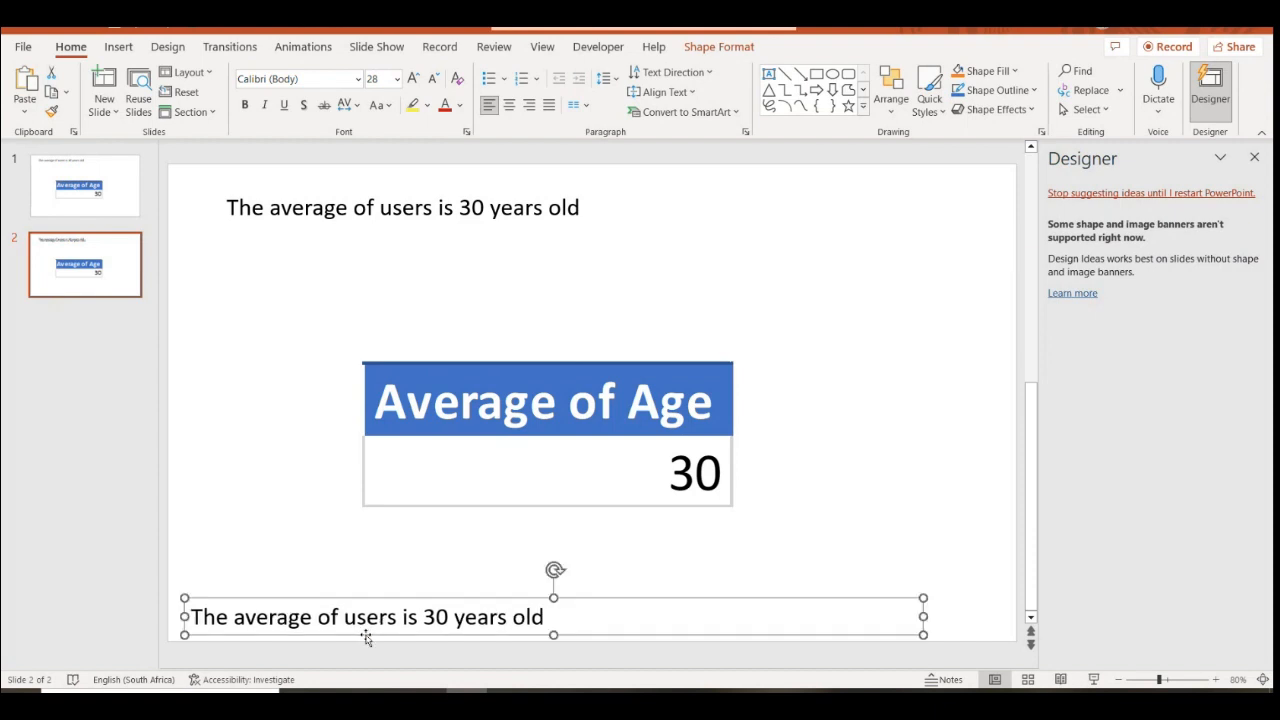
pyautogui.doubleClick(210, 617)
pyautogui.write('Q')
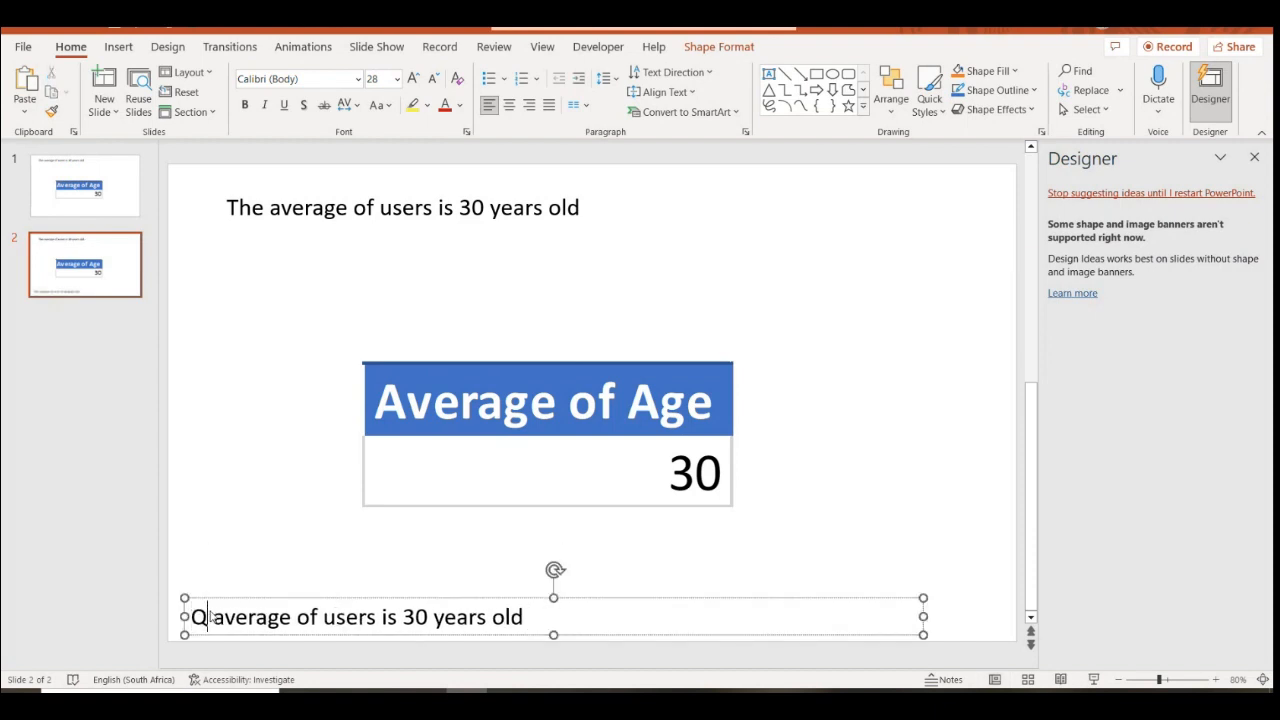
pyautogui.write('uestion')
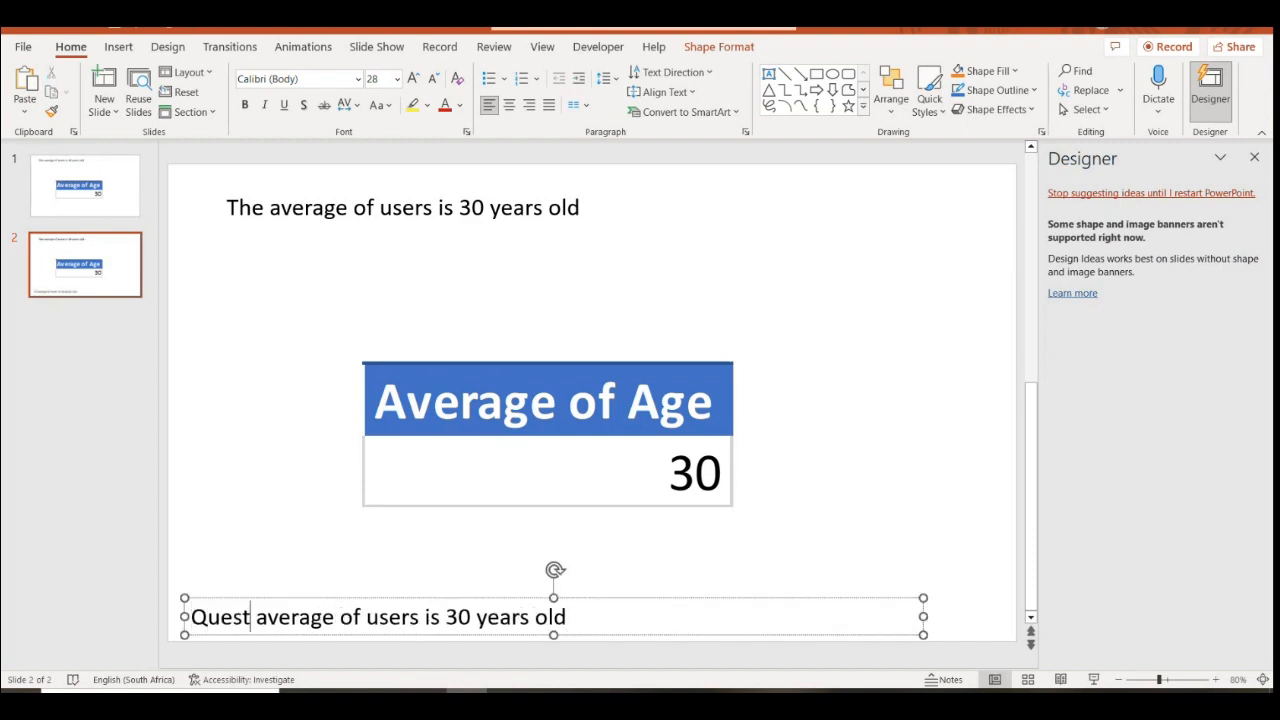
pyautogui.write(':')
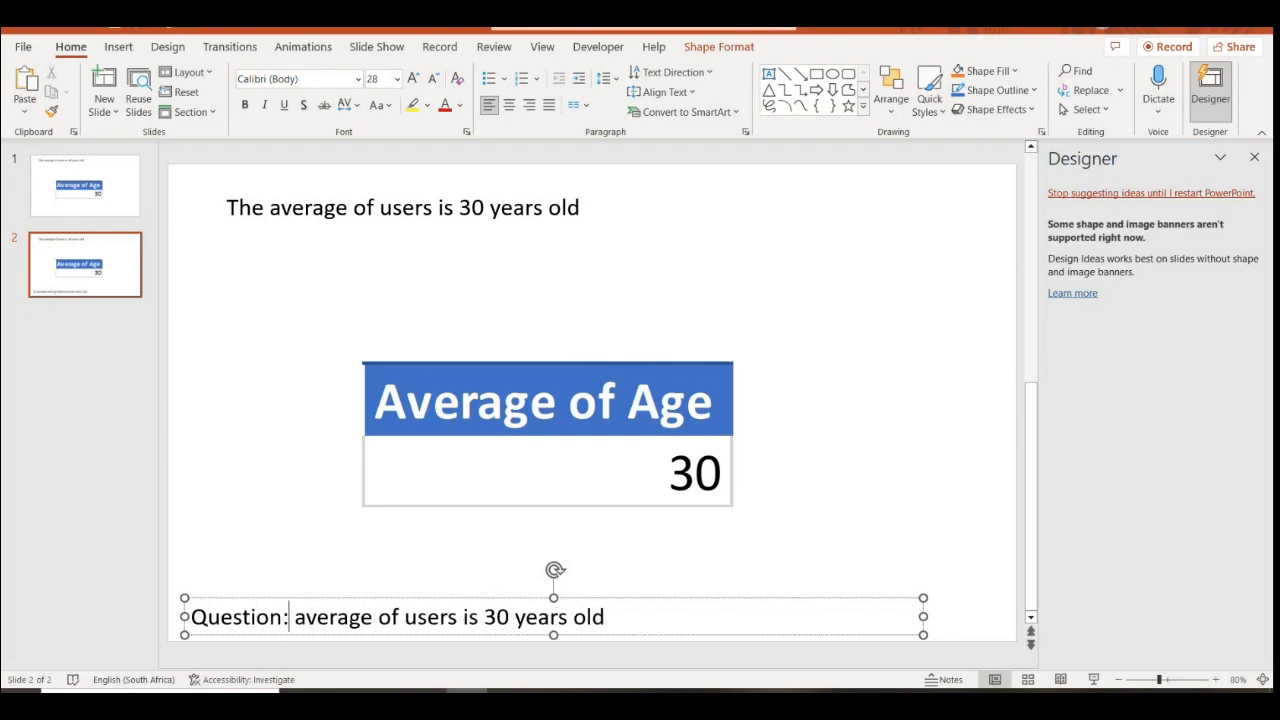
pyautogui.hotkey('alt', 'Tab')
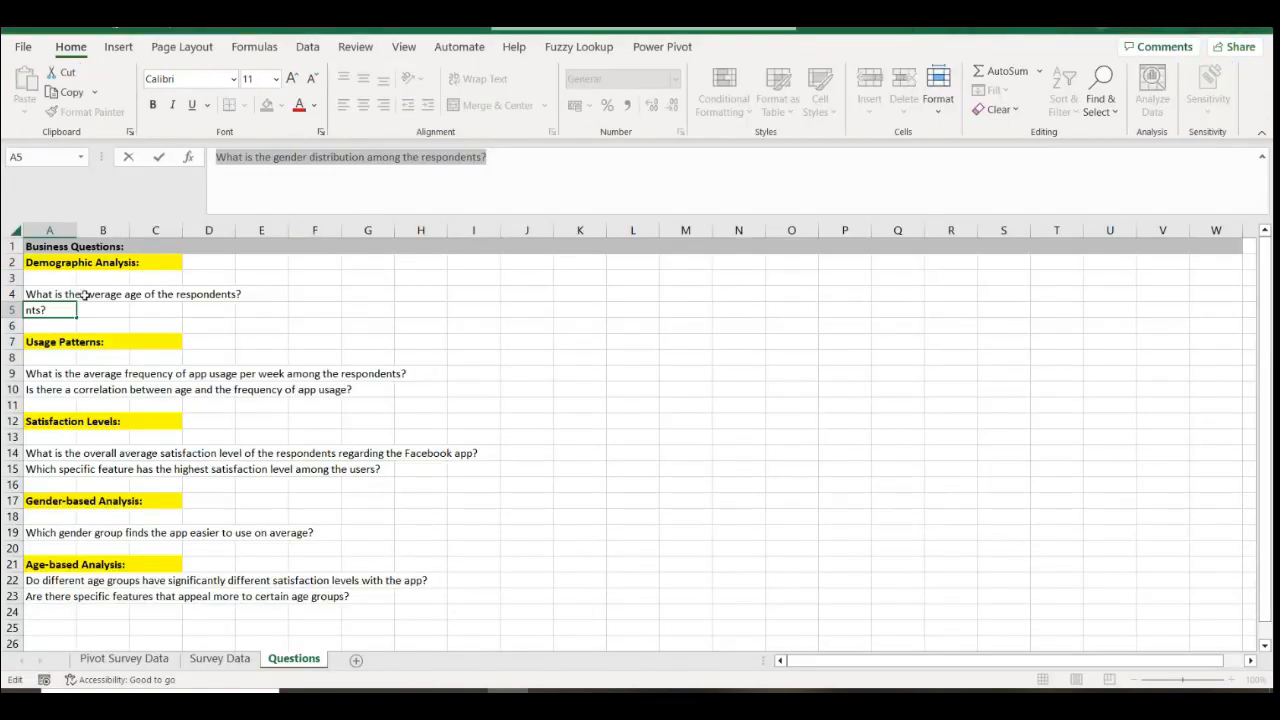
# Paste Excel's A4 average age question after 'Question:' in the bottom caption
pyautogui.click(62, 295)
pyautogui.moveTo(432, 157); pyautogui.dragTo(220, 160)
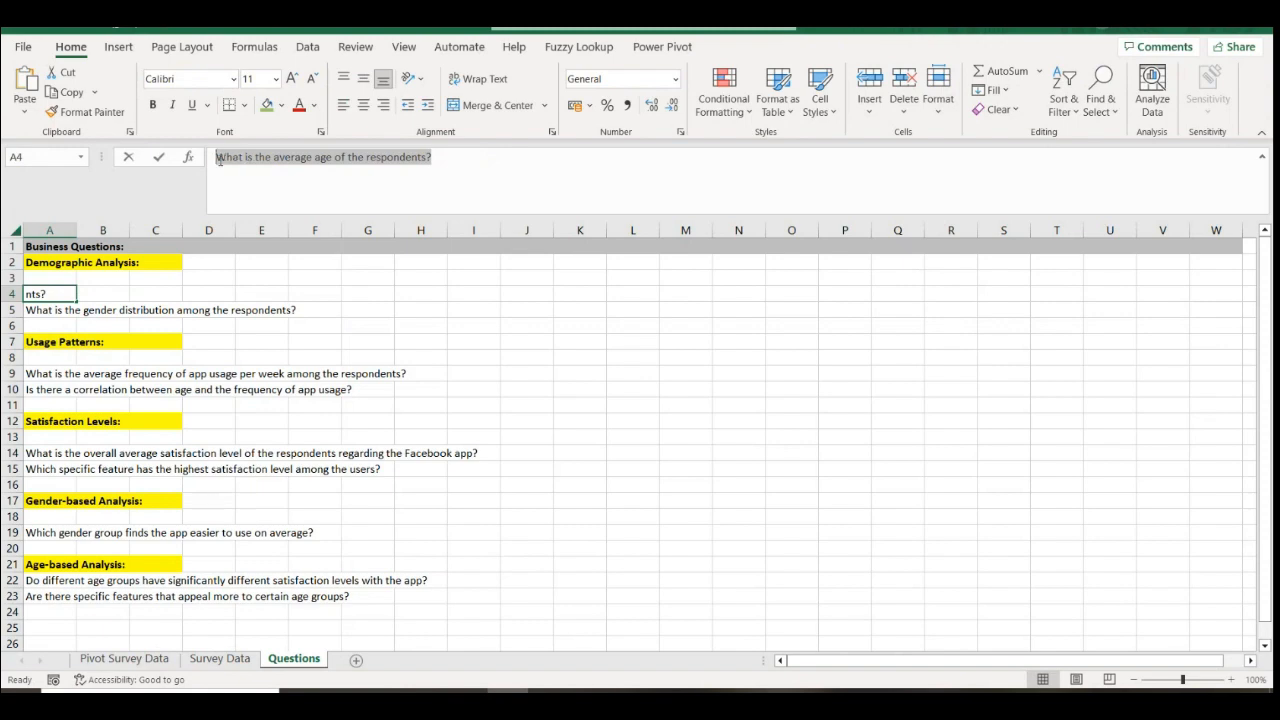
pyautogui.hotkey('ctrl', 'c')
pyautogui.hotkey('alt', 'Tab')
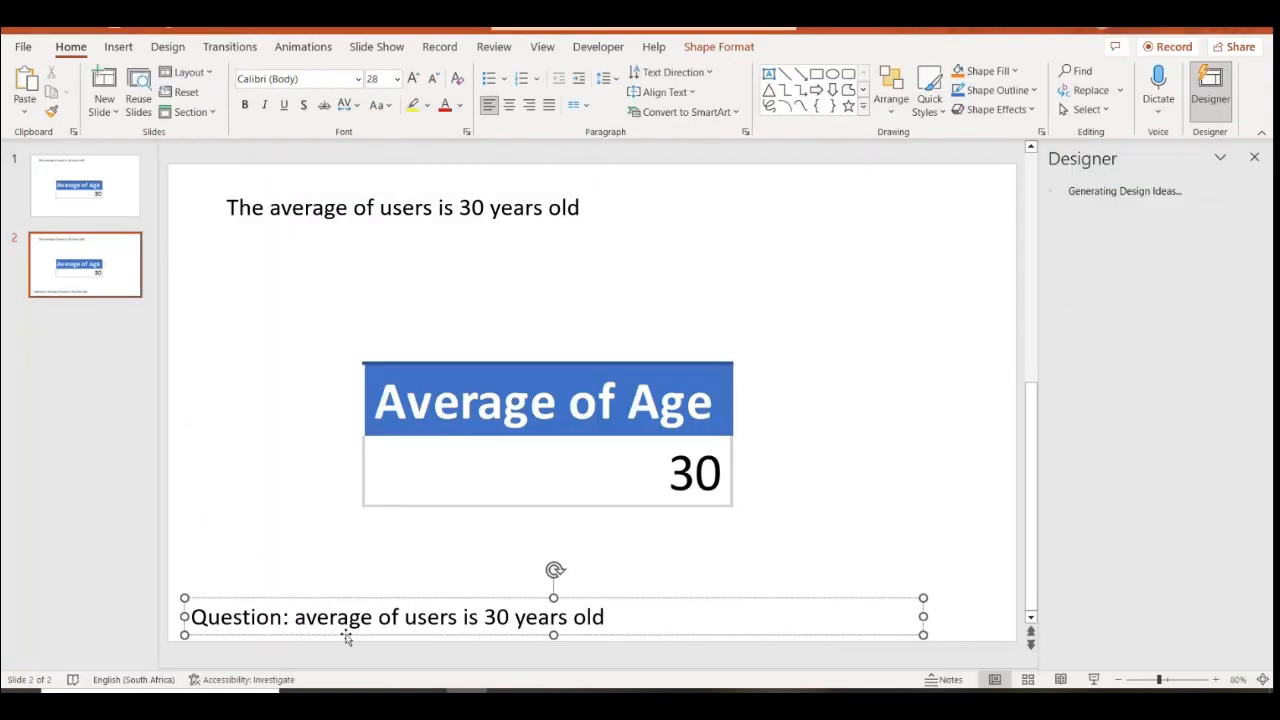
pyautogui.moveTo(300, 616); pyautogui.dragTo(606, 616)
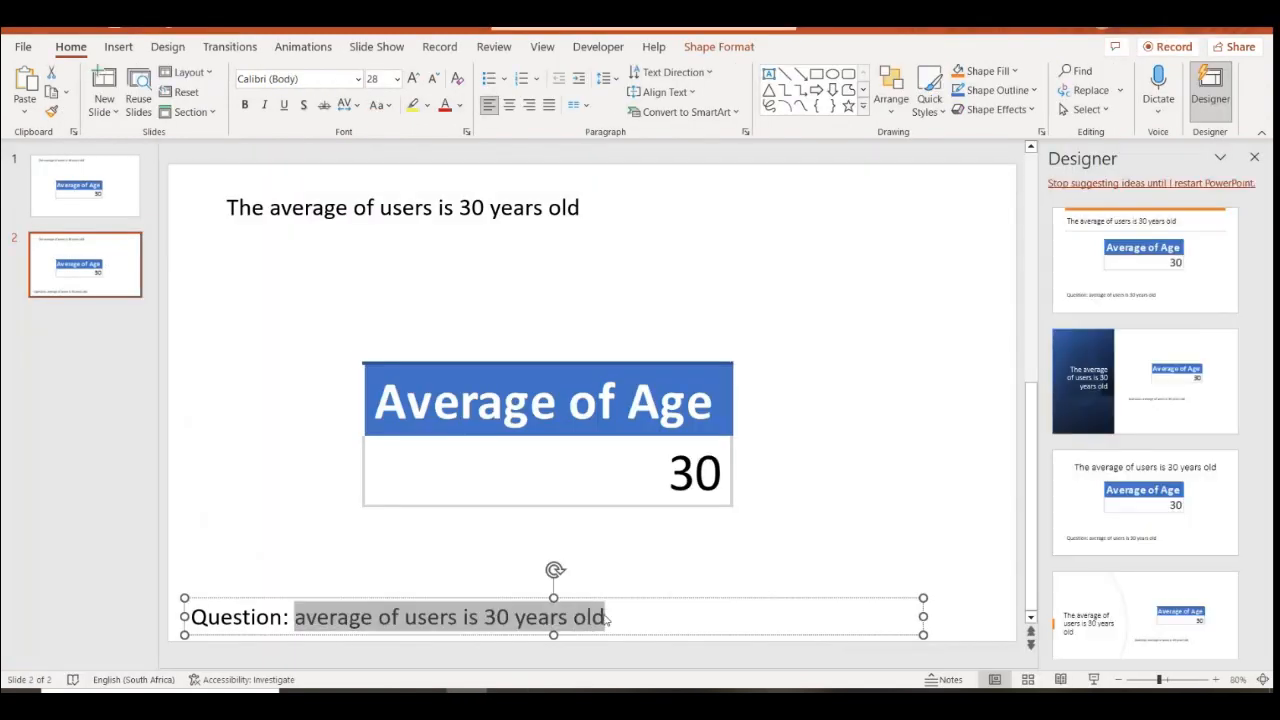
pyautogui.hotkey('ctrl', 'v')
pyautogui.click(828, 556)
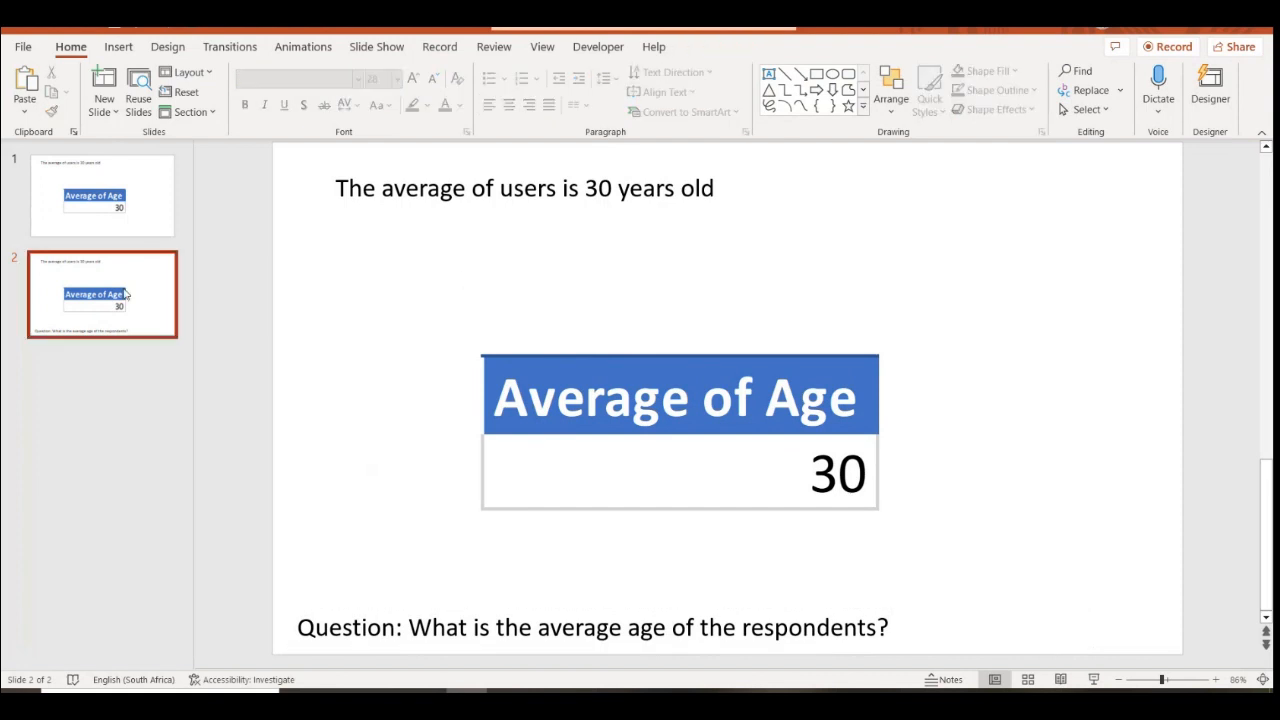
# Move this slide to first position and shrink the question caption to 12 pt, nudging it down
pyautogui.moveTo(126, 294); pyautogui.dragTo(120, 200)
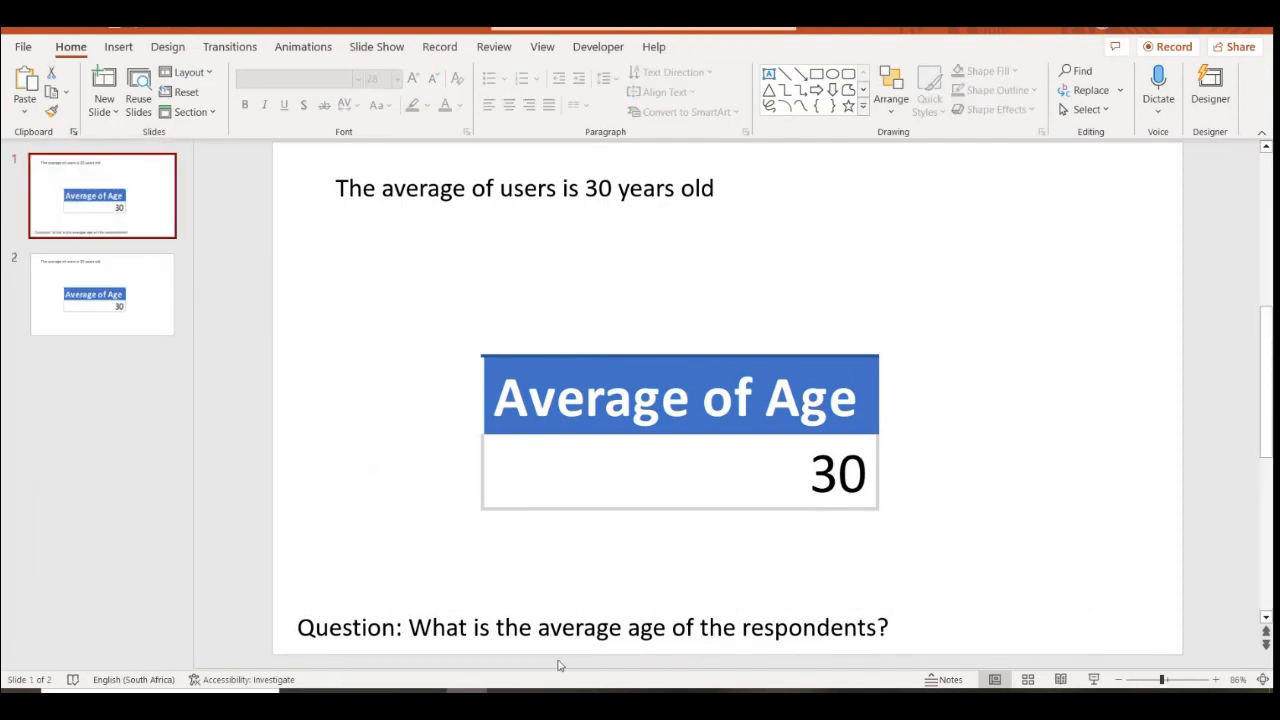
pyautogui.click(682, 636)
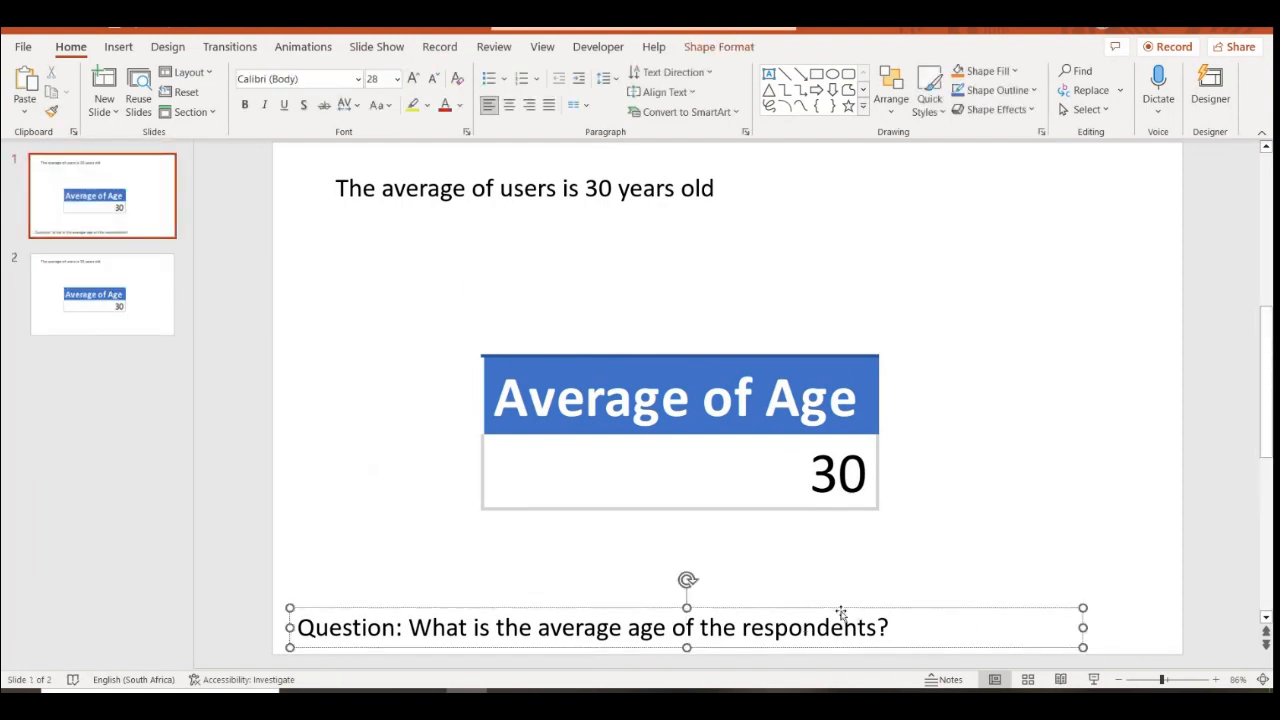
pyautogui.click(432, 80)
pyautogui.click(432, 82)
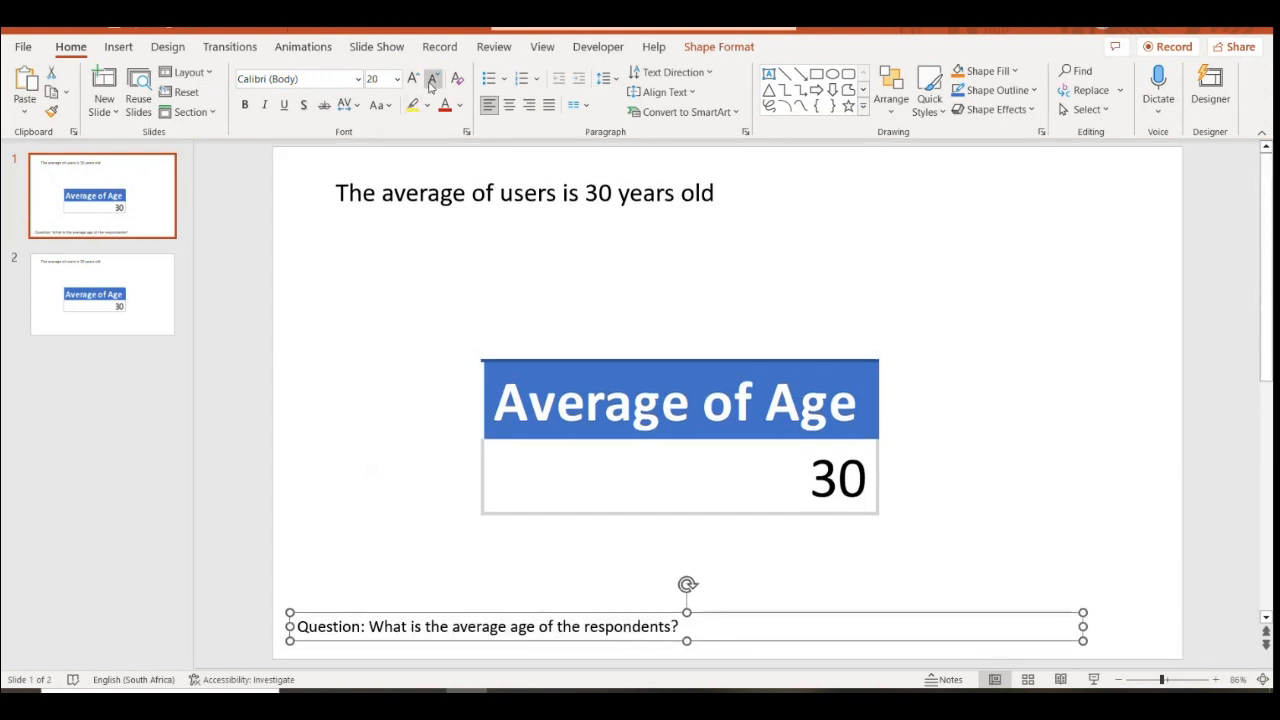
pyautogui.click(431, 84)
pyautogui.click(431, 84)
pyautogui.click(431, 84)
pyautogui.moveTo(483, 612); pyautogui.dragTo(476, 631)
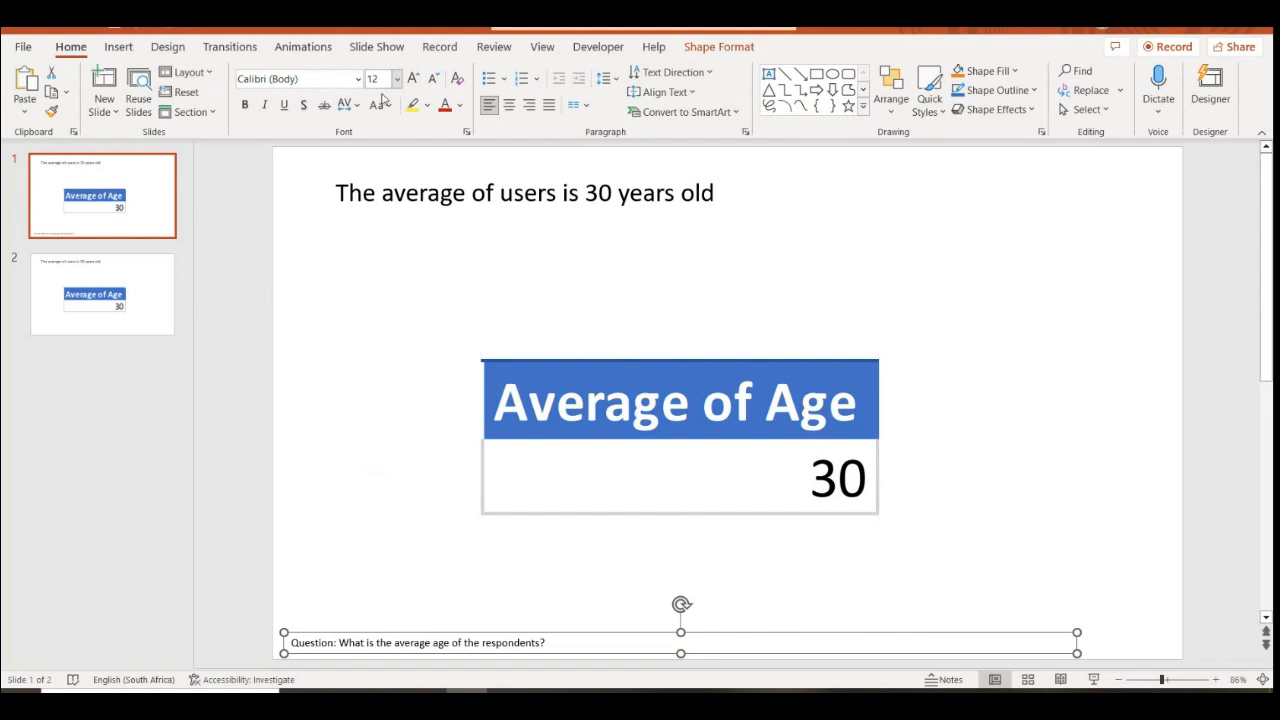
pyautogui.click(418, 194)
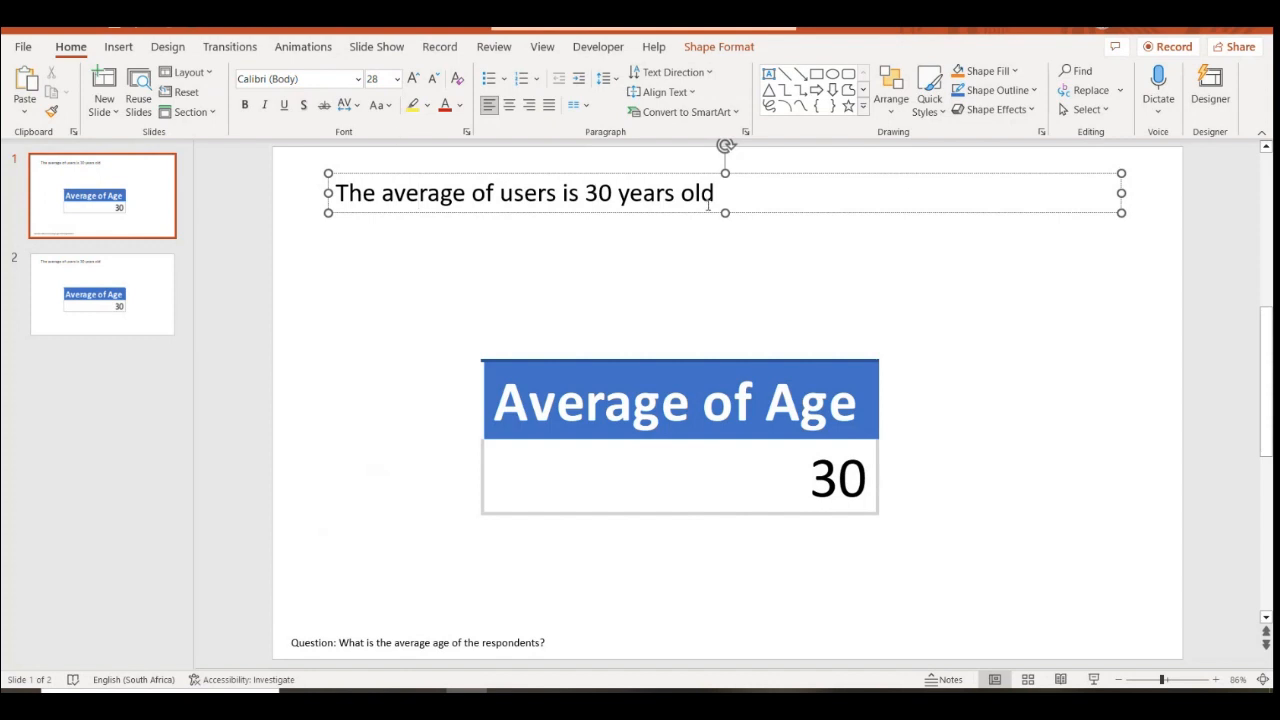
# Paste the question caption onto slide 2 and copy the A5 gender distribution question from Excel
pyautogui.click(389, 641)
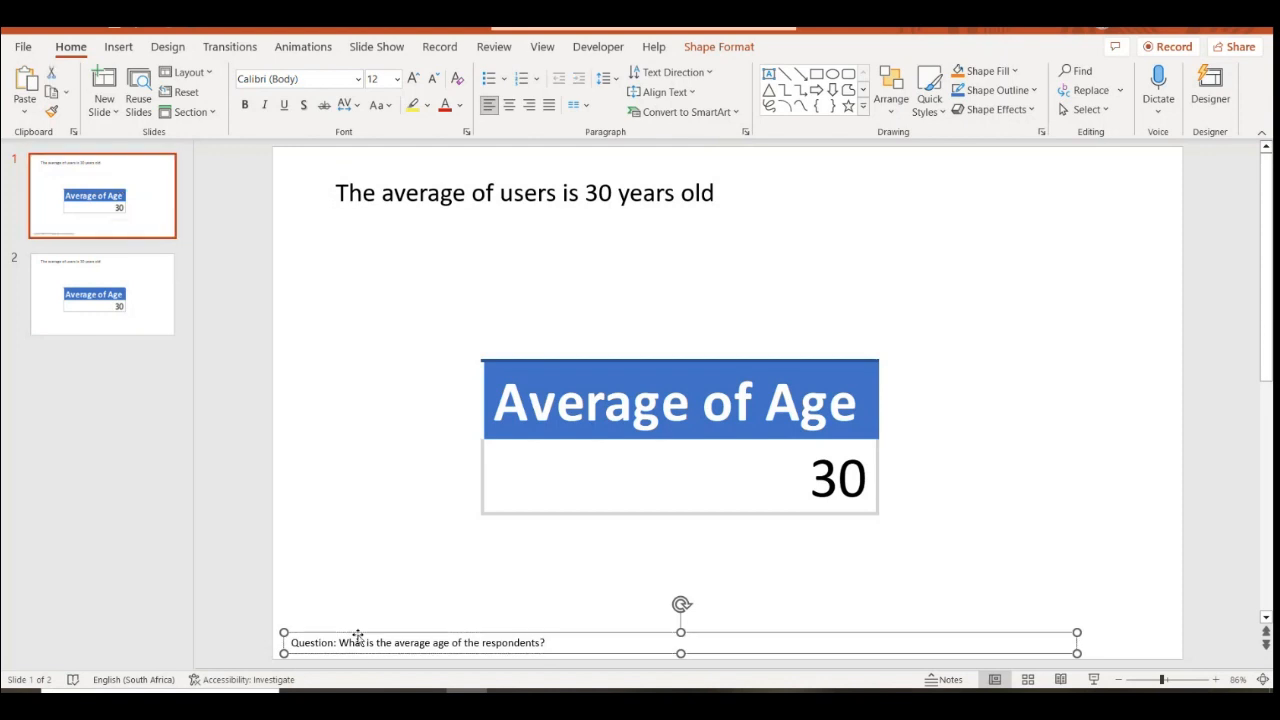
pyautogui.click(100, 295)
pyautogui.hotkey('ctrl', 'v')
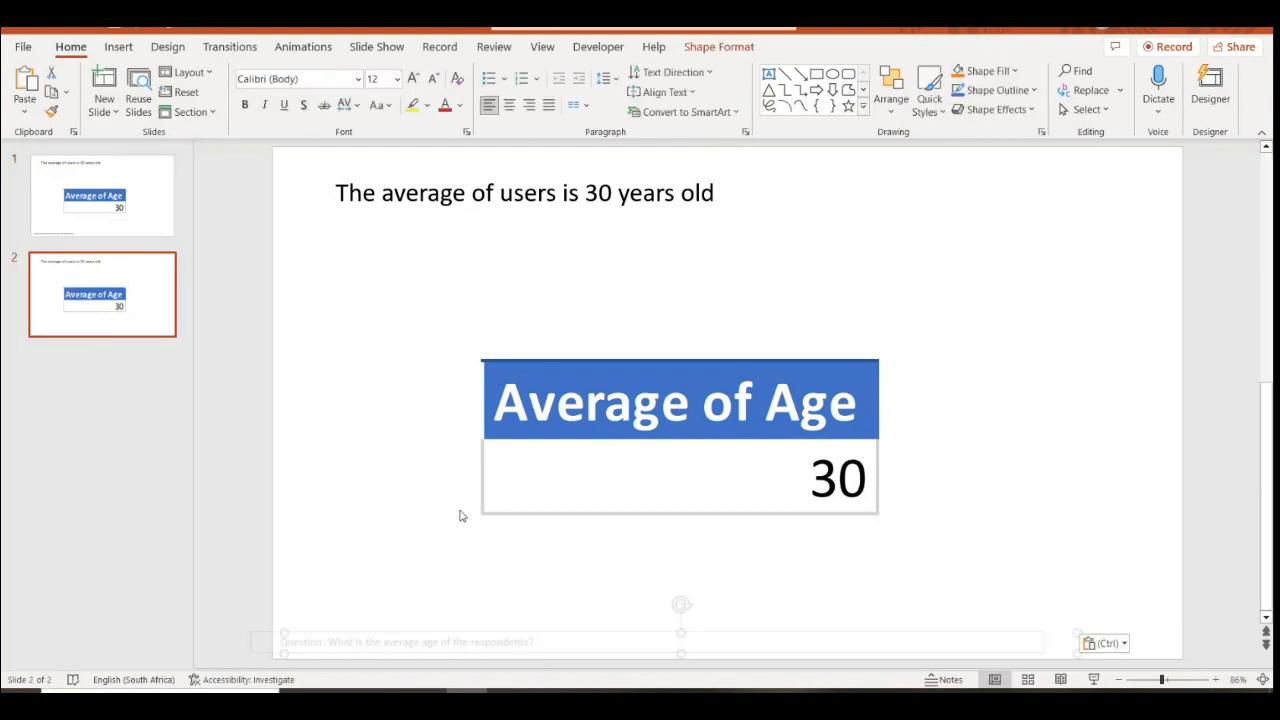
pyautogui.click(507, 691)
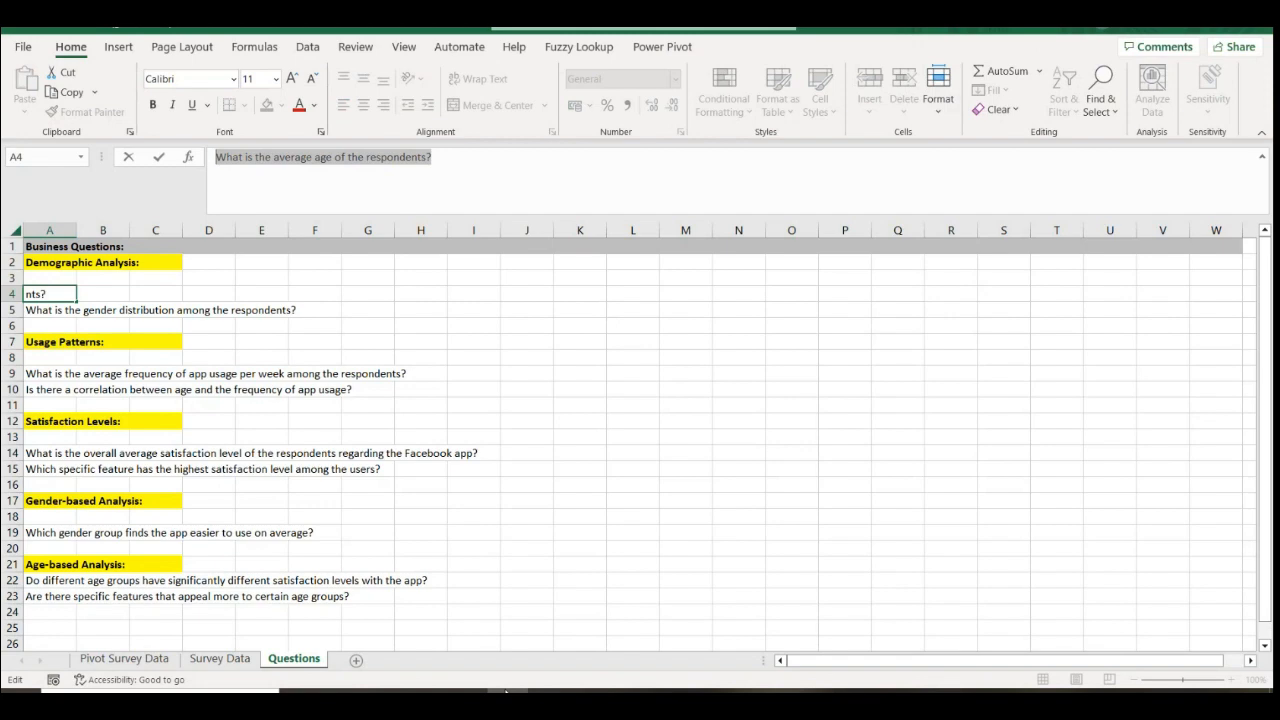
pyautogui.click(58, 312)
pyautogui.moveTo(221, 159); pyautogui.dragTo(483, 160)
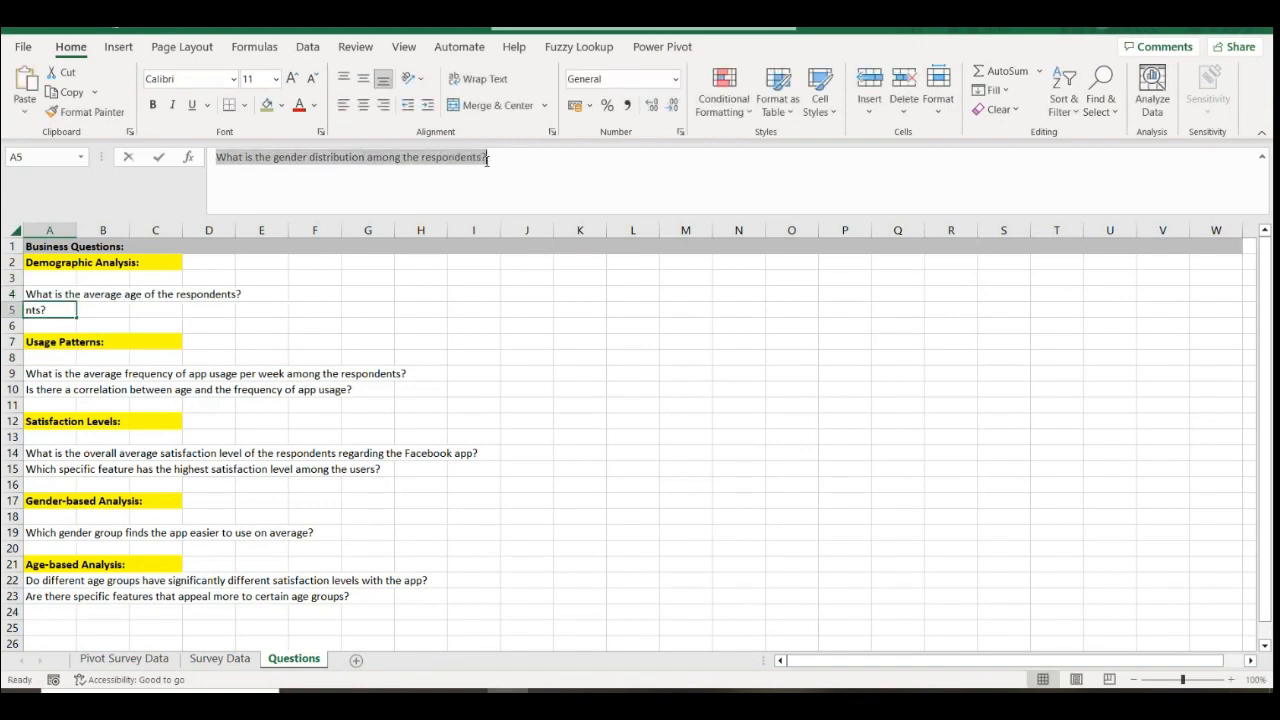
pyautogui.click(467, 691)
# Replace the caption text with the gender distribution question and delete the Average of Age picture
pyautogui.click(328, 642)
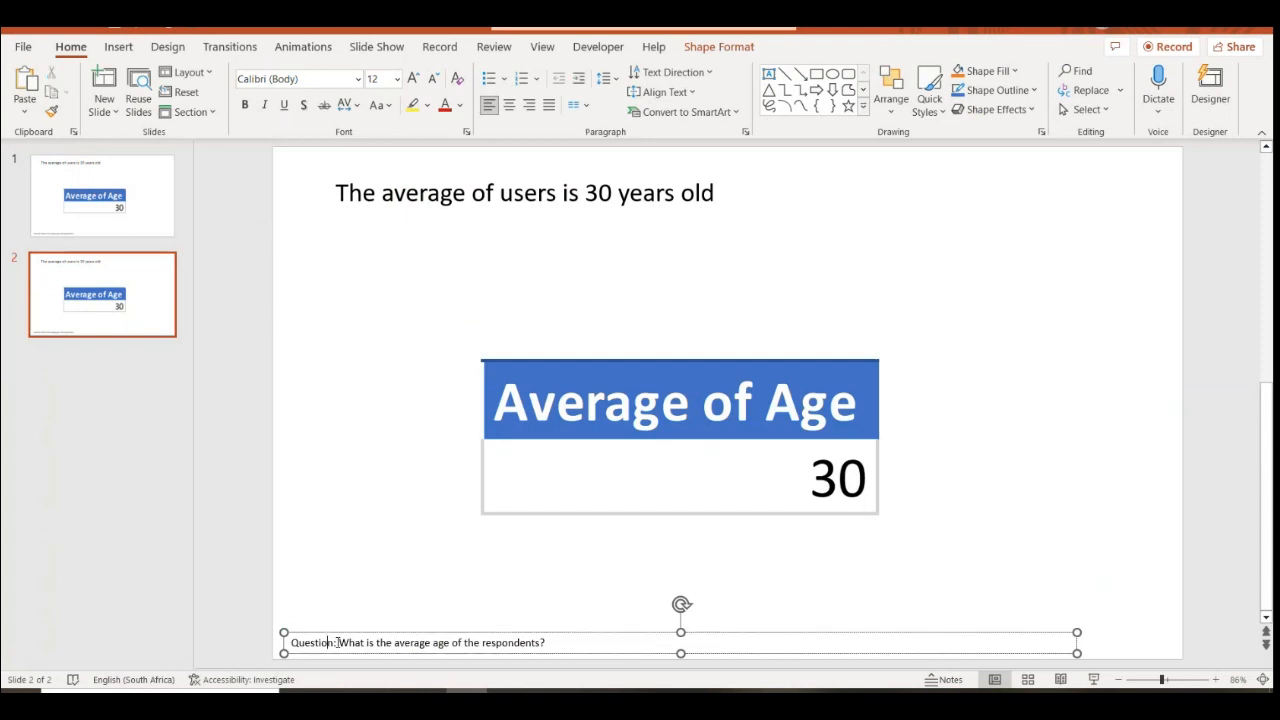
pyautogui.moveTo(340, 643); pyautogui.dragTo(548, 638)
pyautogui.hotkey('ctrl', 'v')
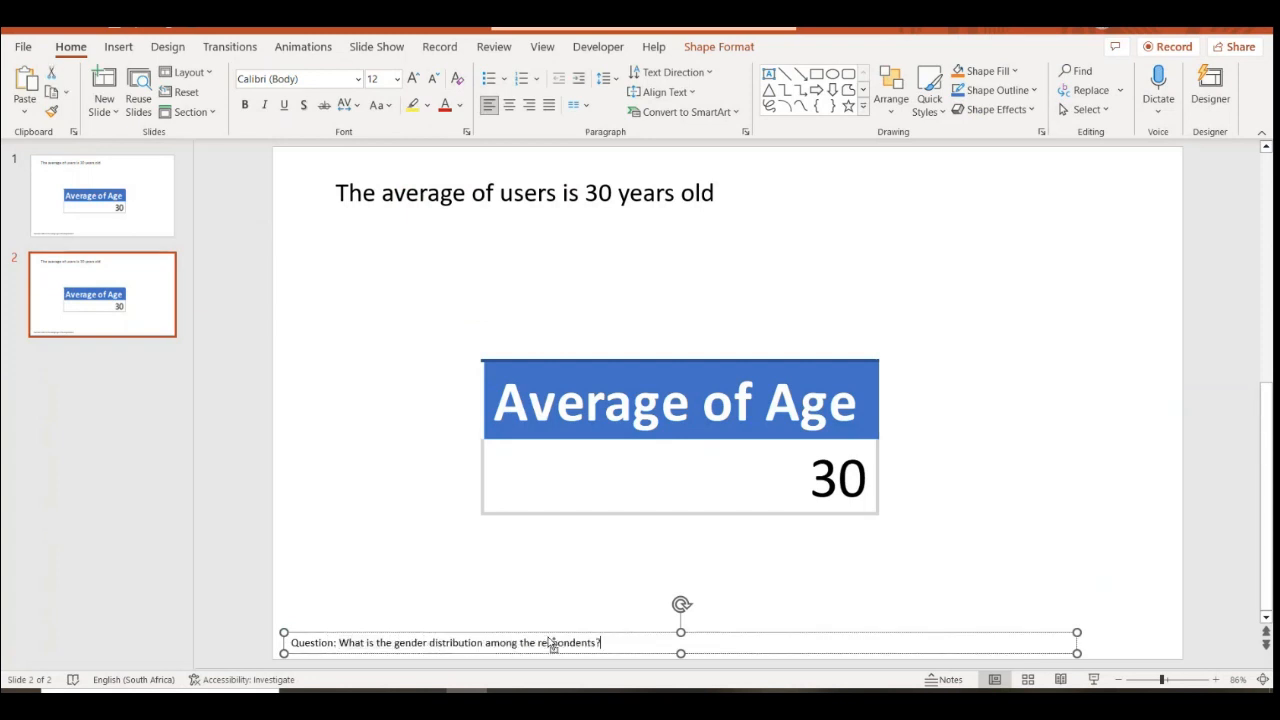
pyautogui.click(741, 469)
pyautogui.press('Delete')
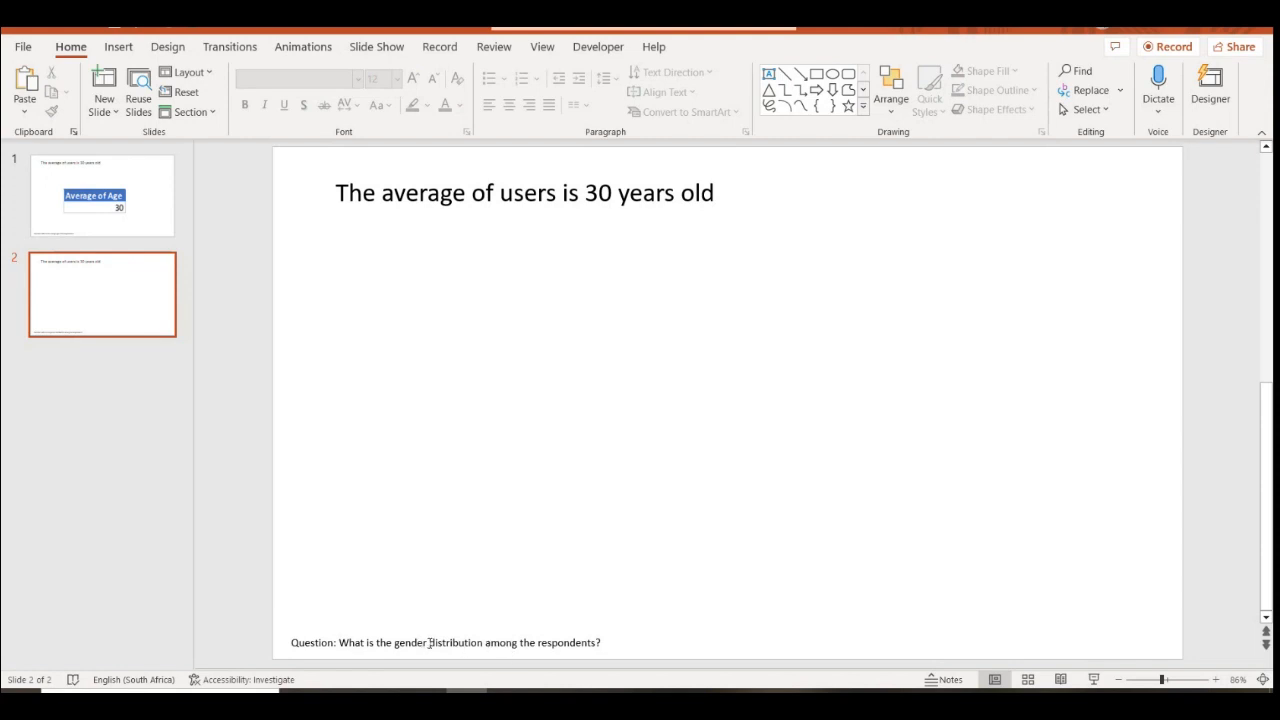
# Strike through slide 2's 'The average of users is 30 years old' title, then return to Excel
pyautogui.click(430, 643)
pyautogui.moveTo(430, 643); pyautogui.dragTo(483, 642)
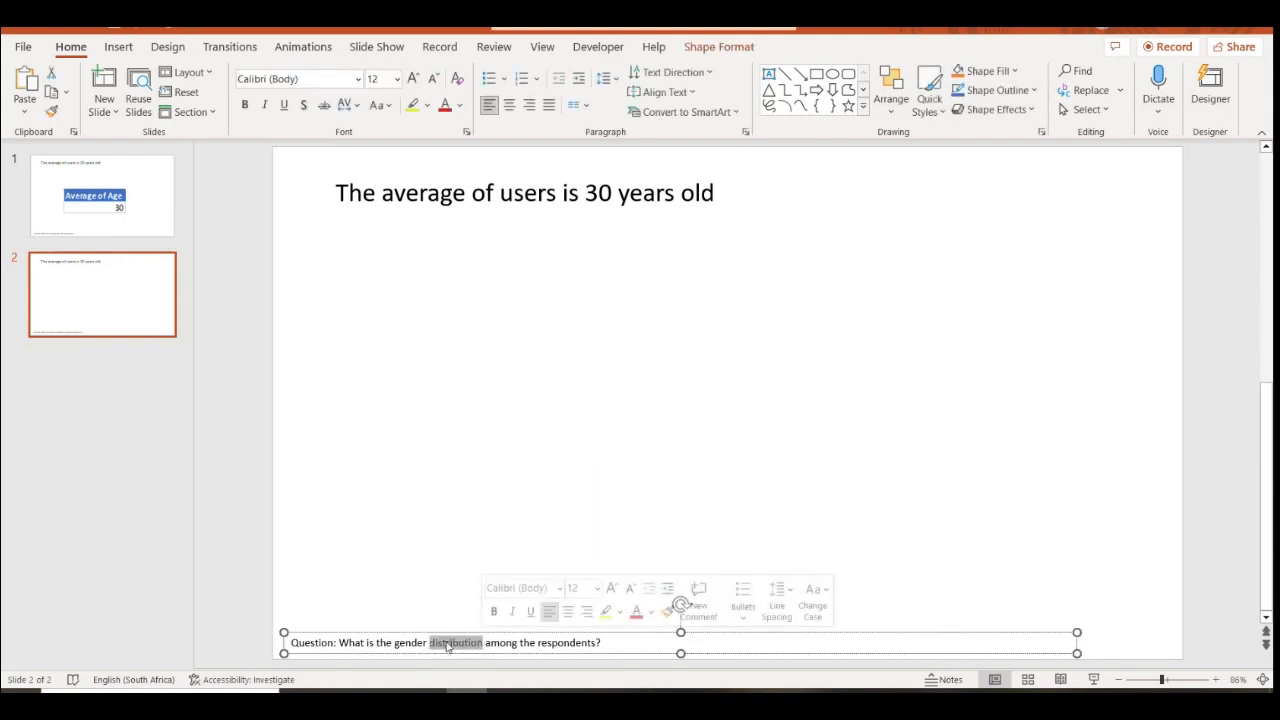
pyautogui.click(411, 249)
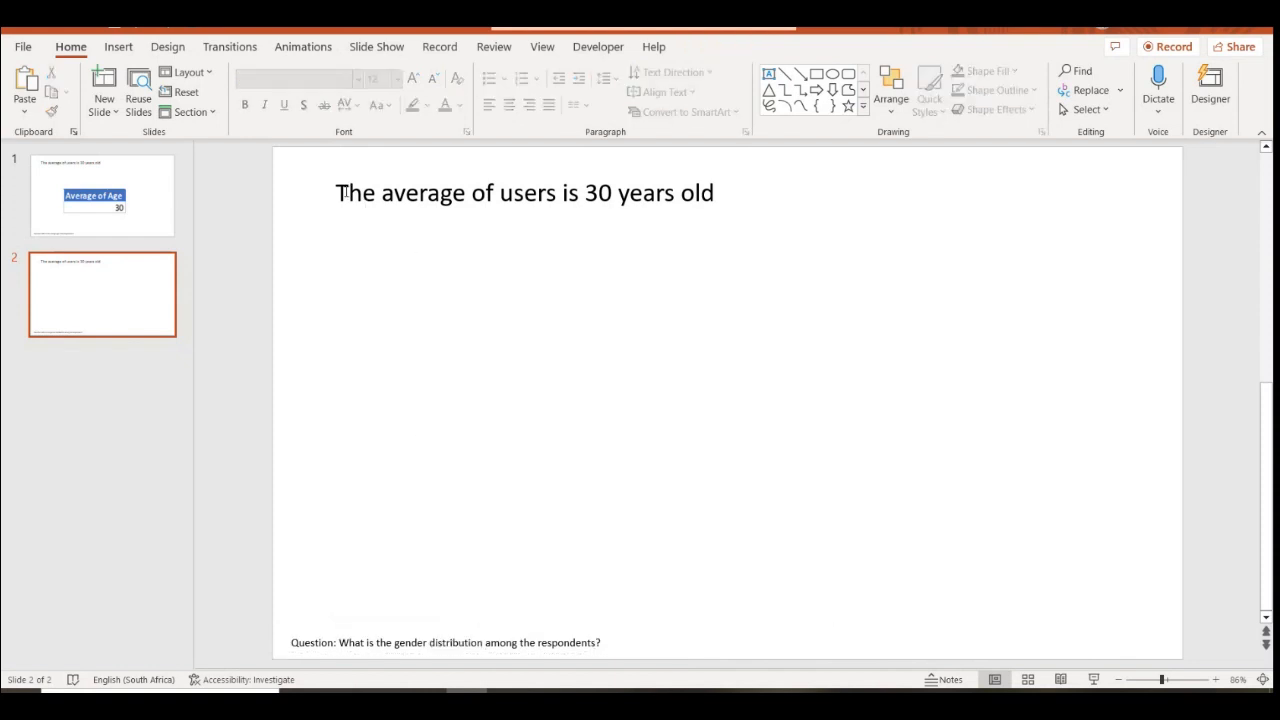
pyautogui.tripleClick(344, 193)
pyautogui.click(324, 104)
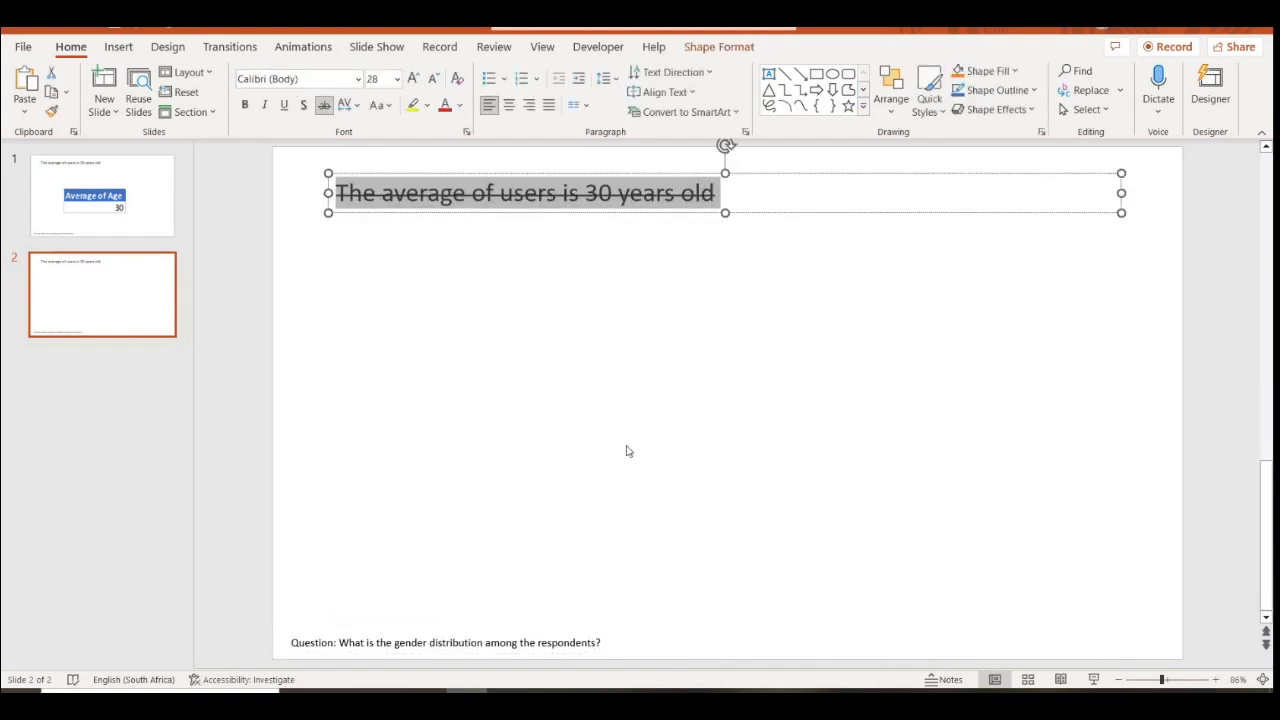
pyautogui.click(627, 451)
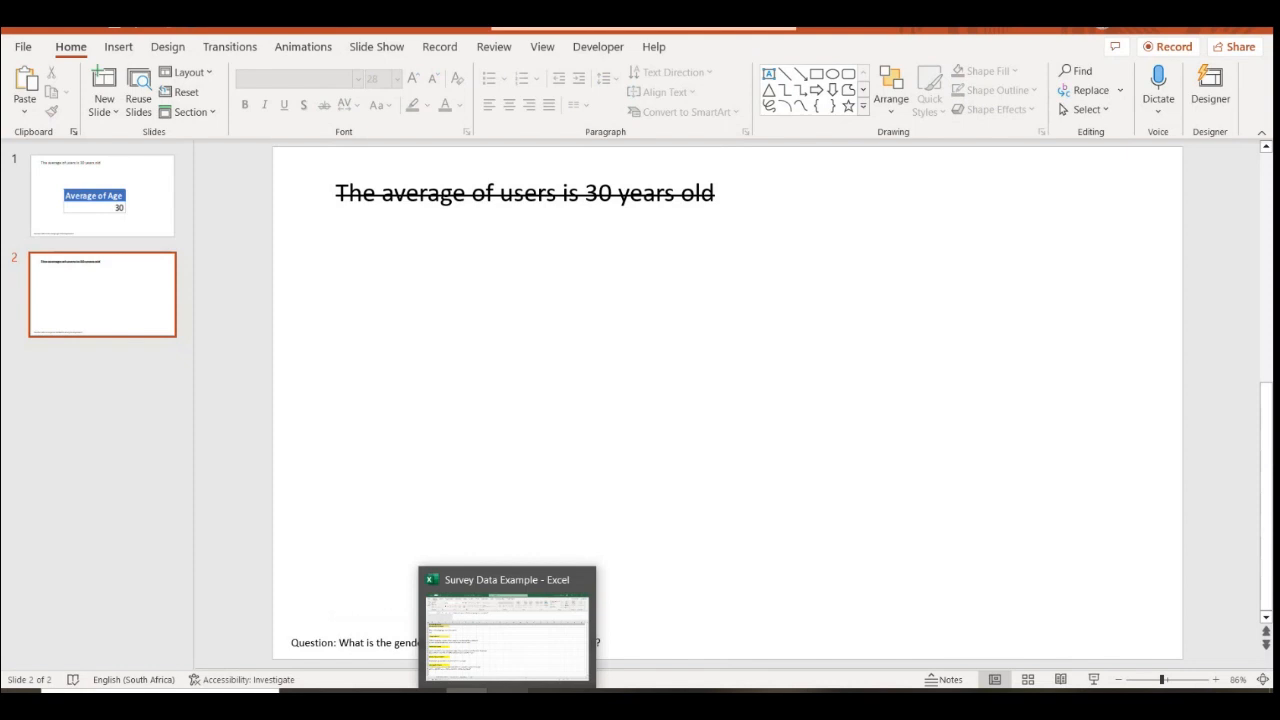
pyautogui.click(508, 700)
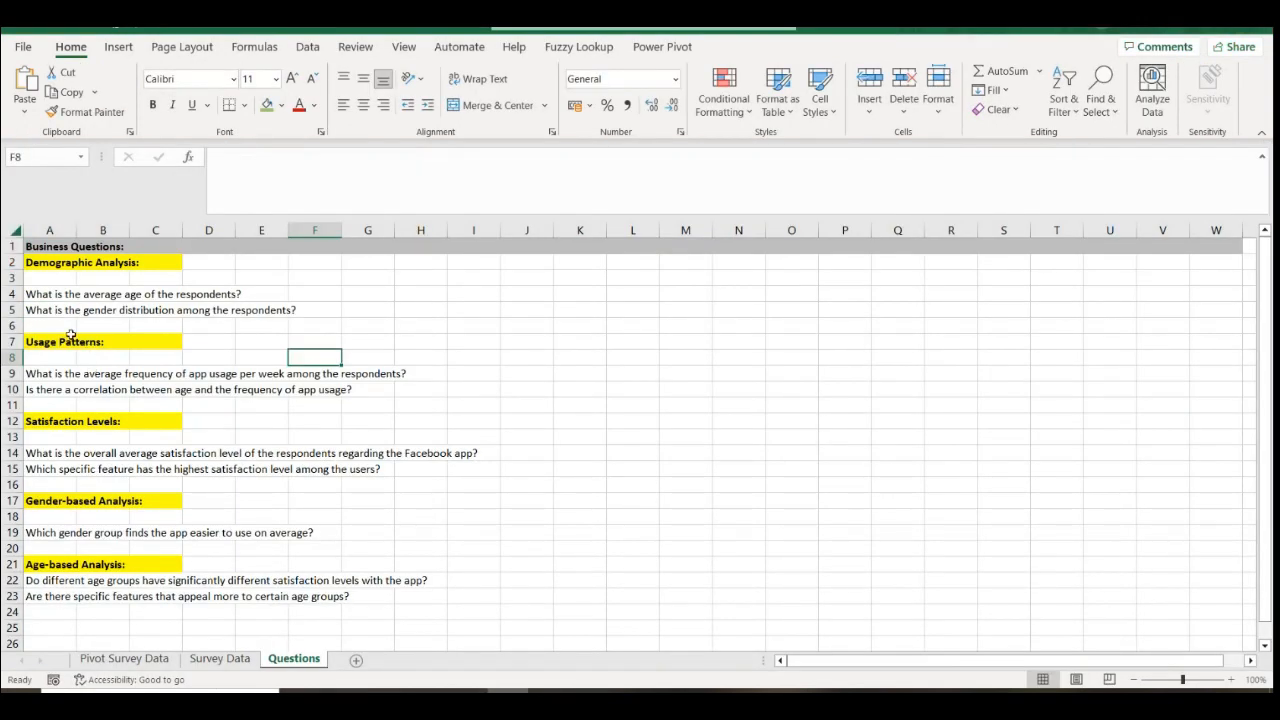
# Copy the Average of Age pivot in A3:A4 on Pivot Survey Data and paste it at A7
pyautogui.click(124, 658)
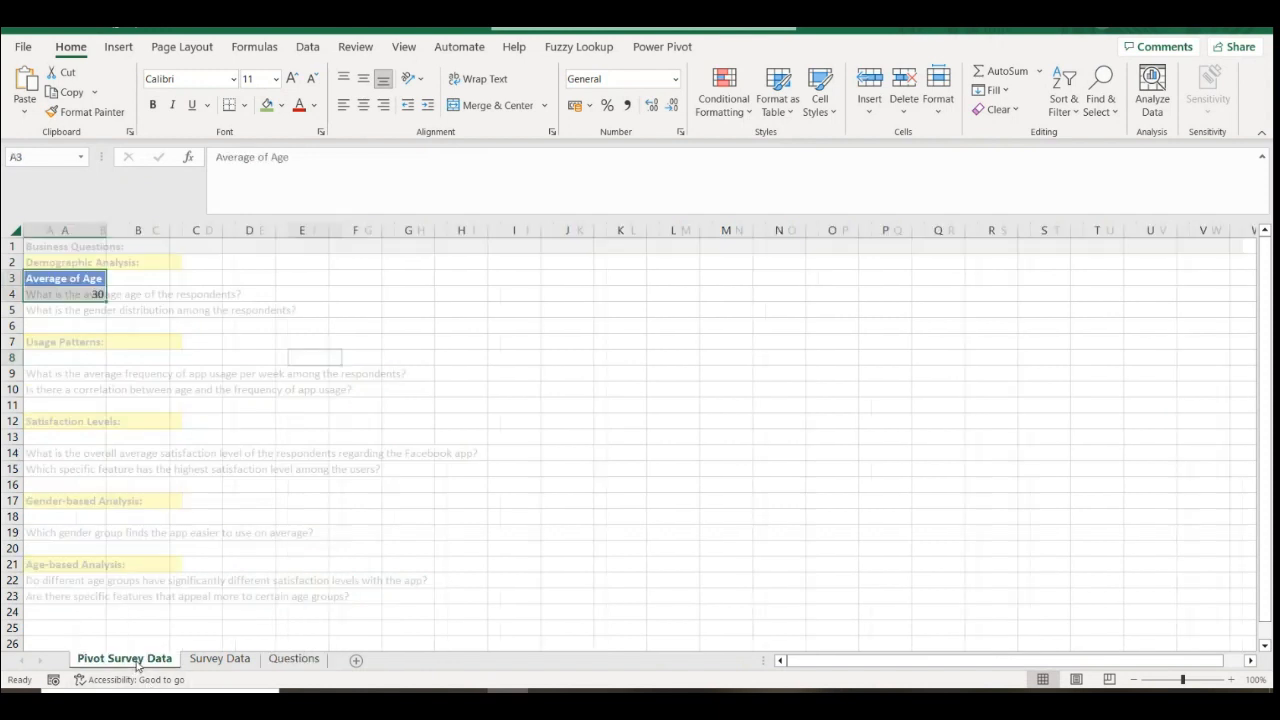
pyautogui.click(230, 347)
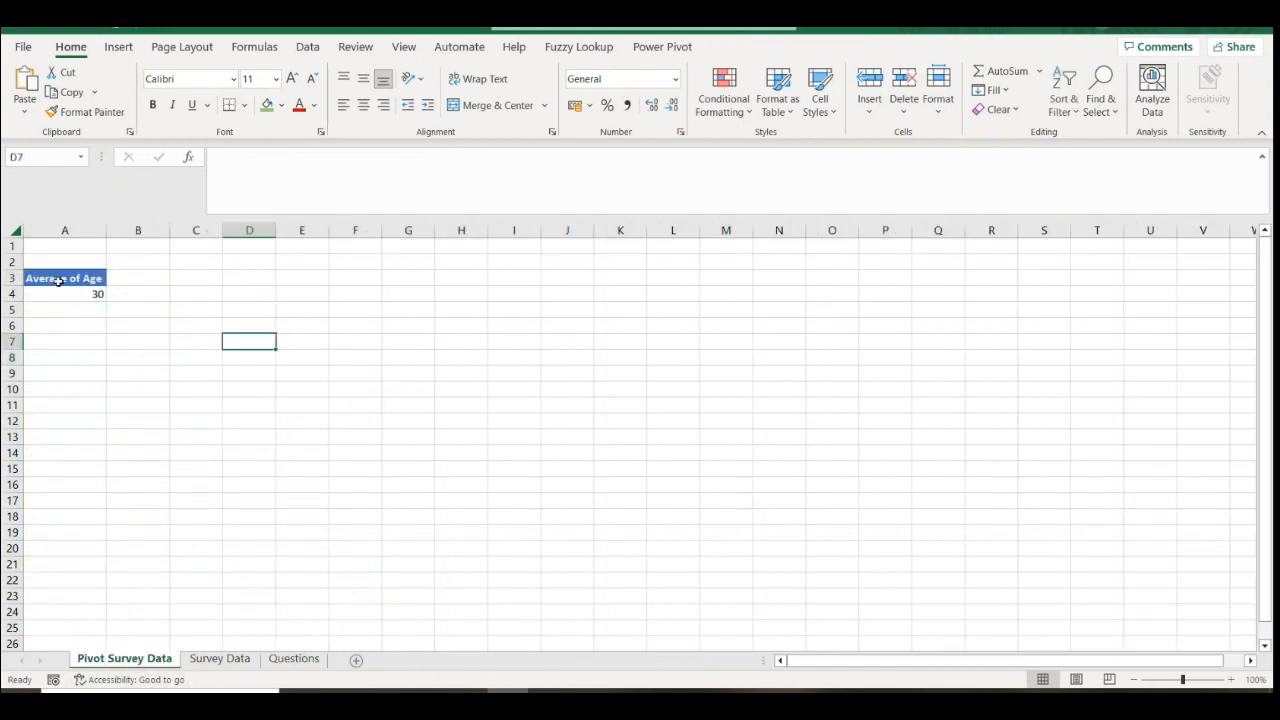
pyautogui.moveTo(59, 281); pyautogui.dragTo(69, 292)
pyautogui.rightClick(69, 292)
pyautogui.click(122, 336)
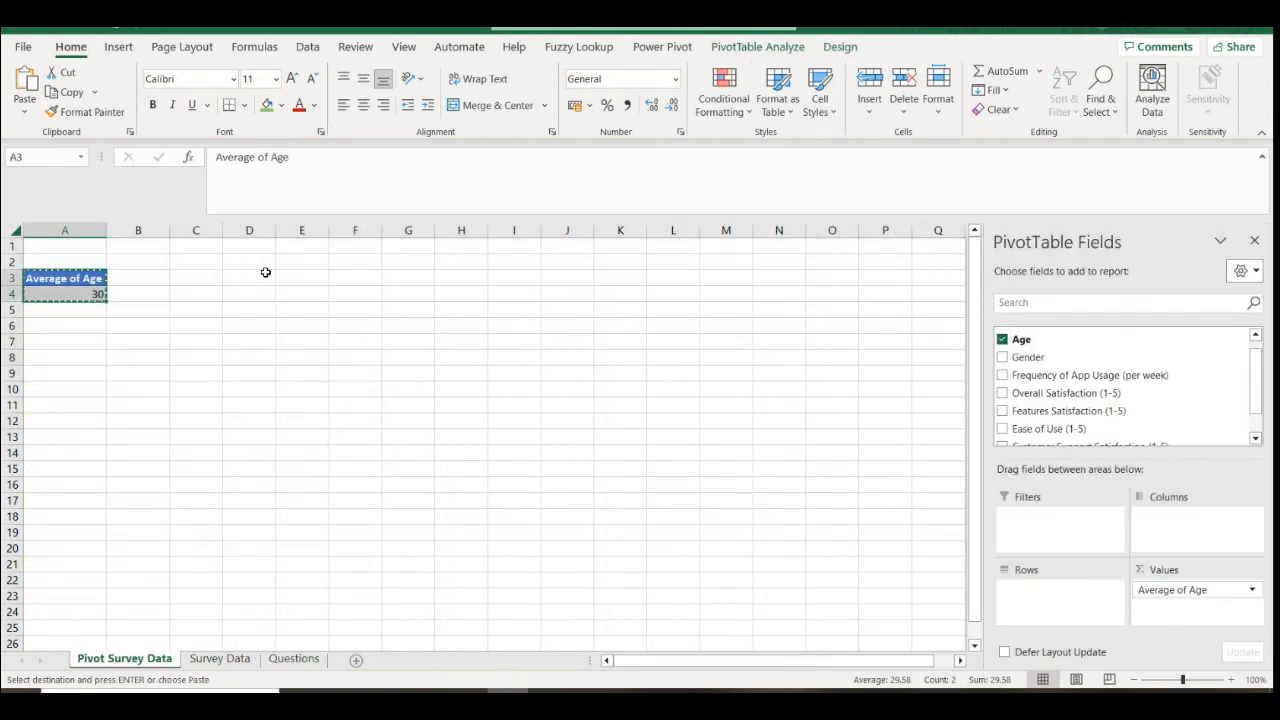
pyautogui.rightClick(64, 341)
pyautogui.click(103, 294)
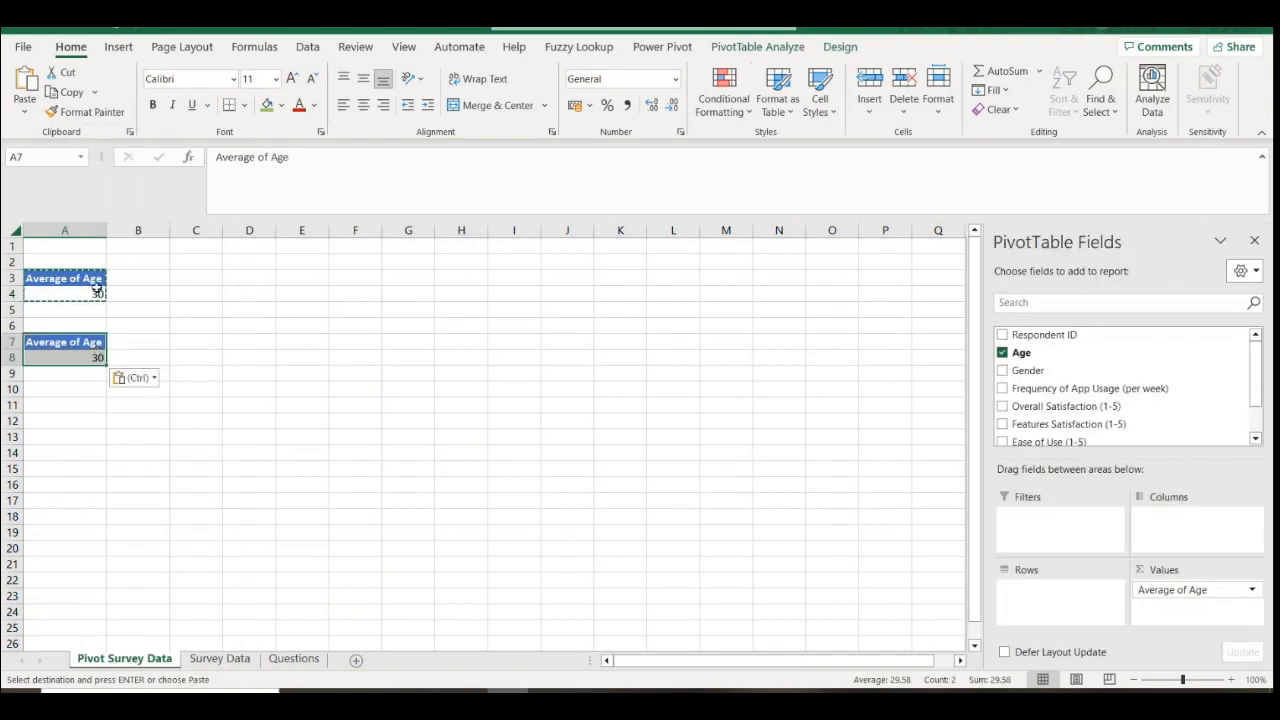
pyautogui.press('Down')
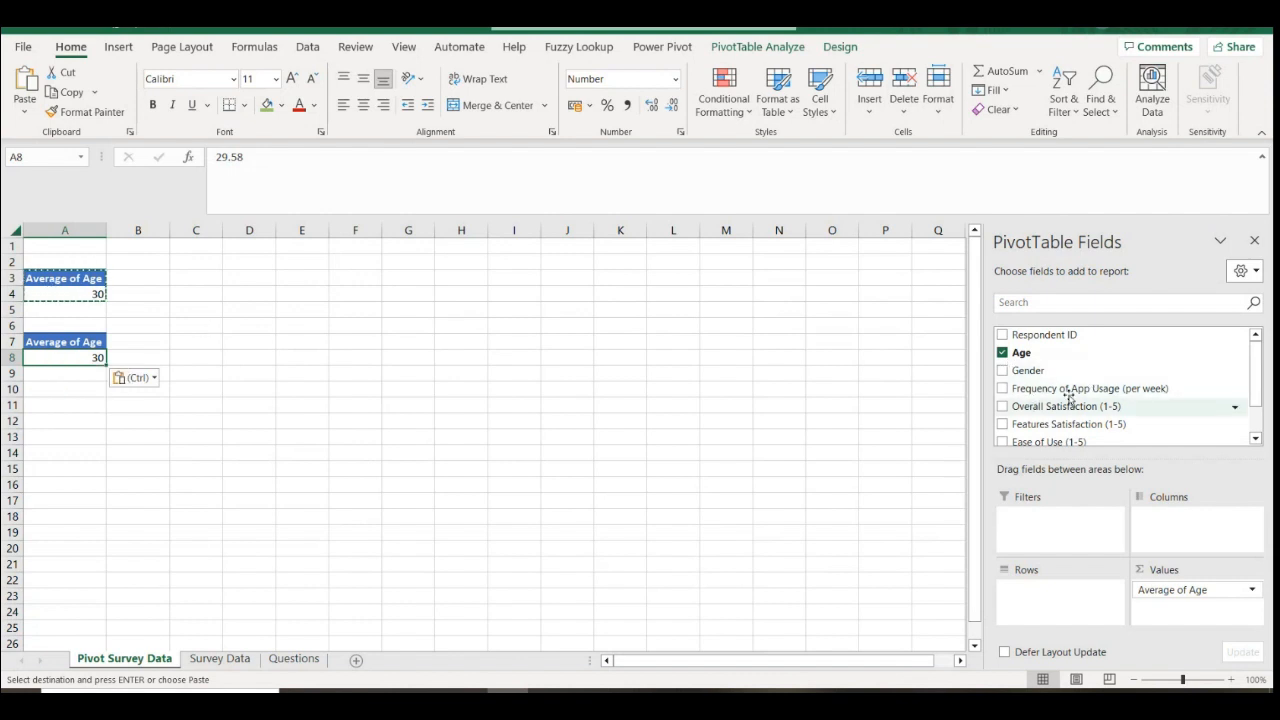
# Swap Age for Gender in Rows and Values to count 25 Female and 25 Male, then open Value Field Settings
pyautogui.click(1002, 352)
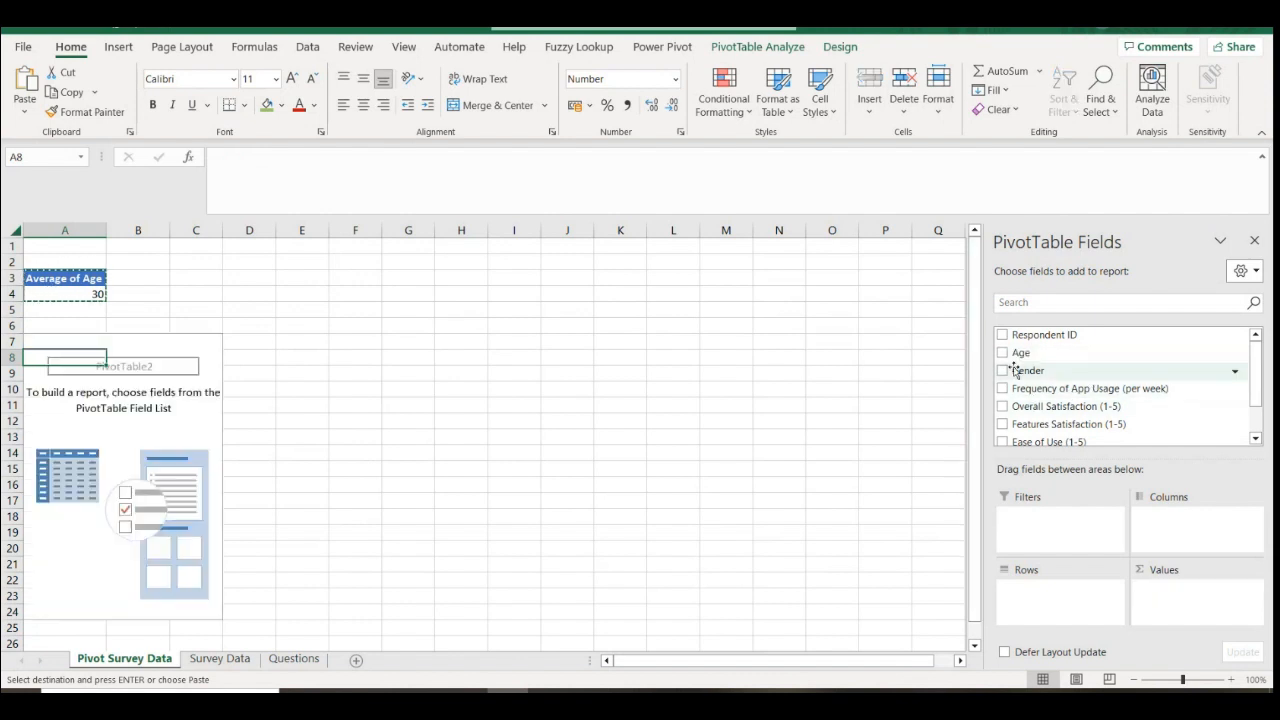
pyautogui.moveTo(1030, 370); pyautogui.dragTo(1054, 610)
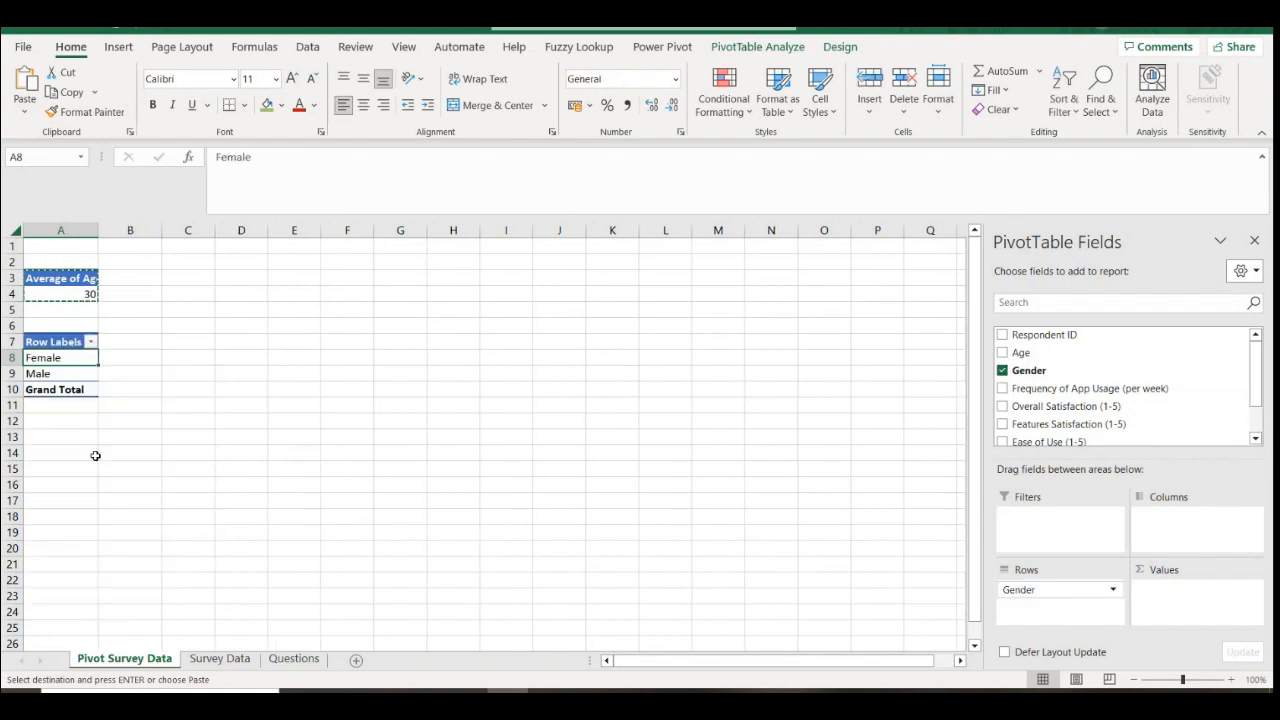
pyautogui.moveTo(1052, 374); pyautogui.dragTo(1188, 628)
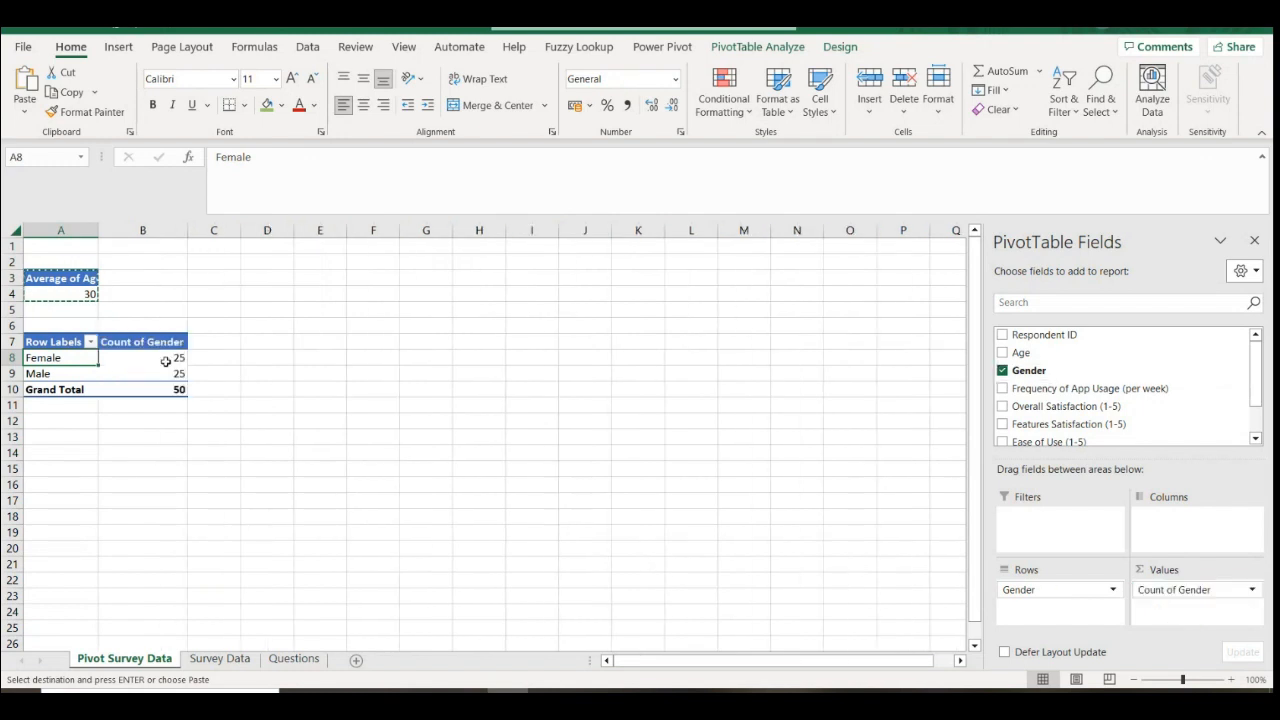
pyautogui.moveTo(166, 361); pyautogui.dragTo(170, 373)
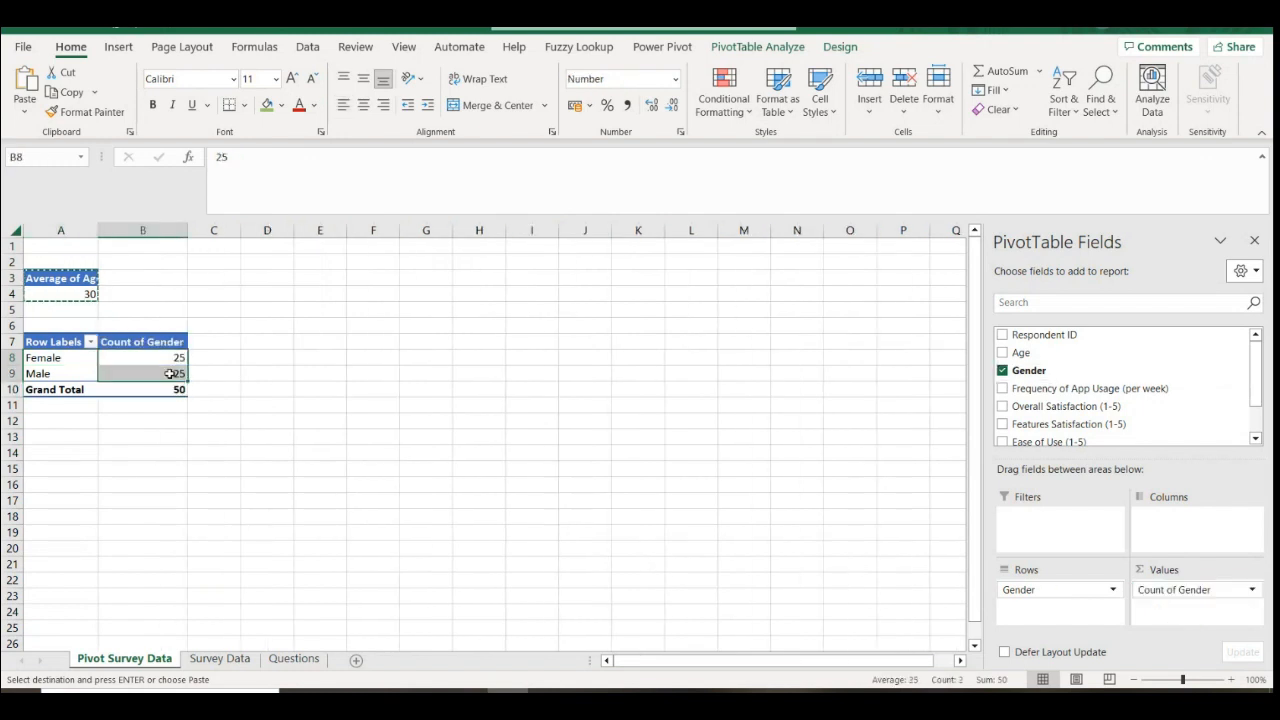
pyautogui.click(1251, 590)
pyautogui.click(1177, 572)
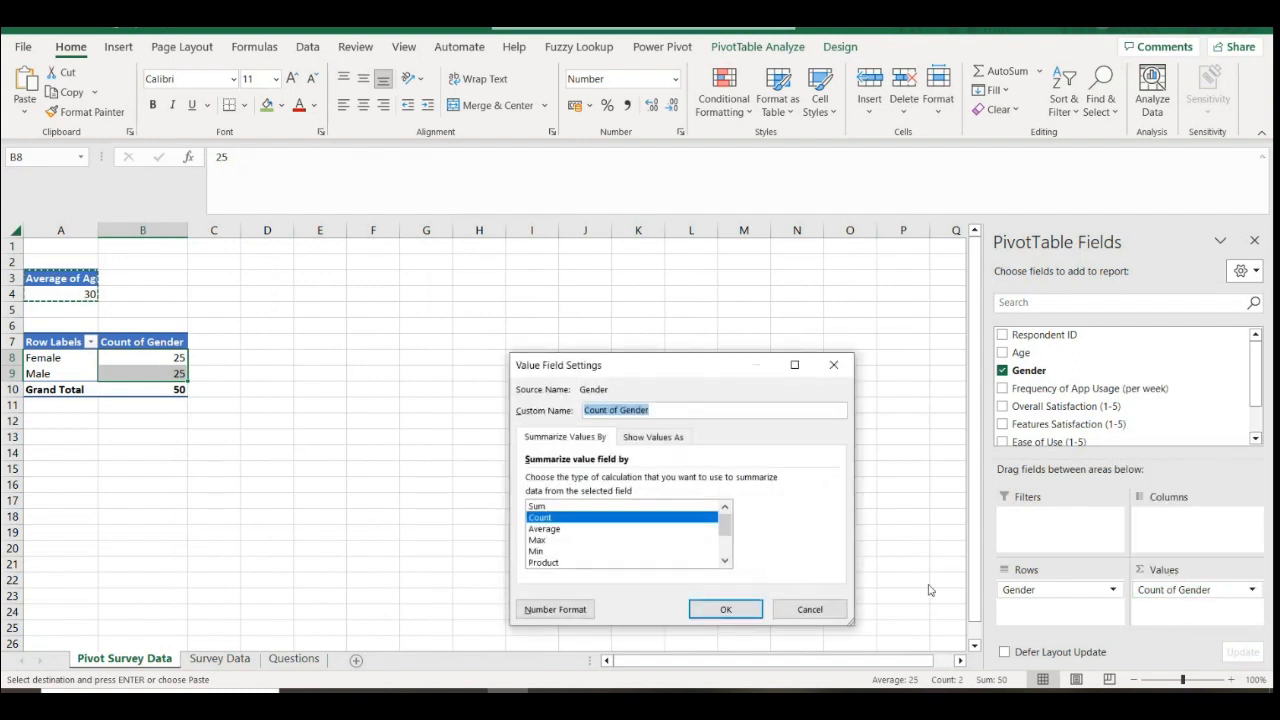
# Display the Gender counts as % of Column Total with no decimals, showing 50% Female and 50% Male
pyautogui.click(663, 440)
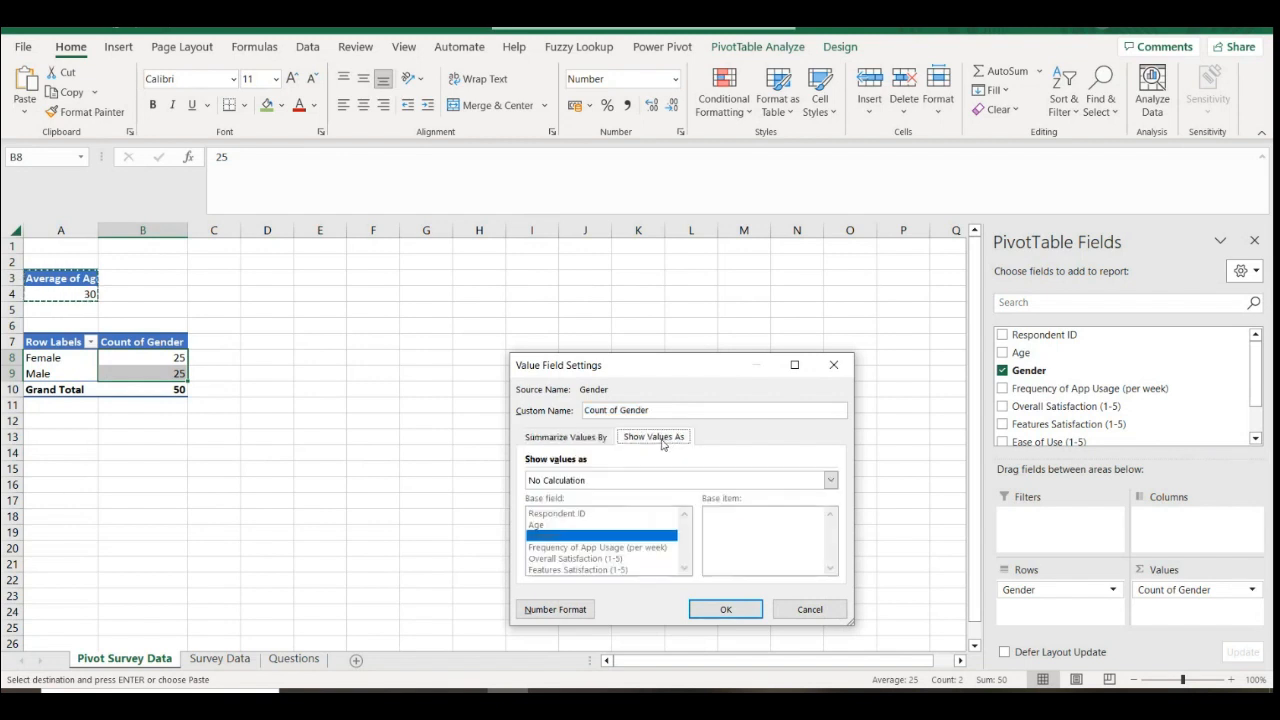
pyautogui.click(605, 484)
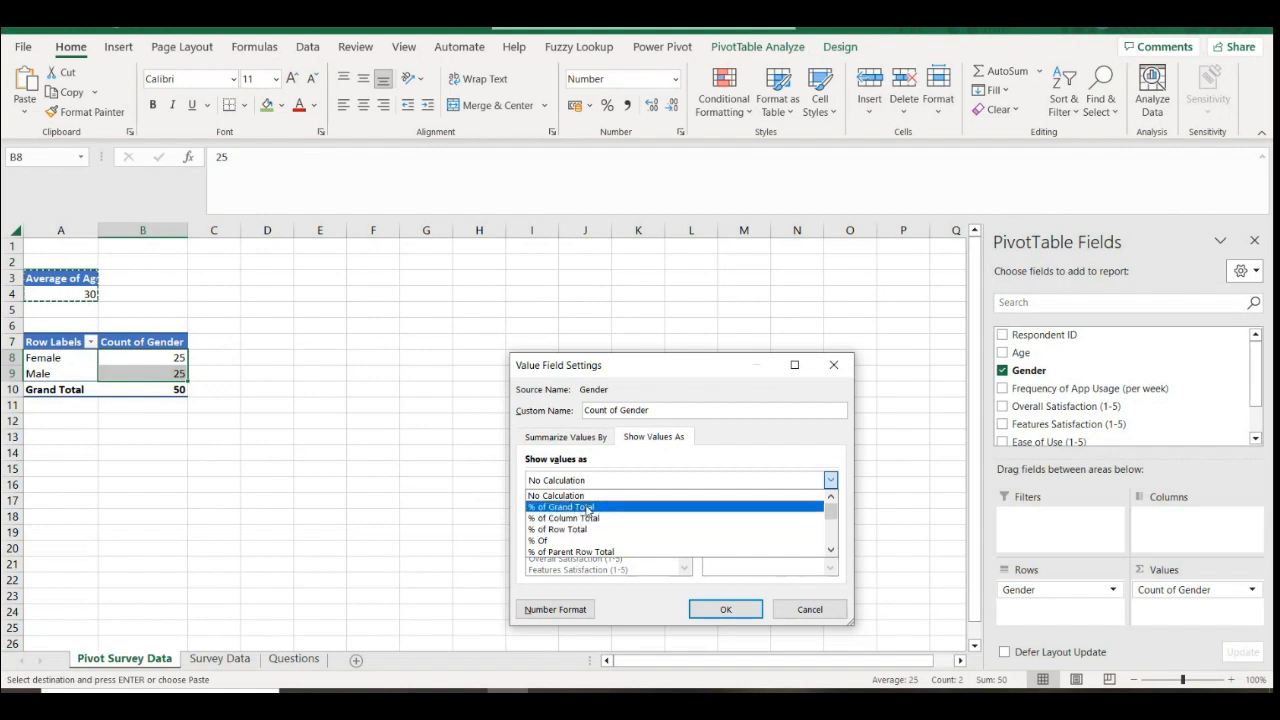
pyautogui.click(581, 519)
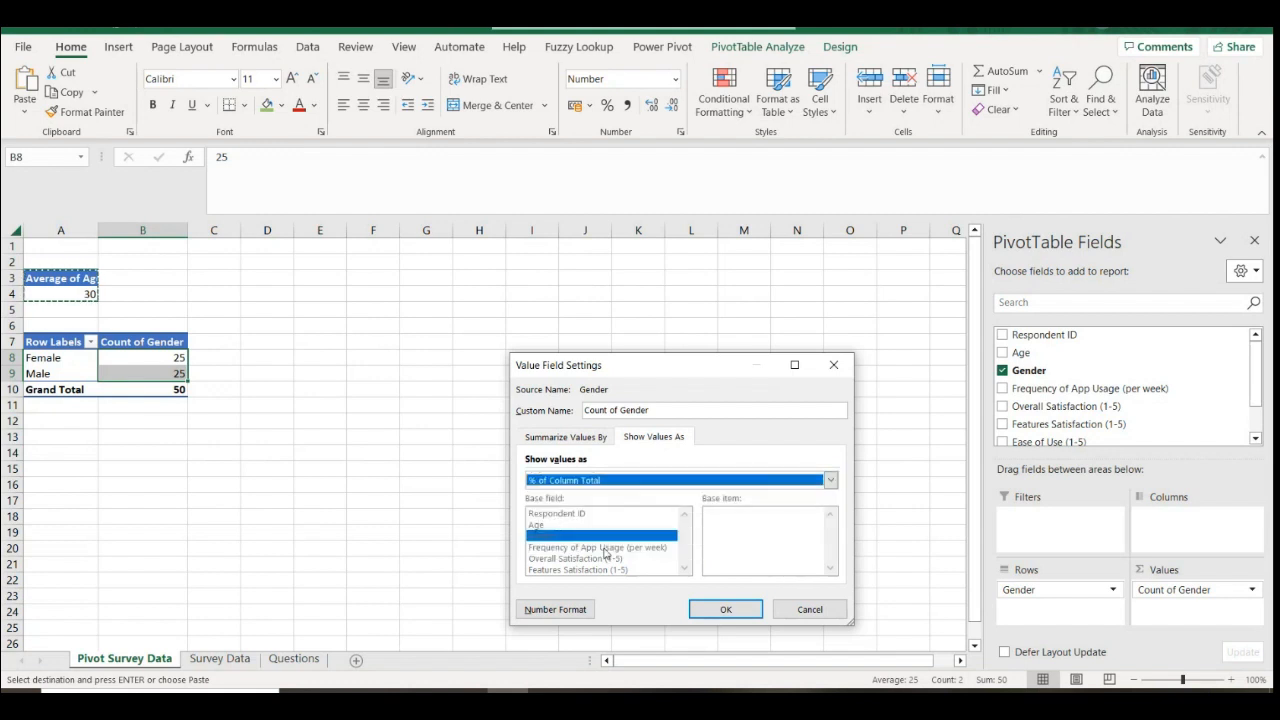
pyautogui.click(729, 607)
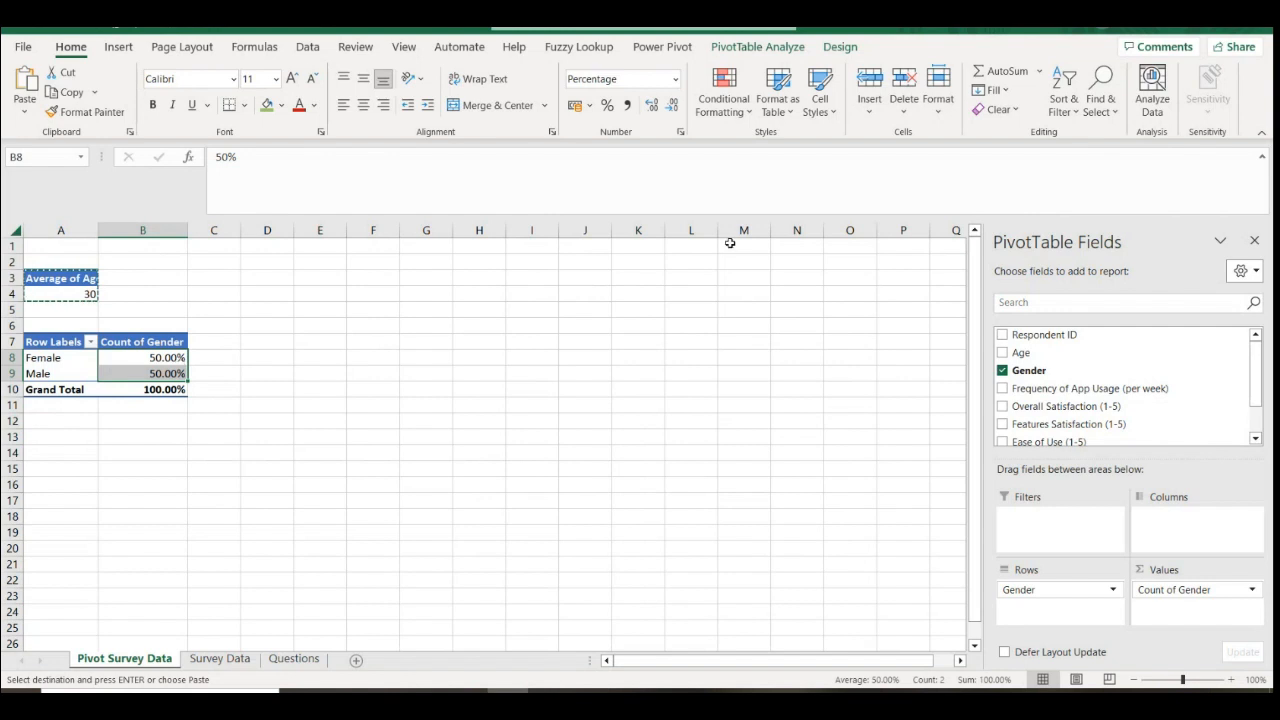
pyautogui.click(672, 104)
pyautogui.click(672, 104)
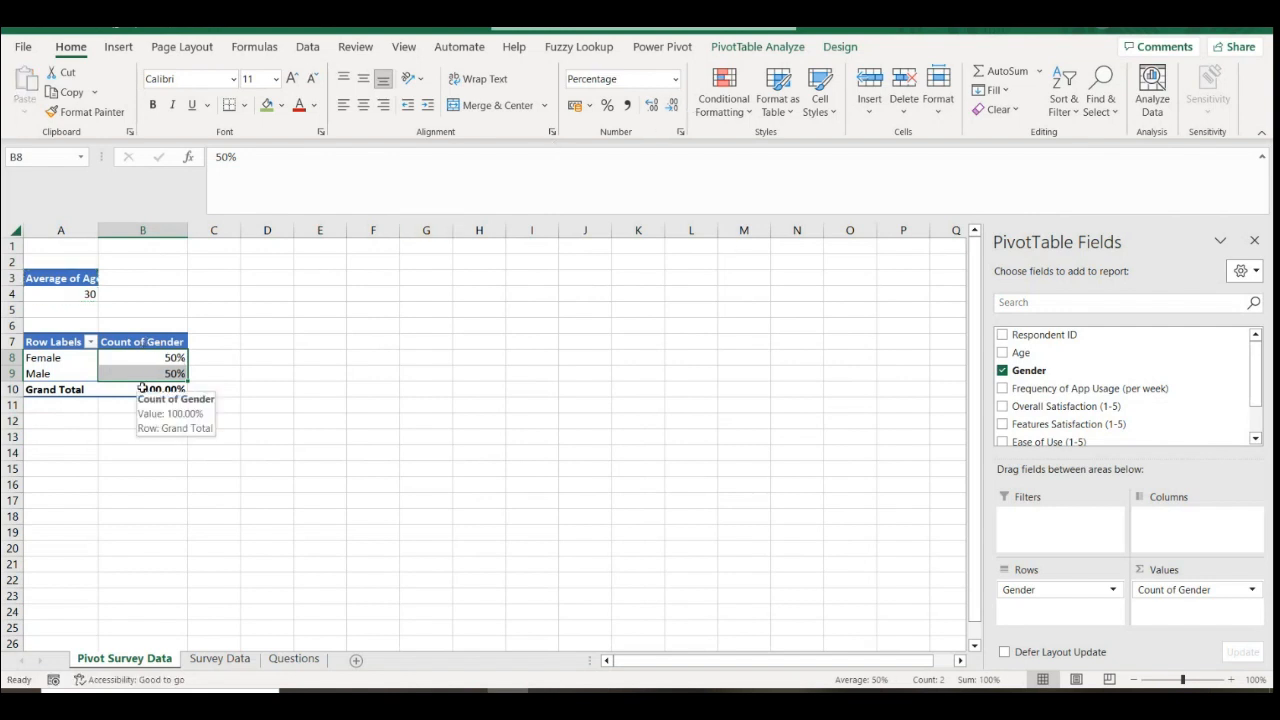
pyautogui.click(252, 390)
pyautogui.click(175, 373)
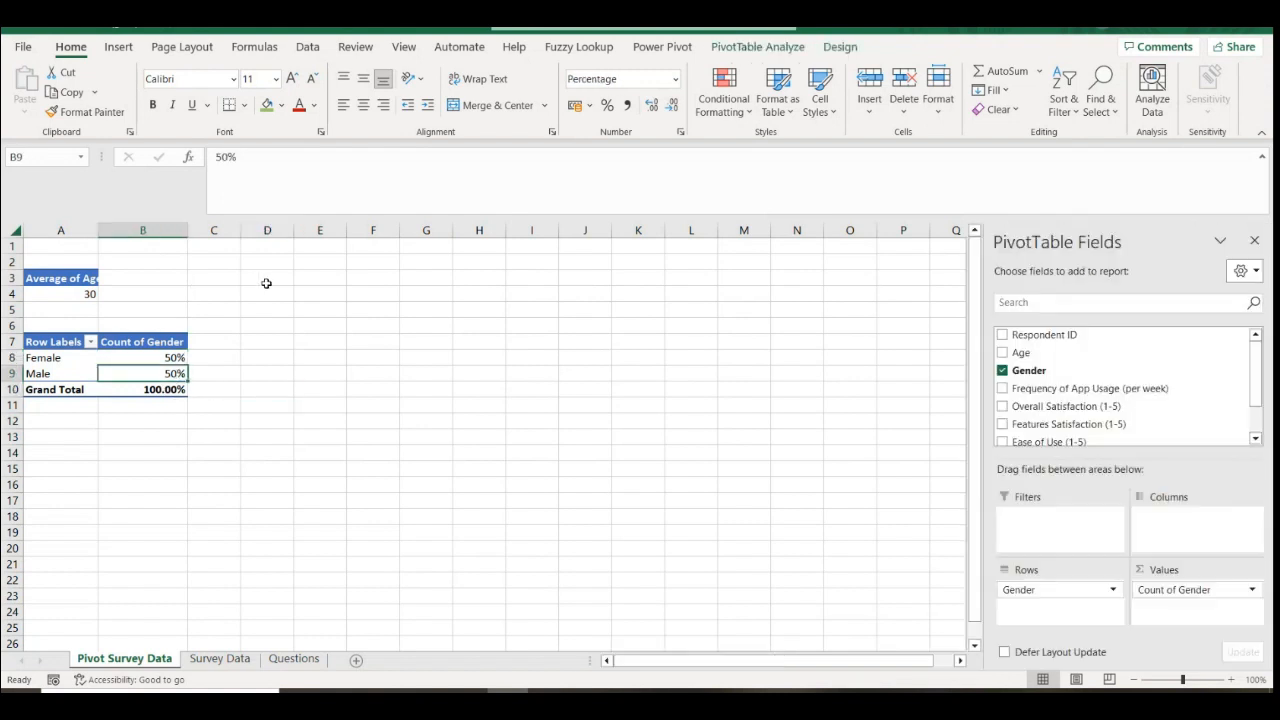
pyautogui.click(118, 47)
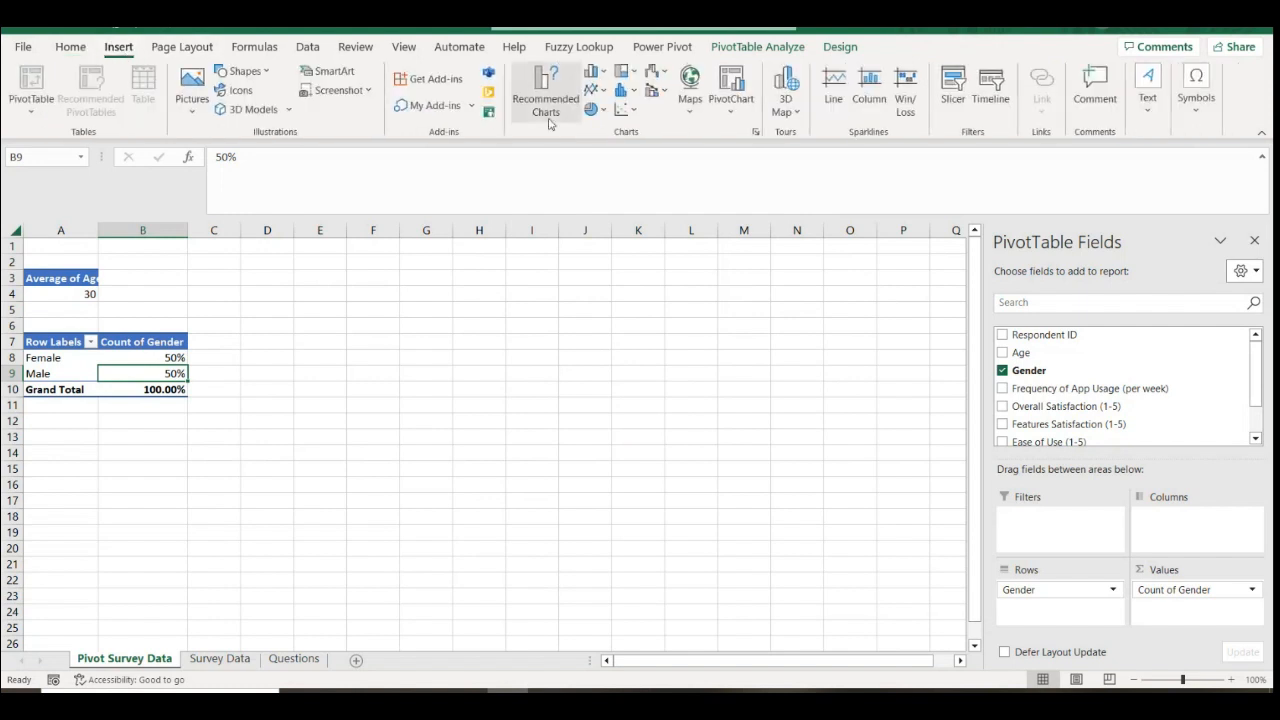
# Insert a 2-D pie PivotChart of the gender split beside the pivot table and hide all field buttons
pyautogui.click(595, 110)
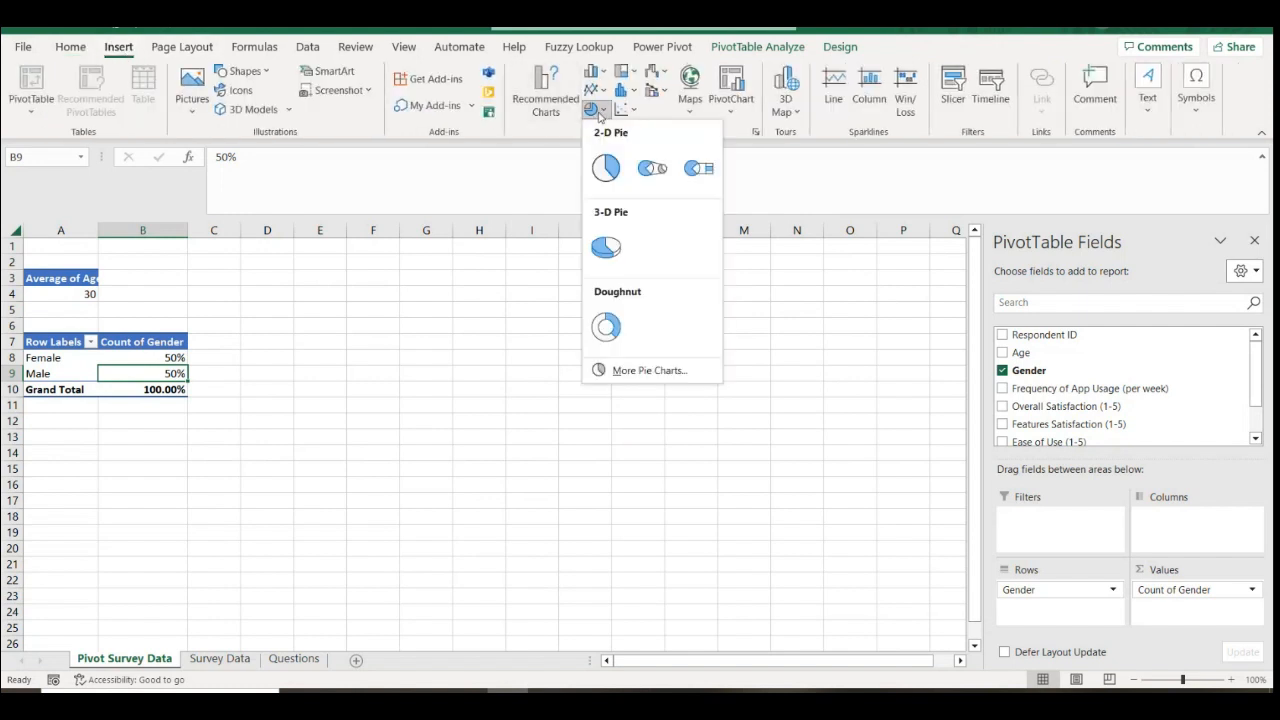
pyautogui.click(606, 172)
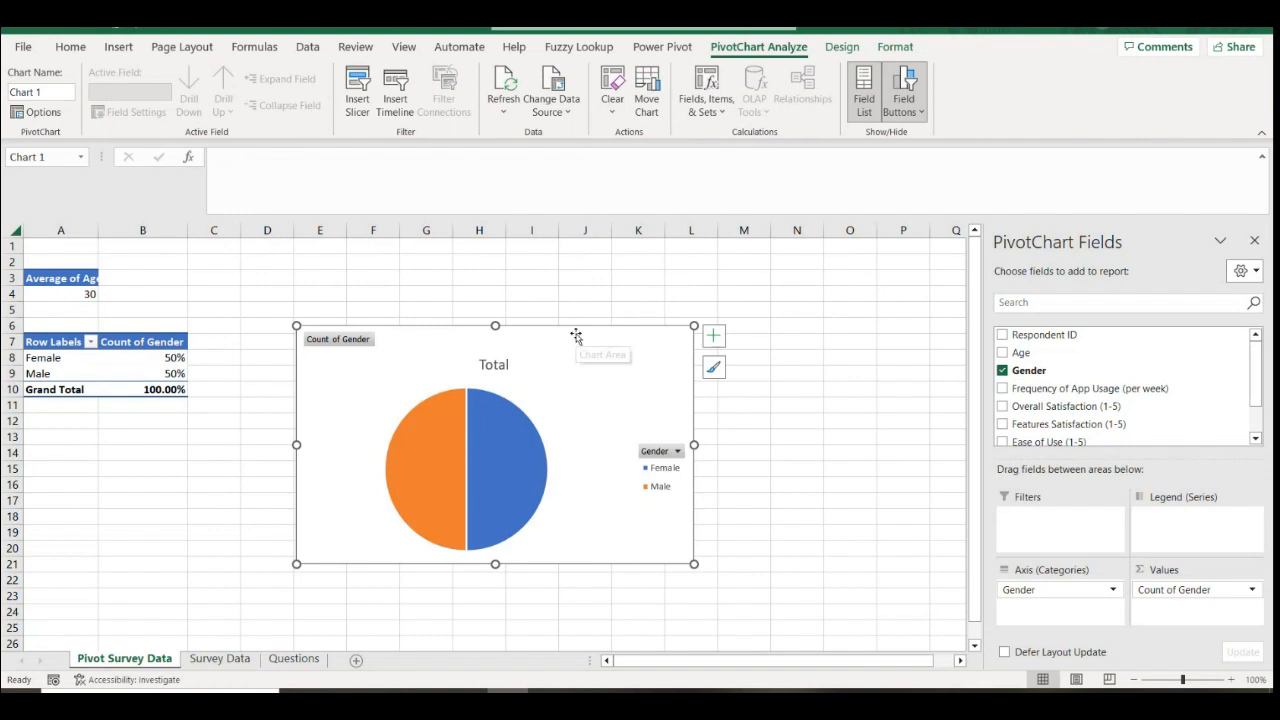
pyautogui.moveTo(577, 334)
pyautogui.mouseDown()
pyautogui.moveTo(584, 308)
pyautogui.moveTo(583, 339)
pyautogui.mouseUp()
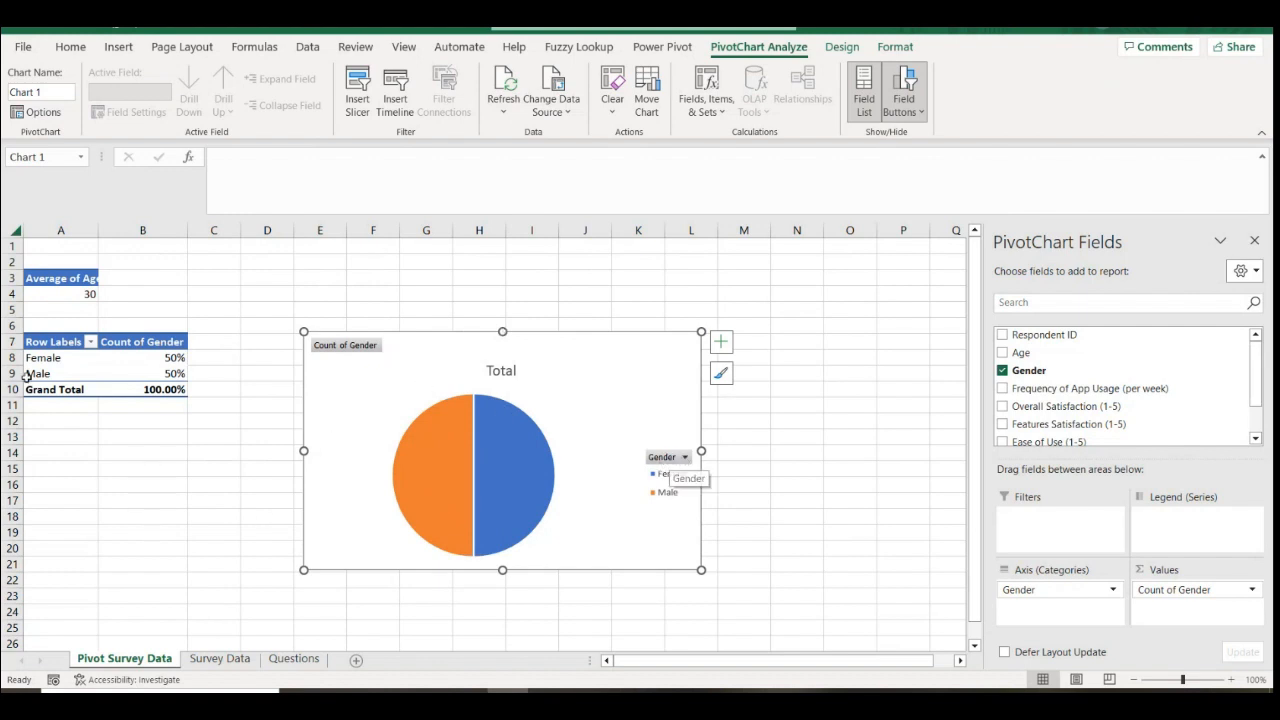
pyautogui.rightClick(677, 465)
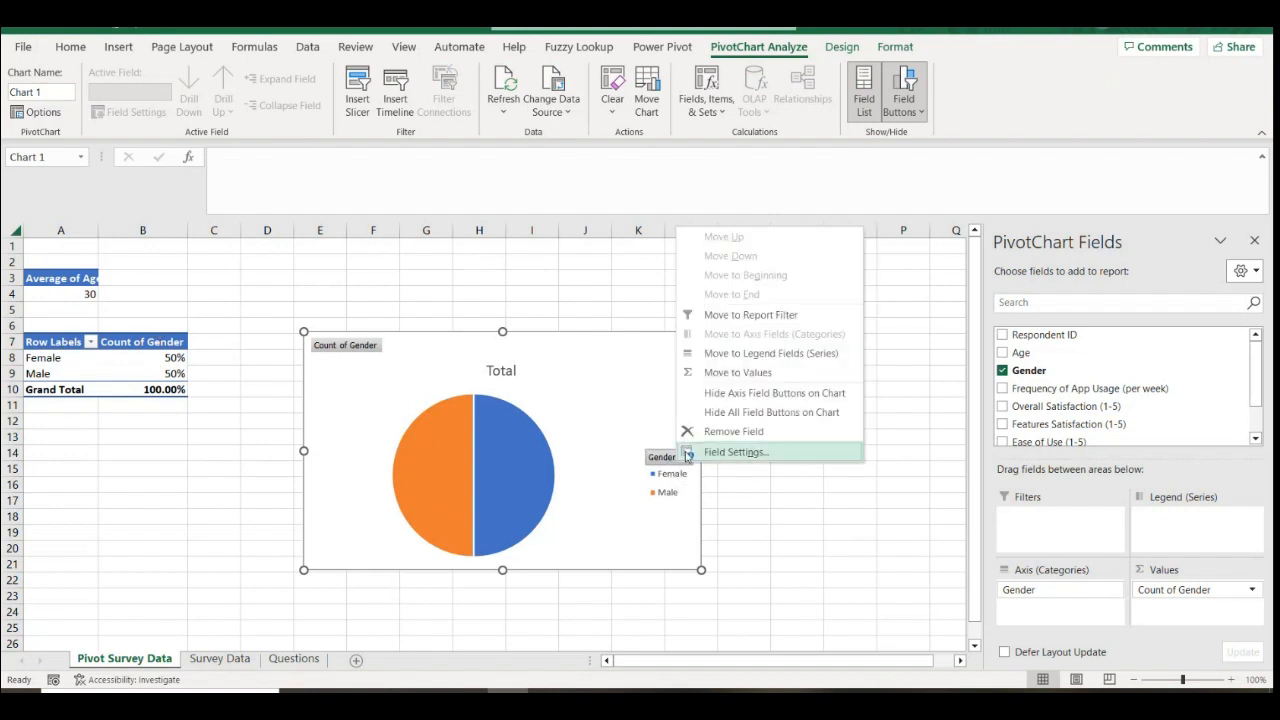
pyautogui.click(738, 415)
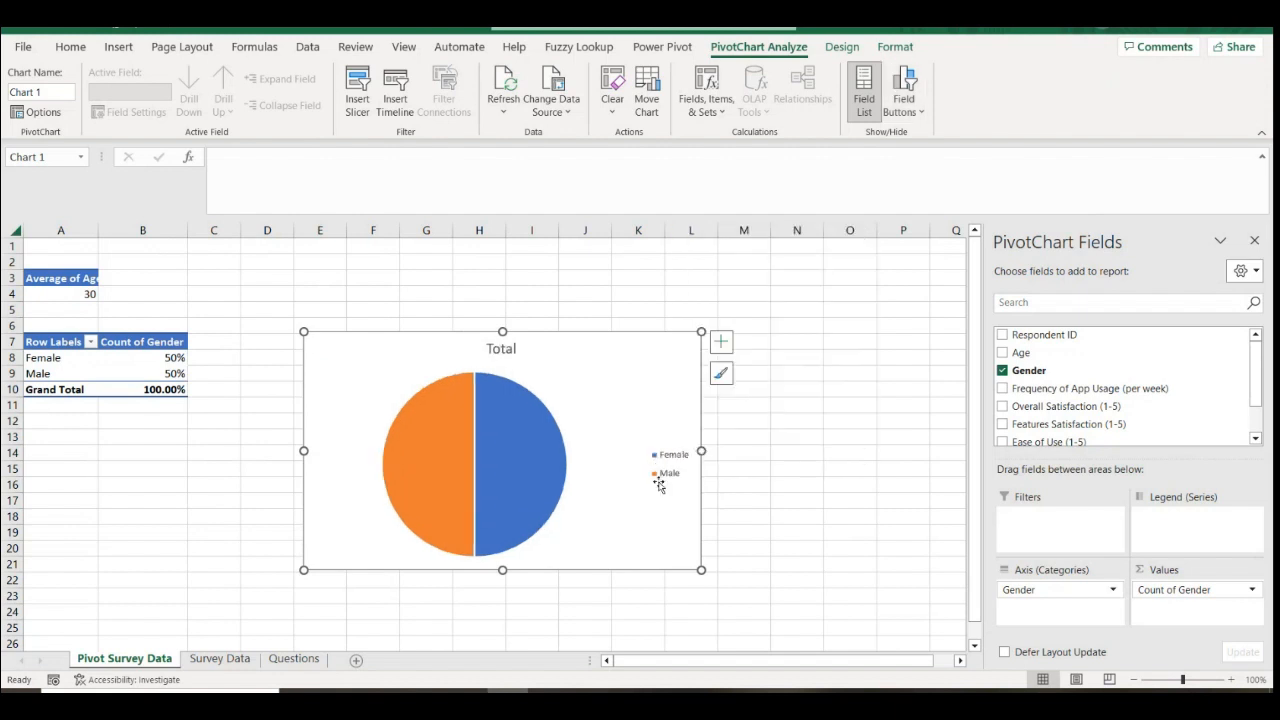
# Retitle the chart from Total to 'Gender Distribution' in bold
pyautogui.click(500, 348)
pyautogui.click(506, 348)
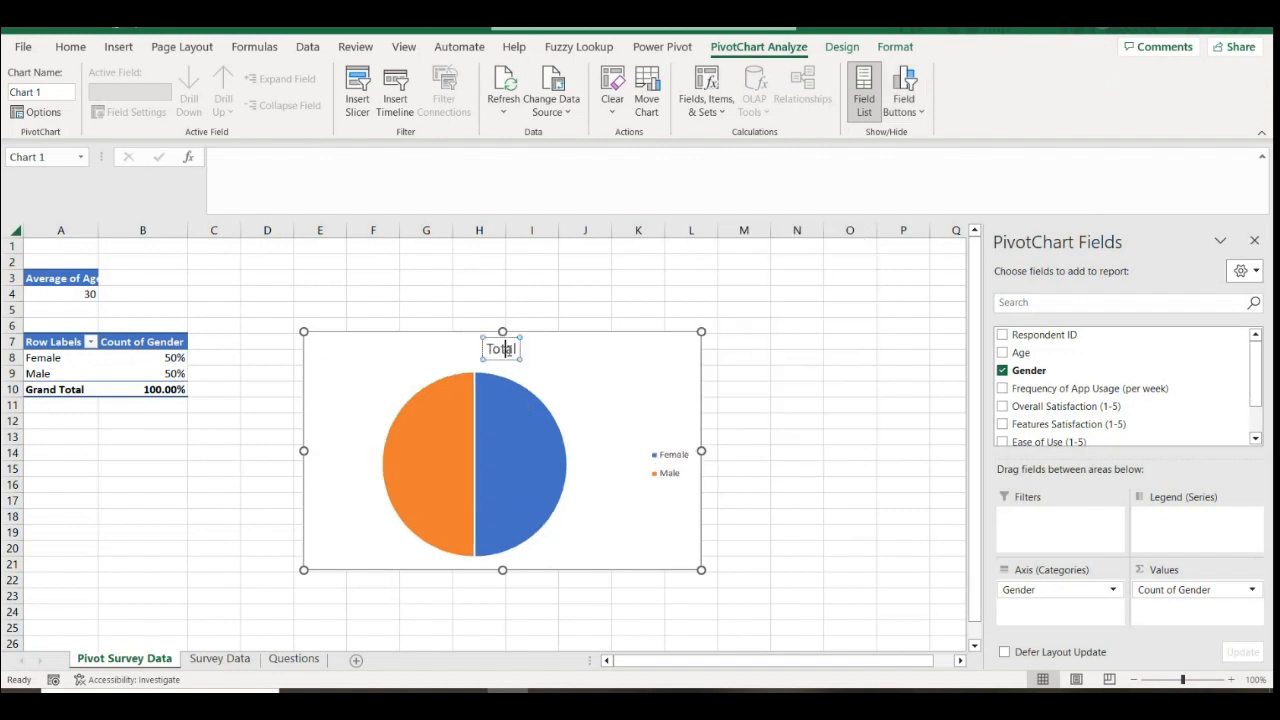
pyautogui.doubleClick(506, 348)
pyautogui.write('Gender Dist')
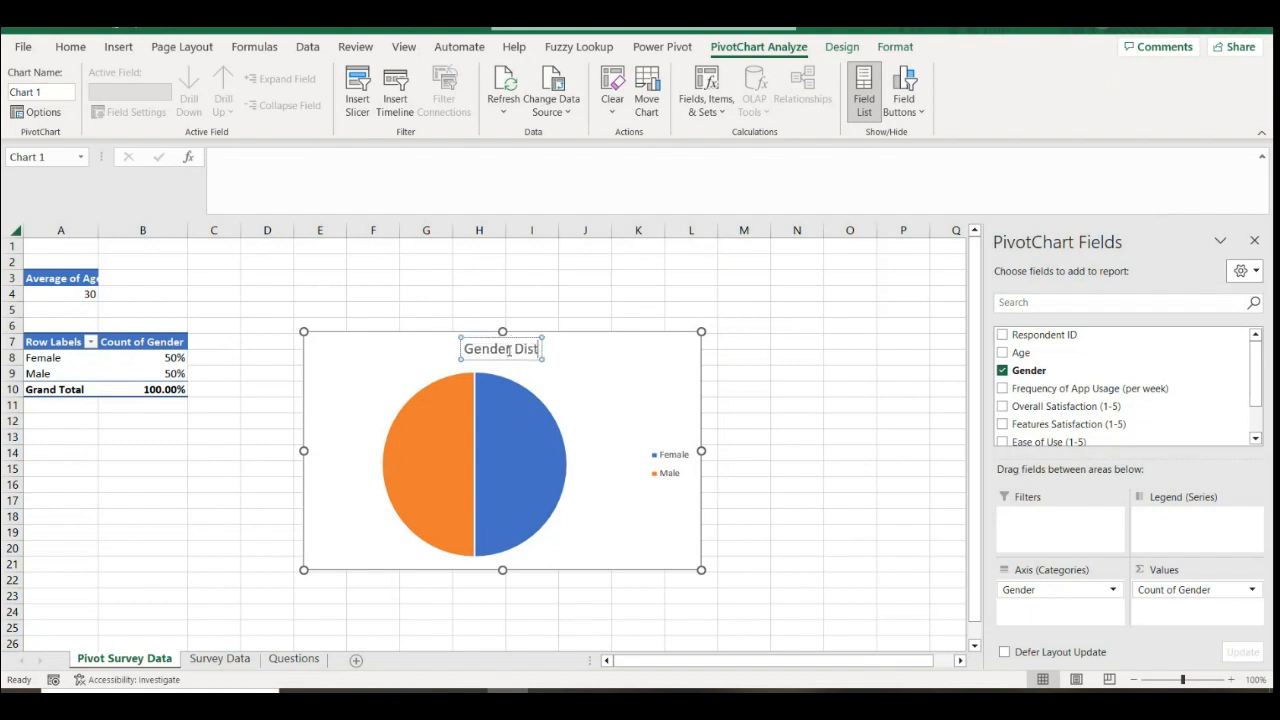
pyautogui.write('ribution')
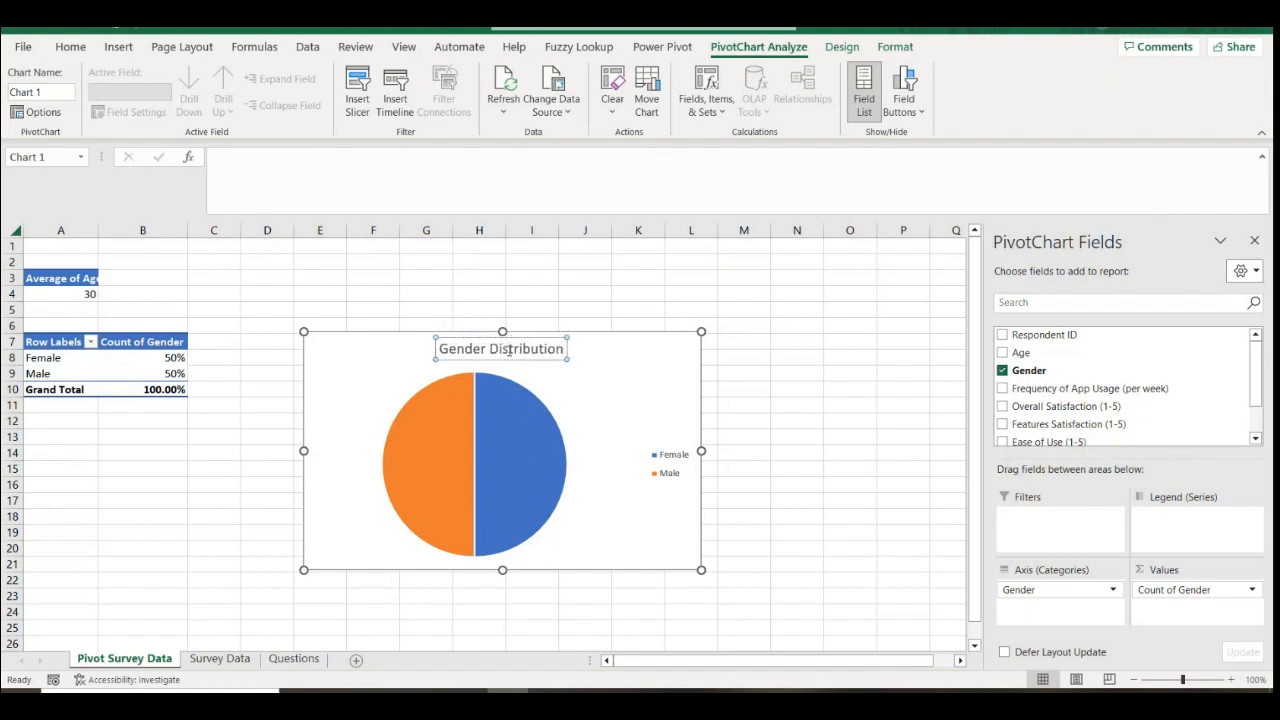
pyautogui.click(649, 334)
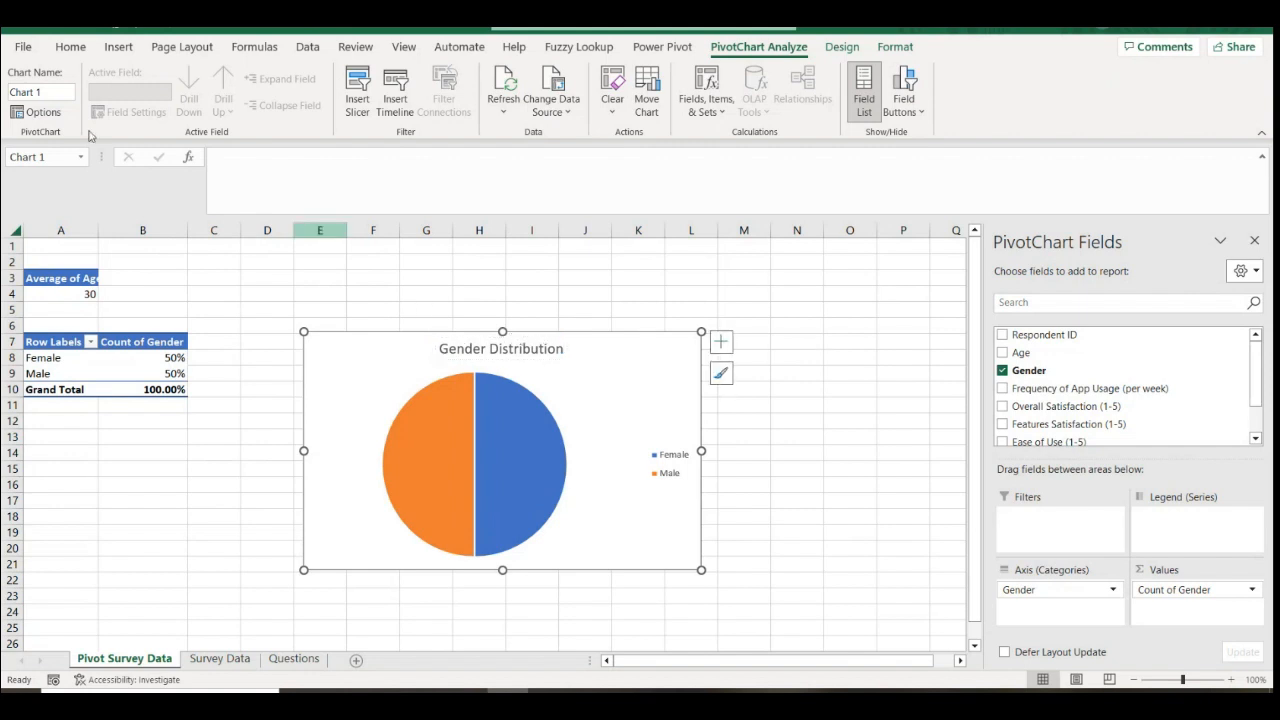
pyautogui.click(70, 46)
pyautogui.click(152, 104)
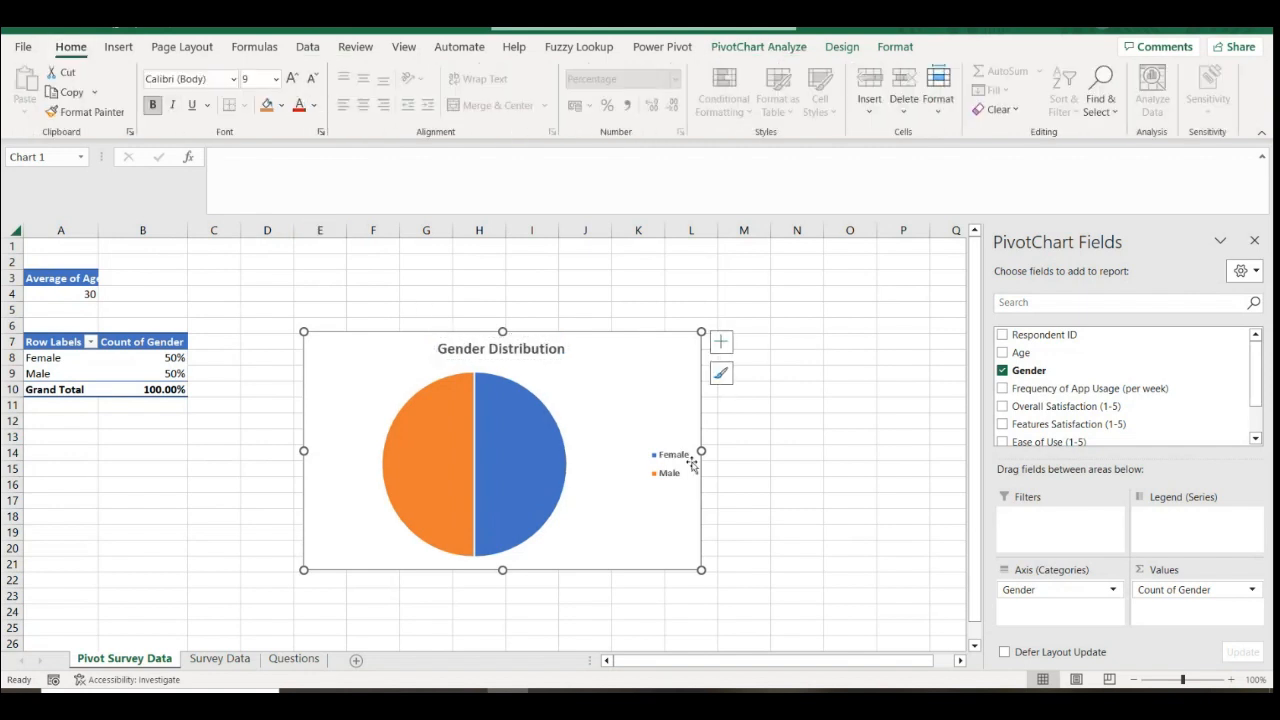
# Widen the Gender Distribution pie chart to the right
pyautogui.moveTo(704, 568); pyautogui.dragTo(756, 571)
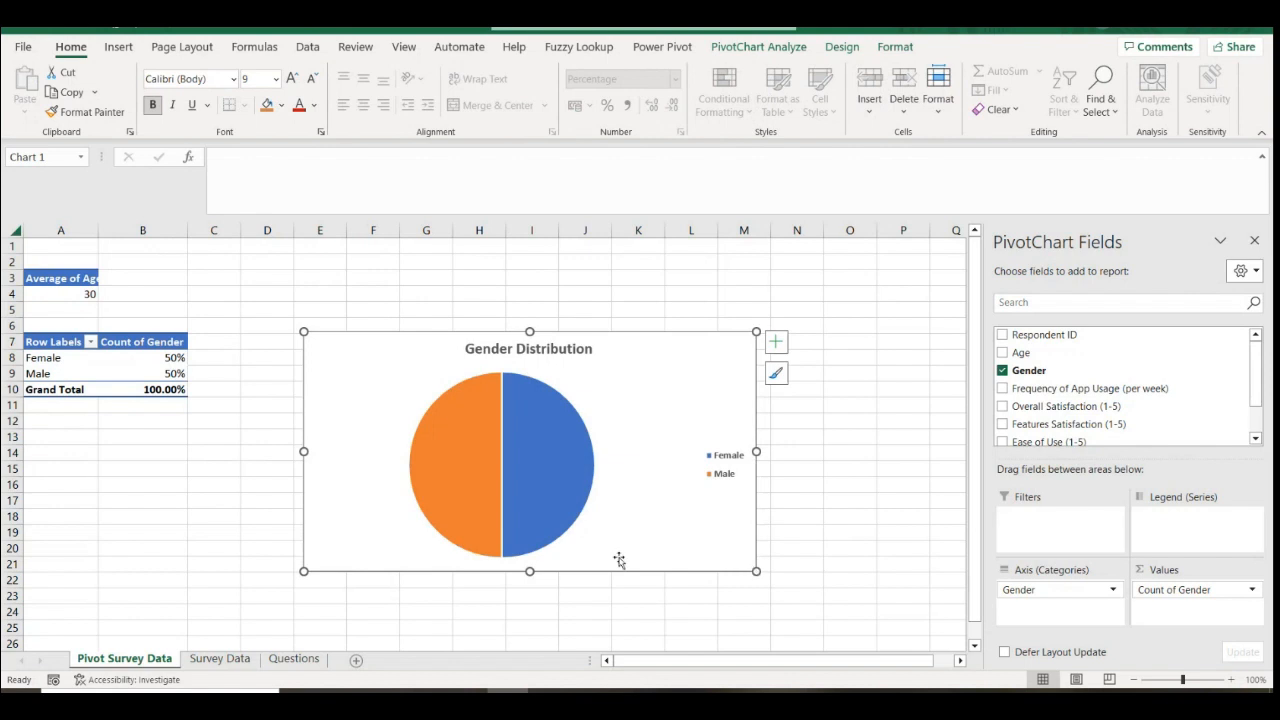
pyautogui.moveTo(466, 700)
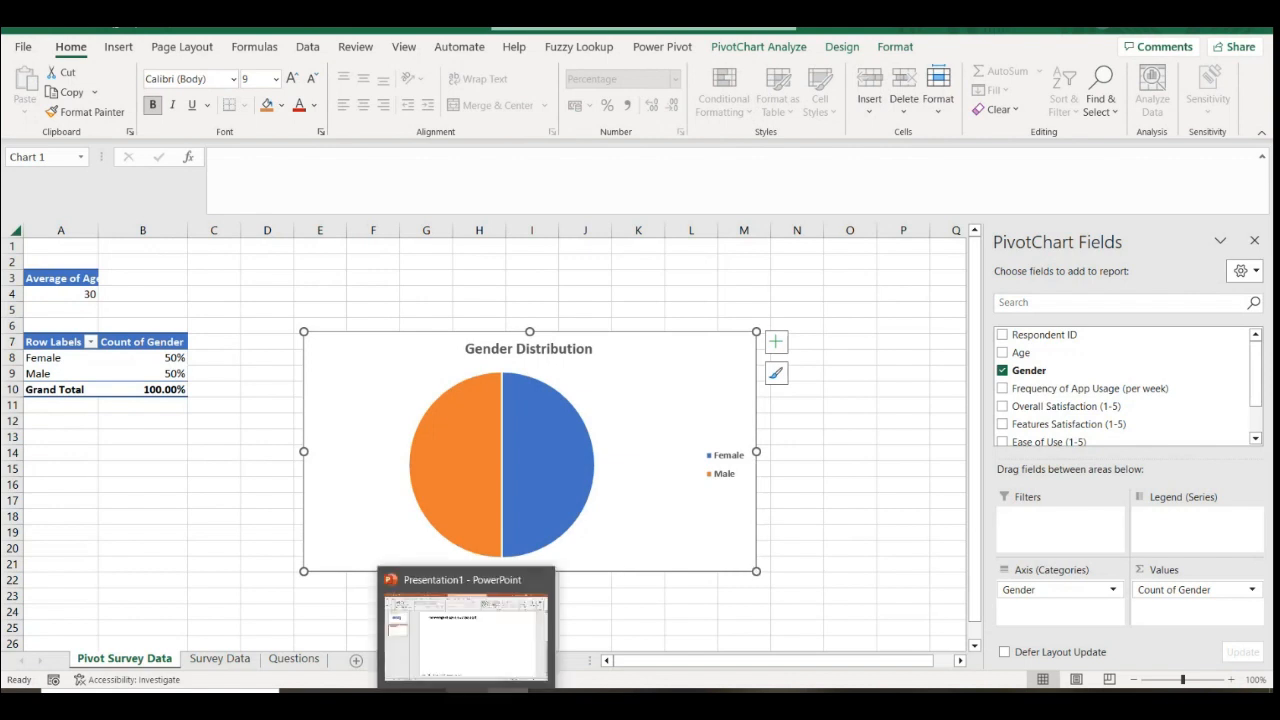
pyautogui.click(478, 632)
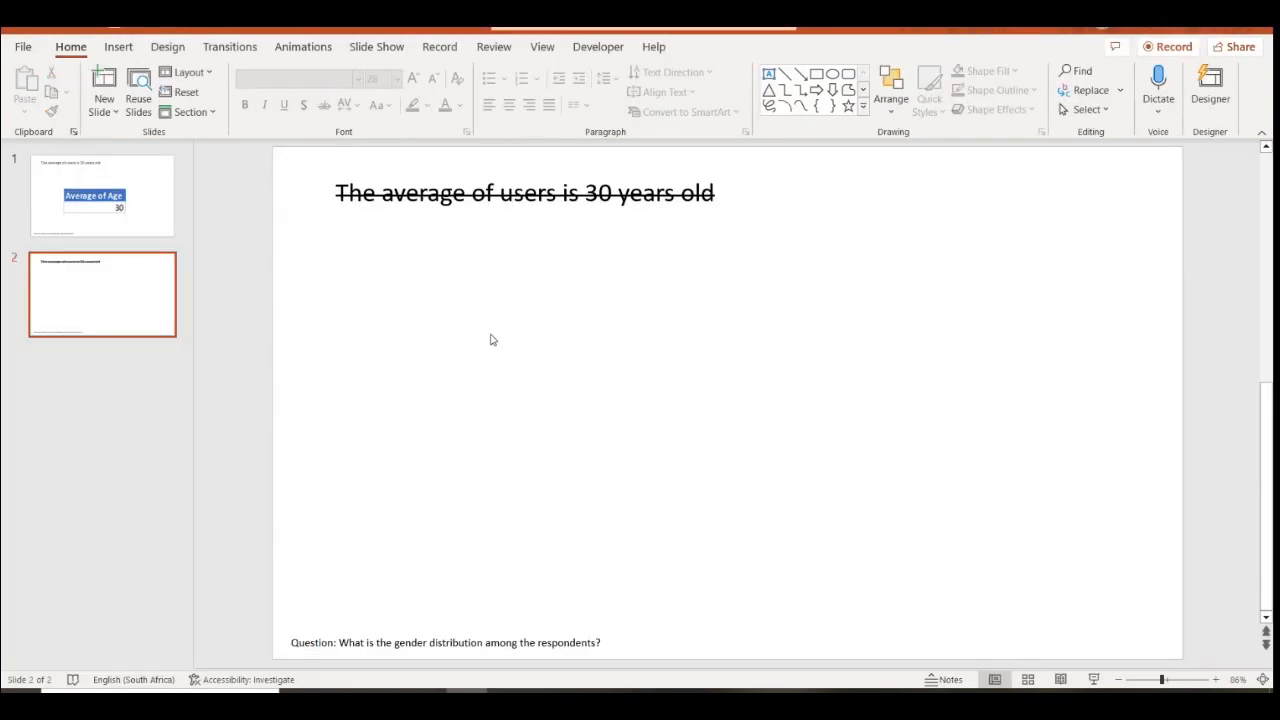
# Insert a sample-data pie chart on slide 2 and shrink it to a smaller size
pyautogui.click(120, 46)
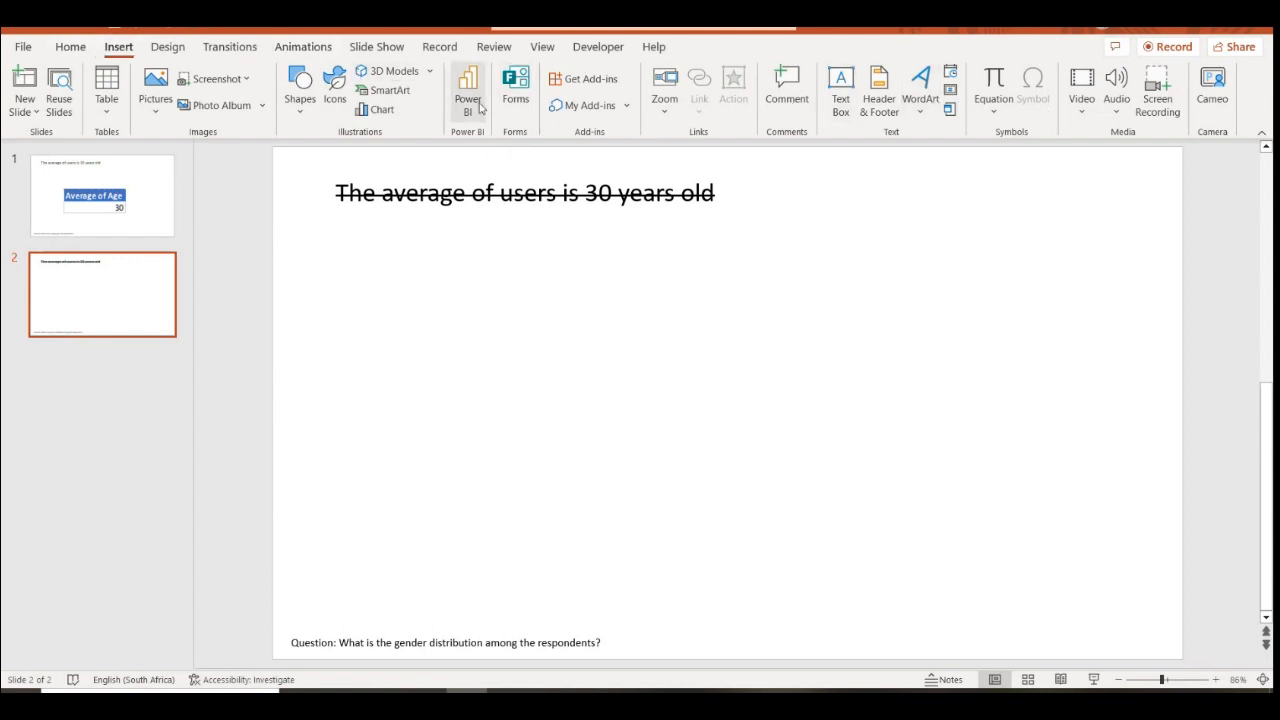
pyautogui.click(383, 112)
pyautogui.click(422, 235)
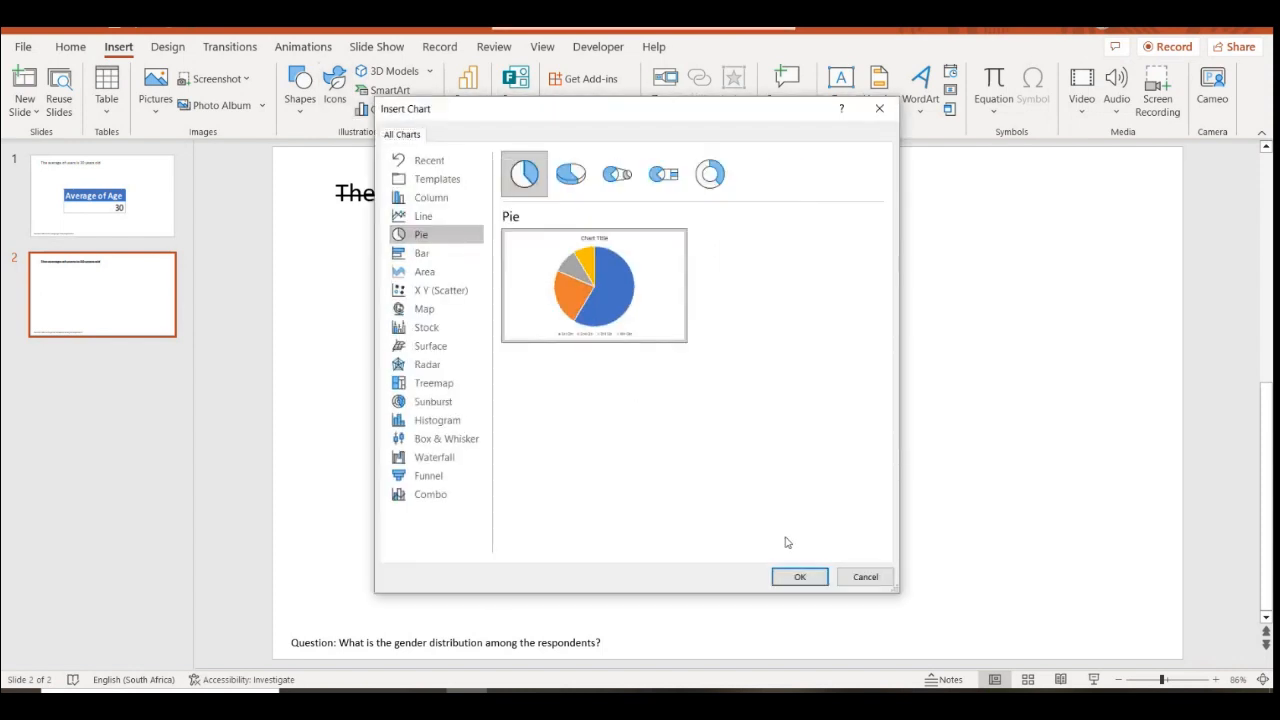
pyautogui.click(810, 580)
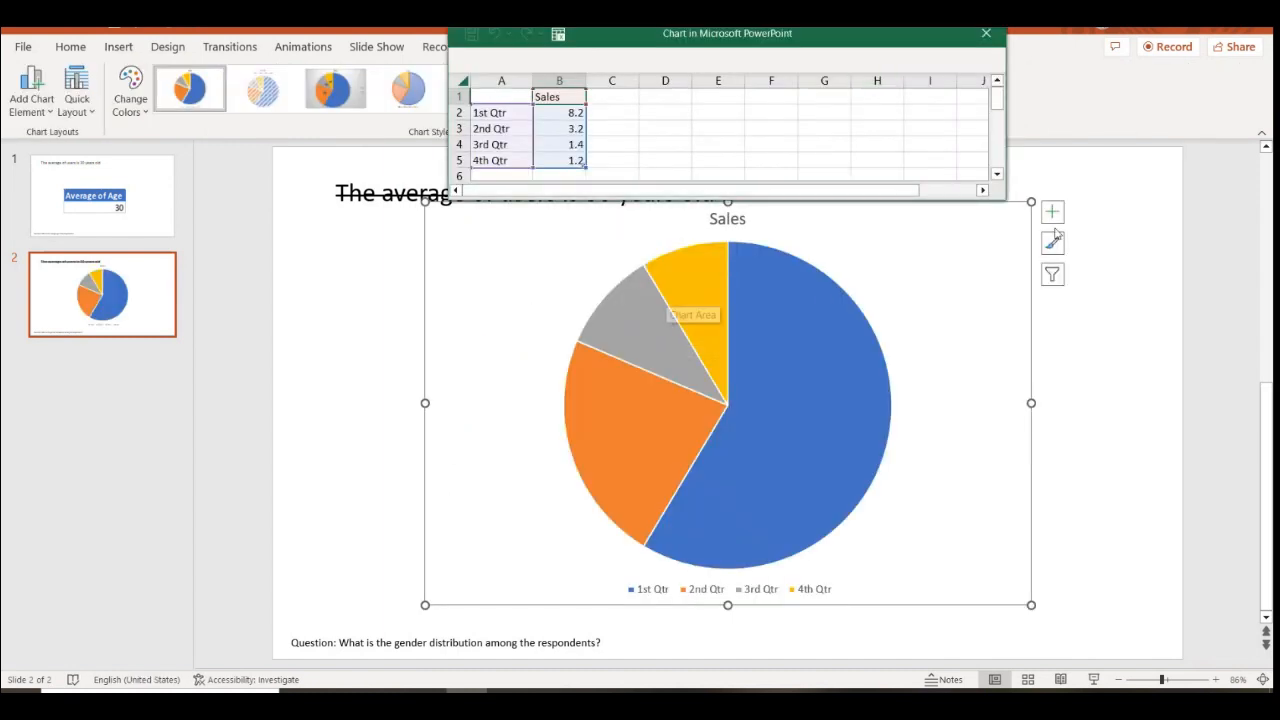
pyautogui.moveTo(1030, 203); pyautogui.dragTo(888, 322)
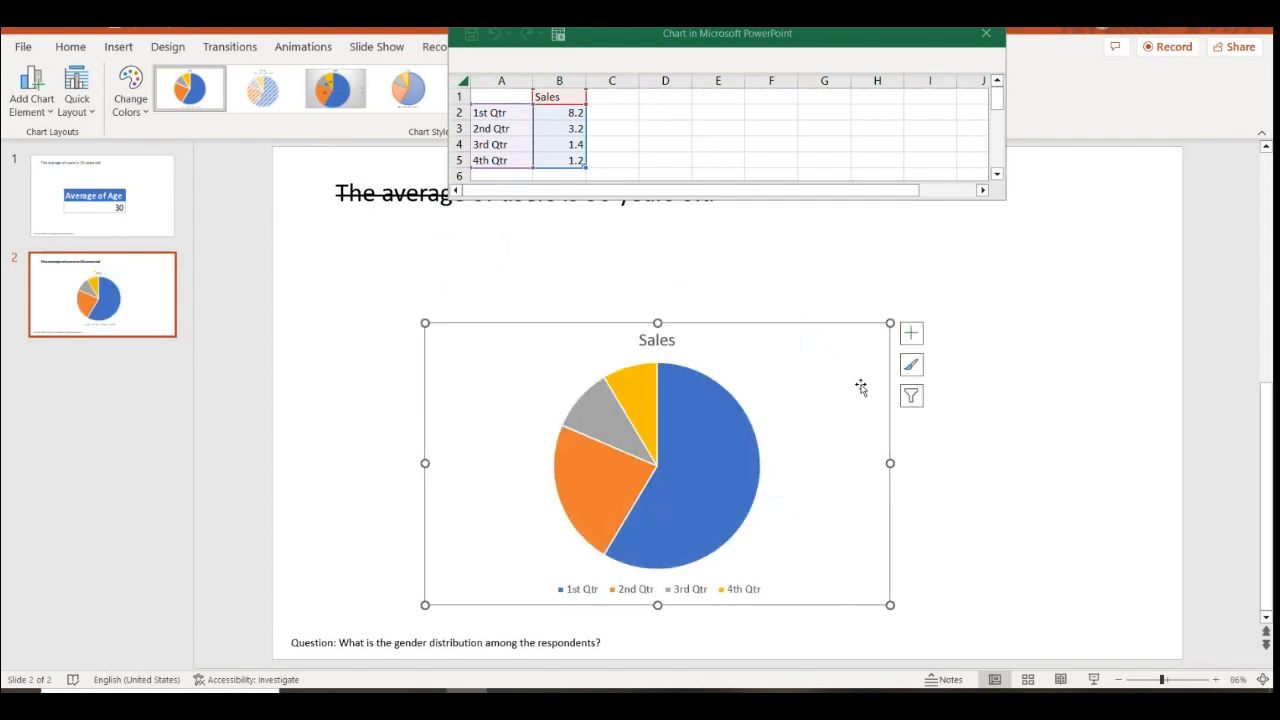
pyautogui.click(822, 328)
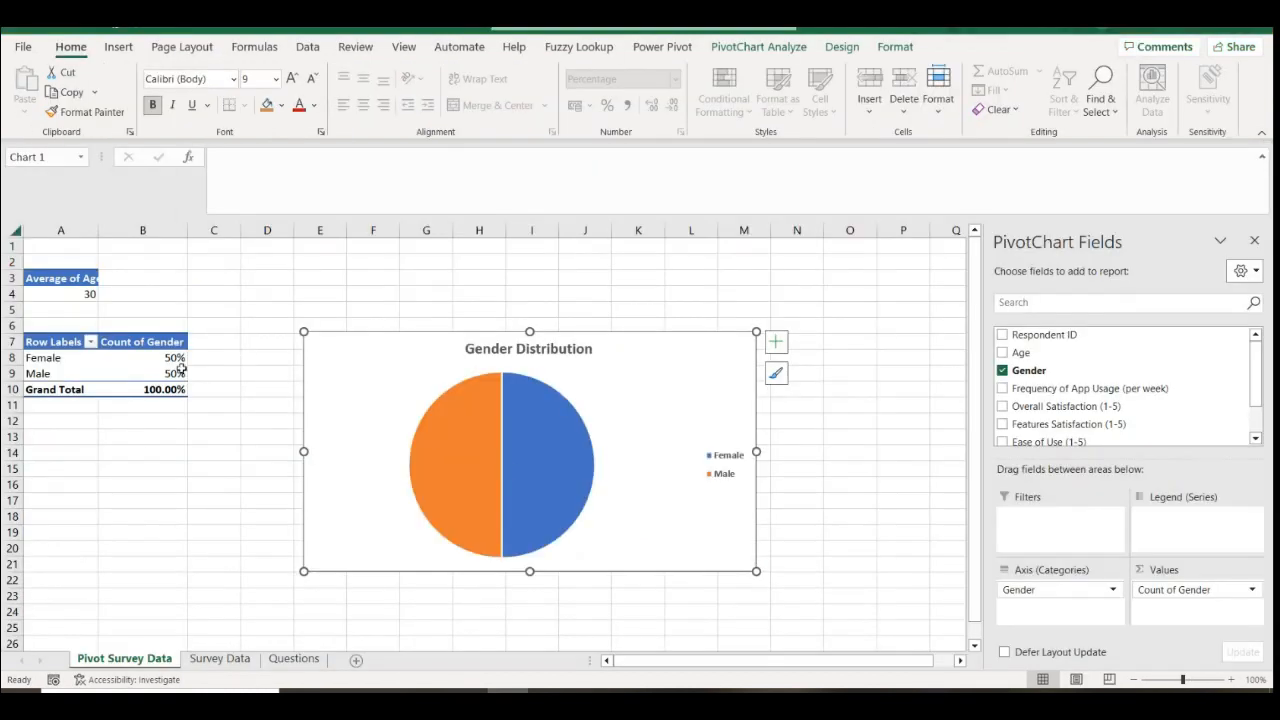
pyautogui.click(140, 421)
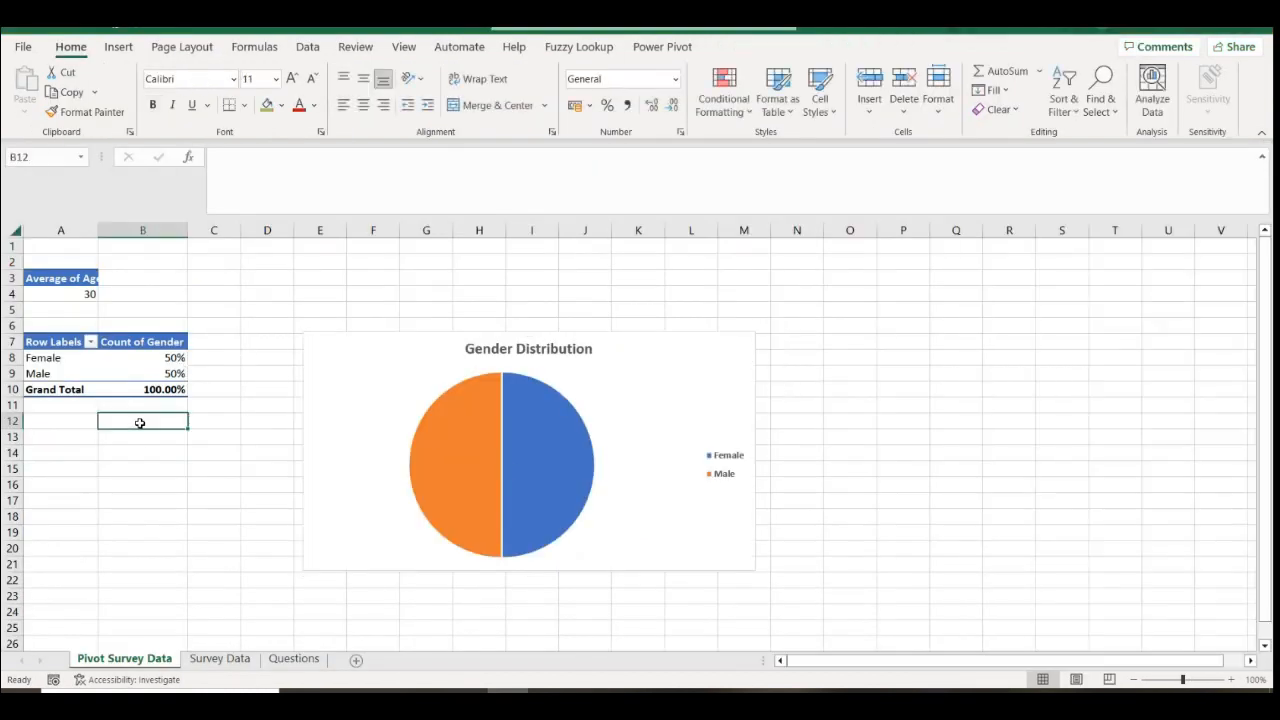
# Add white 50% data labels to the Gender Distribution pie and select the Female and Male rows
pyautogui.click(624, 371)
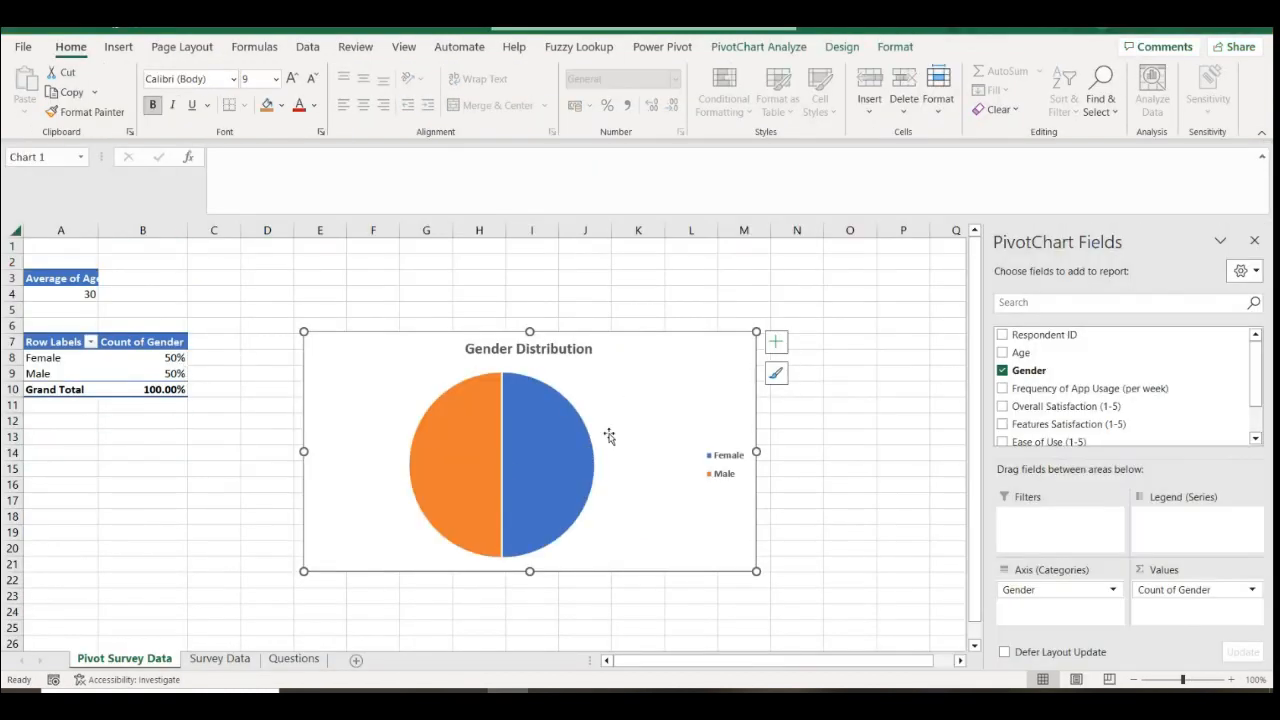
pyautogui.click(775, 343)
pyautogui.click(812, 379)
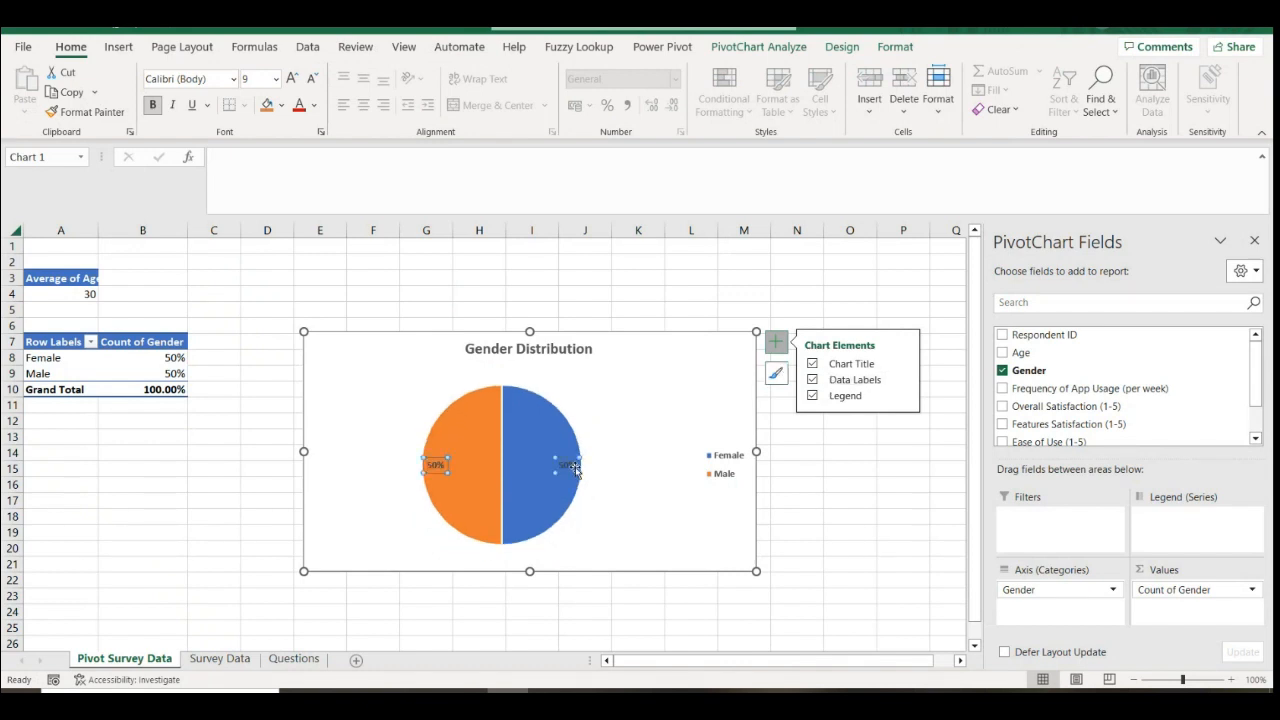
pyautogui.click(313, 105)
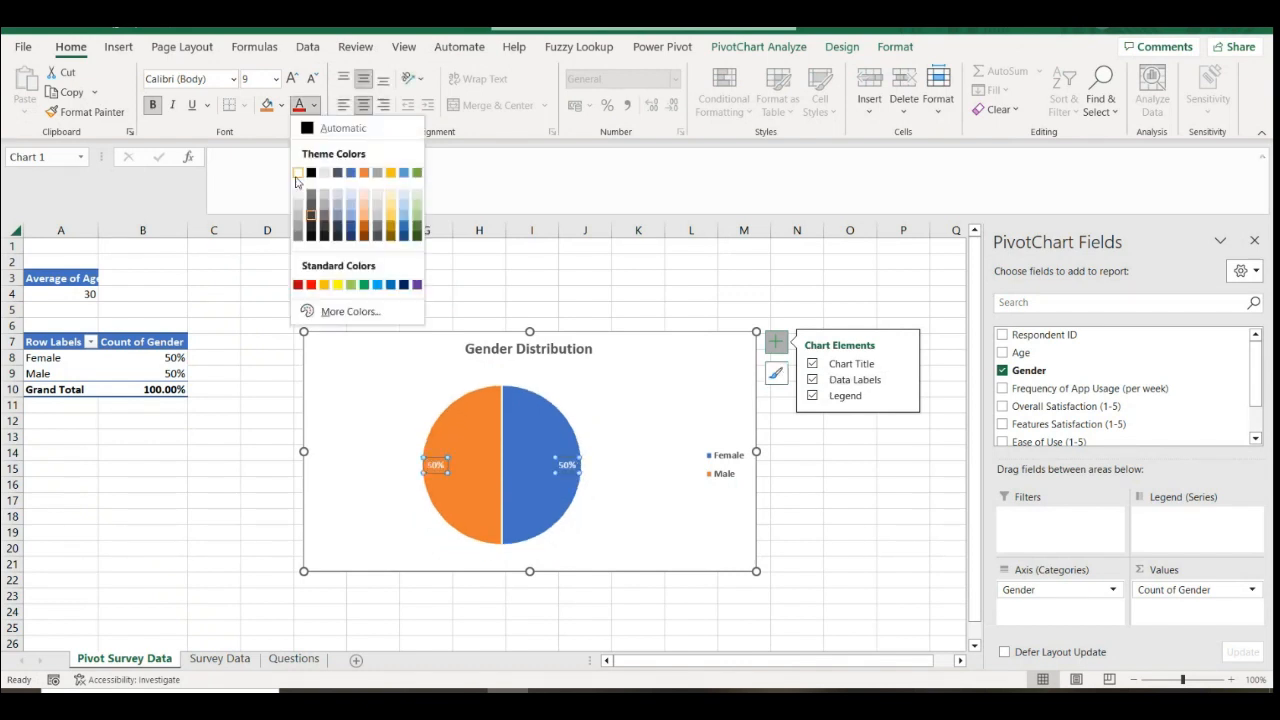
pyautogui.click(302, 177)
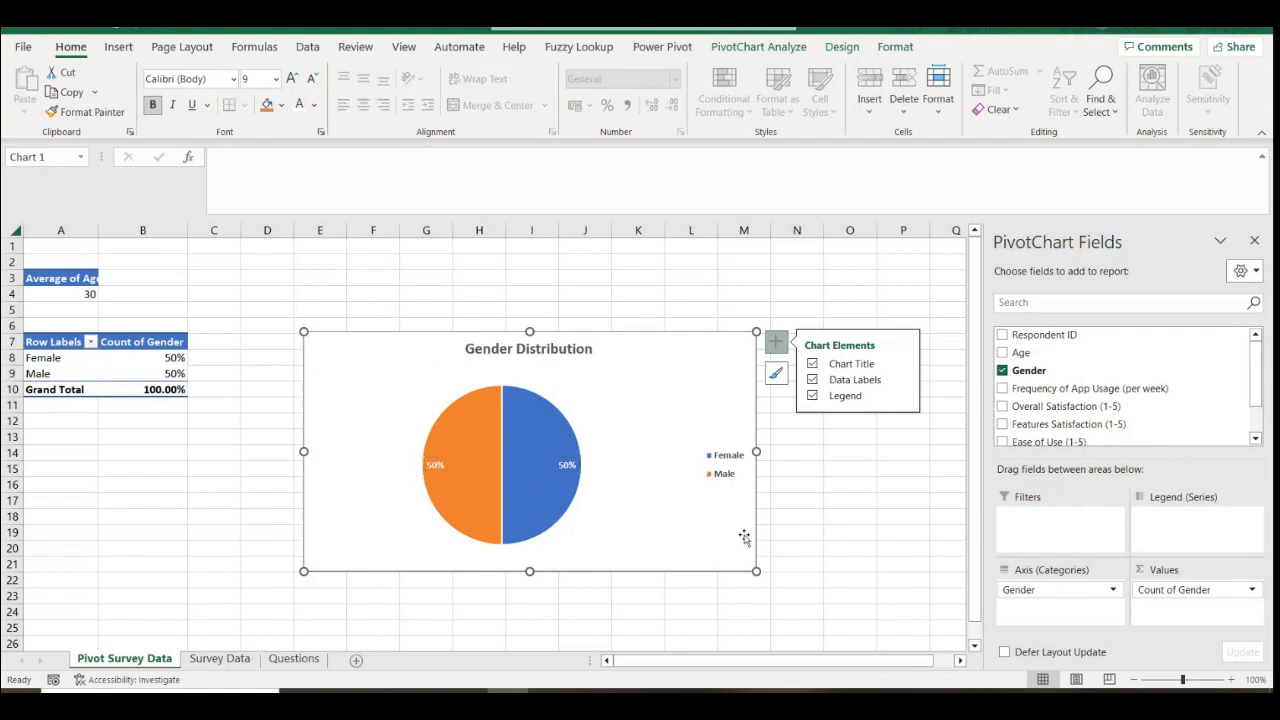
pyautogui.click(824, 505)
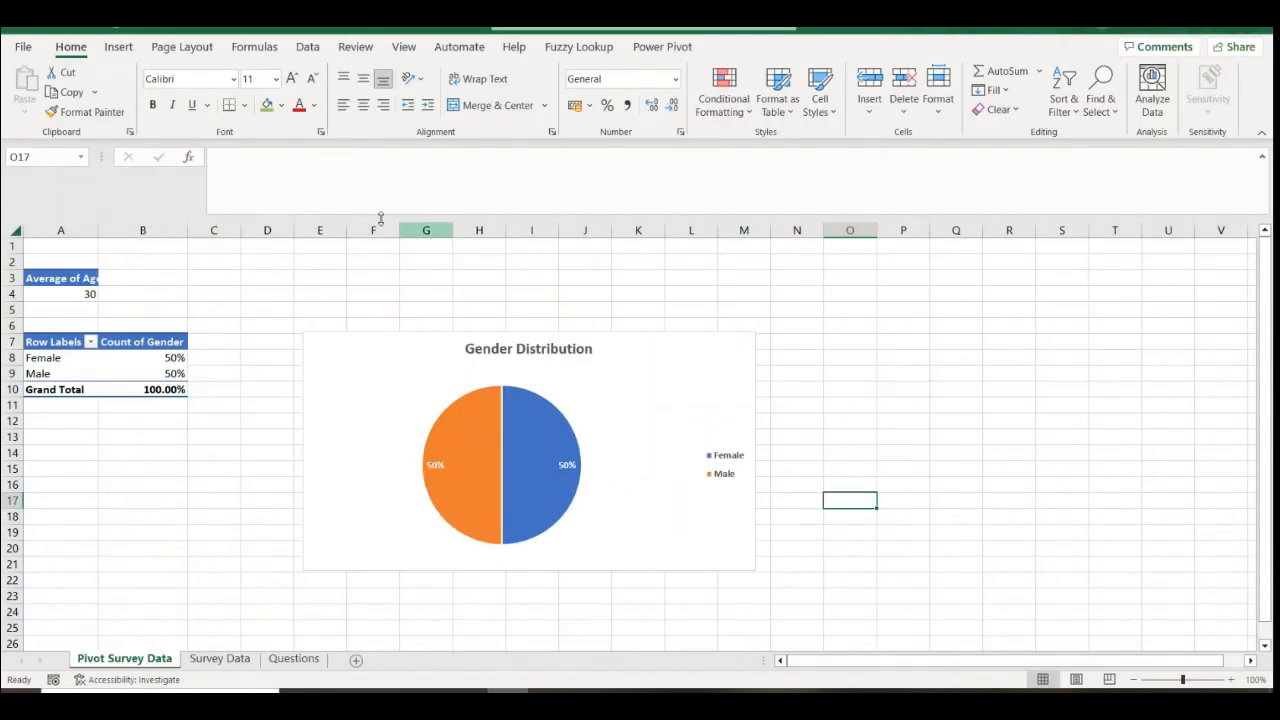
pyautogui.moveTo(47, 357); pyautogui.dragTo(160, 373)
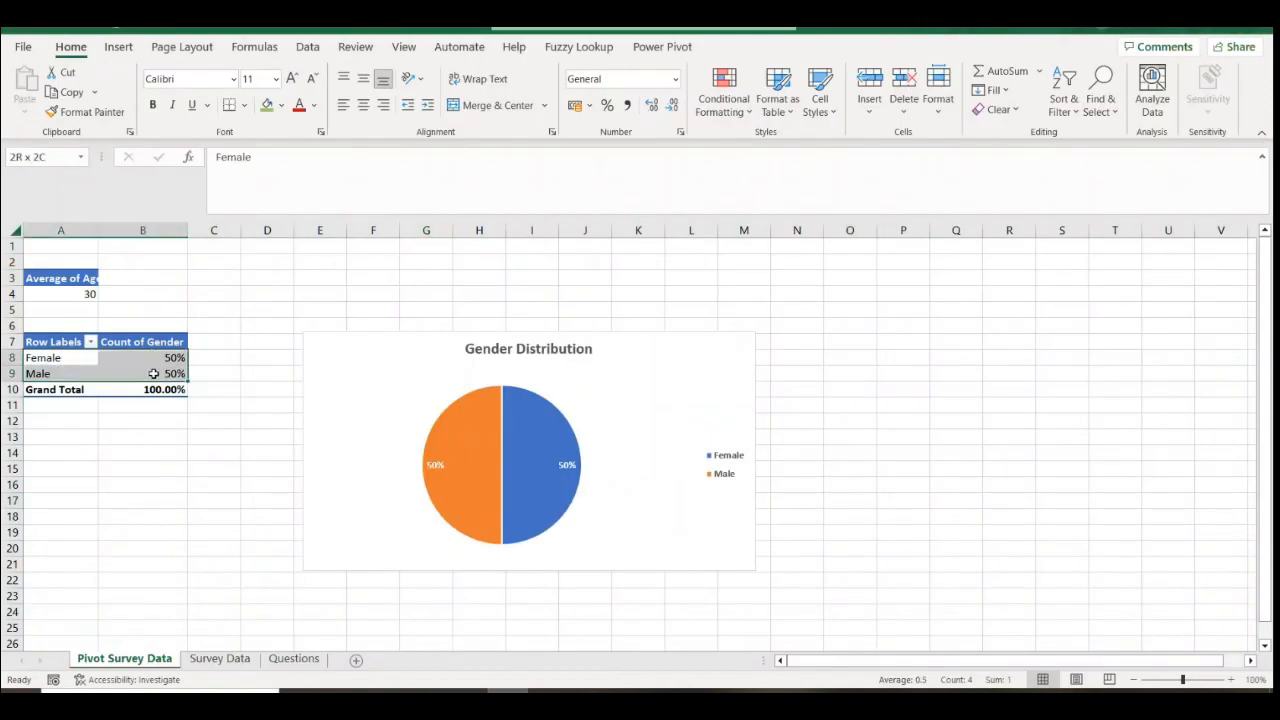
# Paste the Female and Male percentages into the chart data at A2 and clear the leftover quarter rows
pyautogui.hotkey('ctrl', 'c')
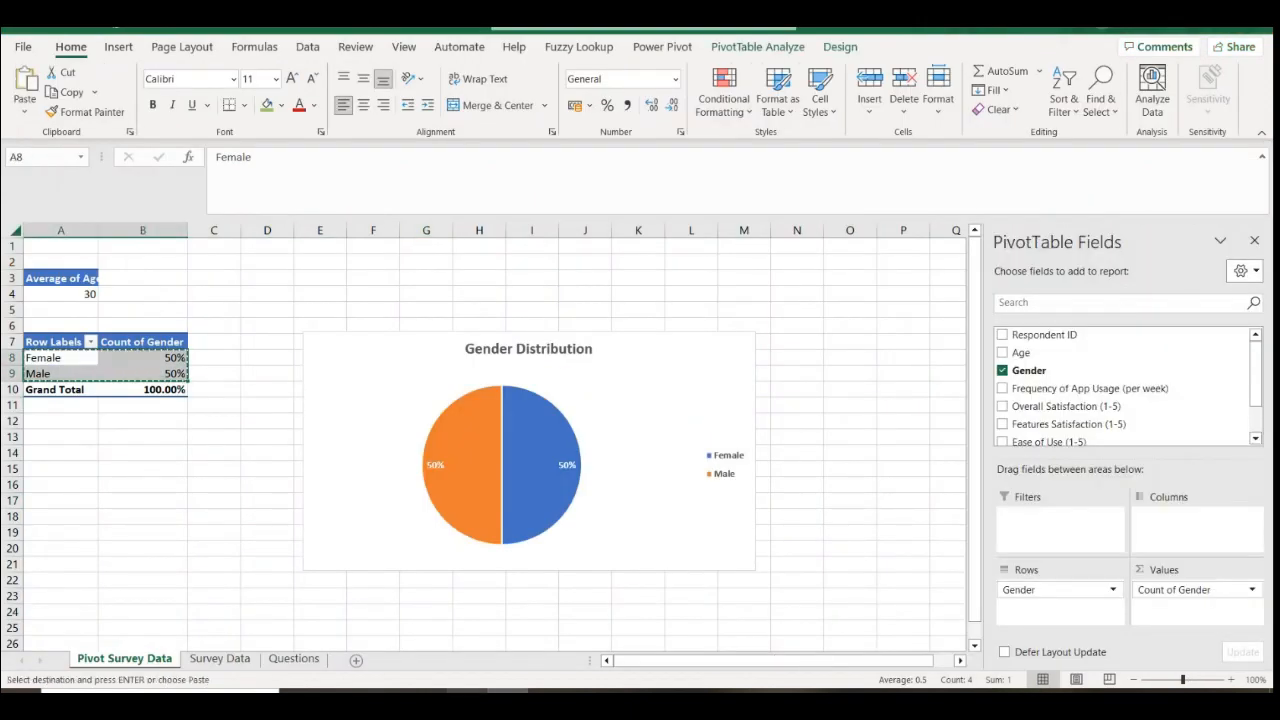
pyautogui.click(468, 690)
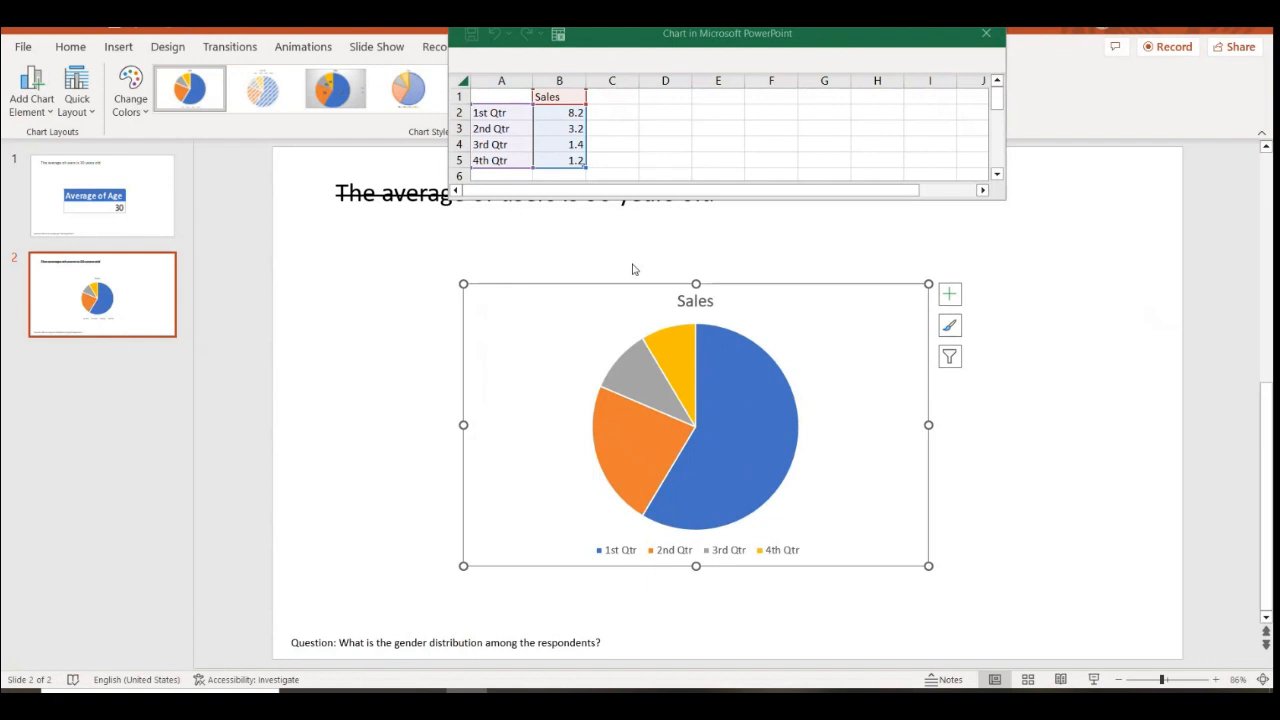
pyautogui.rightClick(500, 115)
pyautogui.click(535, 224)
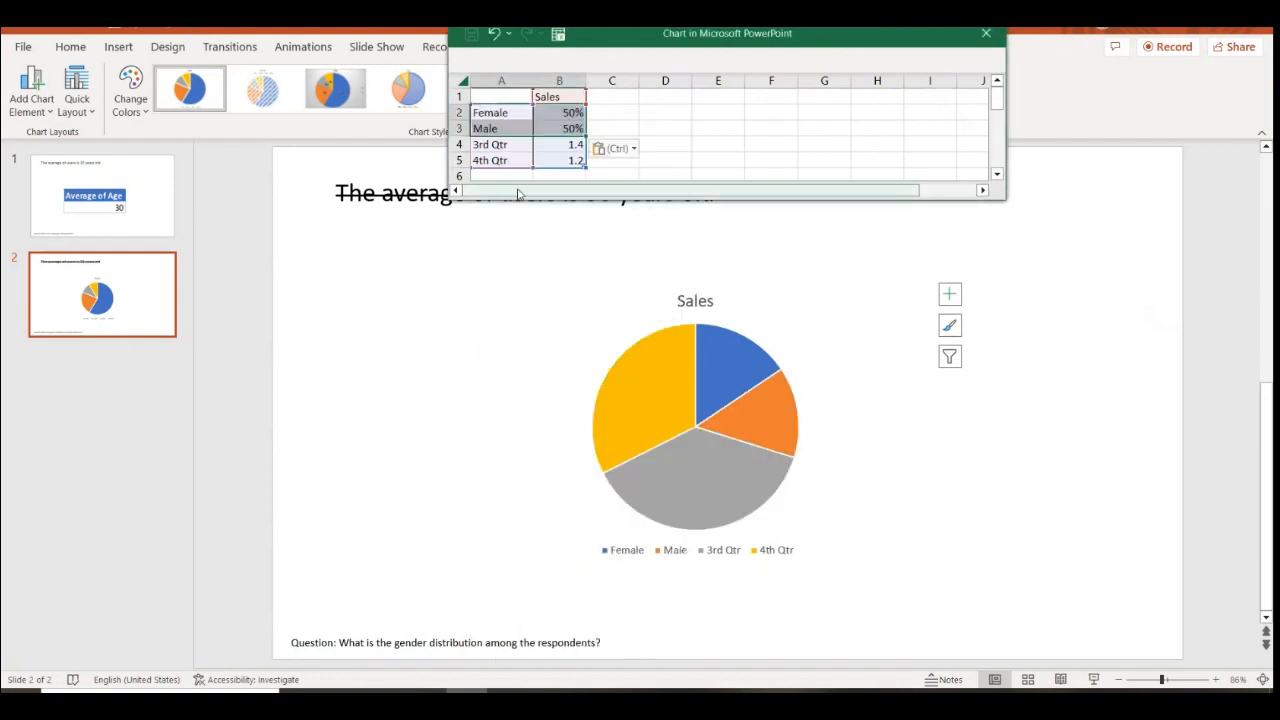
pyautogui.moveTo(489, 144); pyautogui.dragTo(559, 160)
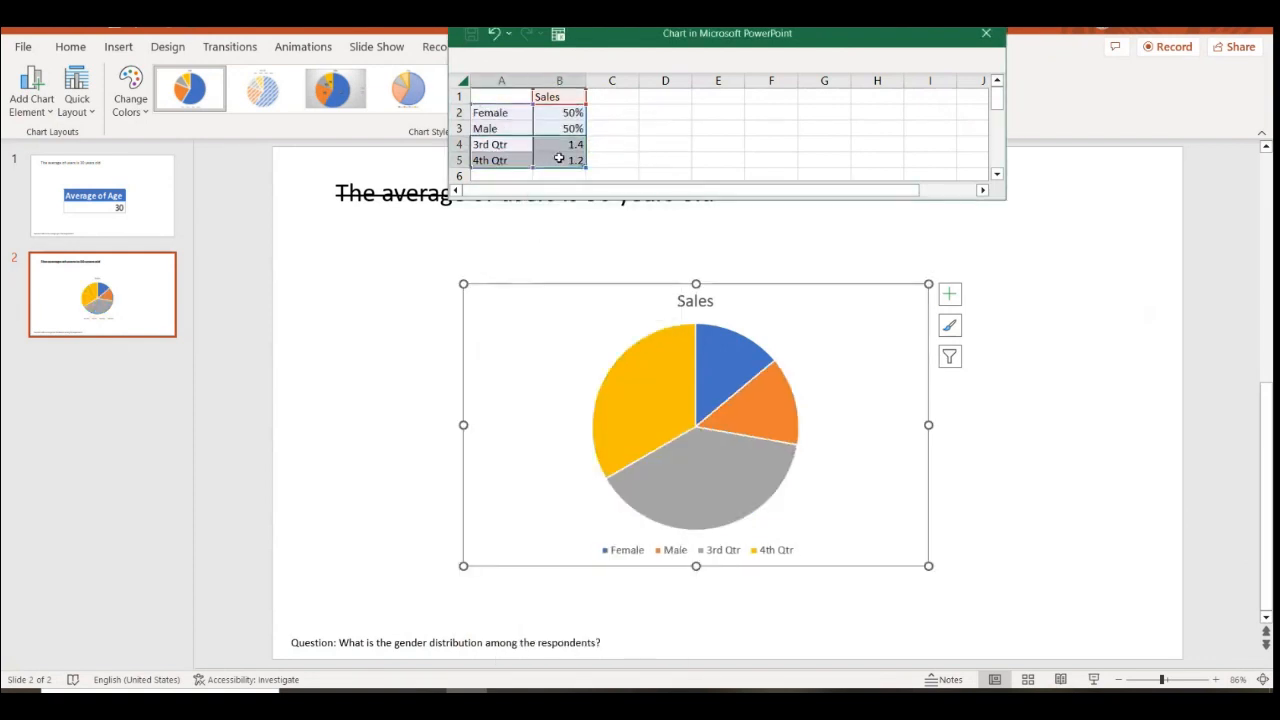
pyautogui.press('Delete')
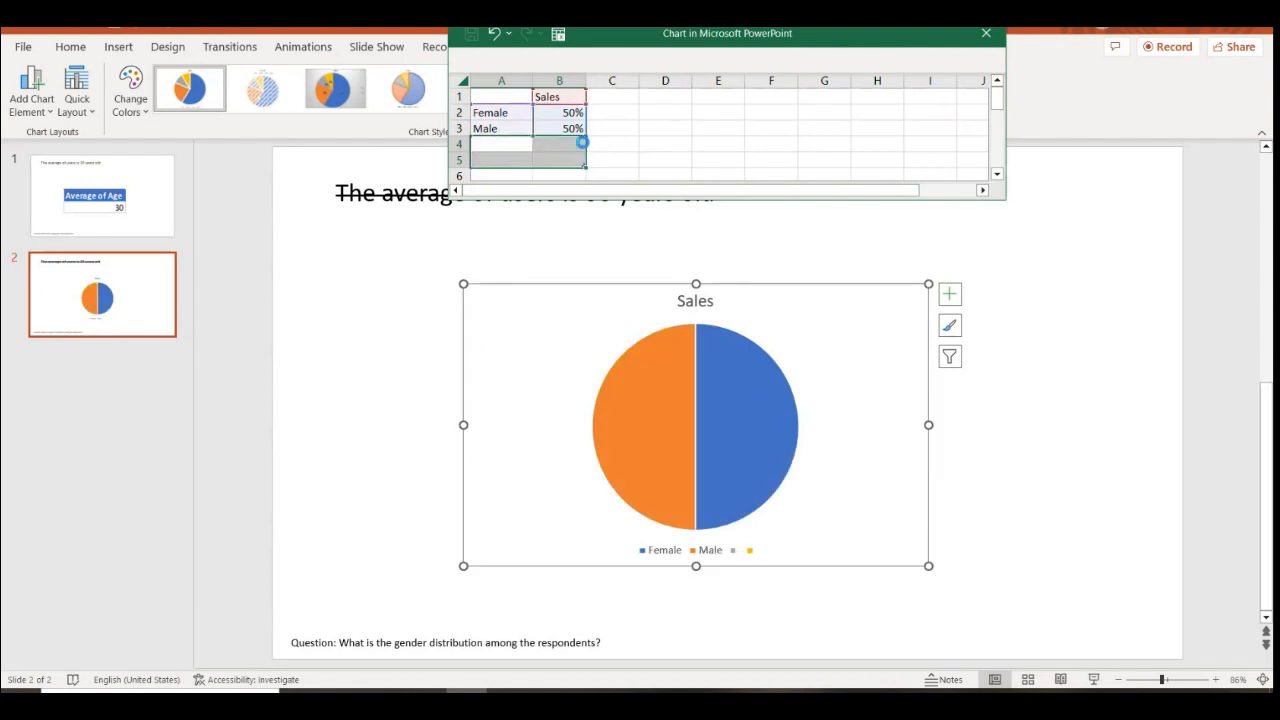
# Rename the series header in B1 from Sales to Gender Distribution
pyautogui.click(557, 96)
pyautogui.write('Gender Distribution')
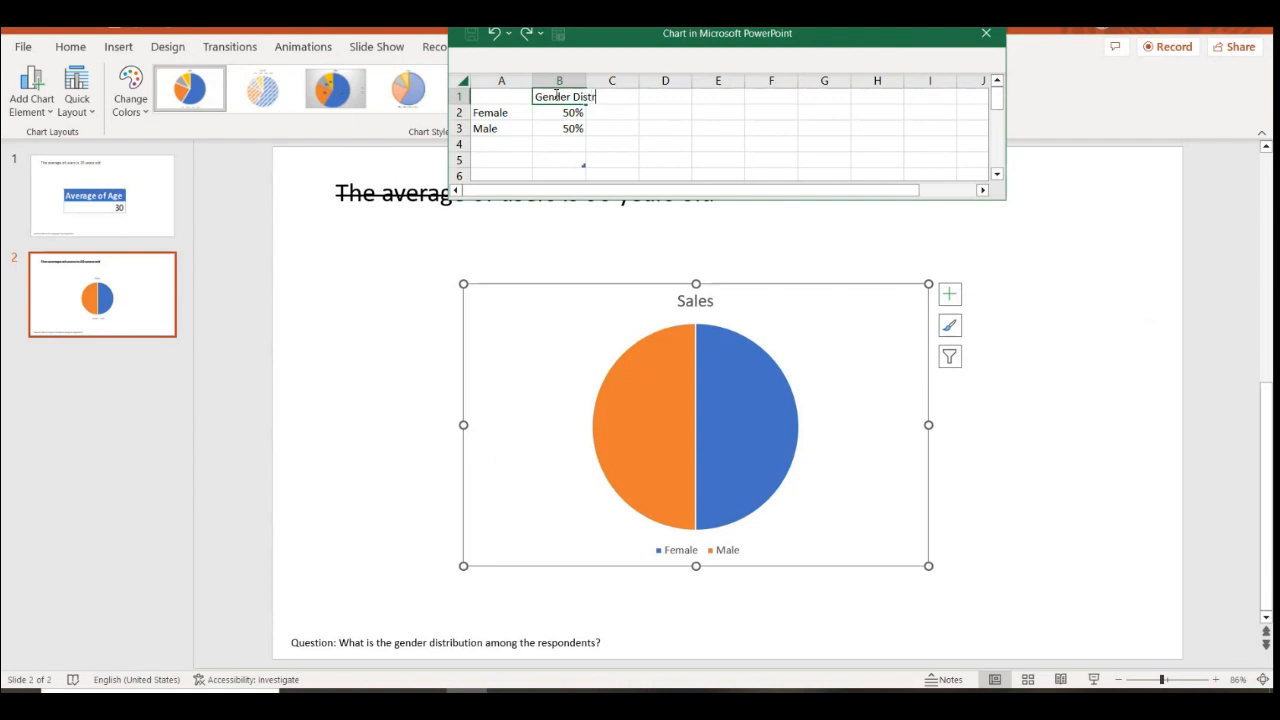
pyautogui.click(729, 134)
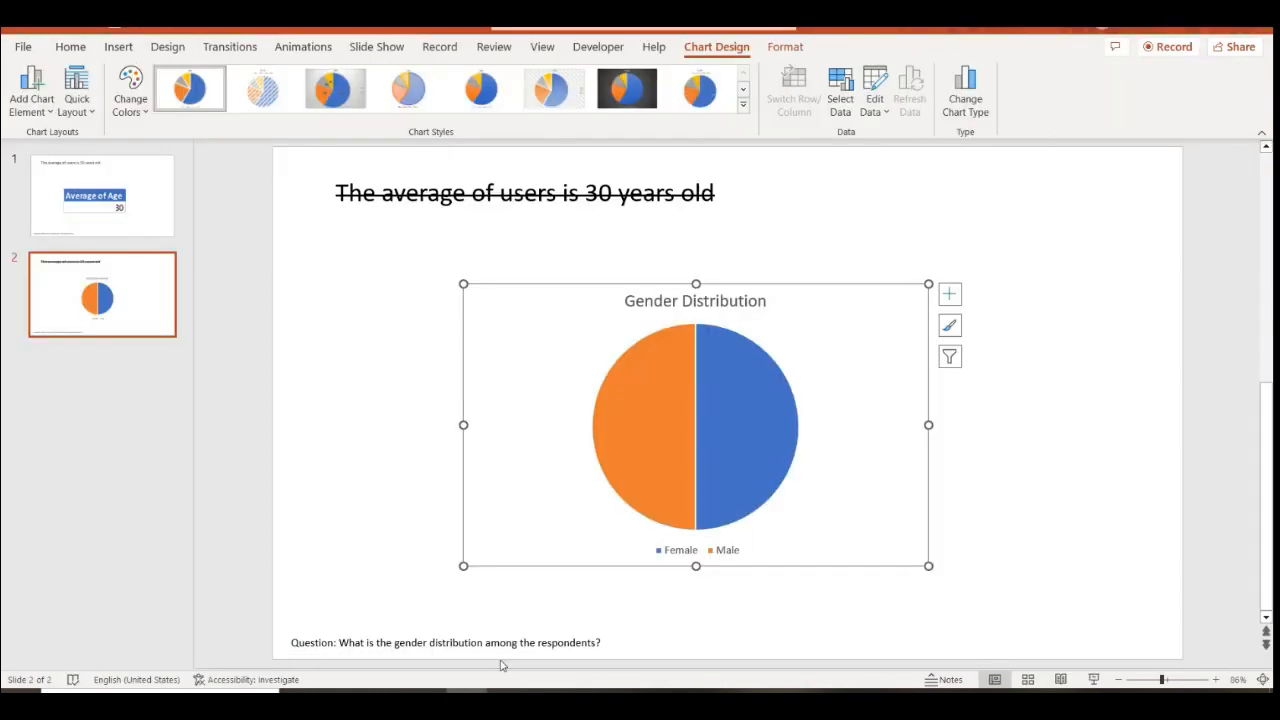
pyautogui.click(1043, 390)
pyautogui.click(847, 393)
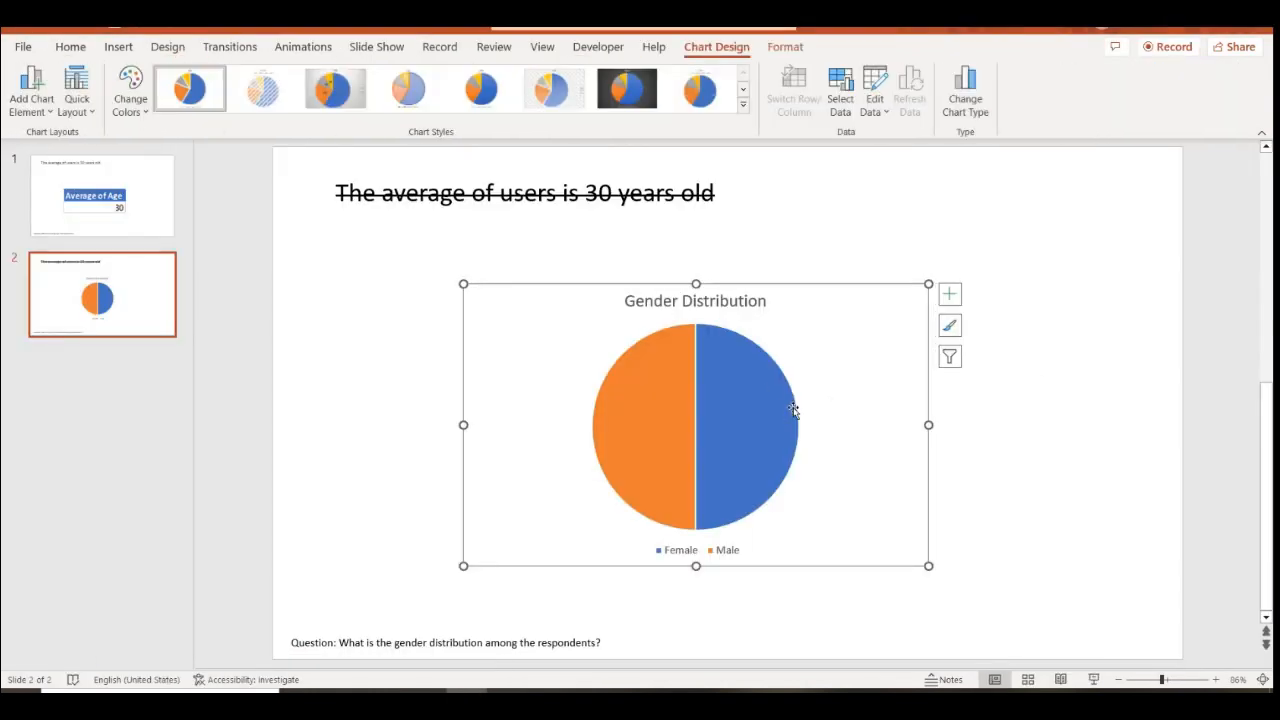
pyautogui.rightClick(844, 395)
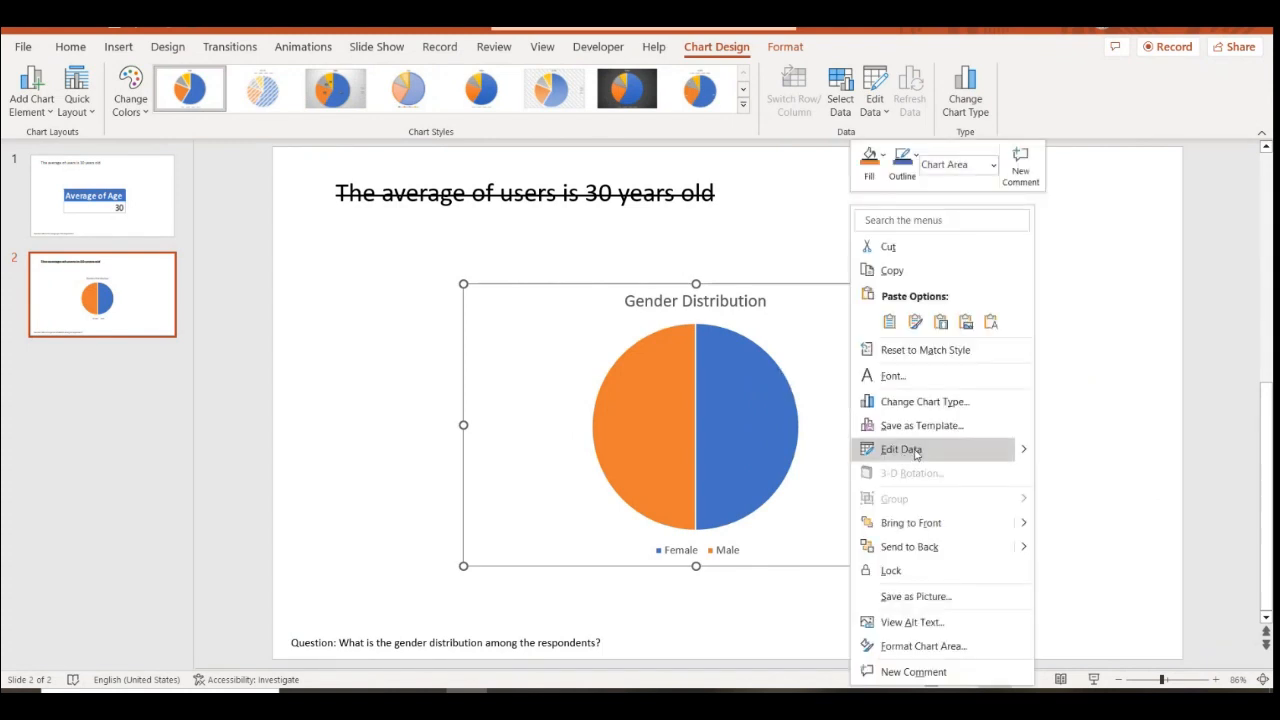
# Duplicate slide 2 and delete the placeholder pie chart from the new slide 3
pyautogui.click(1084, 421)
pyautogui.click(1057, 409)
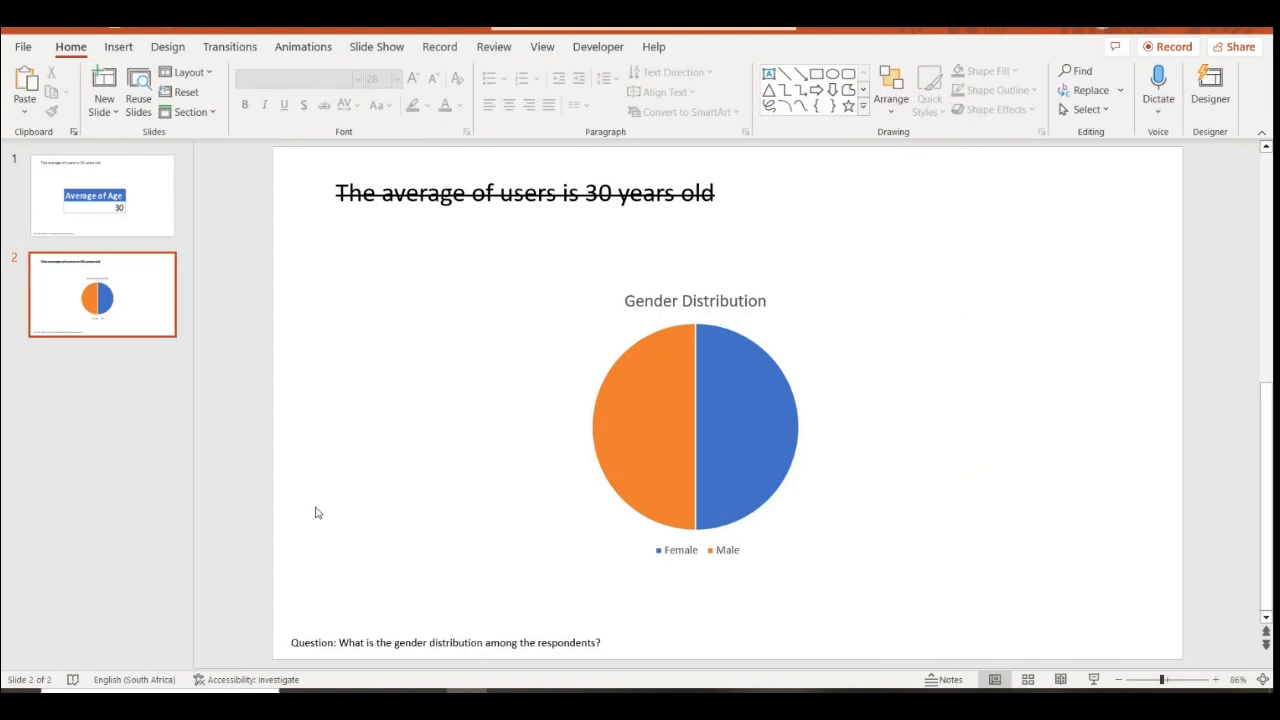
pyautogui.rightClick(143, 314)
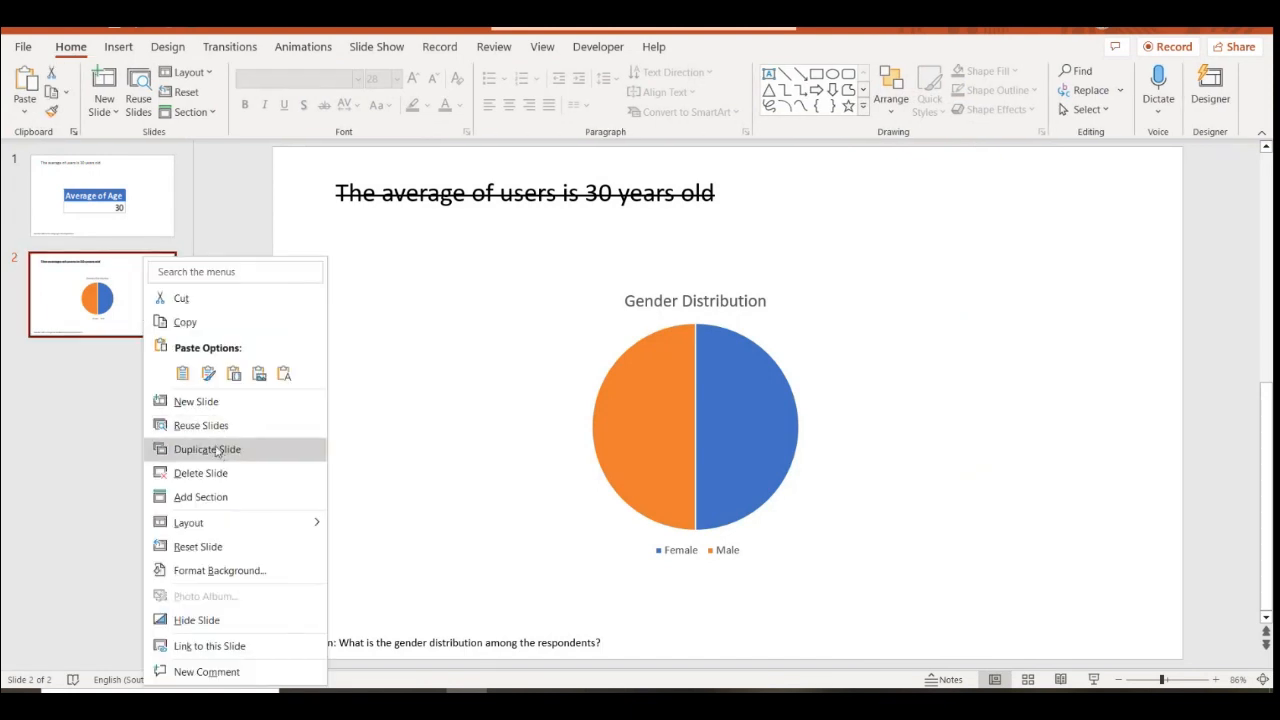
pyautogui.click(228, 450)
pyautogui.click(737, 372)
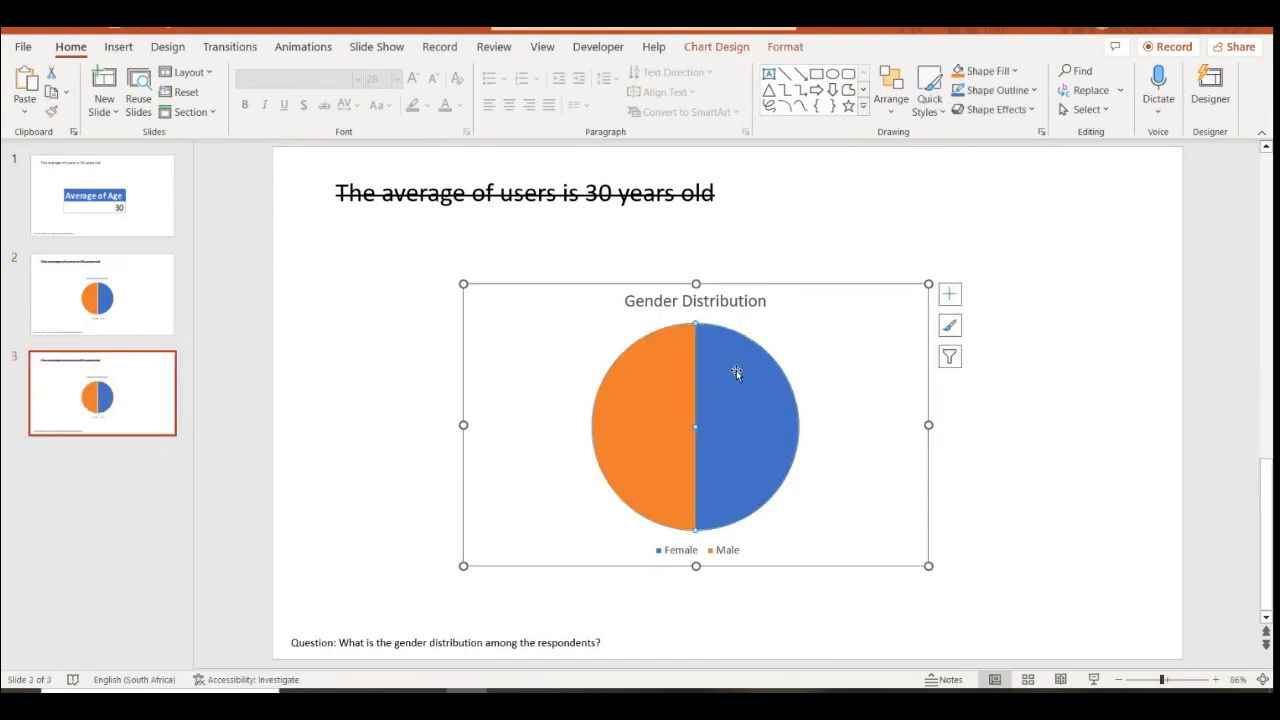
pyautogui.press('Delete')
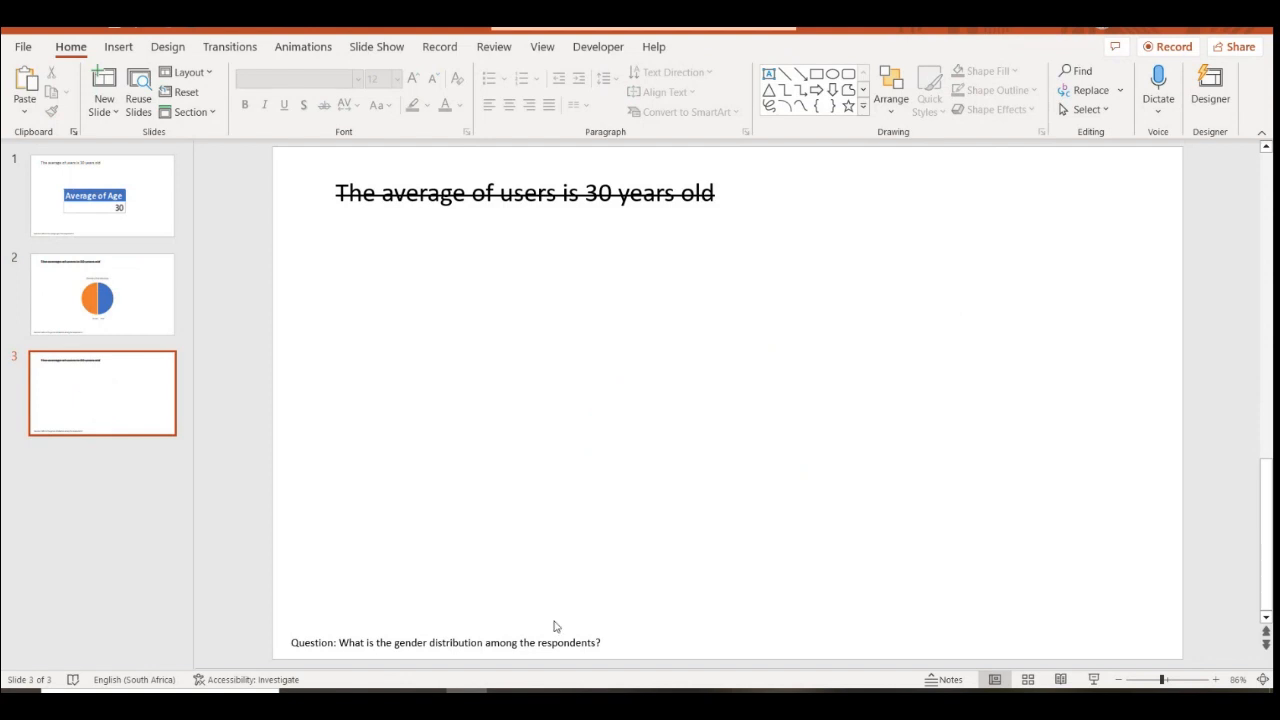
# Enlarge Excel's Gender Distribution pivot chart and paste it onto slide 3
pyautogui.hotkey('alt', 'Tab')
pyautogui.click(640, 360)
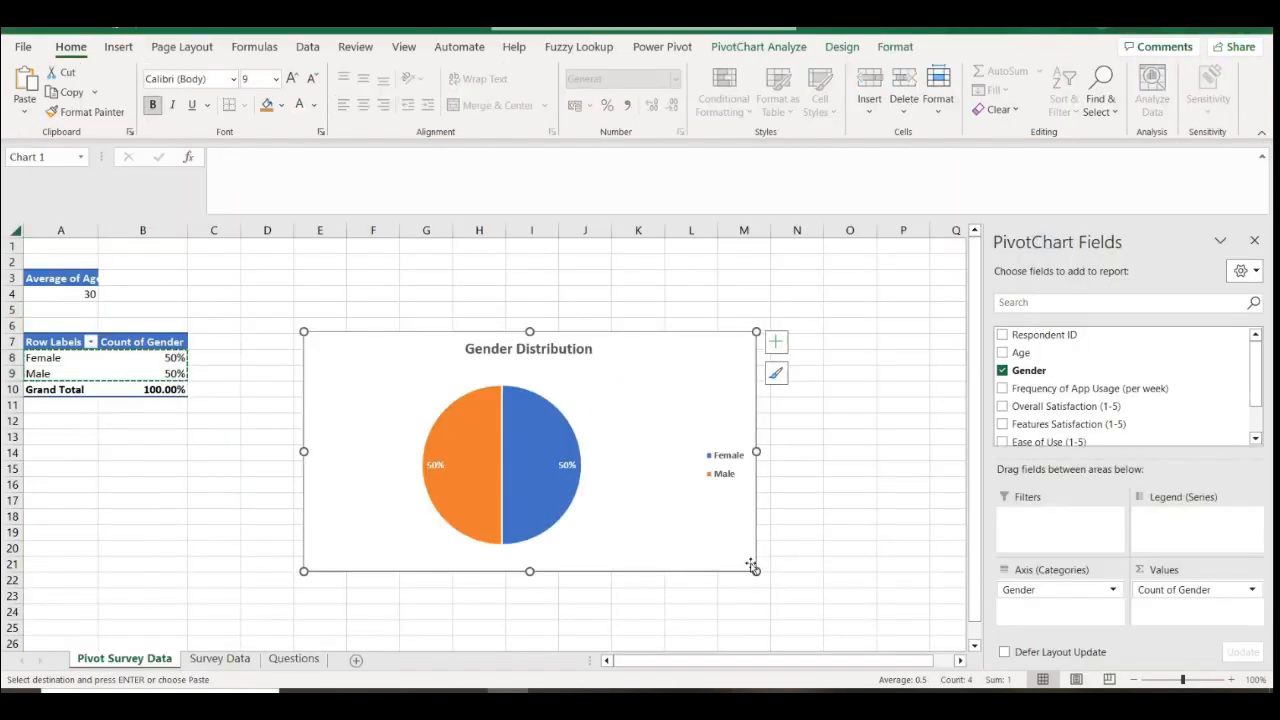
pyautogui.moveTo(754, 567); pyautogui.dragTo(840, 588)
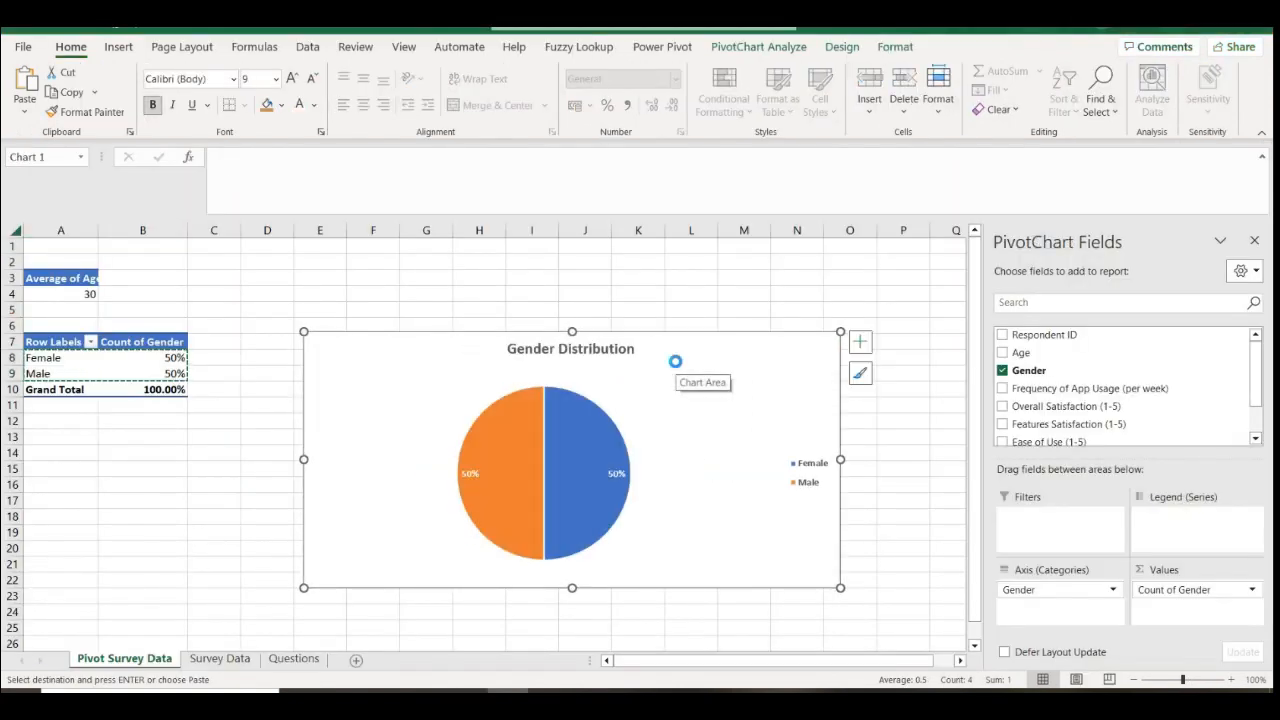
pyautogui.hotkey('alt', 'Tab')
pyautogui.hotkey('ctrl', 'v')
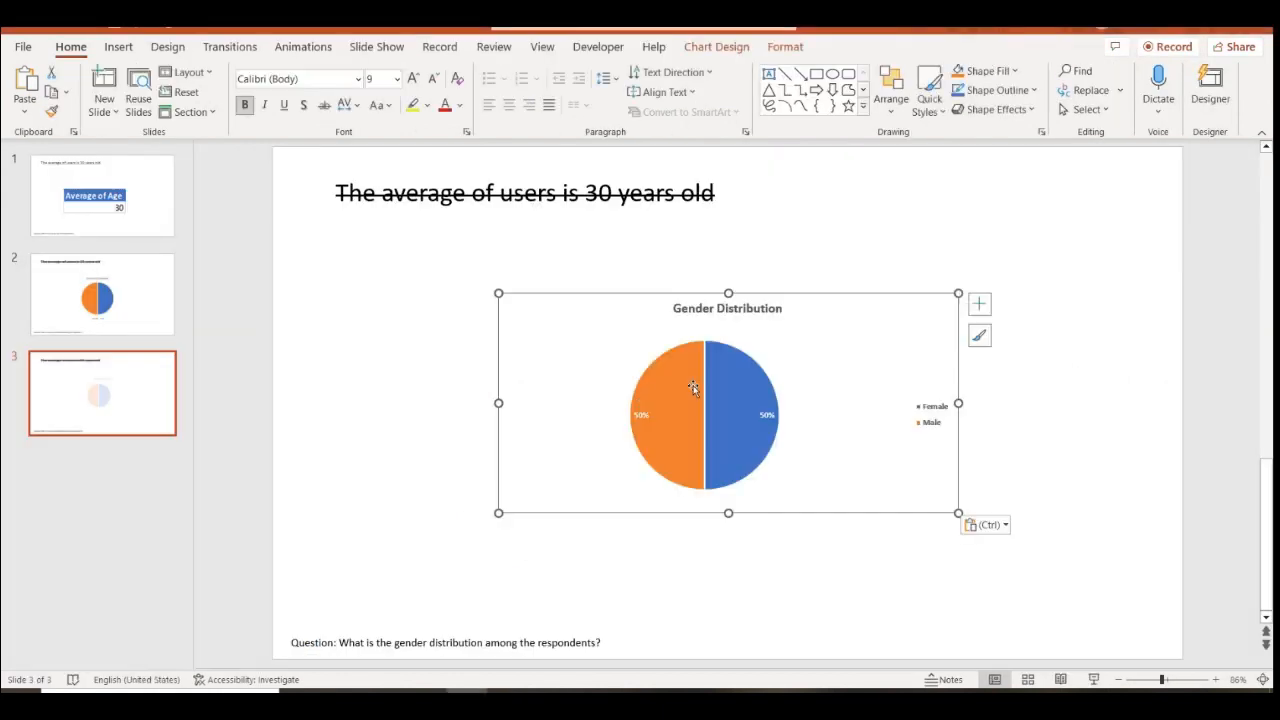
# Attempt to edit the pasted chart's data, dismissing the sign-in prompts and linked-file warning
pyautogui.rightClick(802, 380)
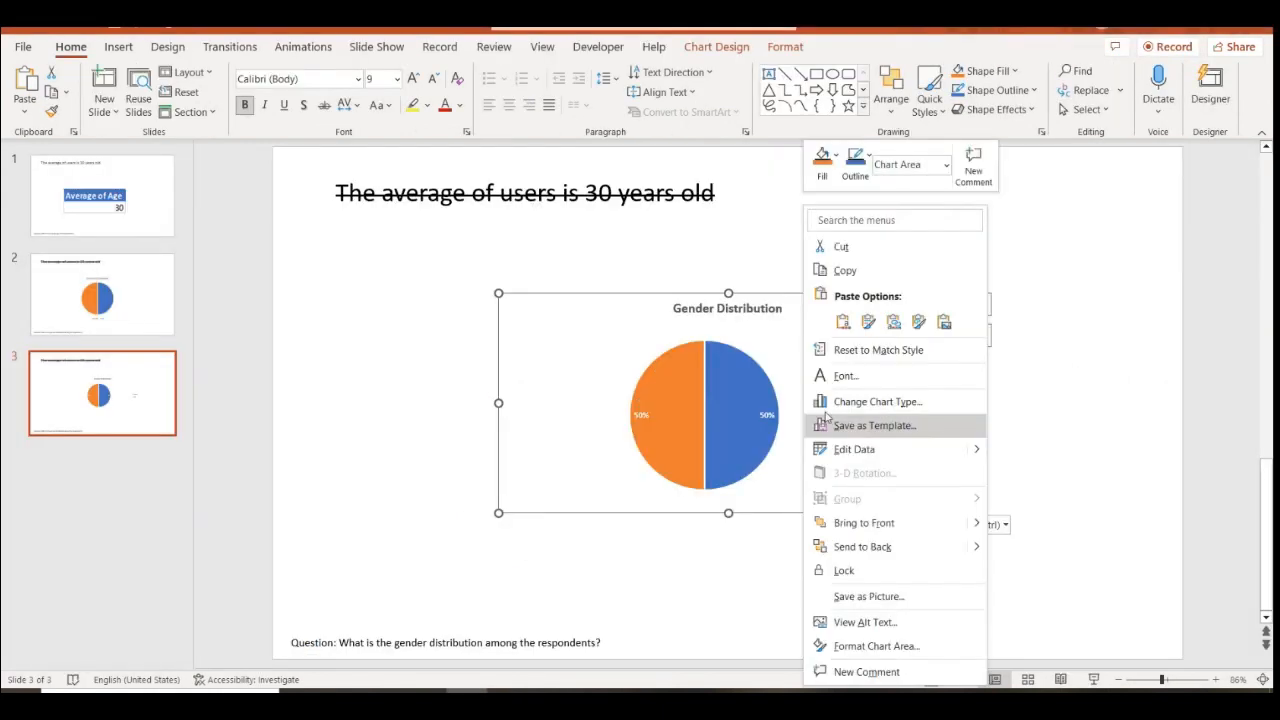
pyautogui.click(865, 454)
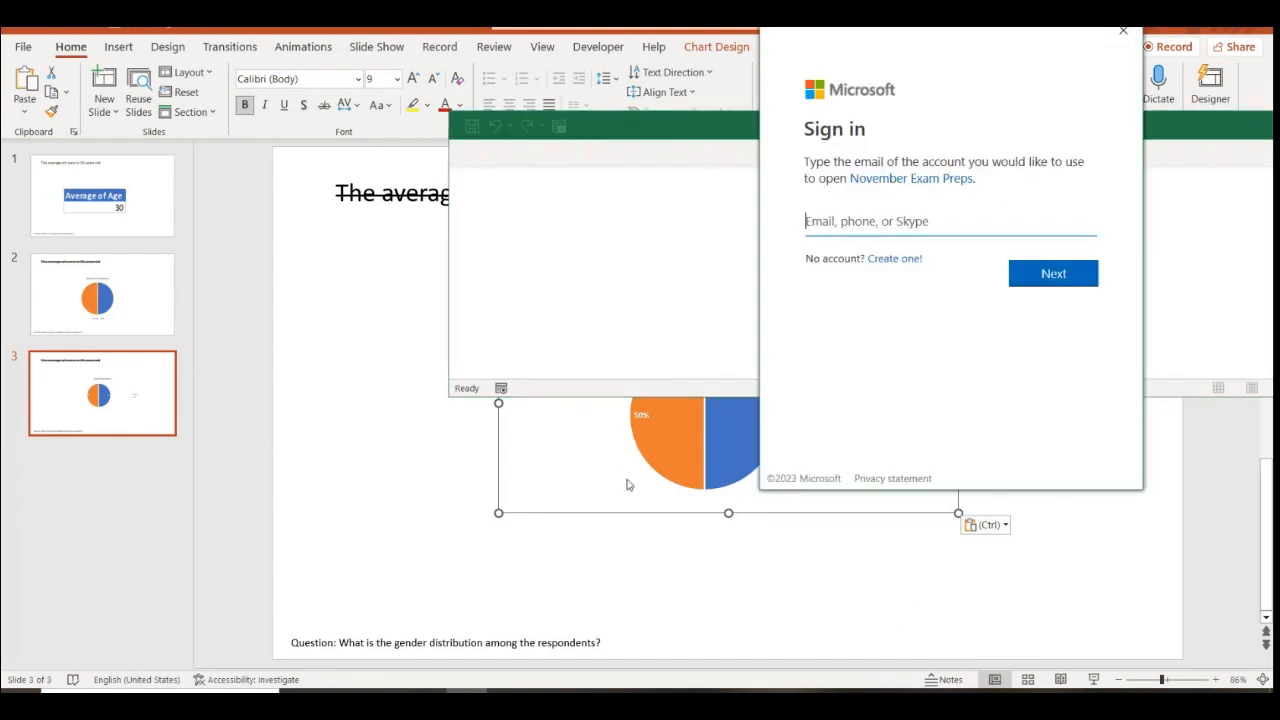
pyautogui.click(1123, 31)
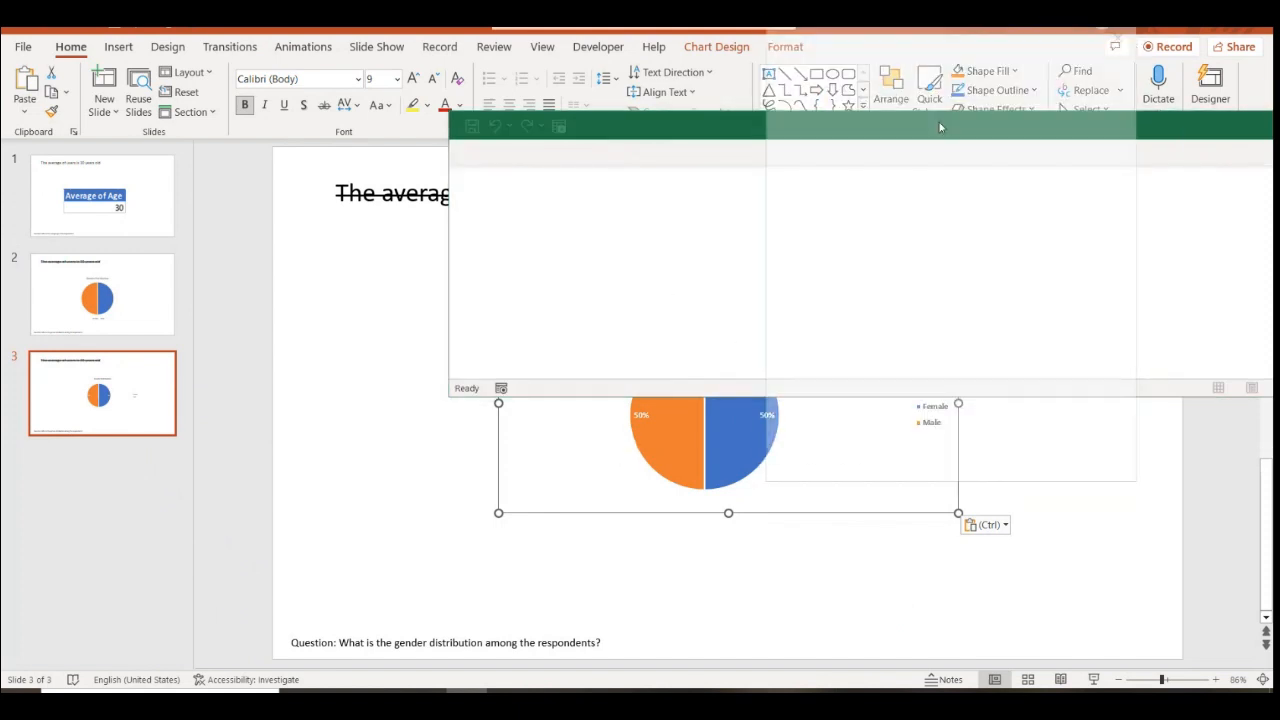
pyautogui.click(1123, 31)
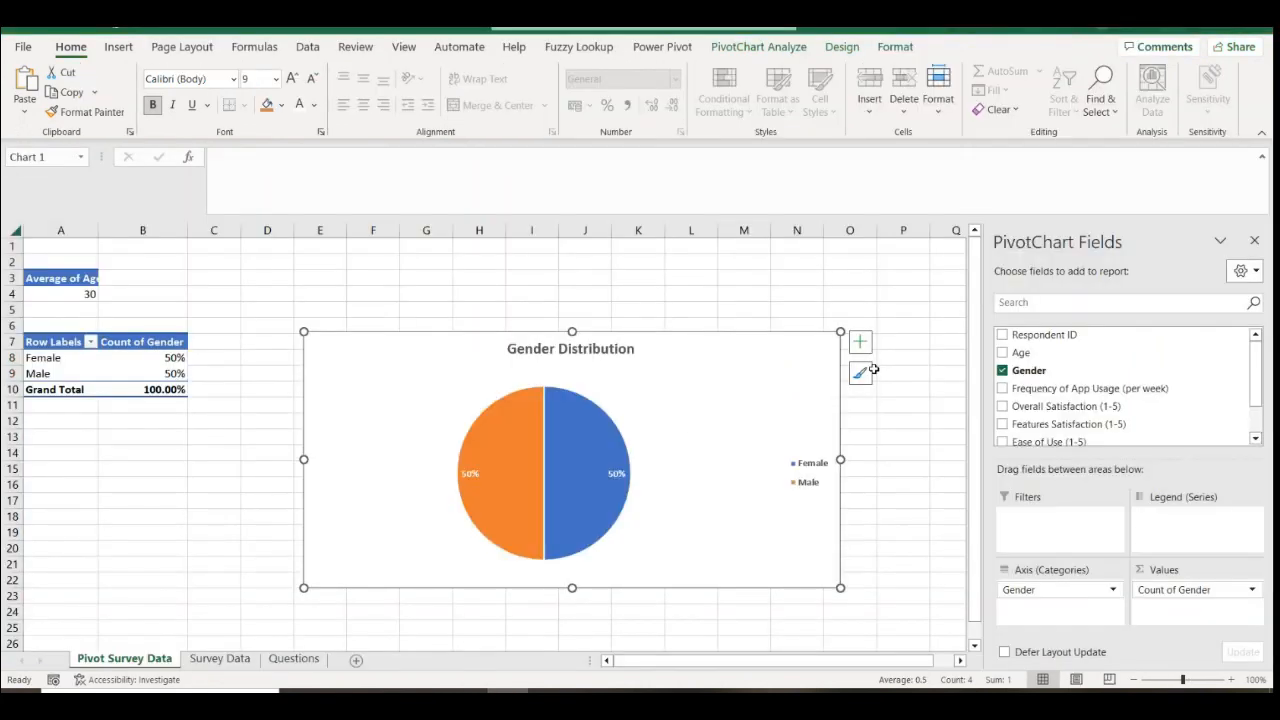
pyautogui.click(695, 357)
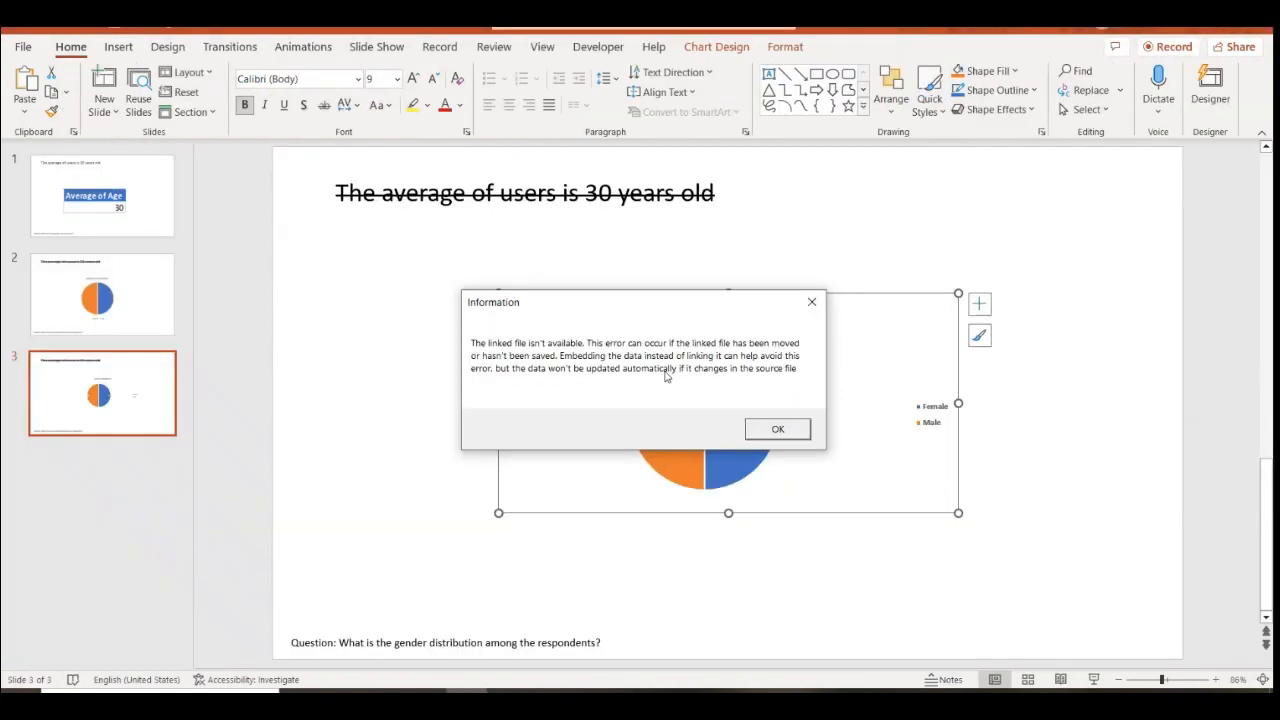
pyautogui.click(814, 304)
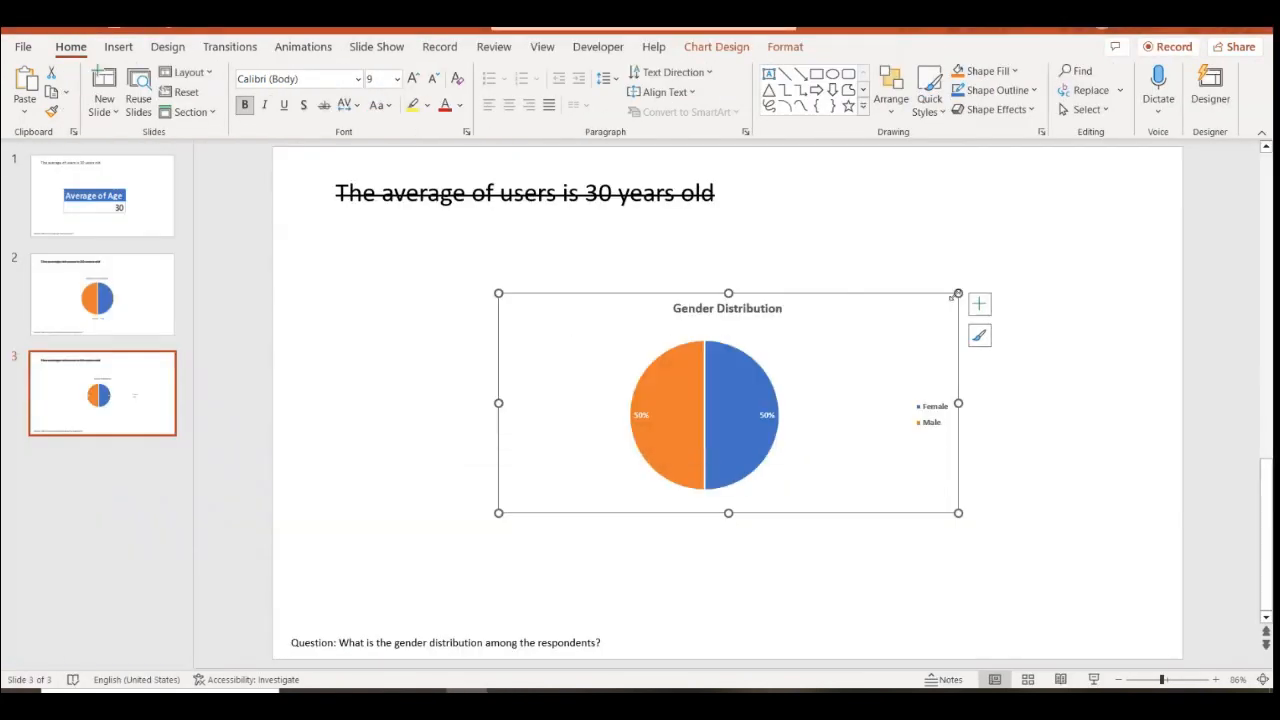
# Replace the broken linked chart with a pasted picture, enlarge it across slide 3, then return to slide 2
pyautogui.press('Delete')
pyautogui.rightClick(743, 349)
pyautogui.click(882, 416)
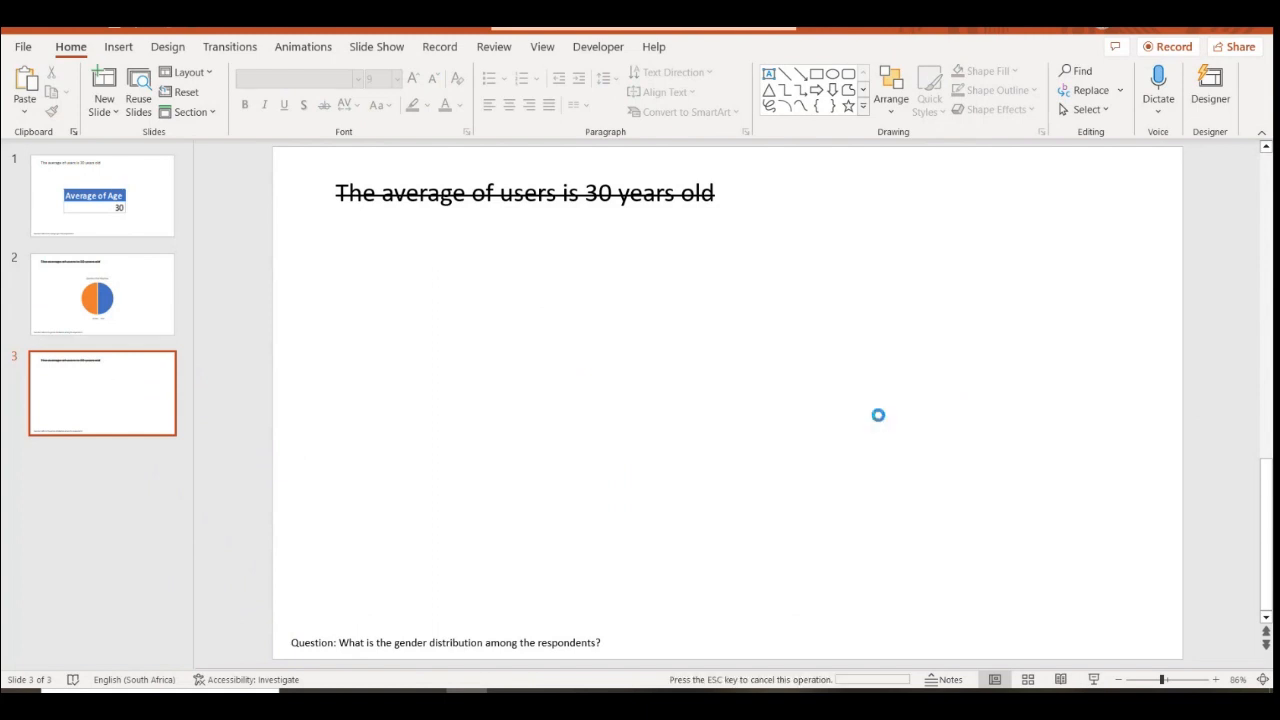
pyautogui.rightClick(756, 427)
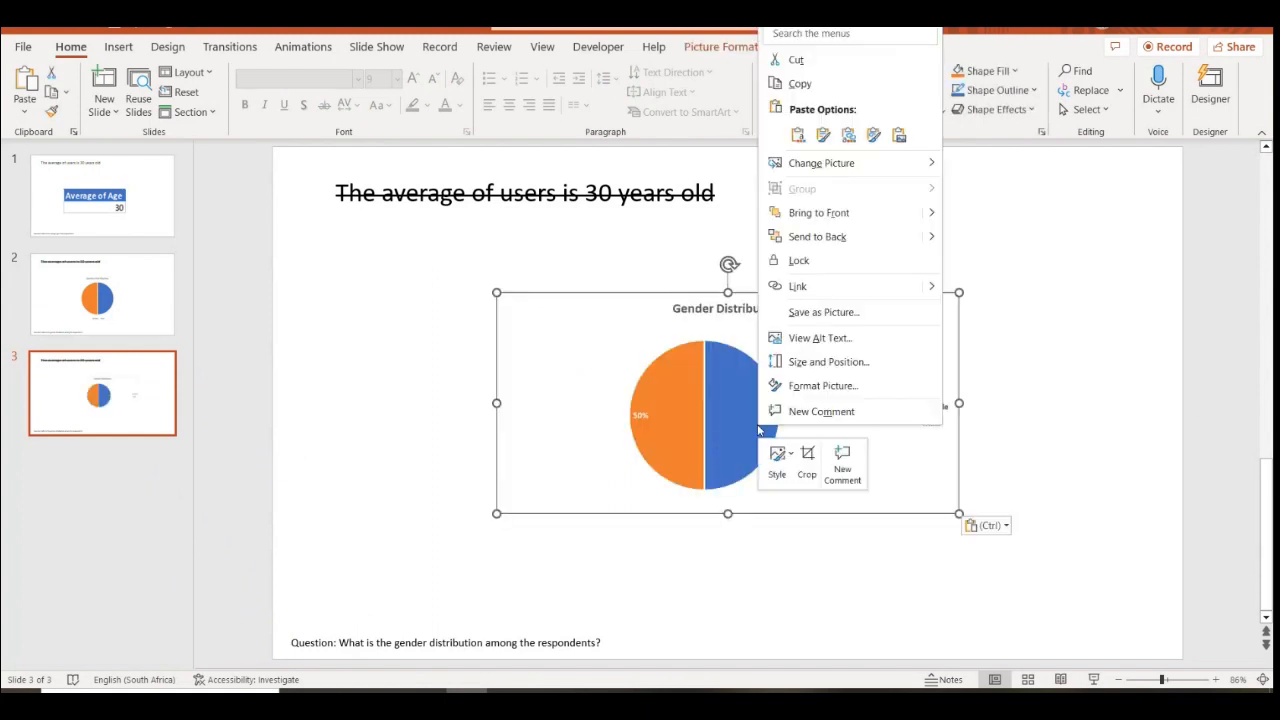
pyautogui.click(591, 411)
pyautogui.moveTo(497, 513); pyautogui.dragTo(428, 573)
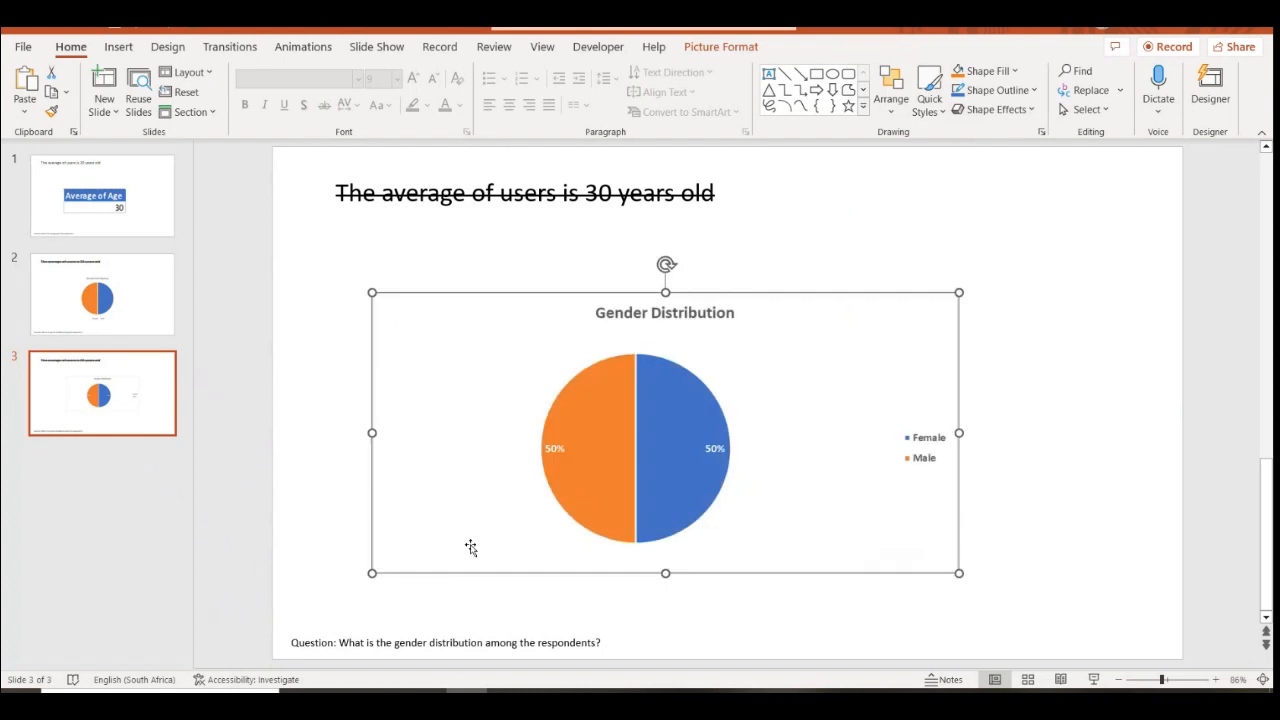
pyautogui.moveTo(959, 292); pyautogui.dragTo(1068, 276)
pyautogui.click(1111, 456)
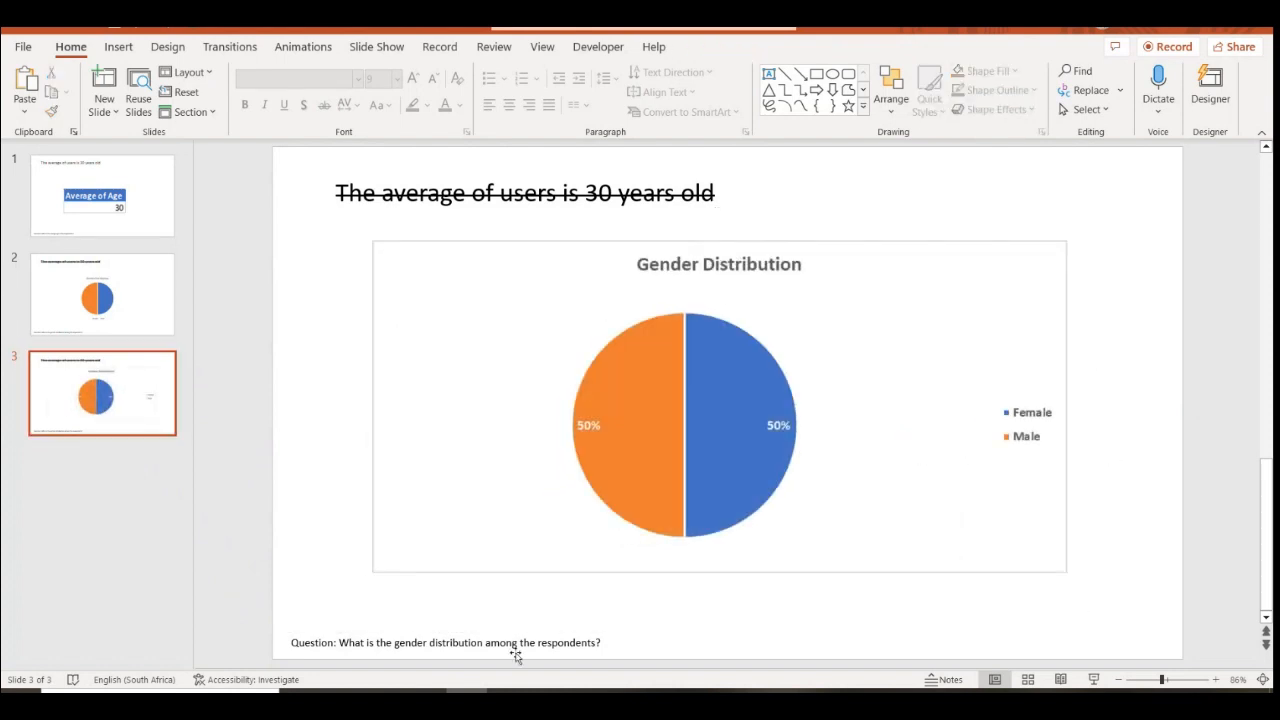
pyautogui.click(88, 316)
pyautogui.click(851, 345)
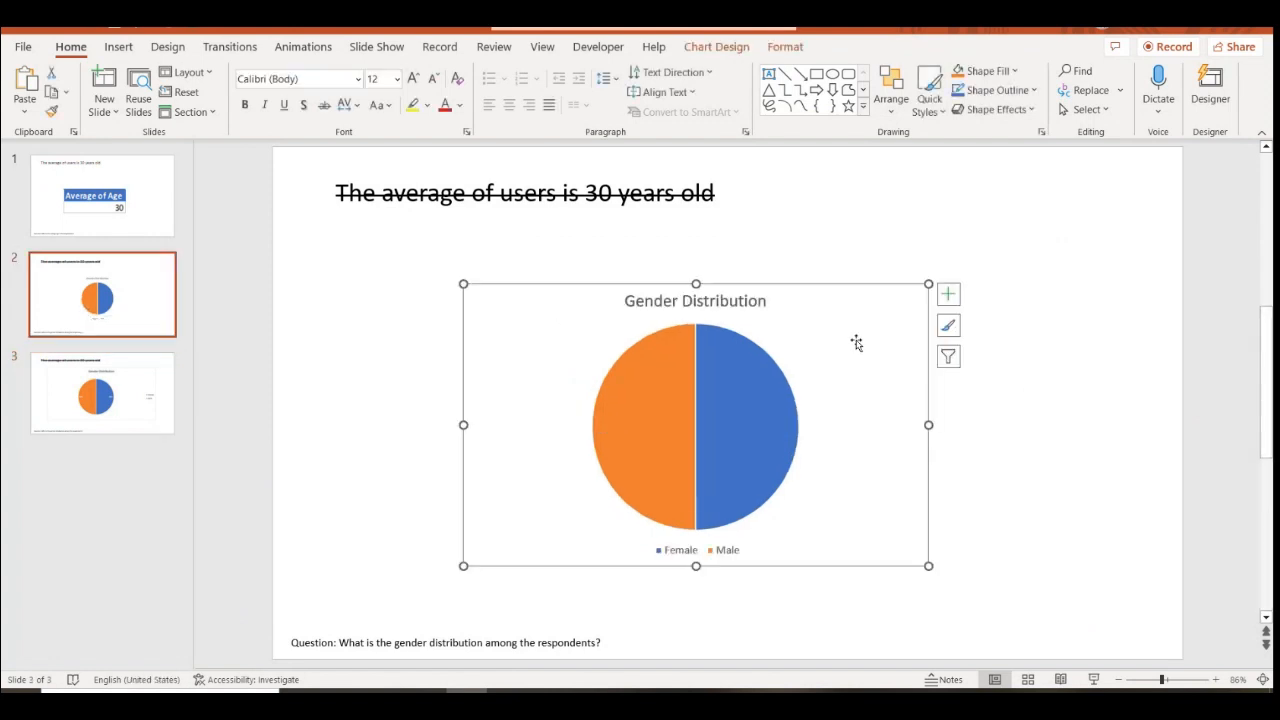
# Change the Male value in cell B3 of the chart data to 40%
pyautogui.rightClick(841, 408)
pyautogui.click(915, 452)
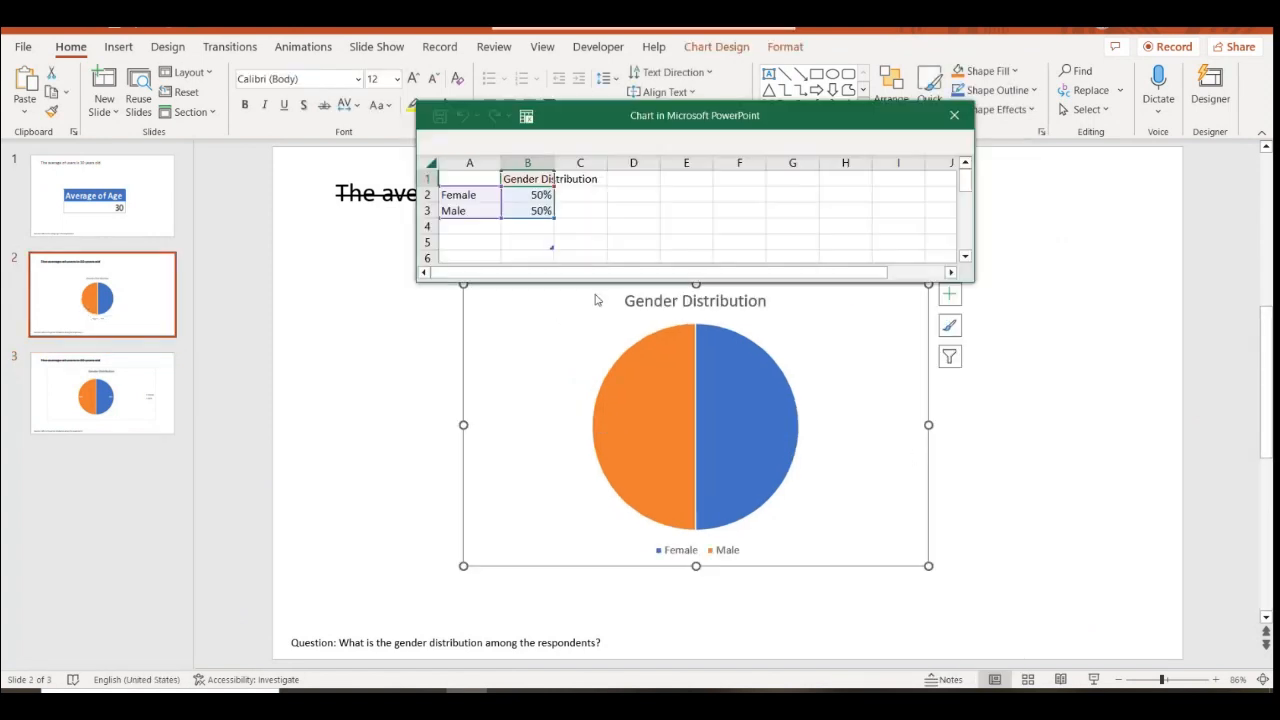
pyautogui.click(535, 210)
pyautogui.write('40')
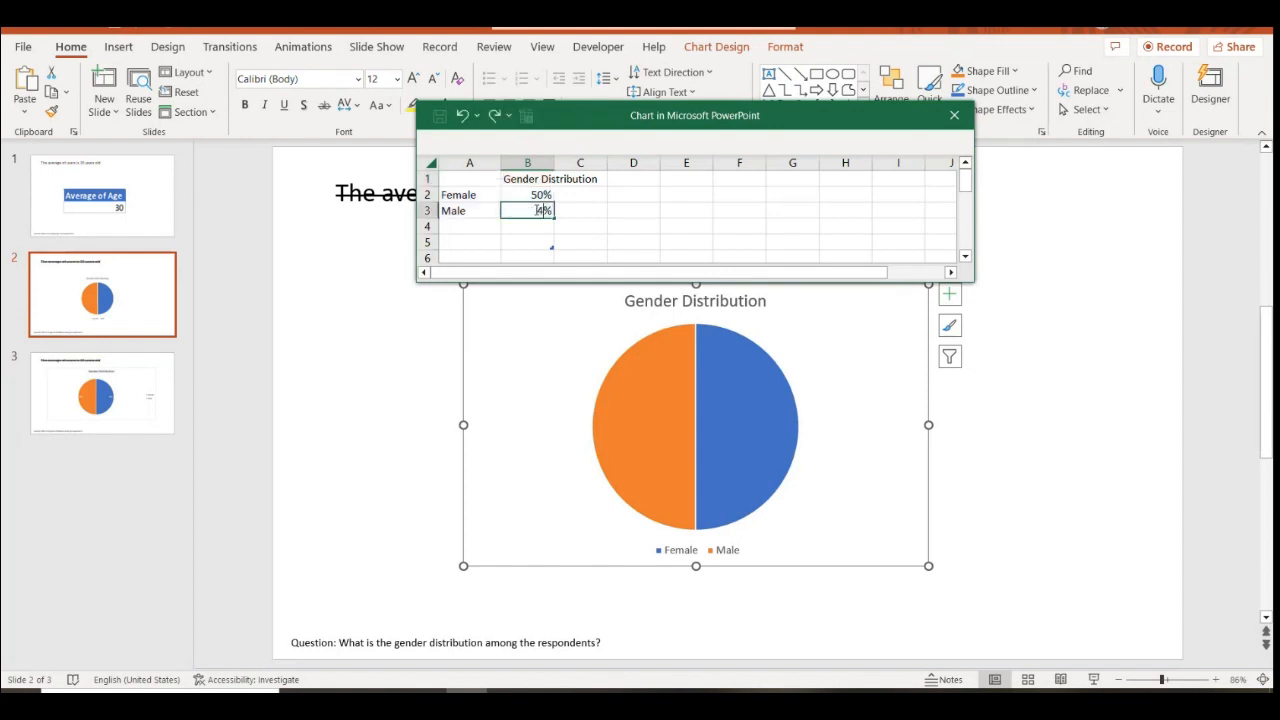
pyautogui.click(686, 210)
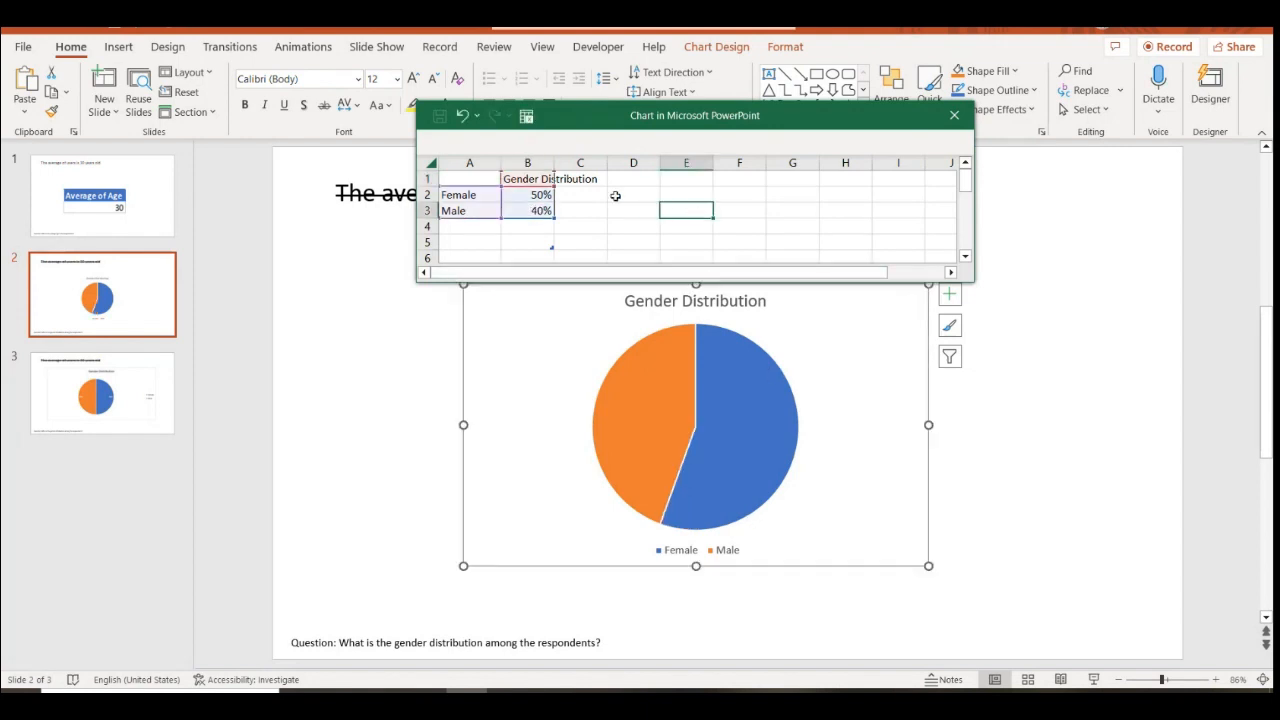
pyautogui.click(1090, 490)
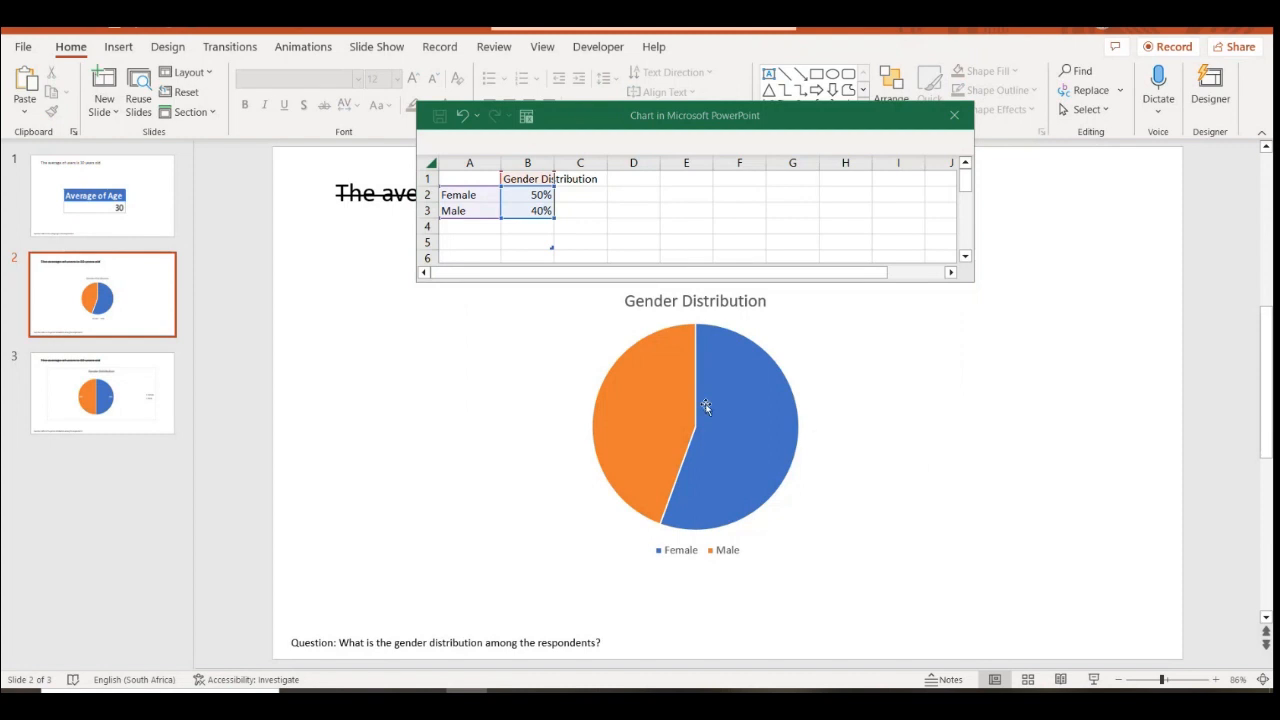
# Delete slide 3 and close the chart's data sheet
pyautogui.click(138, 383)
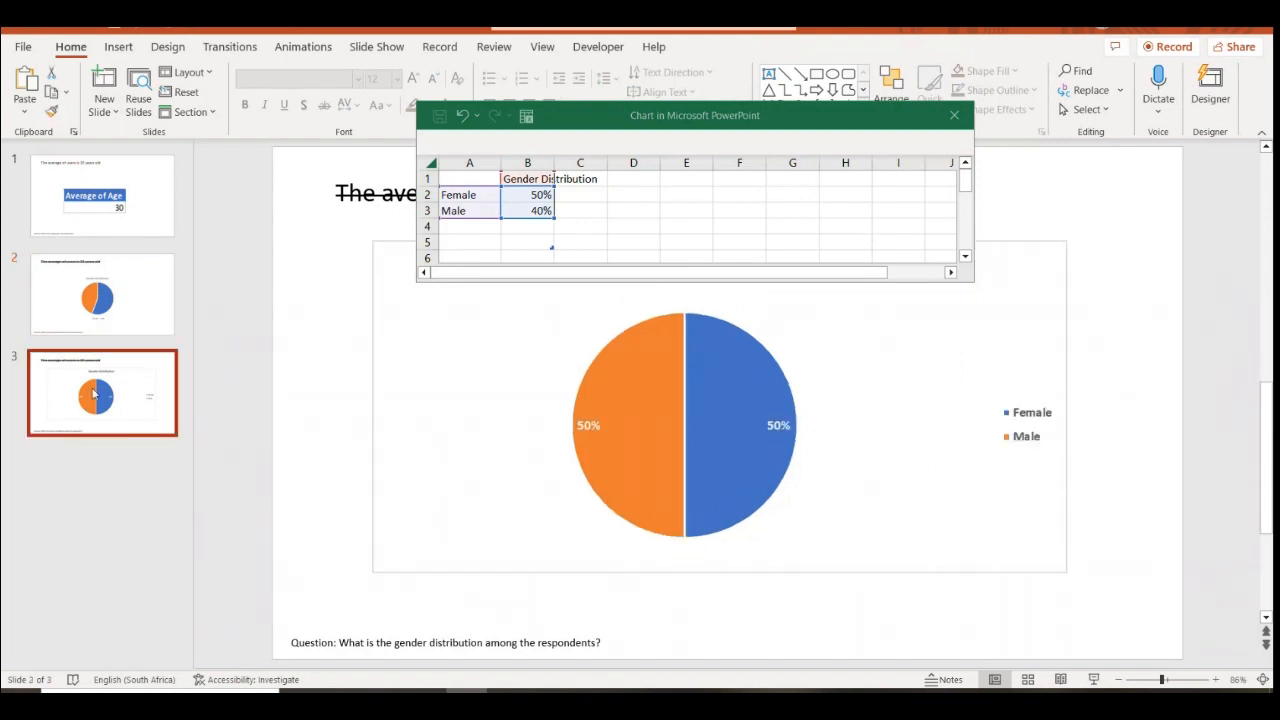
pyautogui.press('Delete')
pyautogui.click(954, 115)
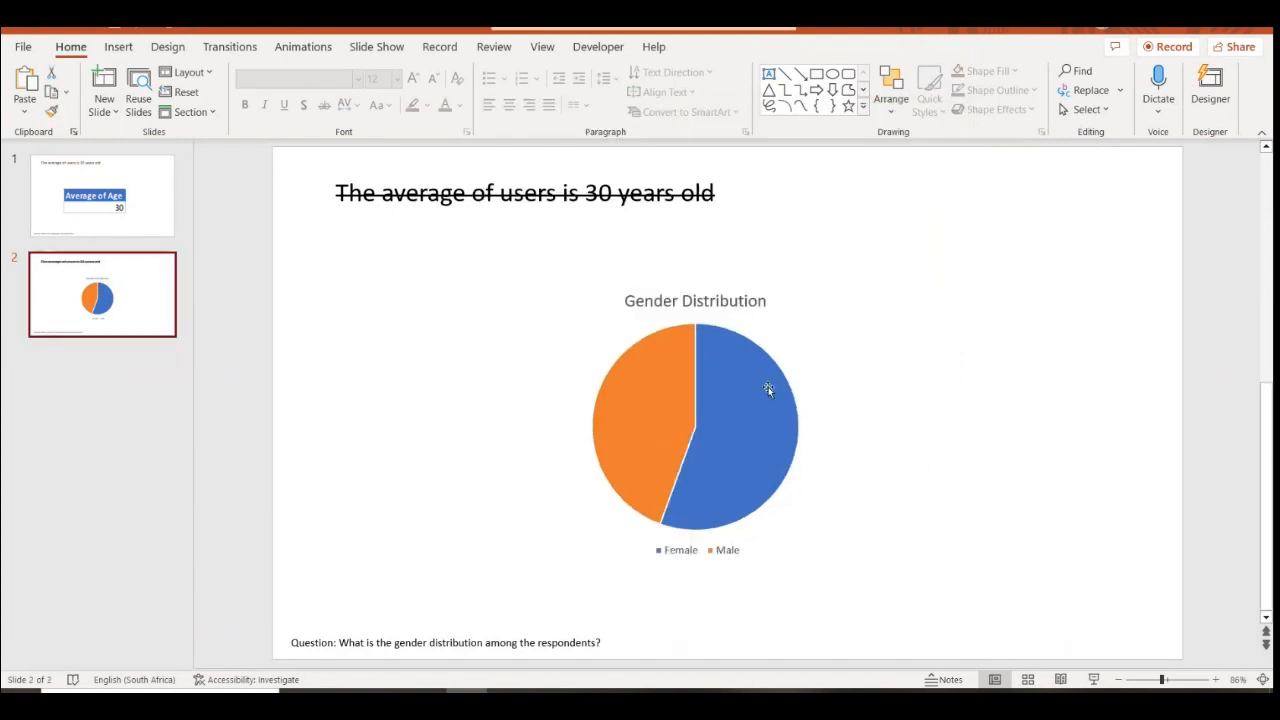
pyautogui.click(737, 400)
# Turn on percentage data labels on the pie and color them white
pyautogui.click(949, 294)
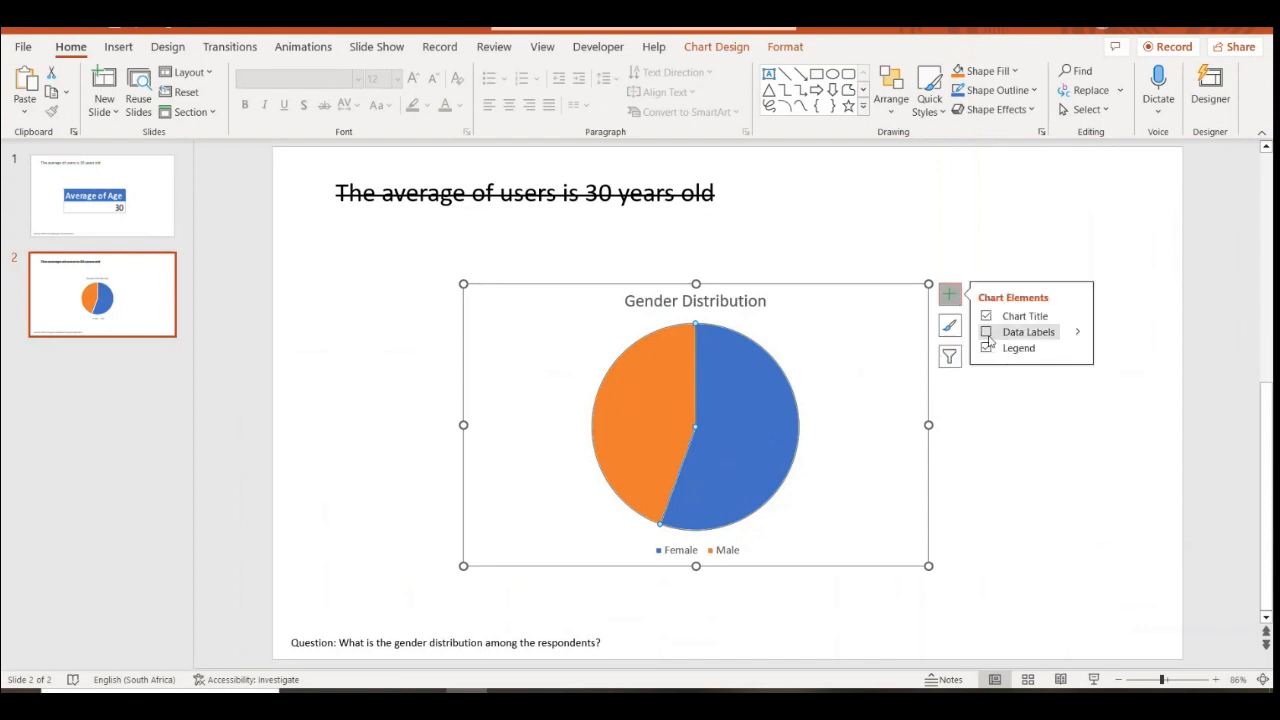
pyautogui.click(990, 331)
pyautogui.click(760, 446)
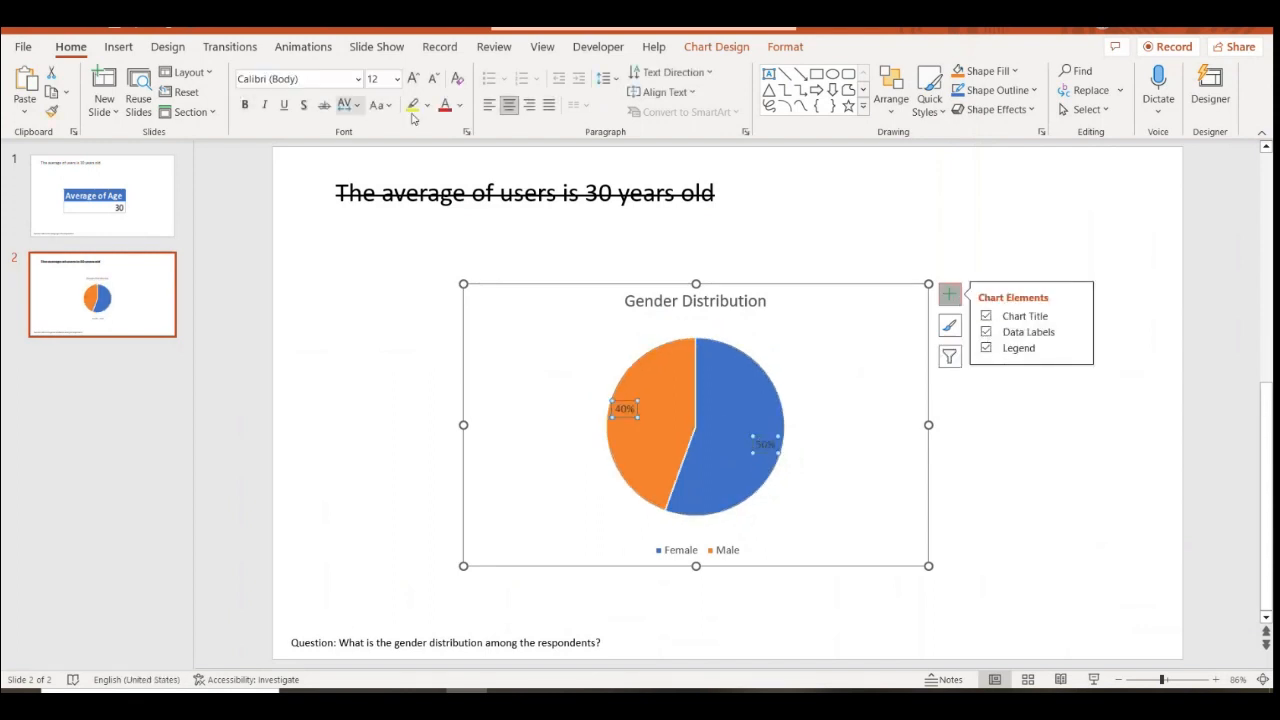
pyautogui.click(460, 106)
pyautogui.click(444, 144)
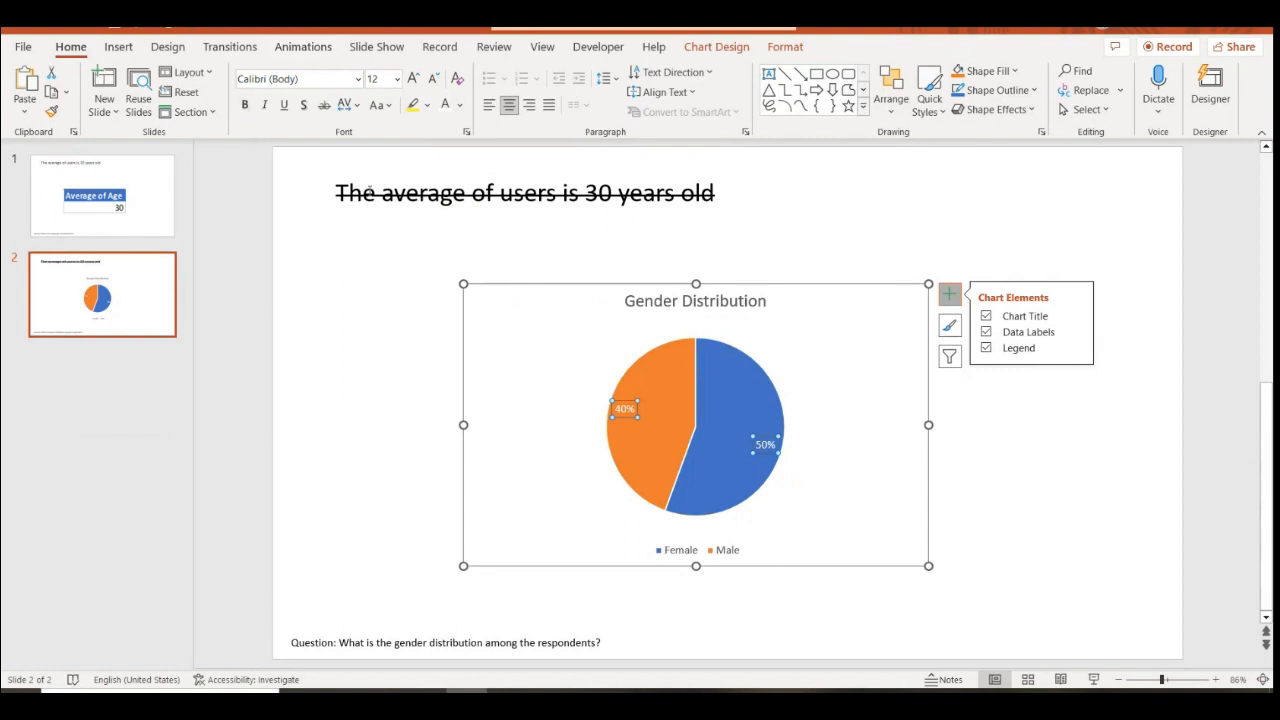
pyautogui.click(540, 313)
# Make the title and labels bold, keep labels white, and widen the chart outward
pyautogui.click(244, 105)
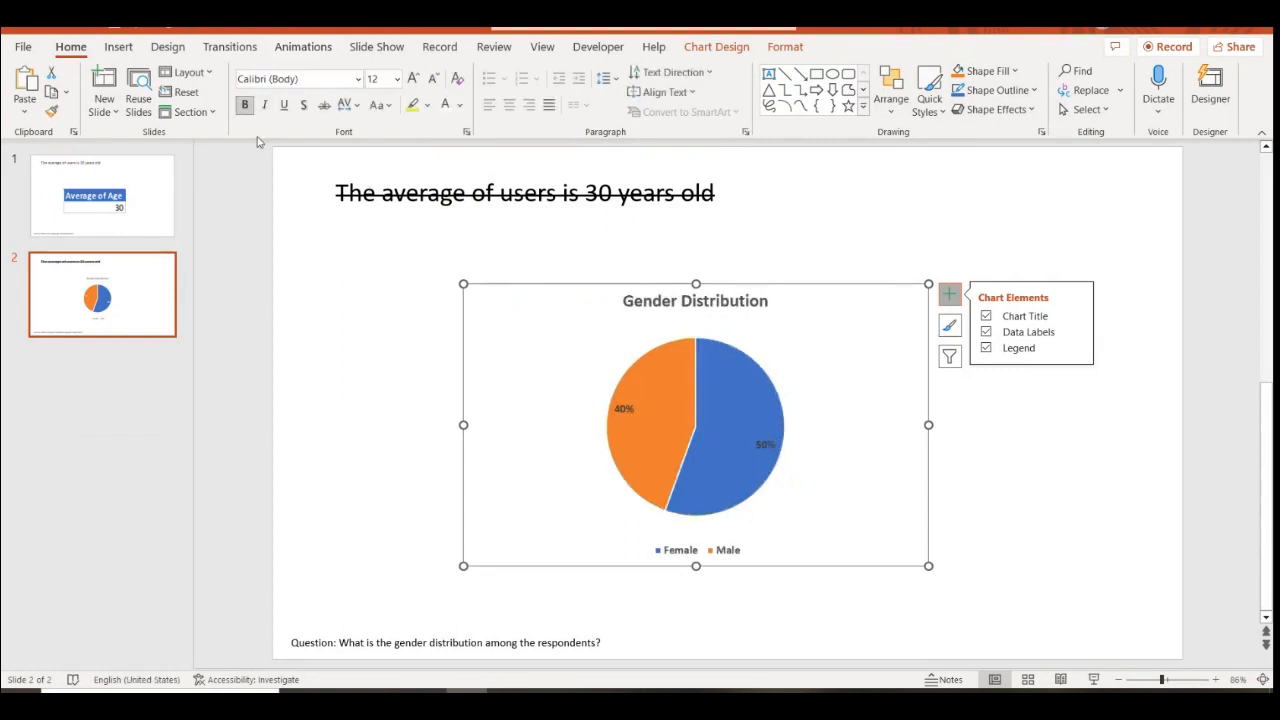
pyautogui.click(630, 407)
pyautogui.click(446, 106)
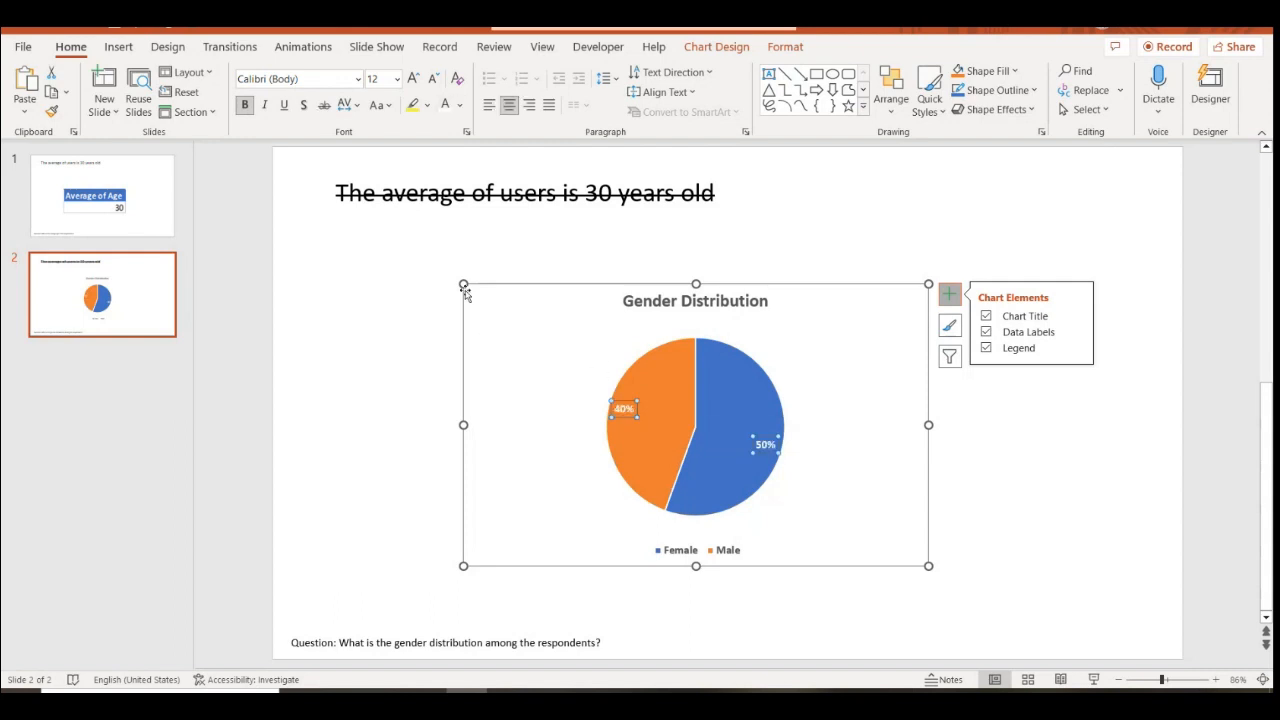
pyautogui.moveTo(463, 284); pyautogui.dragTo(409, 263)
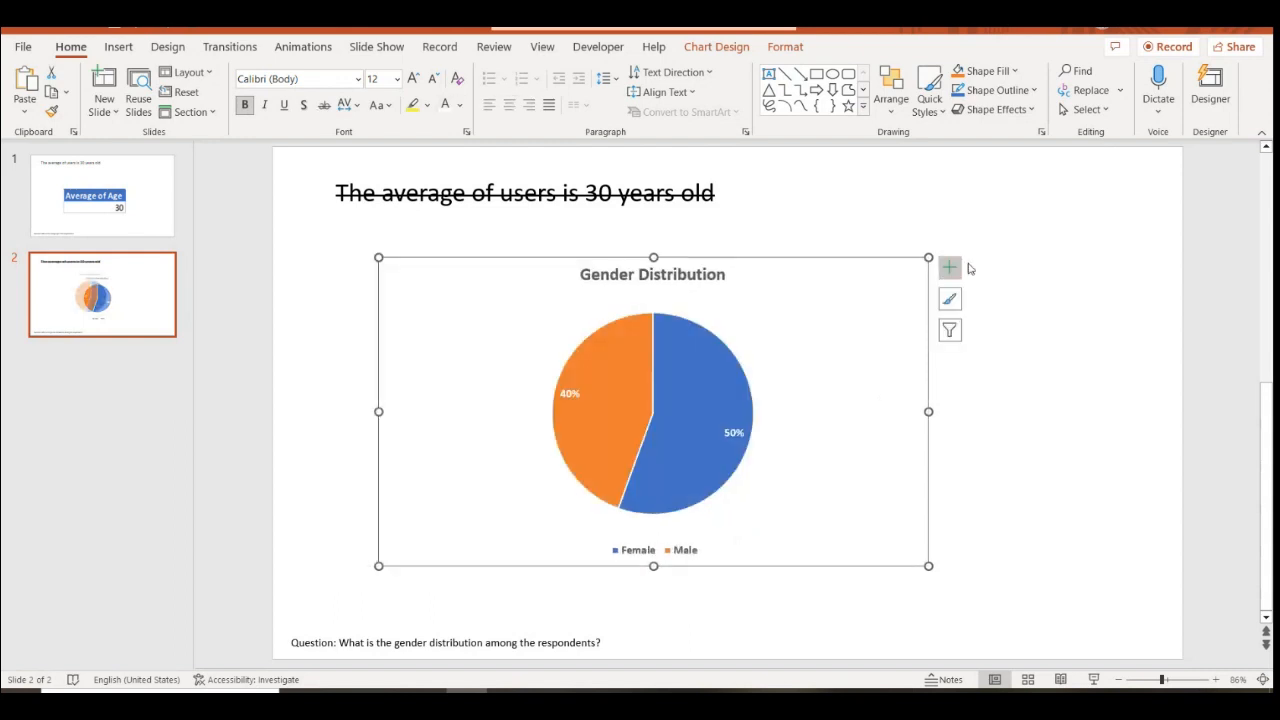
pyautogui.moveTo(929, 257); pyautogui.dragTo(1048, 245)
pyautogui.click(728, 388)
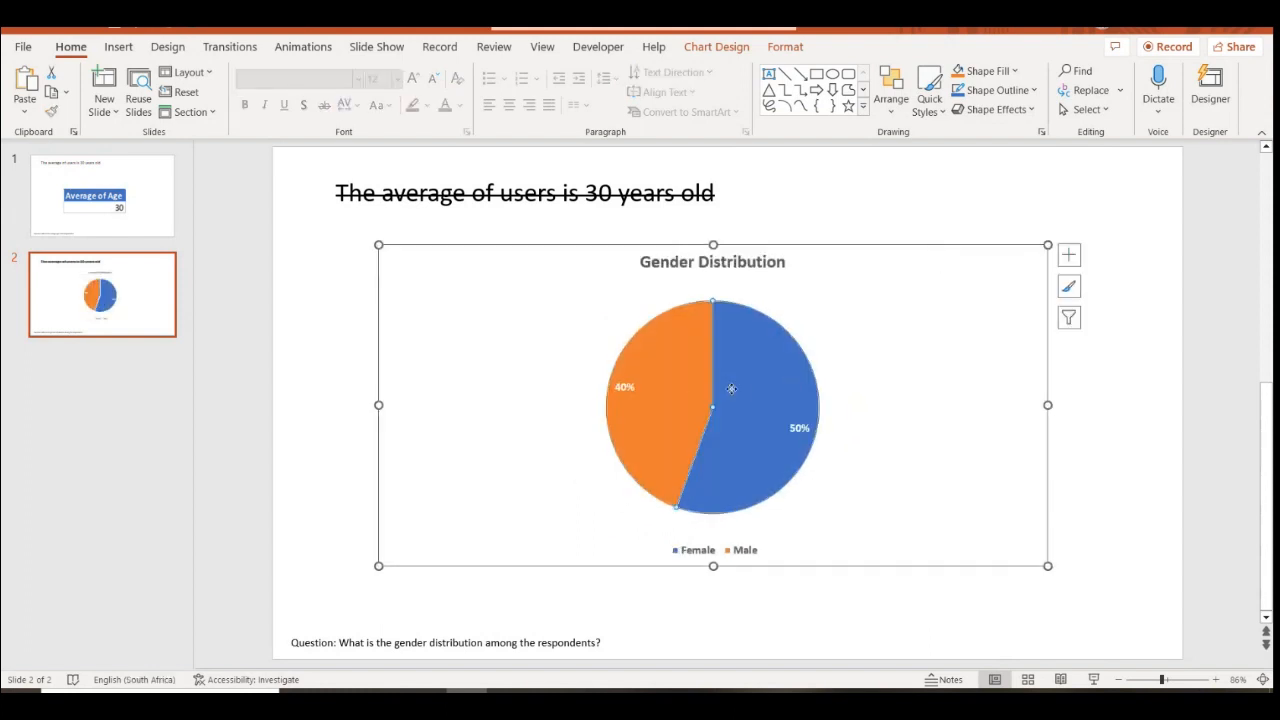
# Set the Female value in cell B2 of the chart data to 60%
pyautogui.rightClick(757, 381)
pyautogui.click(838, 504)
pyautogui.click(558, 156)
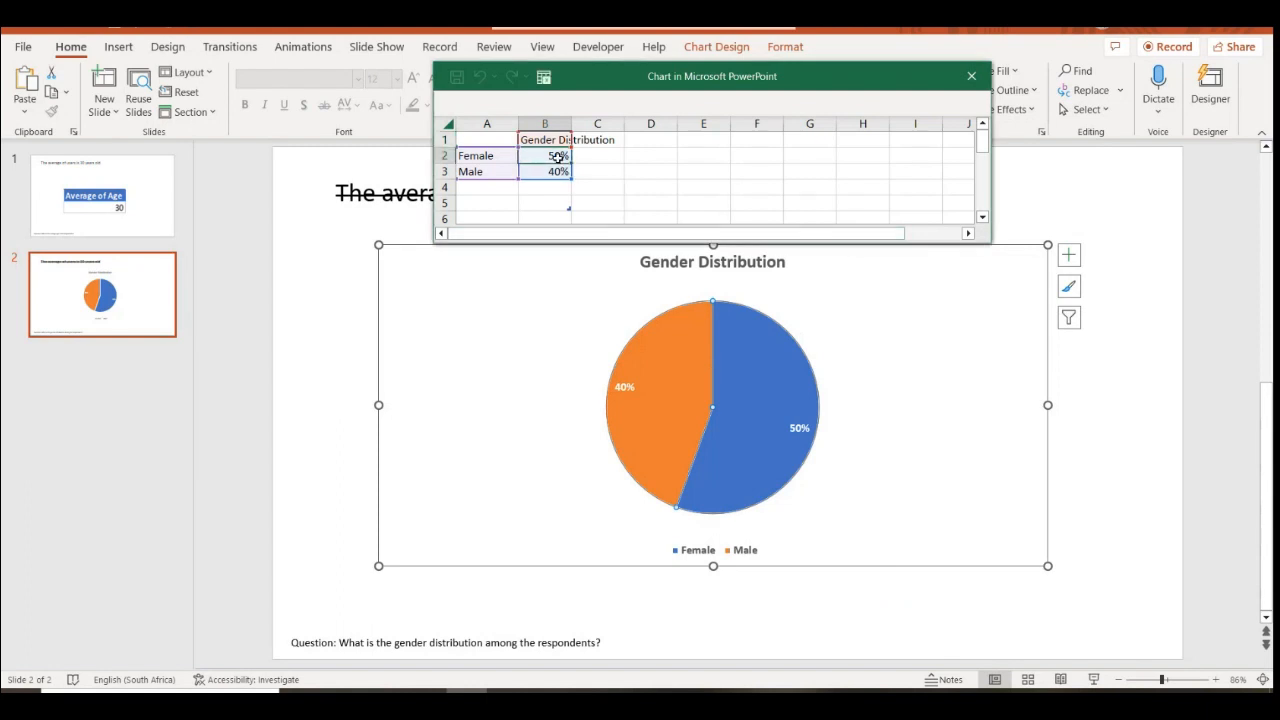
pyautogui.write('6')
pyautogui.click(686, 183)
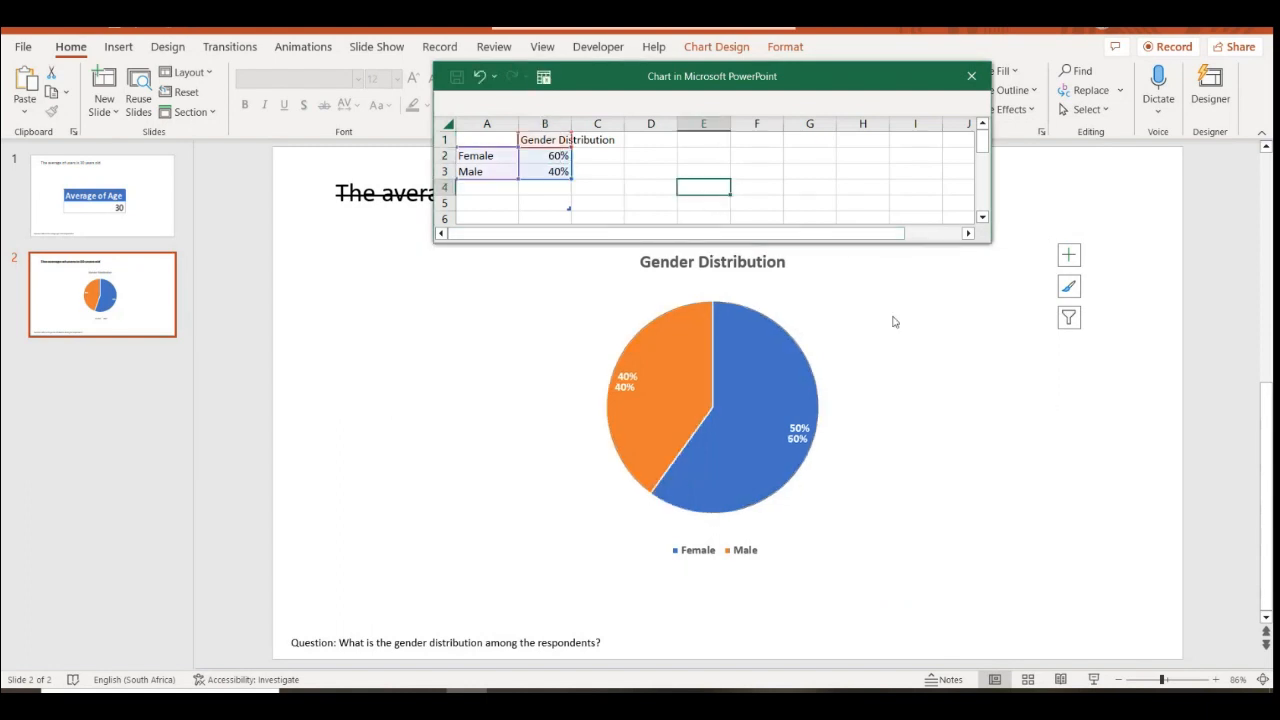
pyautogui.click(971, 75)
pyautogui.click(1100, 465)
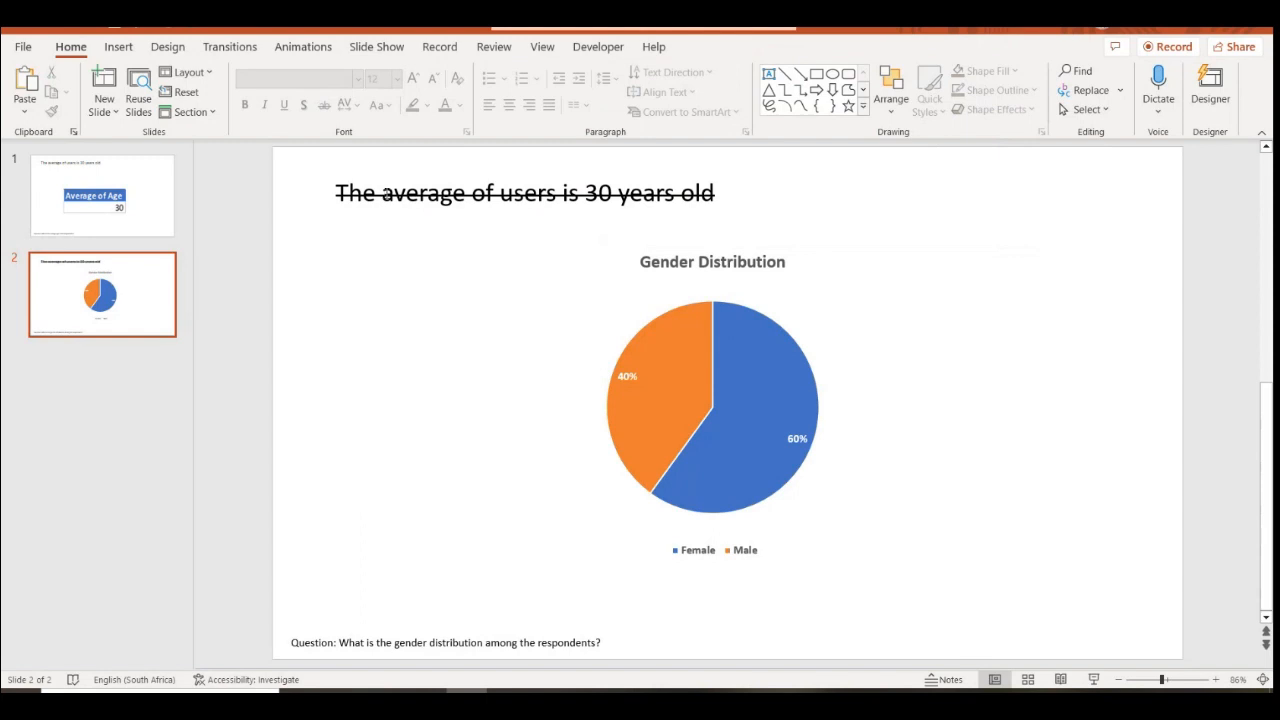
# Remove the strikethrough formatting from the slide title
pyautogui.click(386, 194)
pyautogui.click(335, 173)
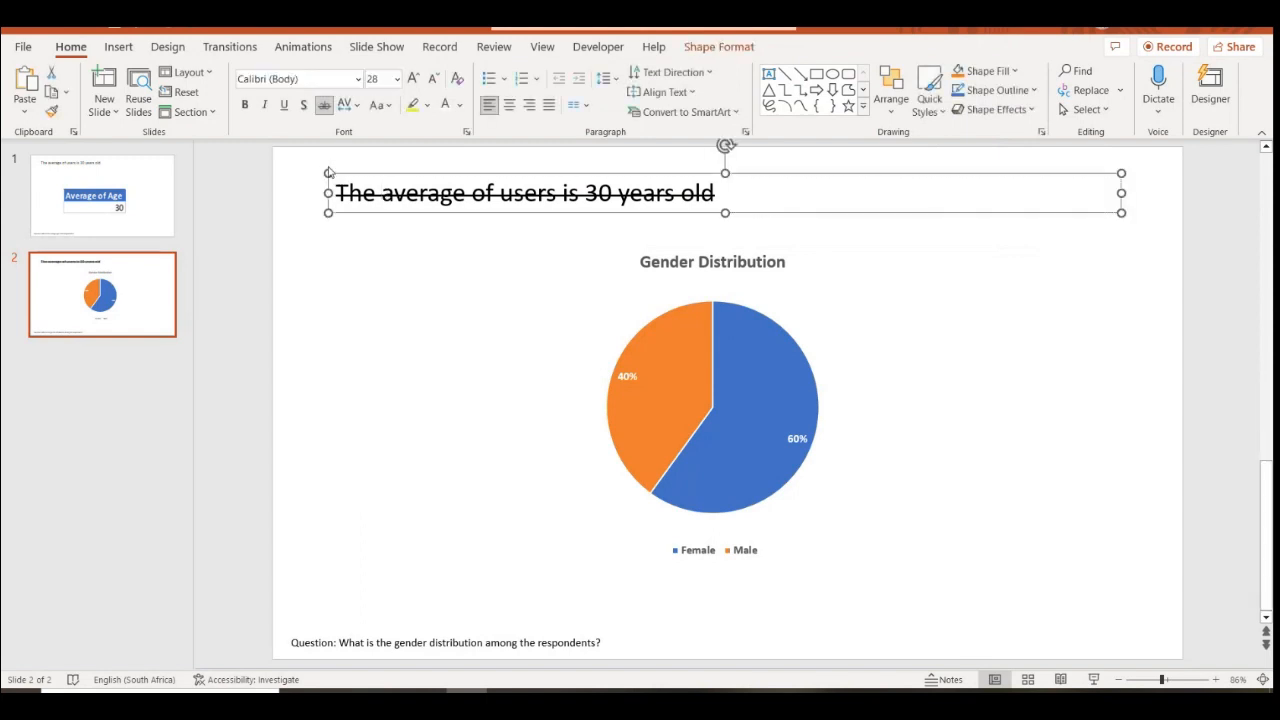
pyautogui.click(319, 110)
pyautogui.moveTo(344, 189); pyautogui.dragTo(728, 190)
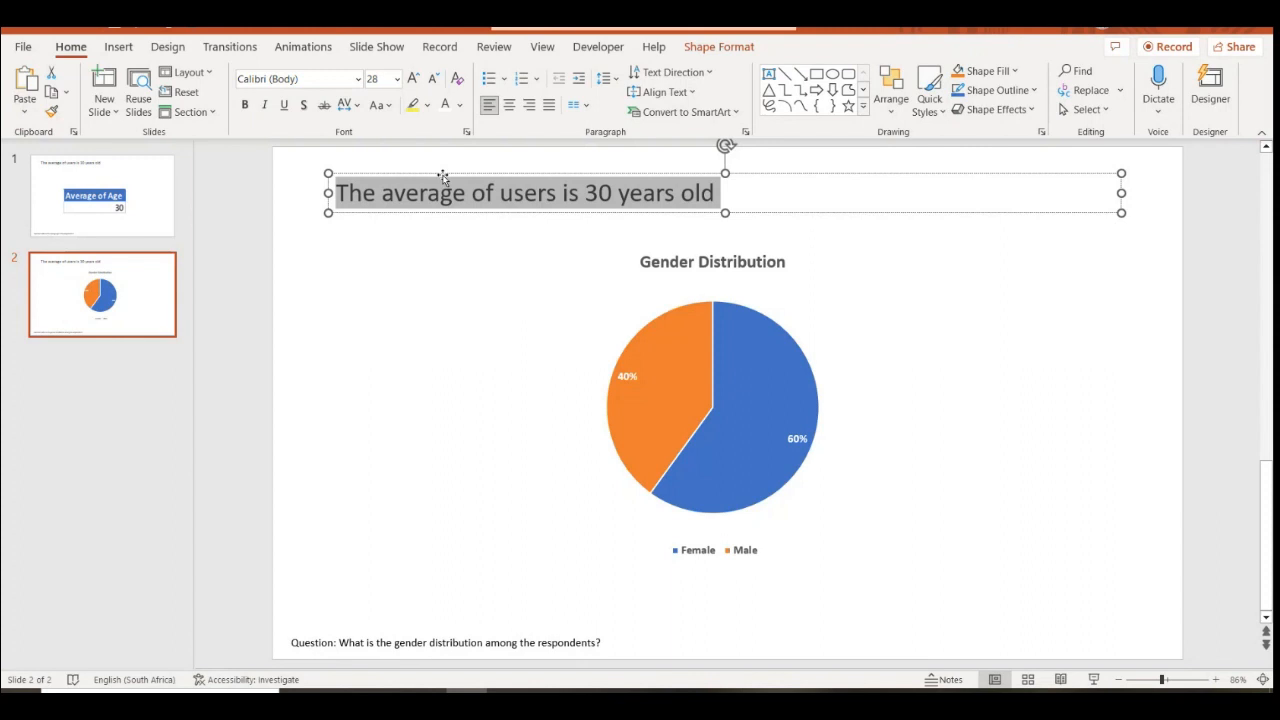
# Caption slide 2 'Majority of respondent are female accounting for 60%, followed by males at 40%' and widen the box
pyautogui.write('M')
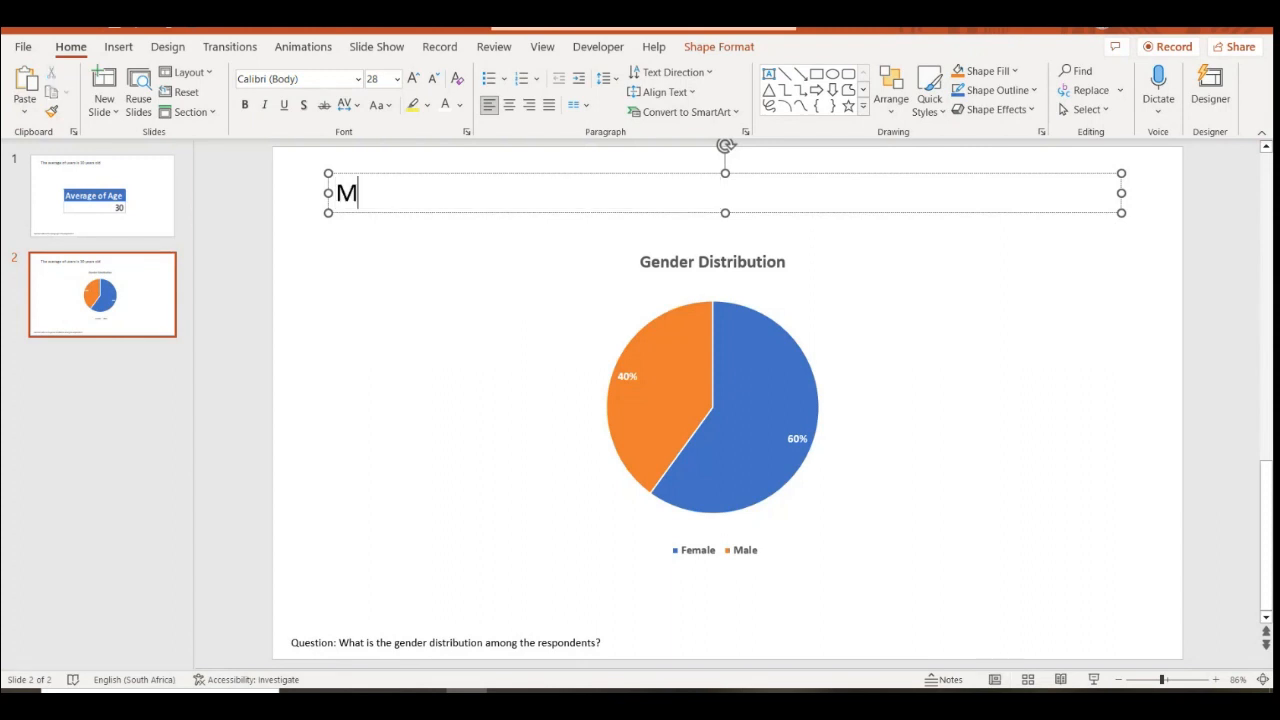
pyautogui.write('ajority of ')
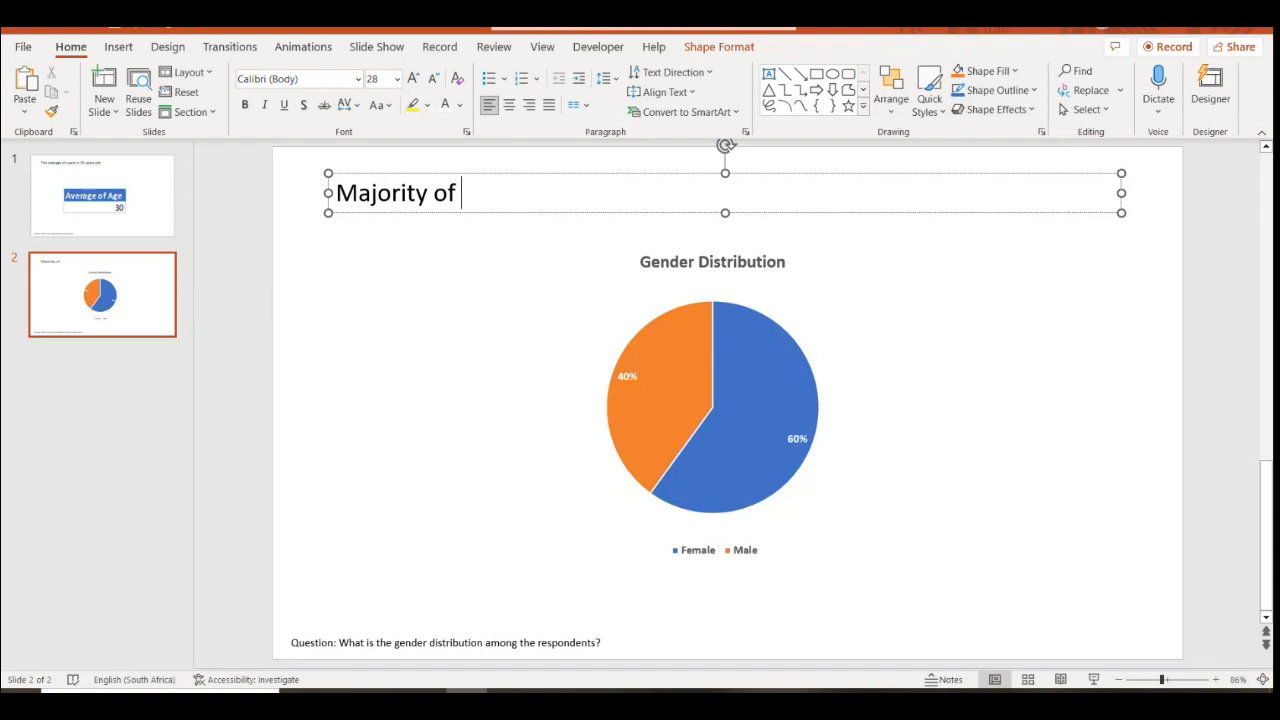
pyautogui.write('responde')
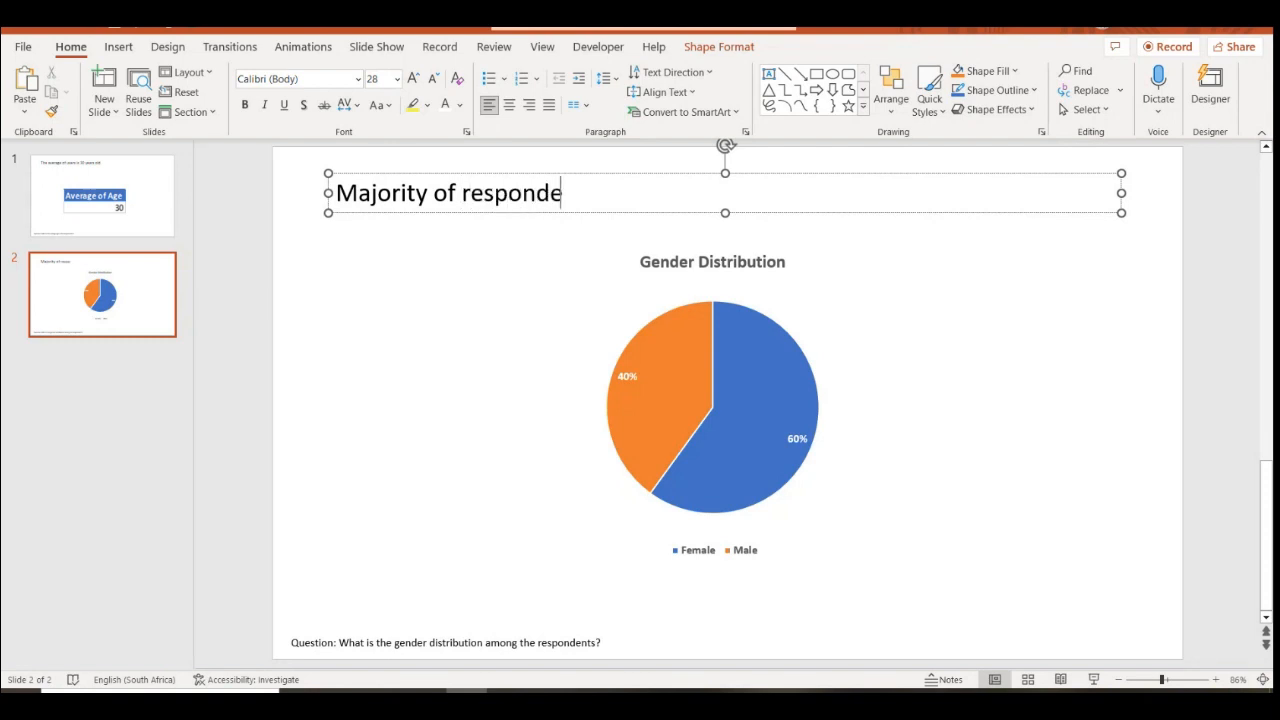
pyautogui.write('nt s a')
pyautogui.press('BackSpace')
pyautogui.write('are f')
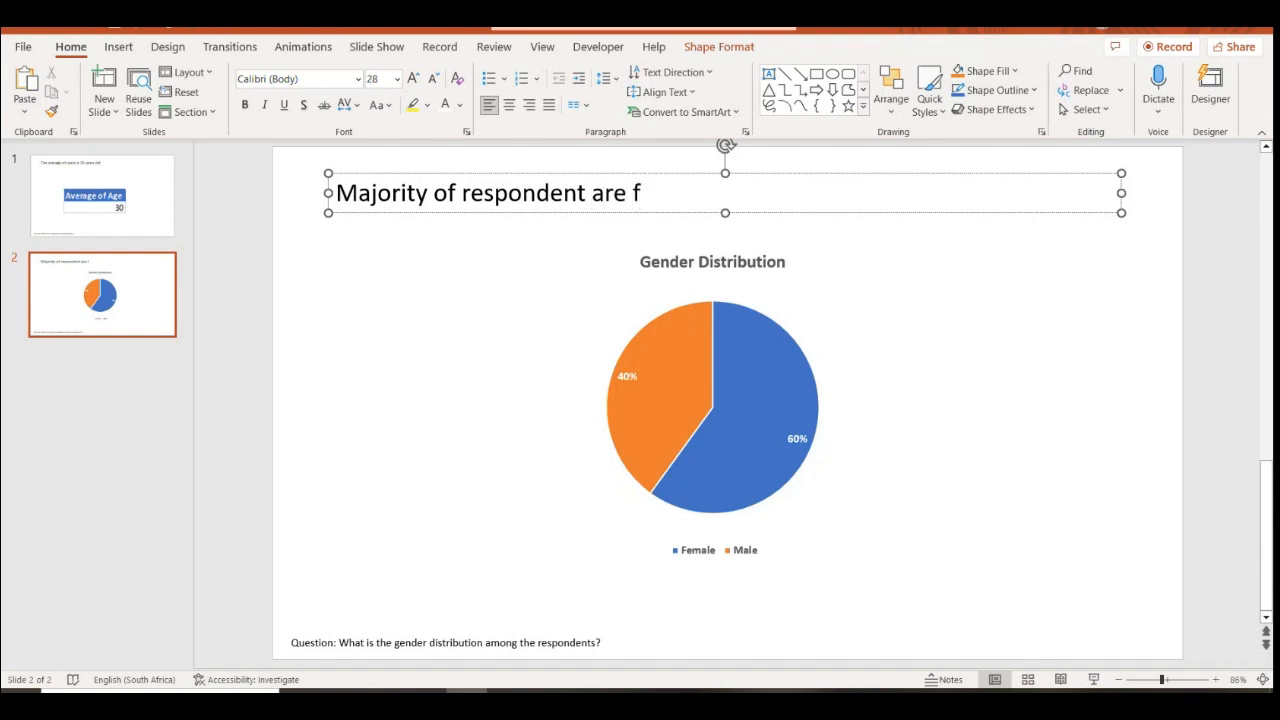
pyautogui.write('emale')
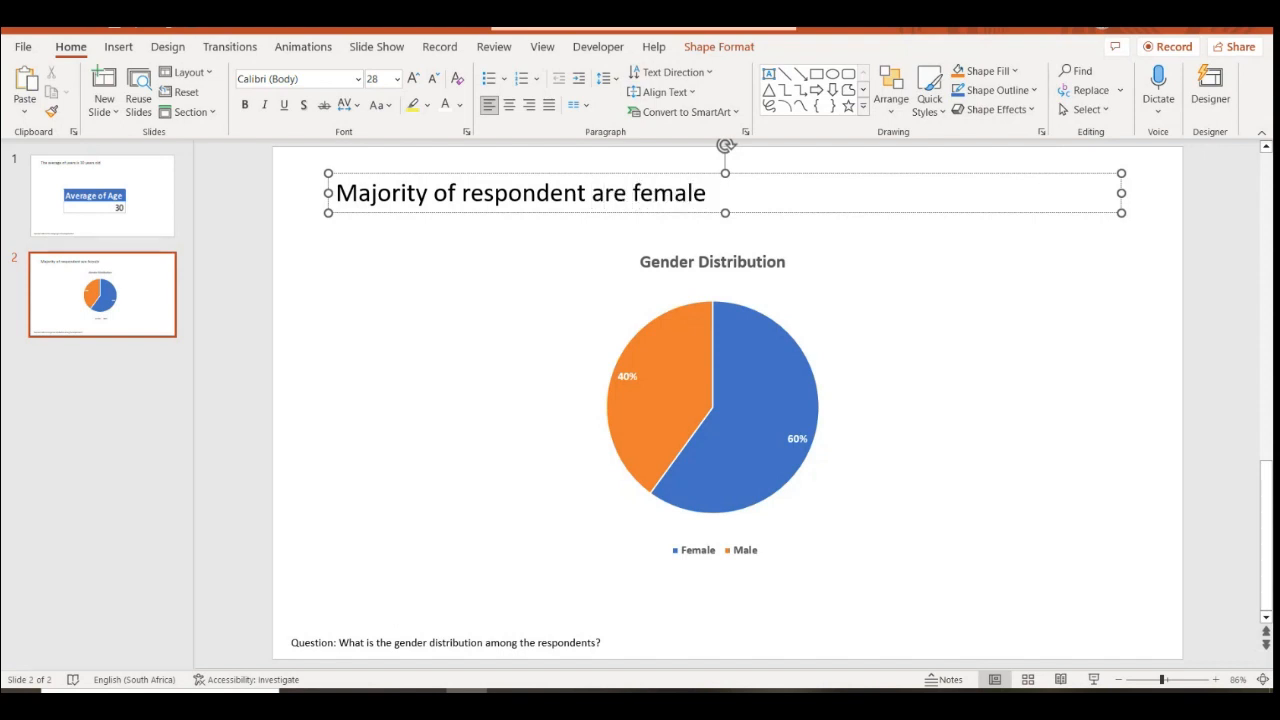
pyautogui.write(' accounting fo')
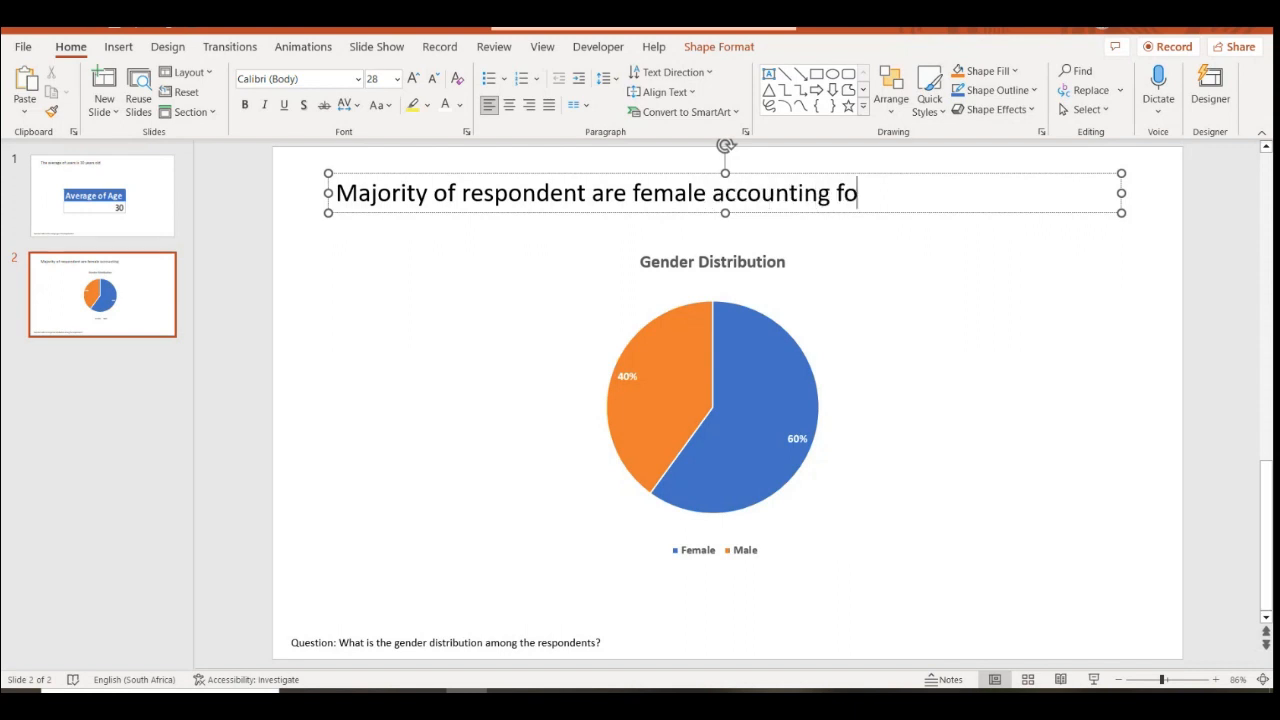
pyautogui.write('r 60%, followed by')
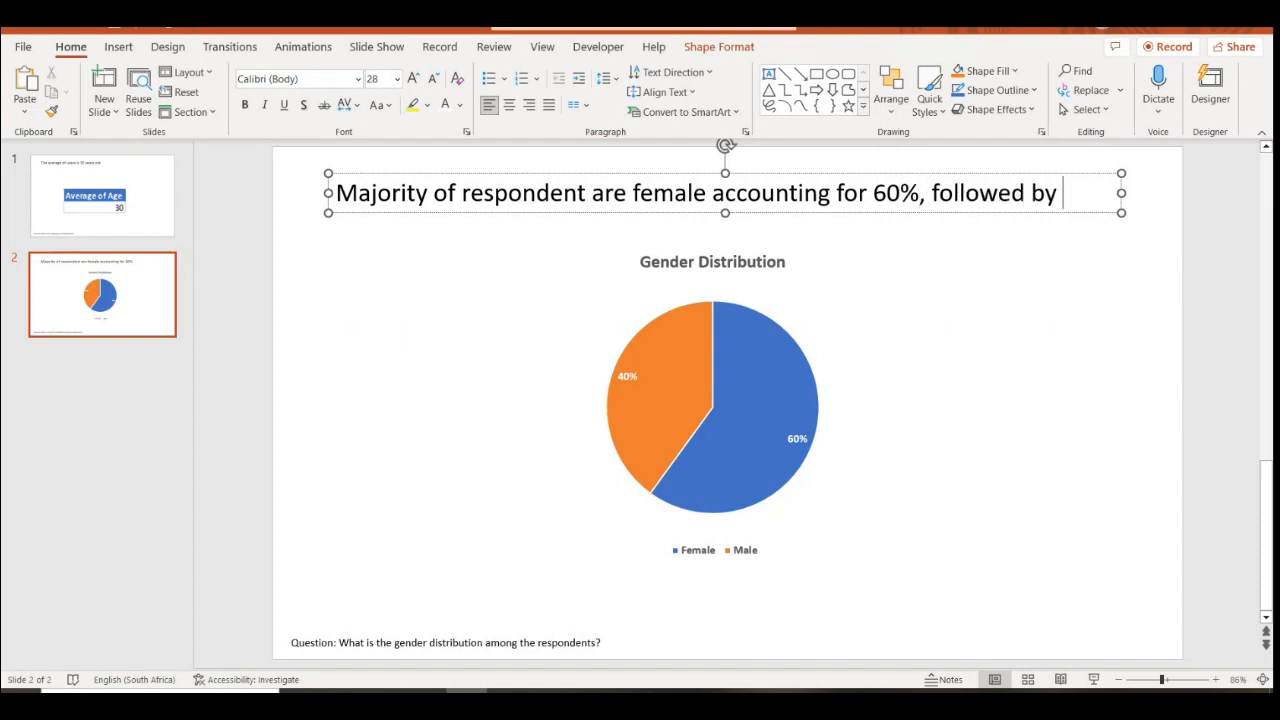
pyautogui.write(' males ')
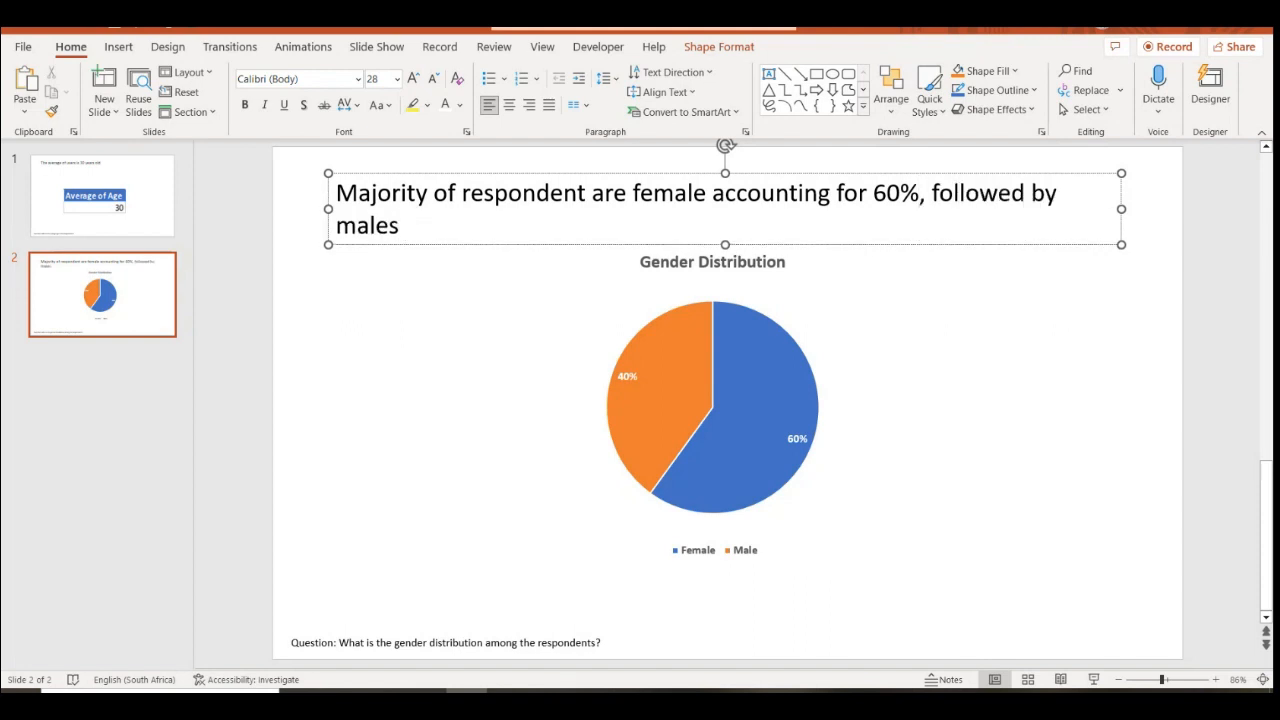
pyautogui.write('at 40%')
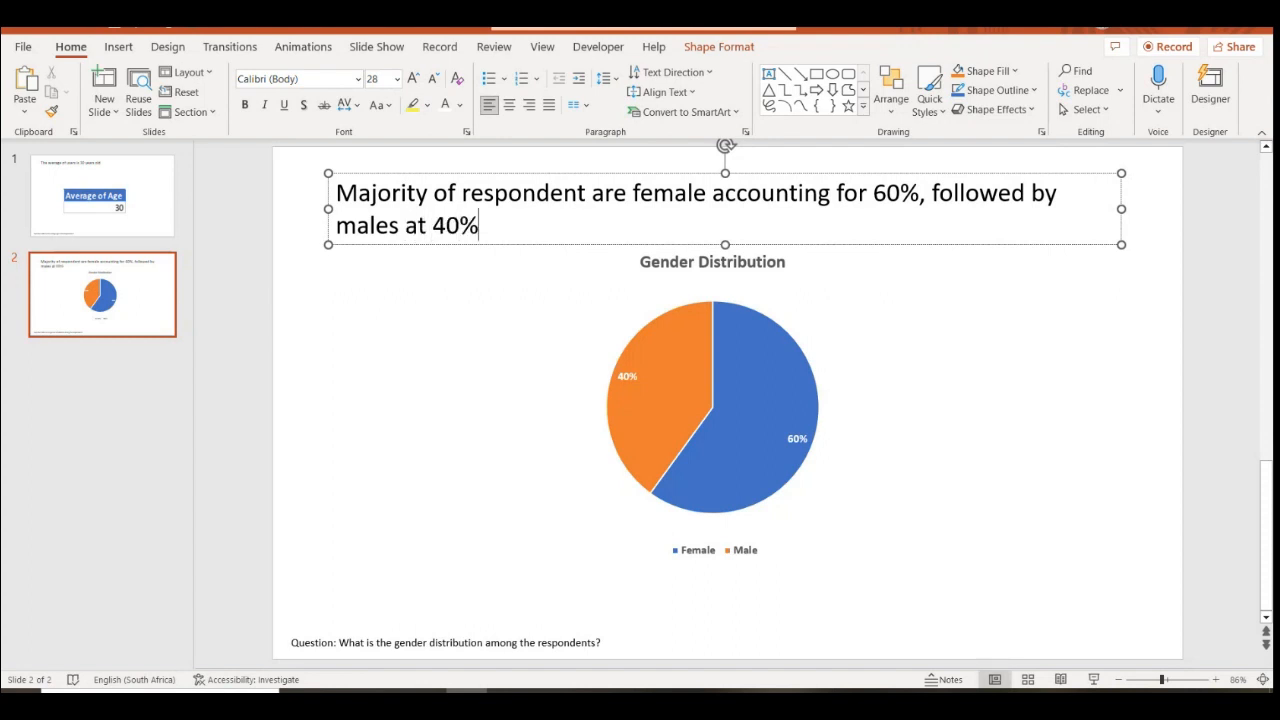
pyautogui.moveTo(1121, 209); pyautogui.dragTo(1140, 209)
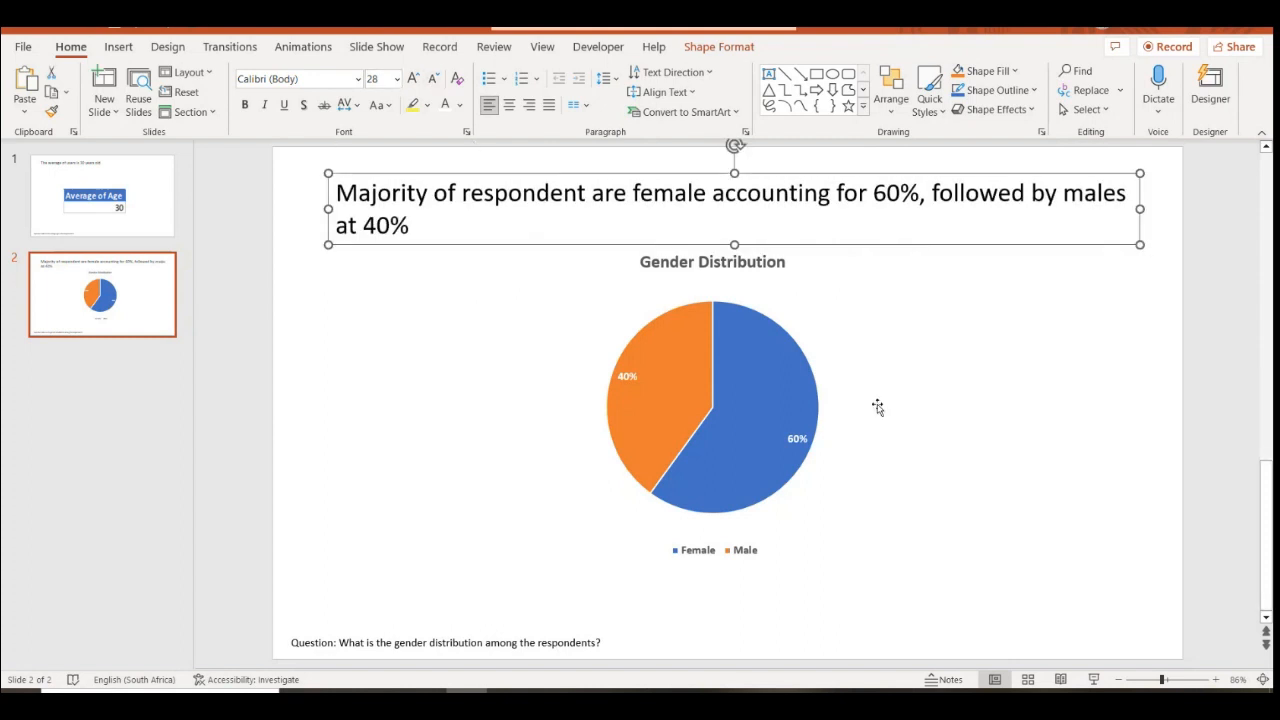
# Move slide 2's pie chart slightly down and deselect the caption
pyautogui.moveTo(845, 341); pyautogui.dragTo(829, 369)
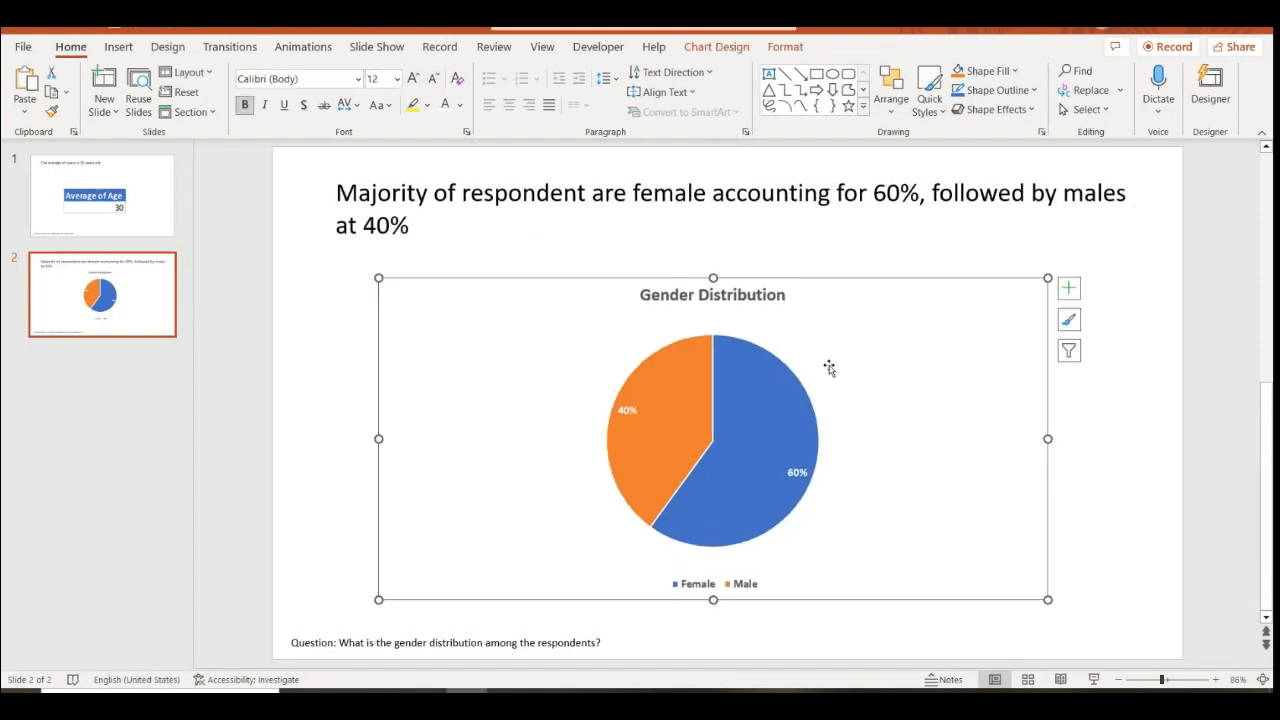
pyautogui.click(632, 192)
pyautogui.click(1141, 210)
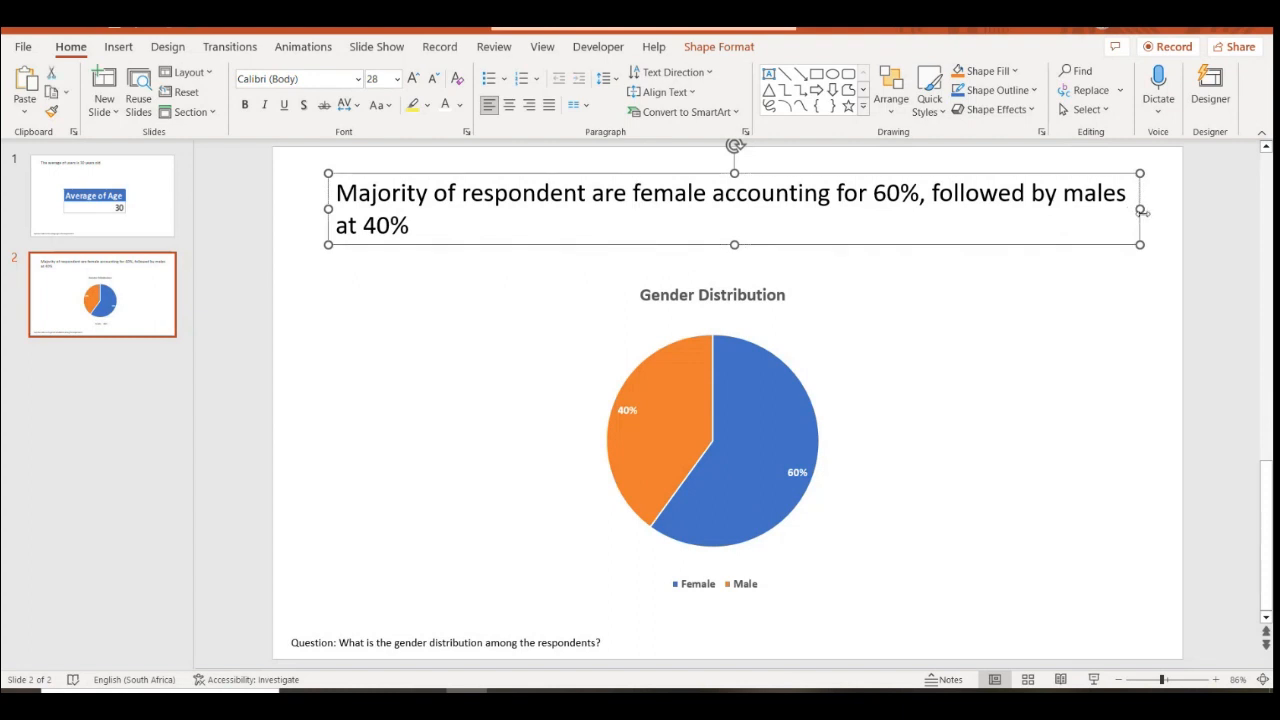
pyautogui.click(1027, 509)
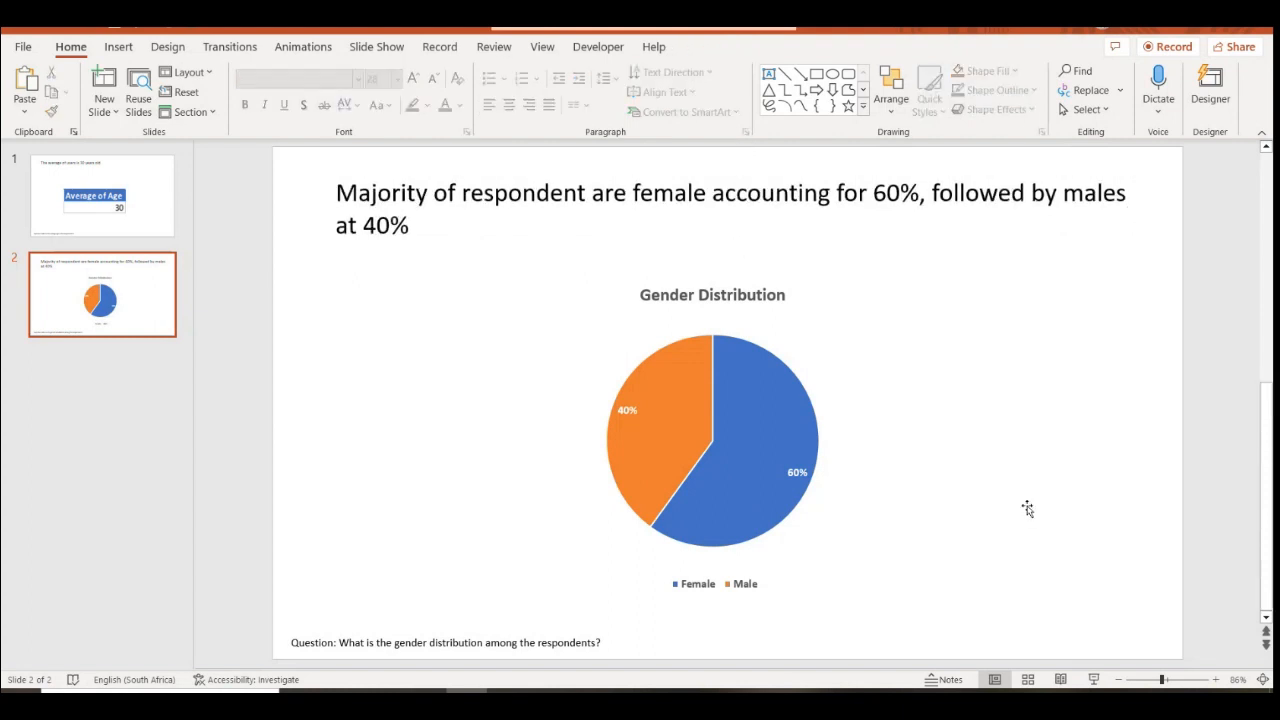
# Duplicate slide 2 as slide 3 and delete the pie chart from the copy
pyautogui.rightClick(114, 346)
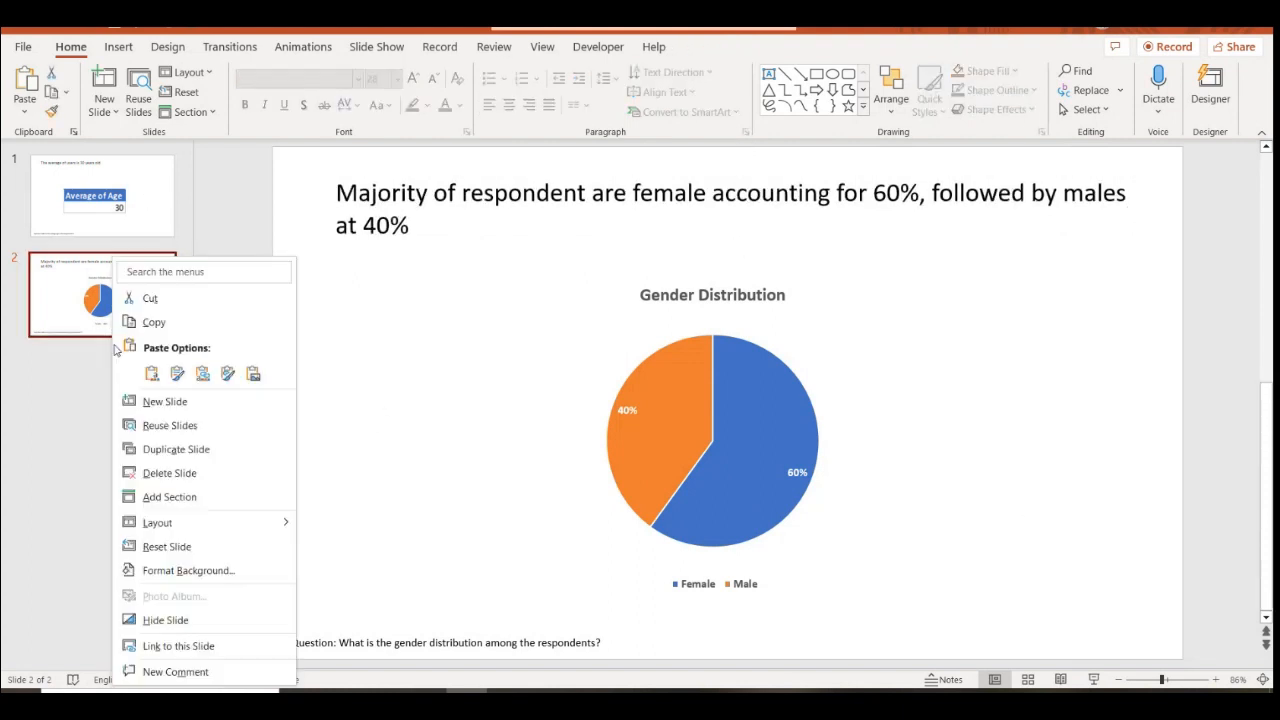
pyautogui.click(175, 449)
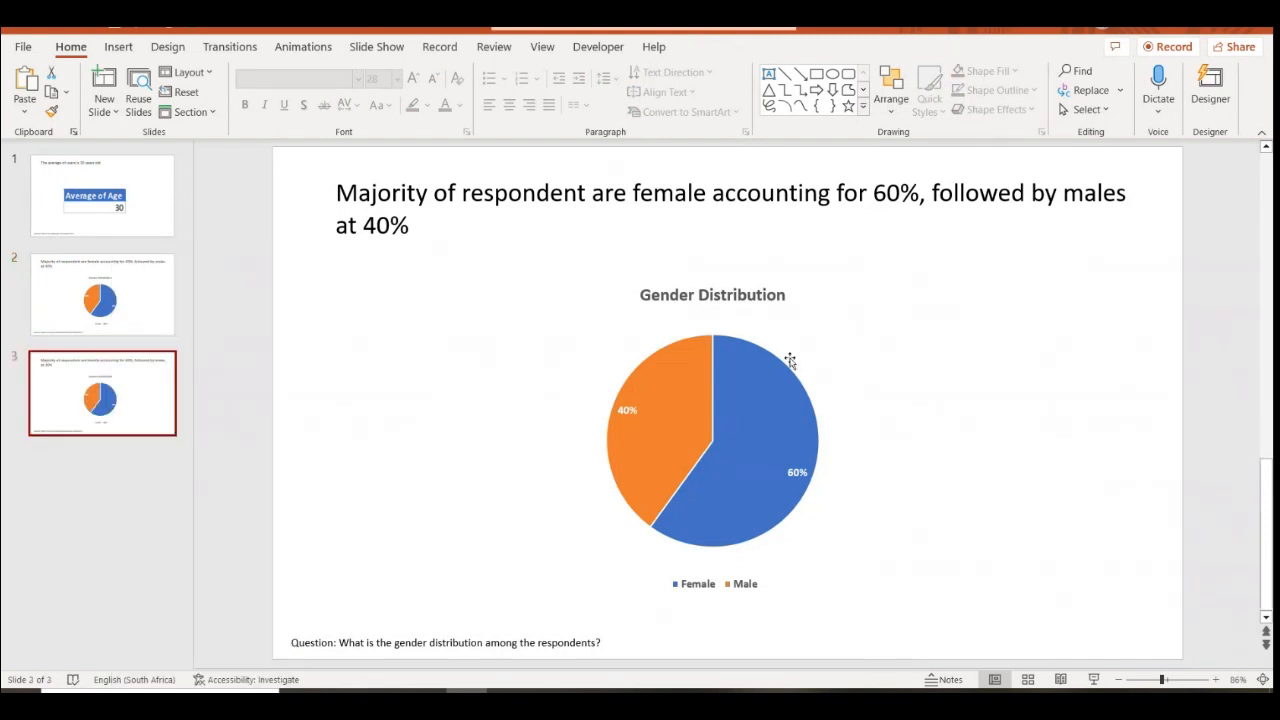
pyautogui.click(913, 343)
pyautogui.click(913, 343)
pyautogui.press('Delete')
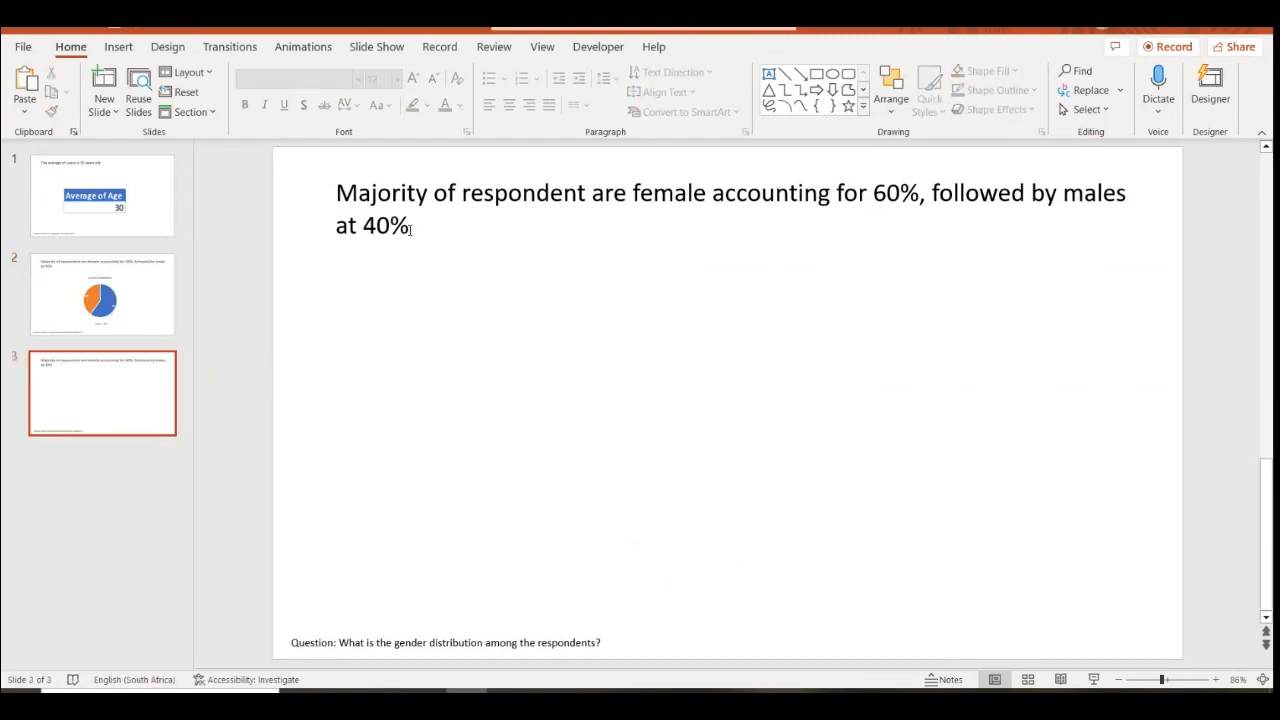
pyautogui.hotkey('alt', 'Tab')
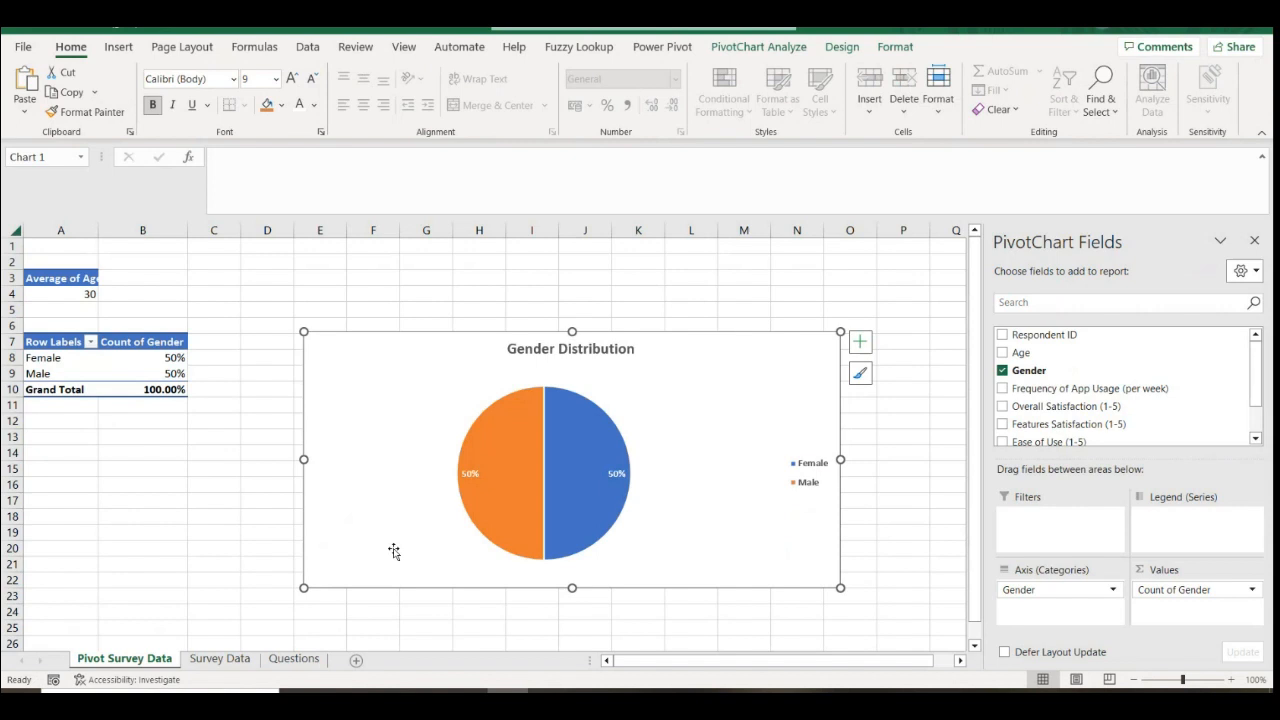
pyautogui.click(235, 584)
pyautogui.click(291, 658)
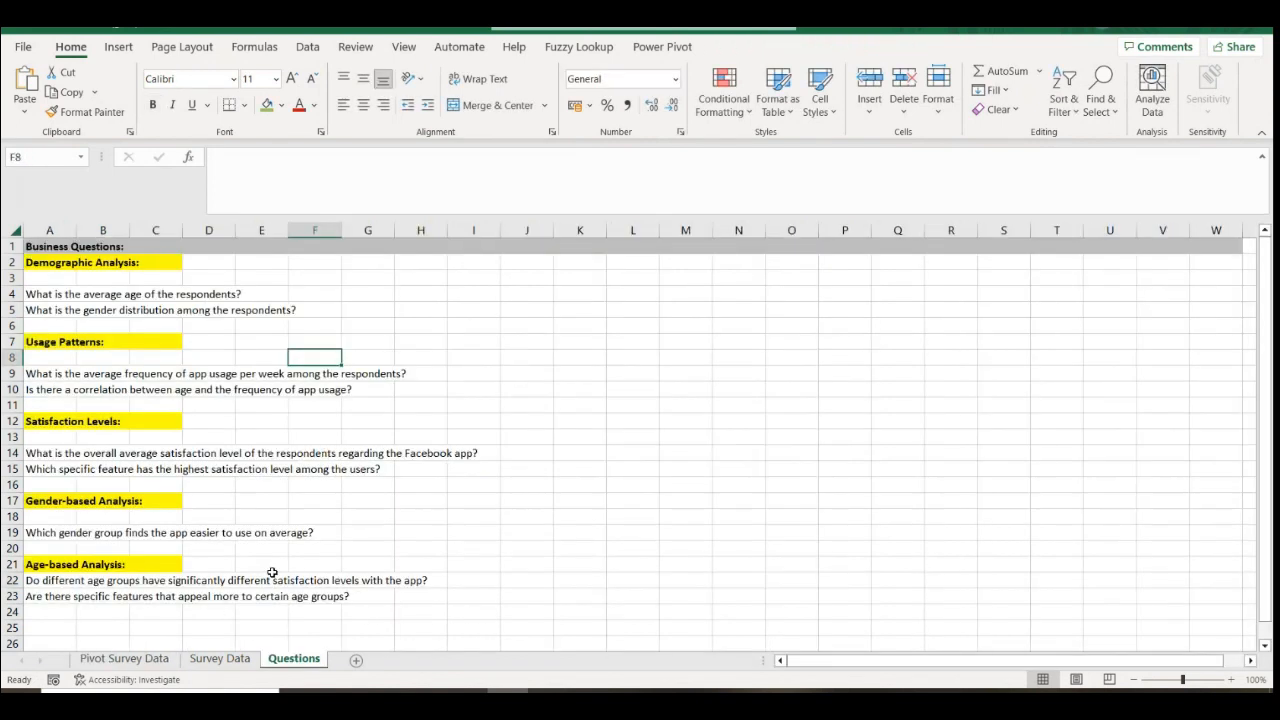
pyautogui.click(35, 370)
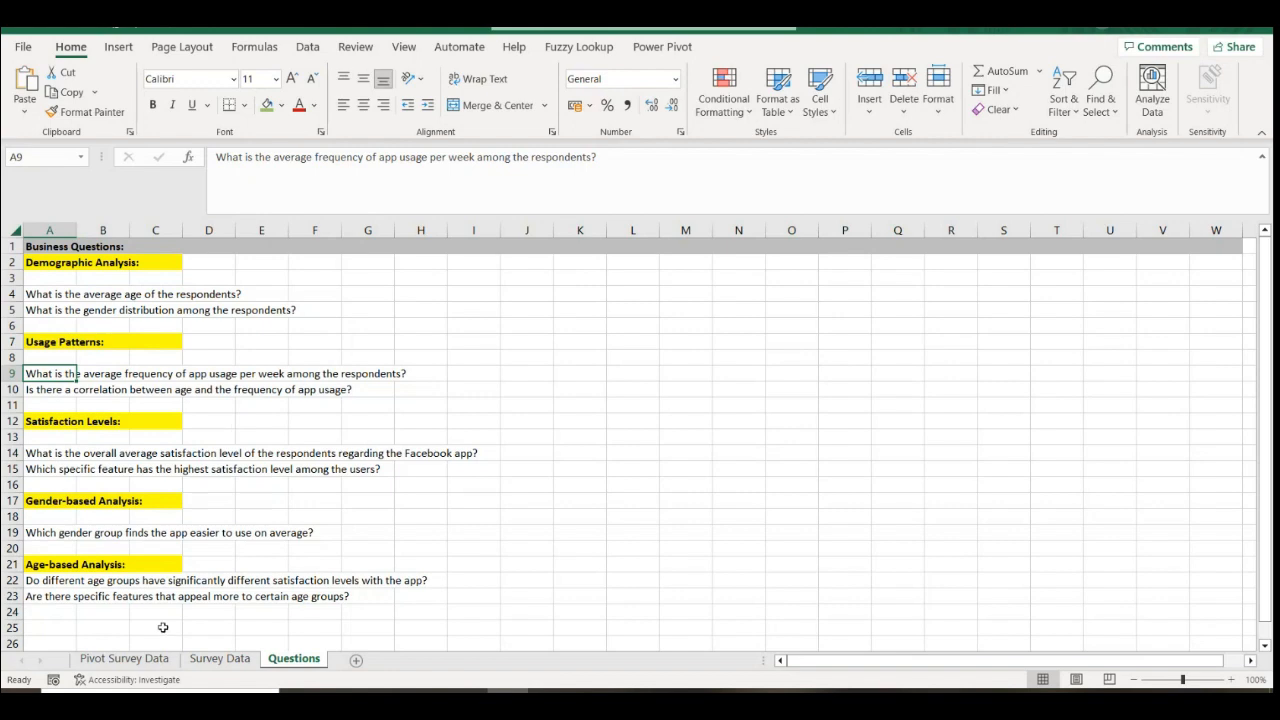
pyautogui.click(125, 660)
pyautogui.click(219, 659)
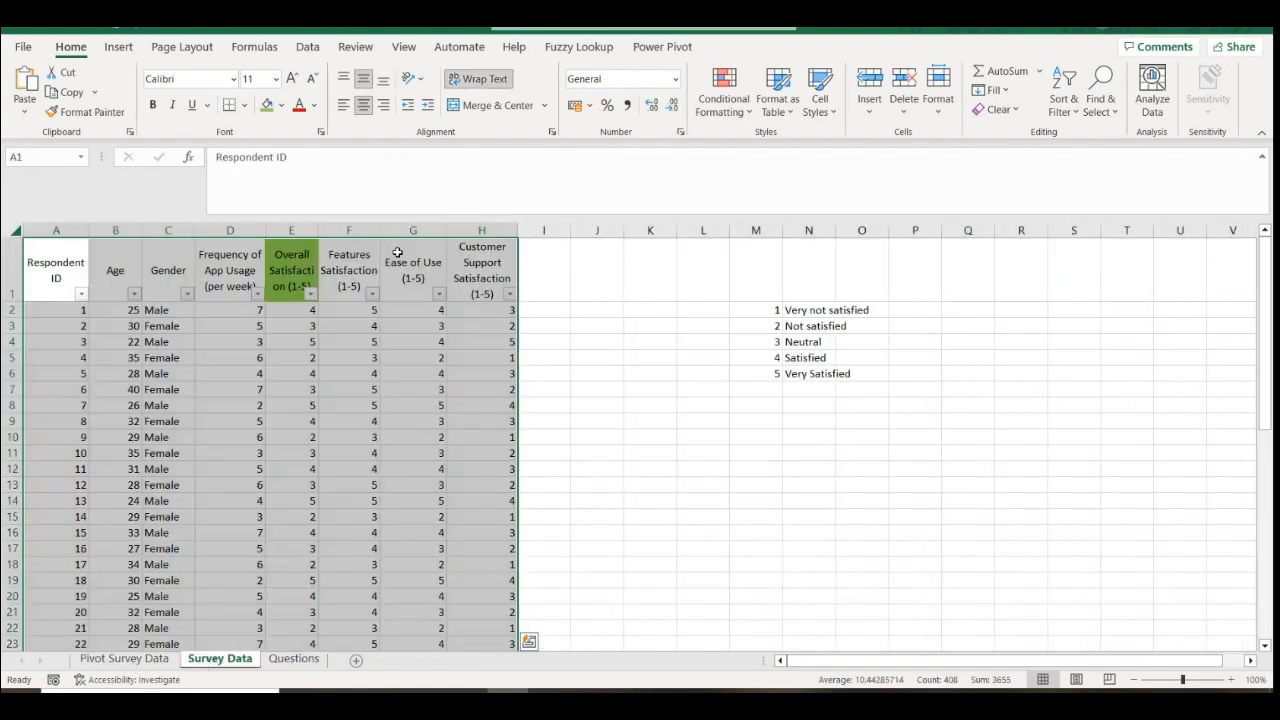
pyautogui.click(230, 272)
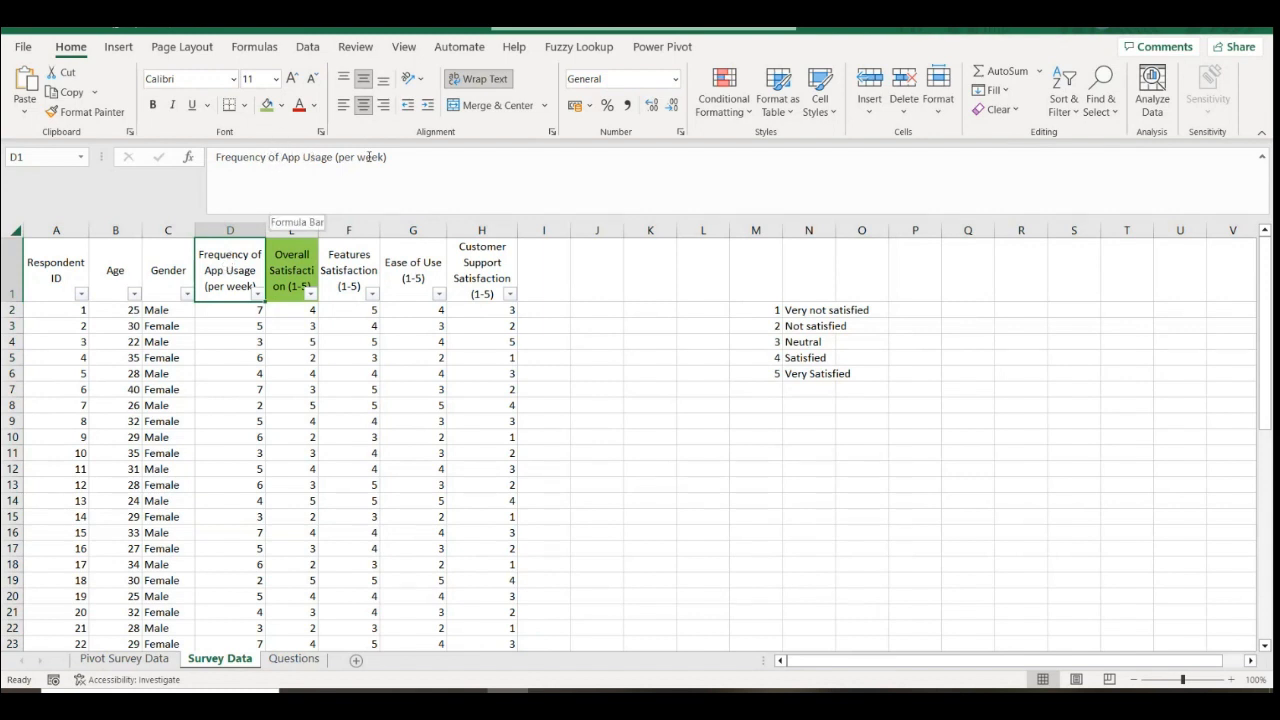
pyautogui.click(220, 325)
pyautogui.click(221, 437)
pyautogui.click(225, 546)
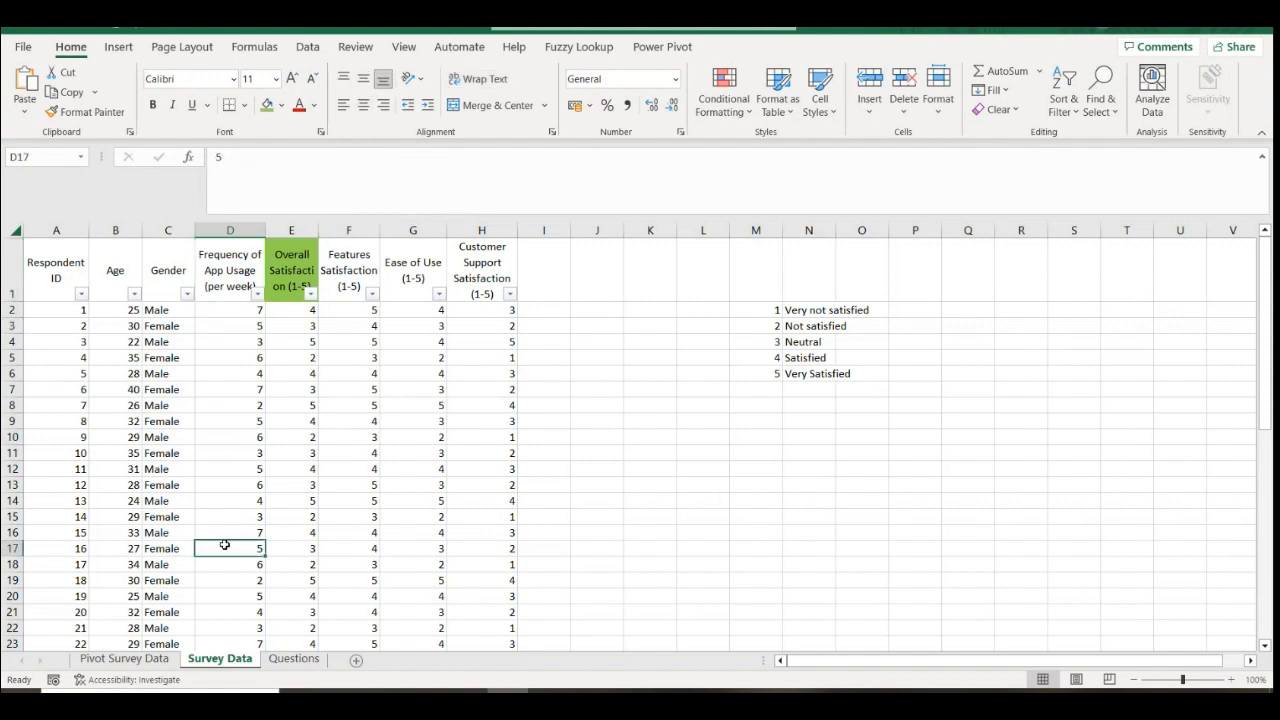
pyautogui.click(250, 342)
pyautogui.click(246, 467)
pyautogui.click(242, 565)
pyautogui.click(254, 324)
pyautogui.click(242, 465)
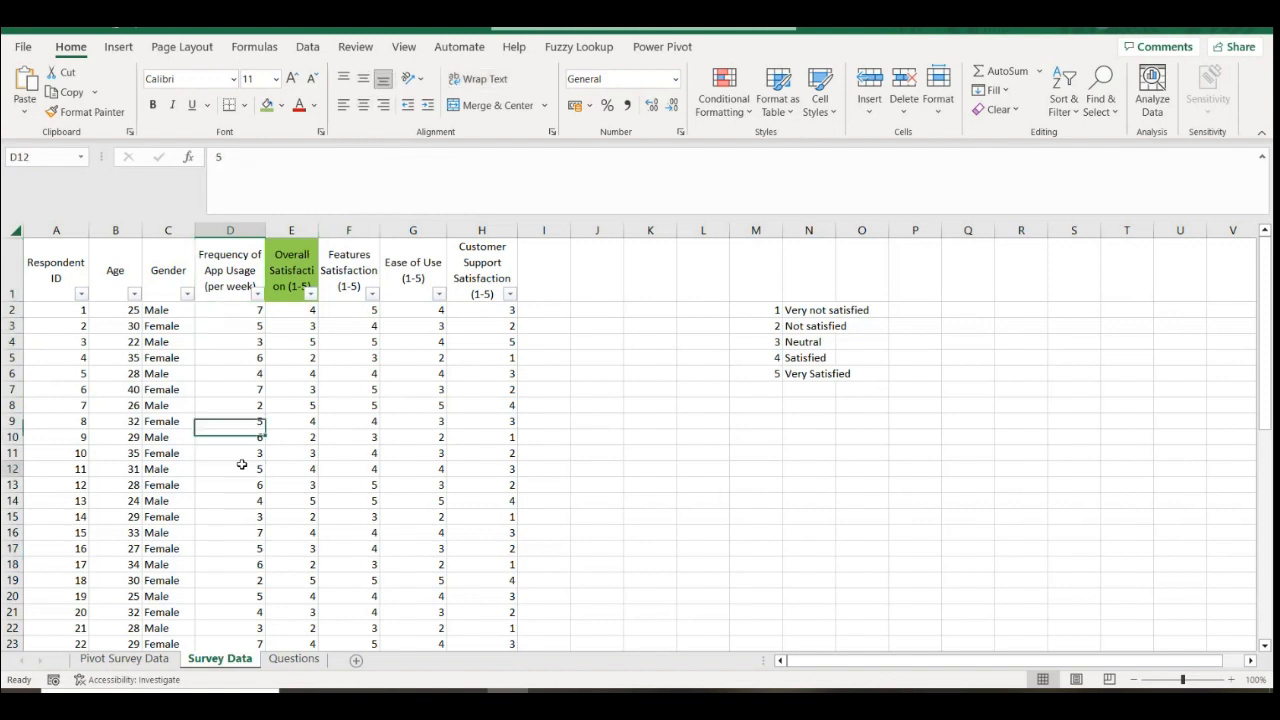
pyautogui.moveTo(231, 321); pyautogui.dragTo(211, 494)
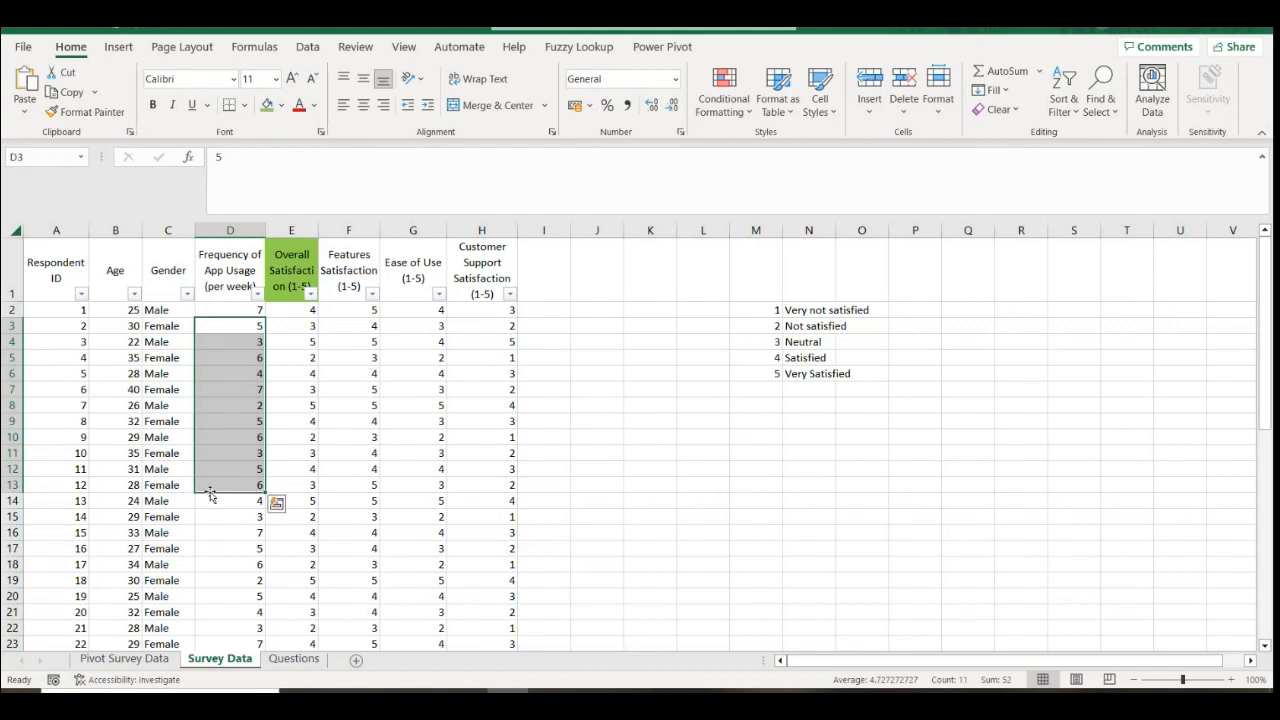
pyautogui.click(124, 659)
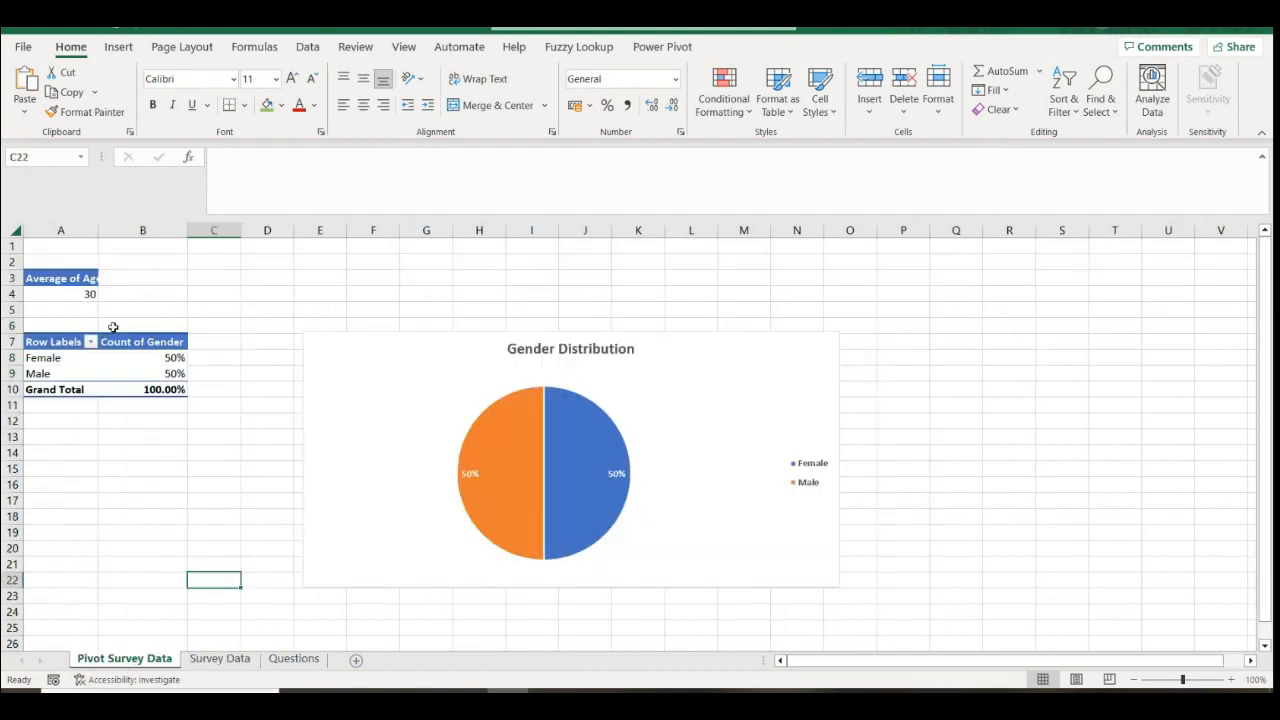
# Copy the Gender pivot table A7:B10 and paste it at A26
pyautogui.moveTo(46, 338); pyautogui.dragTo(168, 380)
pyautogui.rightClick(166, 362)
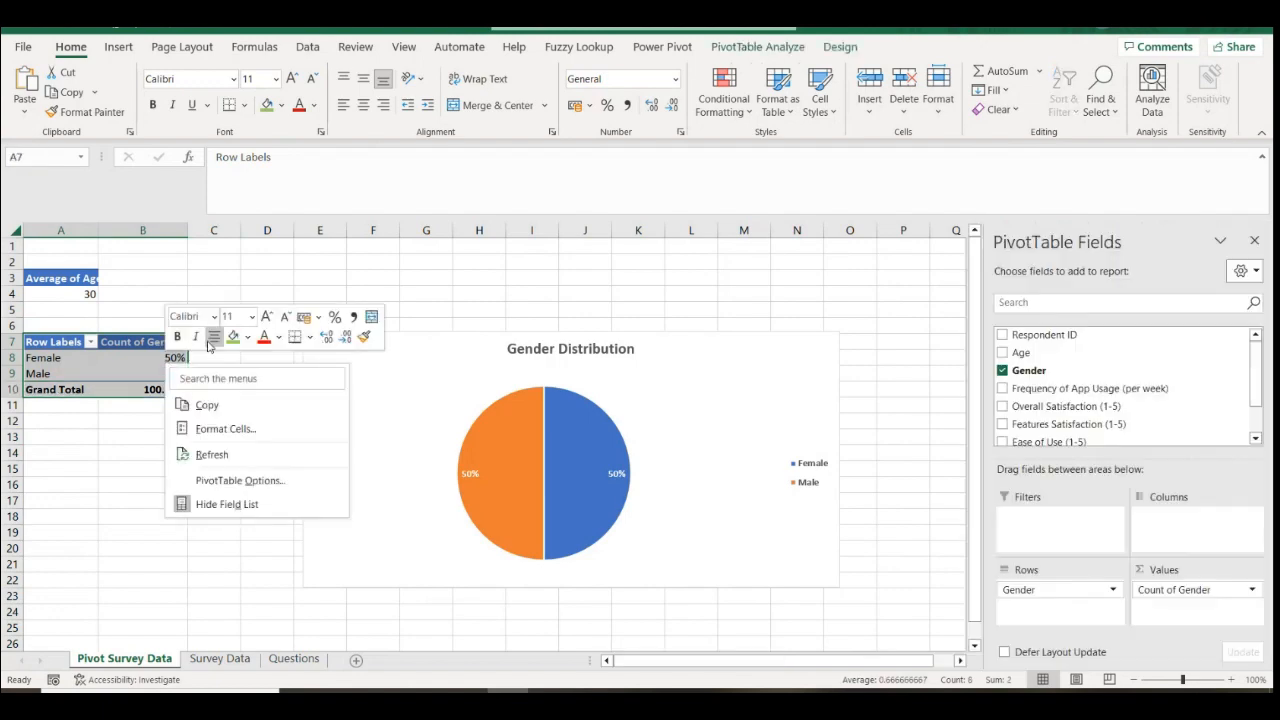
pyautogui.click(207, 405)
pyautogui.scroll(-1, 121, 529)
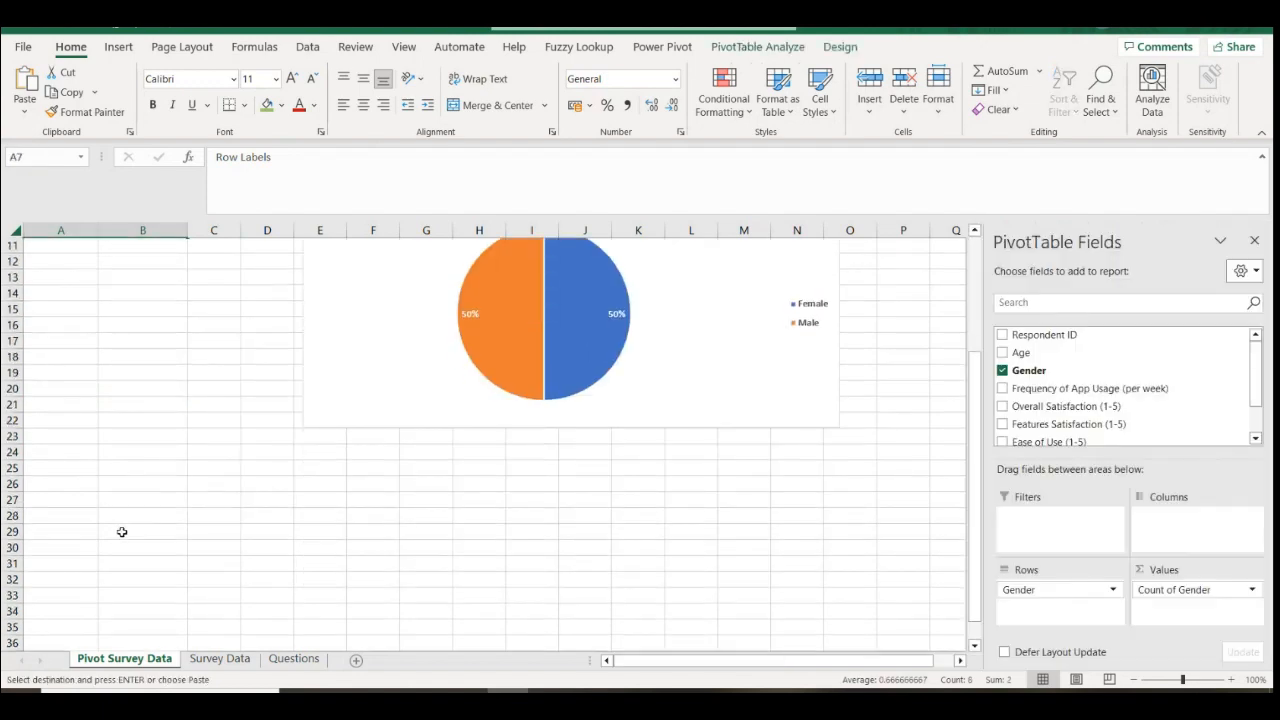
pyautogui.rightClick(63, 451)
pyautogui.click(103, 298)
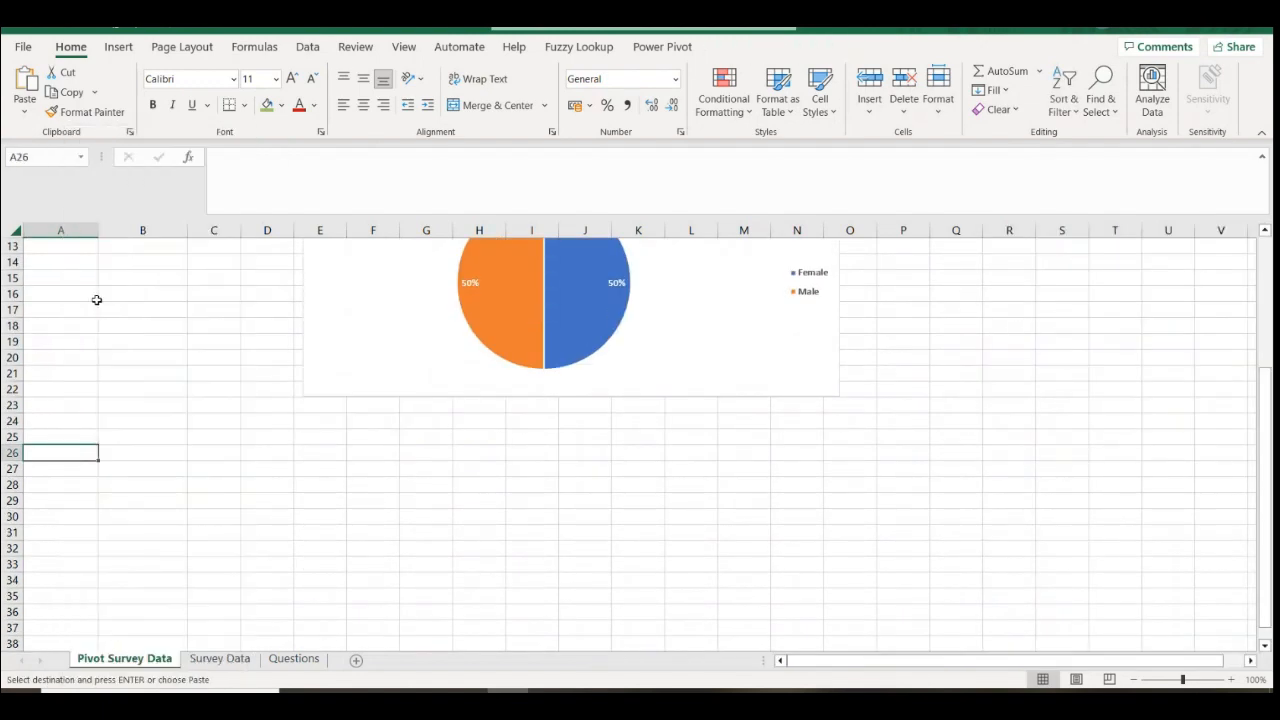
# Fill row 24 with dark grey as a divider
pyautogui.moveTo(57, 422); pyautogui.dragTo(955, 422)
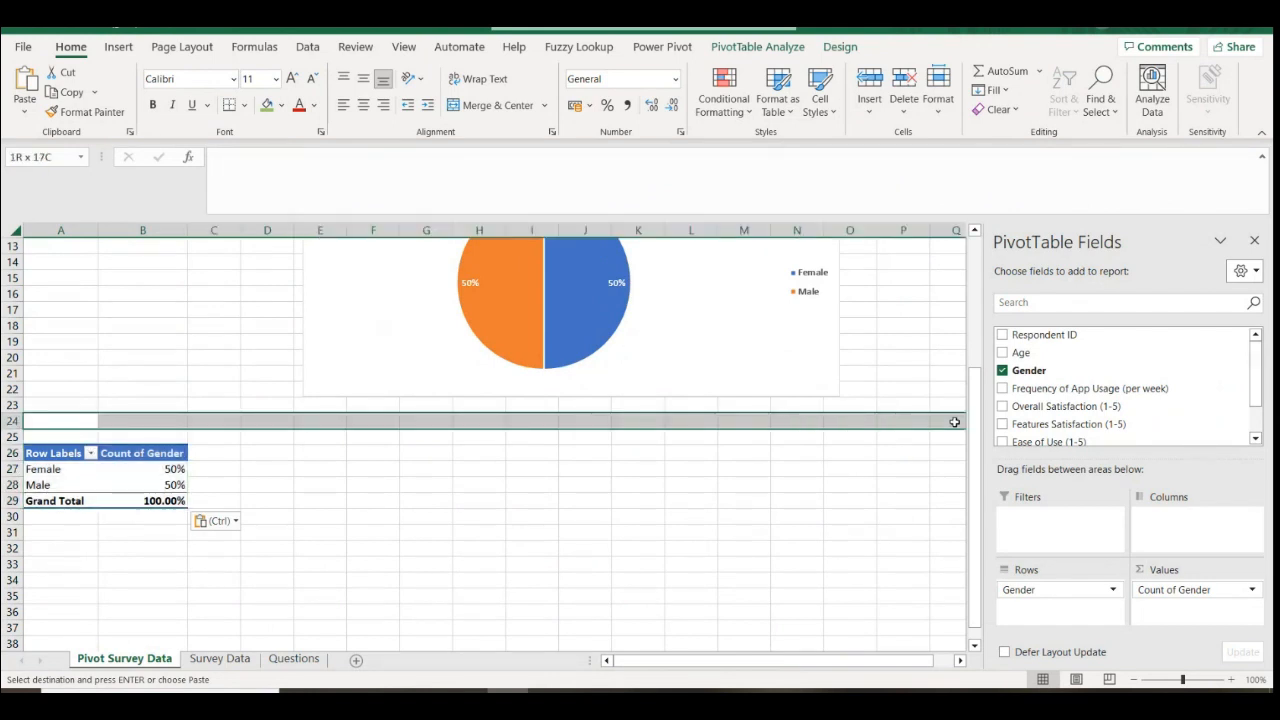
pyautogui.click(12, 421)
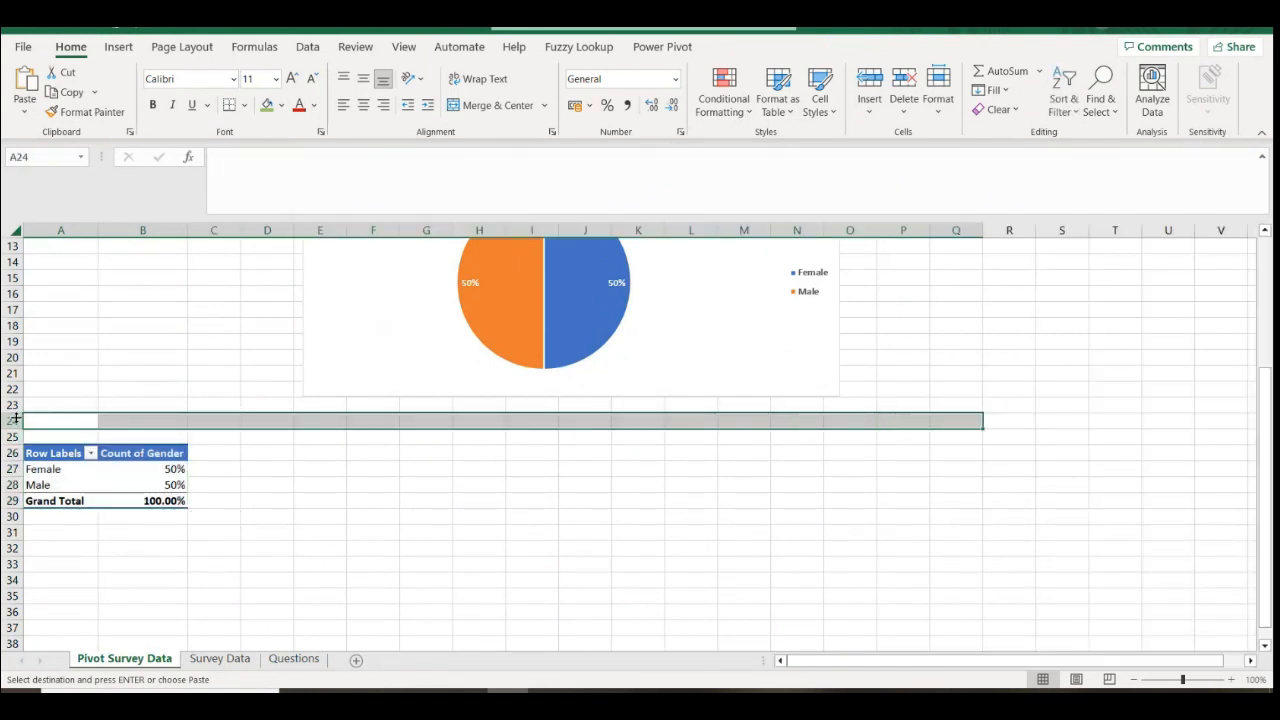
pyautogui.click(282, 105)
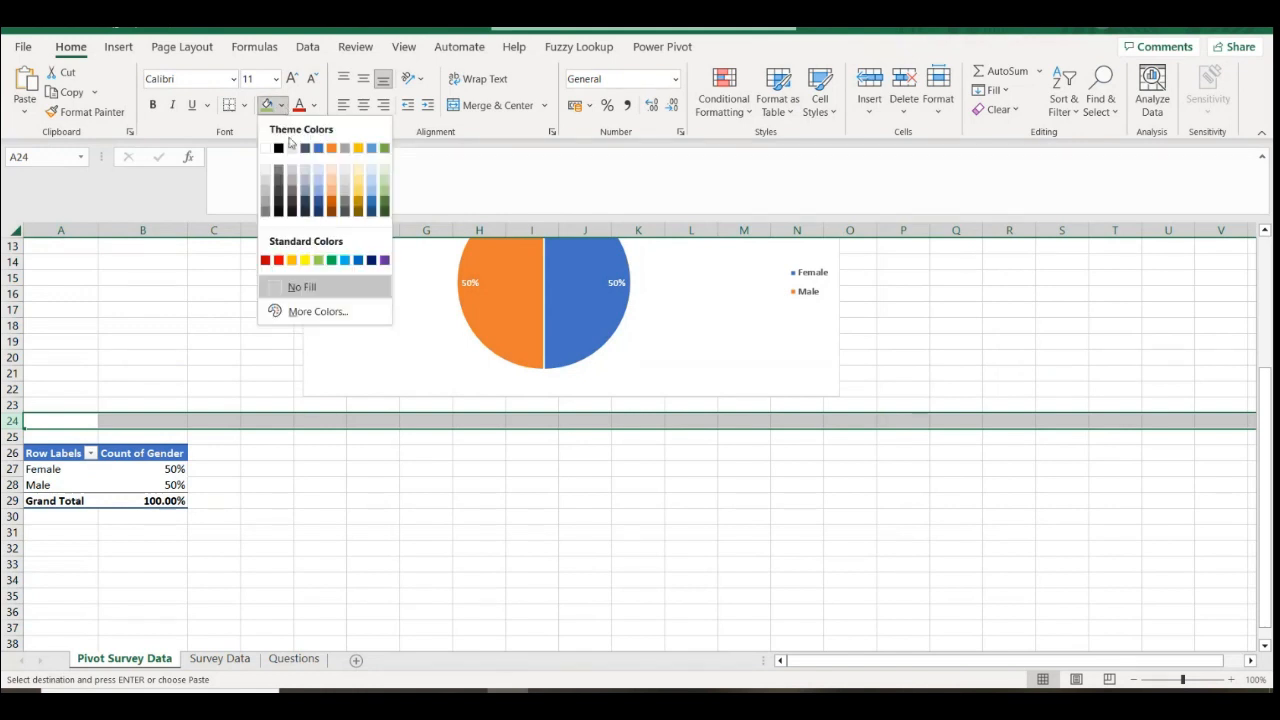
pyautogui.click(277, 192)
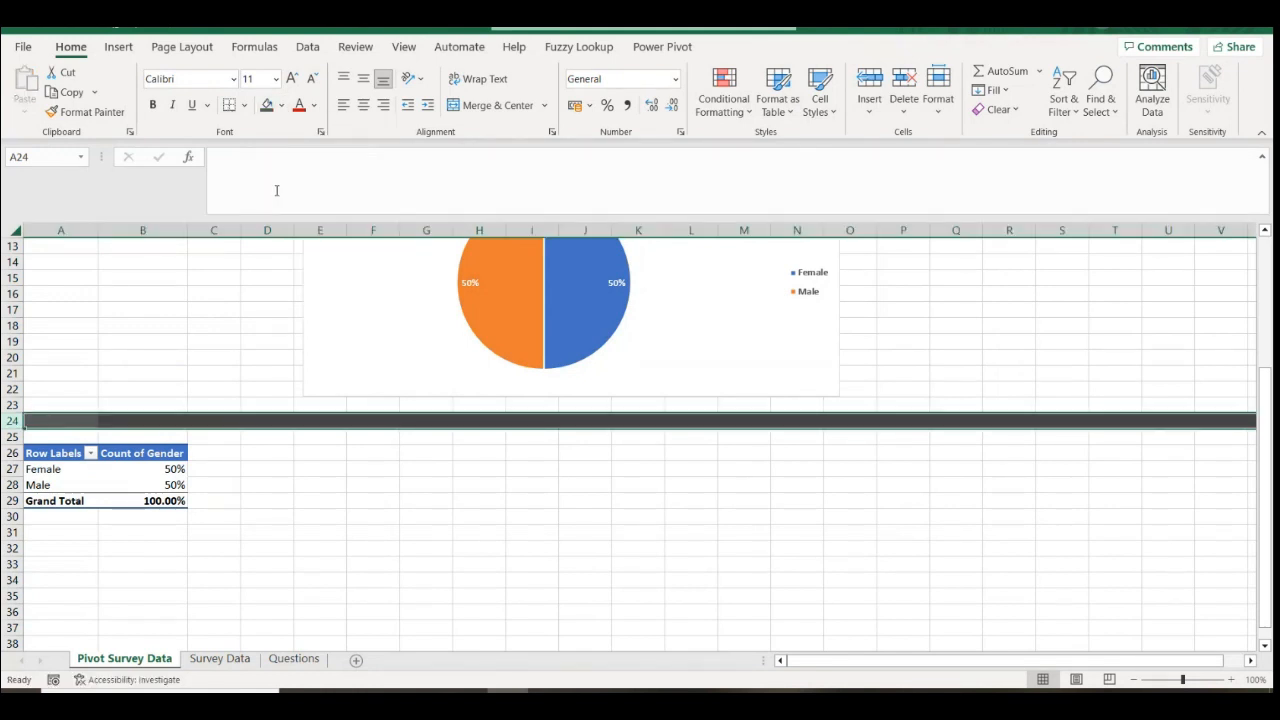
# Insert a blank row at row 5 and fill the new row 6 dark grey
pyautogui.scroll(2, 191, 389)
pyautogui.scroll(3, 191, 389)
pyautogui.click(16, 310)
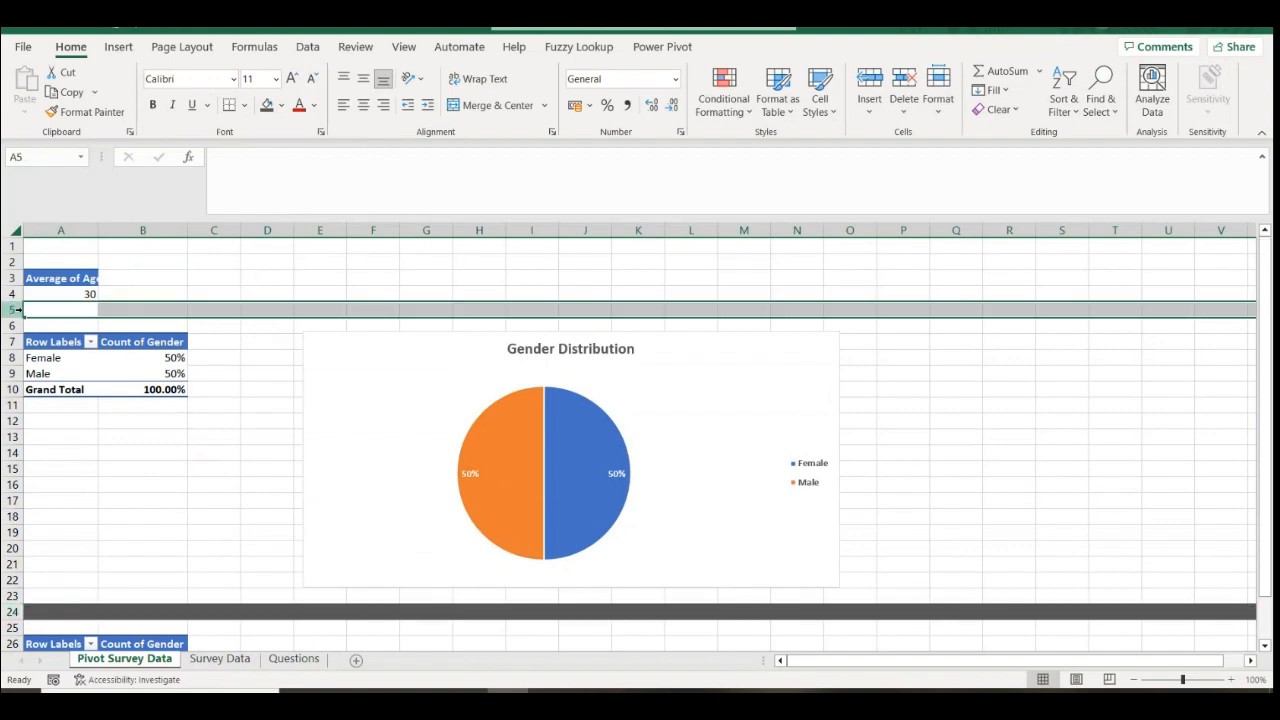
pyautogui.rightClick(16, 310)
pyautogui.click(60, 480)
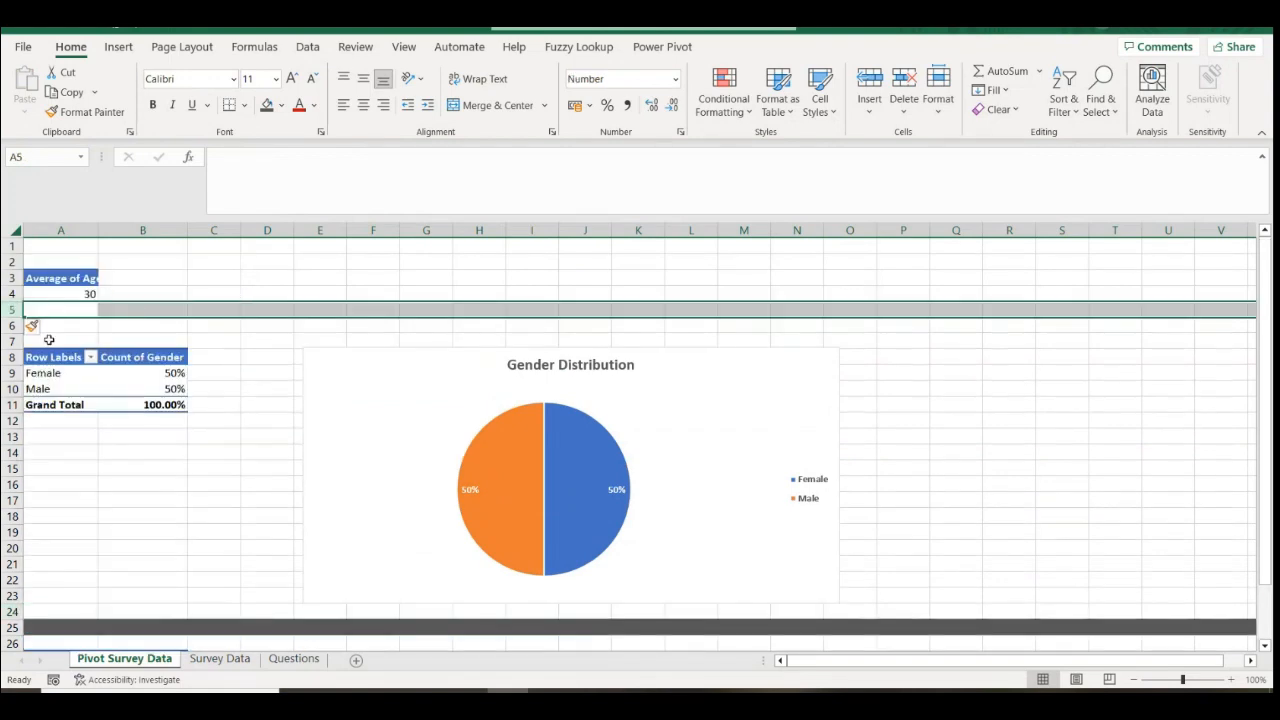
pyautogui.click(15, 325)
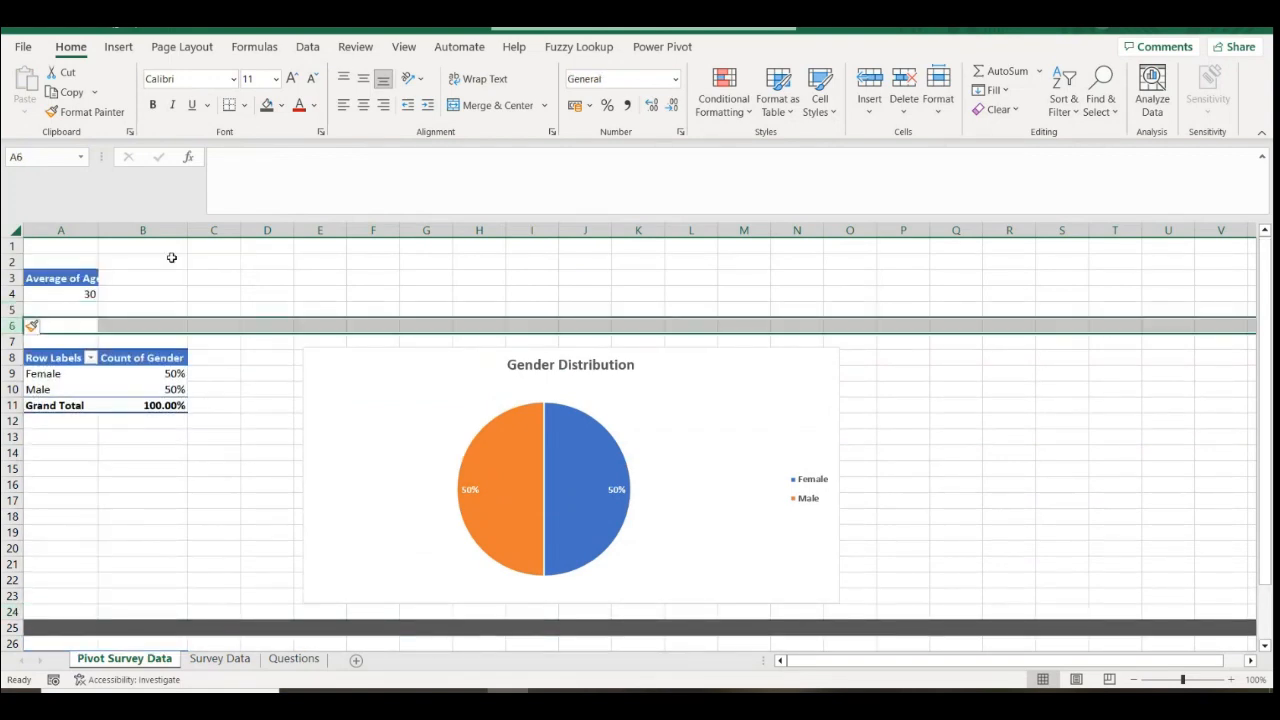
pyautogui.click(266, 105)
pyautogui.click(540, 265)
pyautogui.click(218, 482)
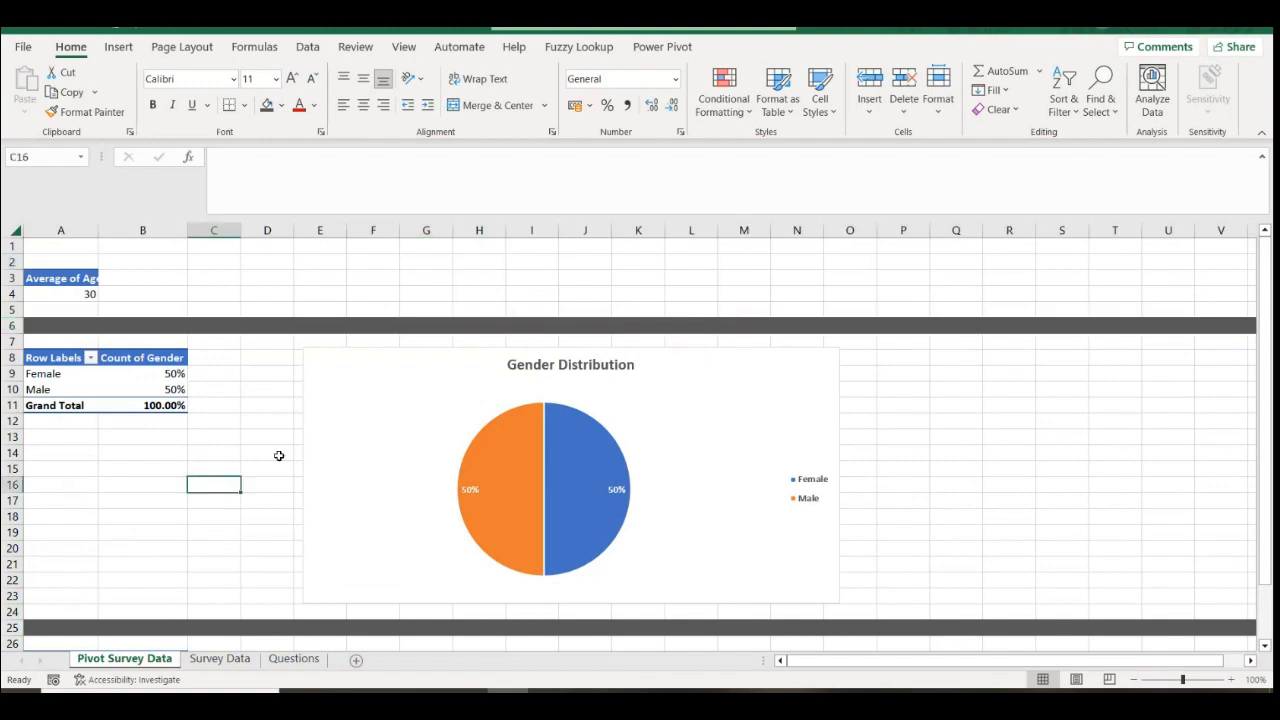
pyautogui.scroll(-5, 470, 508)
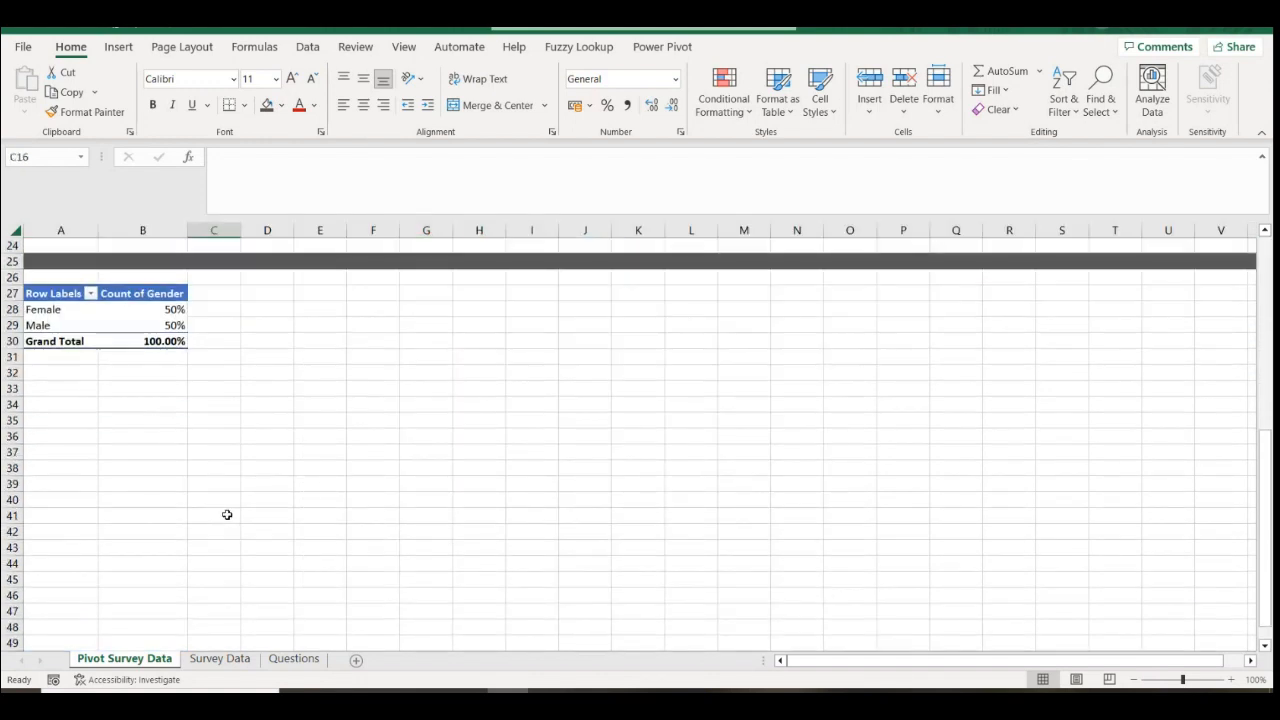
pyautogui.click(170, 422)
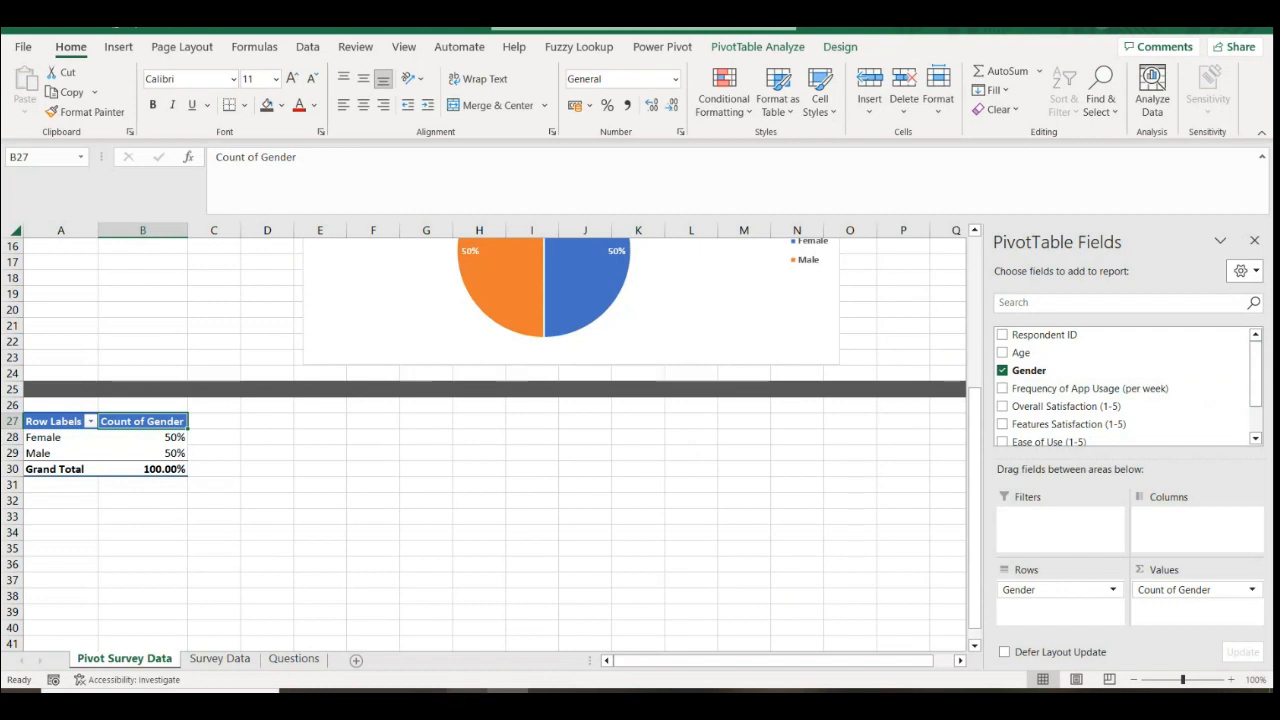
pyautogui.click(466, 700)
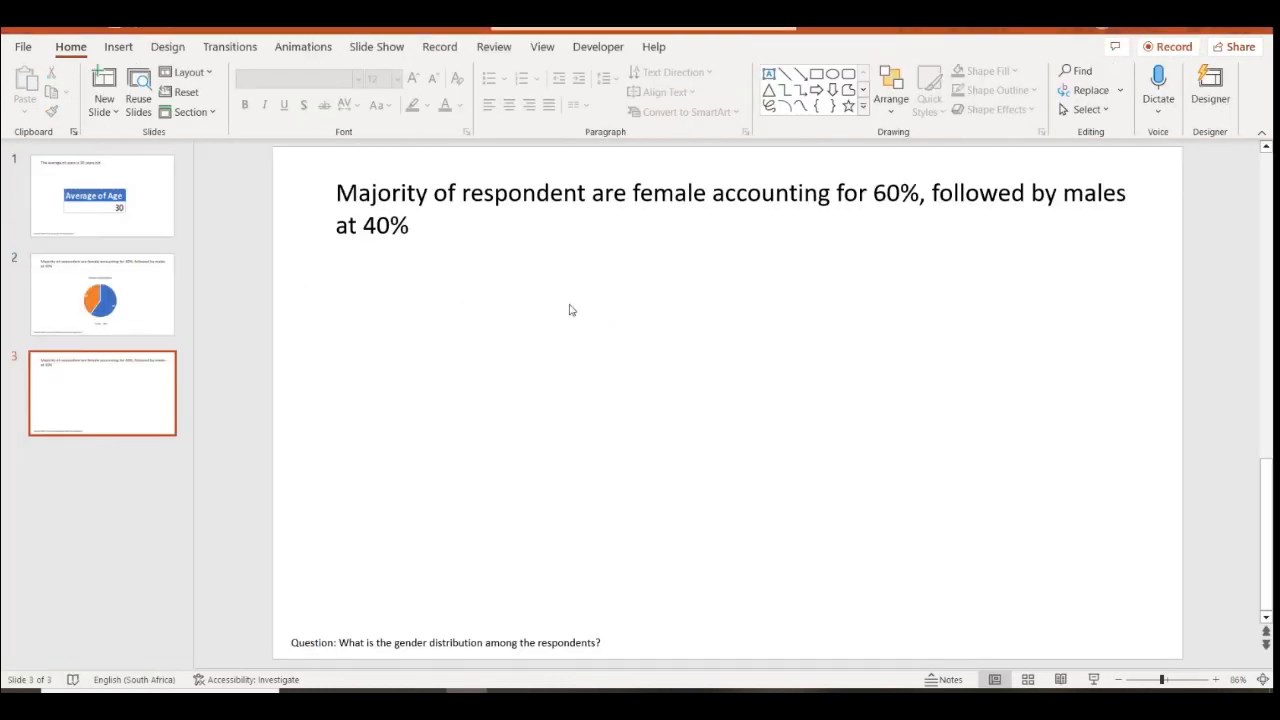
# Review slides 1–3, then return to Excel's Pivot Survey Data sheet with the Gender pivot
pyautogui.click(114, 218)
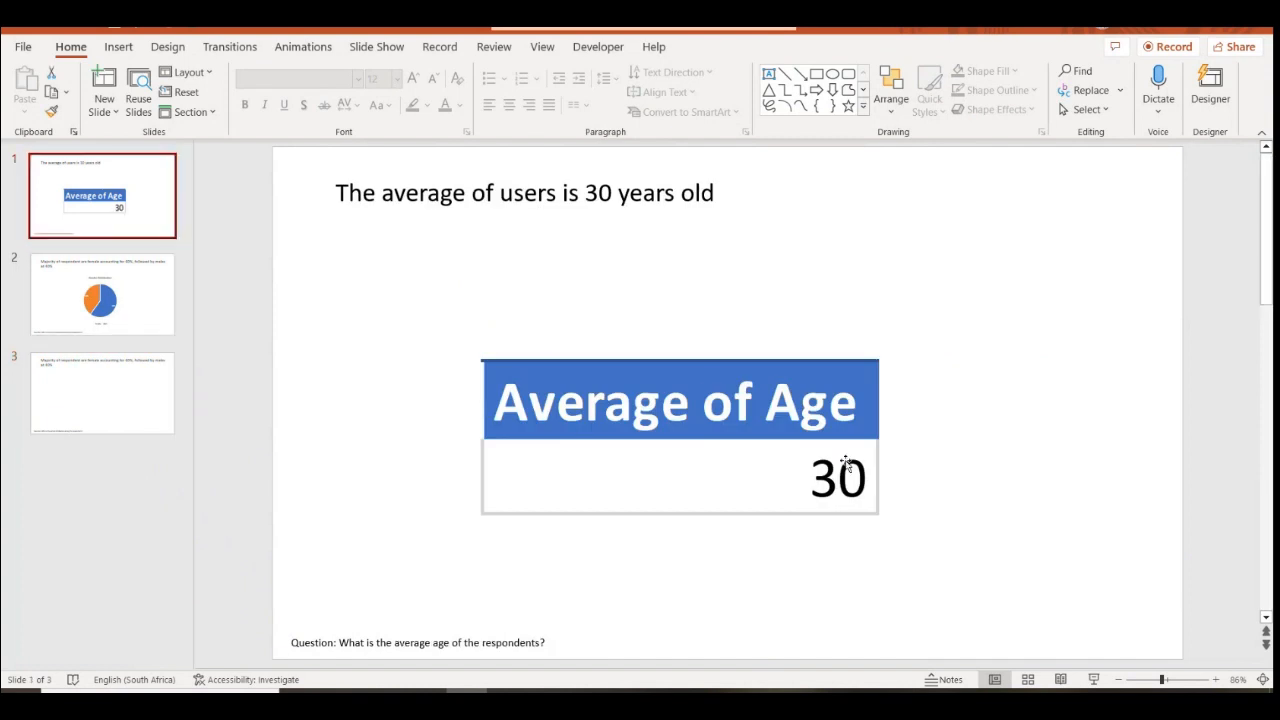
pyautogui.press('Down')
pyautogui.press('Down')
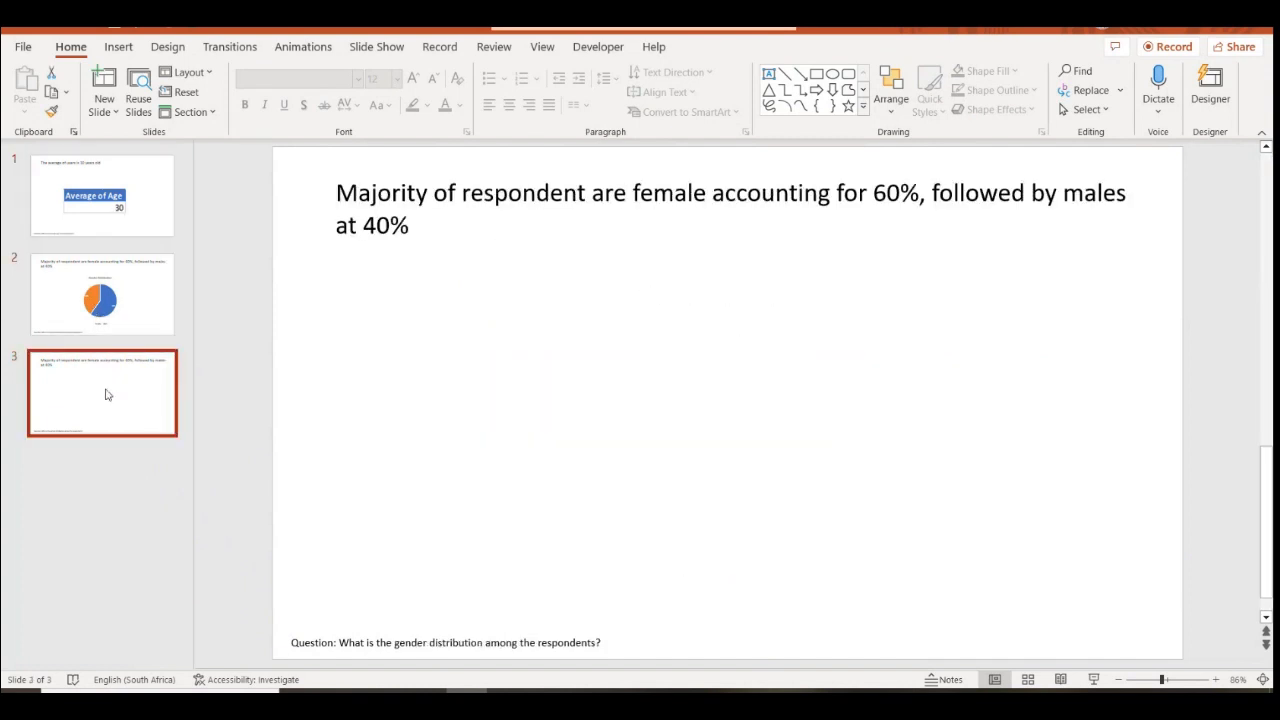
pyautogui.hotkey('alt', 'Tab')
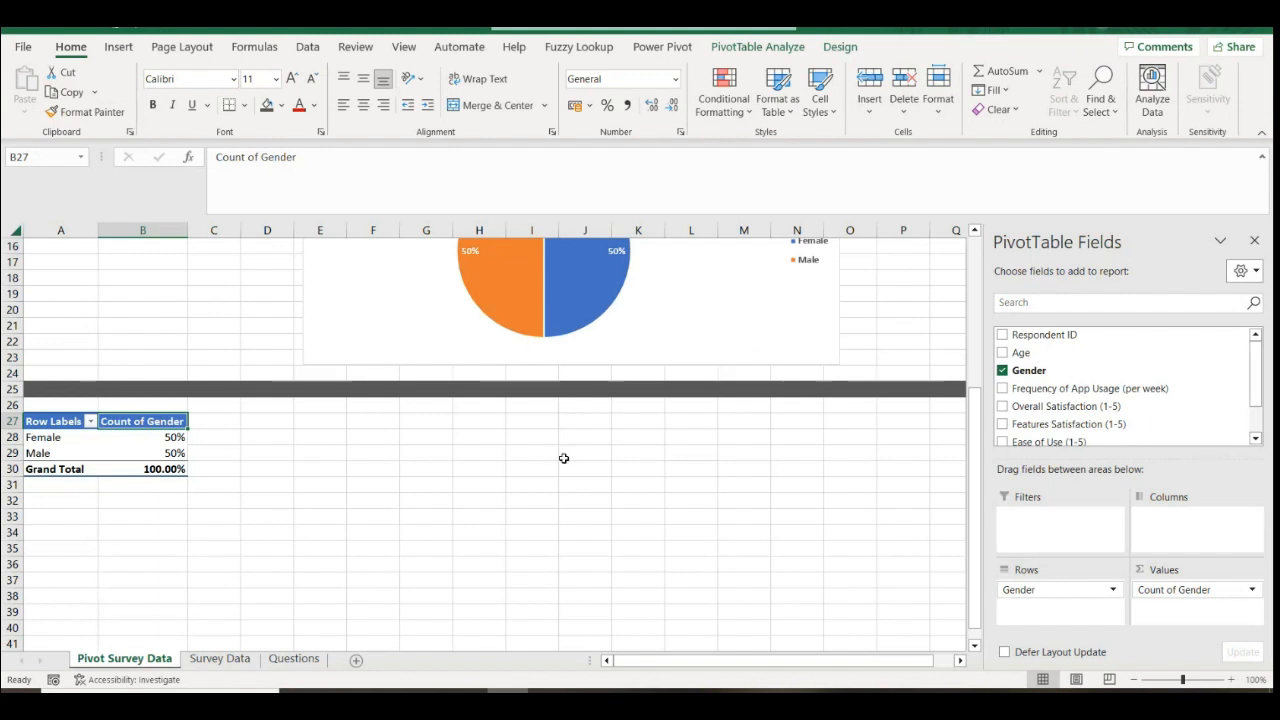
pyautogui.hotkey('alt', 'Tab')
pyautogui.click(121, 309)
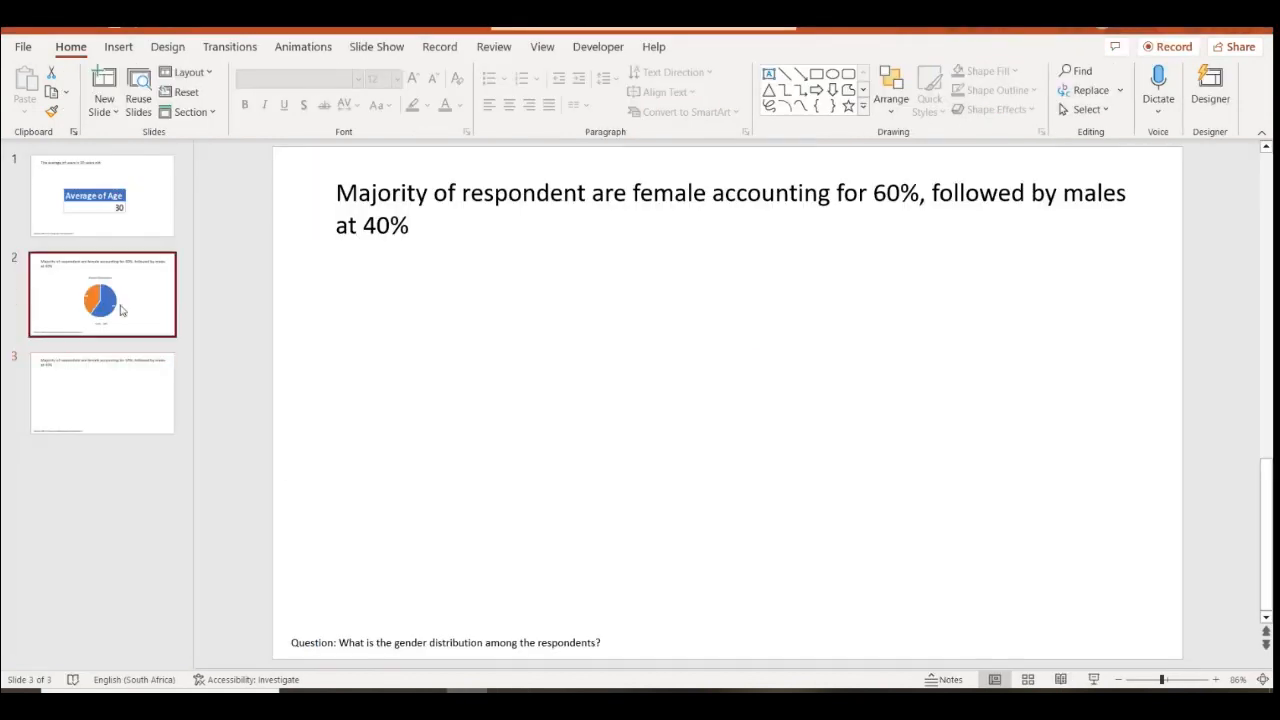
pyautogui.click(123, 378)
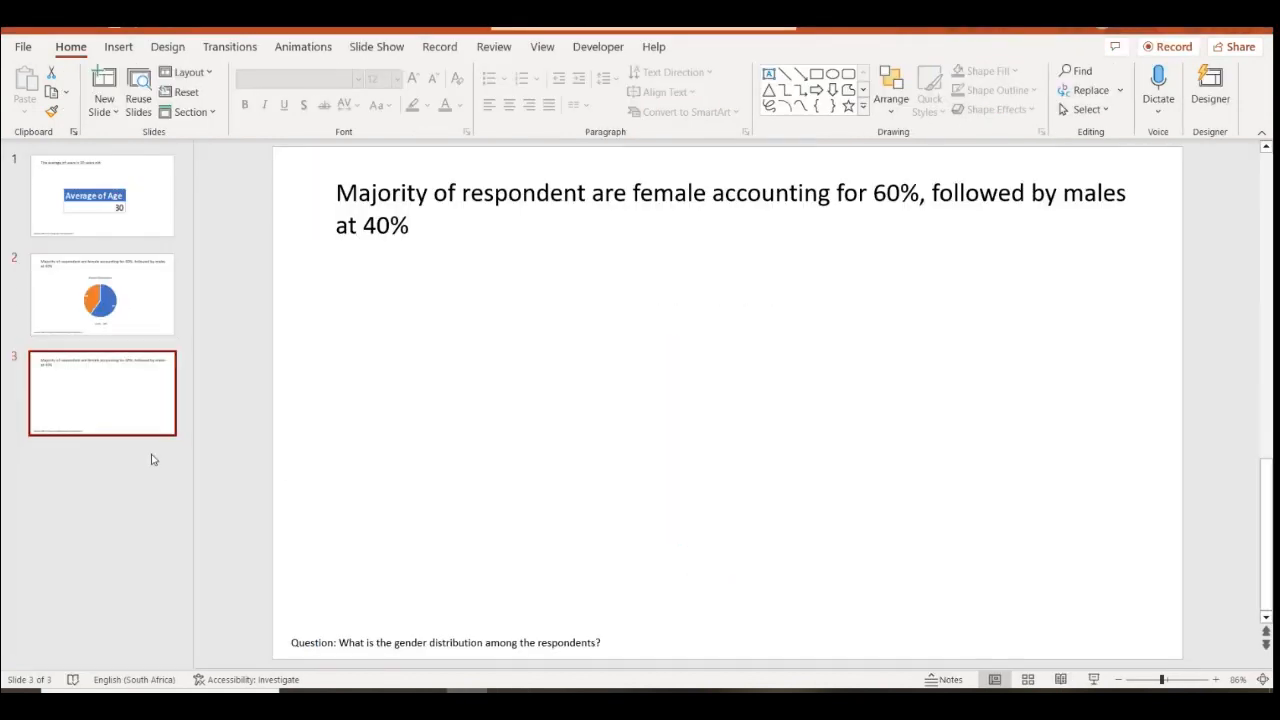
pyautogui.hotkey('alt', 'Tab')
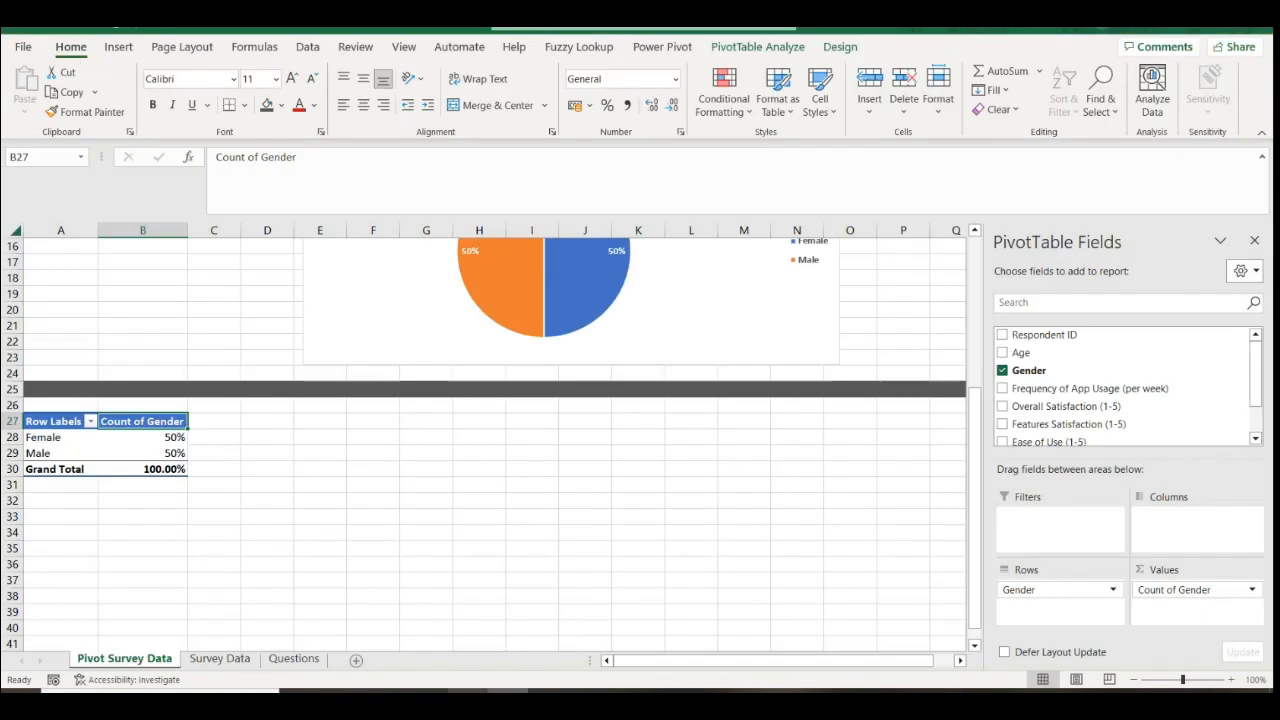
pyautogui.hotkey('alt', 'Tab')
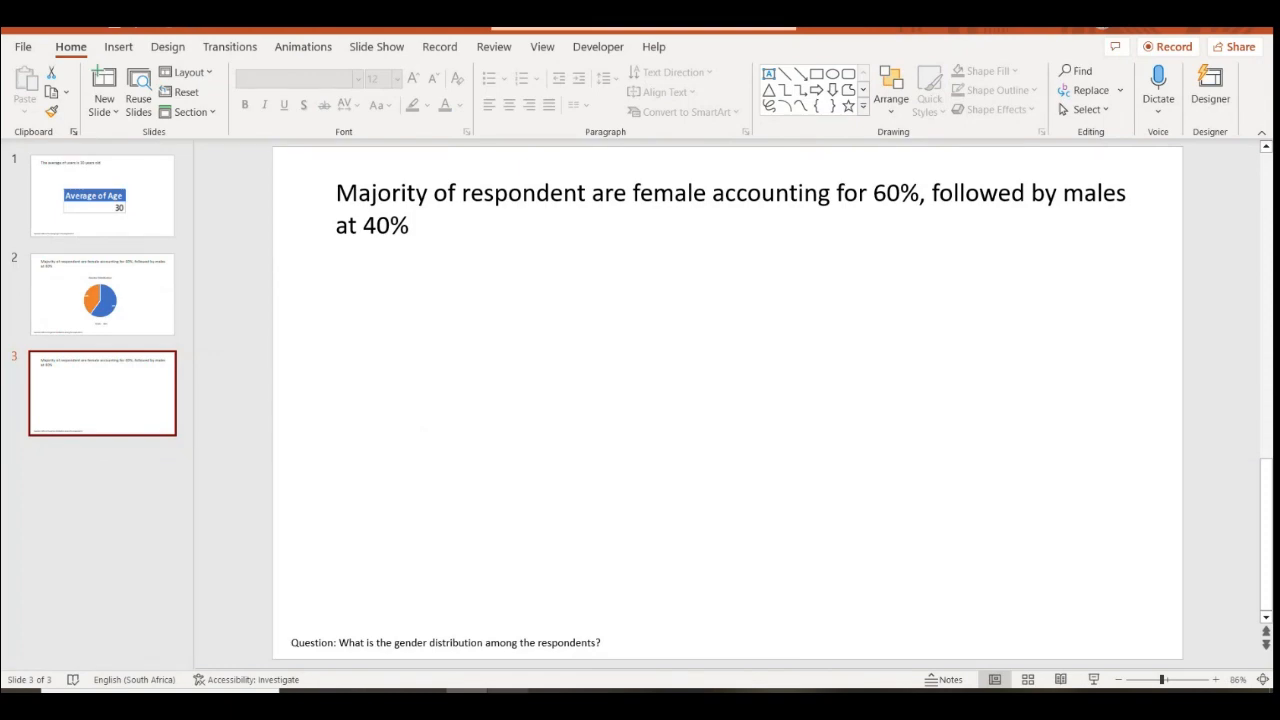
pyautogui.hotkey('alt', 'Tab')
pyautogui.scroll(1, 263, 532)
pyautogui.scroll(2, 263, 532)
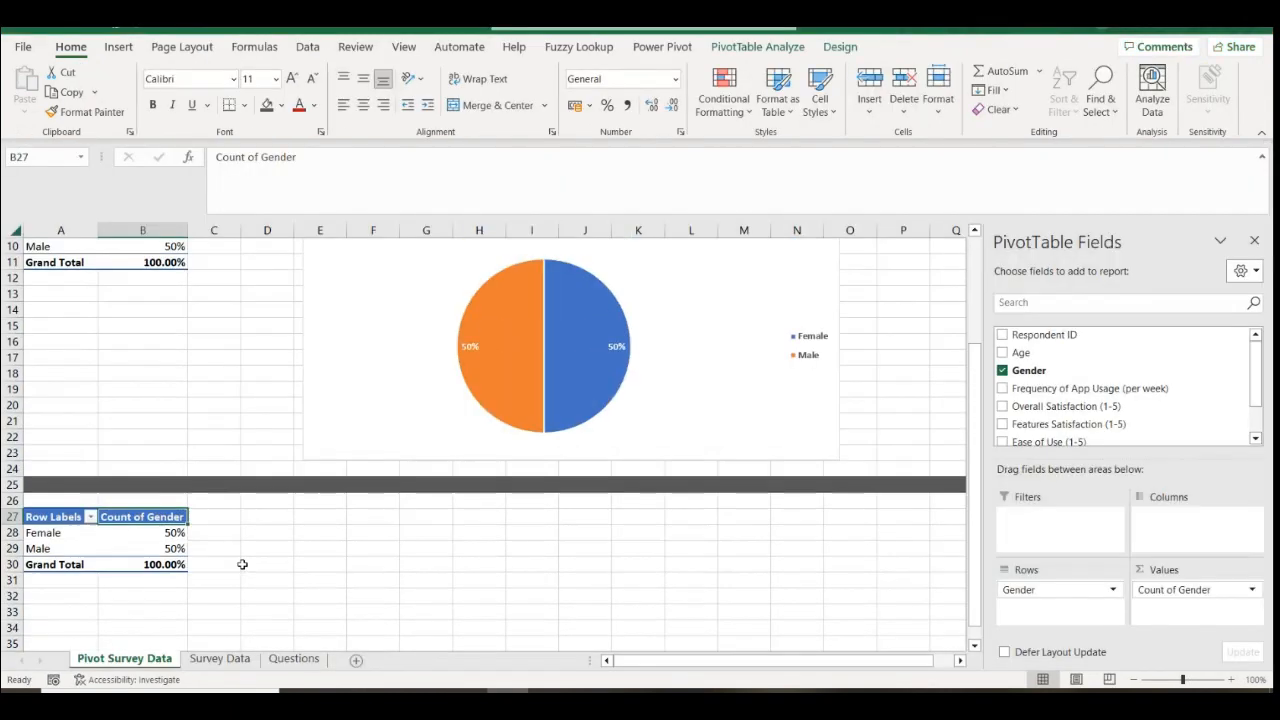
# Rework the copied pivot to sum Frequency of App Usage, giving 242
pyautogui.click(219, 658)
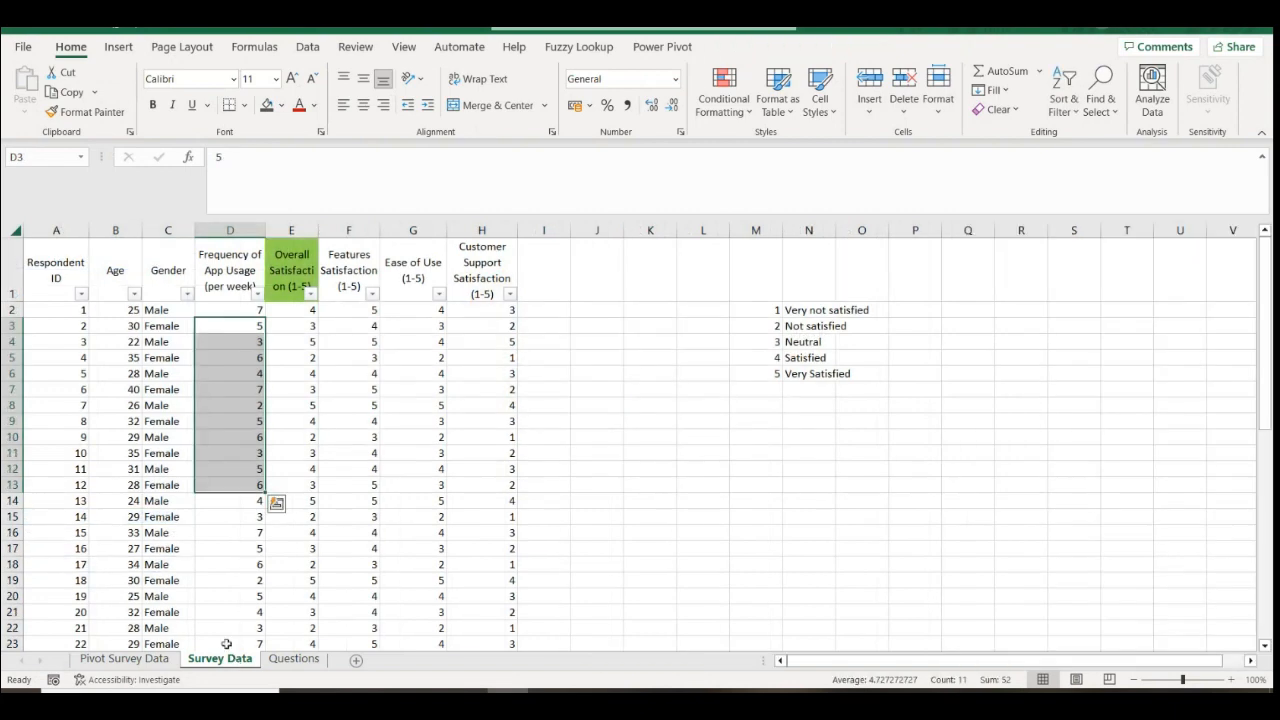
pyautogui.click(157, 659)
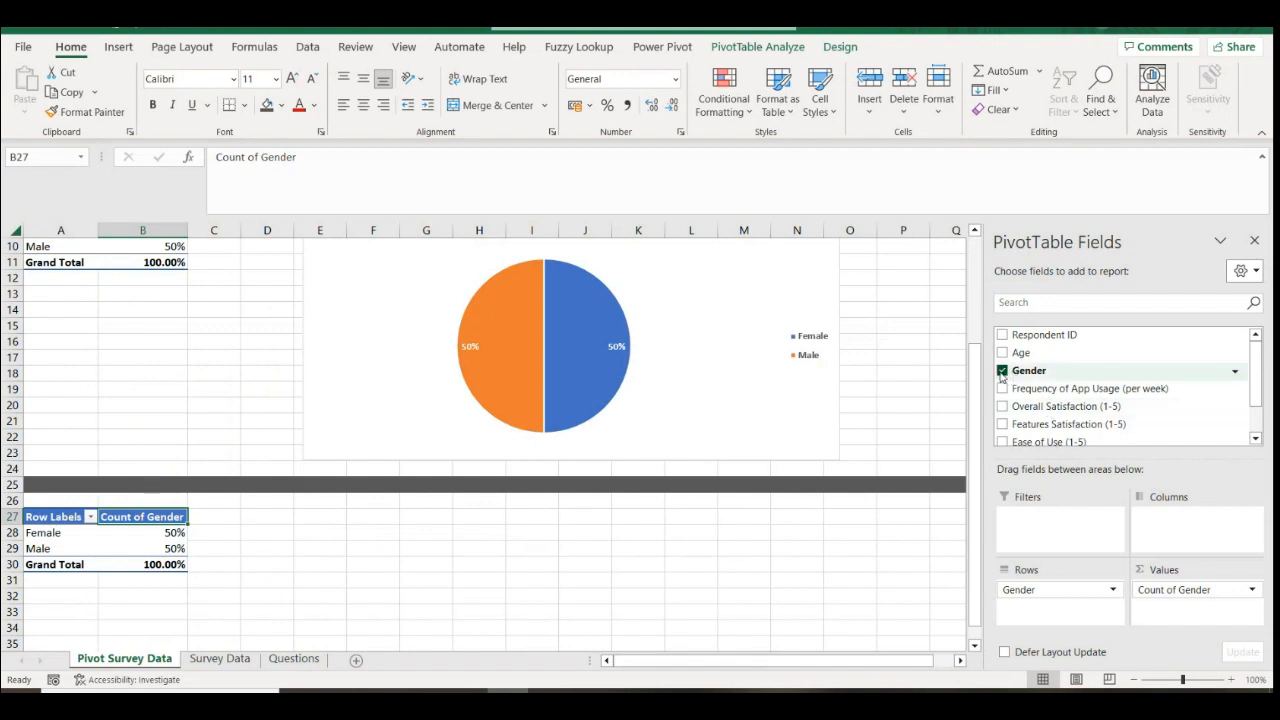
pyautogui.click(1002, 370)
pyautogui.moveTo(1033, 395); pyautogui.dragTo(1040, 592)
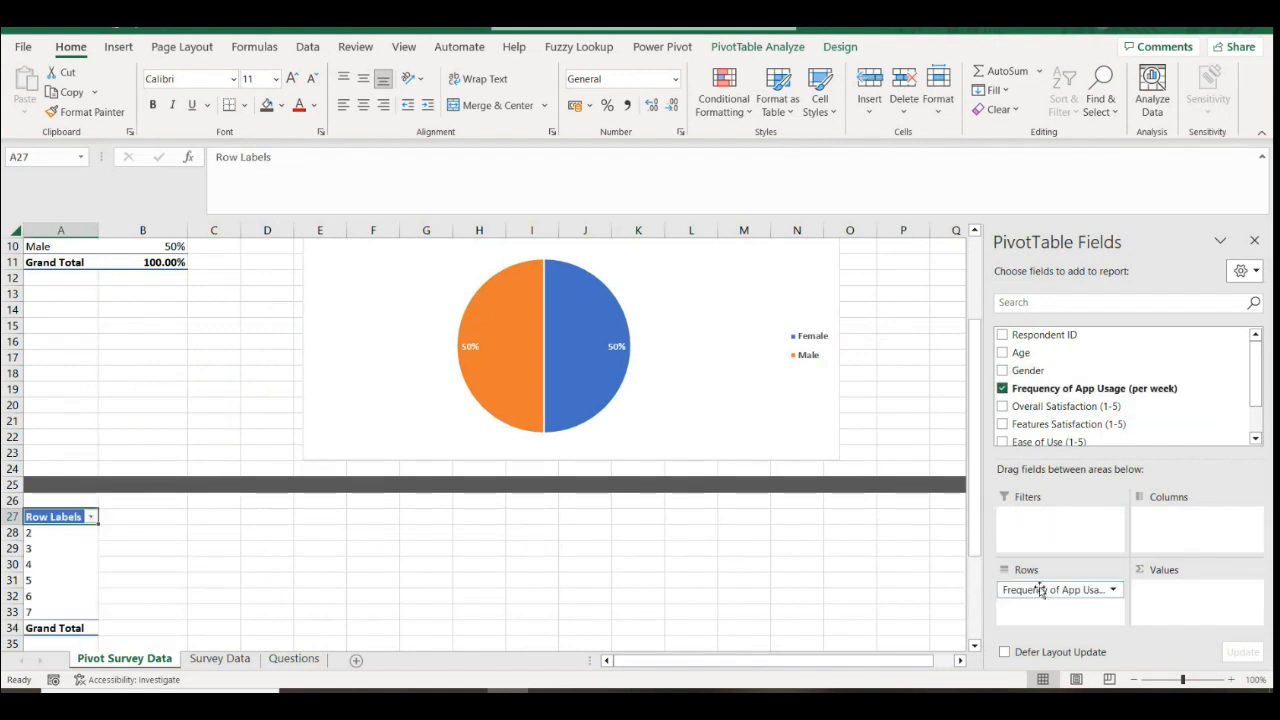
pyautogui.moveTo(1043, 395); pyautogui.dragTo(1150, 592)
pyautogui.click(1112, 590)
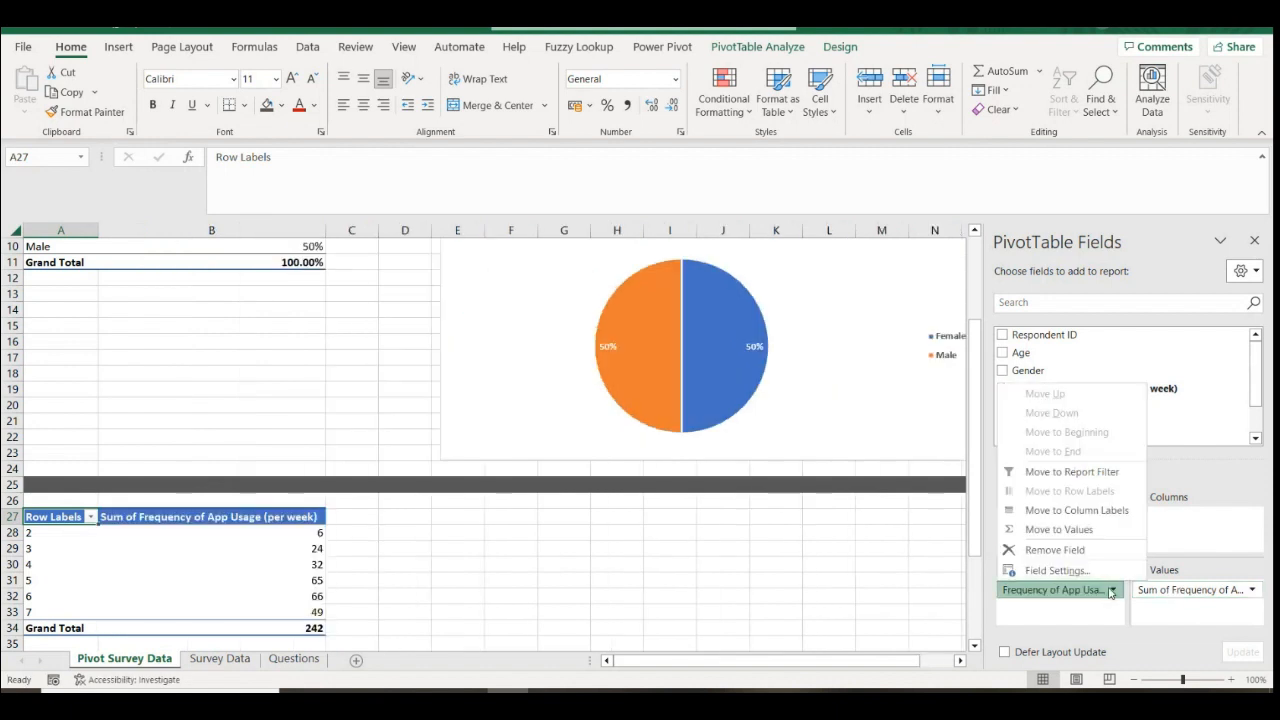
pyautogui.click(1052, 550)
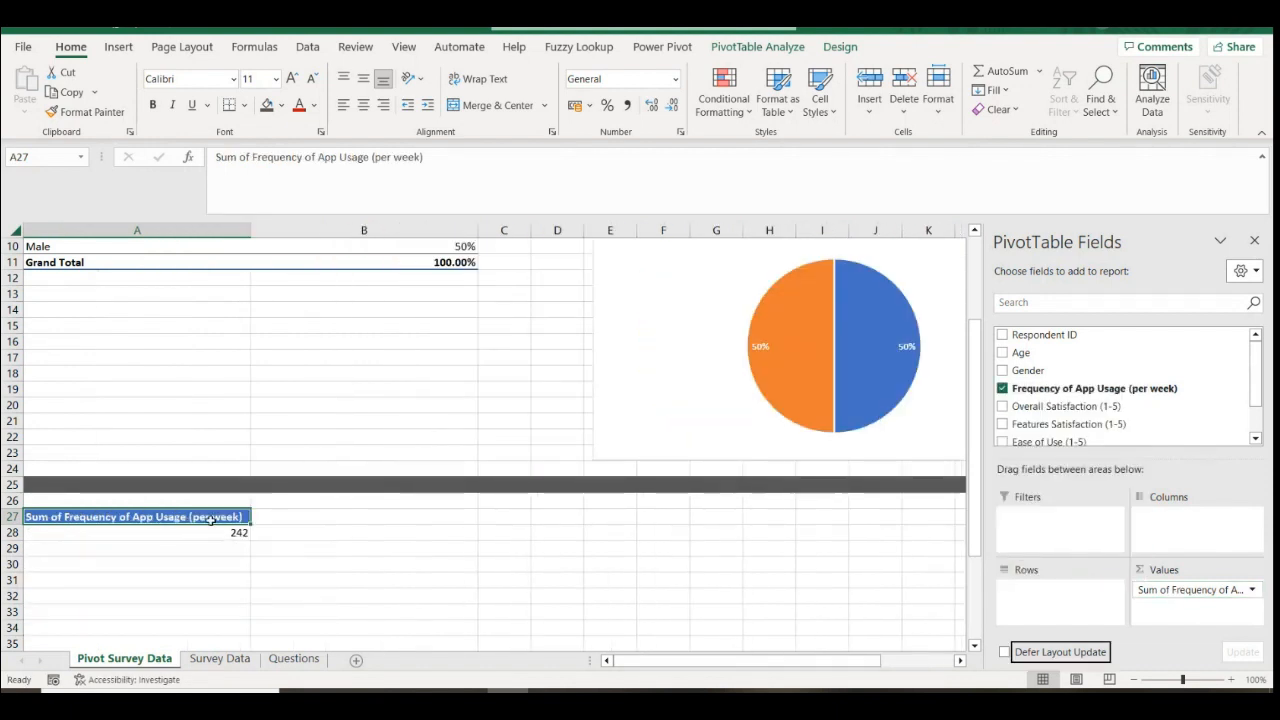
pyautogui.click(150, 532)
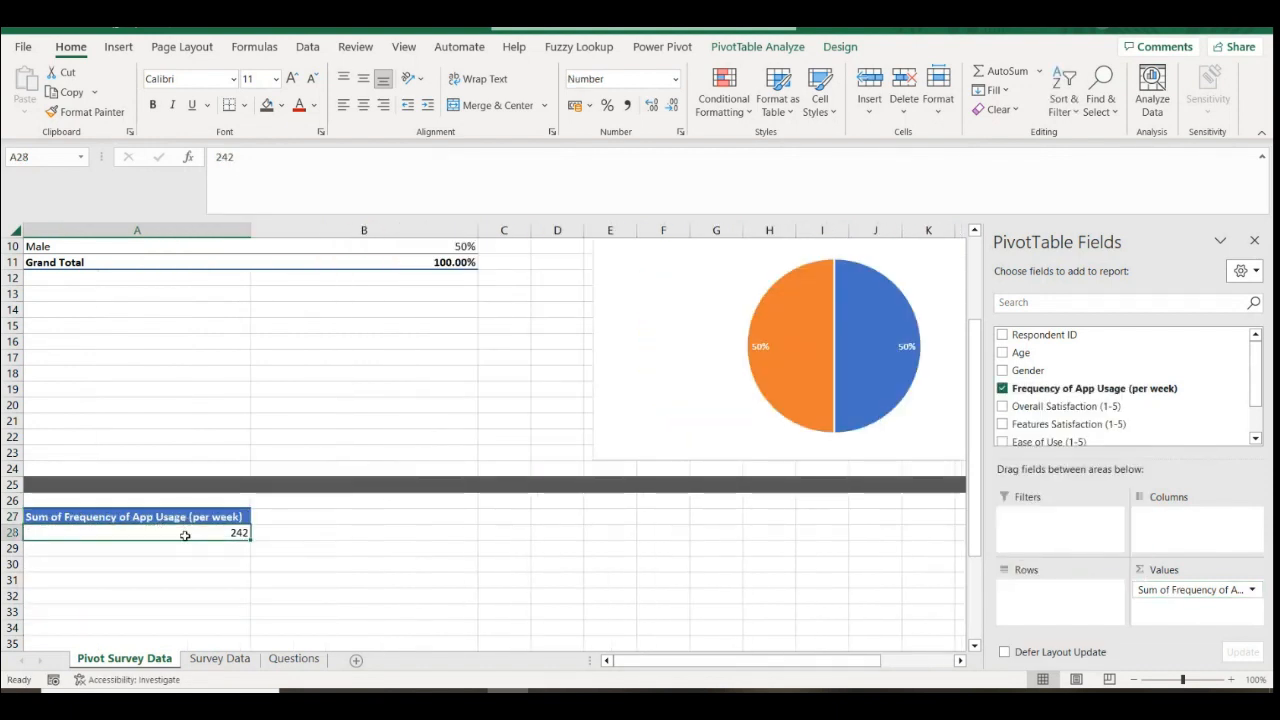
pyautogui.click(1200, 590)
pyautogui.click(1171, 546)
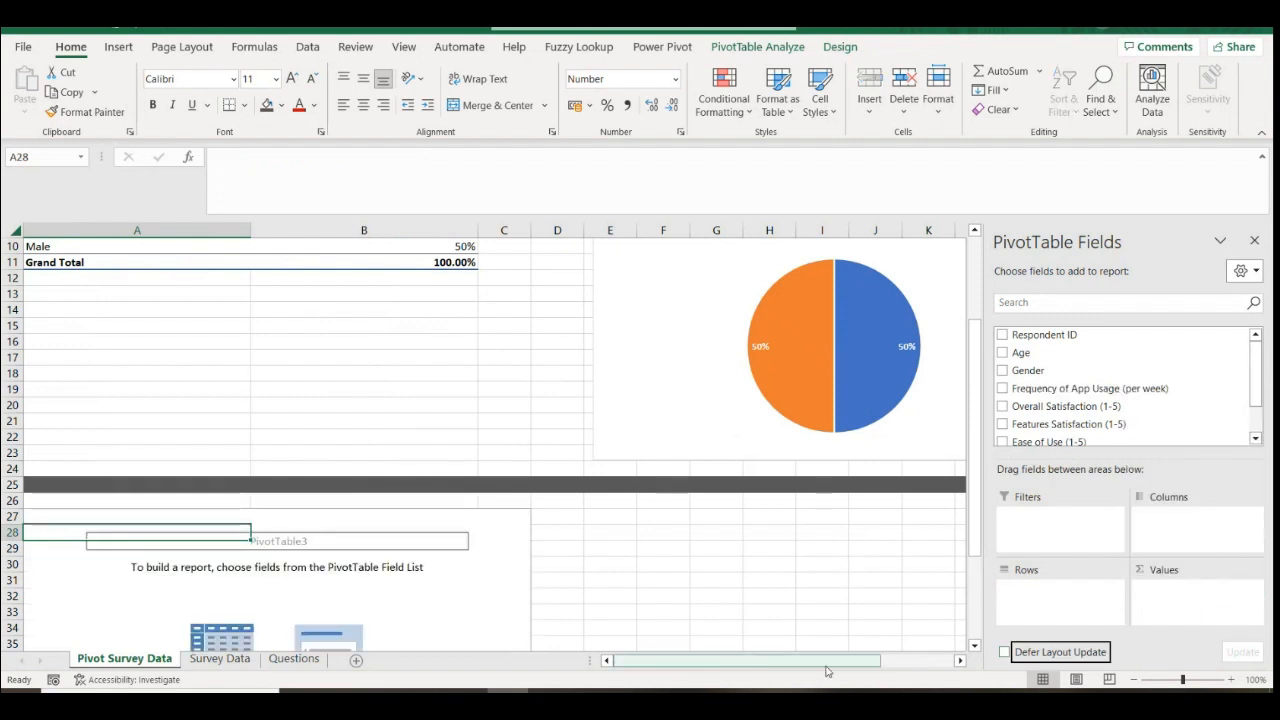
pyautogui.hotkey('ctrl', 'z')
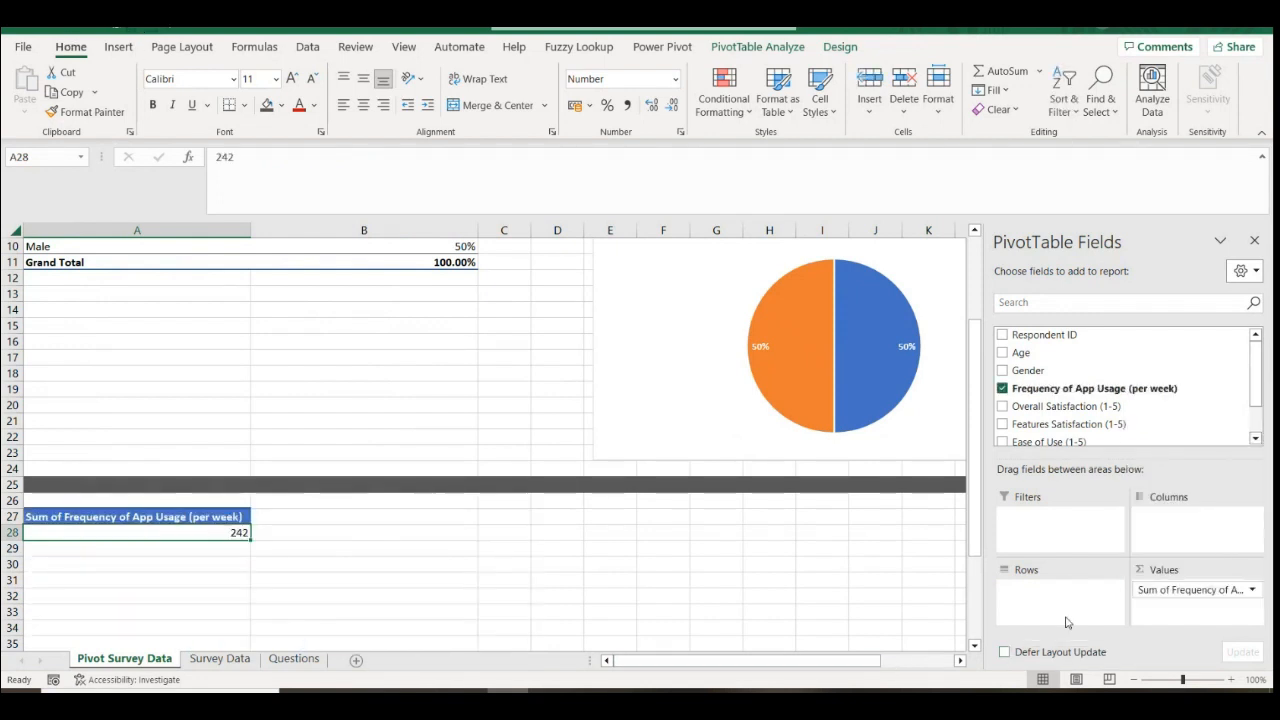
# Summarize the Frequency of App Usage value by Average instead of Sum, showing 5
pyautogui.click(1251, 590)
pyautogui.click(1180, 569)
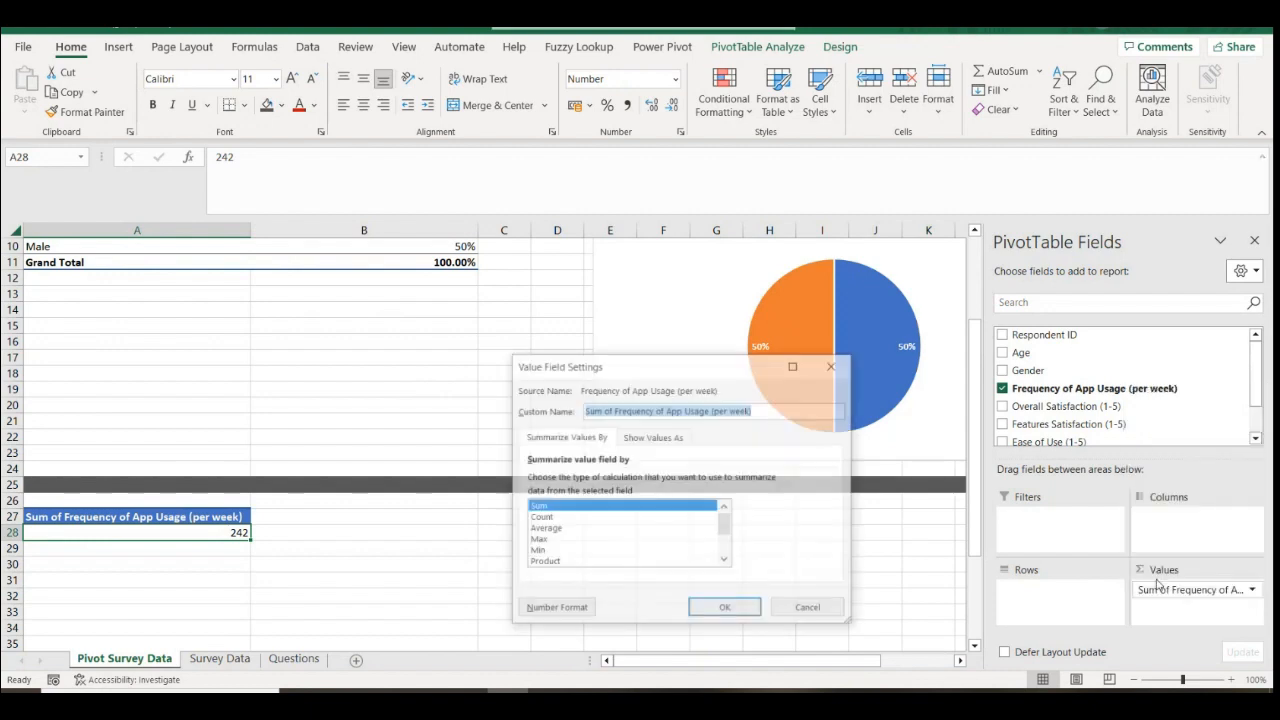
pyautogui.click(549, 529)
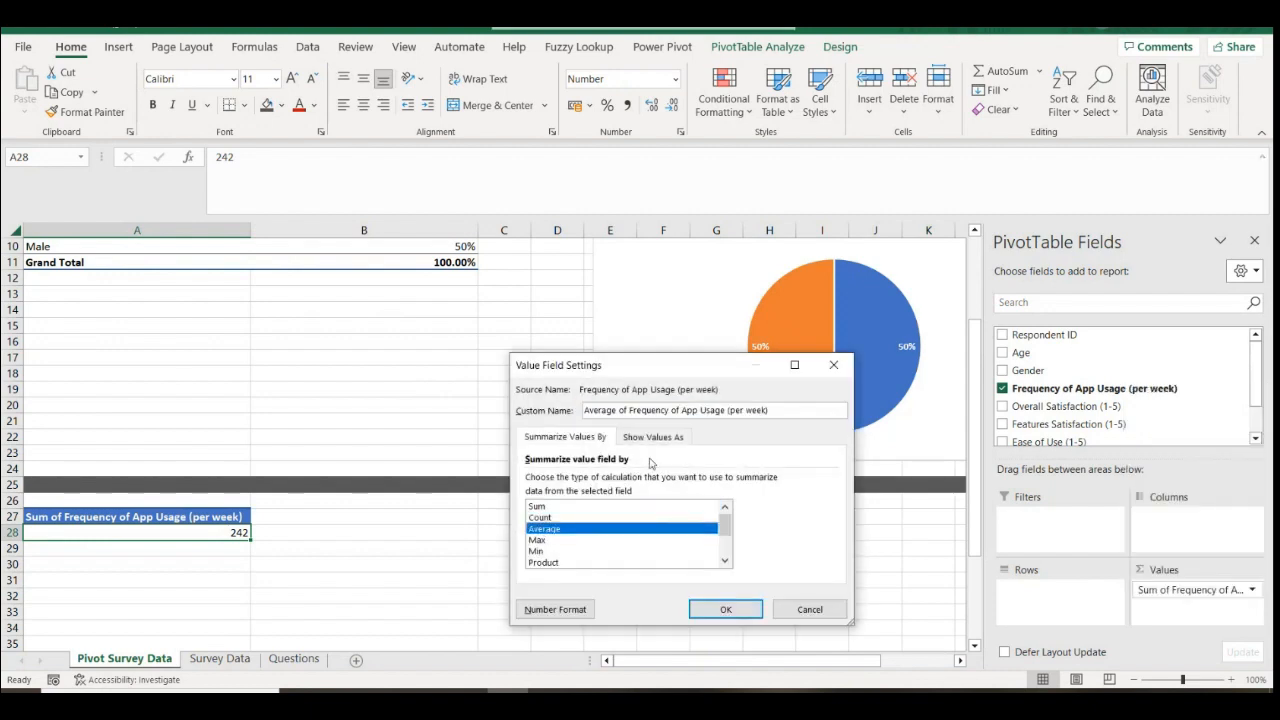
pyautogui.click(728, 609)
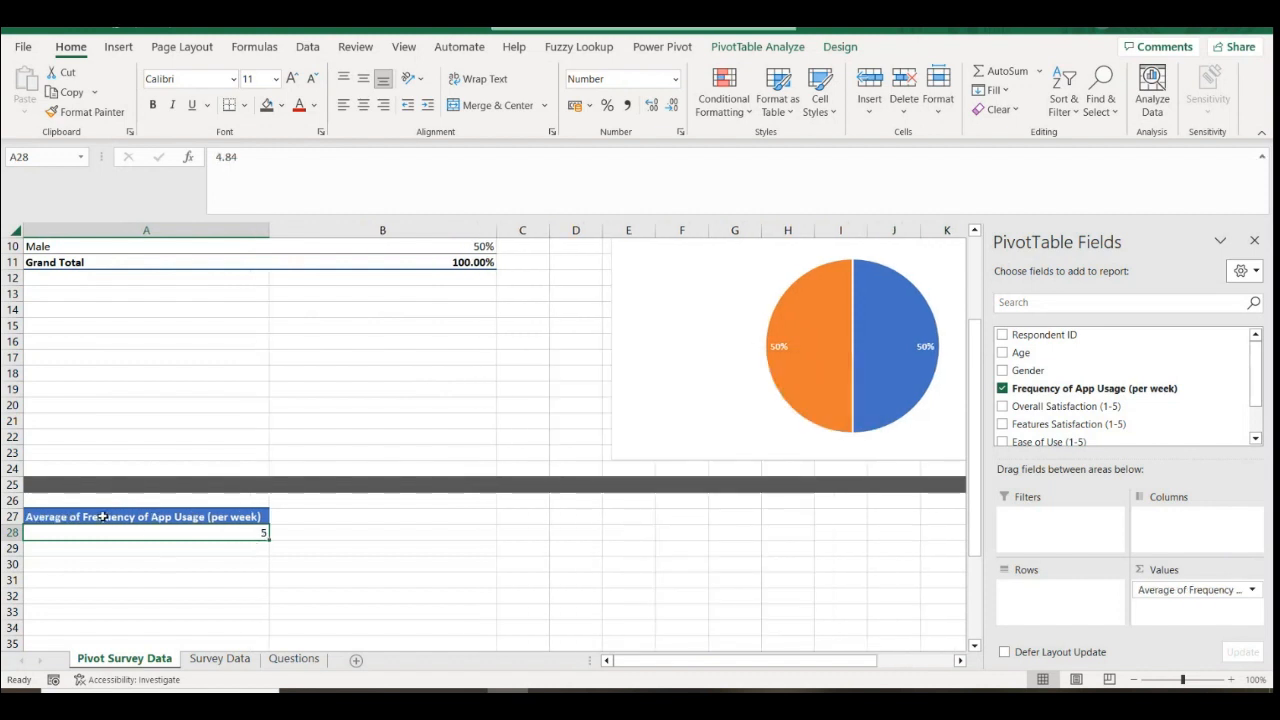
pyautogui.moveTo(234, 516); pyautogui.dragTo(236, 530)
pyautogui.click(228, 532)
# Look through PowerPoint's Insert 3D model options without inserting anything
pyautogui.moveTo(465, 705)
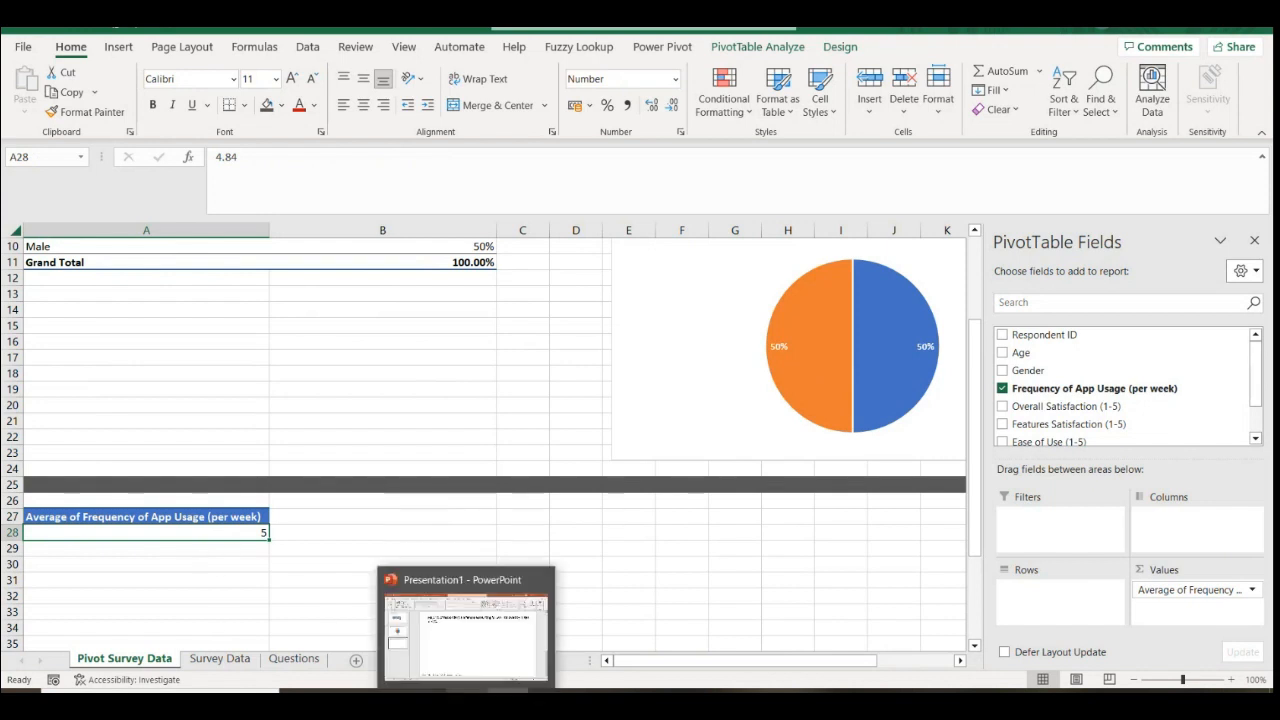
pyautogui.click(479, 652)
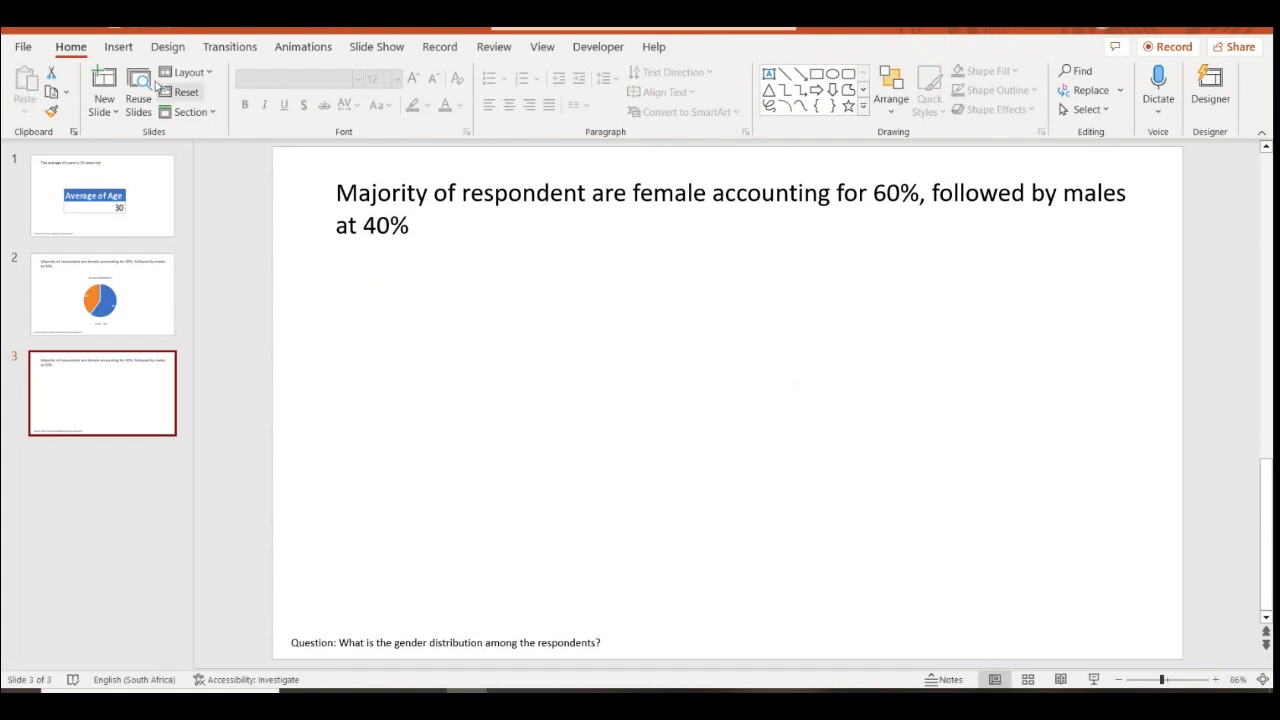
pyautogui.click(118, 46)
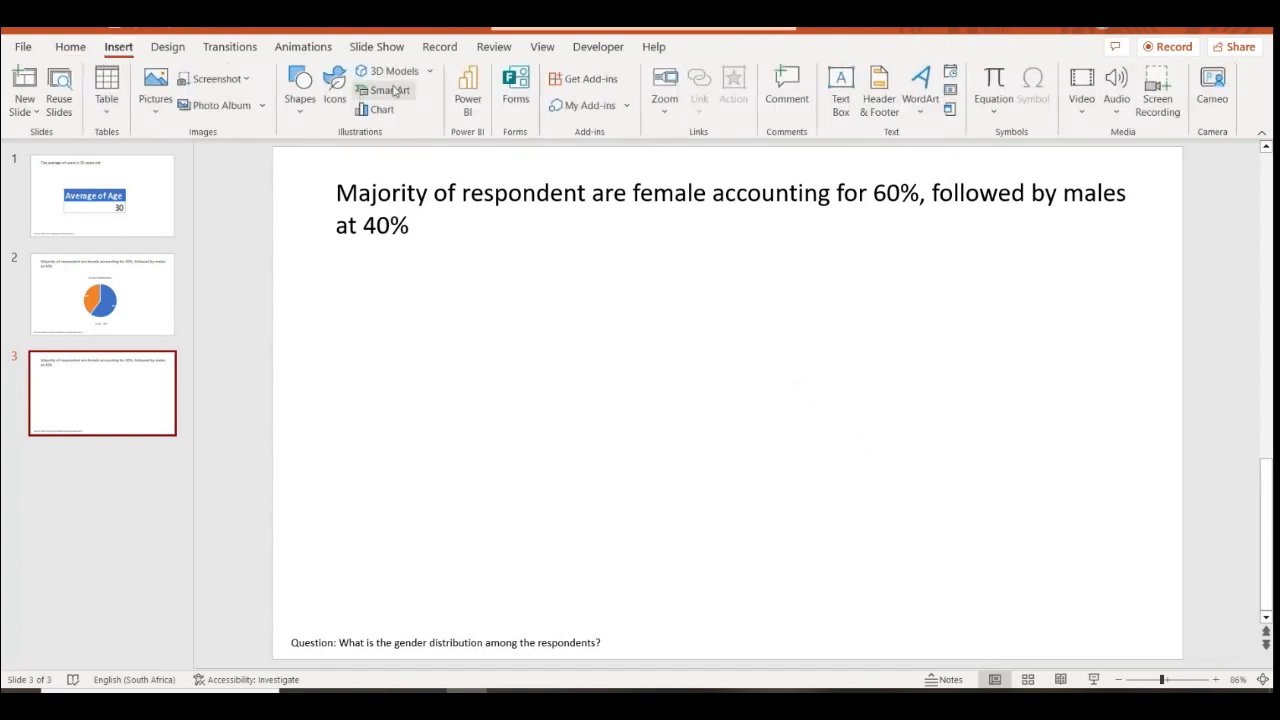
pyautogui.click(431, 72)
pyautogui.click(431, 72)
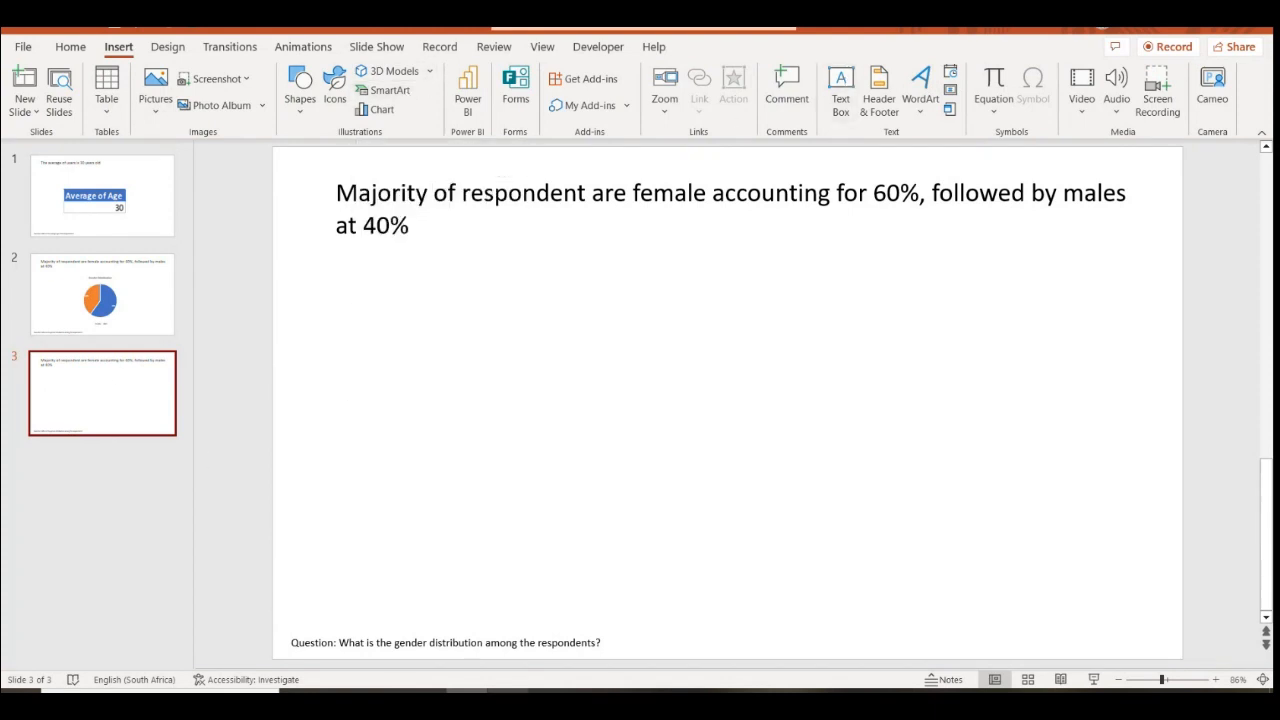
# Paste Excel cells A27:A28 as a picture on slide 3, resize it, then delete it
pyautogui.click(507, 692)
pyautogui.moveTo(171, 515); pyautogui.dragTo(180, 528)
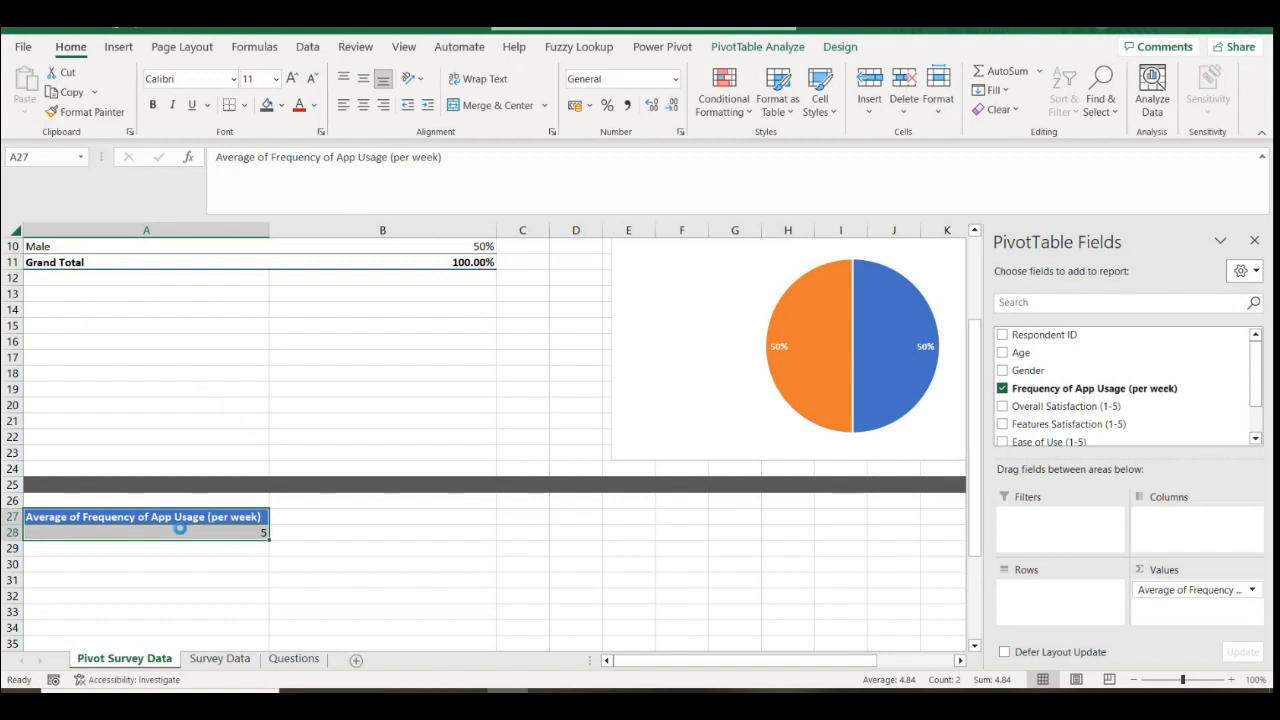
pyautogui.hotkey('ctrl', 'c')
pyautogui.hotkey('alt', 'Tab')
pyautogui.rightClick(571, 340)
pyautogui.click(662, 407)
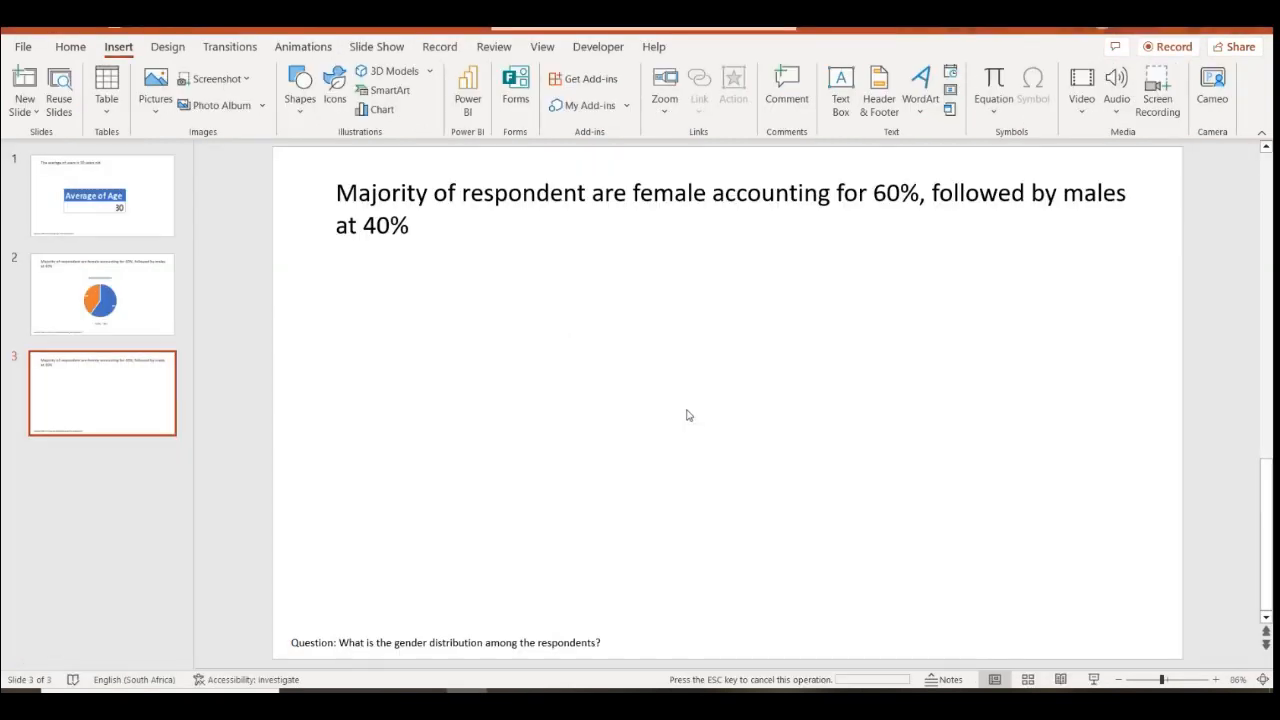
pyautogui.moveTo(621, 419); pyautogui.dragTo(545, 460)
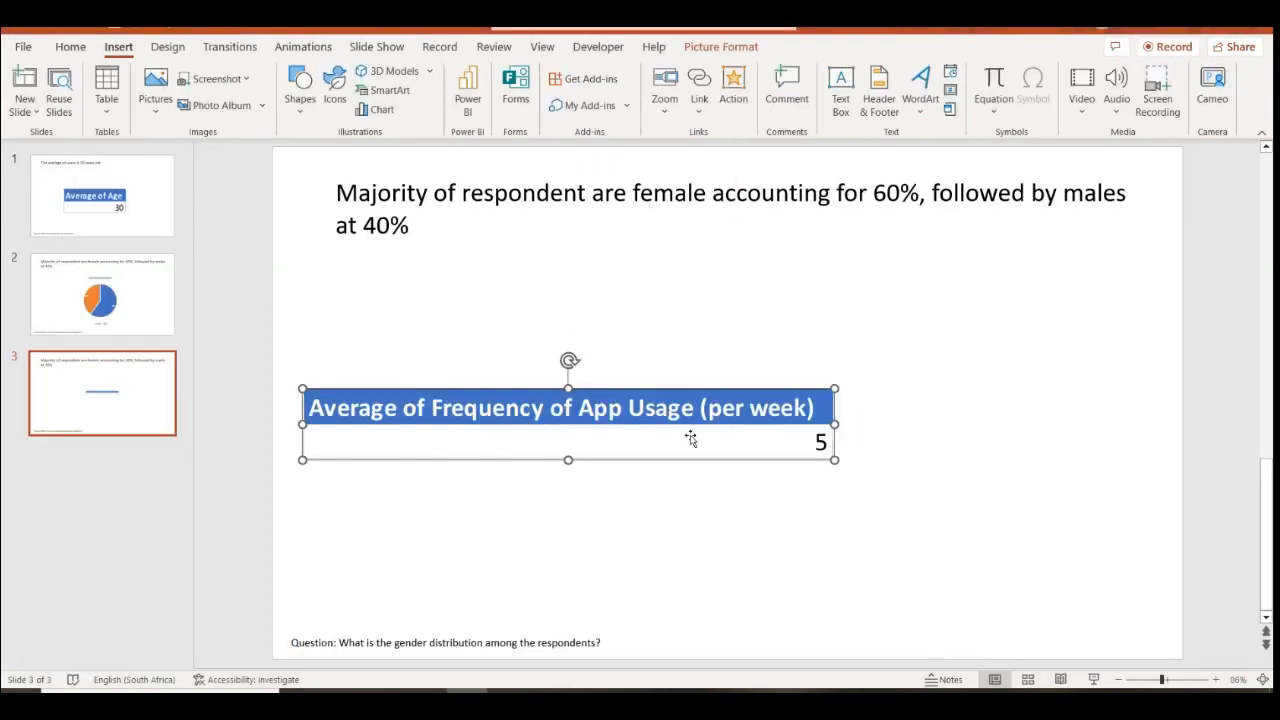
pyautogui.moveTo(546, 414); pyautogui.dragTo(650, 396)
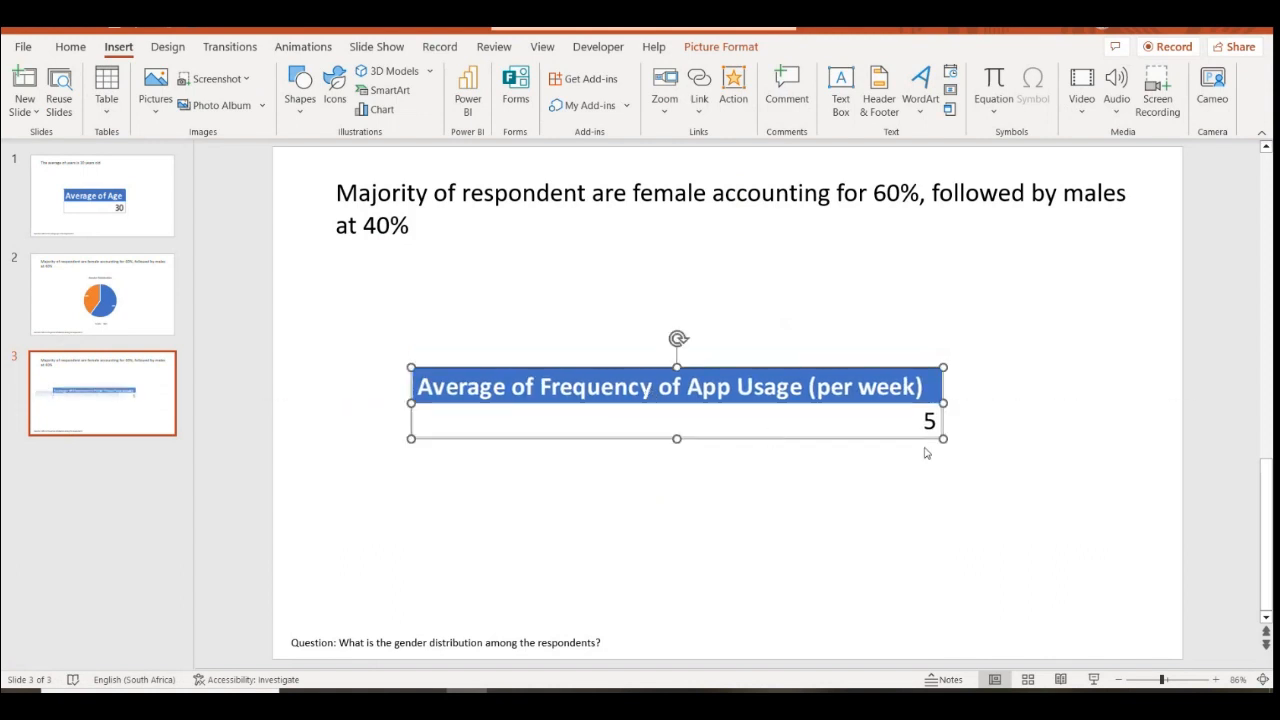
pyautogui.moveTo(945, 440); pyautogui.dragTo(1005, 447)
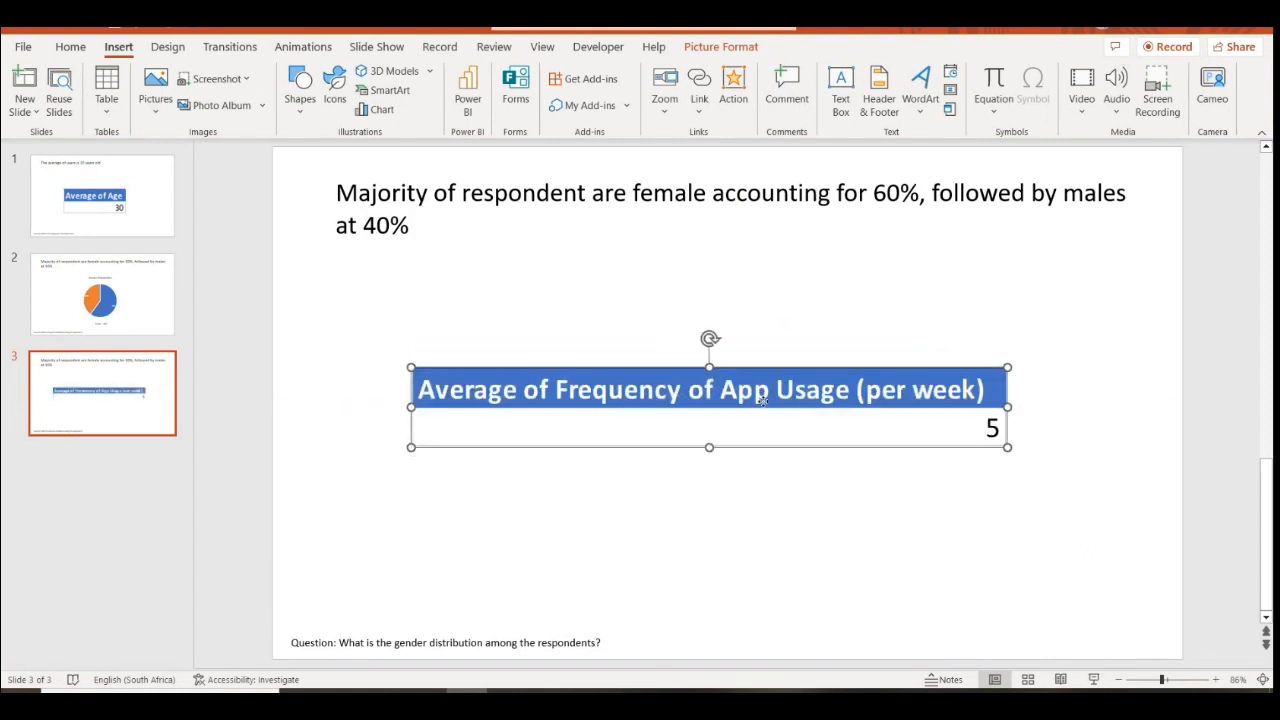
pyautogui.moveTo(861, 449); pyautogui.dragTo(851, 418)
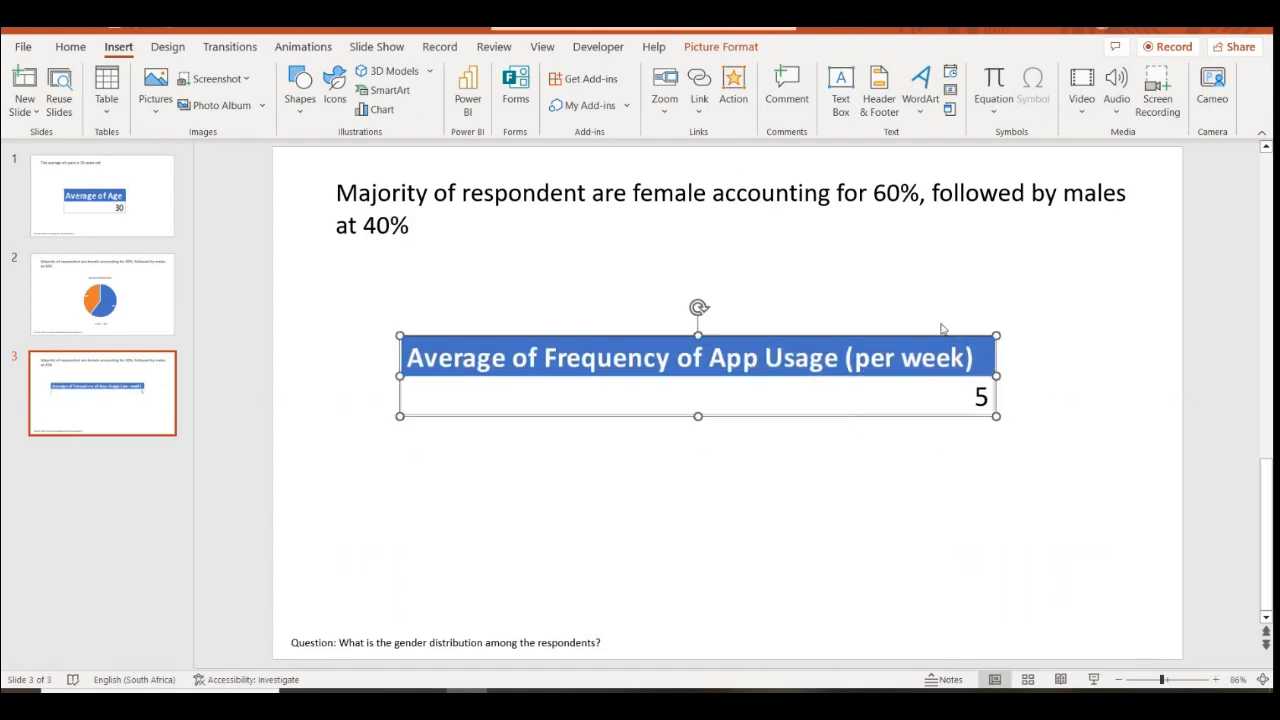
pyautogui.press('Delete')
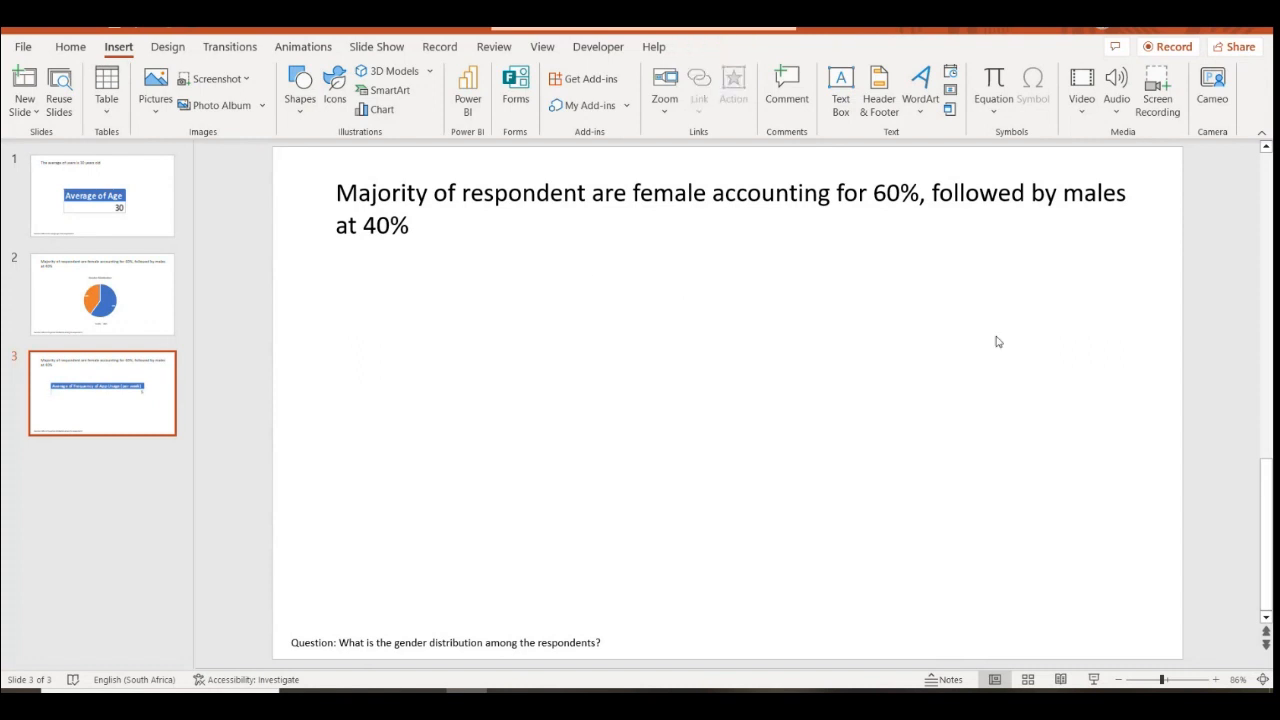
# Insert an enlarged solid 'number 5' icon on slide 3 and strike through the gender caption
pyautogui.click(344, 107)
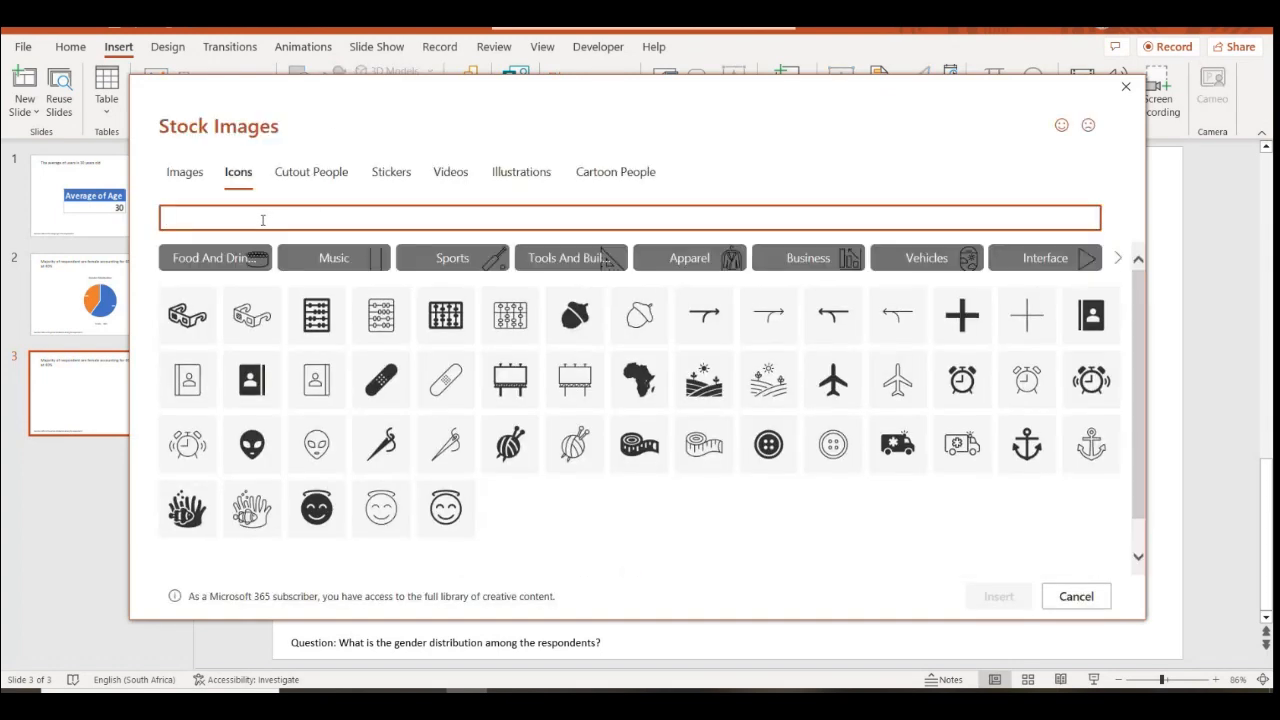
pyautogui.write('number ')
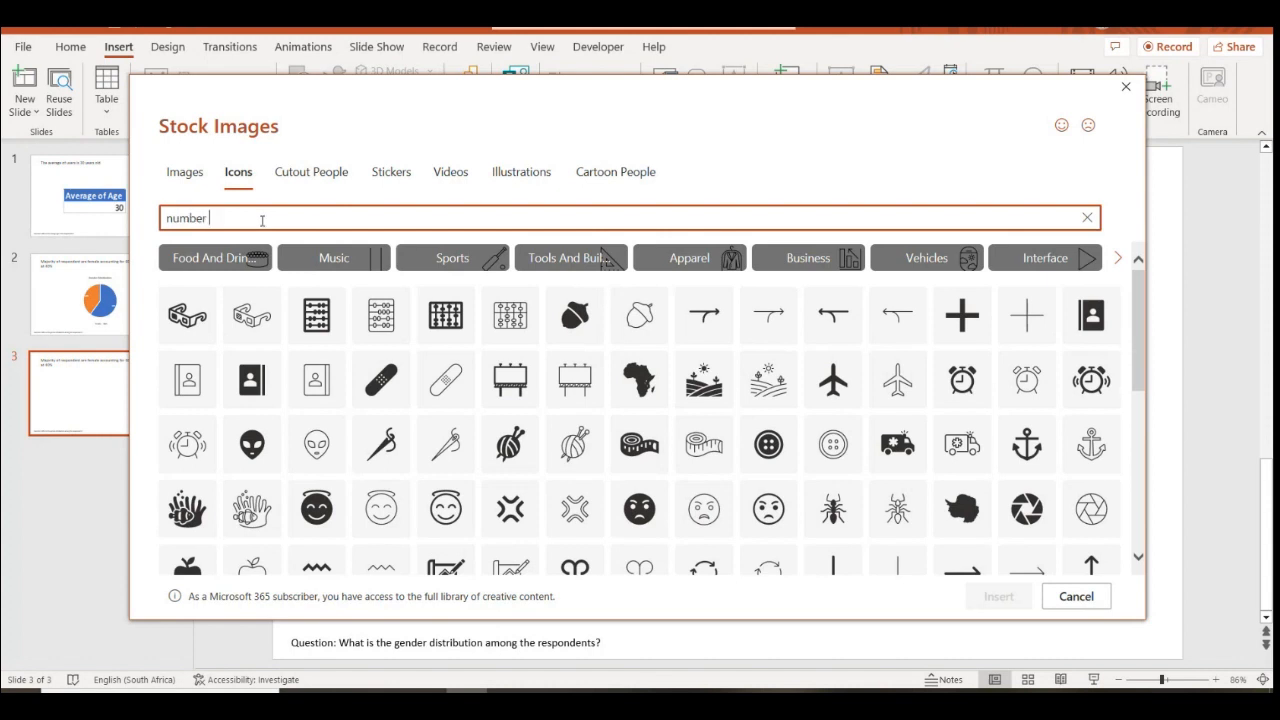
pyautogui.write('5')
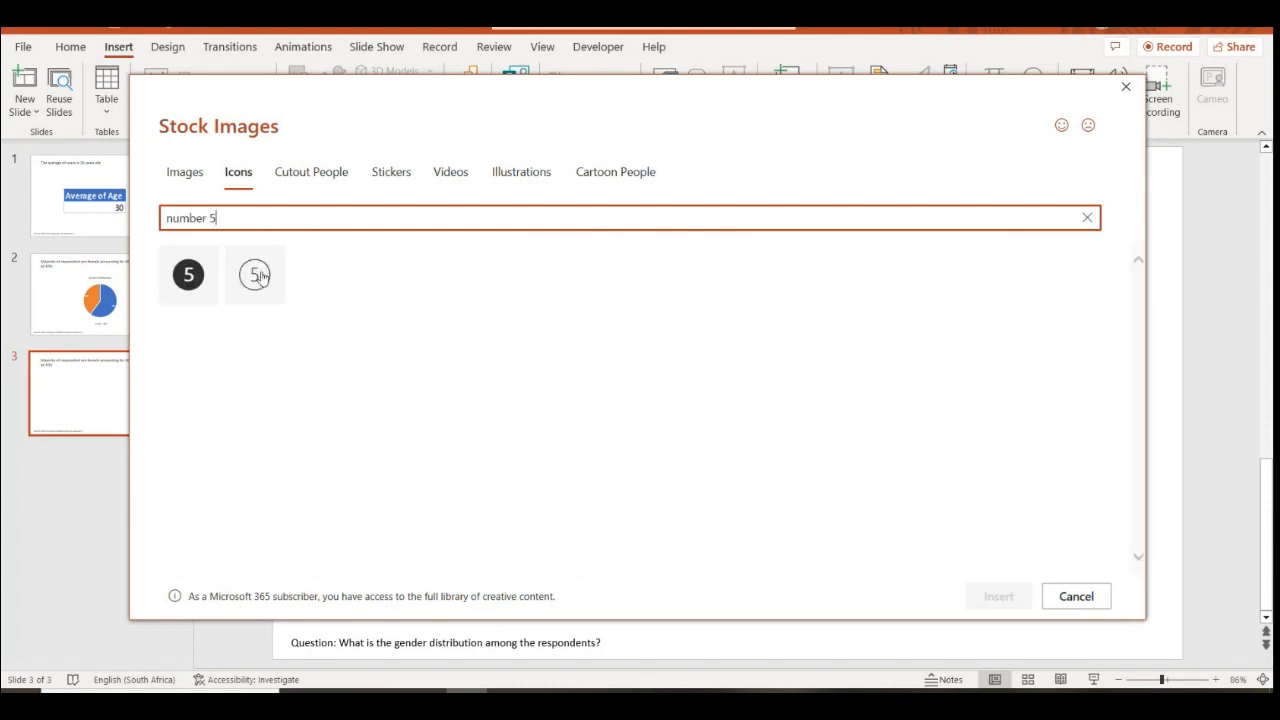
pyautogui.click(199, 285)
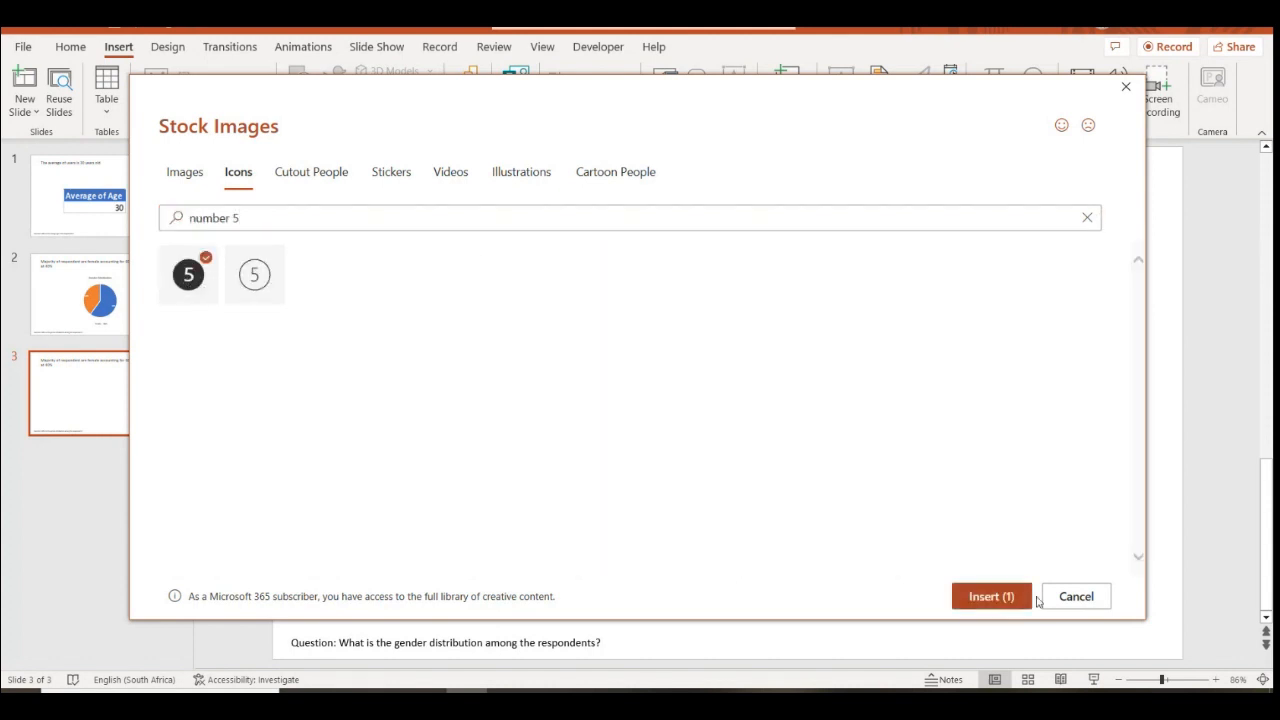
pyautogui.click(991, 596)
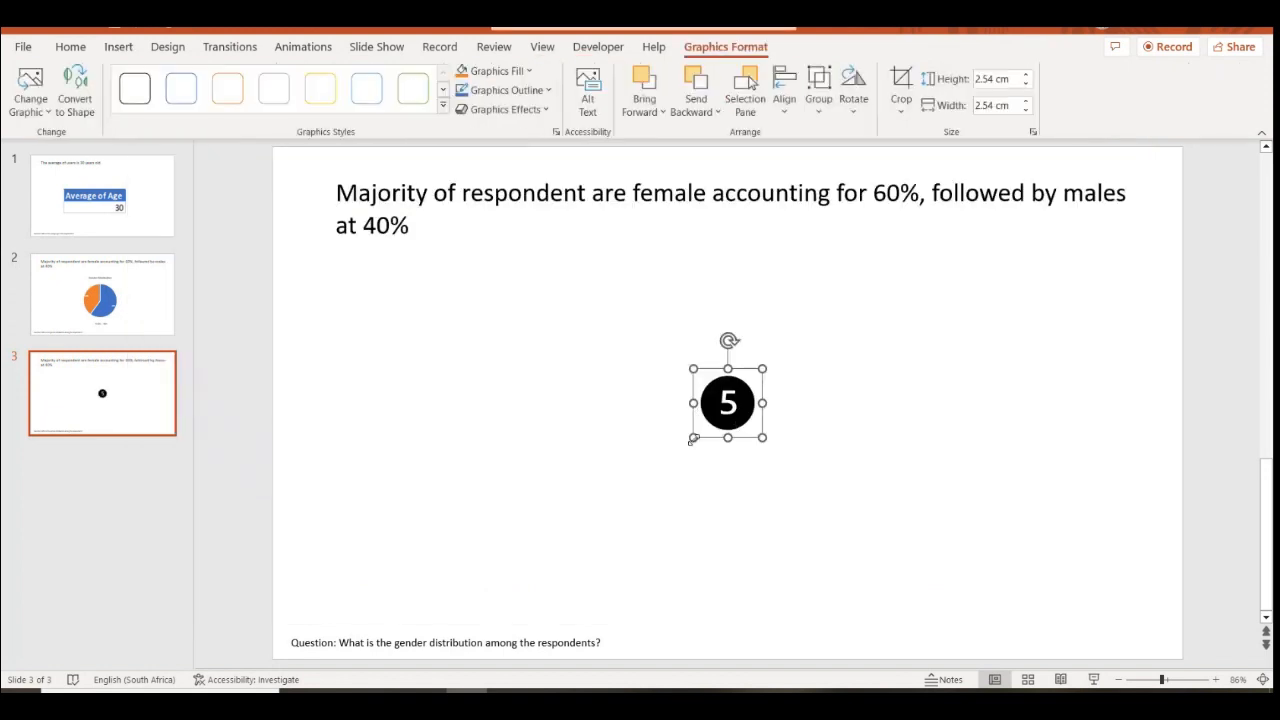
pyautogui.moveTo(693, 437); pyautogui.dragTo(604, 510)
pyautogui.moveTo(766, 367); pyautogui.dragTo(943, 334)
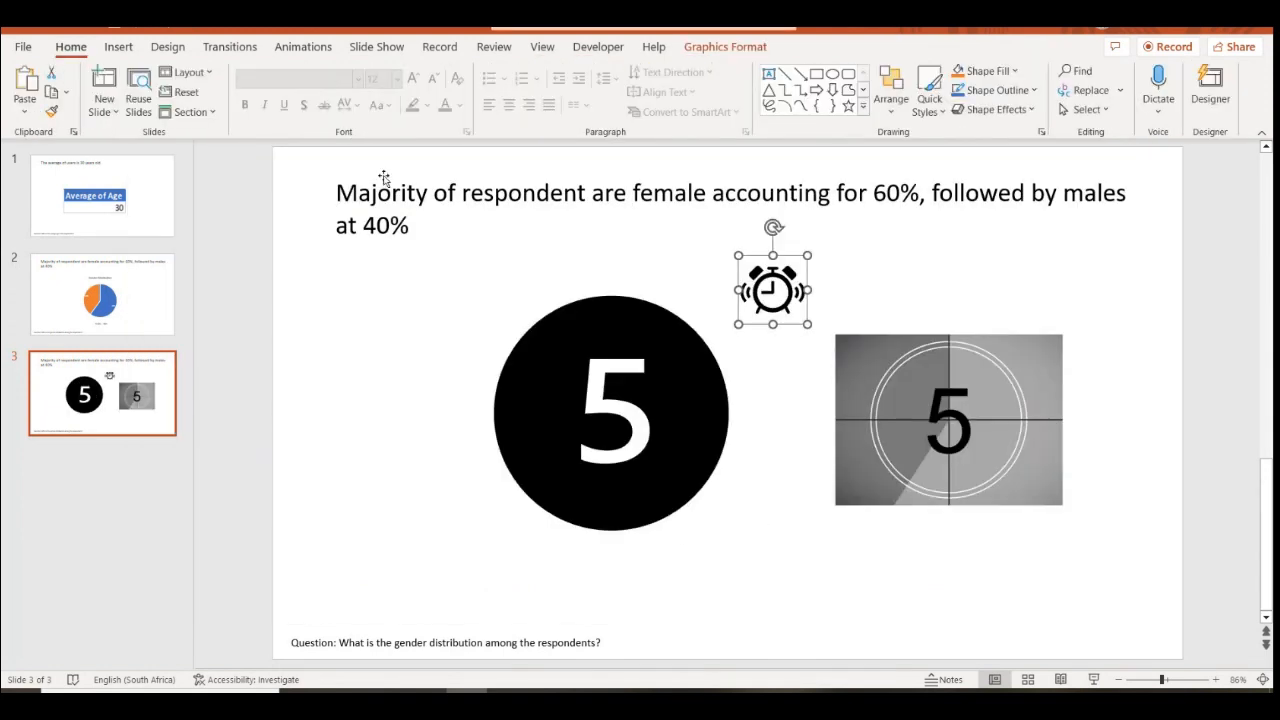
pyautogui.click(383, 177)
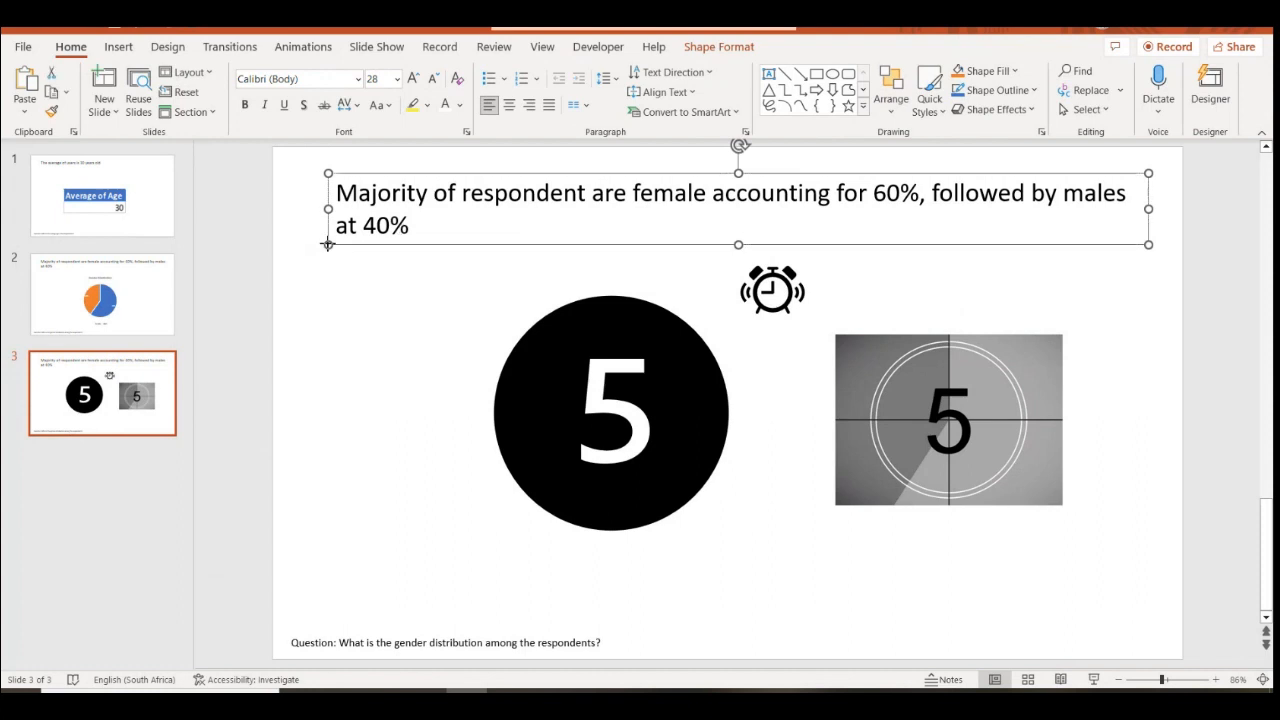
pyautogui.click(323, 106)
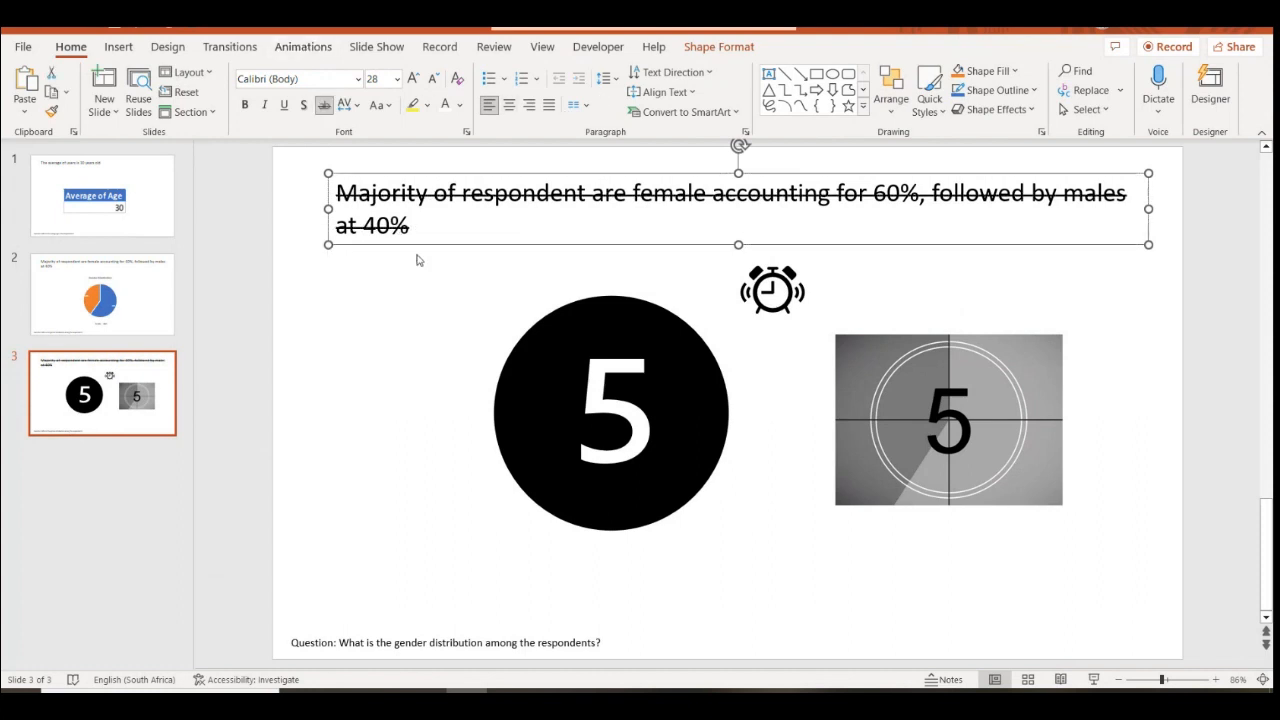
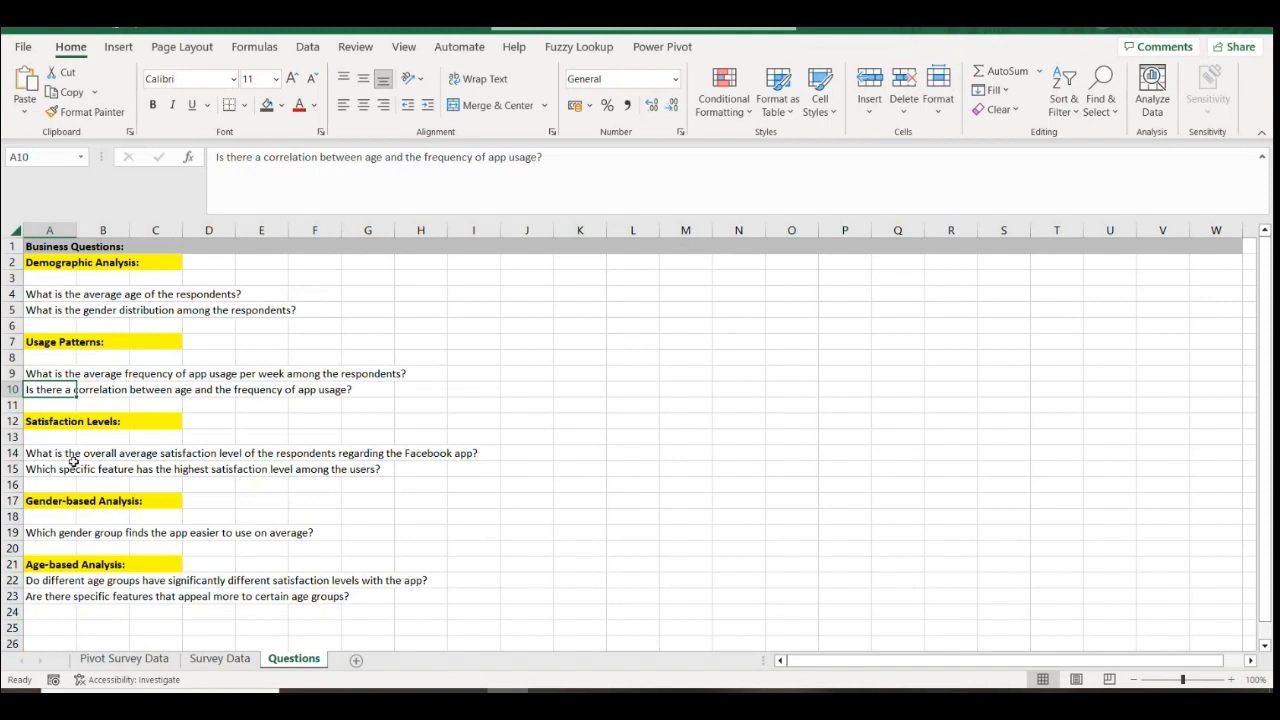
# Select the overall Facebook app satisfaction question in A14, then return to the PowerPoint deck
pyautogui.click(55, 400)
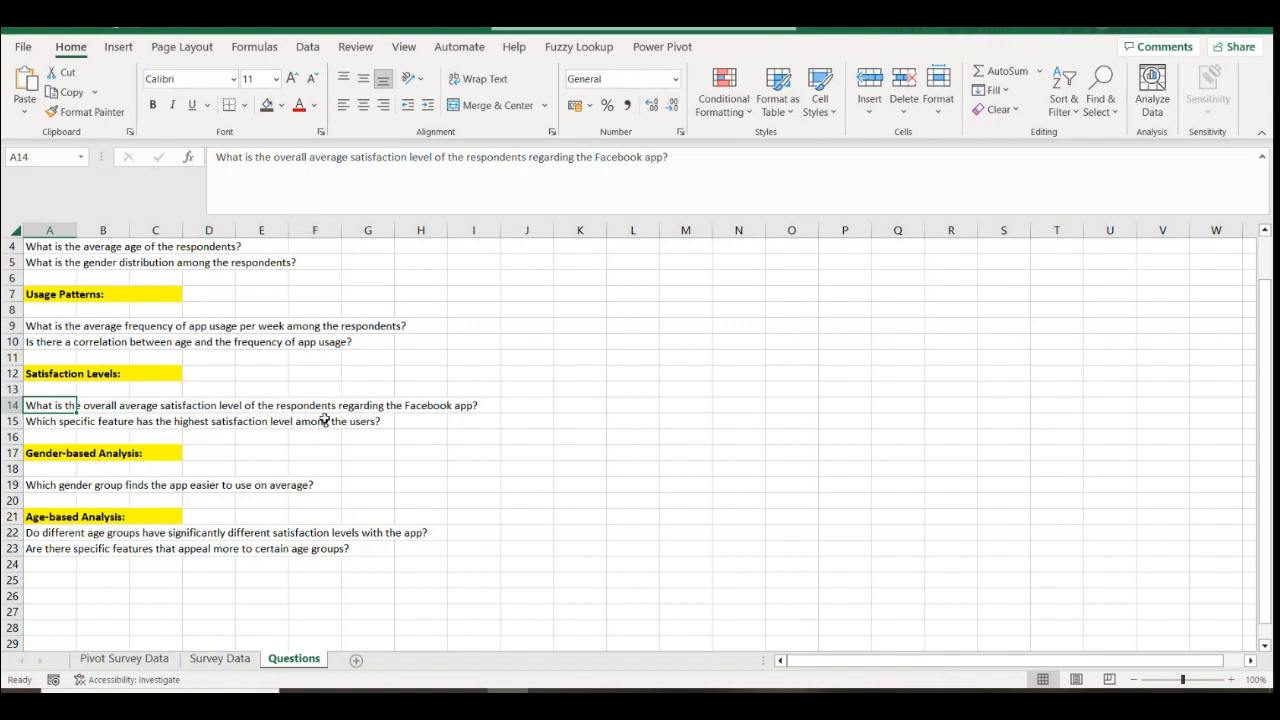
pyautogui.click(60, 436)
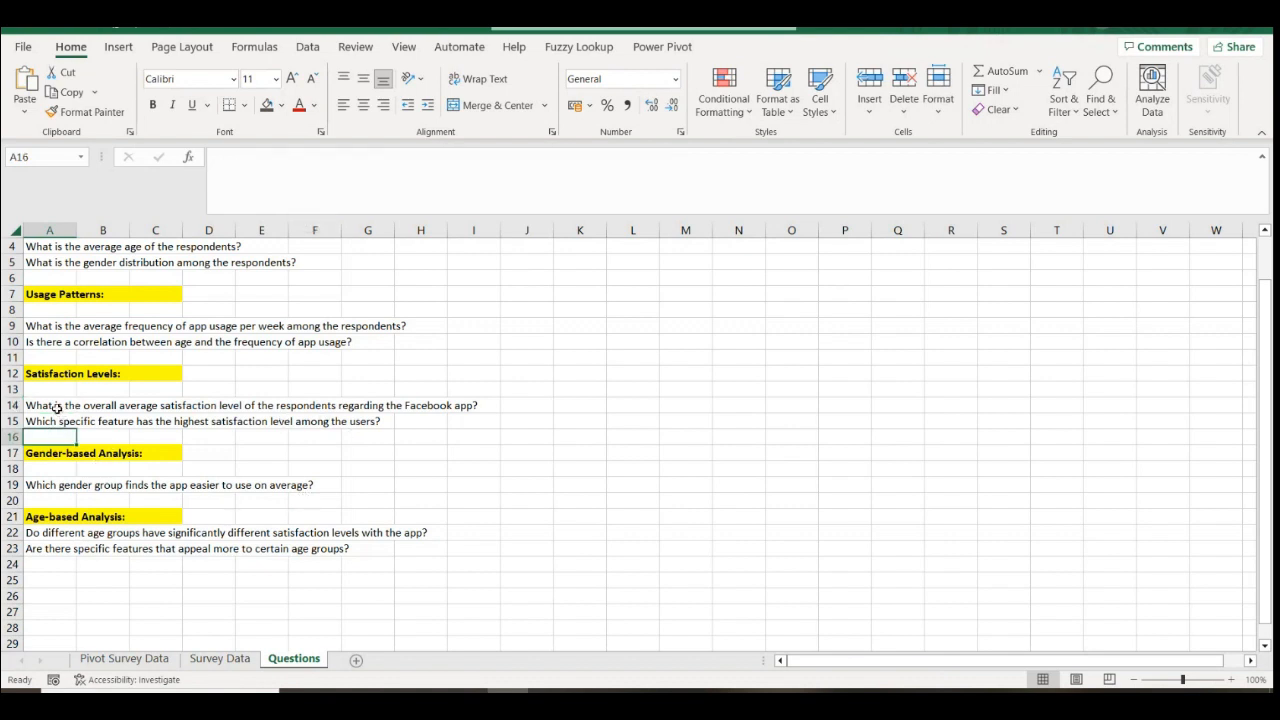
pyautogui.click(58, 412)
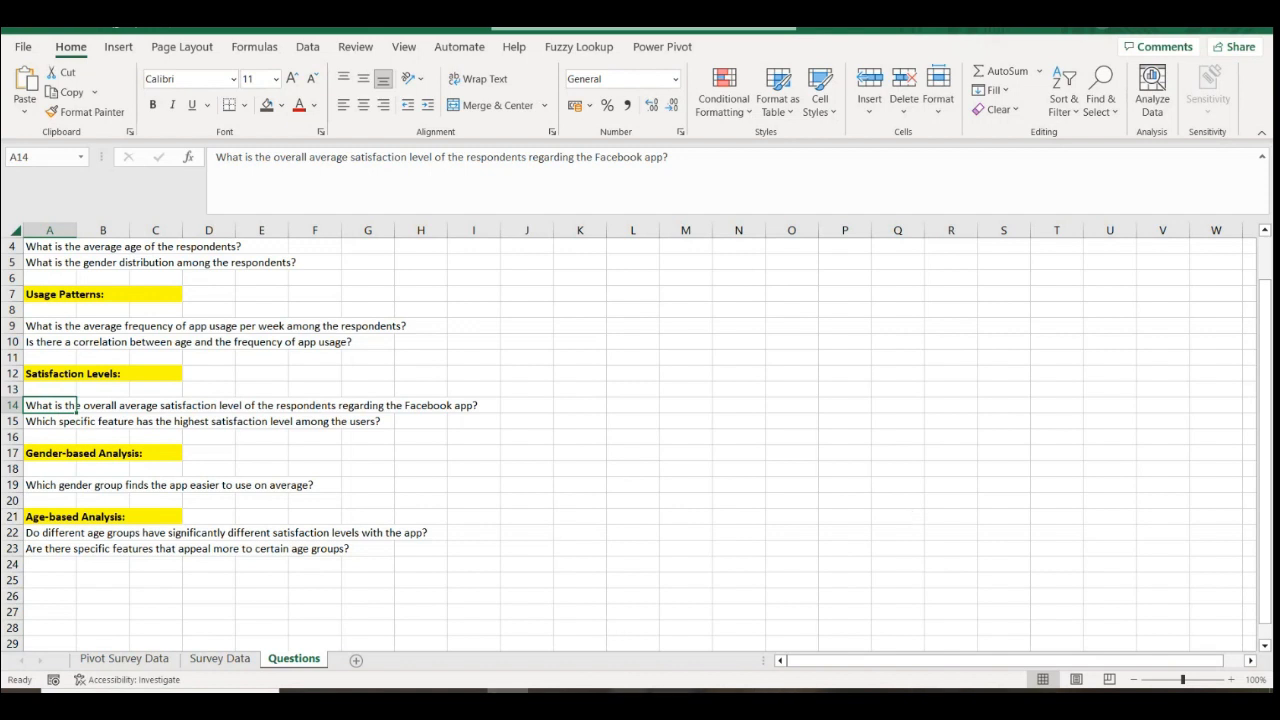
pyautogui.moveTo(467, 700)
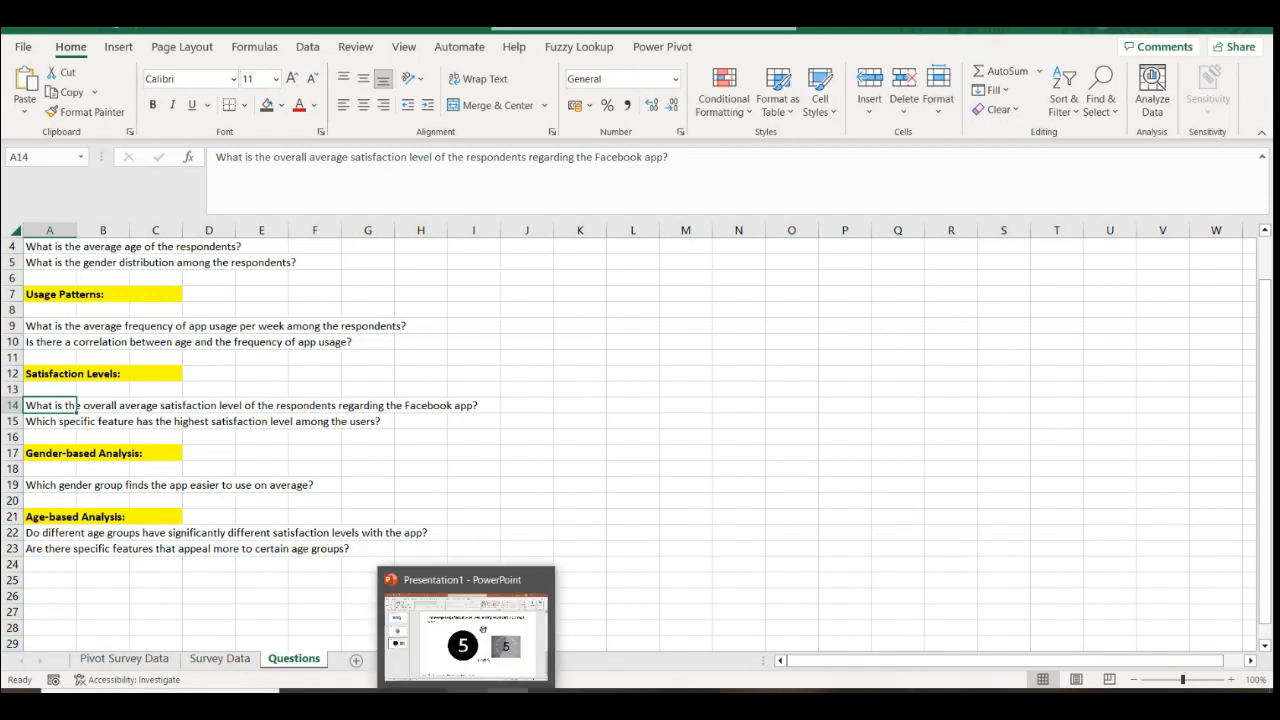
pyautogui.click(520, 656)
# Duplicate slide 3 and delete the black 5 circle, countdown 5 picture, clock icon and TIMES label
pyautogui.rightClick(117, 420)
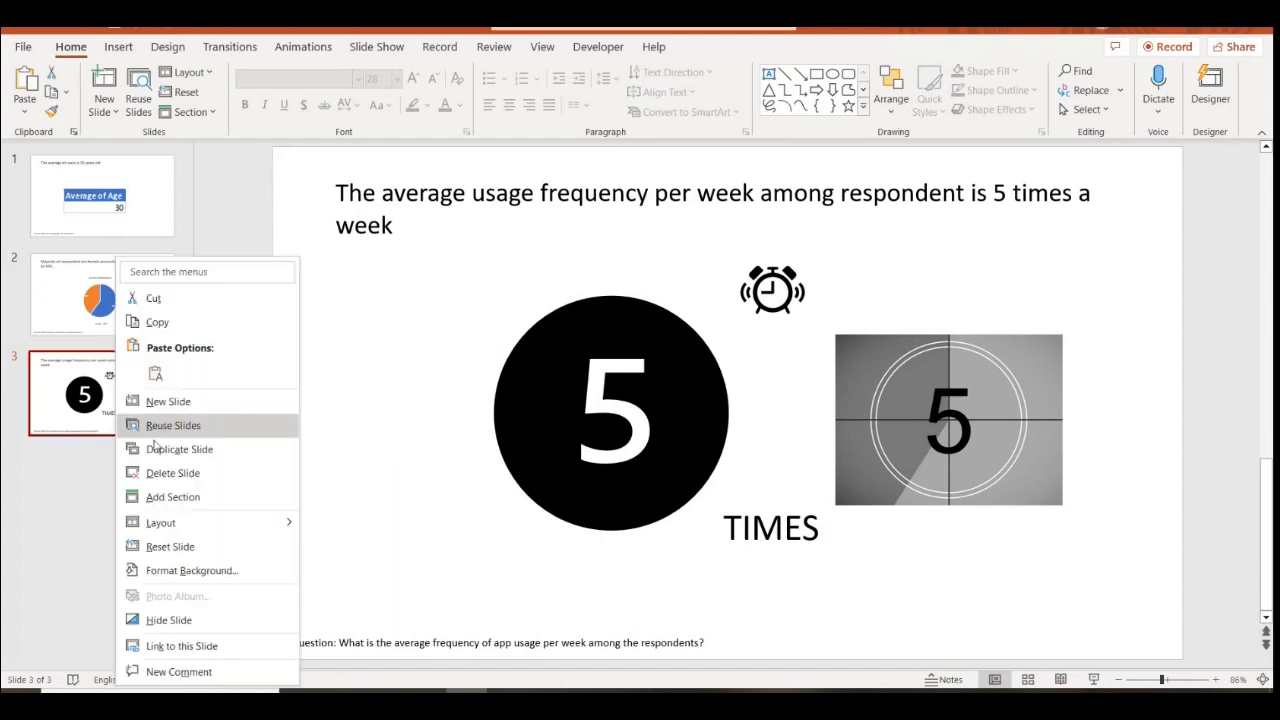
pyautogui.click(155, 449)
pyautogui.click(642, 372)
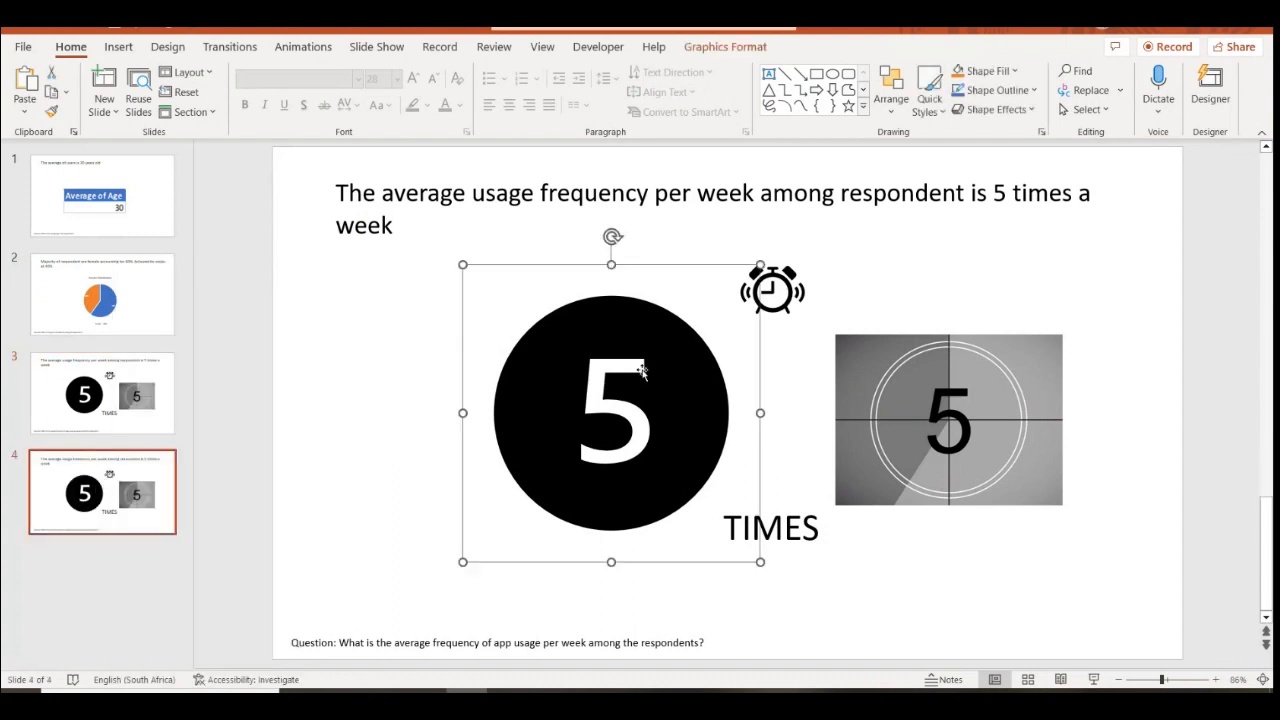
pyautogui.press('Delete')
pyautogui.click(880, 354)
pyautogui.press('Delete')
pyautogui.moveTo(1130, 601); pyautogui.dragTo(631, 240)
pyautogui.press('Delete')
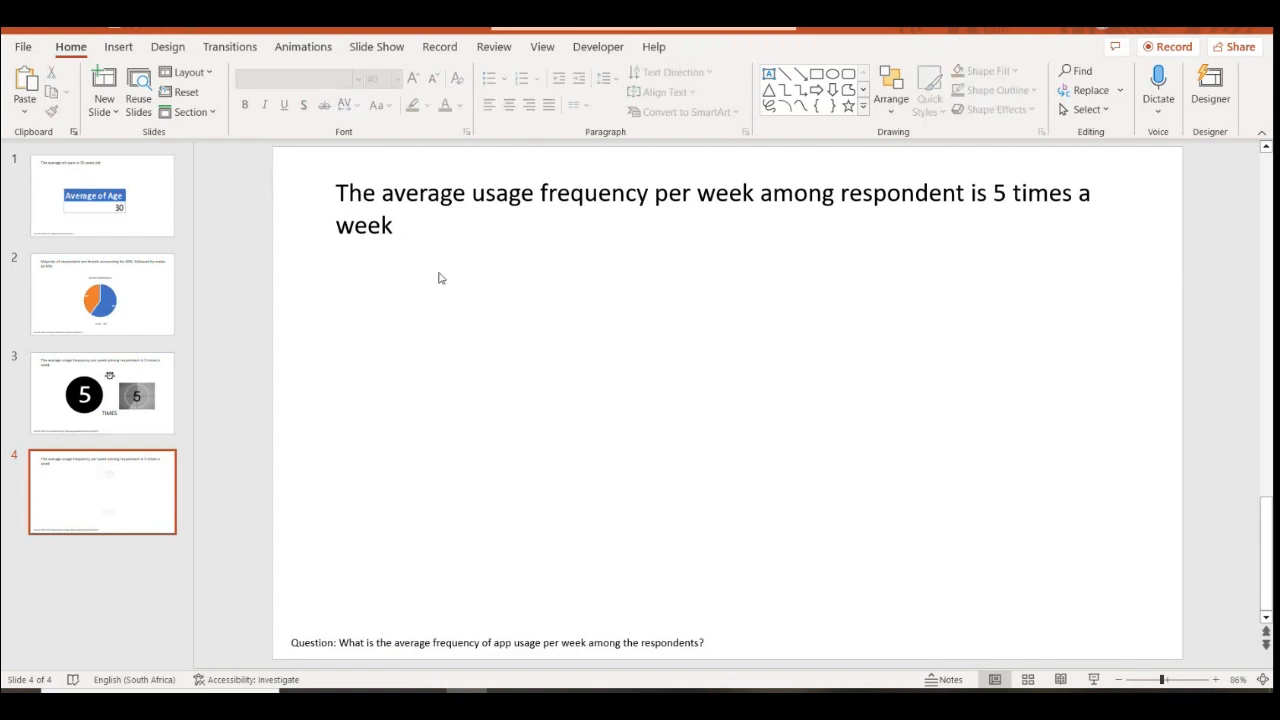
# Clear the old weekly-usage headline from the duplicated slide
pyautogui.tripleClick(398, 228)
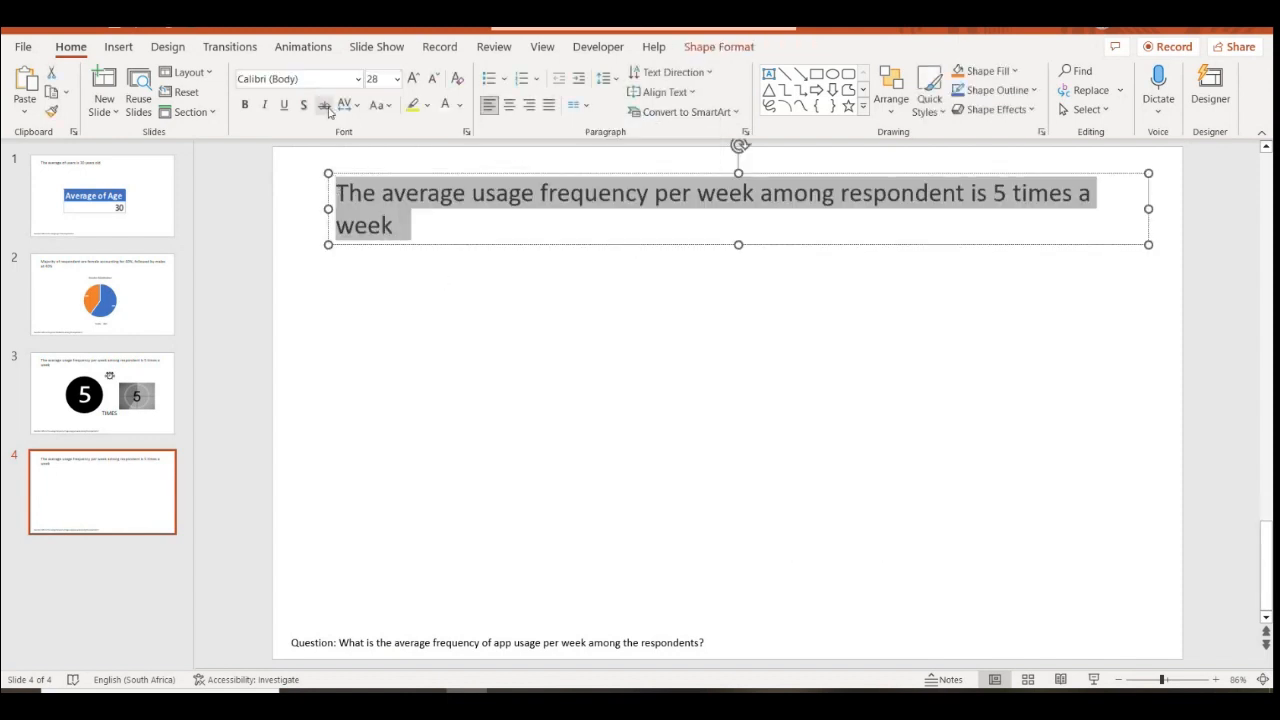
pyautogui.click(406, 232)
pyautogui.tripleClick(340, 193)
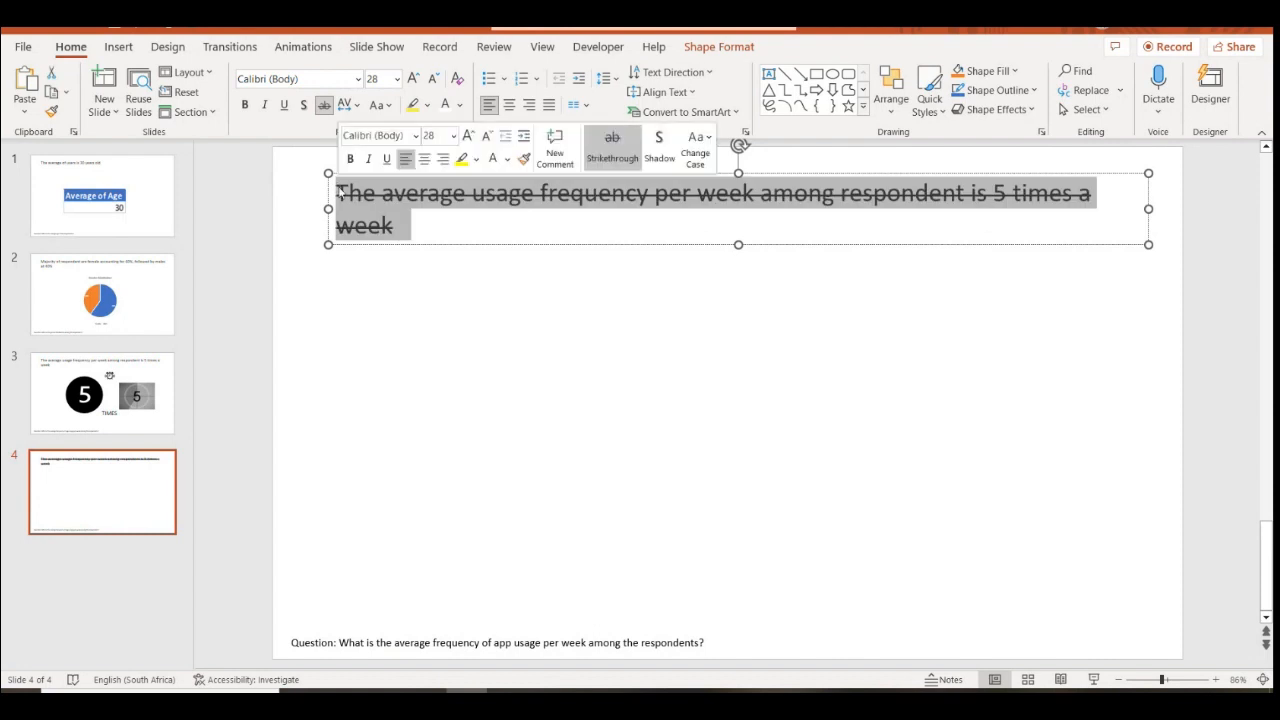
pyautogui.press('BackSpace')
pyautogui.click(477, 300)
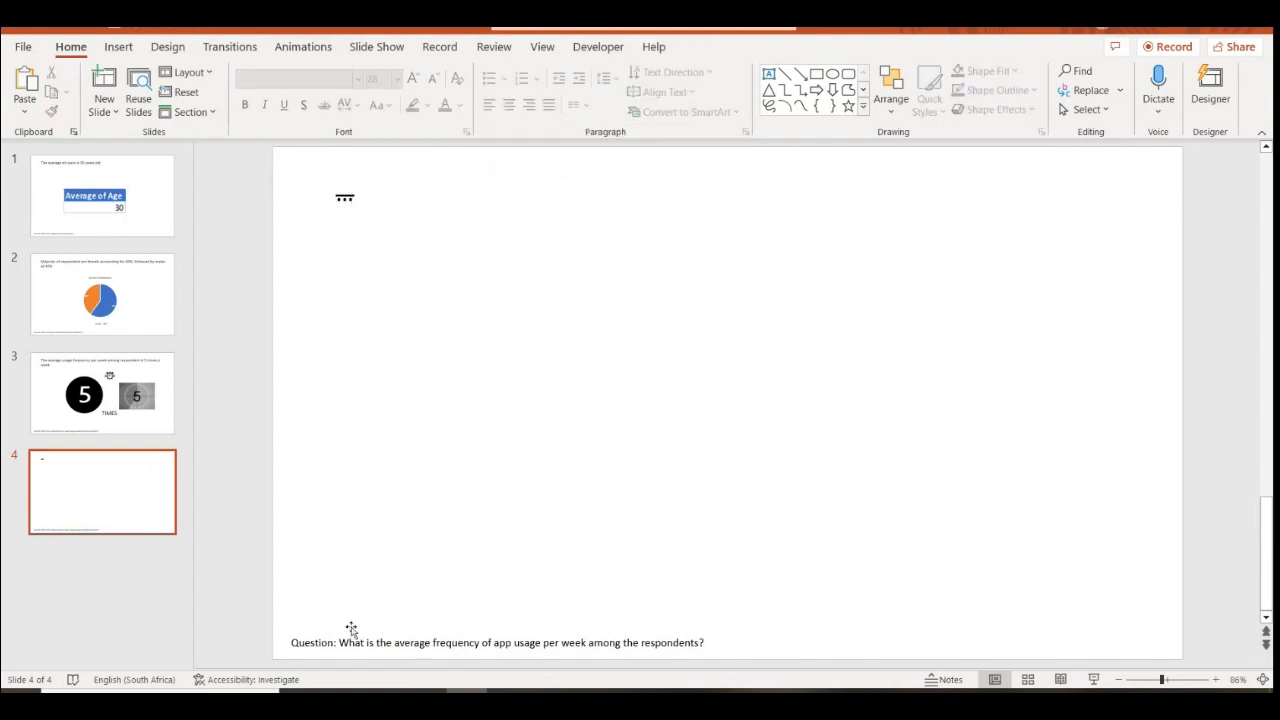
# Replace the slide's question text with the A14 overall satisfaction question copied from Excel
pyautogui.click(510, 702)
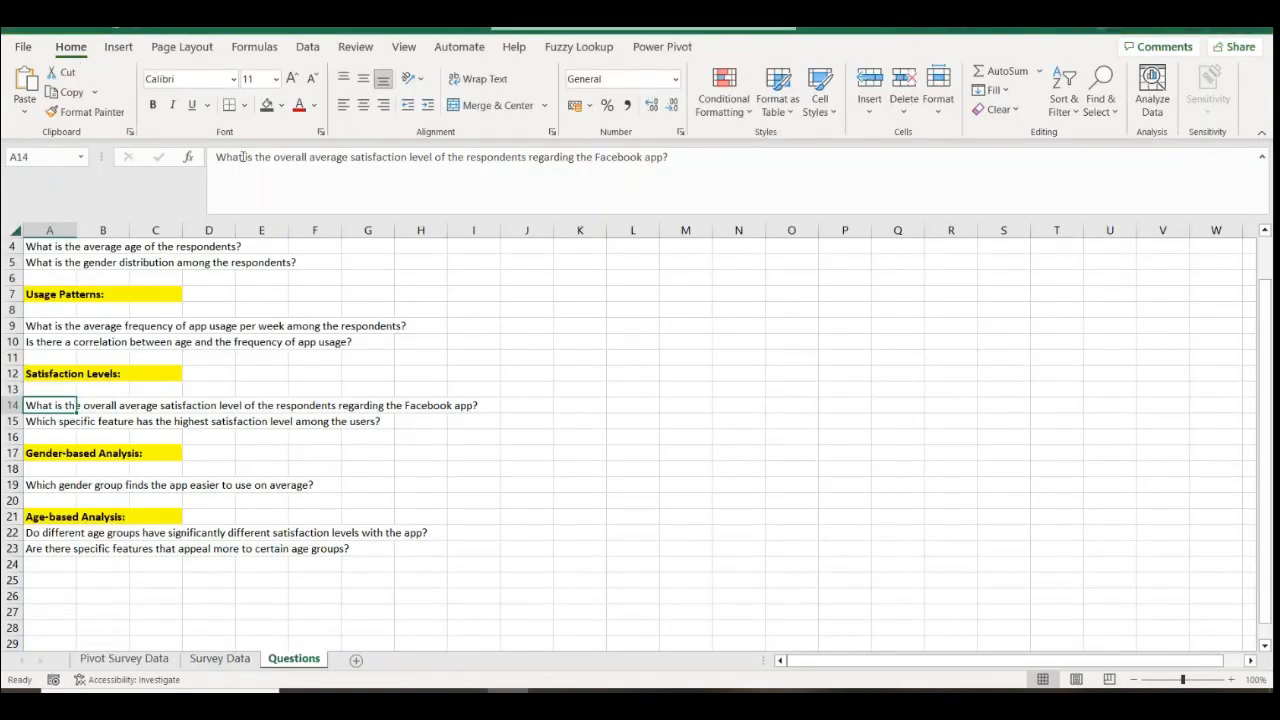
pyautogui.click(243, 157)
pyautogui.hotkey('ctrl', 'a')
pyautogui.hotkey('ctrl', 'c')
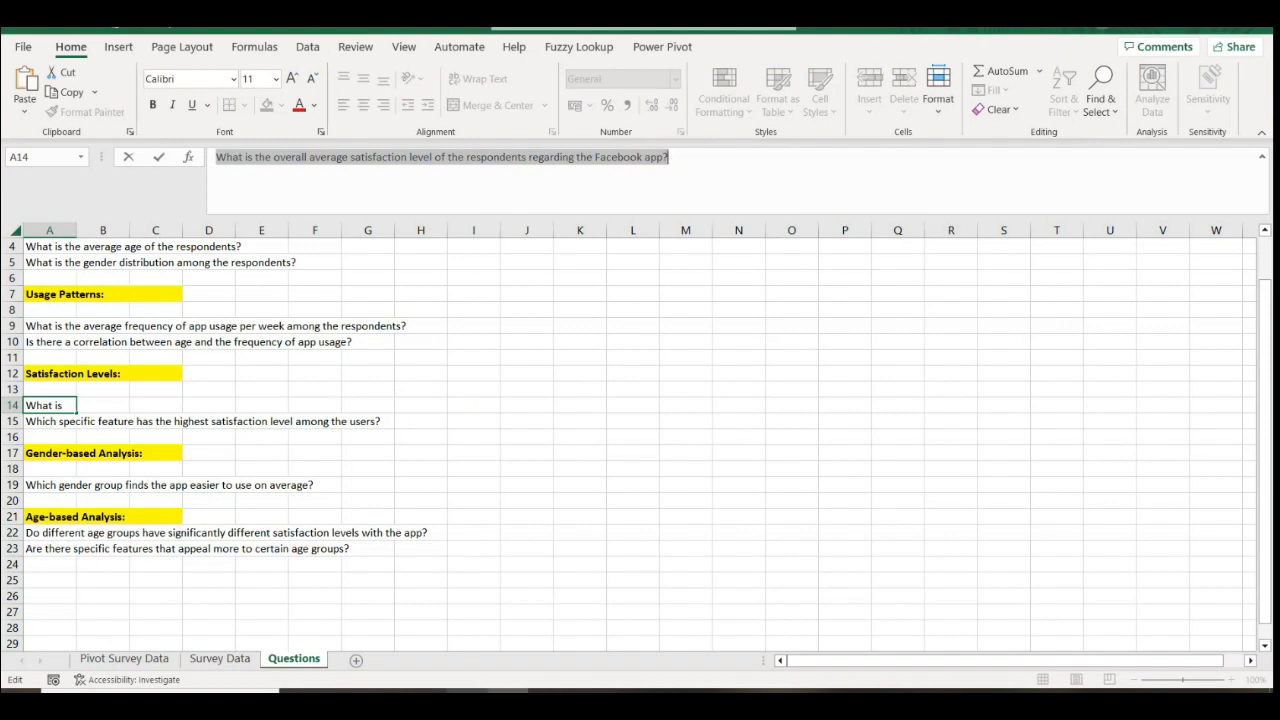
pyautogui.click(478, 700)
pyautogui.moveTo(341, 641); pyautogui.dragTo(698, 642)
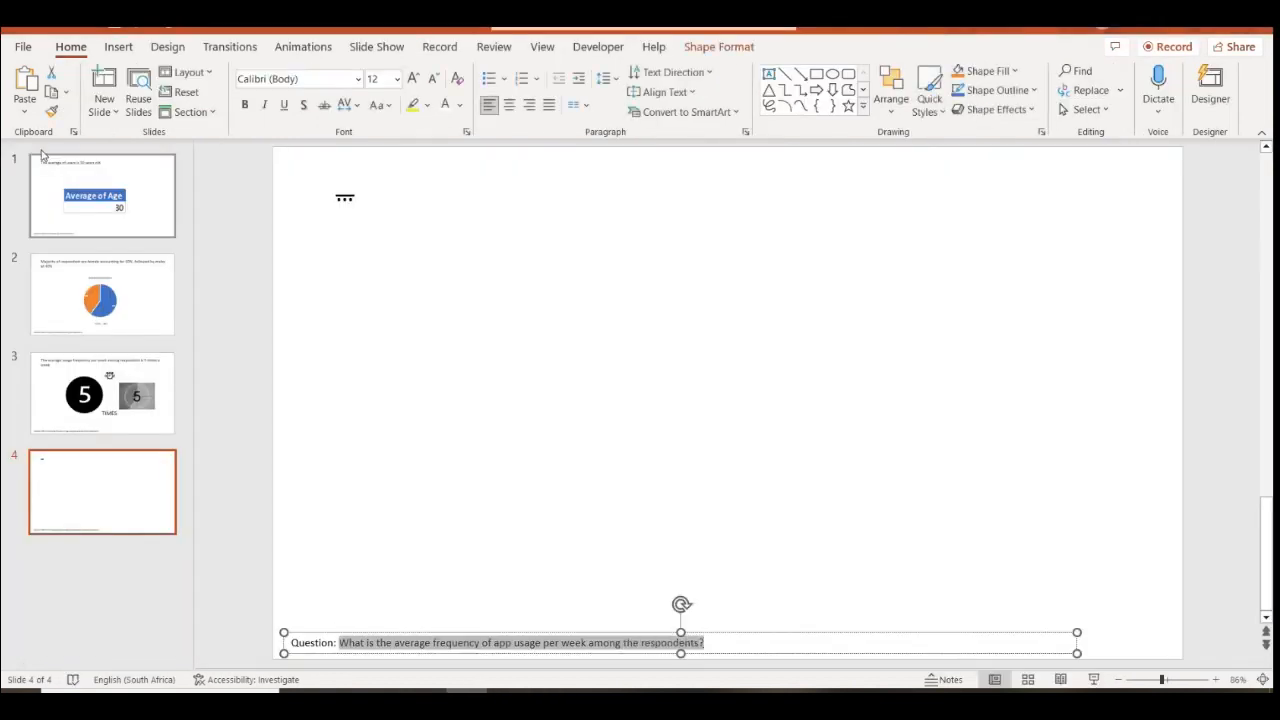
pyautogui.click(25, 112)
pyautogui.click(14, 163)
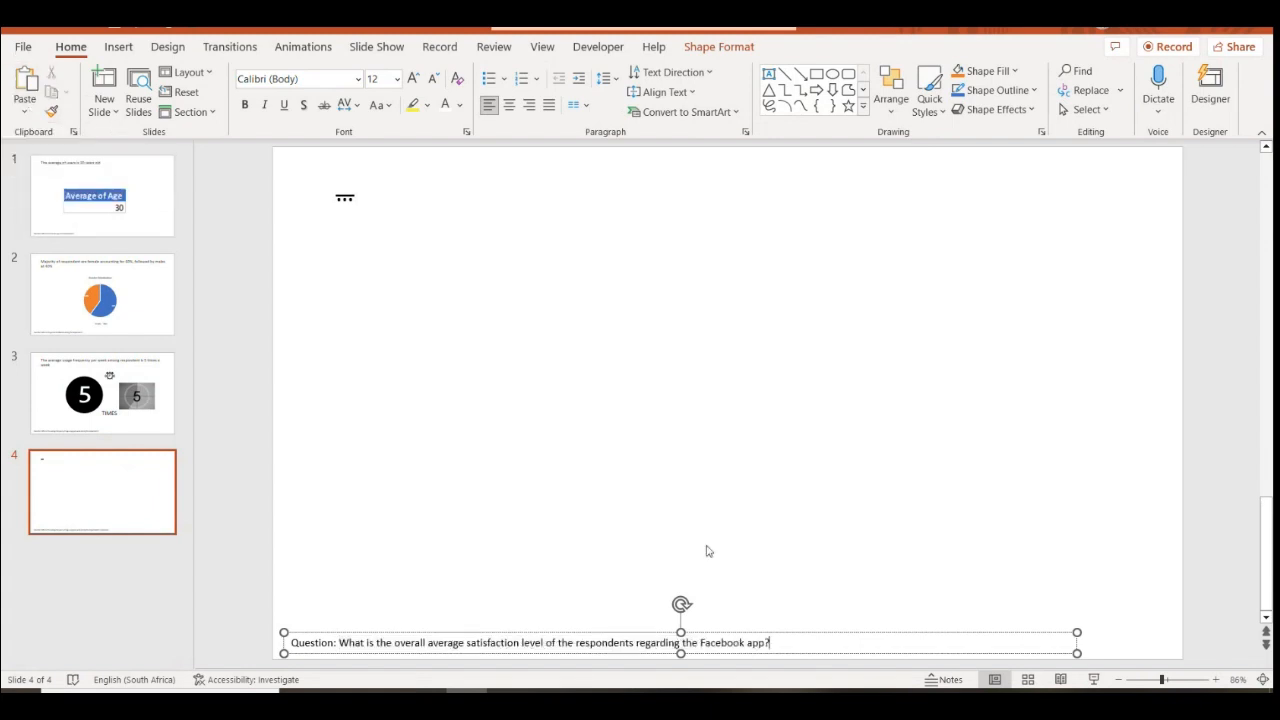
pyautogui.click(557, 469)
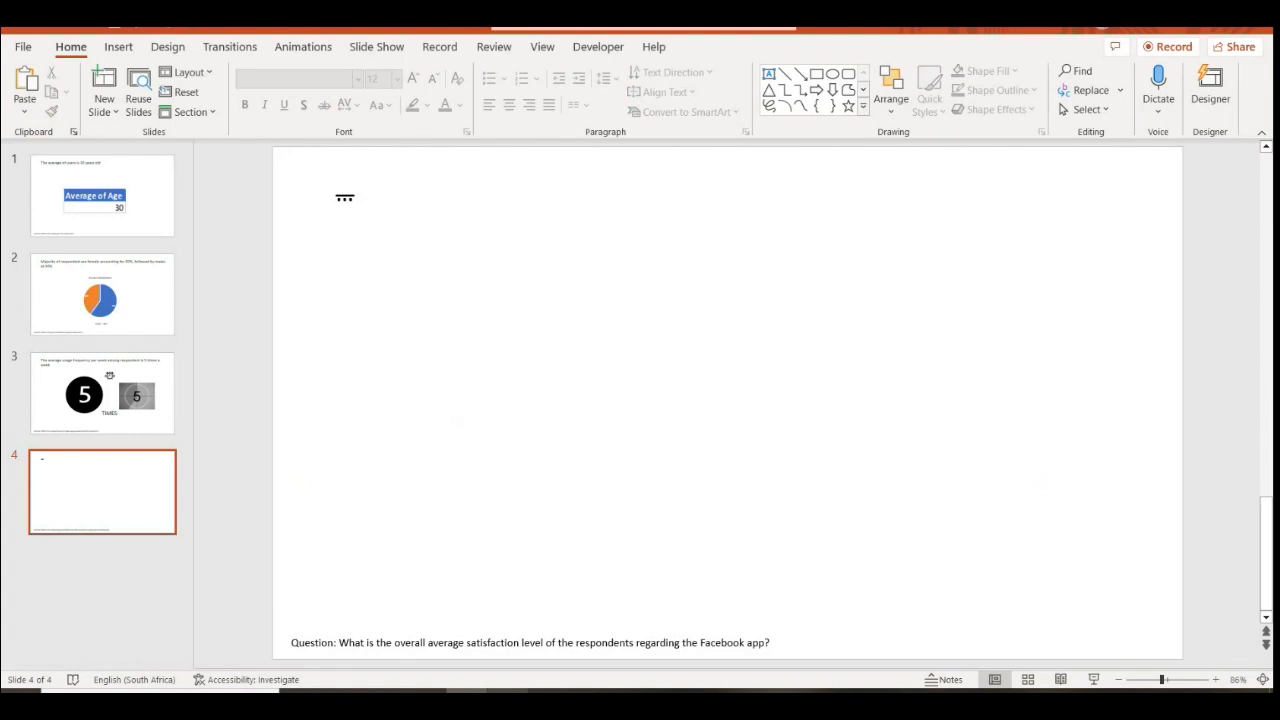
pyautogui.hotkey('alt', 'Tab')
pyautogui.click(420, 437)
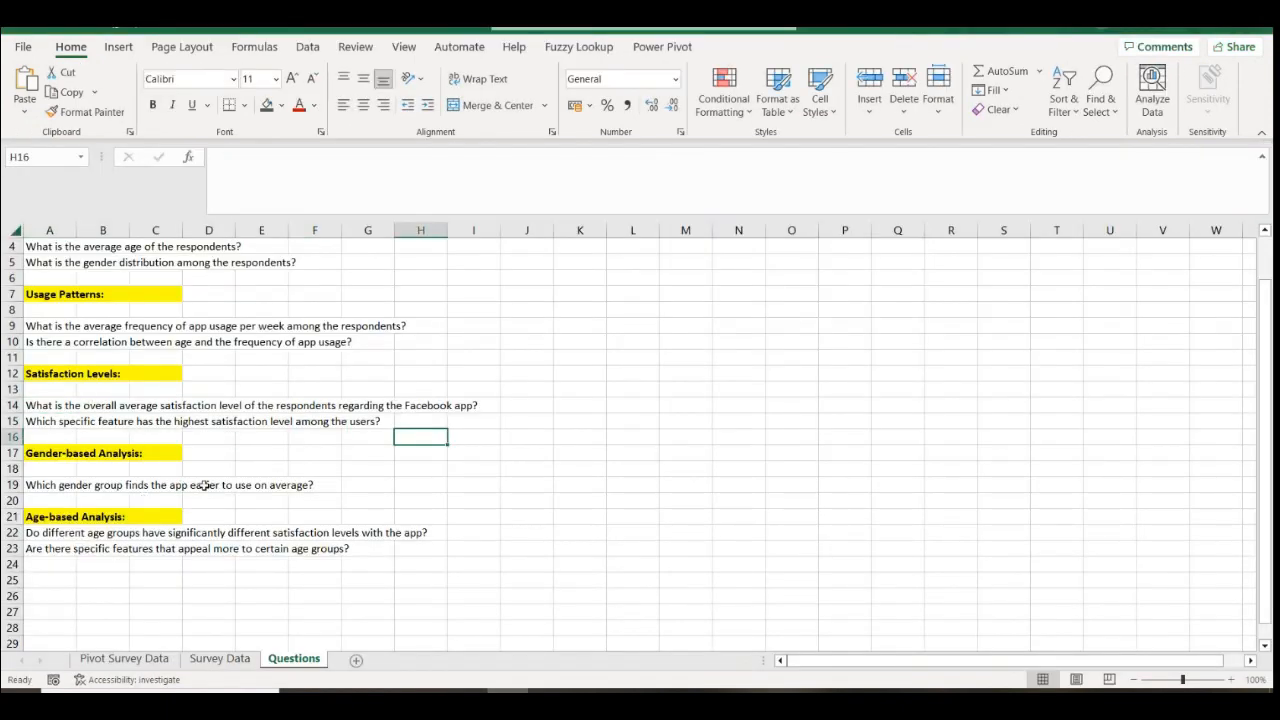
# On Pivot Survey Data, shade row 30 dark grey and copy the A27:A28 pivot to A32
pyautogui.click(124, 658)
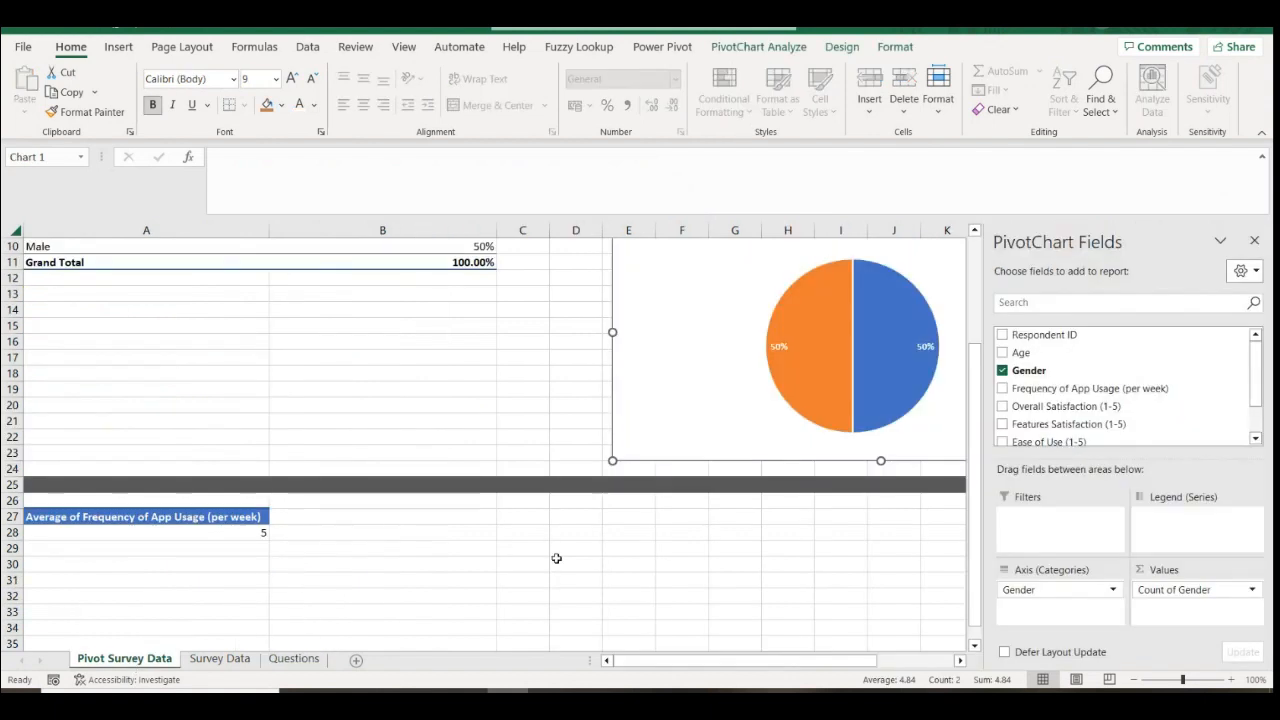
pyautogui.click(14, 565)
pyautogui.click(267, 104)
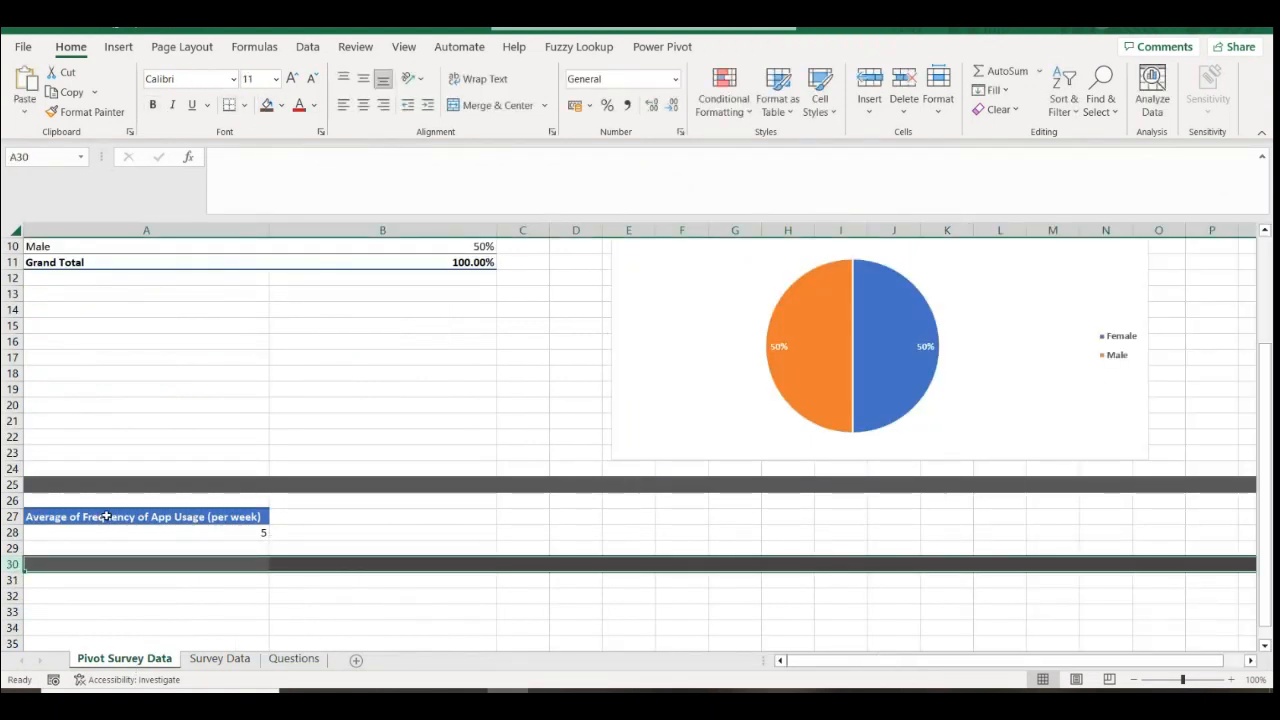
pyautogui.moveTo(106, 516); pyautogui.dragTo(111, 534)
pyautogui.hotkey('ctrl', 'c')
pyautogui.click(135, 597)
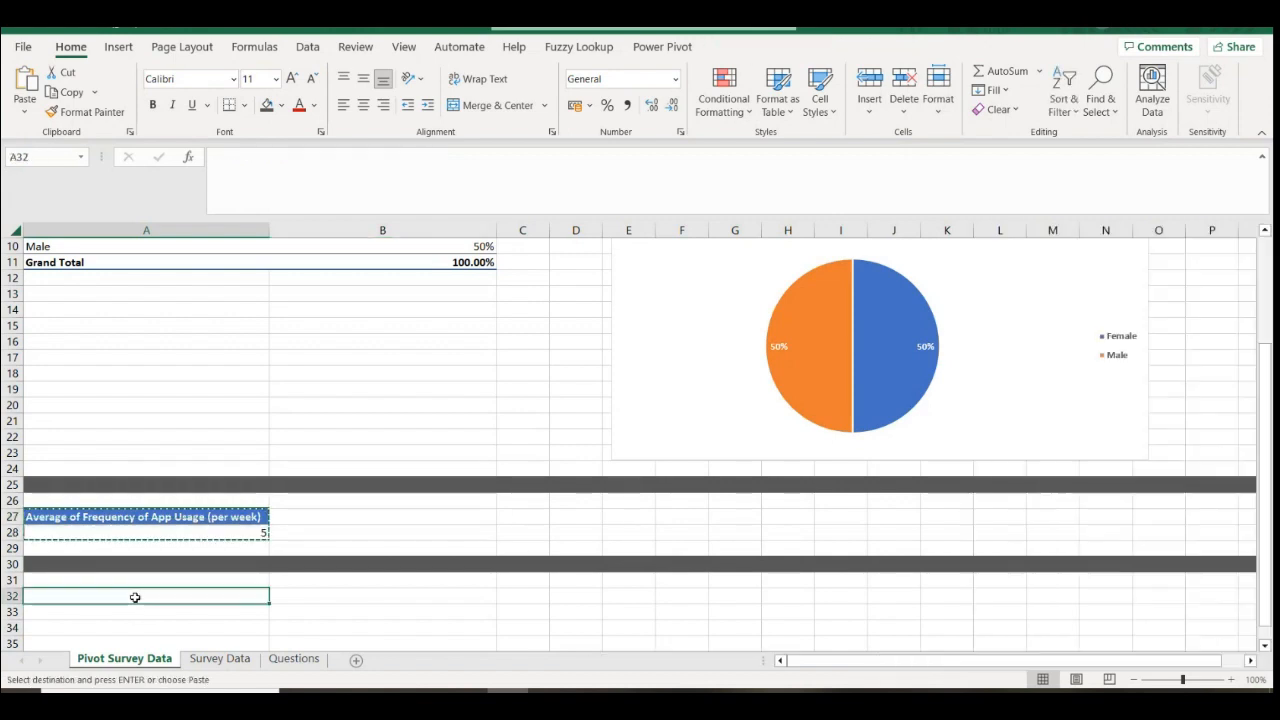
pyautogui.hotkey('ctrl', 'v')
# Swap the copied pivot's row field to Overall Satisfaction (1-5)
pyautogui.click(251, 609)
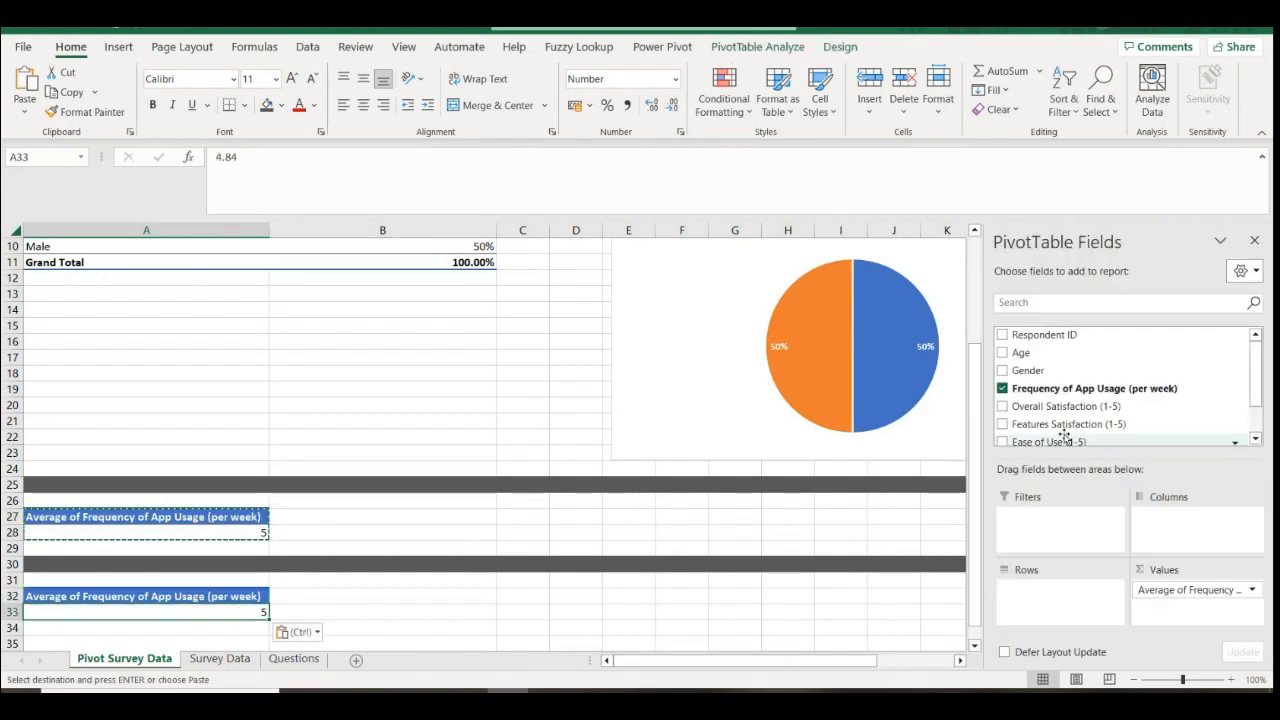
pyautogui.click(1003, 388)
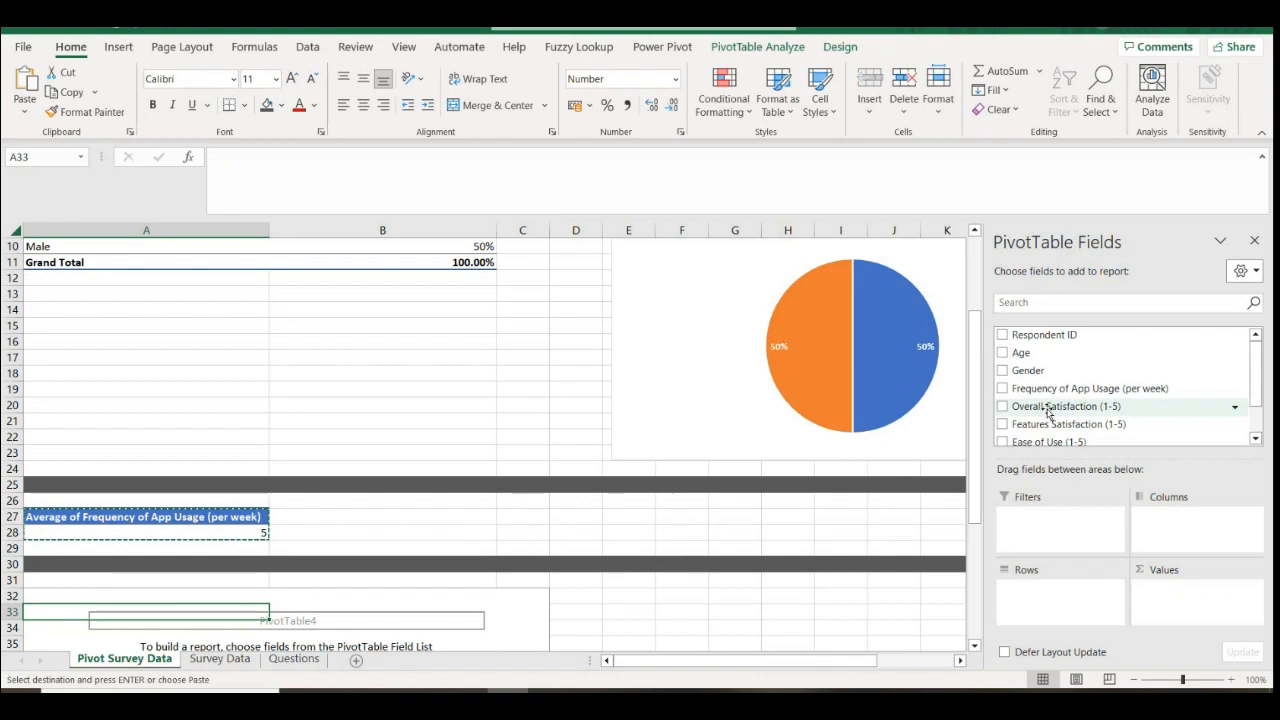
pyautogui.moveTo(1048, 412); pyautogui.dragTo(1082, 597)
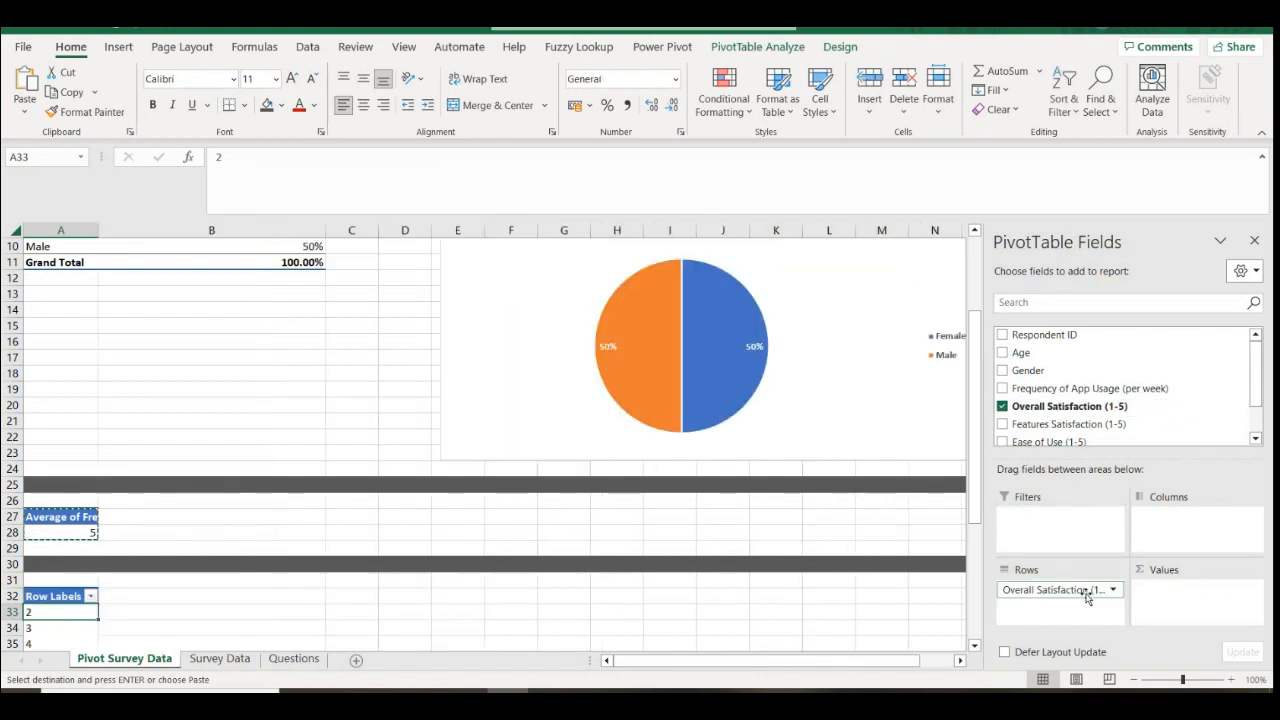
pyautogui.moveTo(1255, 380); pyautogui.dragTo(1227, 388)
pyautogui.scroll(-2, 528, 596)
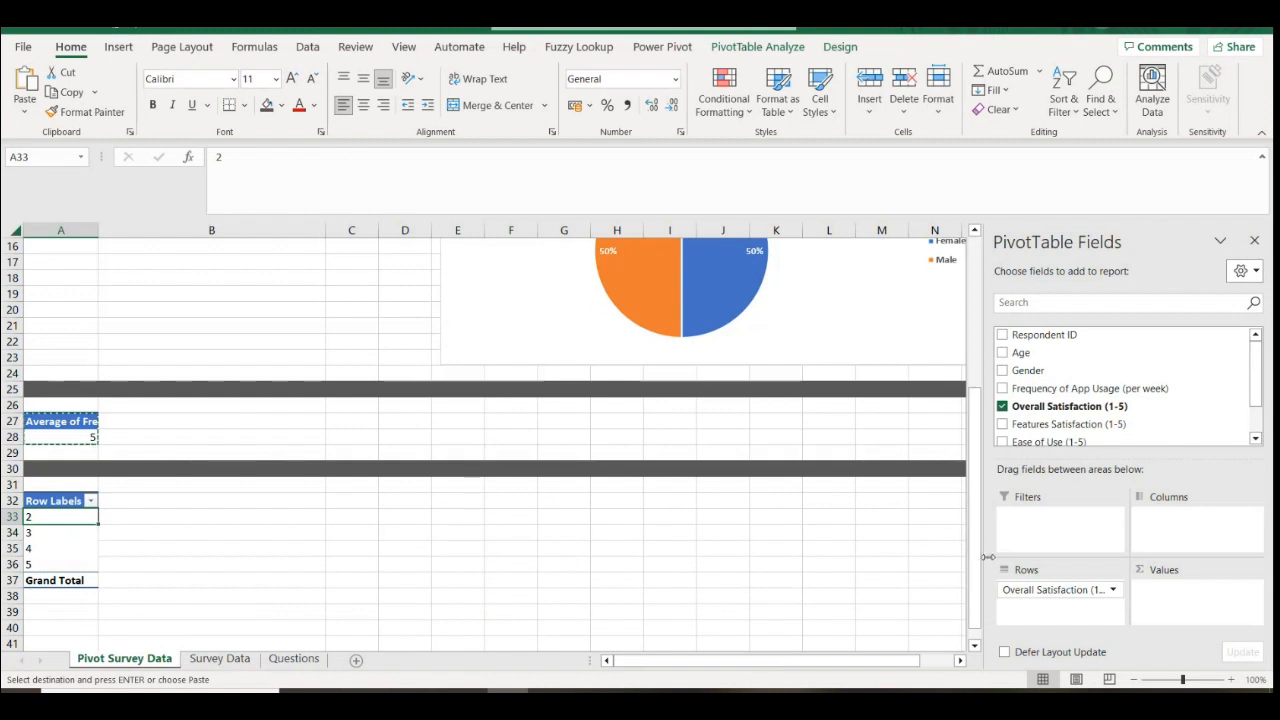
# Add Overall Satisfaction (1-5) to the pivot values and set it to Average
pyautogui.click(58, 536)
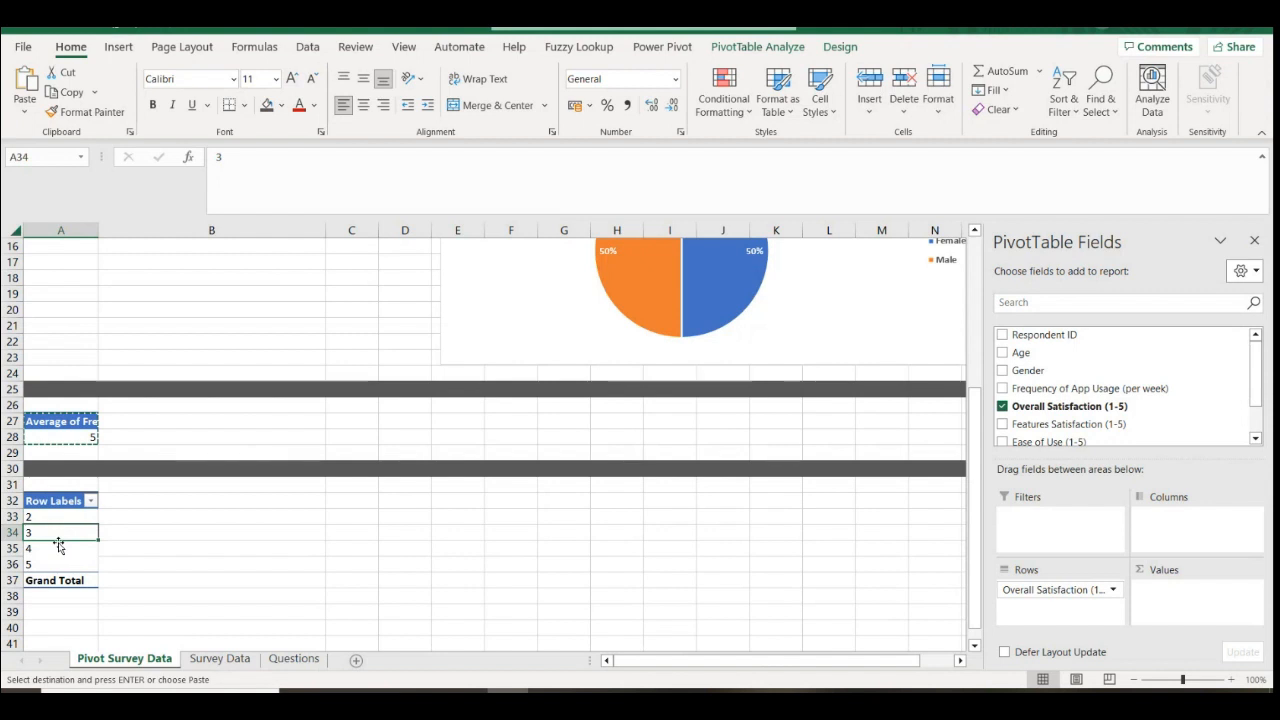
pyautogui.click(50, 517)
pyautogui.click(42, 533)
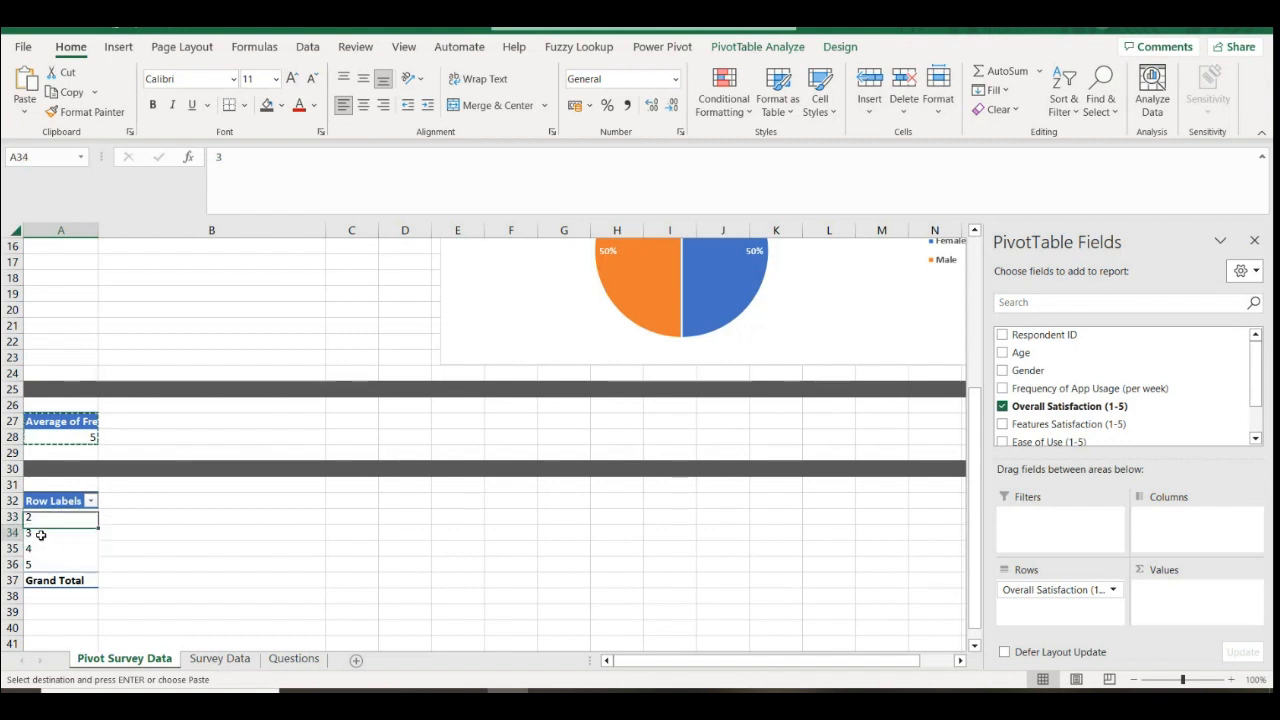
pyautogui.click(45, 564)
pyautogui.click(50, 532)
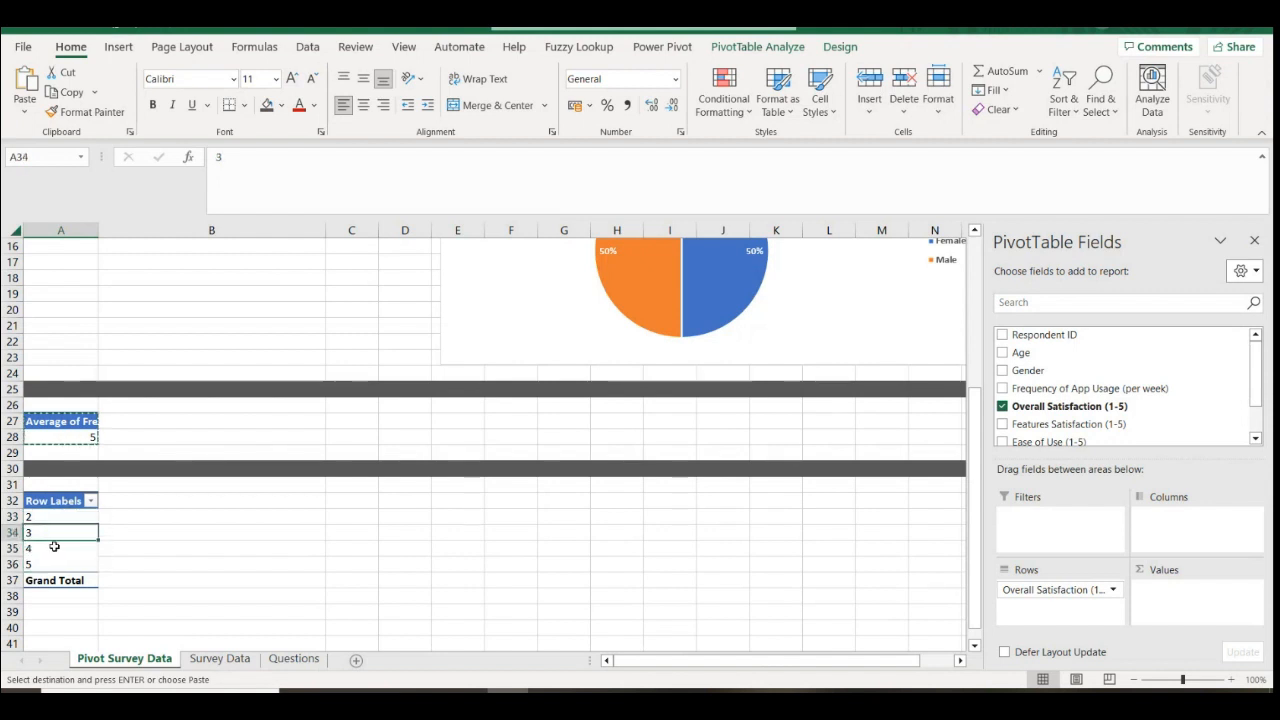
pyautogui.click(54, 550)
pyautogui.click(52, 566)
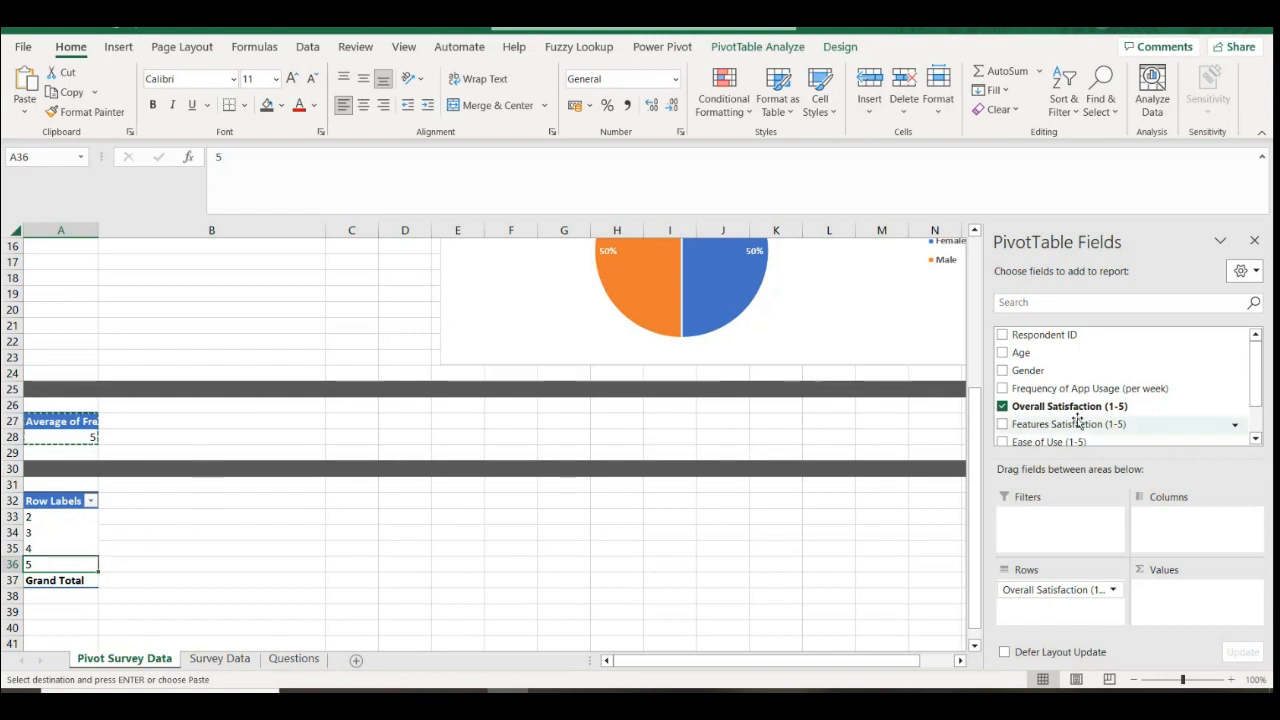
pyautogui.moveTo(1075, 405); pyautogui.dragTo(1215, 592)
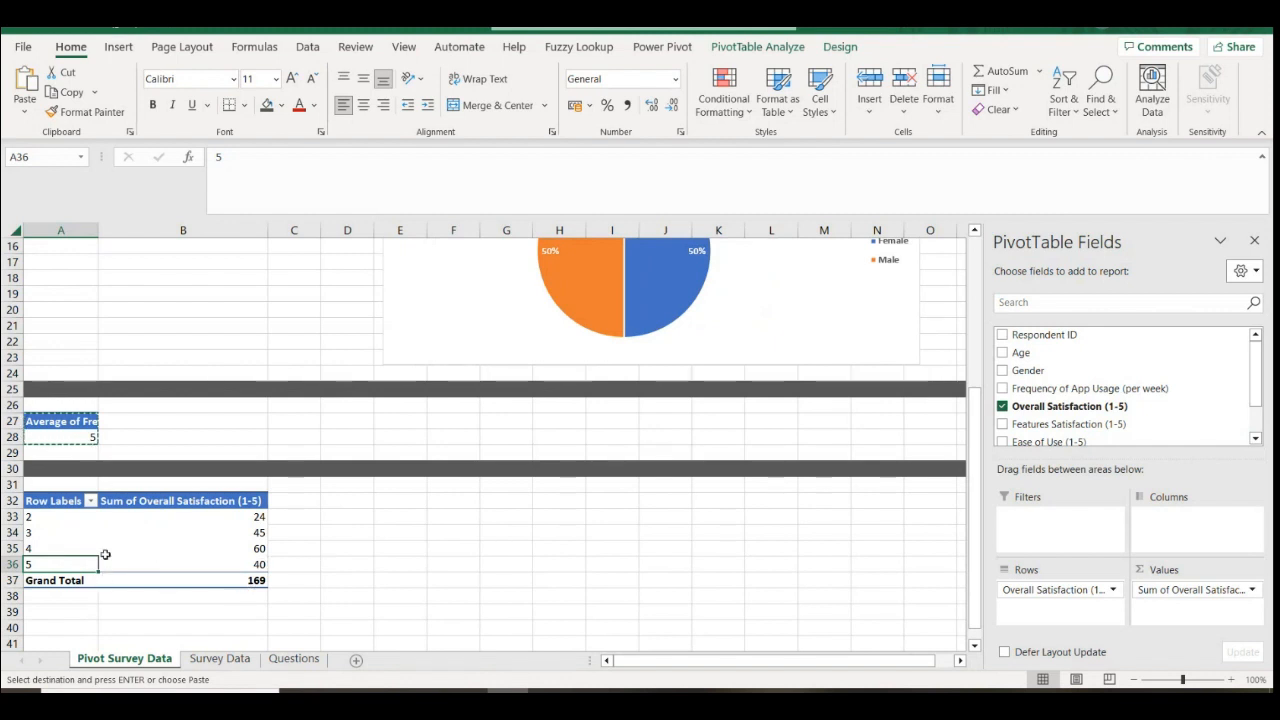
pyautogui.click(1230, 589)
pyautogui.click(1196, 570)
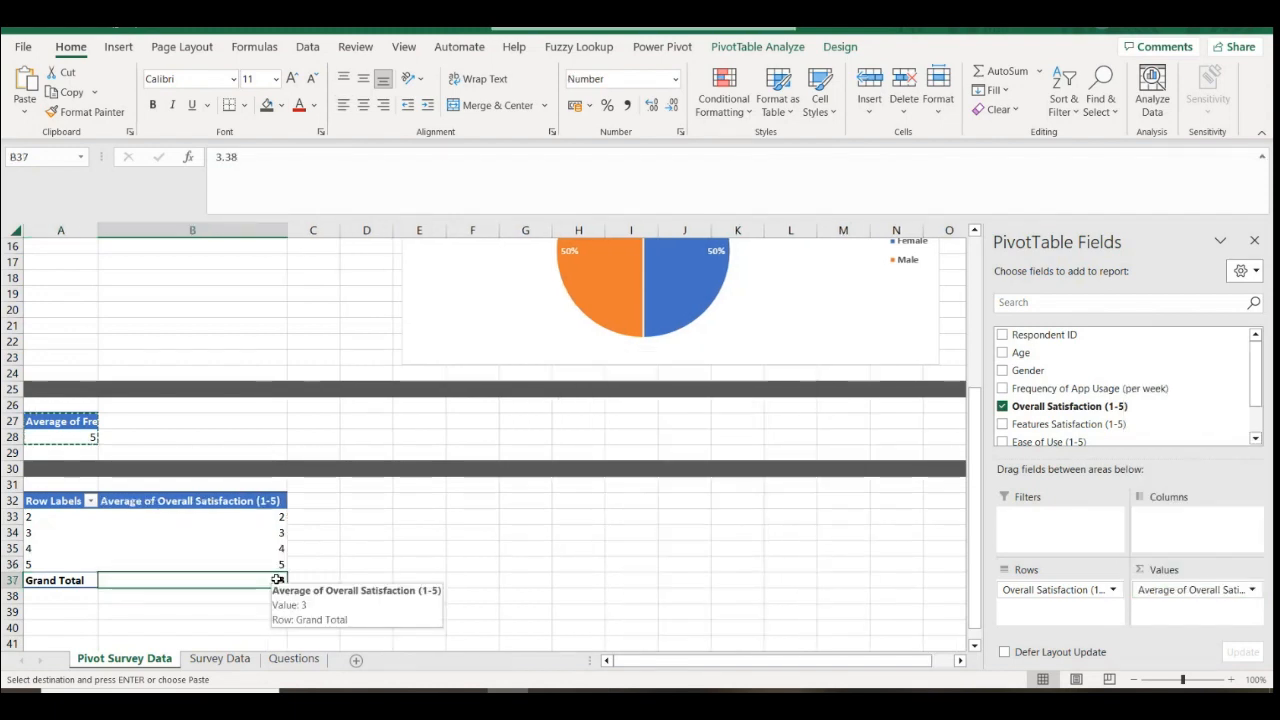
# Summarise the satisfaction values as Count, shown as % of Grand Total
pyautogui.click(1230, 589)
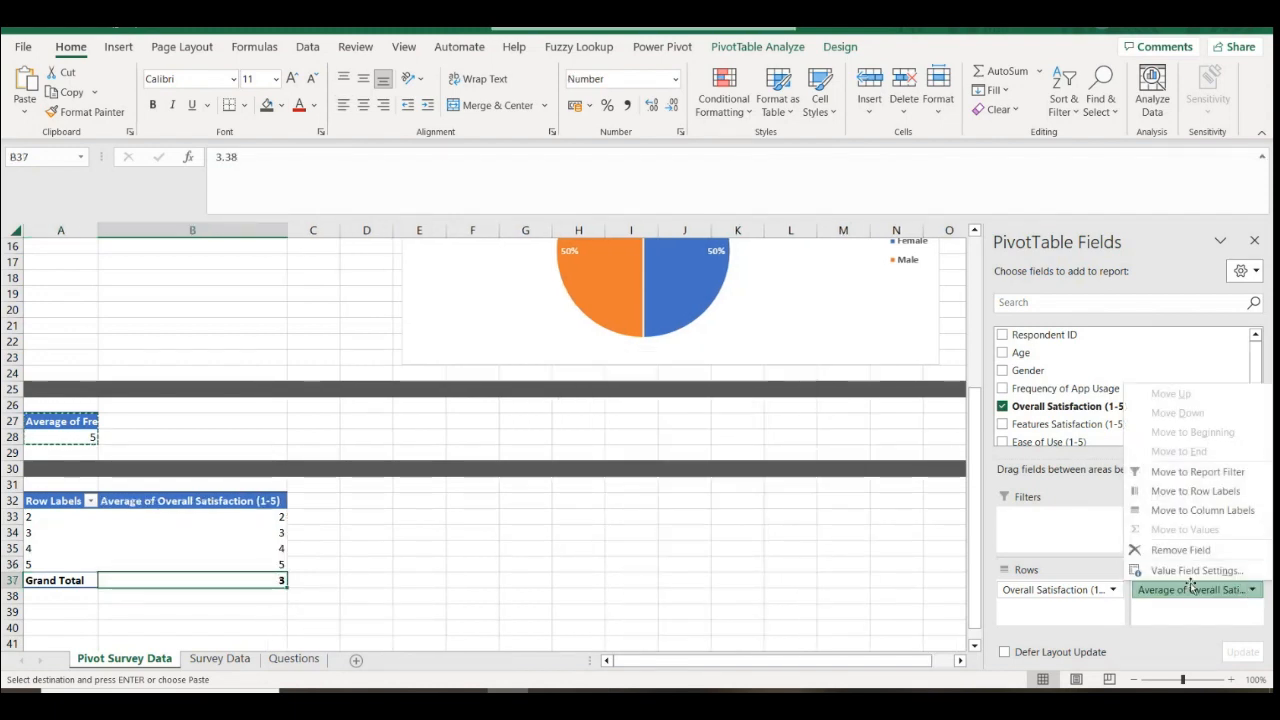
pyautogui.click(1196, 566)
pyautogui.click(557, 517)
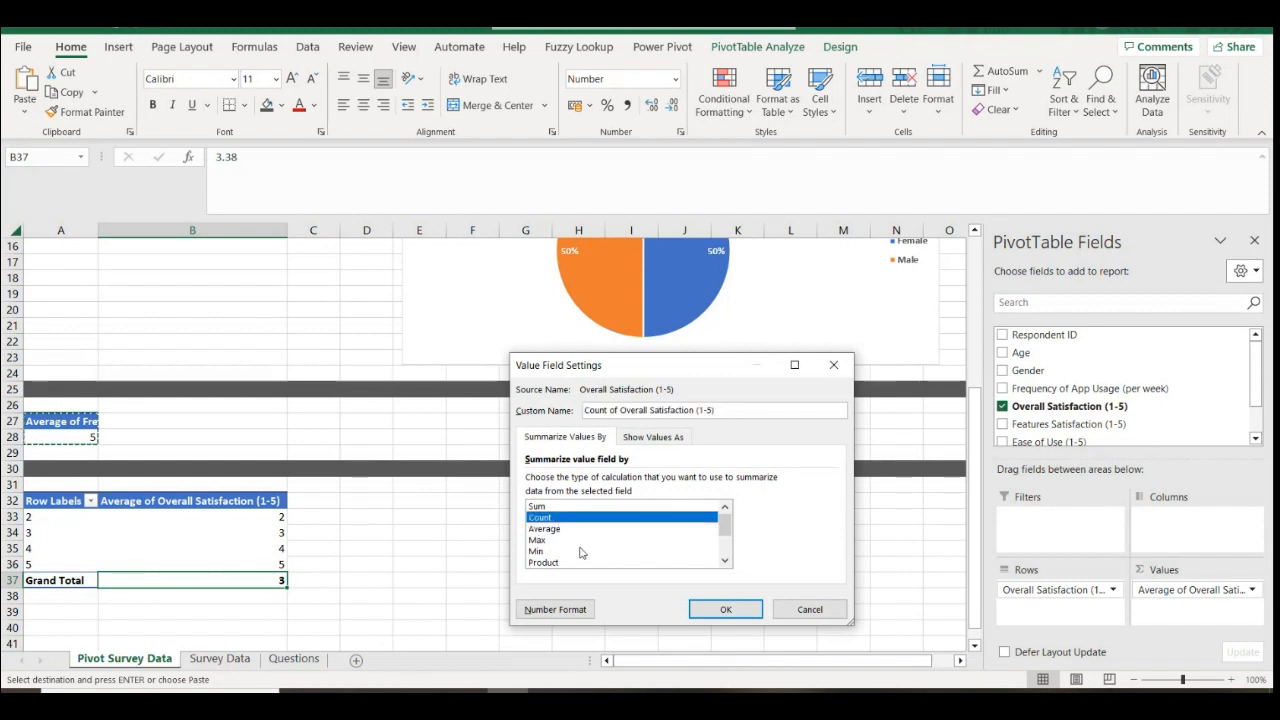
pyautogui.click(722, 610)
pyautogui.click(262, 547)
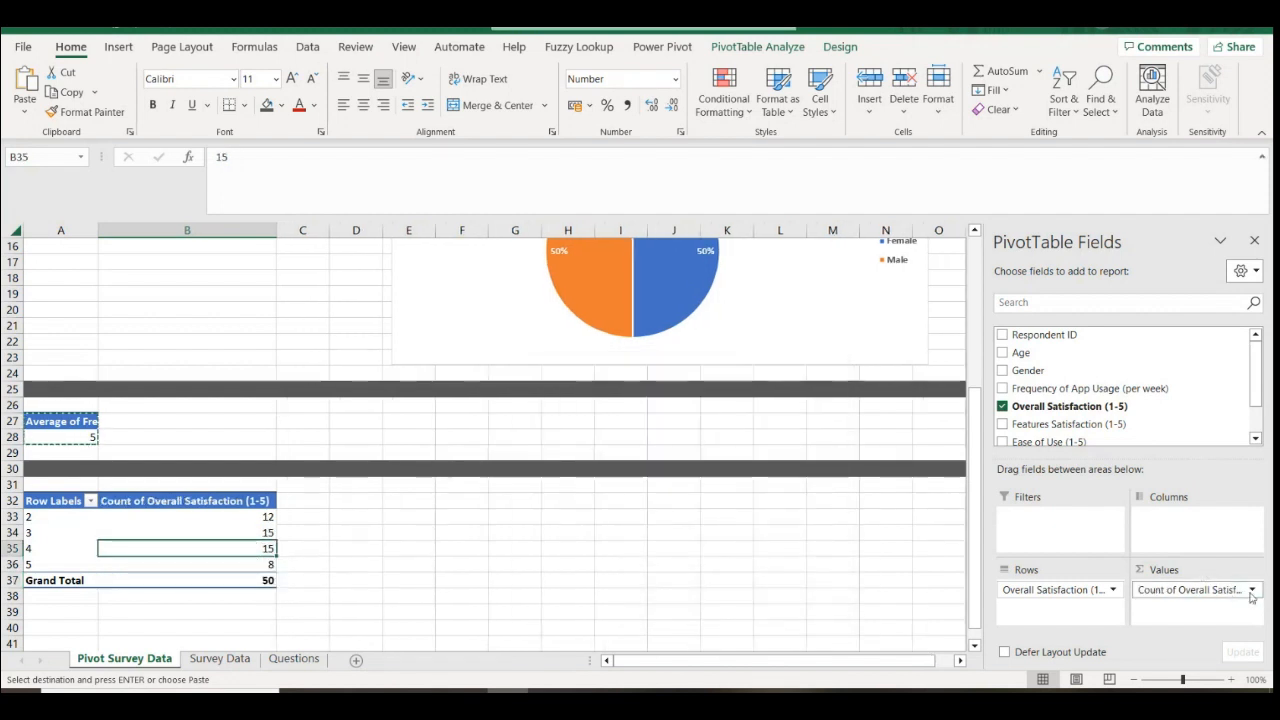
pyautogui.click(1165, 590)
pyautogui.click(1168, 570)
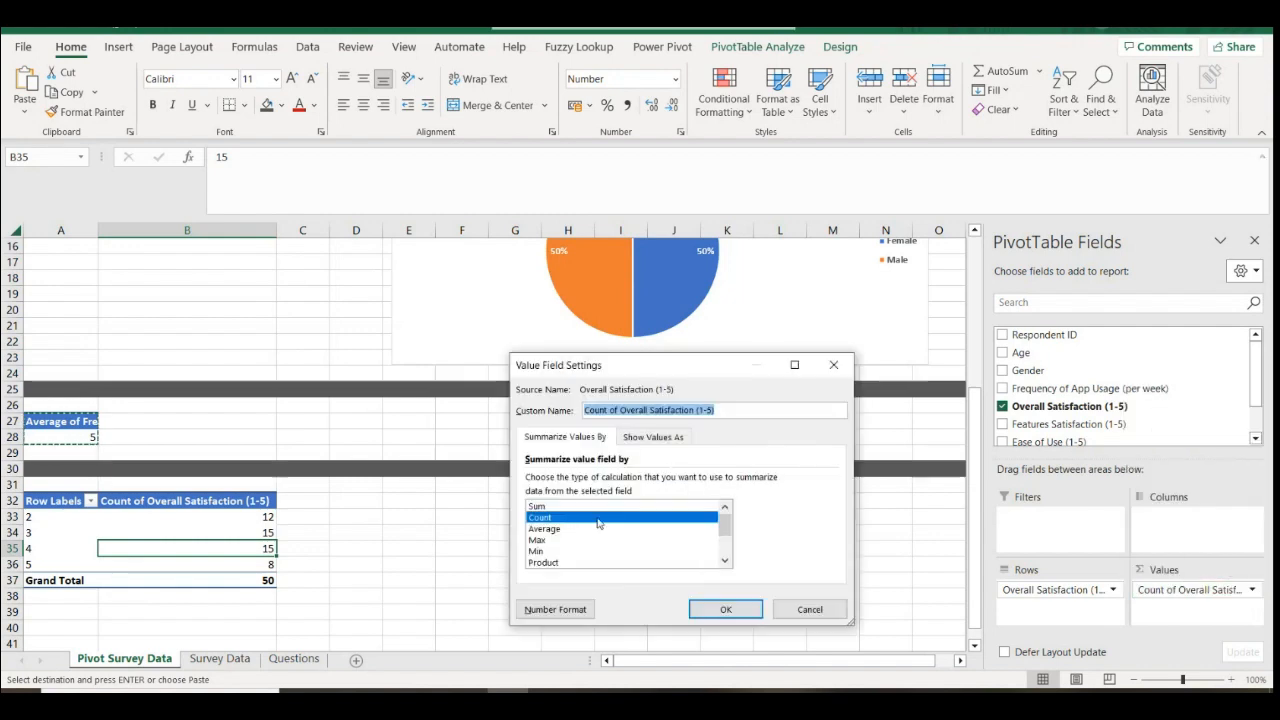
pyautogui.click(669, 438)
pyautogui.click(599, 482)
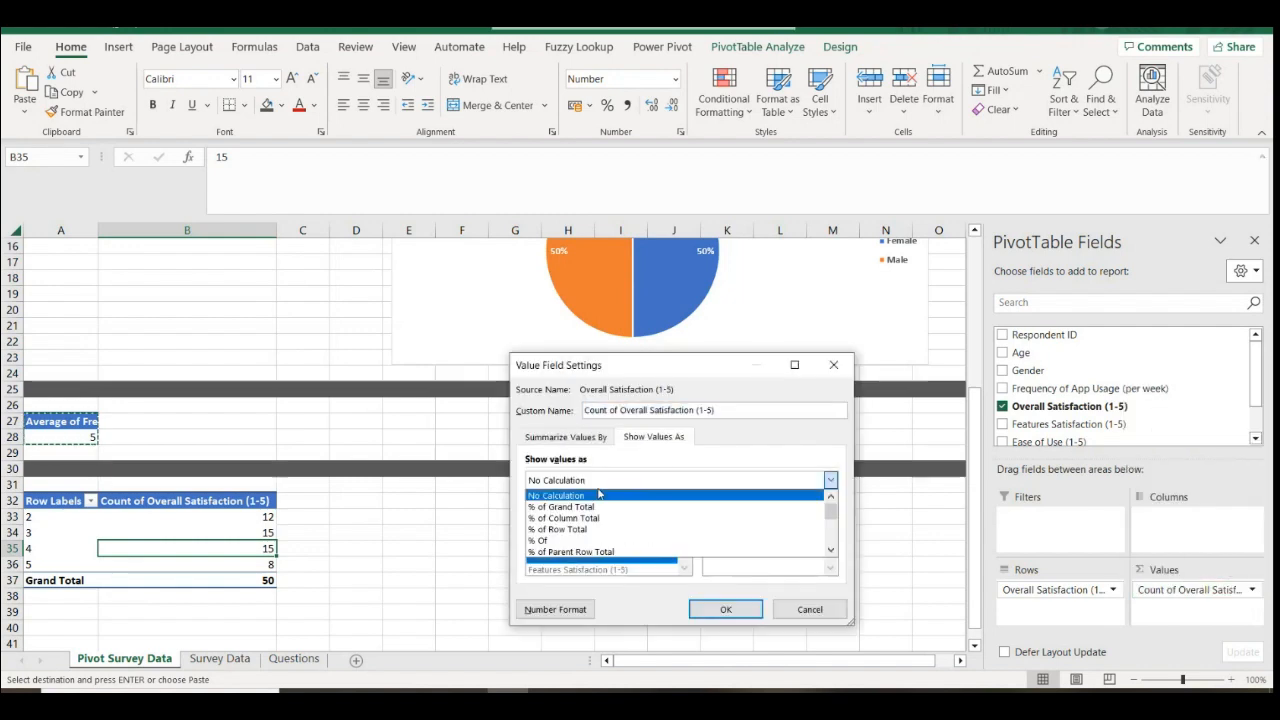
pyautogui.click(610, 506)
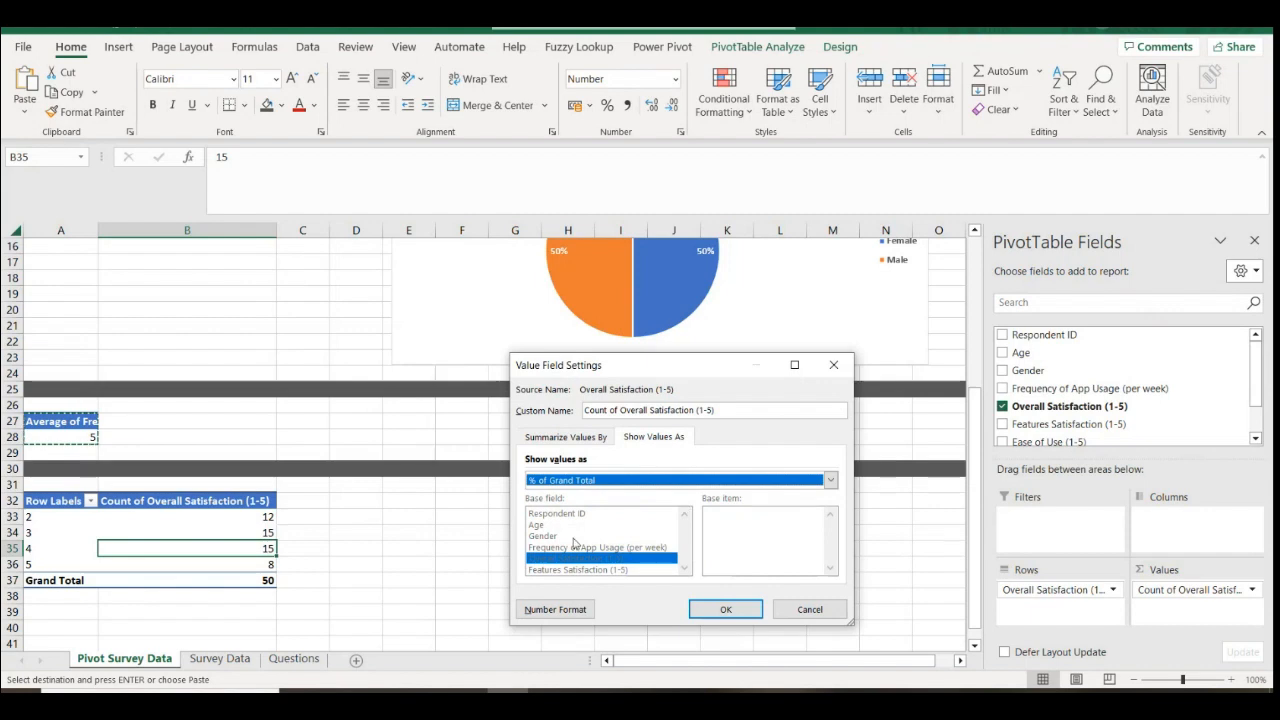
pyautogui.click(726, 609)
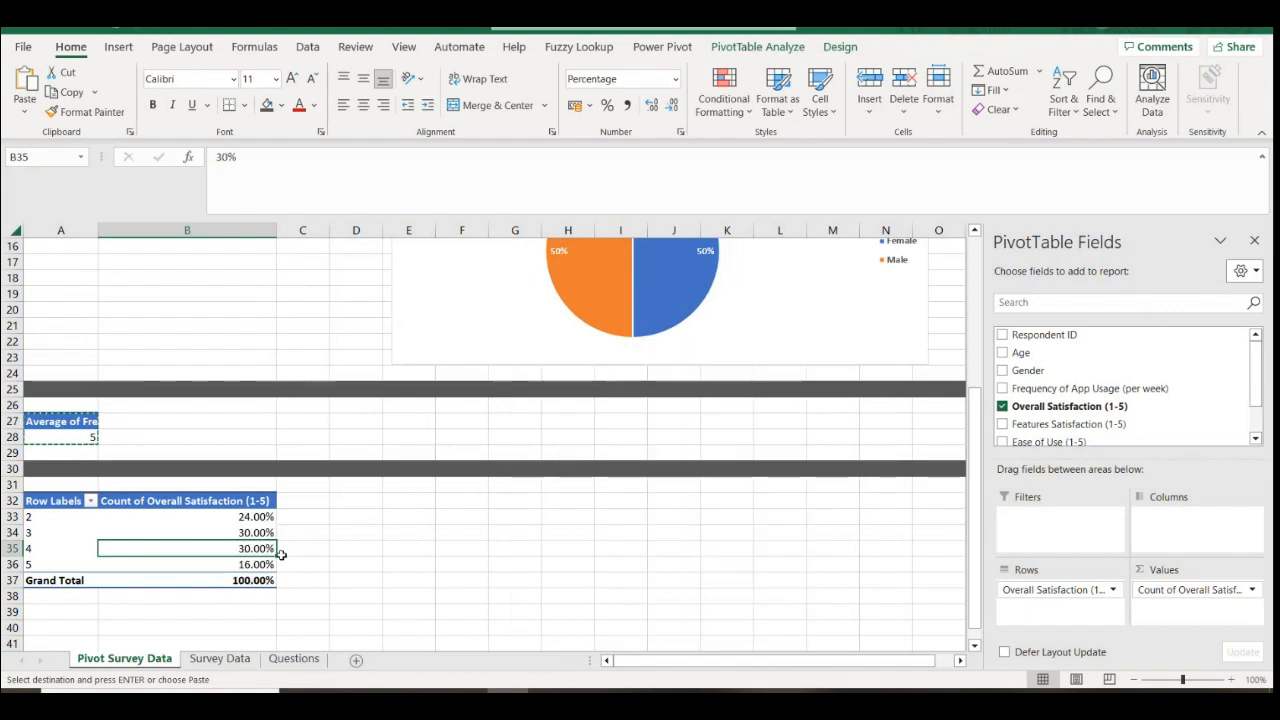
# Round the percentages to whole numbers: 24%, 30%, 30%, 16%
pyautogui.moveTo(255, 517); pyautogui.dragTo(255, 580)
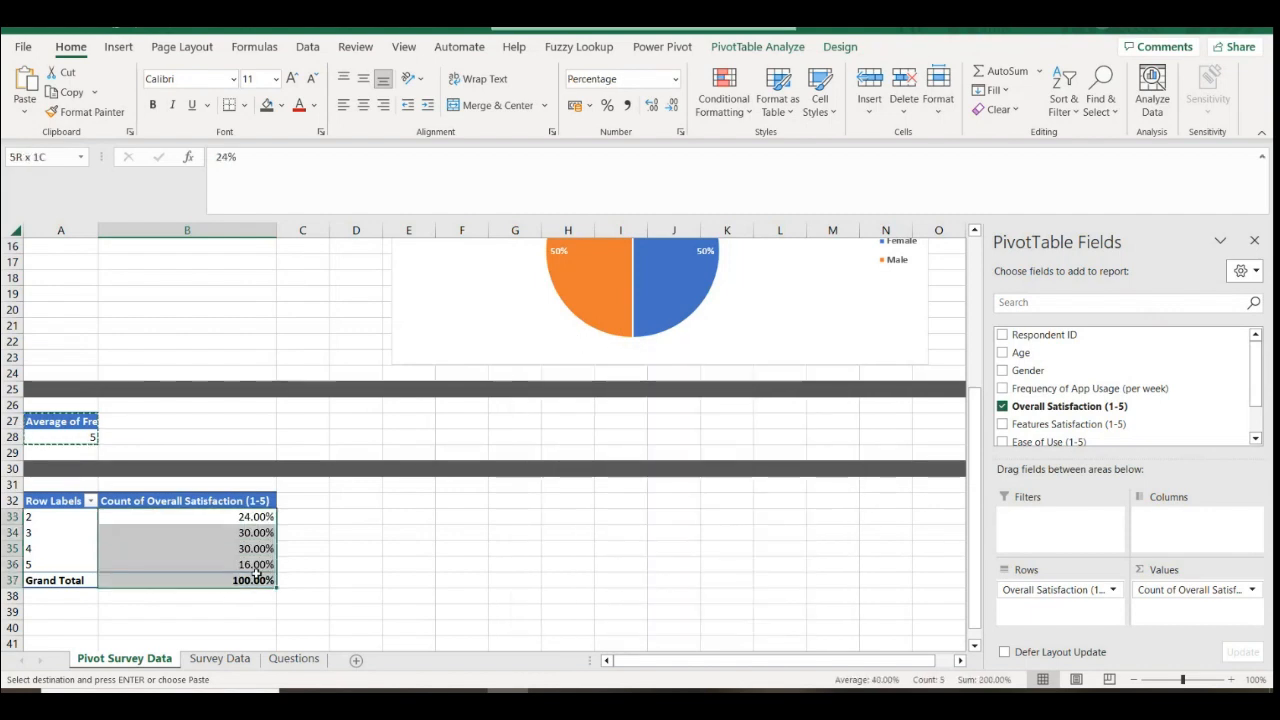
pyautogui.click(672, 106)
pyautogui.click(672, 107)
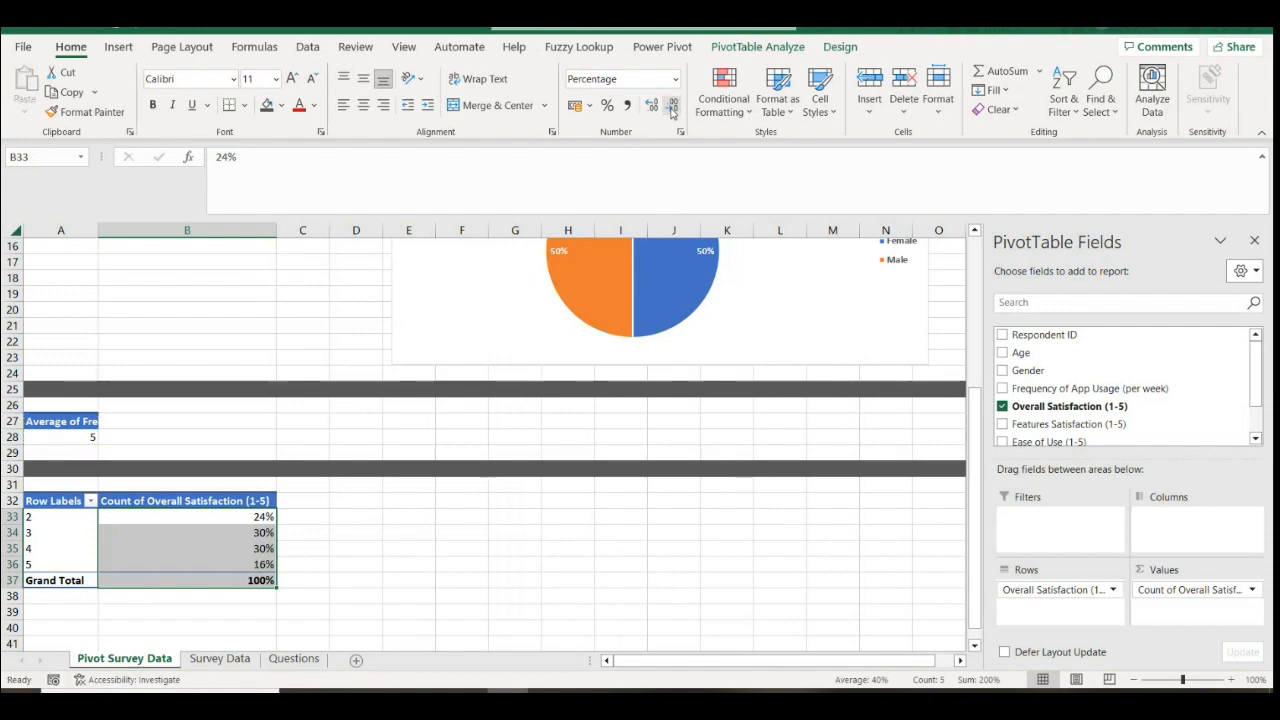
pyautogui.click(345, 551)
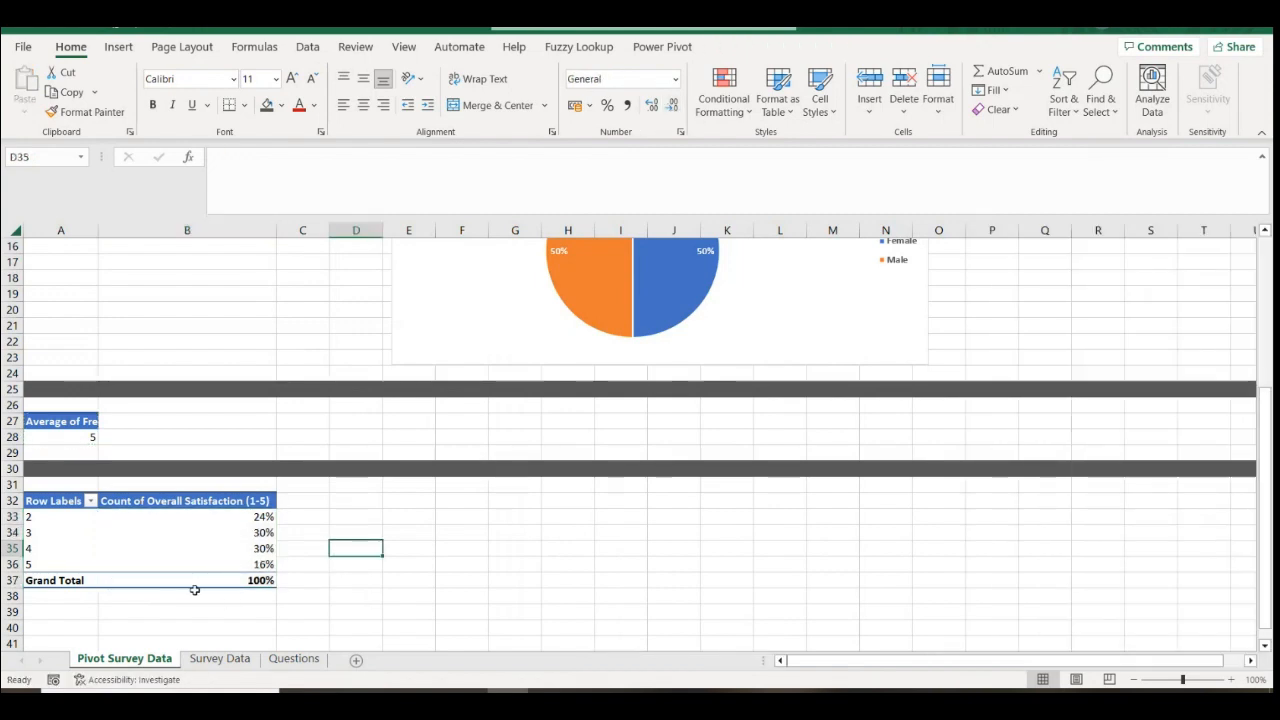
pyautogui.click(45, 563)
pyautogui.click(52, 545)
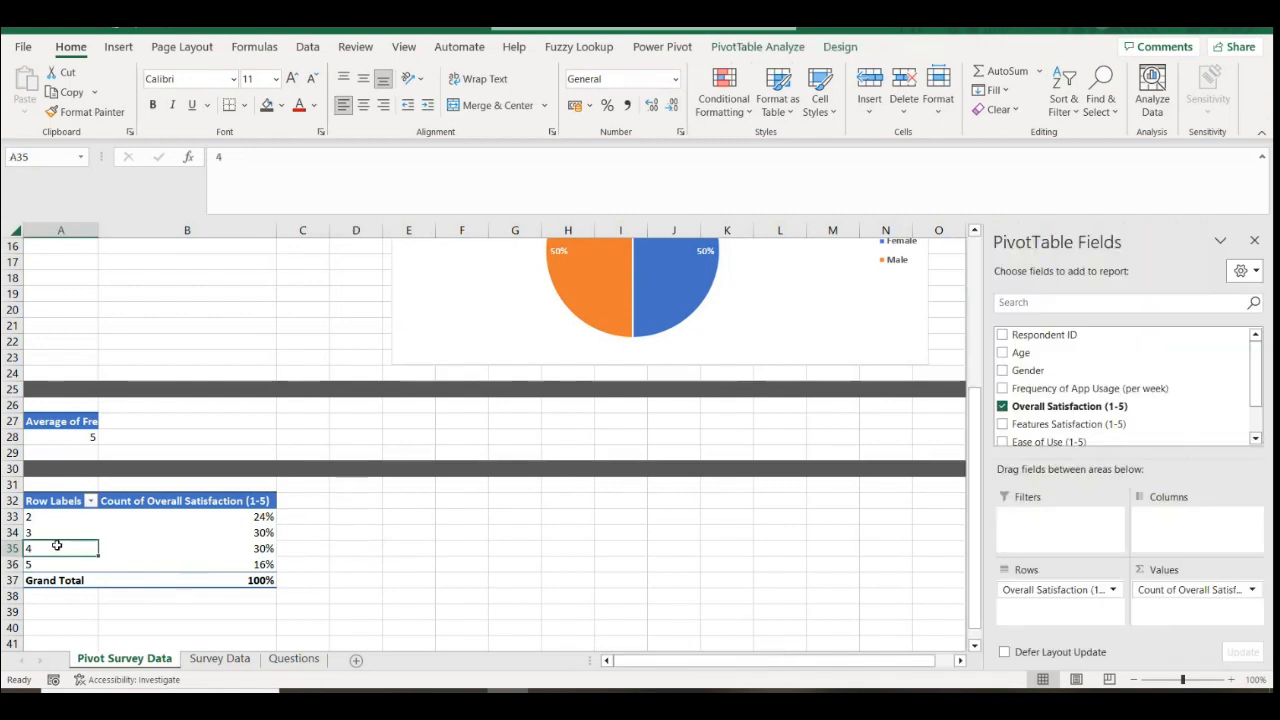
pyautogui.click(311, 563)
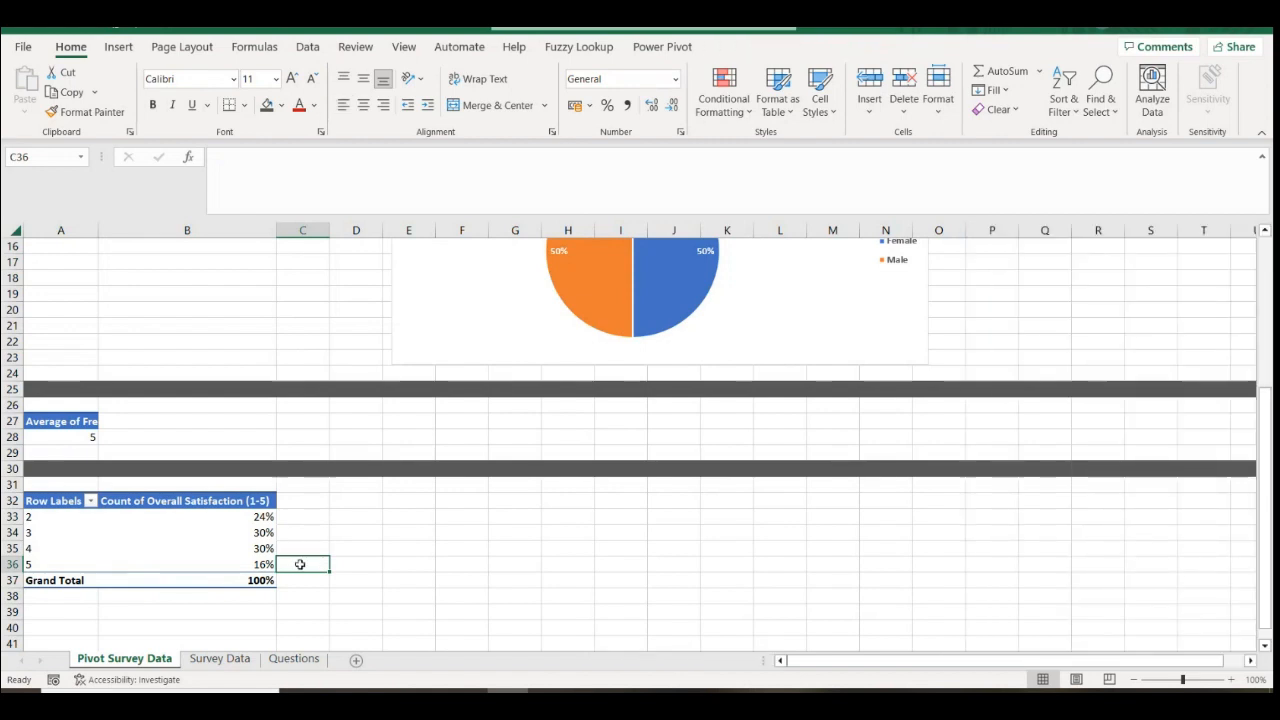
# Enter Not satisfied, Neutral, Satisfied and Very Satisfied down D33:D36
pyautogui.click(48, 518)
pyautogui.click(357, 516)
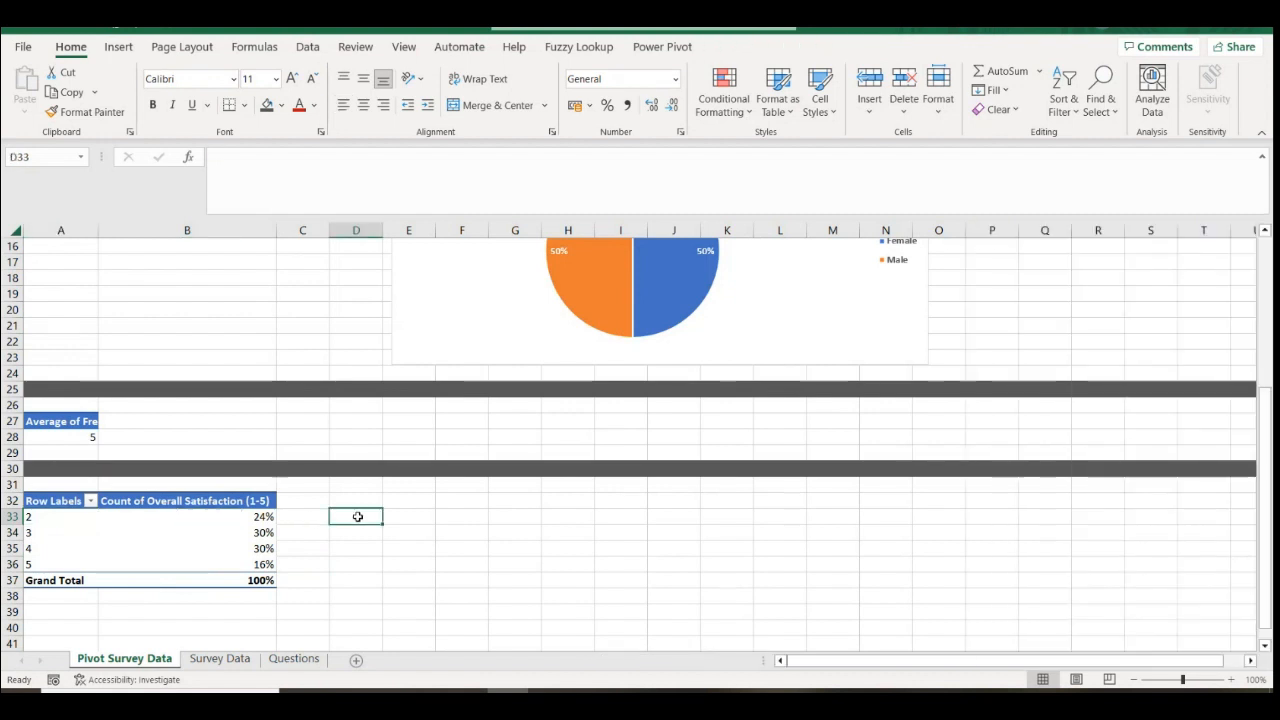
pyautogui.write('Not satisf')
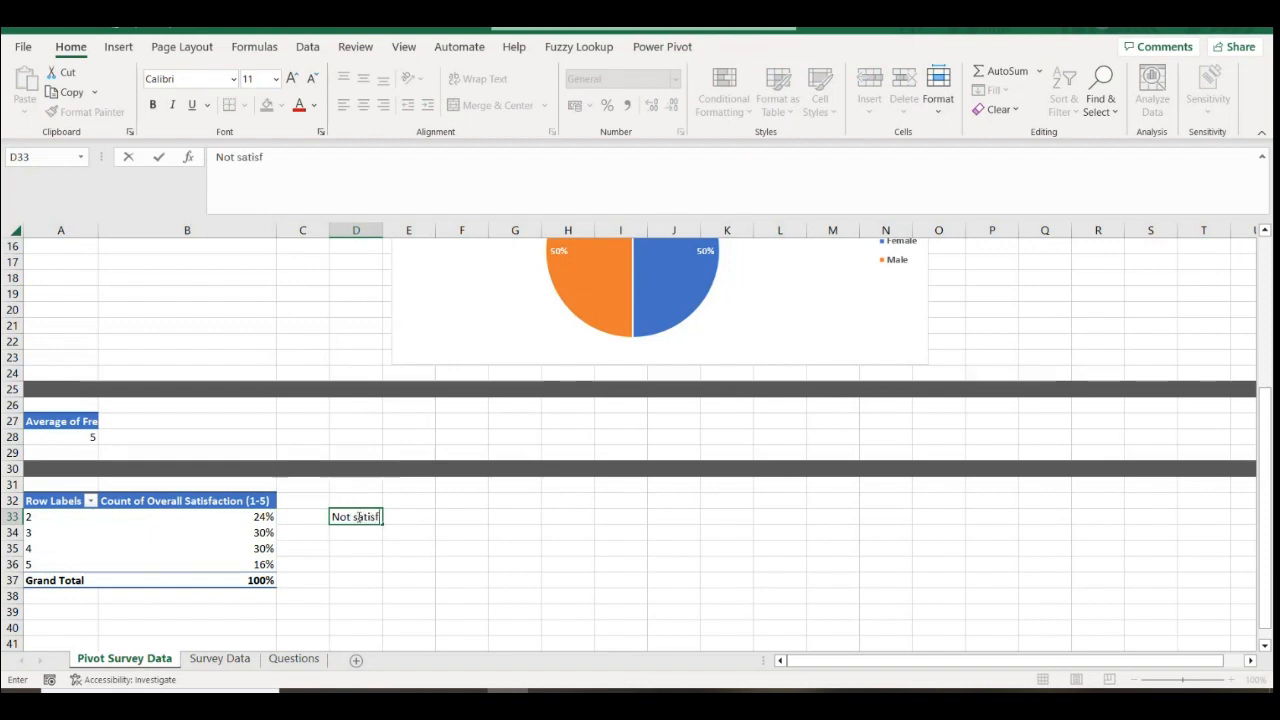
pyautogui.write('ied')
pyautogui.press('Return')
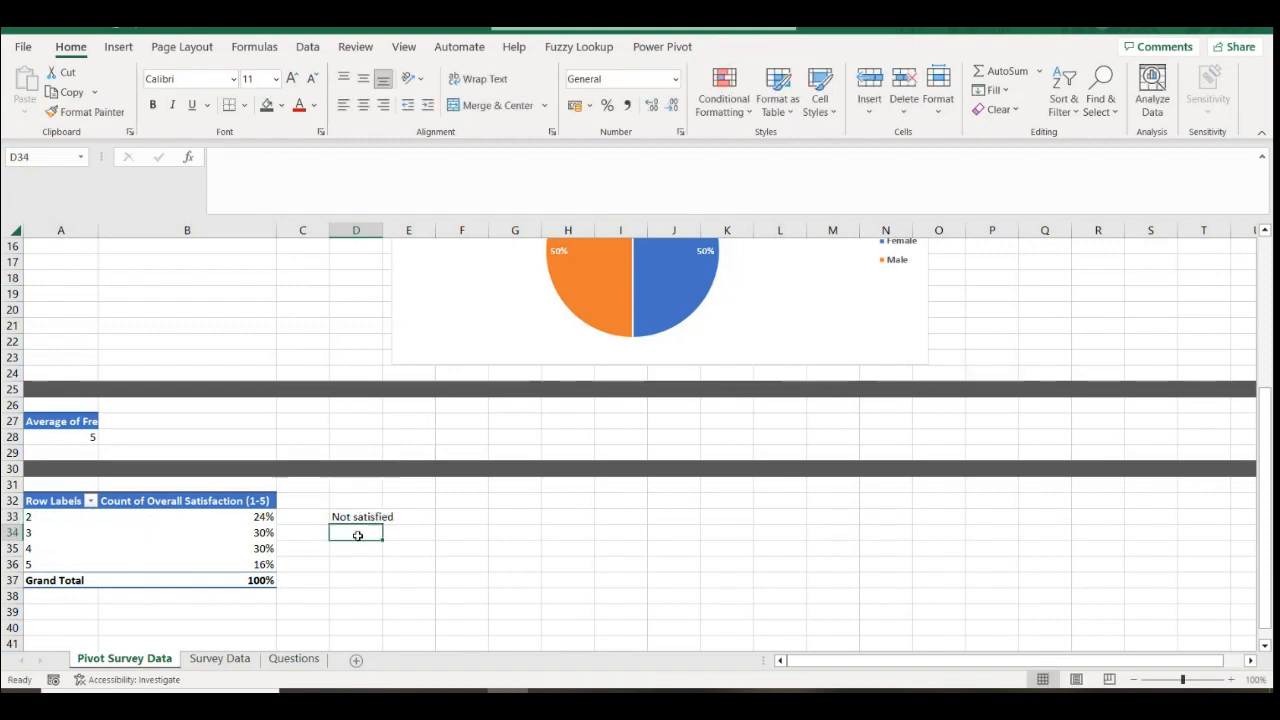
pyautogui.write('Neut')
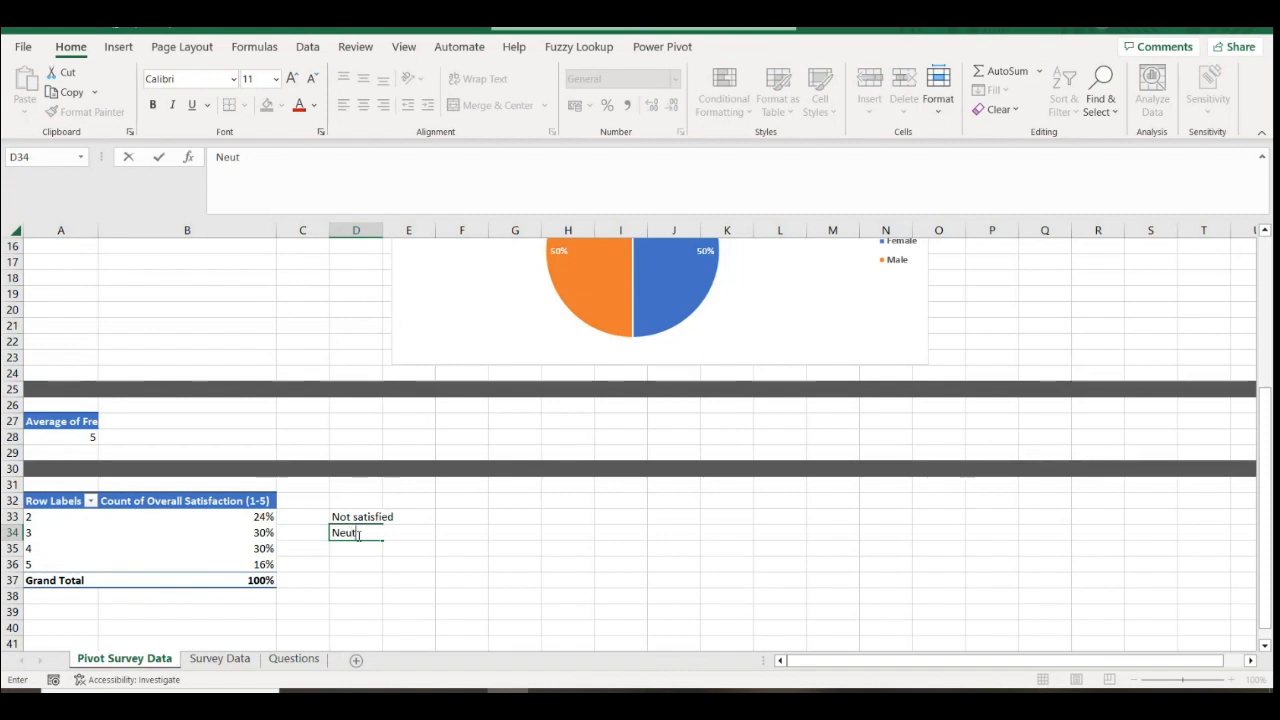
pyautogui.write('ral')
pyautogui.press('Return')
pyautogui.write('Satisfied')
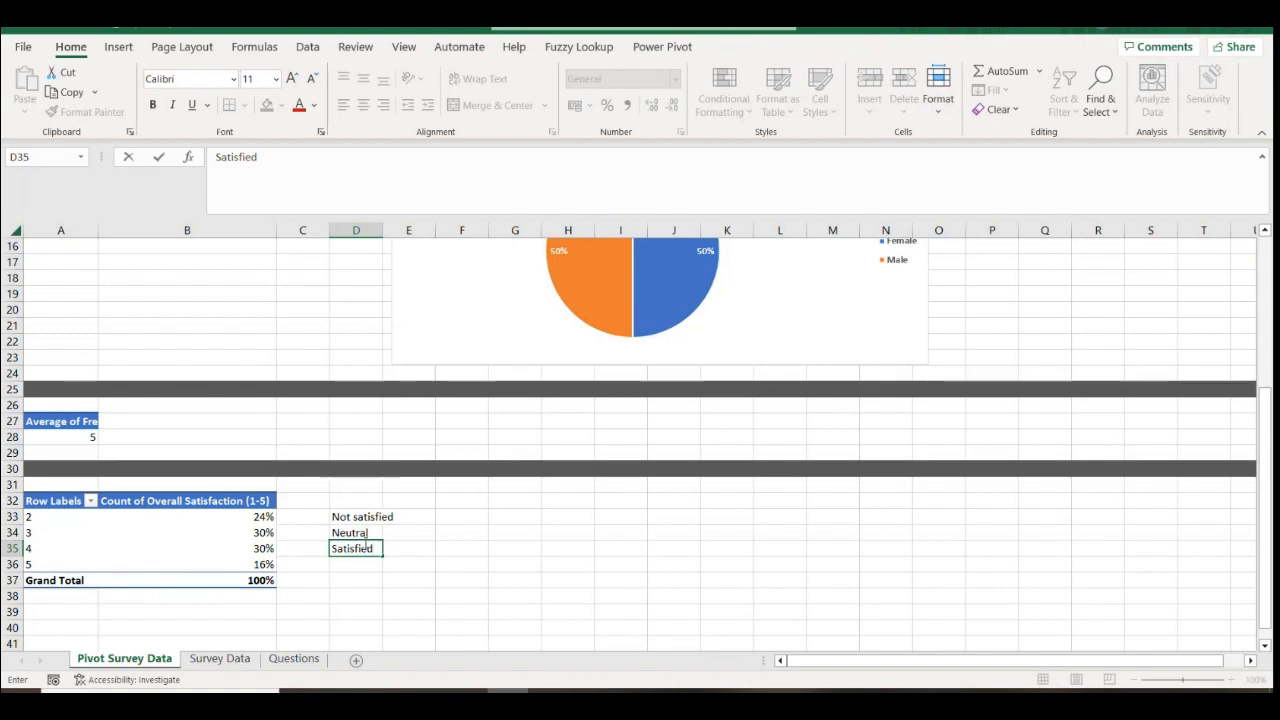
pyautogui.click(372, 565)
pyautogui.write('V')
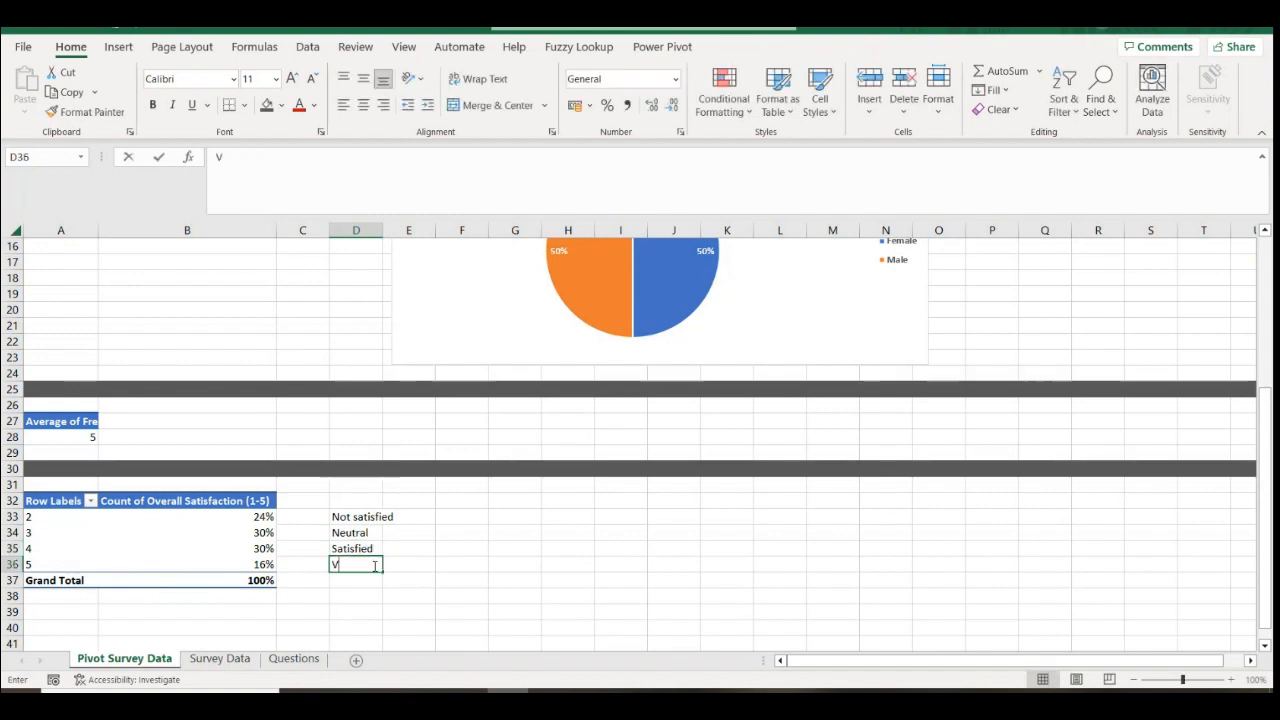
pyautogui.write('ery Satisfied')
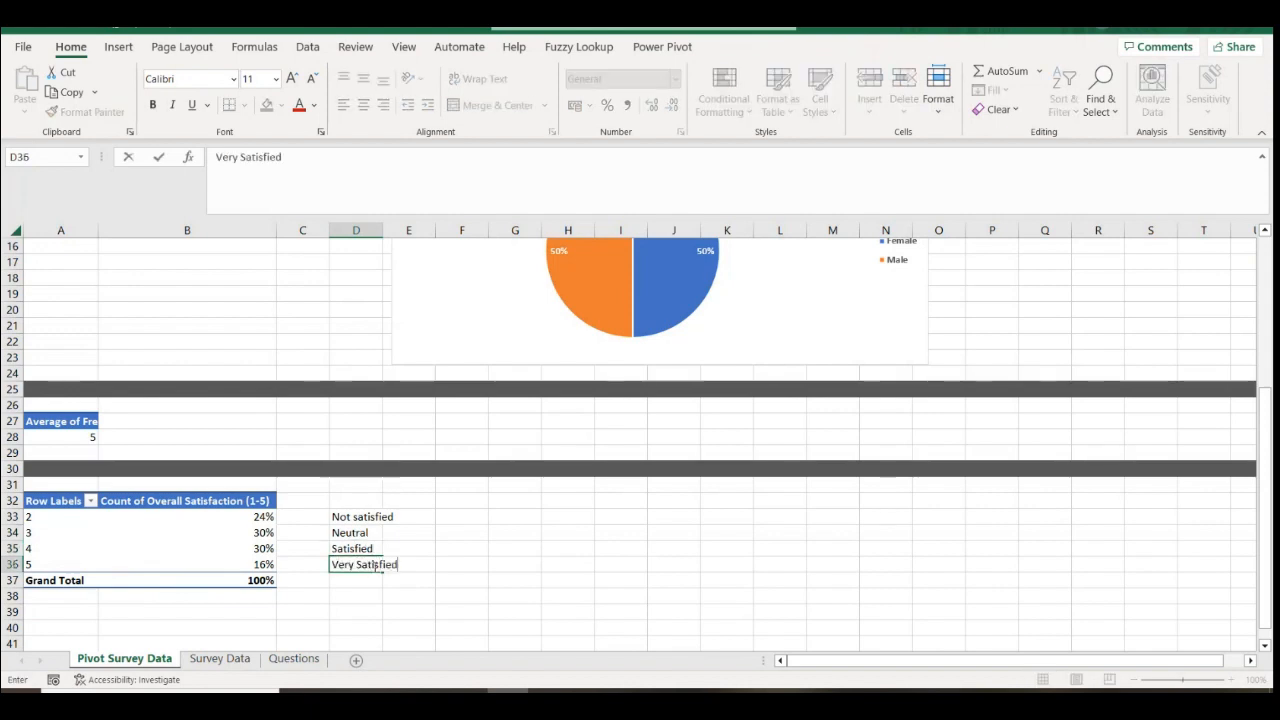
pyautogui.click(375, 606)
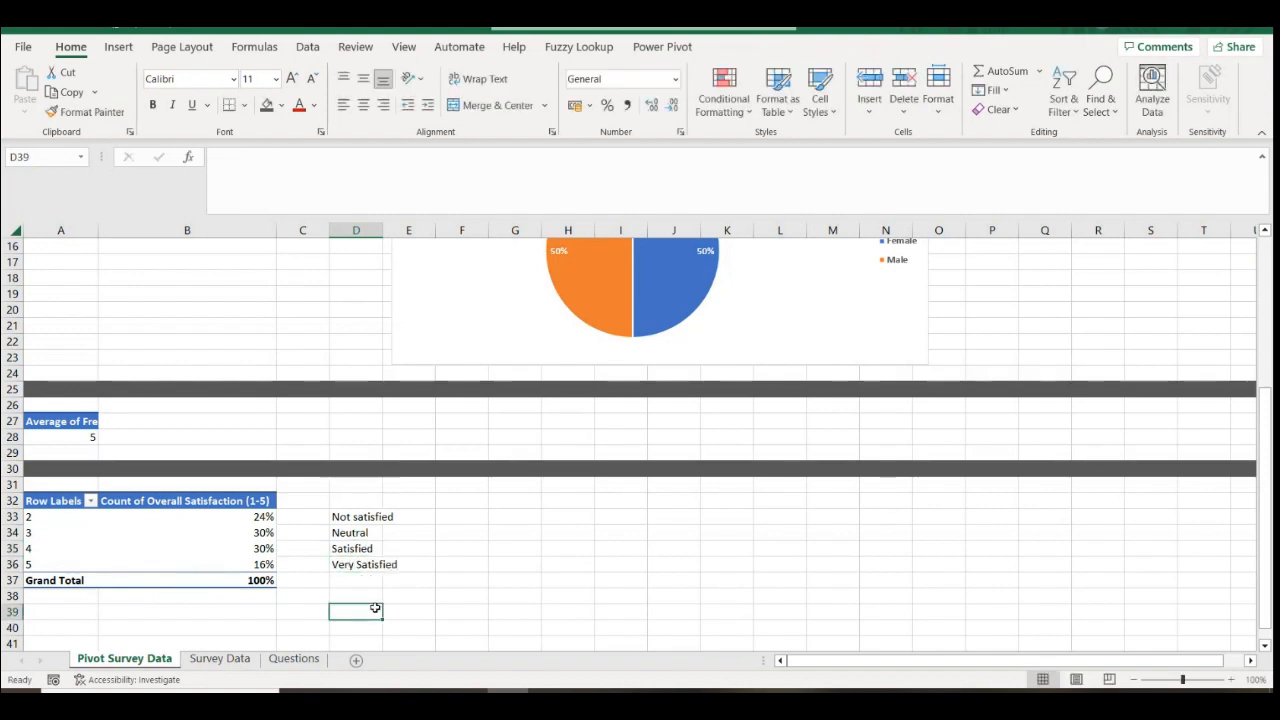
pyautogui.click(236, 519)
# Paste B33:B36 as values into E33:E36 in Percent Style, then select D33:E36
pyautogui.moveTo(236, 519); pyautogui.dragTo(236, 566)
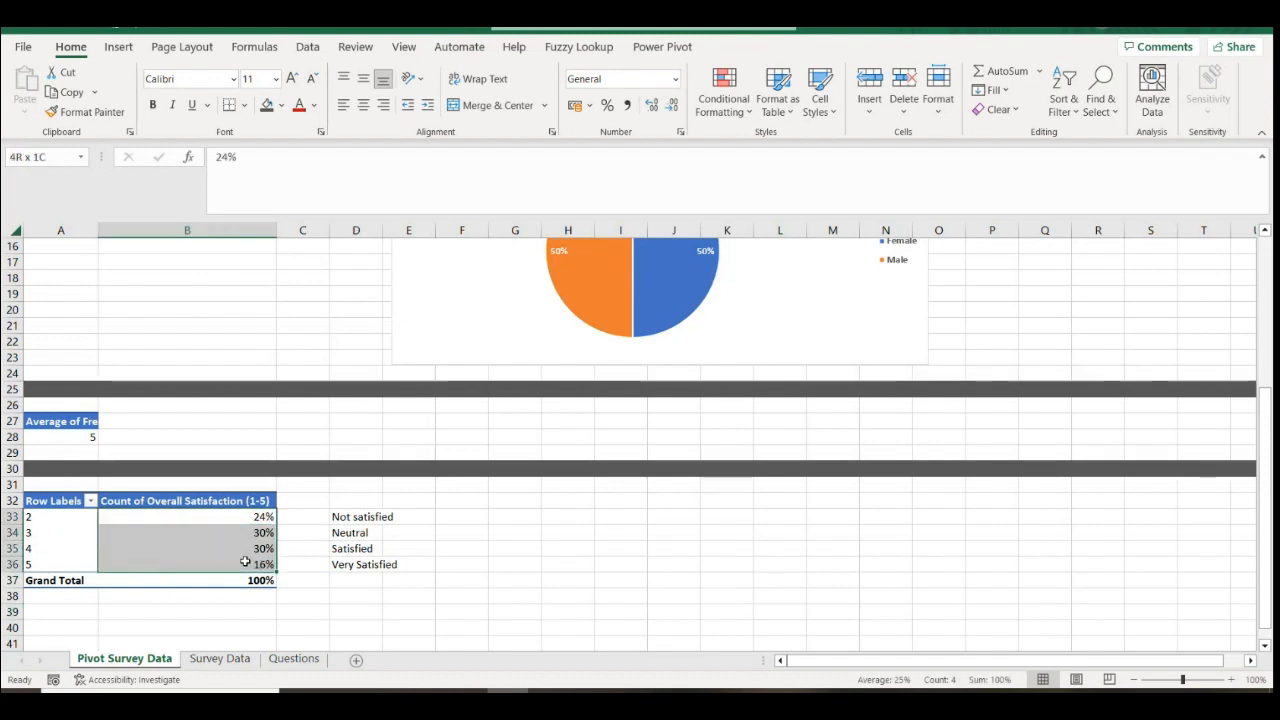
pyautogui.hotkey('ctrl', 'c')
pyautogui.rightClick(408, 516)
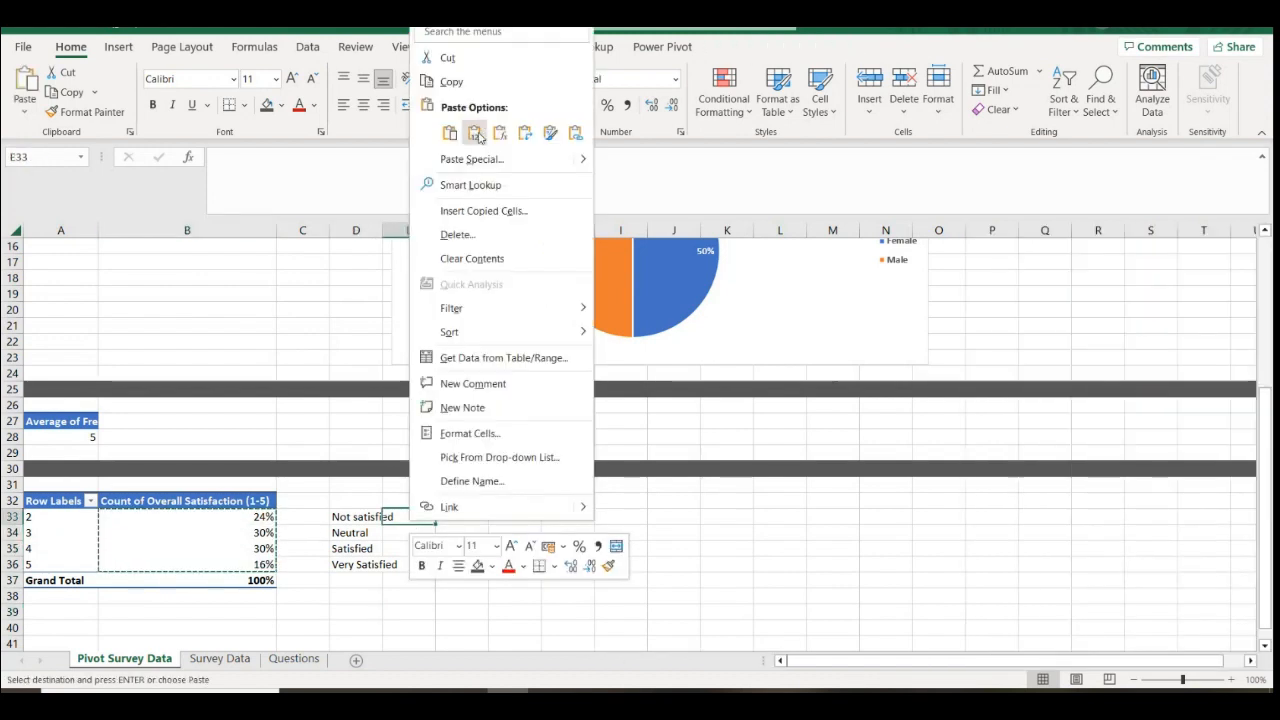
pyautogui.click(474, 132)
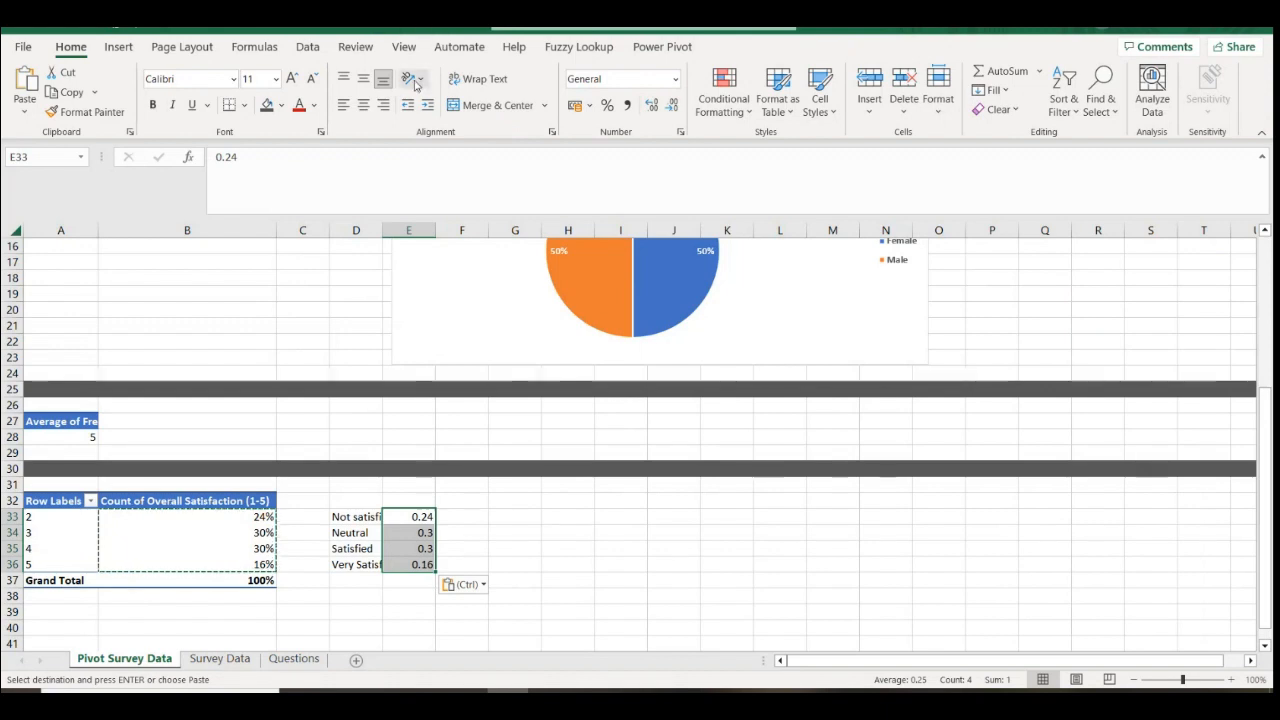
pyautogui.click(607, 105)
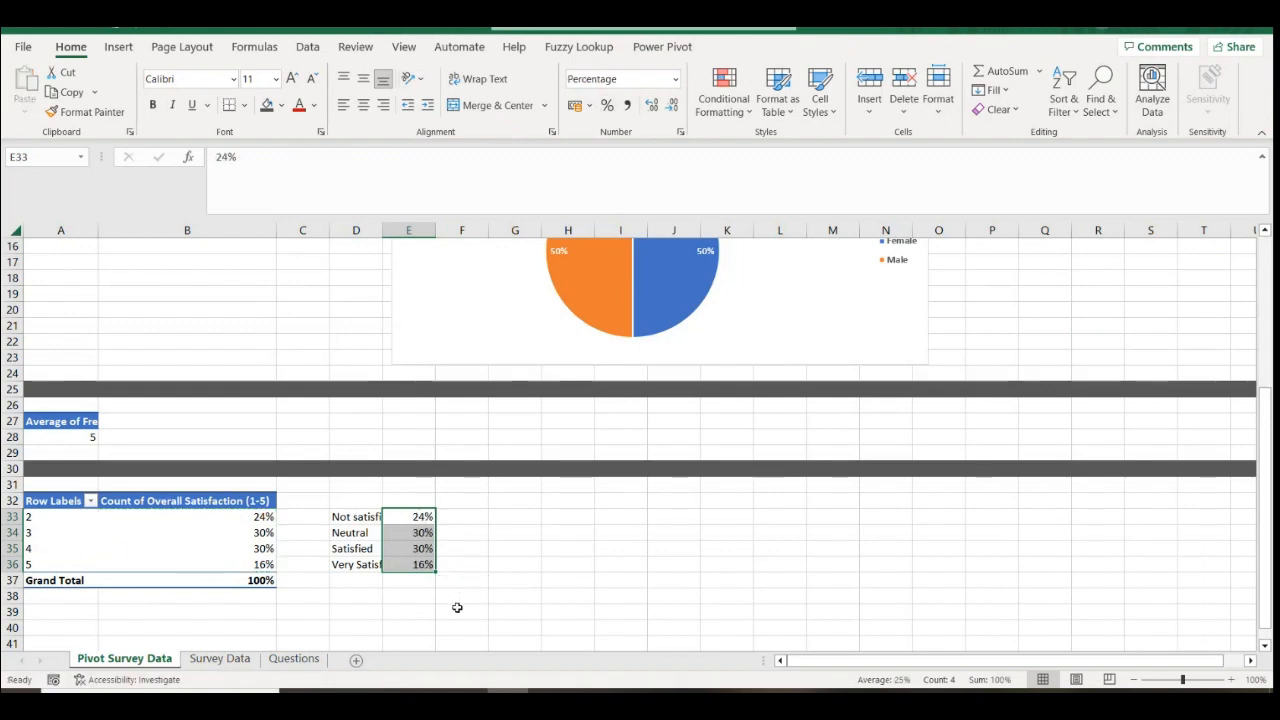
pyautogui.moveTo(358, 519); pyautogui.dragTo(426, 565)
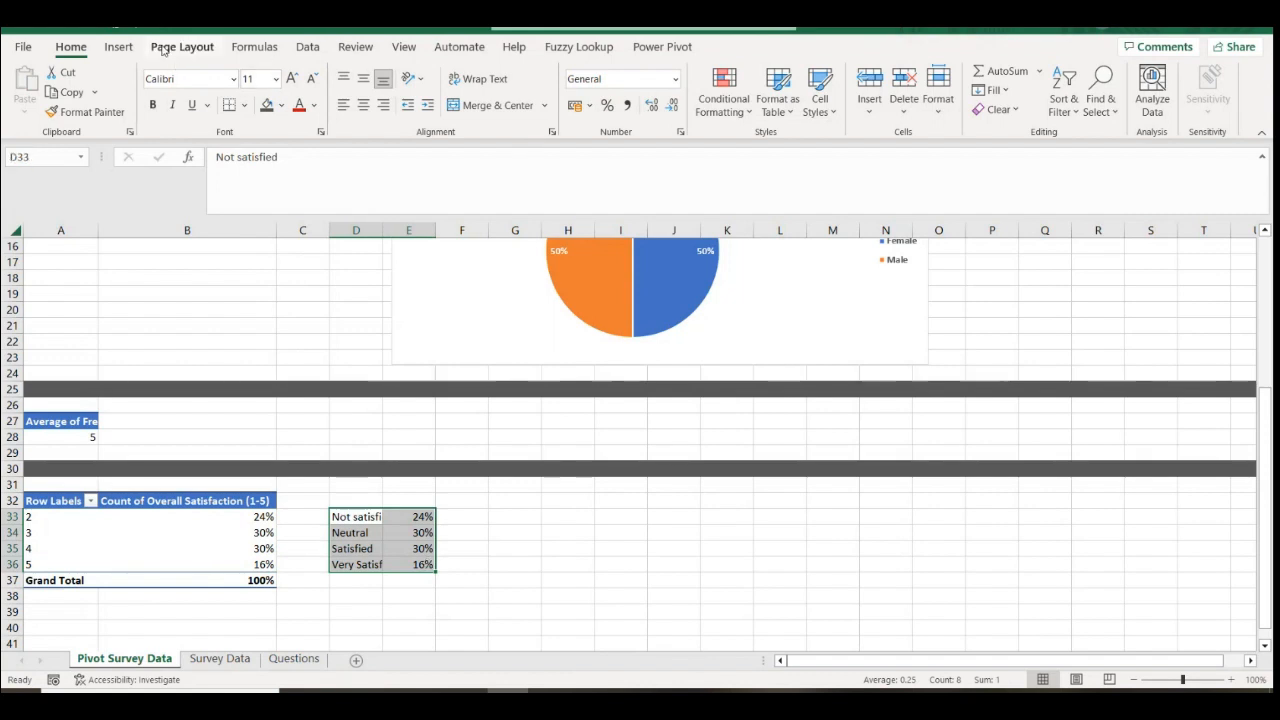
# Insert a clustered column chart of D33:E36, then move it beside the table and enlarge it
pyautogui.click(118, 47)
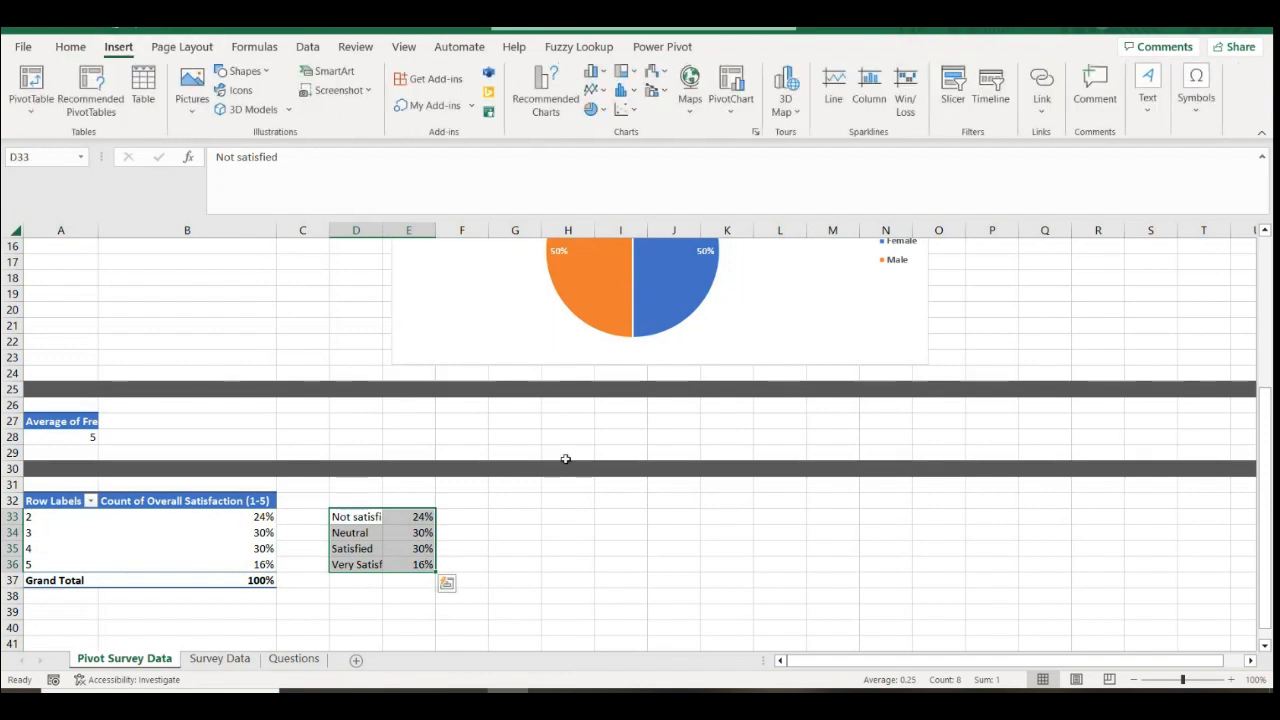
pyautogui.click(593, 110)
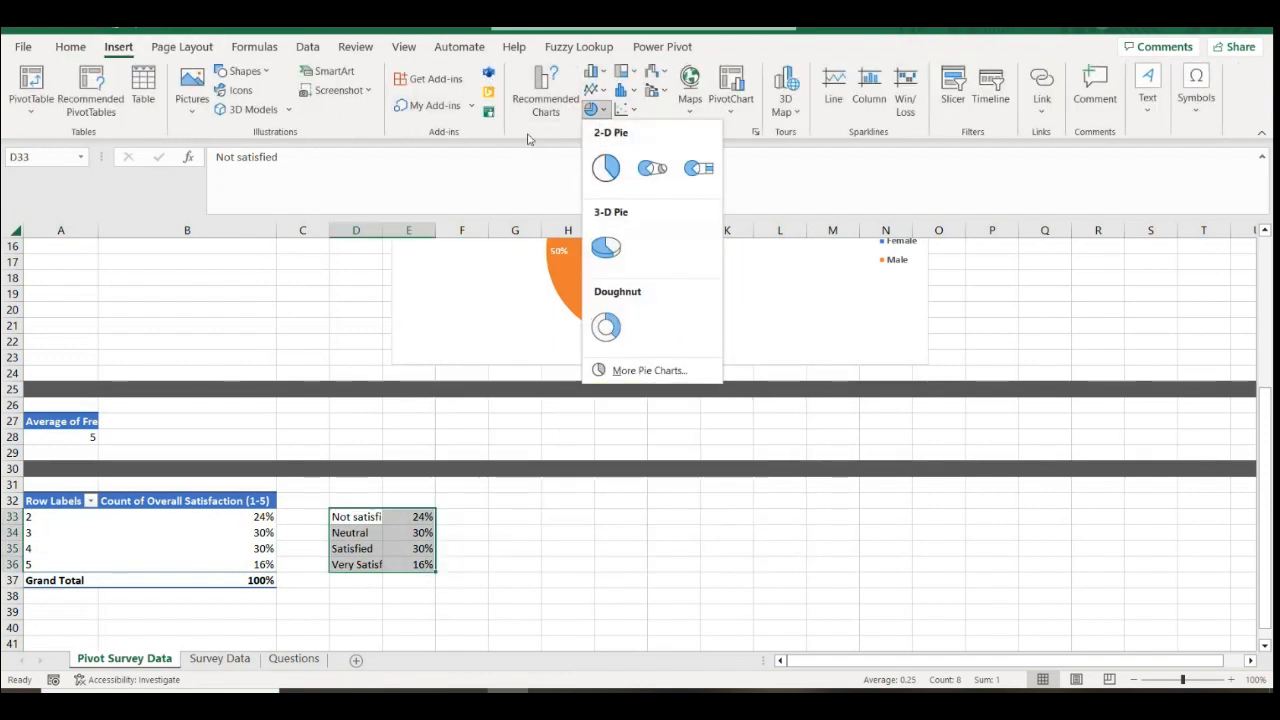
pyautogui.click(593, 73)
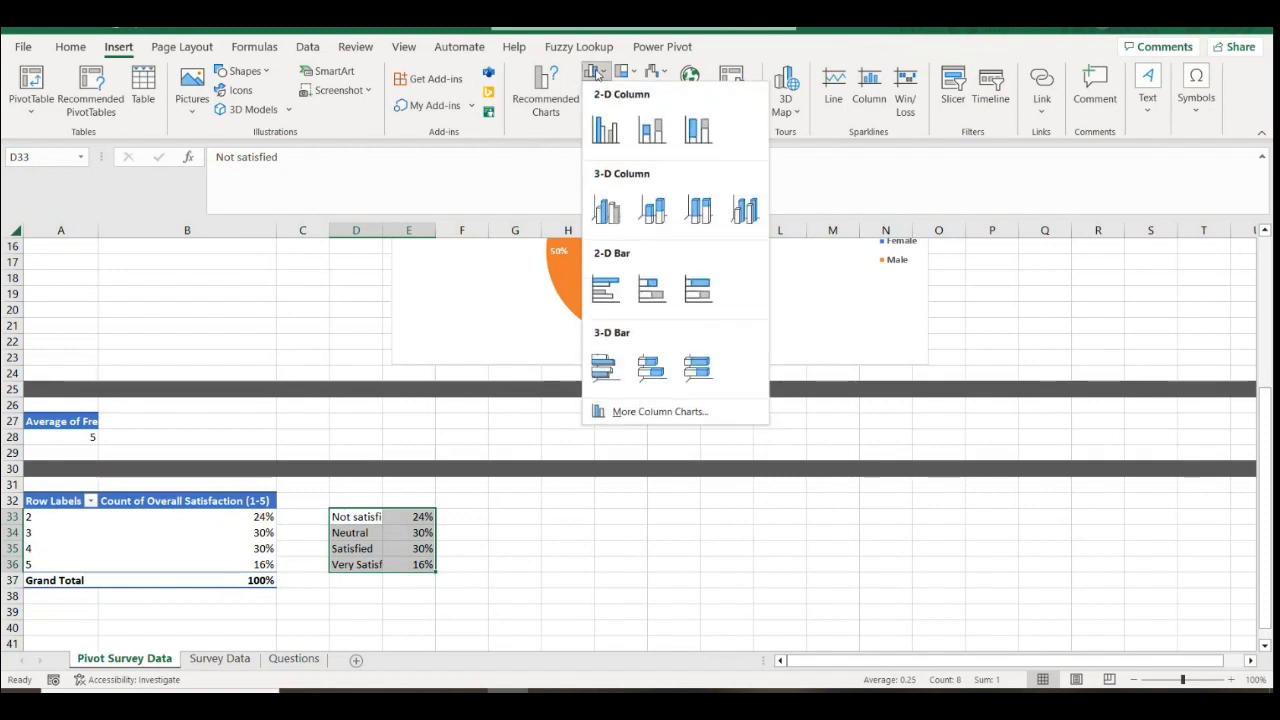
pyautogui.click(607, 133)
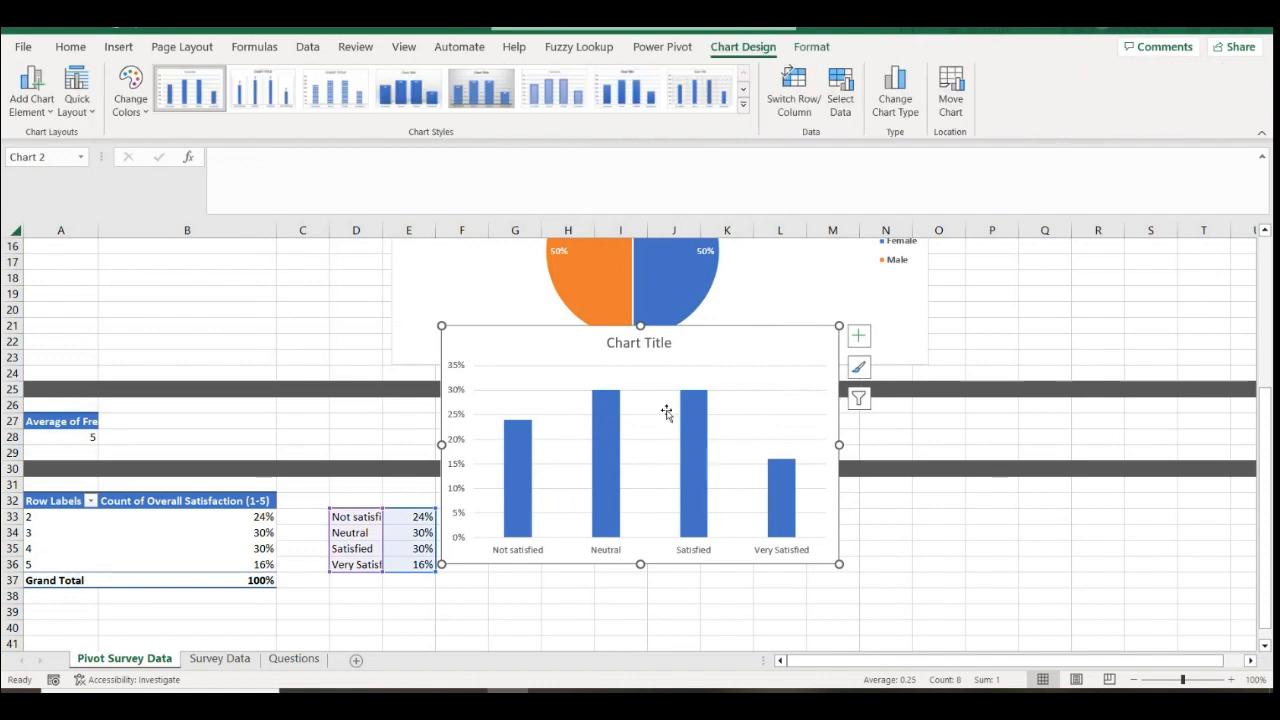
pyautogui.moveTo(697, 332); pyautogui.dragTo(762, 502)
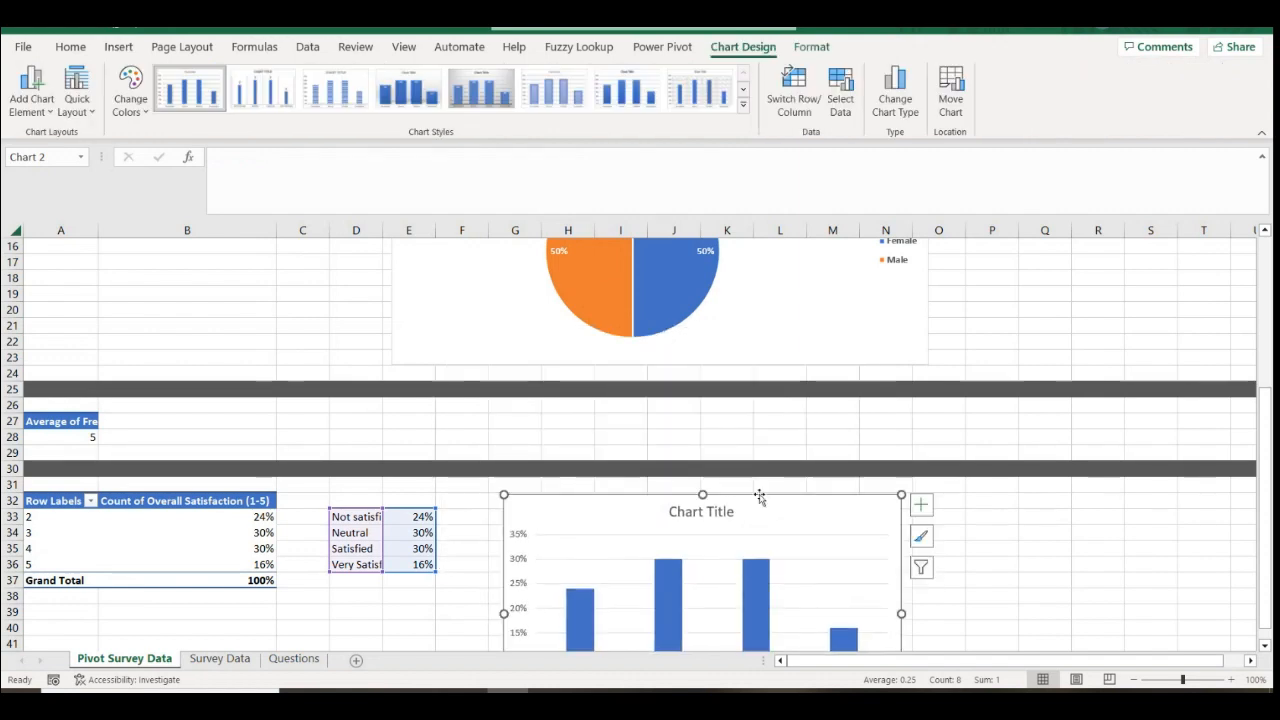
pyautogui.click(1265, 647)
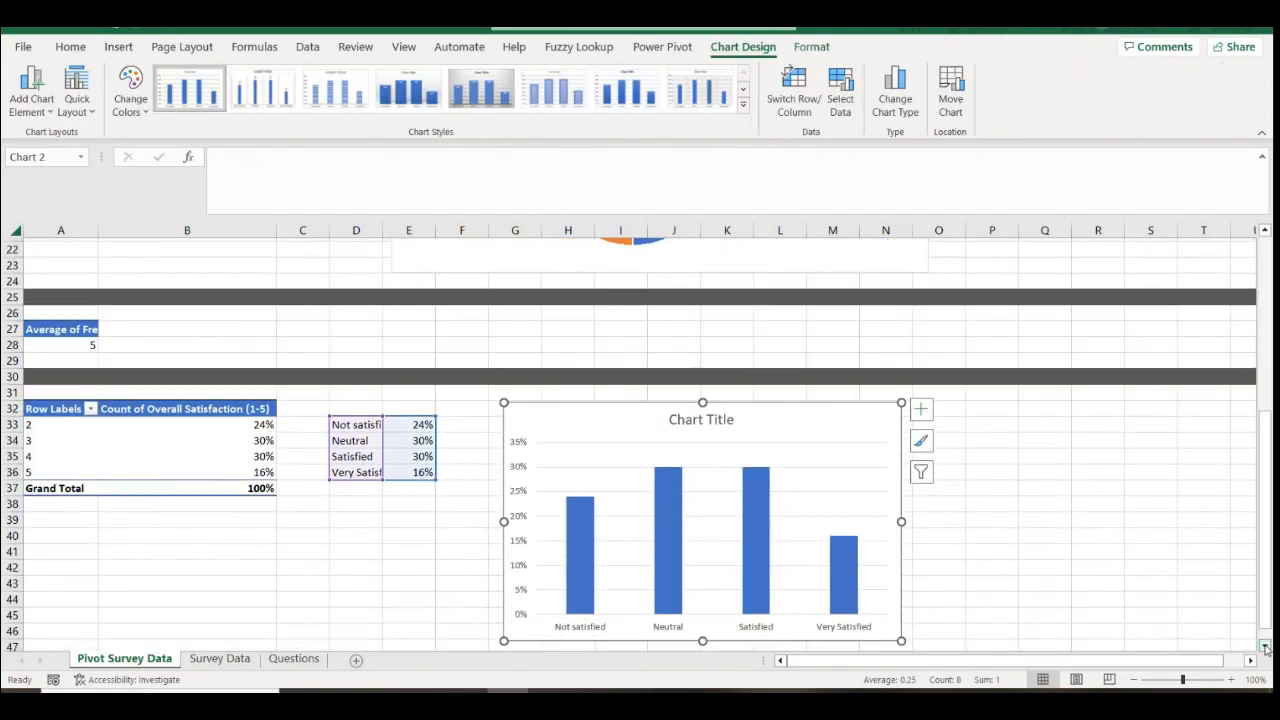
pyautogui.moveTo(903, 606); pyautogui.dragTo(967, 601)
pyautogui.doubleClick(731, 383)
# Replace the placeholder chart title with 'Overall App Usage Satisfaction'
pyautogui.click(731, 383)
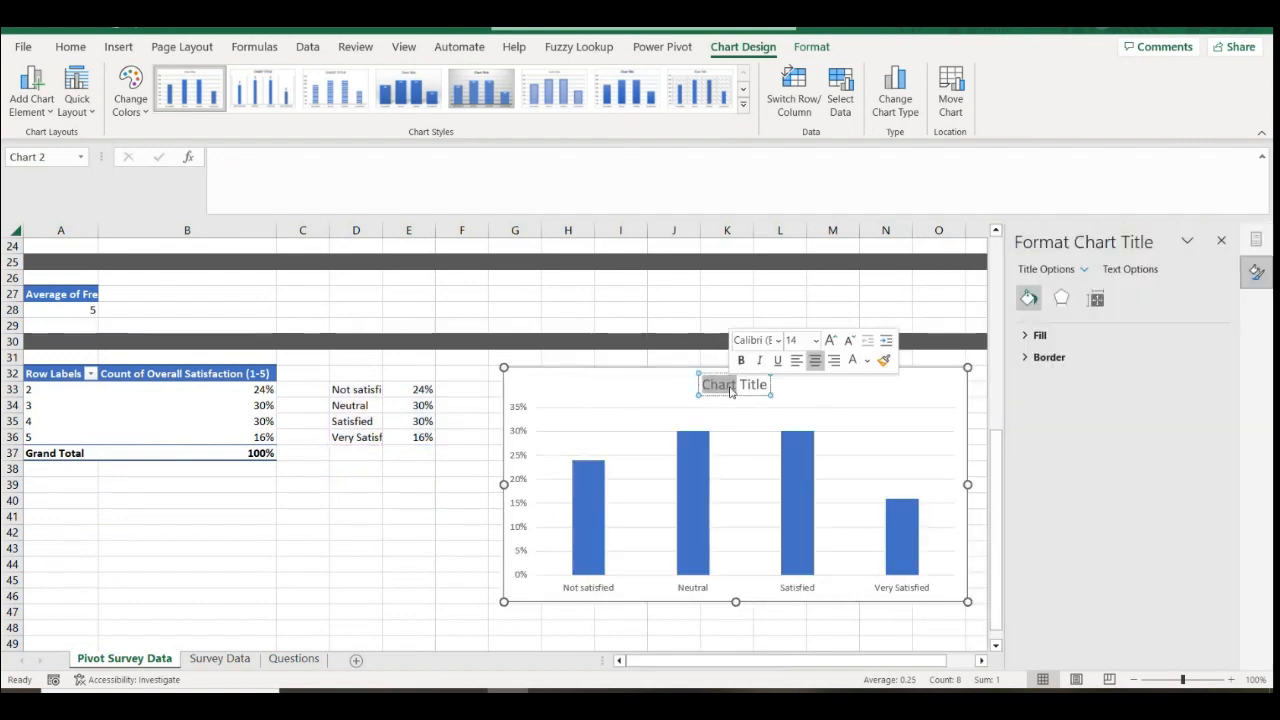
pyautogui.tripleClick(731, 385)
pyautogui.press('BackSpace')
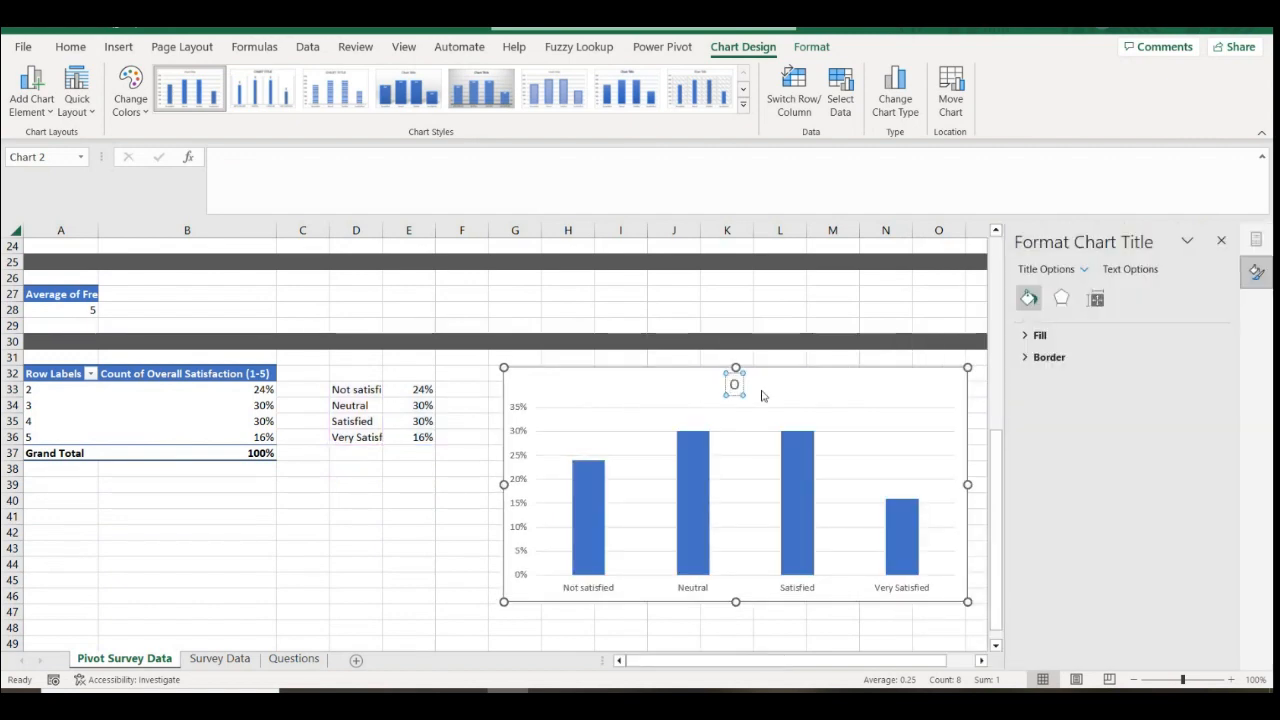
pyautogui.write('Overall')
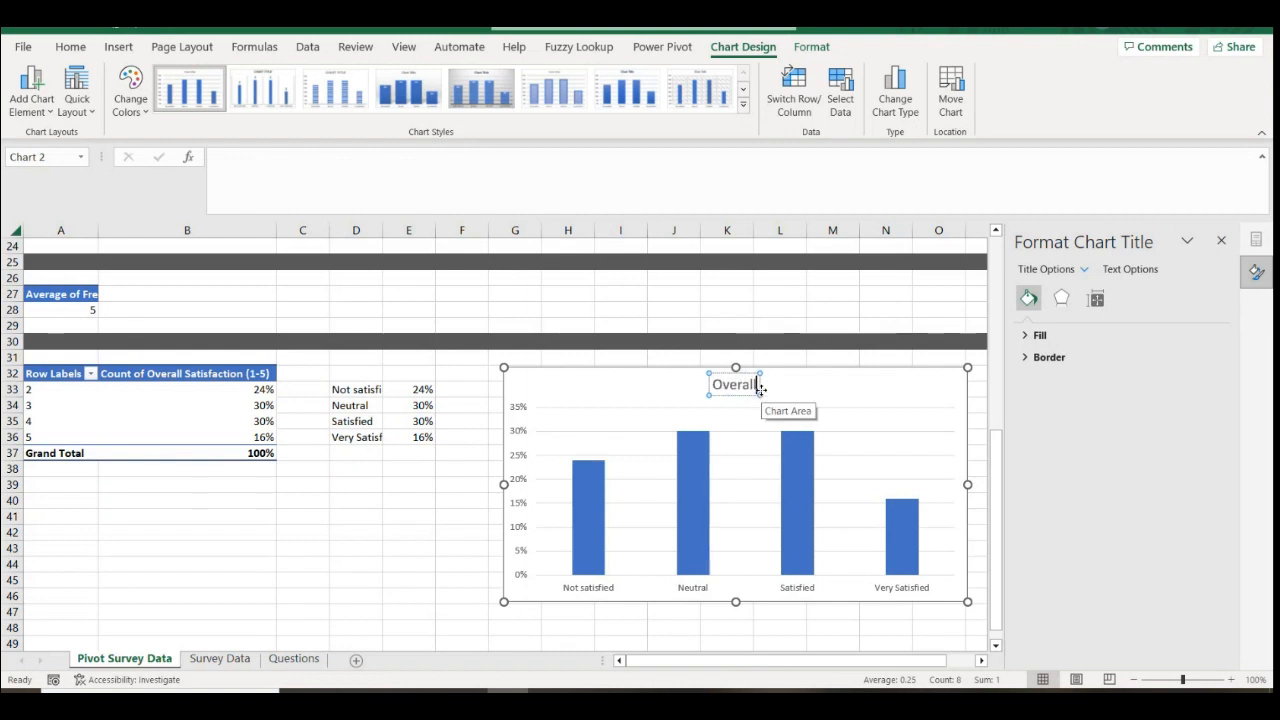
pyautogui.write(' Satsf')
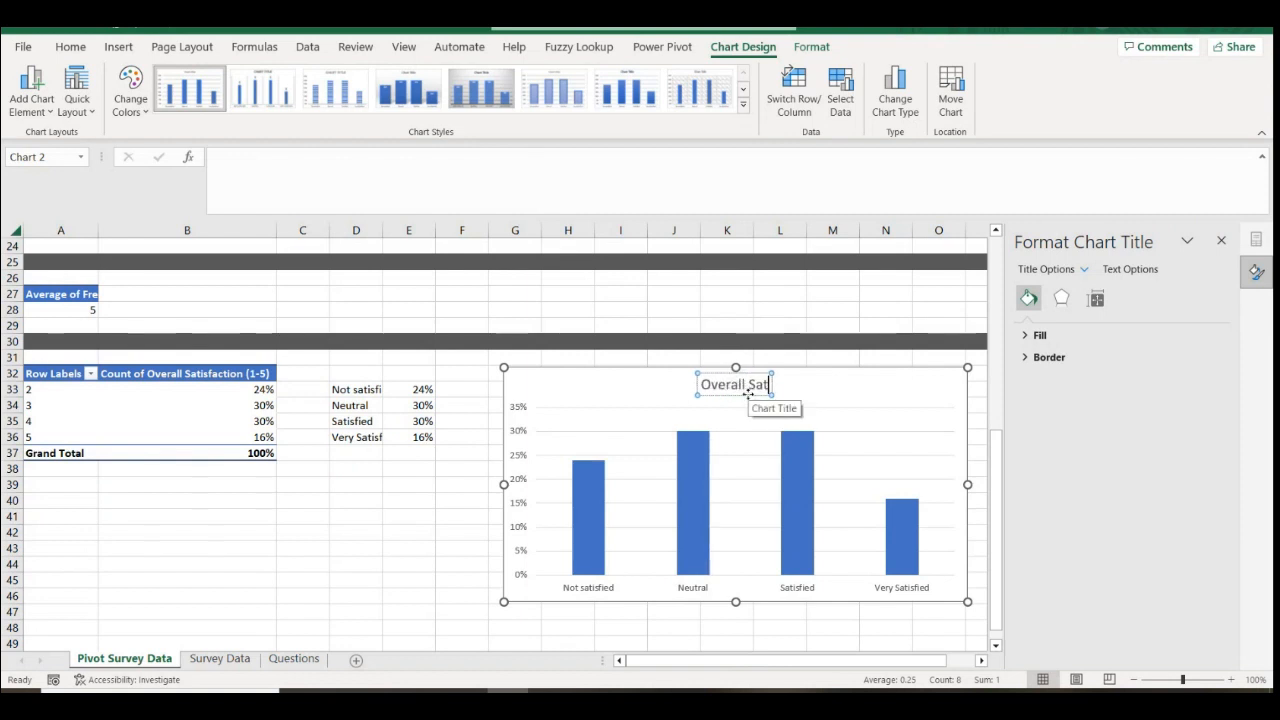
pyautogui.press('BackSpace')
pyautogui.press('BackSpace')
pyautogui.write('isfaction')
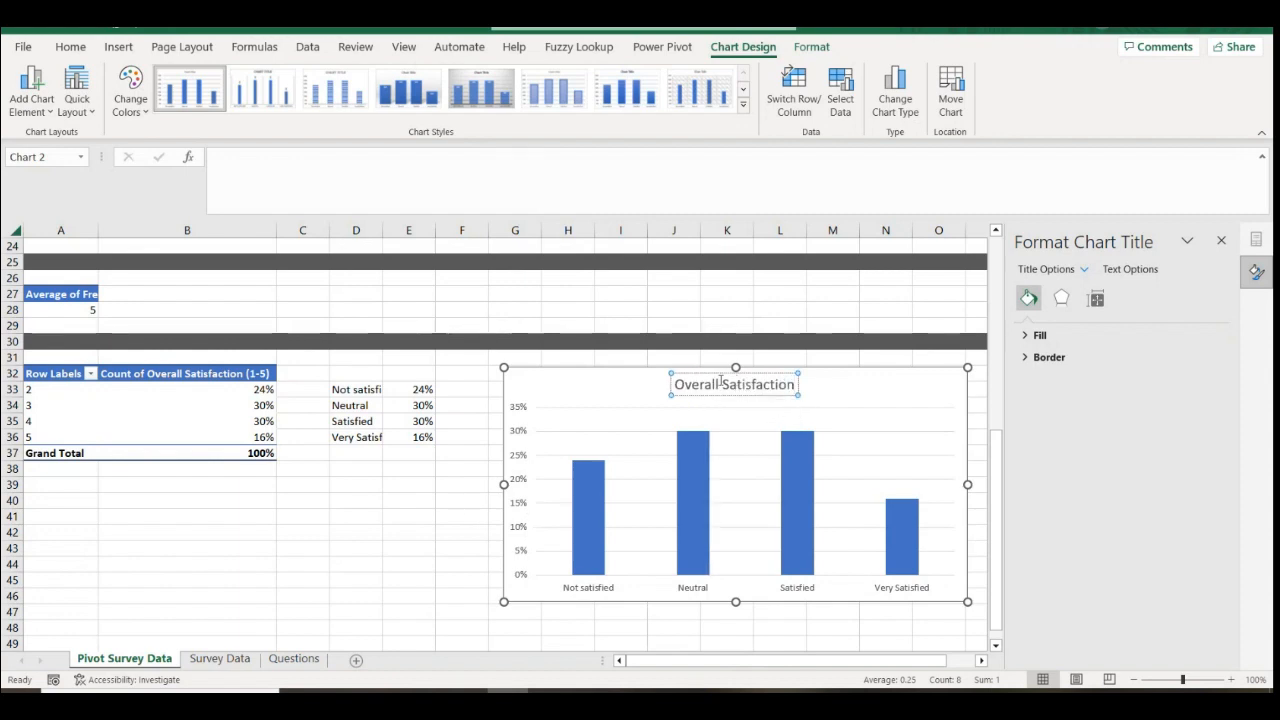
pyautogui.click(723, 384)
pyautogui.write('Ap')
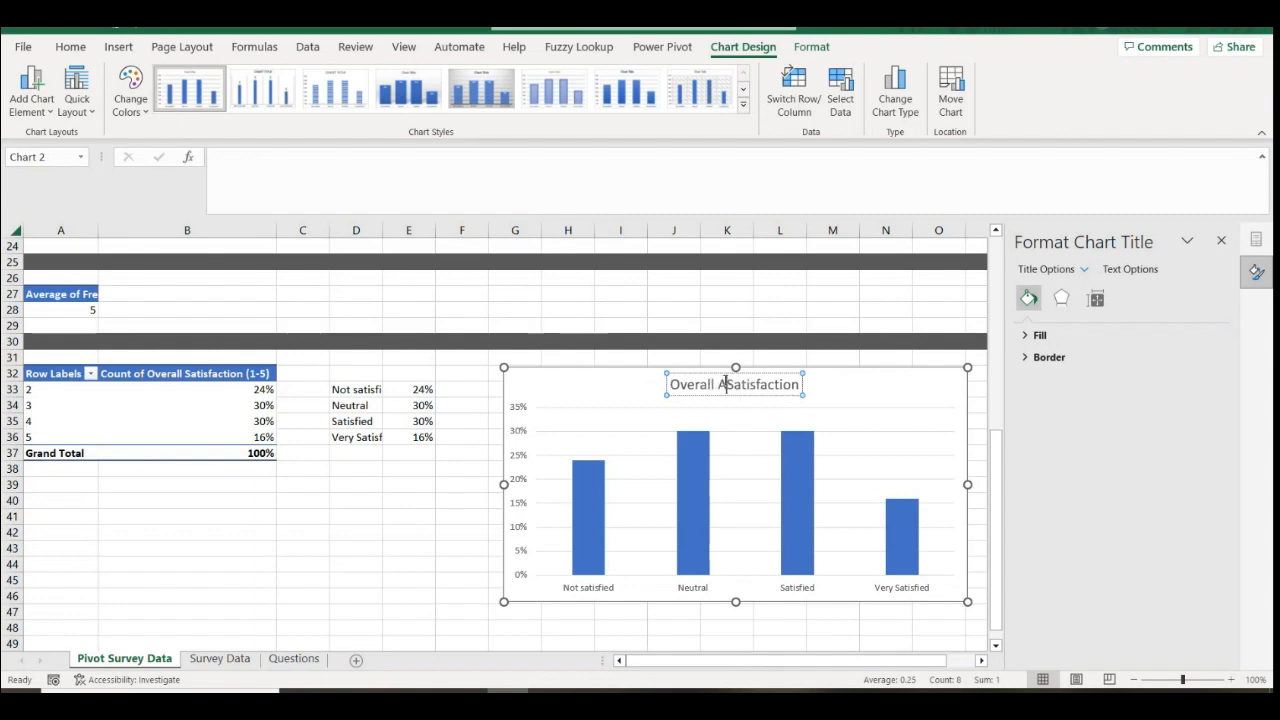
pyautogui.write('p Usage')
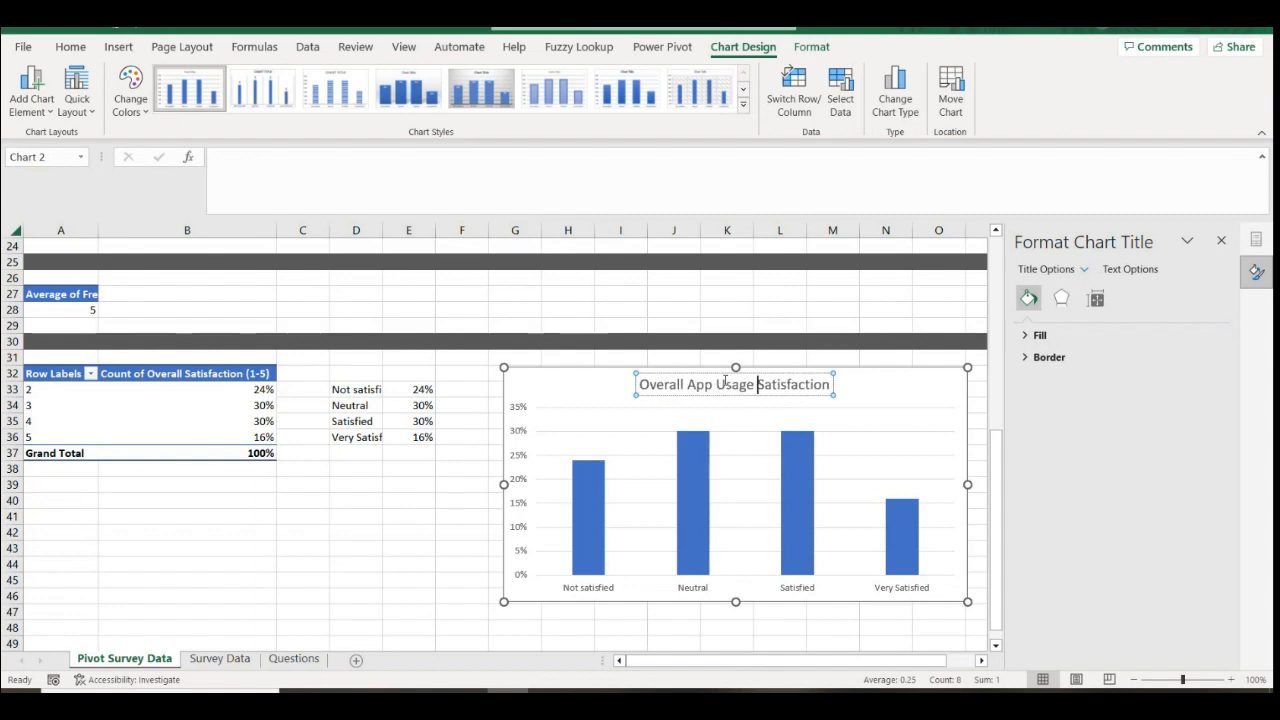
pyautogui.click(562, 432)
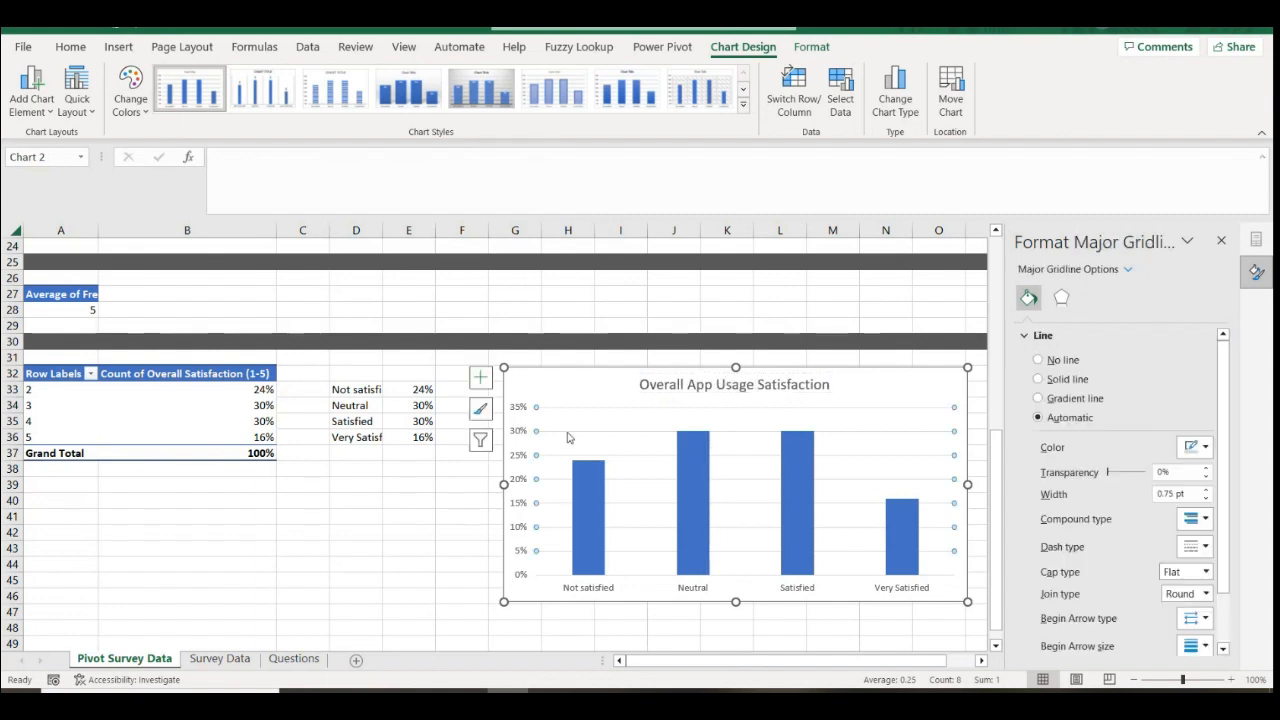
pyautogui.press('Escape')
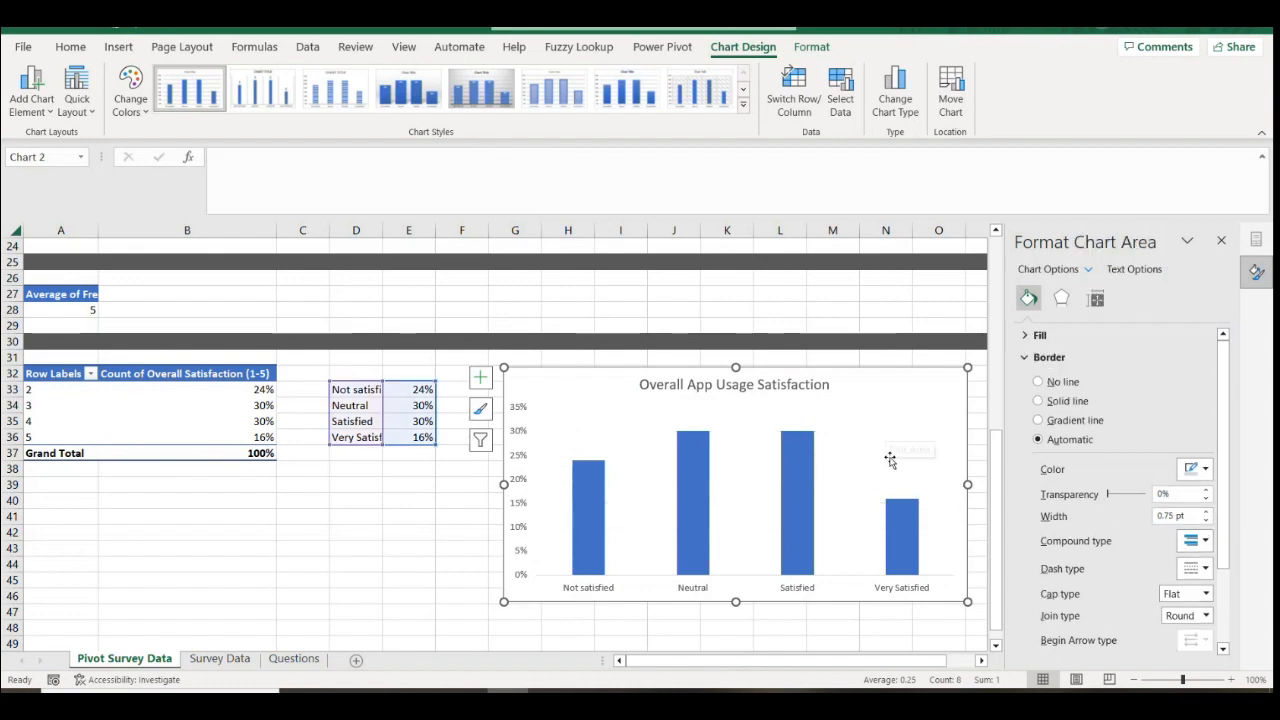
# Add data labels to the bars with a blue fill and bold white text
pyautogui.click(1221, 241)
pyautogui.click(987, 377)
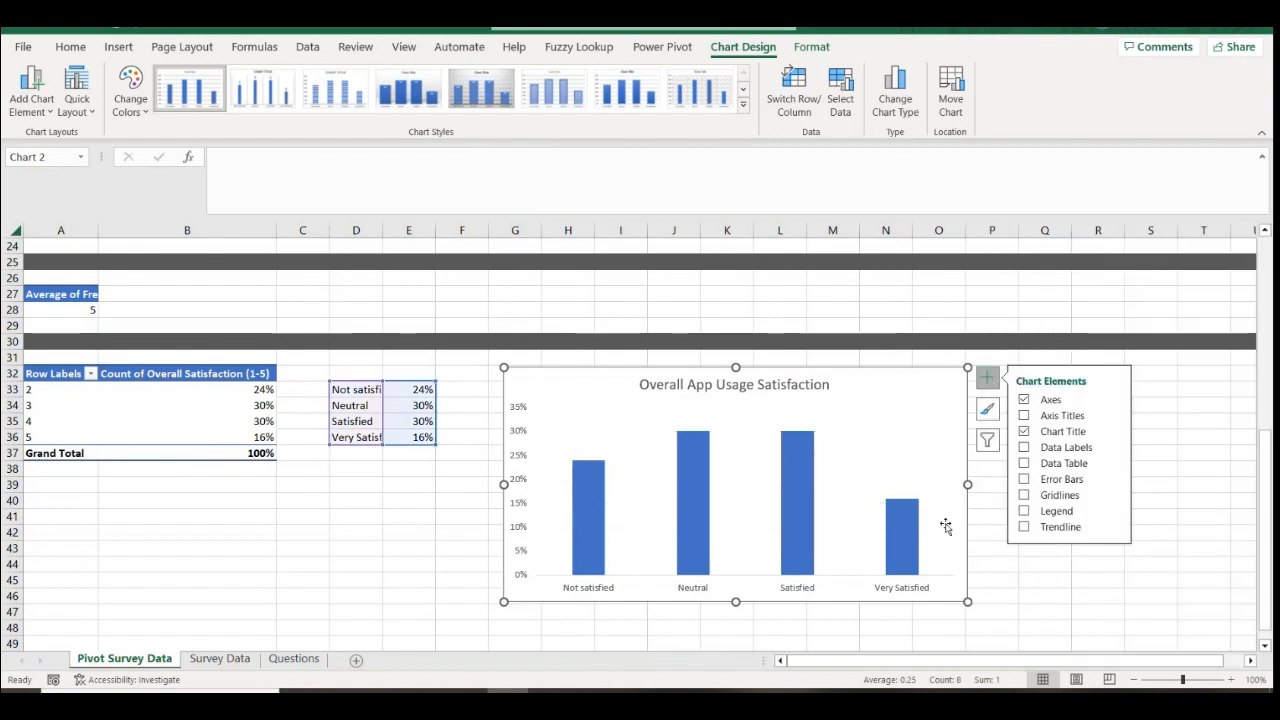
pyautogui.click(1023, 448)
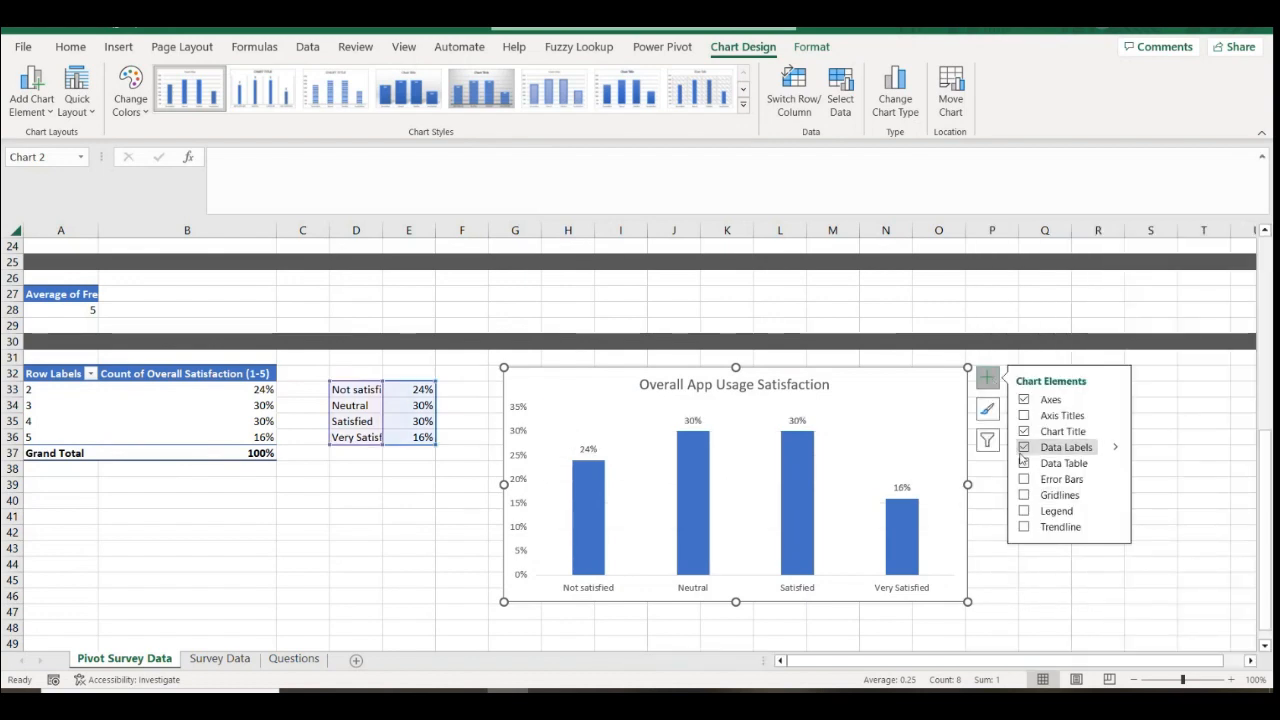
pyautogui.click(908, 487)
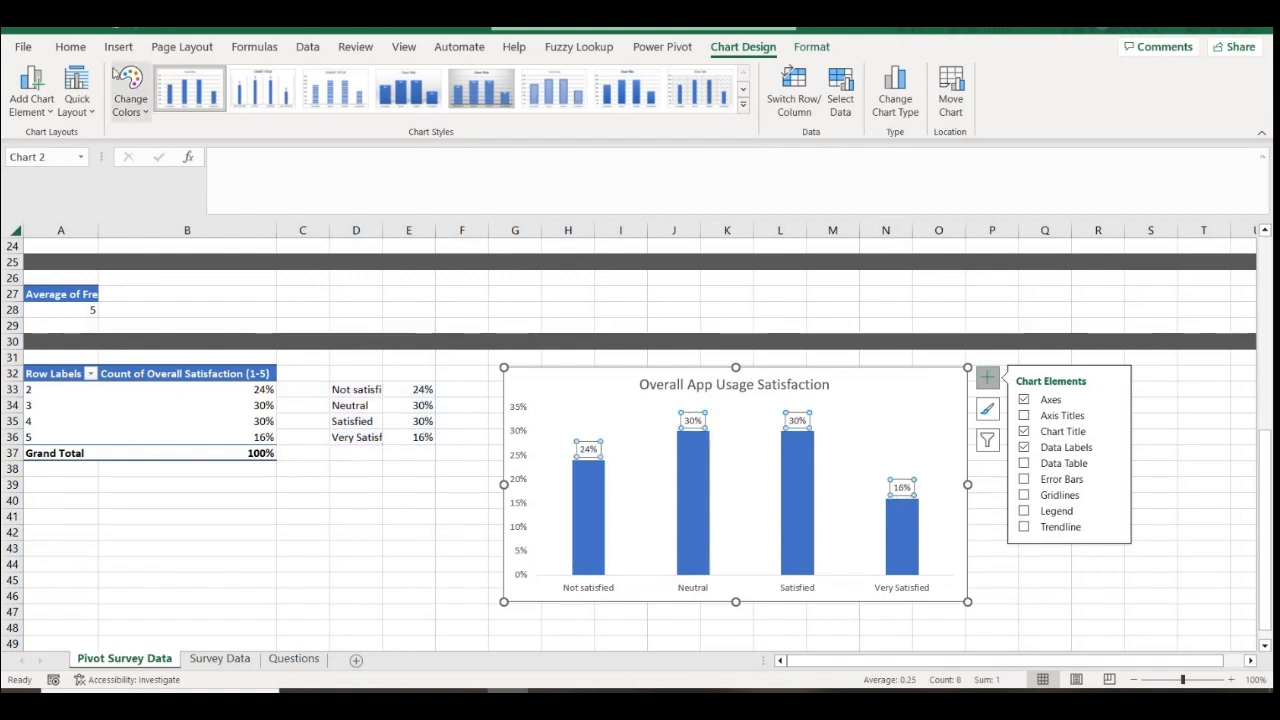
pyautogui.click(66, 52)
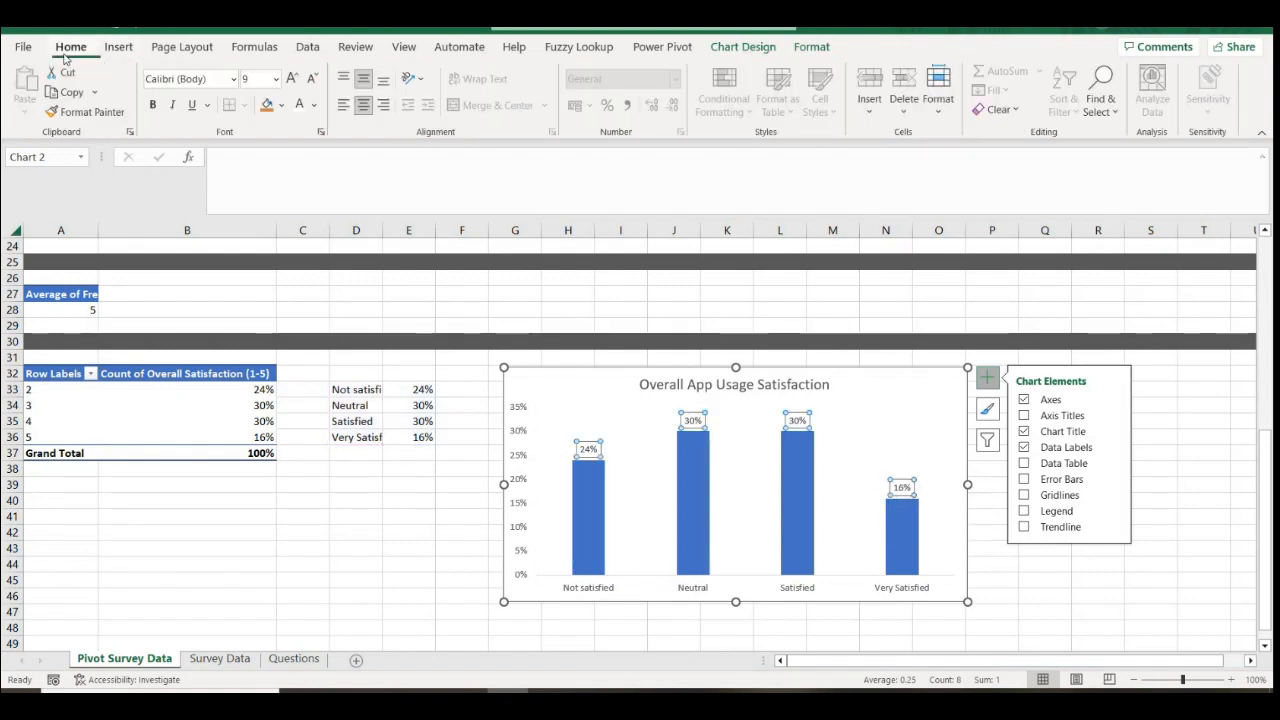
pyautogui.click(283, 106)
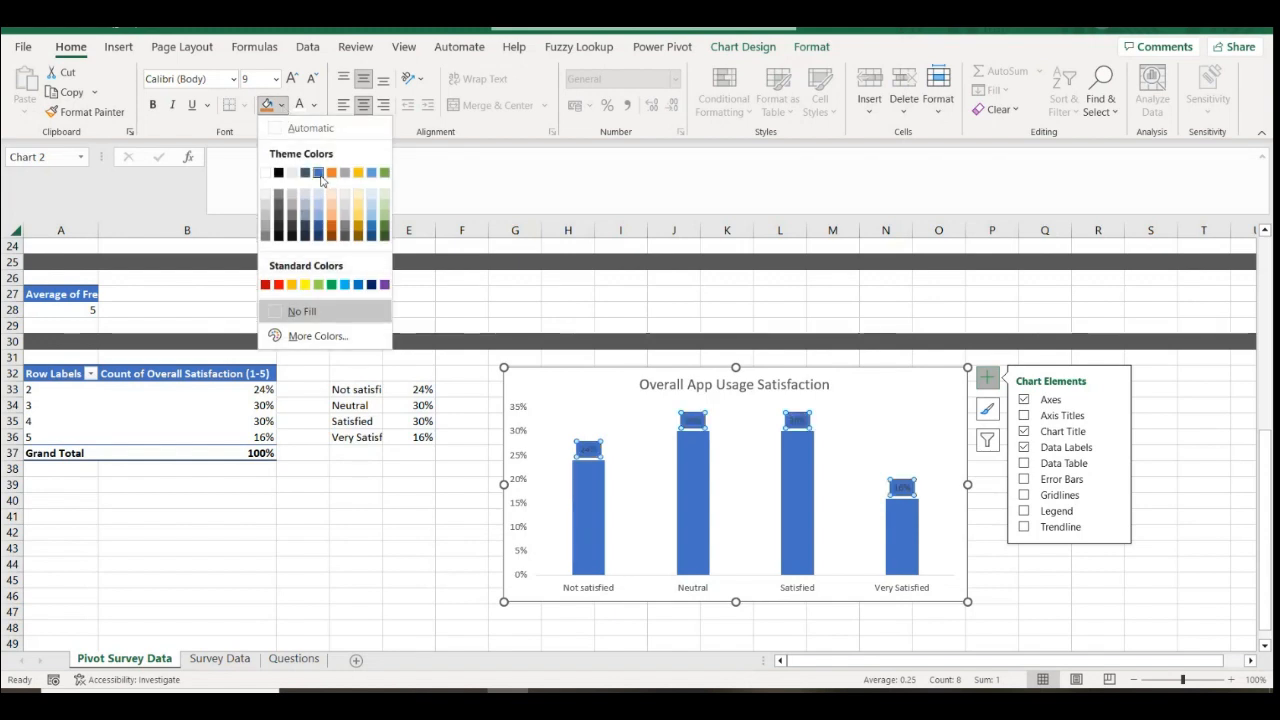
pyautogui.click(318, 168)
pyautogui.click(299, 104)
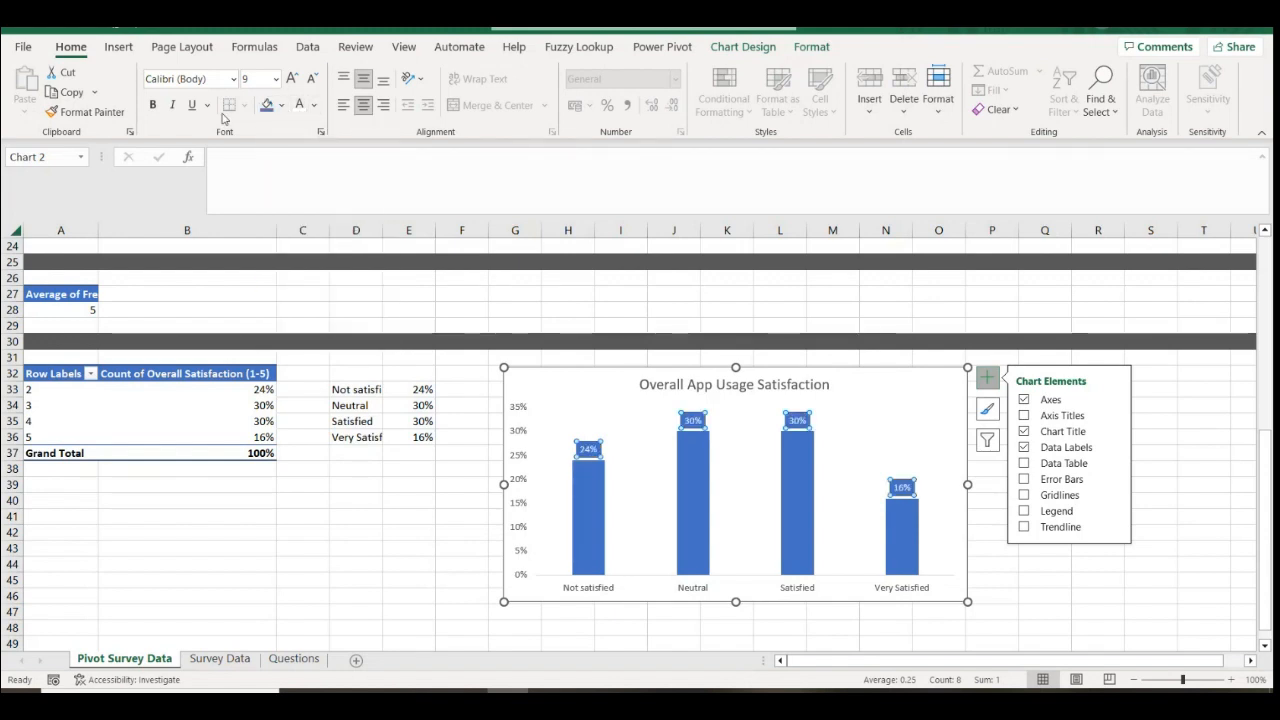
pyautogui.click(152, 104)
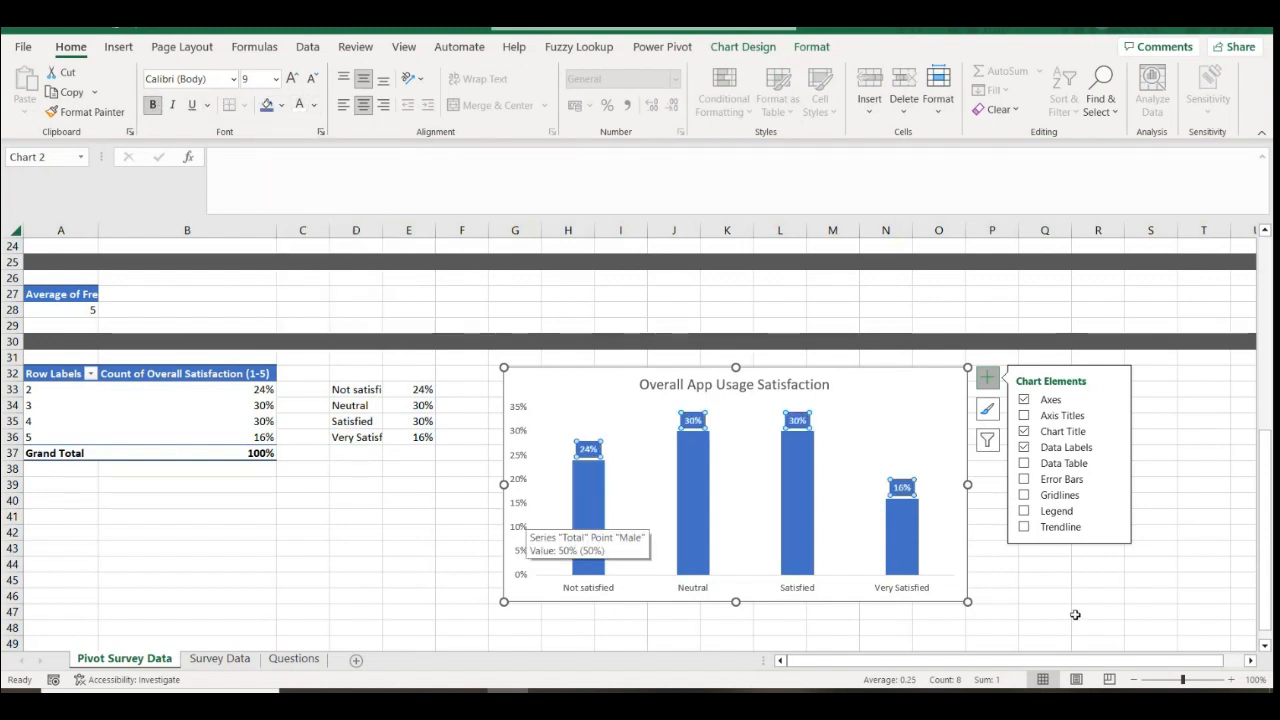
# Widen the satisfaction chart and copy it
pyautogui.moveTo(970, 604); pyautogui.dragTo(1116, 606)
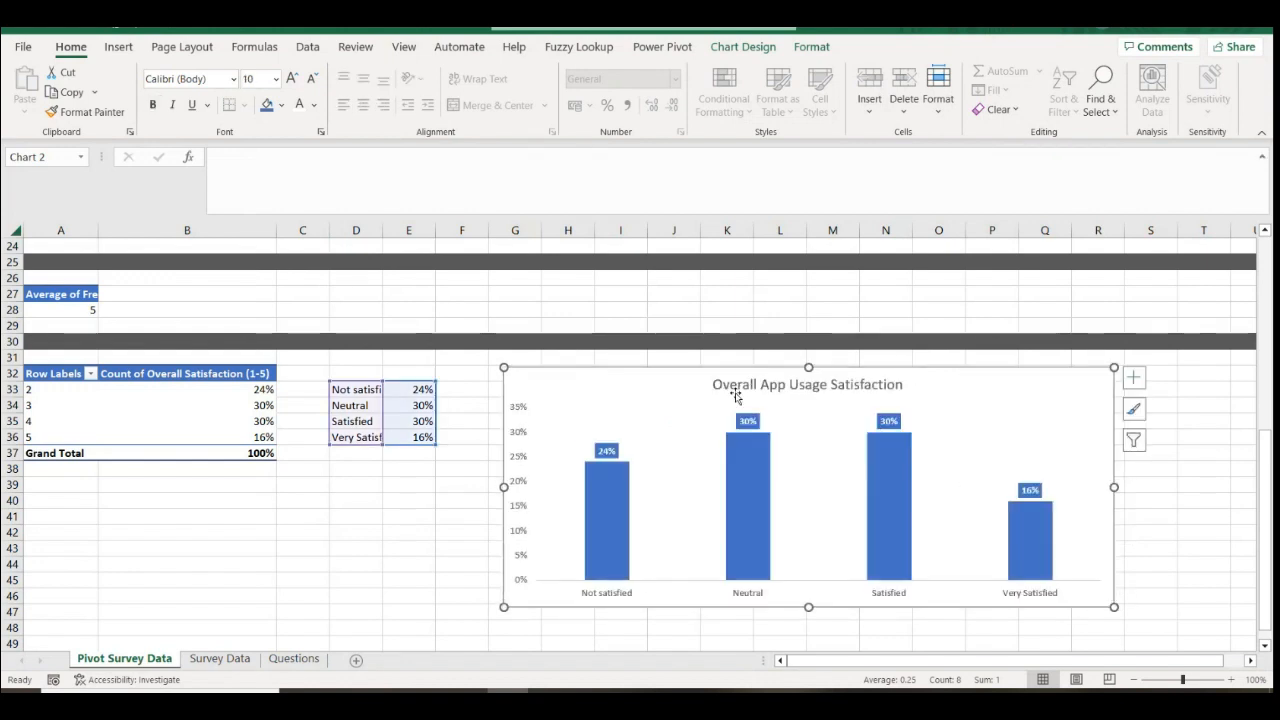
pyautogui.hotkey('ctrl', 'c')
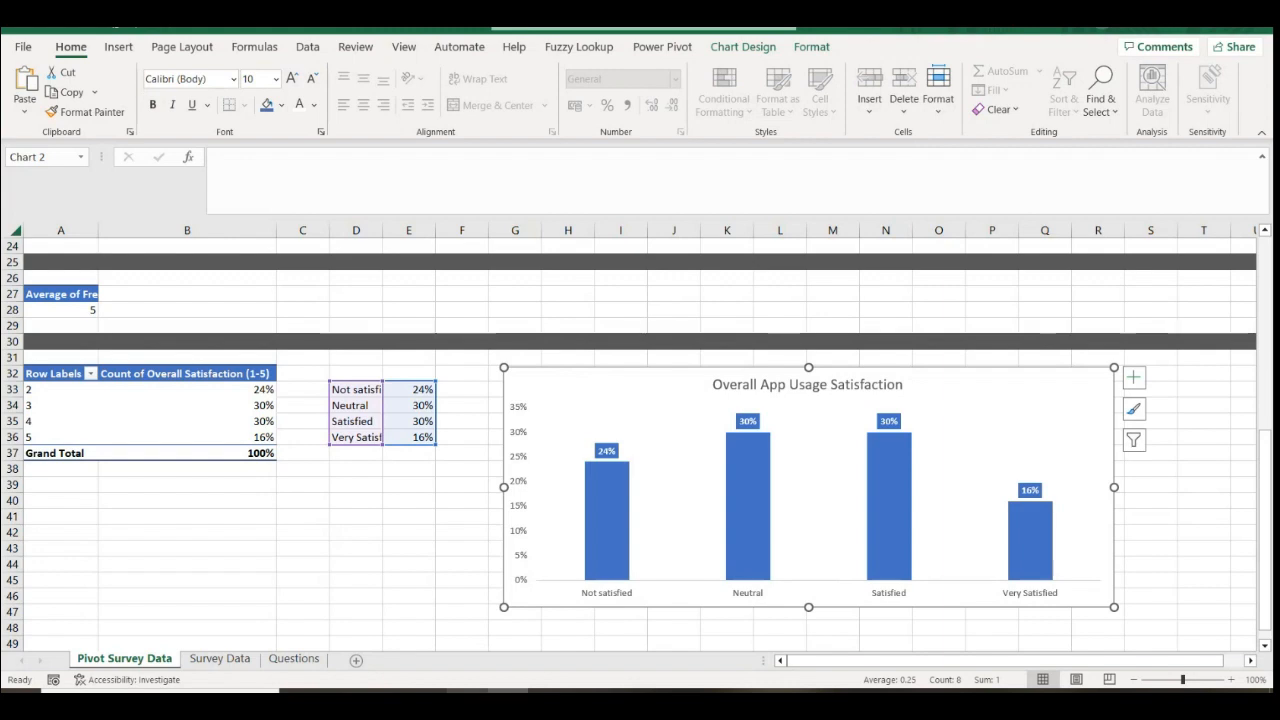
pyautogui.hotkey('alt', 'Tab')
# Paste the satisfaction chart onto slide 4 as a picture, enlarged above the question
pyautogui.rightClick(572, 327)
pyautogui.click(688, 392)
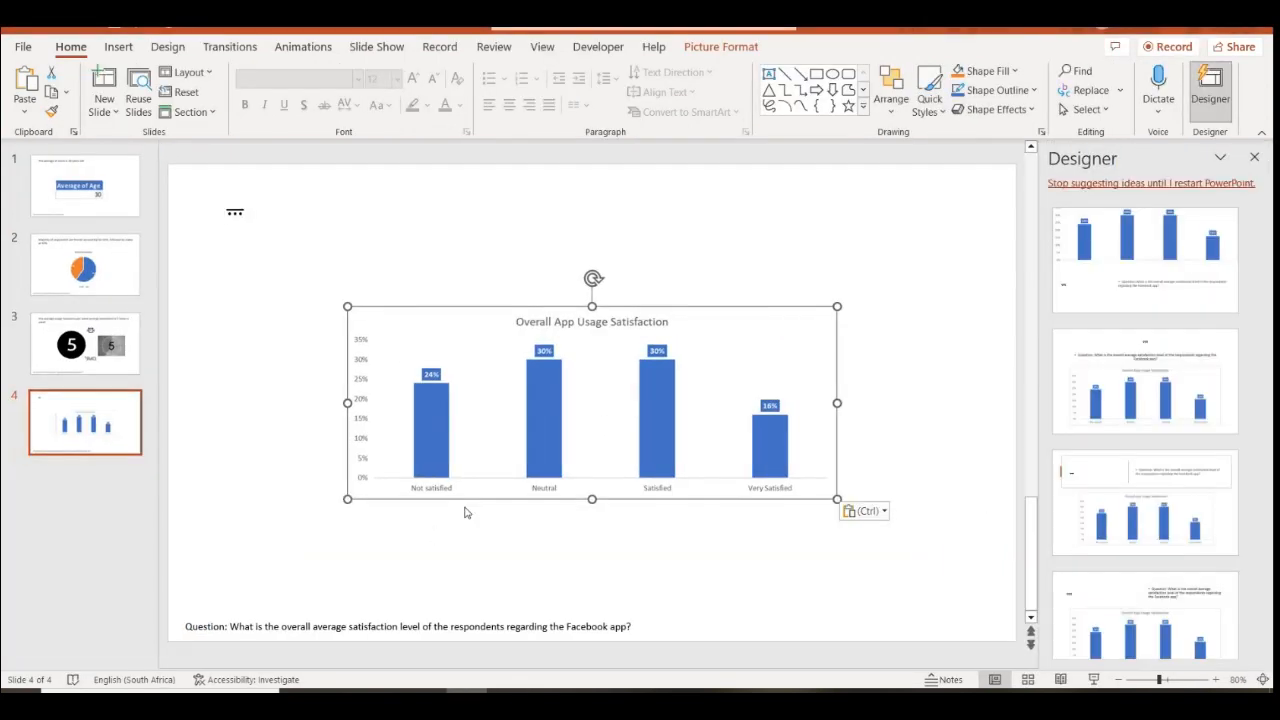
pyautogui.moveTo(348, 502); pyautogui.dragTo(261, 532)
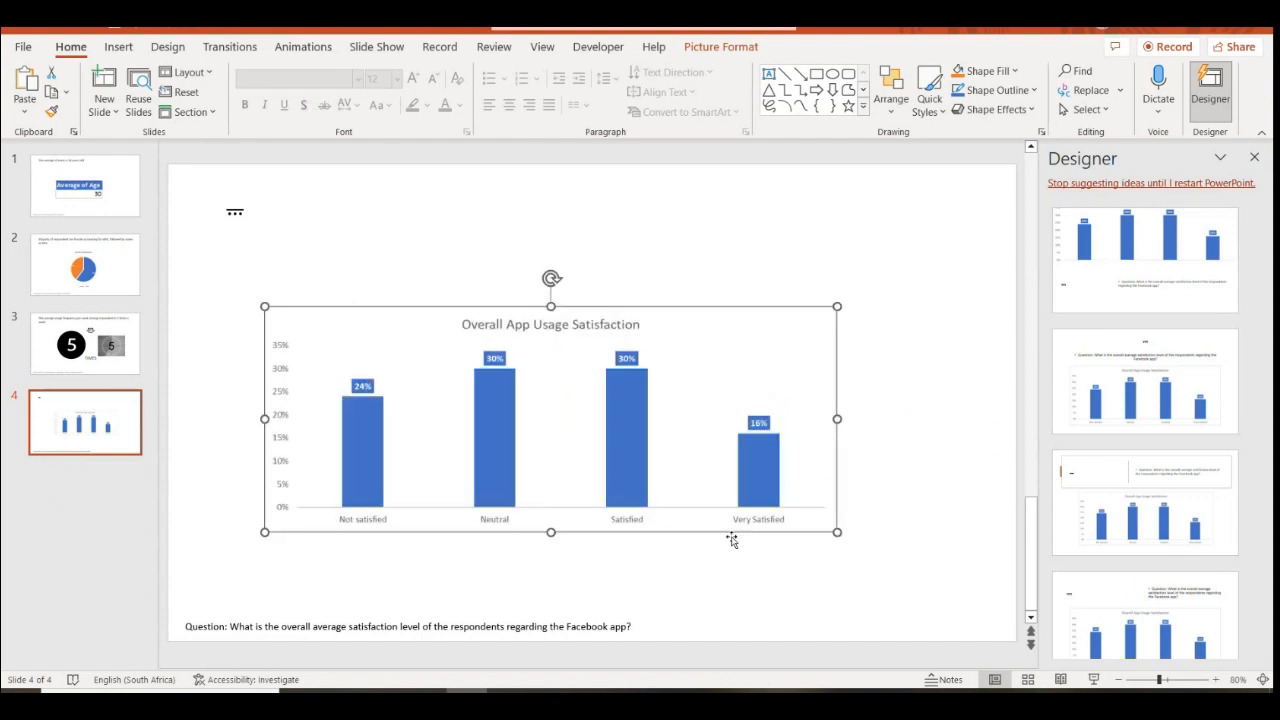
pyautogui.moveTo(840, 531); pyautogui.dragTo(920, 566)
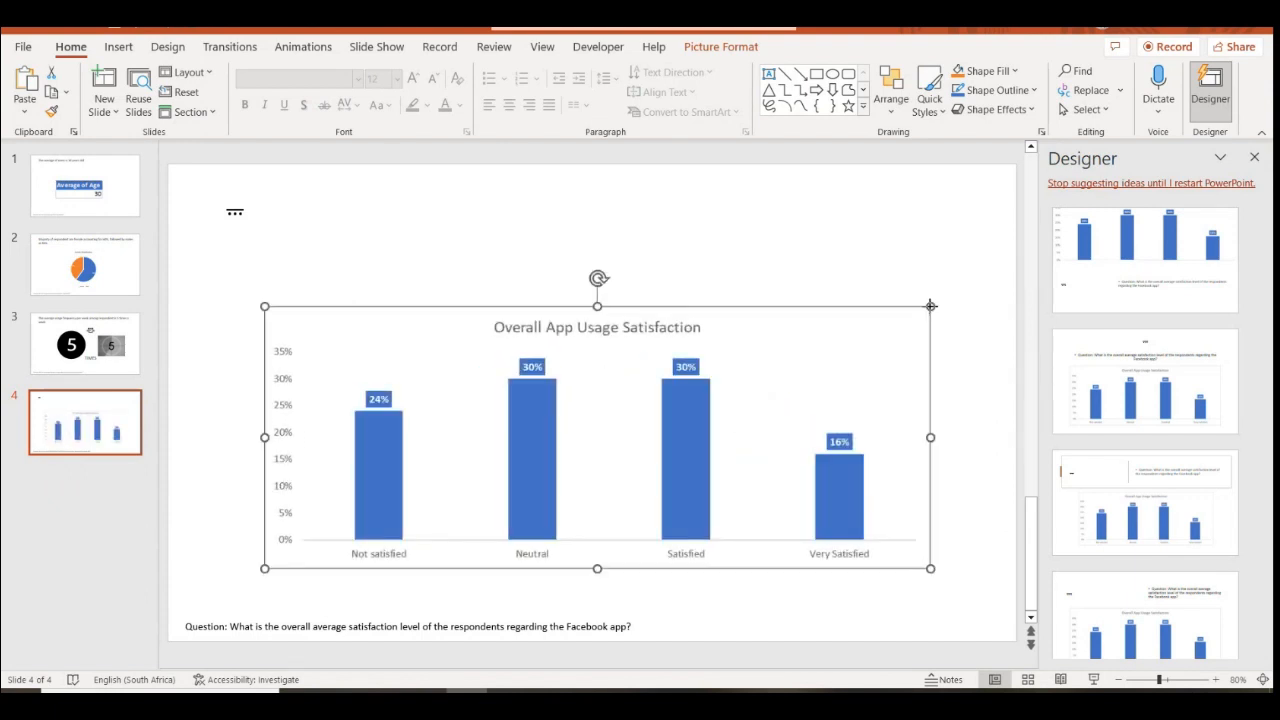
pyautogui.moveTo(264, 305); pyautogui.dragTo(248, 292)
# Replace the slide 4 title placeholder text with '46%'
pyautogui.click(233, 213)
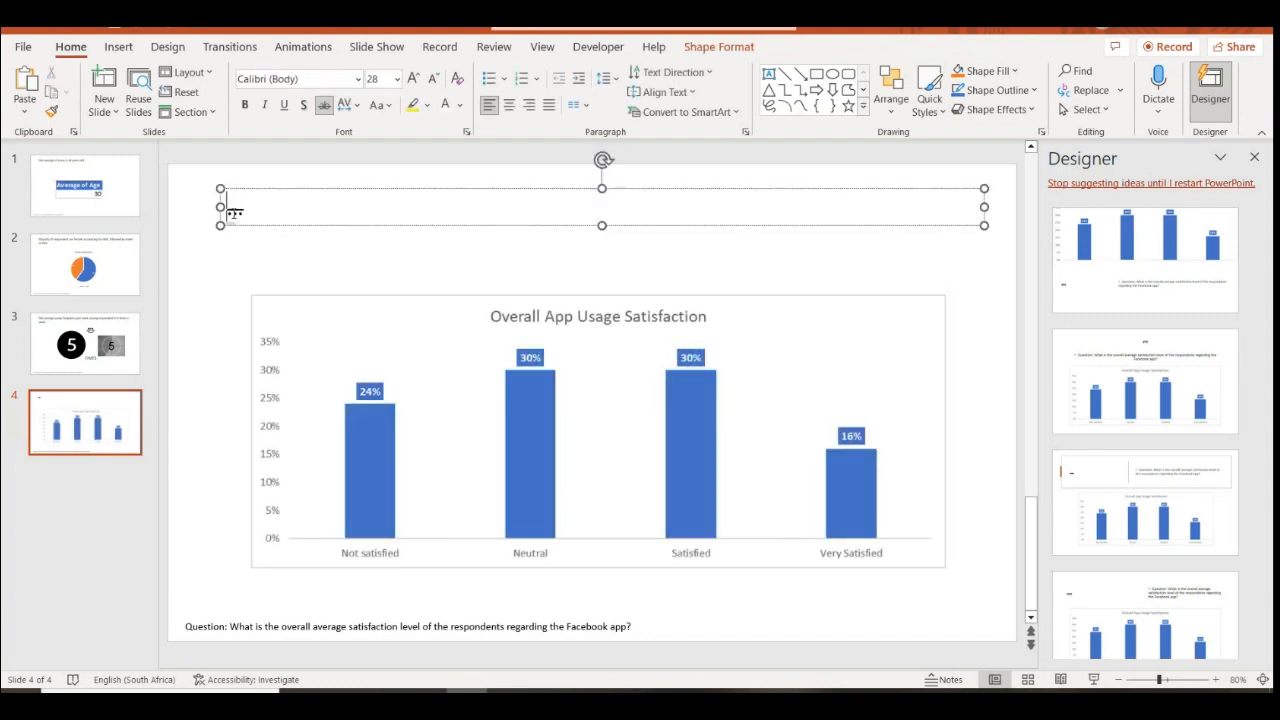
pyautogui.doubleClick(233, 213)
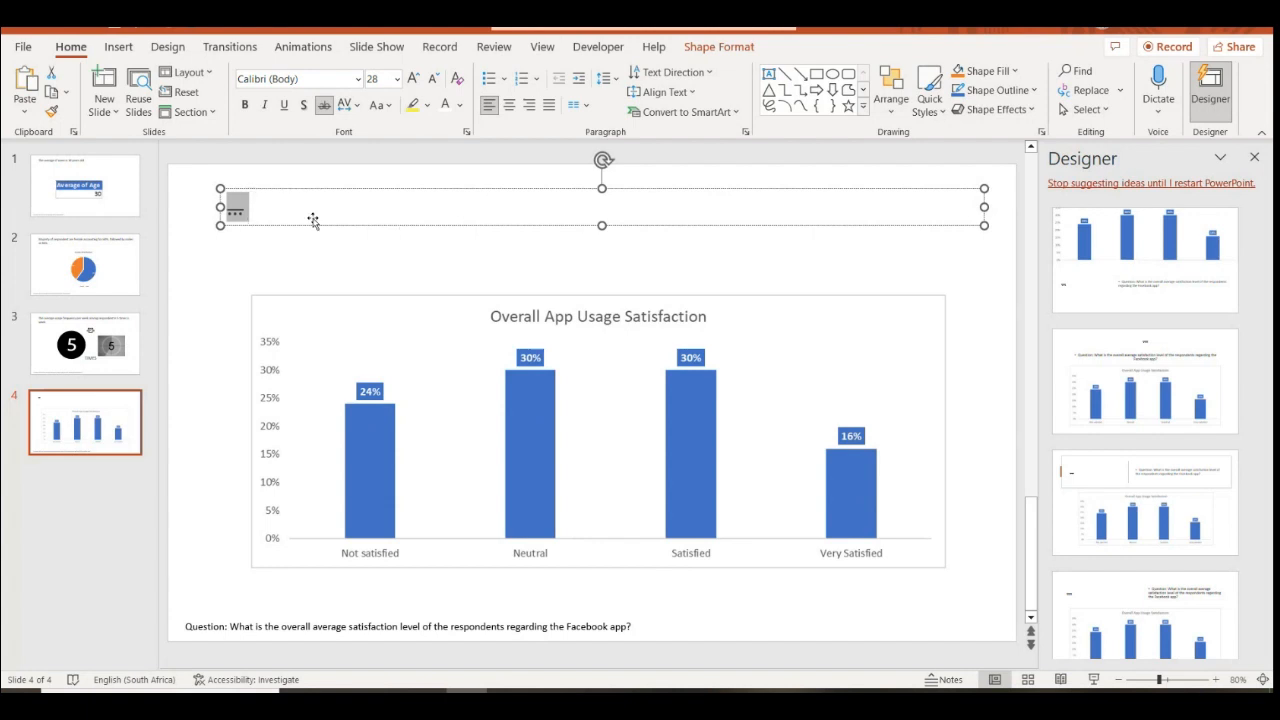
pyautogui.write('46 5')
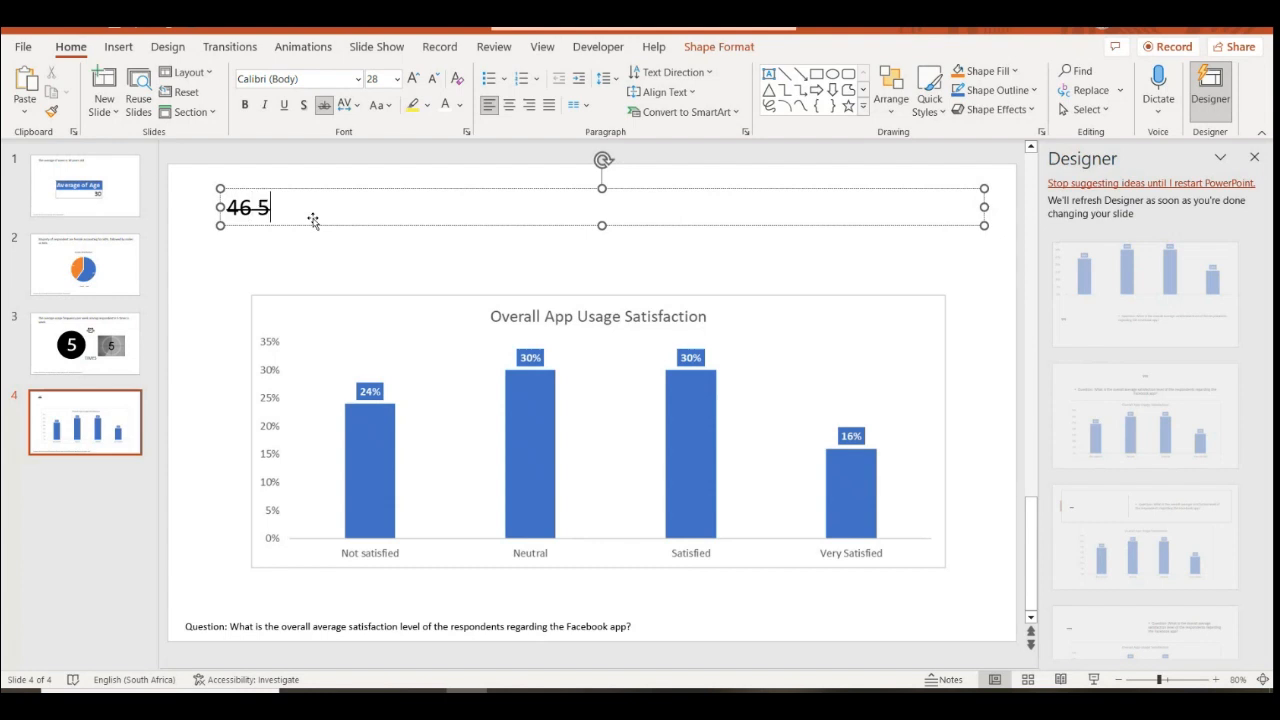
pyautogui.press('BackSpace')
pyautogui.write('%')
pyautogui.click(265, 184)
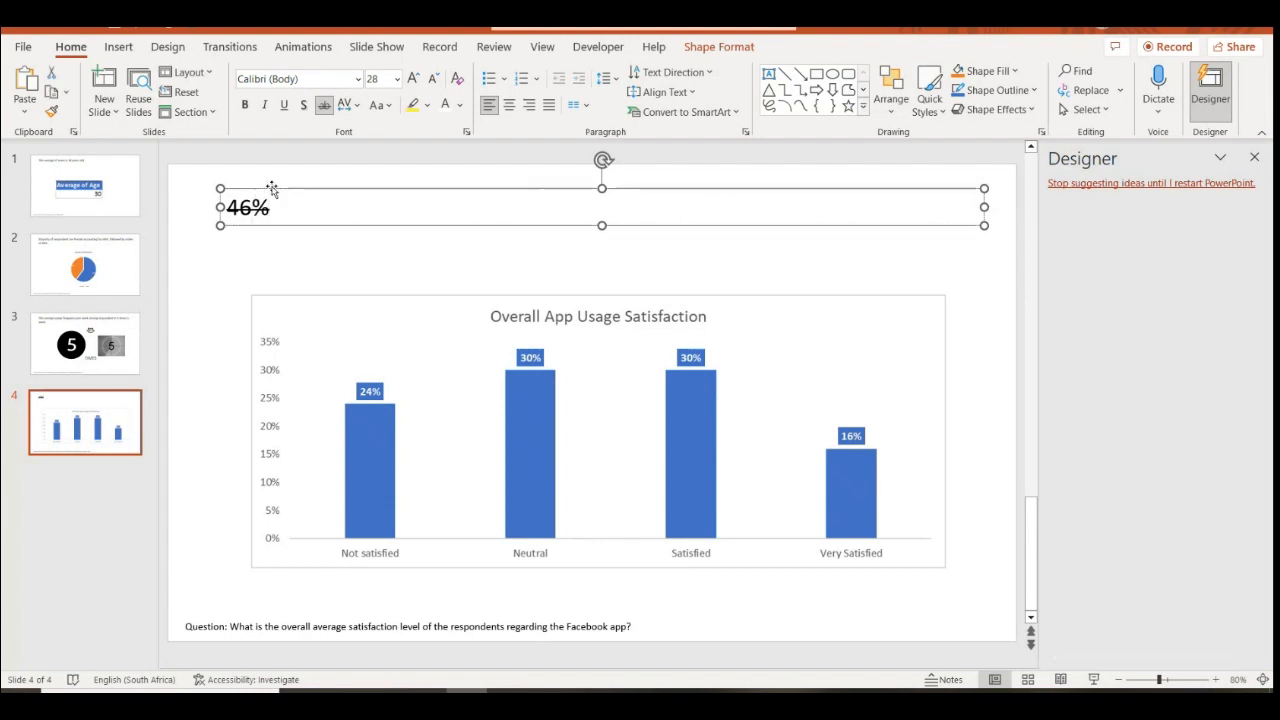
pyautogui.click(323, 104)
# Complete the headline so it reads '46% of users indicated that they were satisfied with the app'
pyautogui.click(272, 207)
pyautogui.write('of toal respondents')
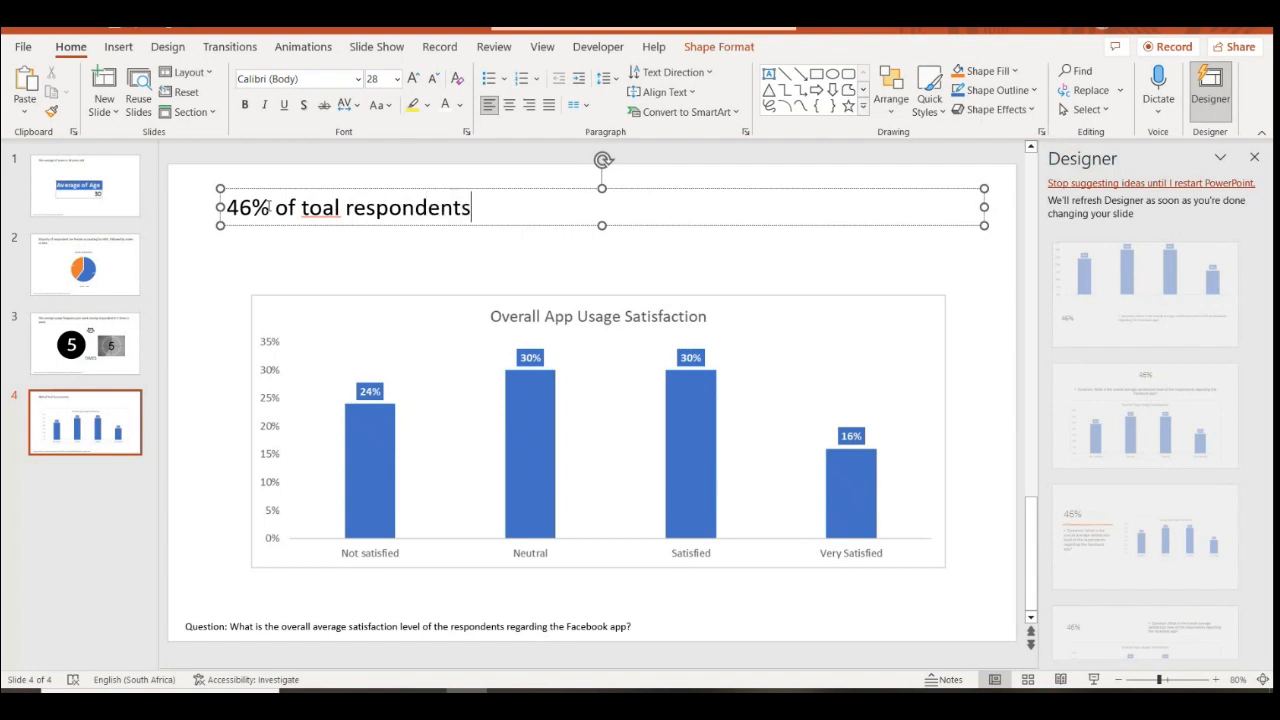
pyautogui.press('BackSpace')
pyautogui.press('BackSpace')
pyautogui.press('BackSpace')
pyautogui.press('BackSpace')
pyautogui.press('BackSpace')
pyautogui.press('BackSpace')
pyautogui.press('BackSpace')
pyautogui.press('BackSpace')
pyautogui.press('BackSpace')
pyautogui.press('BackSpace')
pyautogui.press('BackSpace')
pyautogui.press('BackSpace')
pyautogui.press('BackSpace')
pyautogui.press('BackSpace')
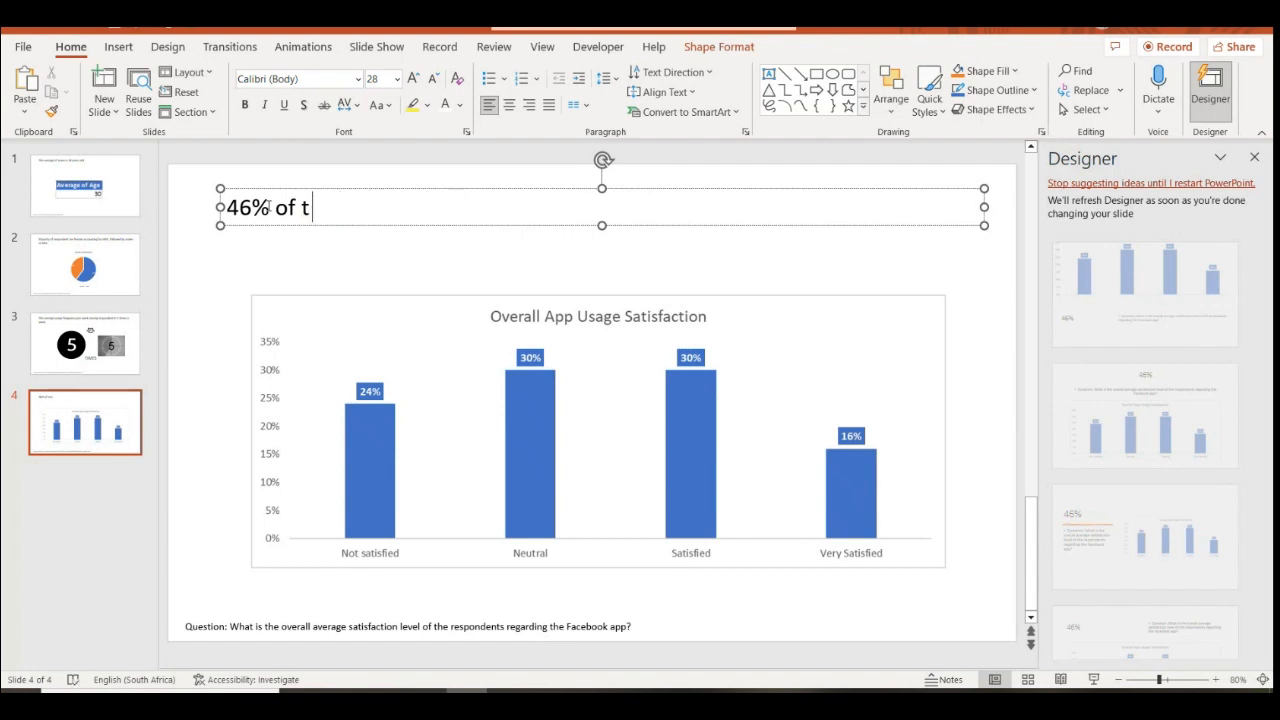
pyautogui.write('users ind')
pyautogui.press('BackSpace')
pyautogui.write('dicated that they were')
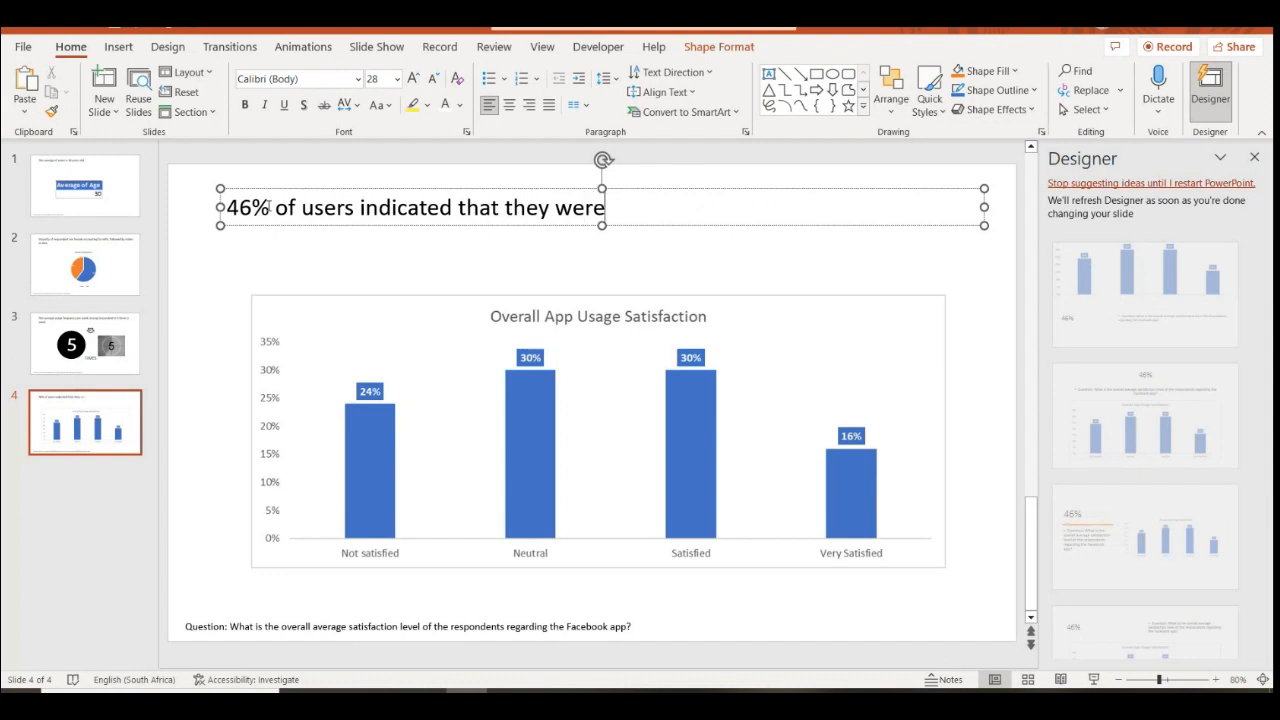
pyautogui.write(' satisfied')
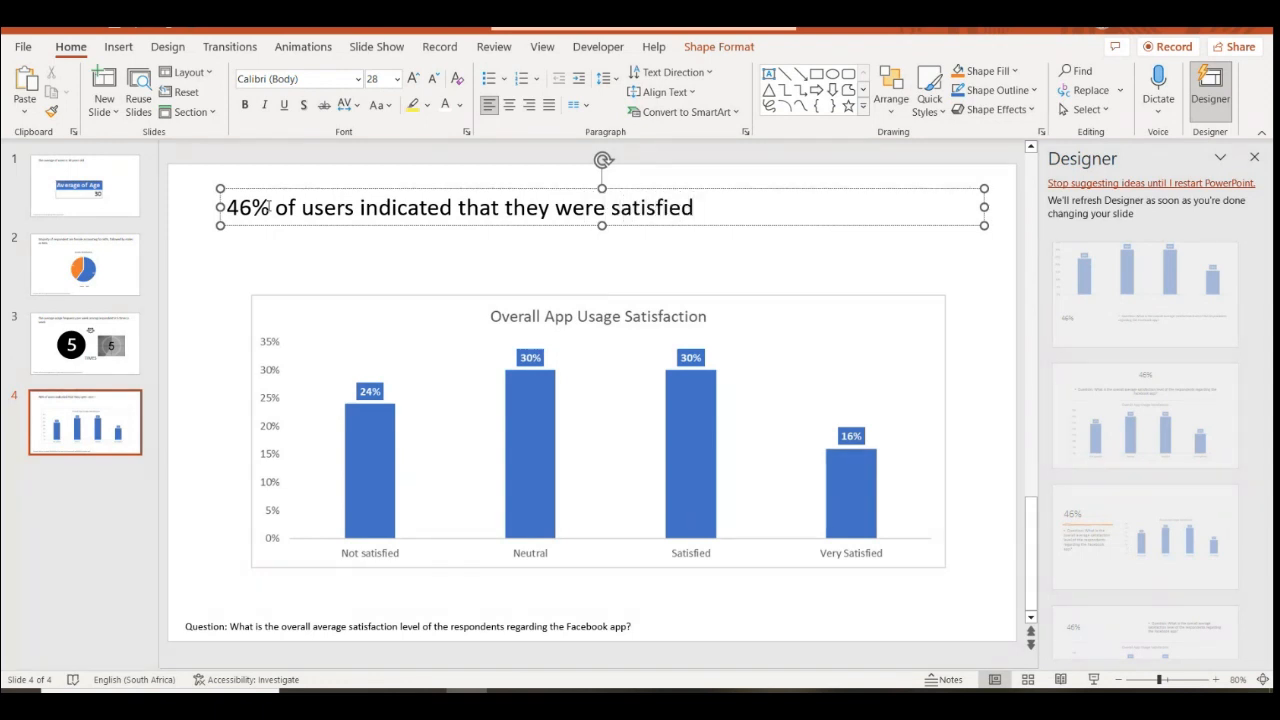
pyautogui.write(' with the app')
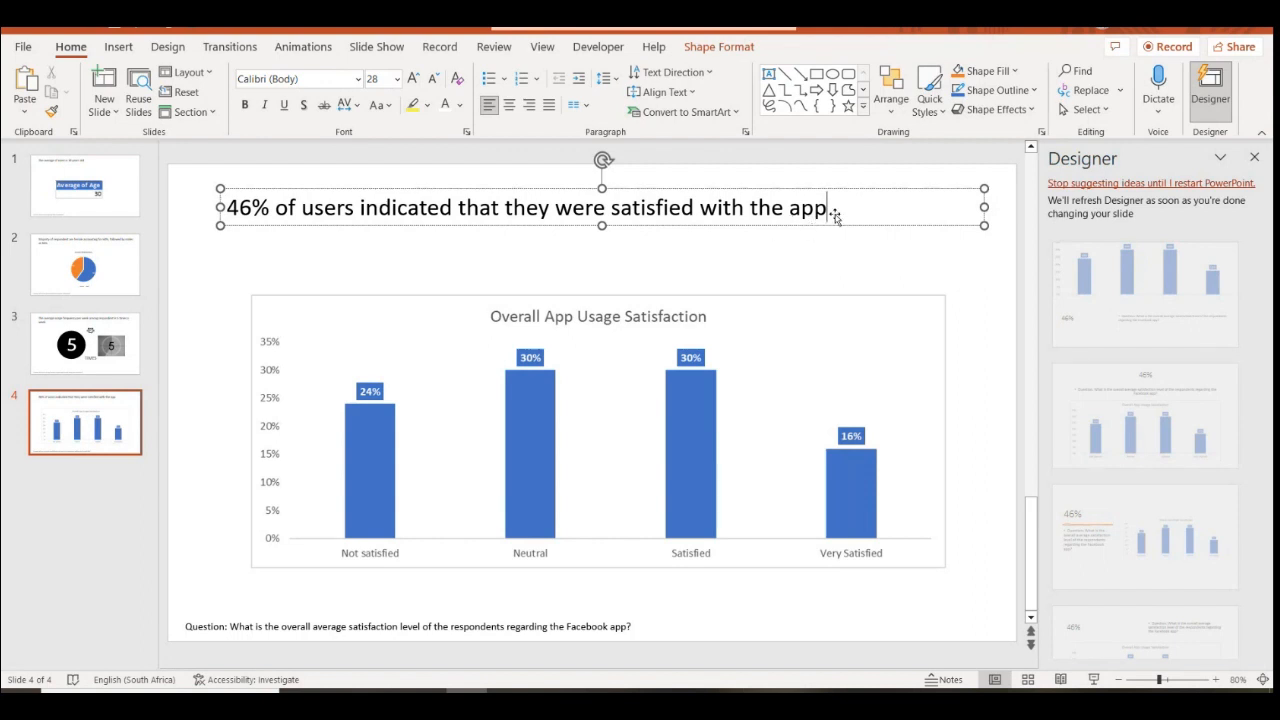
pyautogui.click(209, 267)
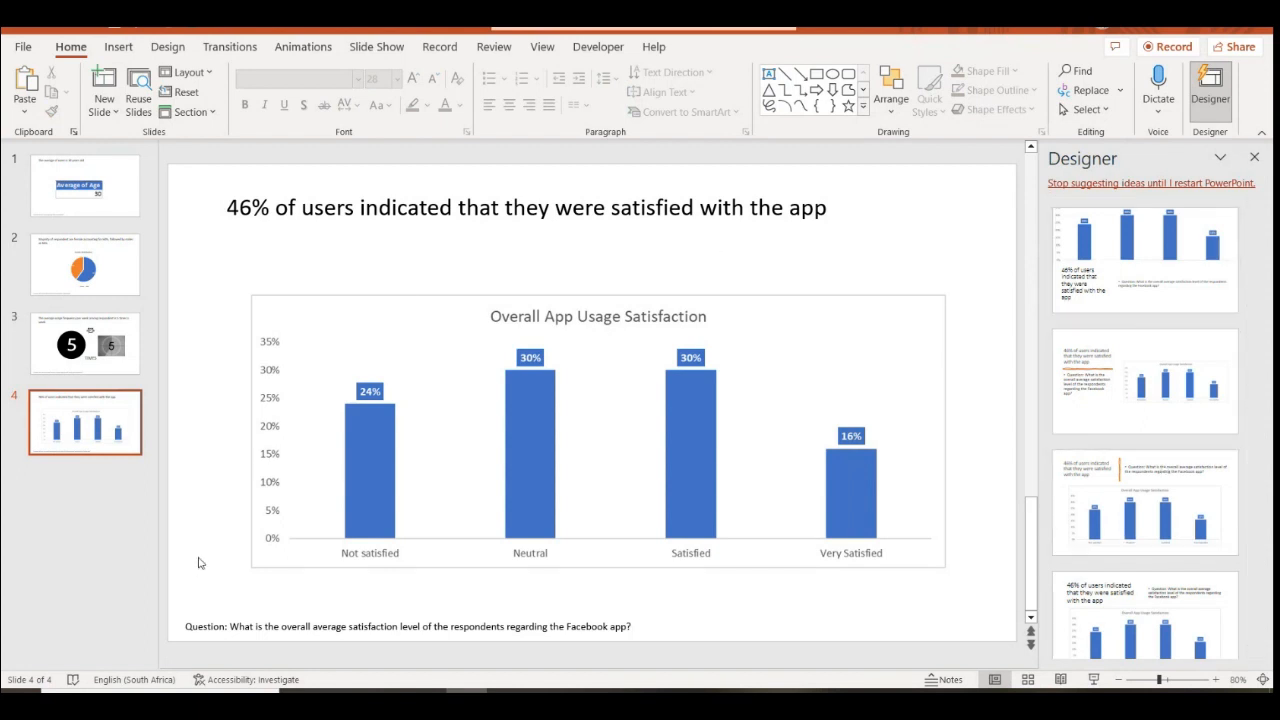
# Dismiss the Design Ideas suggestions and review slides 1 through 4, ending on the satisfaction slide
pyautogui.click(1254, 157)
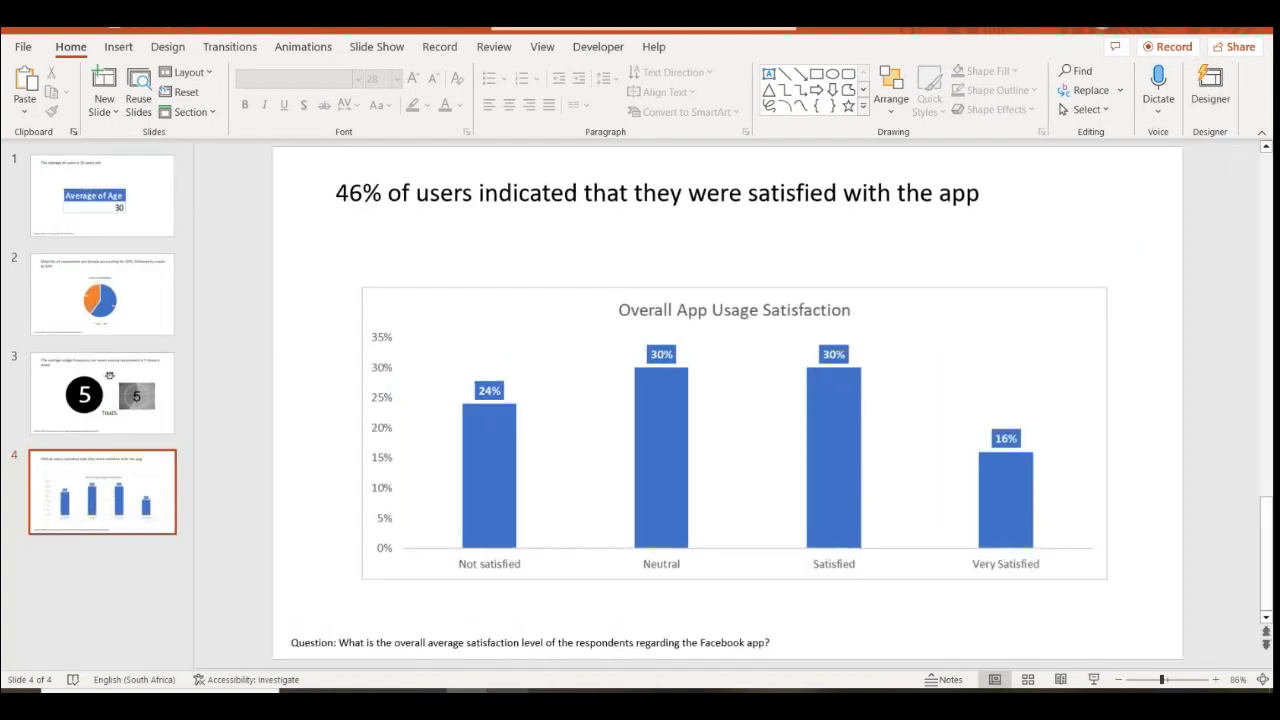
pyautogui.click(100, 225)
pyautogui.press('Down')
pyautogui.press('Down')
pyautogui.press('Down')
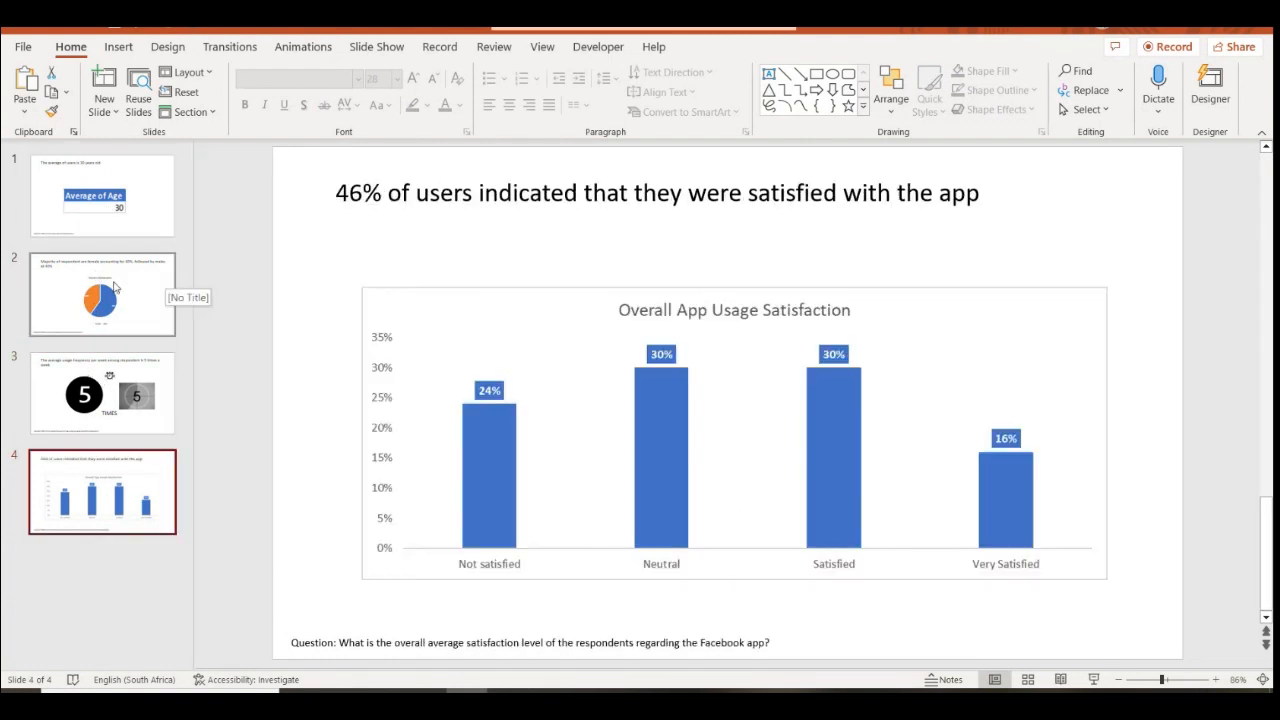
pyautogui.click(165, 285)
pyautogui.press('Down')
pyautogui.press('Down')
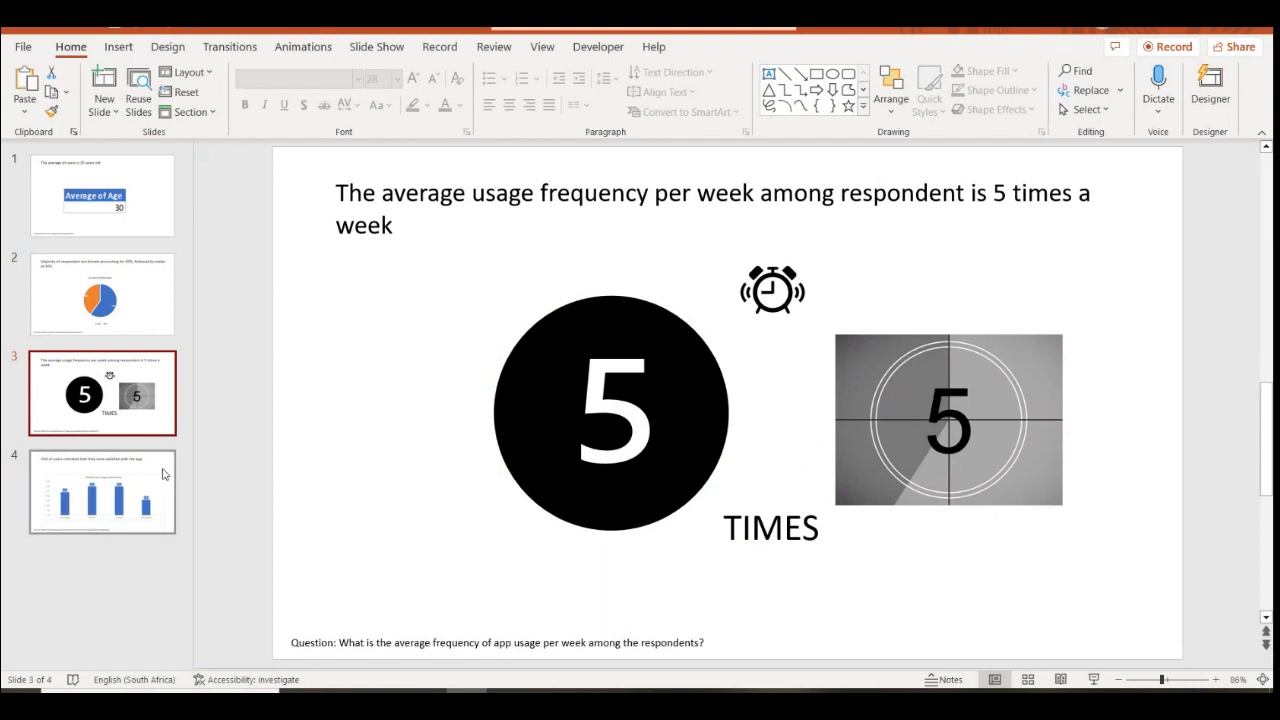
pyautogui.press('Up')
pyautogui.click(148, 484)
# Duplicate slide 4 as slide 5 and remove its chart and question text
pyautogui.rightClick(130, 523)
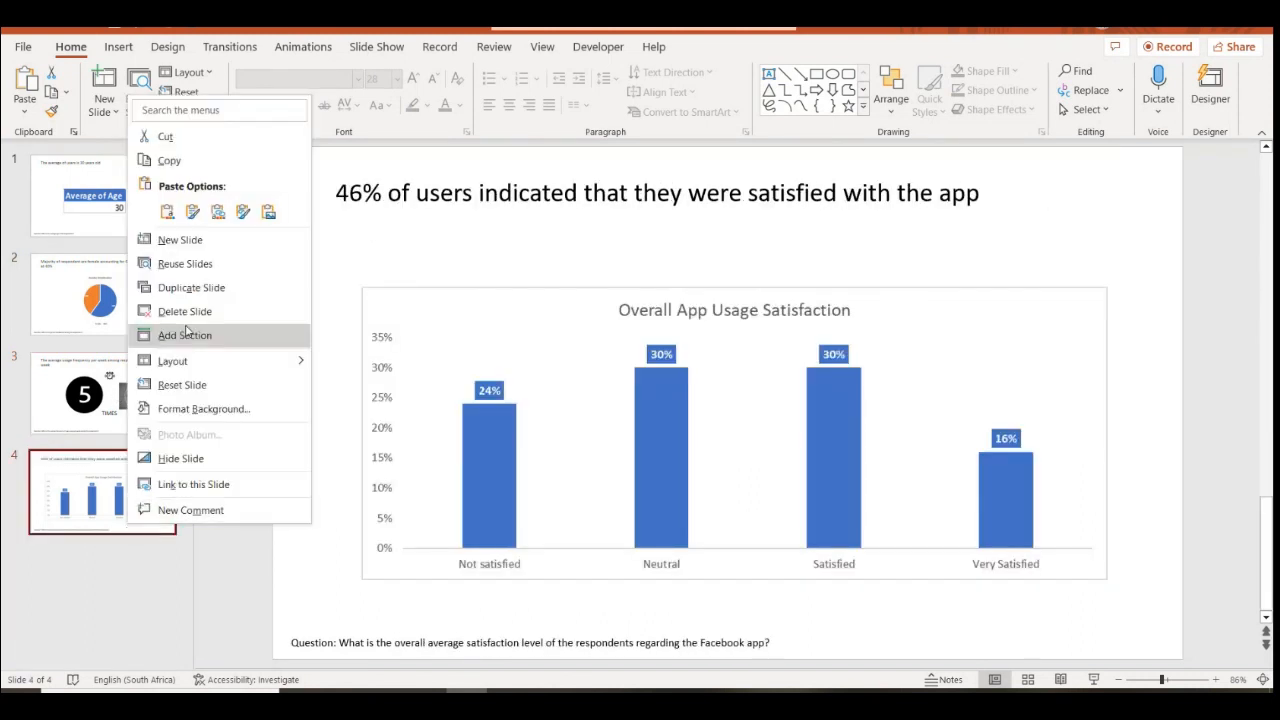
pyautogui.click(191, 287)
pyautogui.click(463, 321)
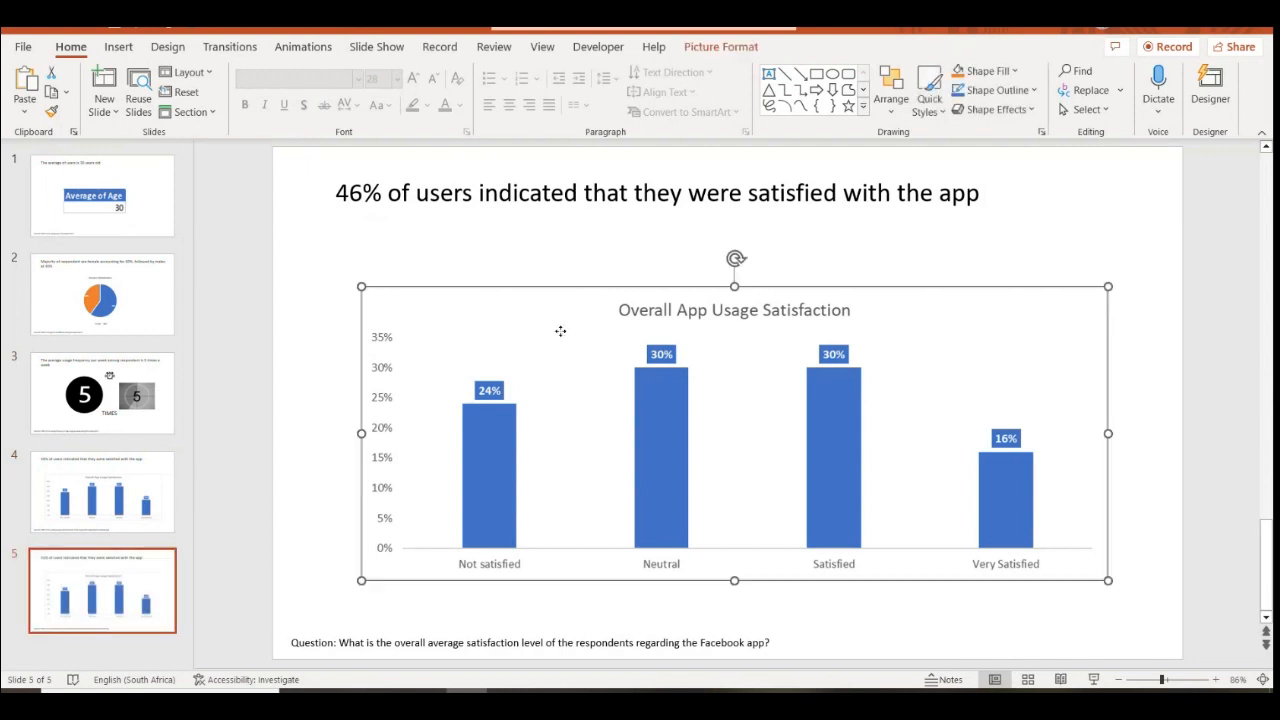
pyautogui.press('Delete')
pyautogui.click(414, 640)
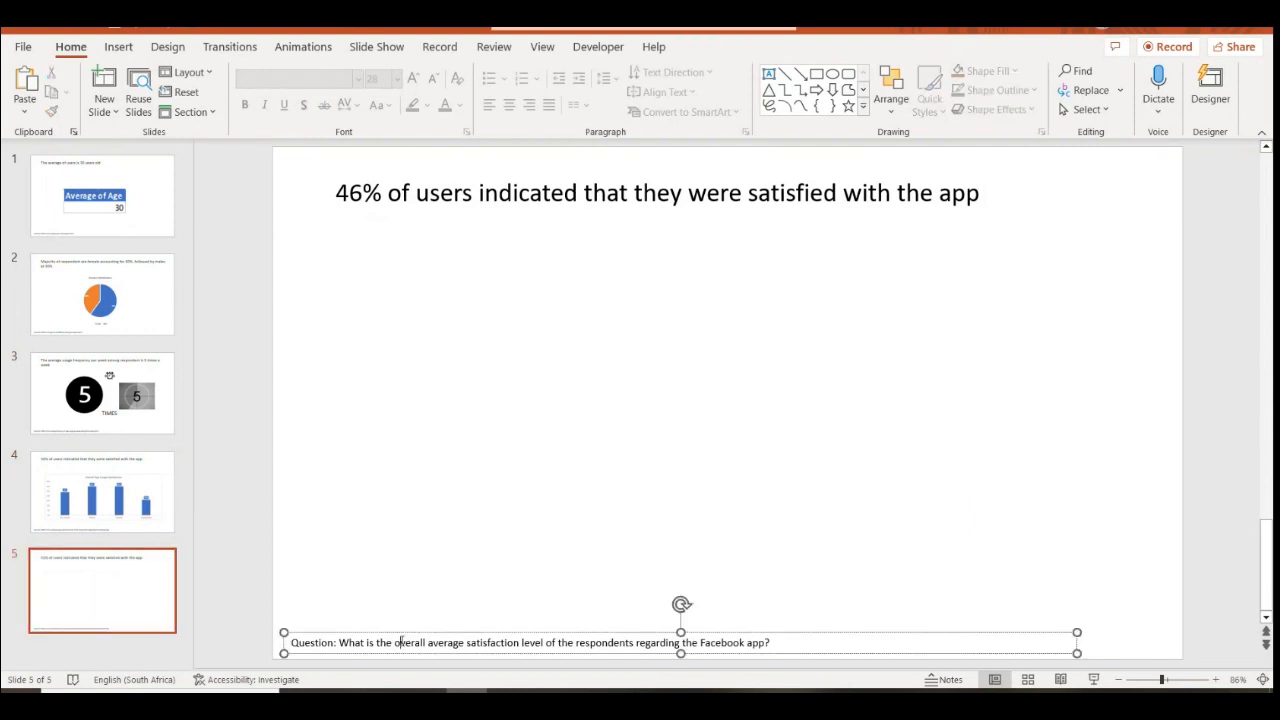
pyautogui.press('Delete')
# Retitle the new slide 'Summary of findings'
pyautogui.click(344, 194)
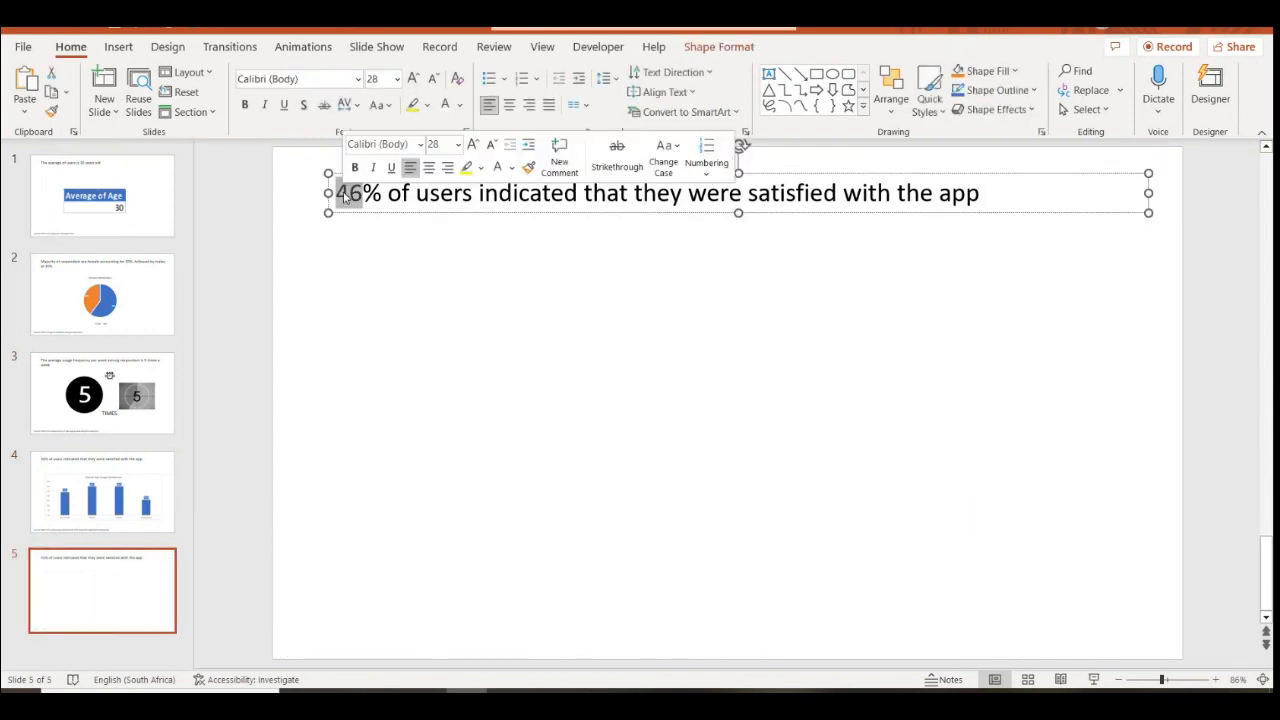
pyautogui.moveTo(344, 194); pyautogui.dragTo(1049, 220)
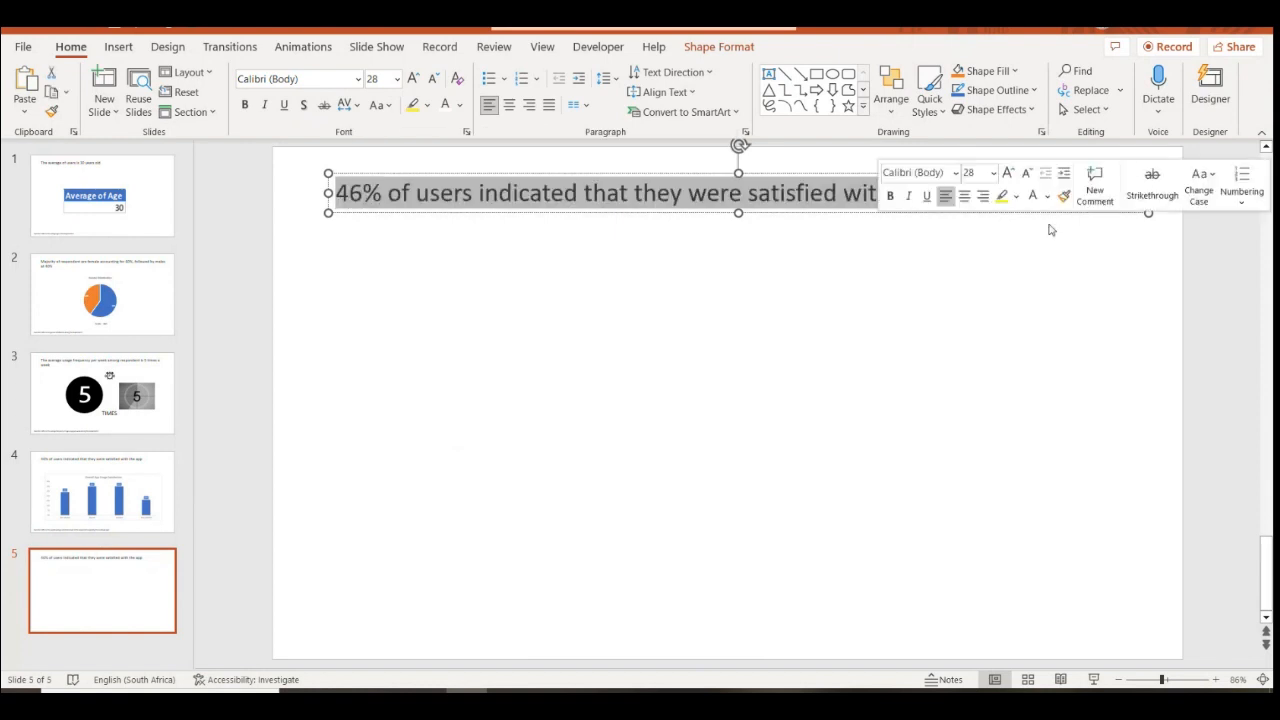
pyautogui.write('Summary')
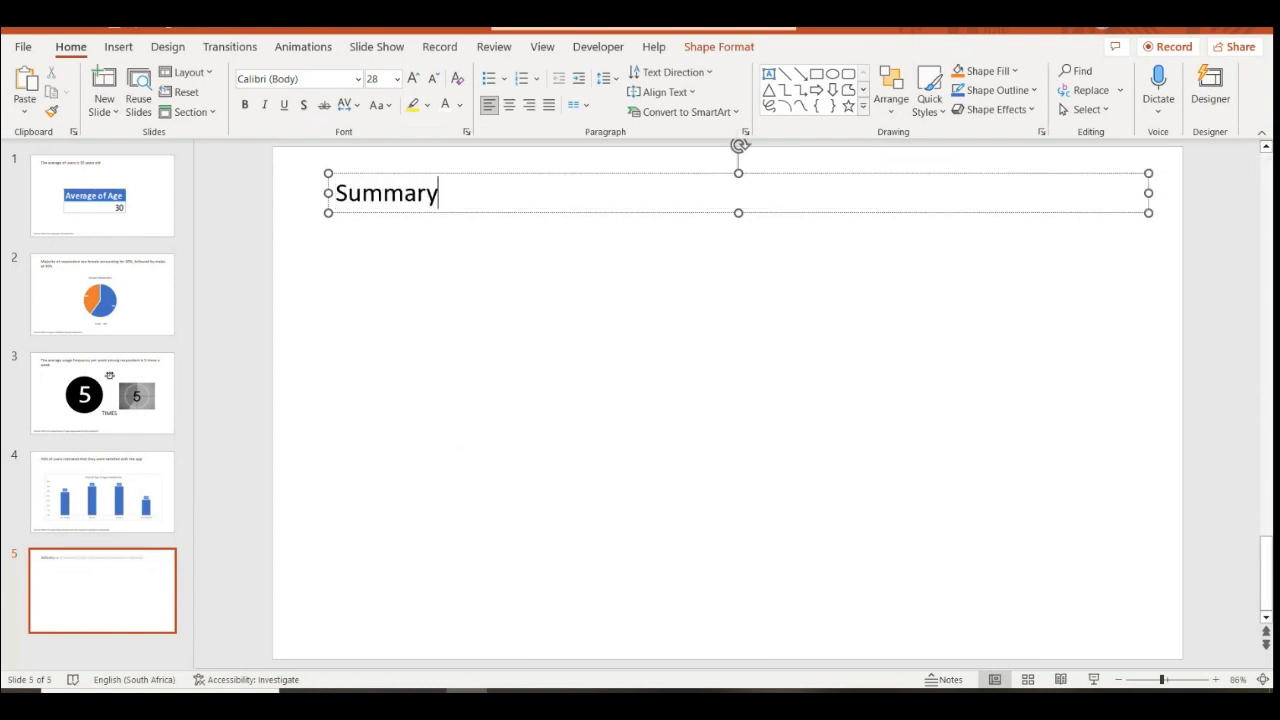
pyautogui.write(' of findings')
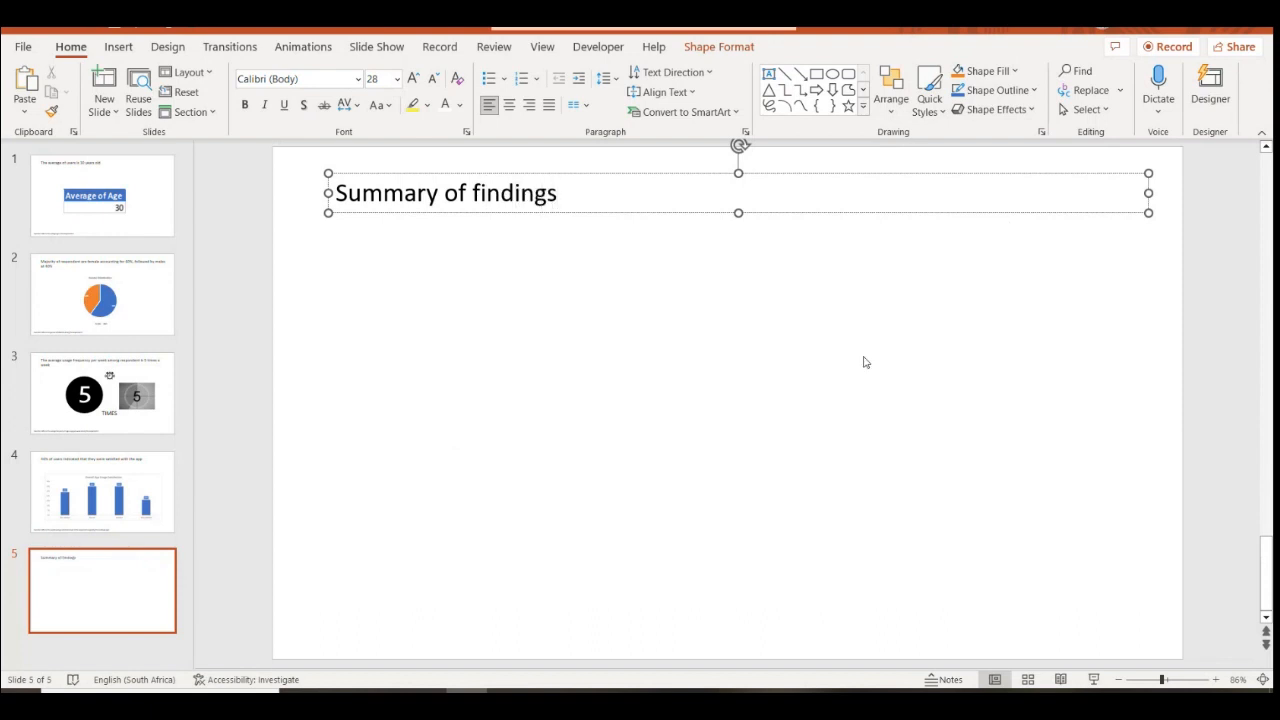
pyautogui.click(865, 362)
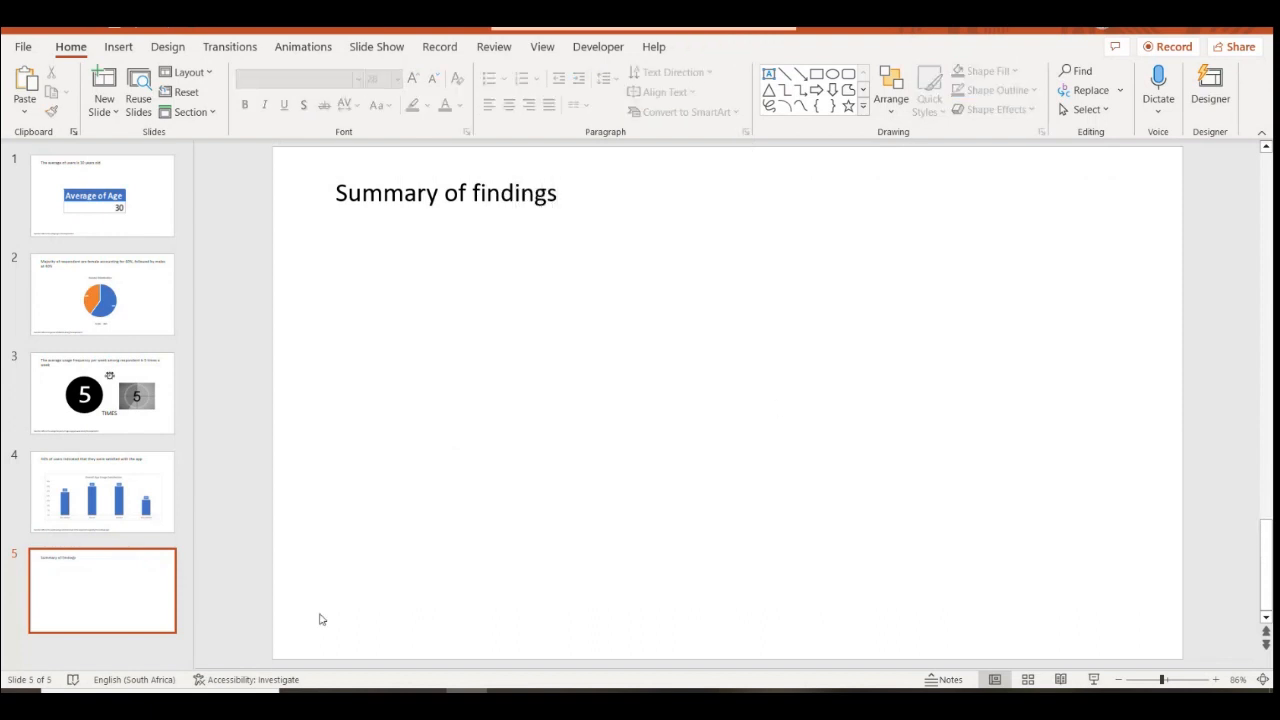
pyautogui.click(100, 198)
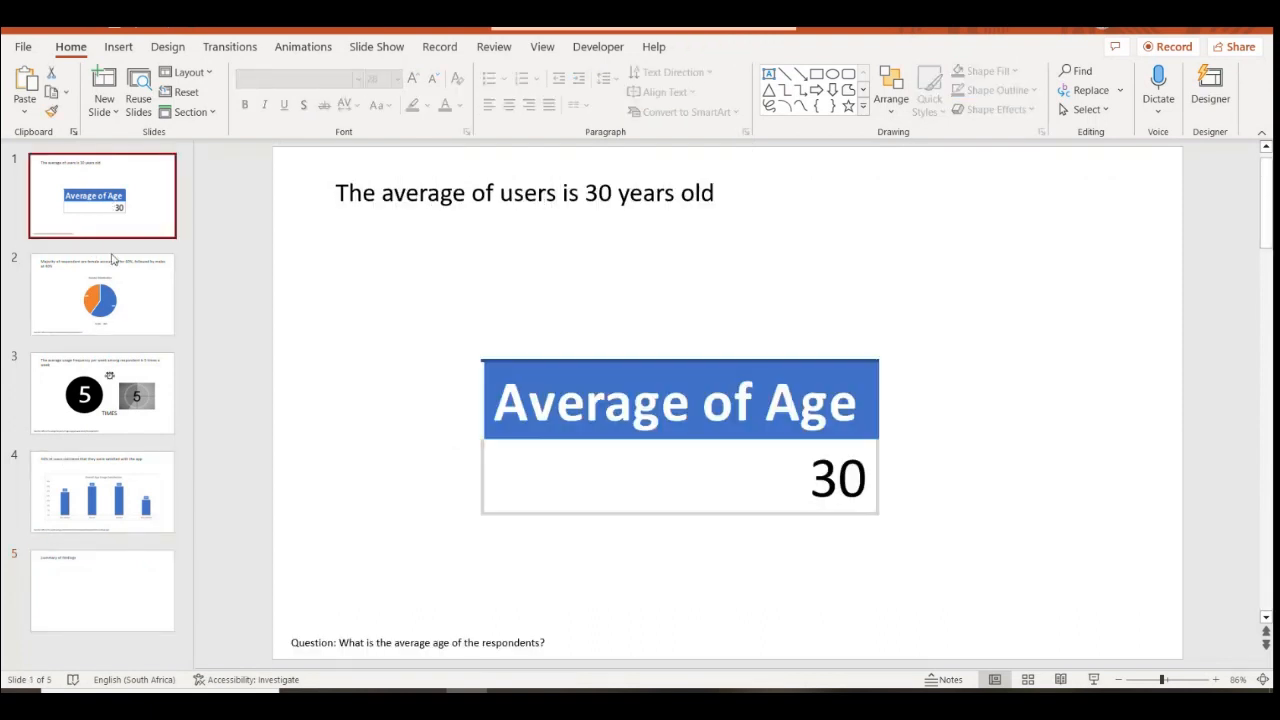
pyautogui.click(110, 318)
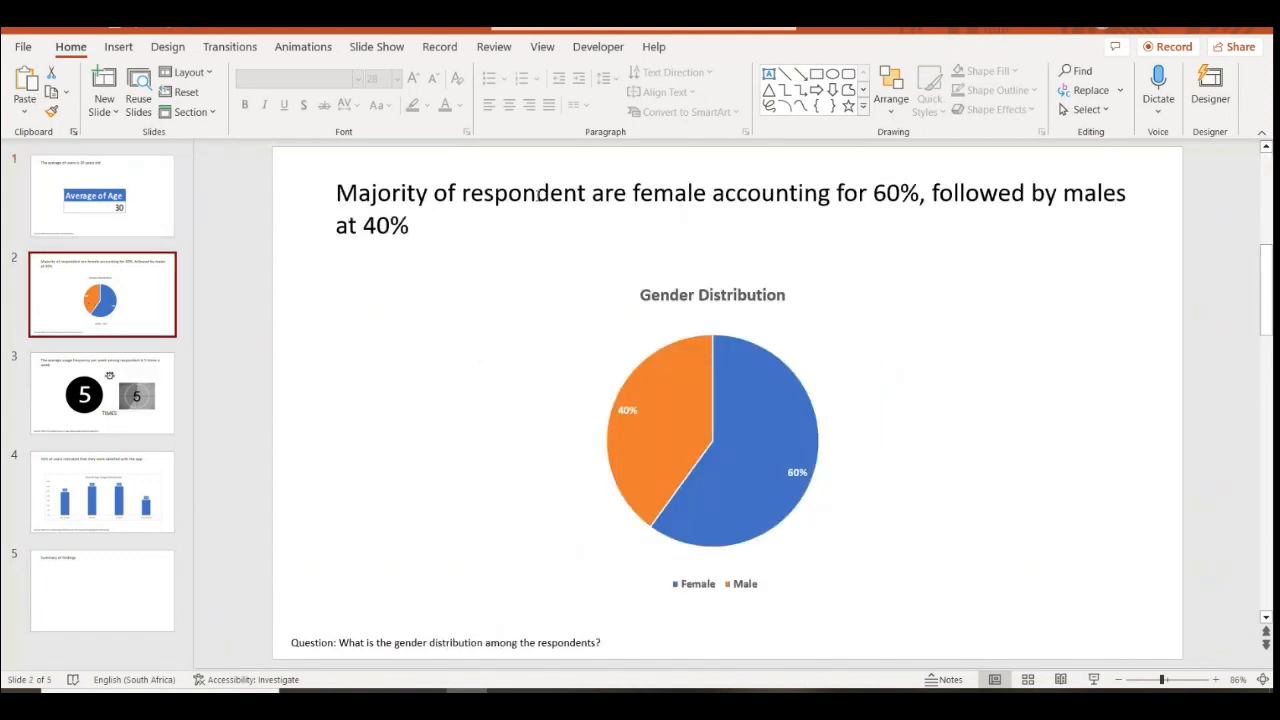
pyautogui.click(125, 400)
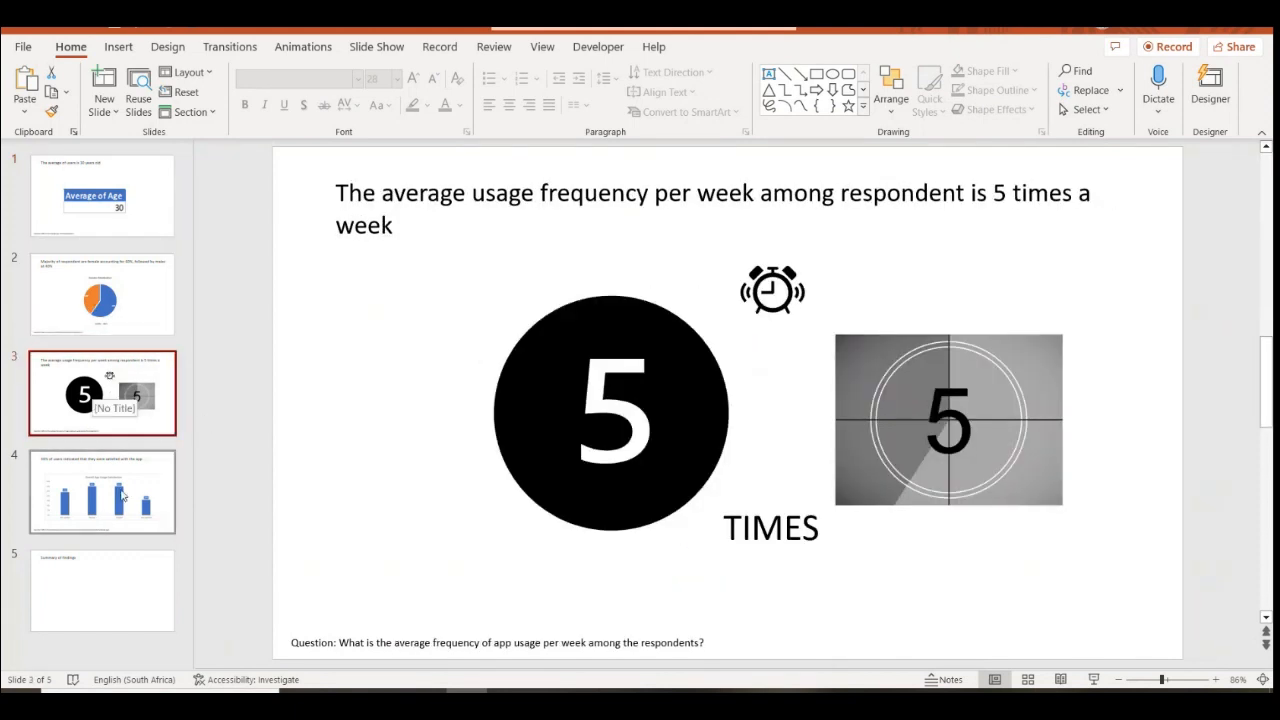
pyautogui.click(134, 200)
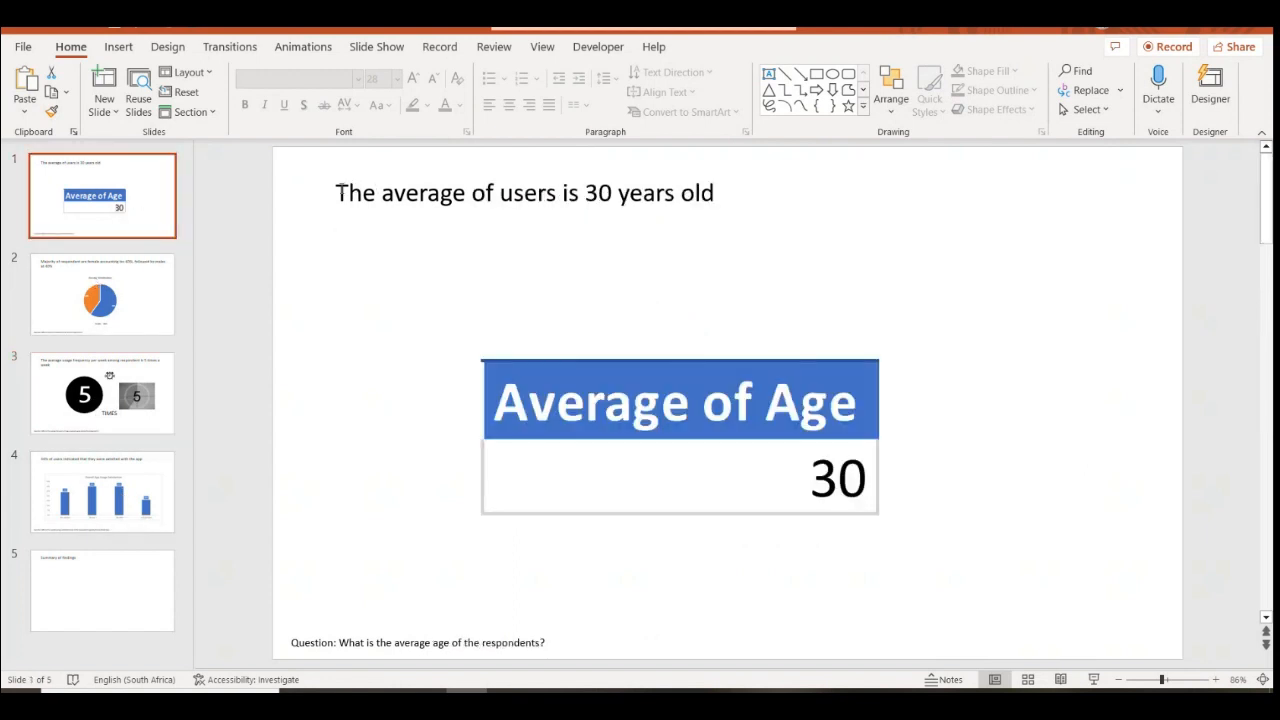
pyautogui.tripleClick(742, 184)
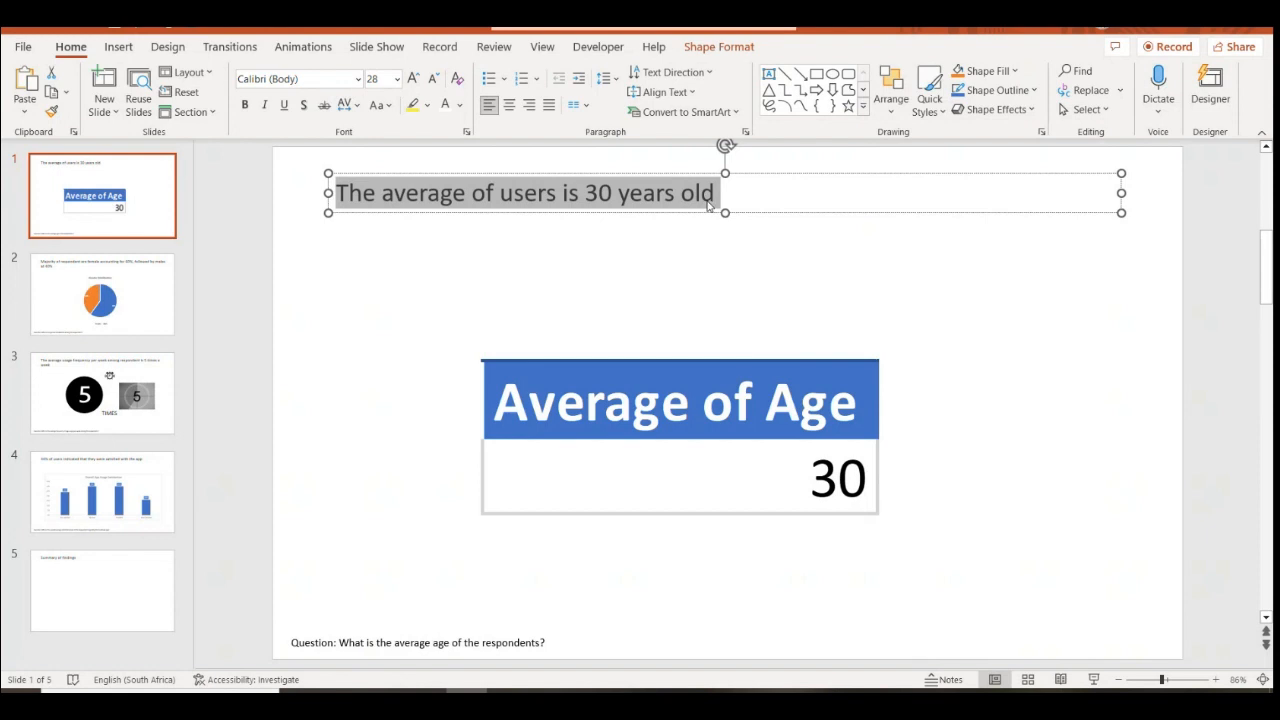
pyautogui.click(100, 592)
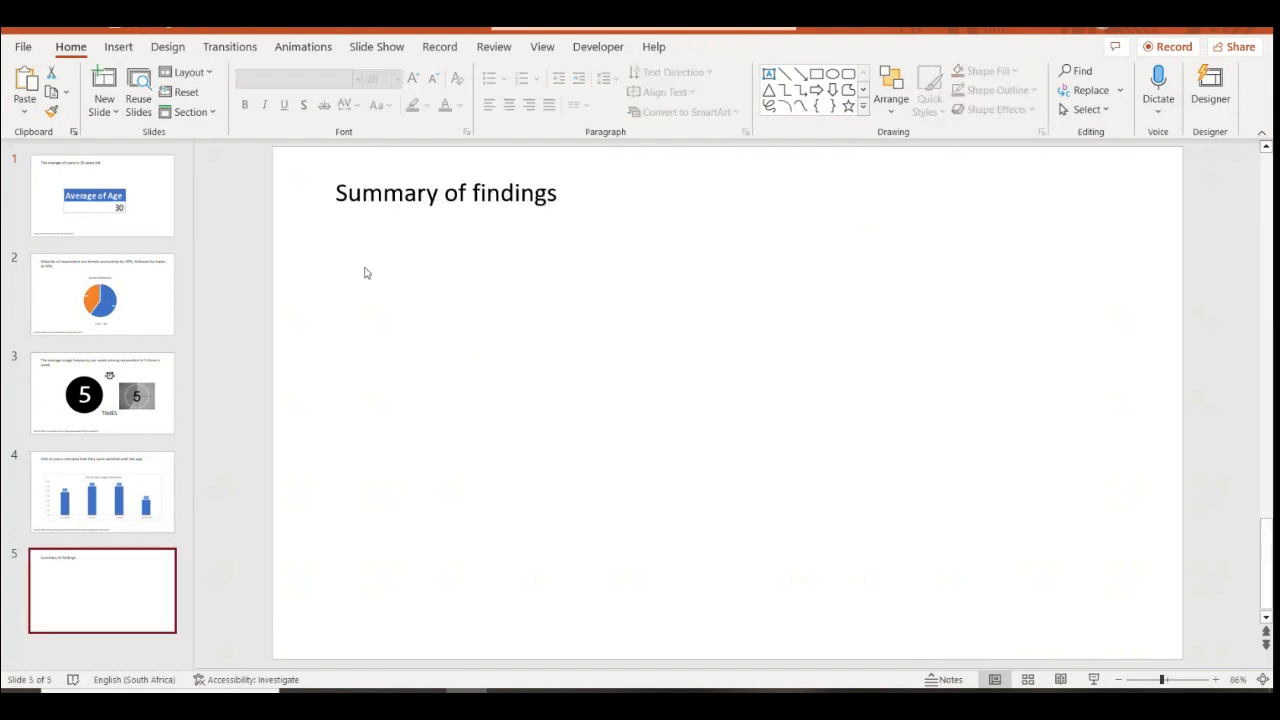
pyautogui.click(444, 193)
pyautogui.press('Escape')
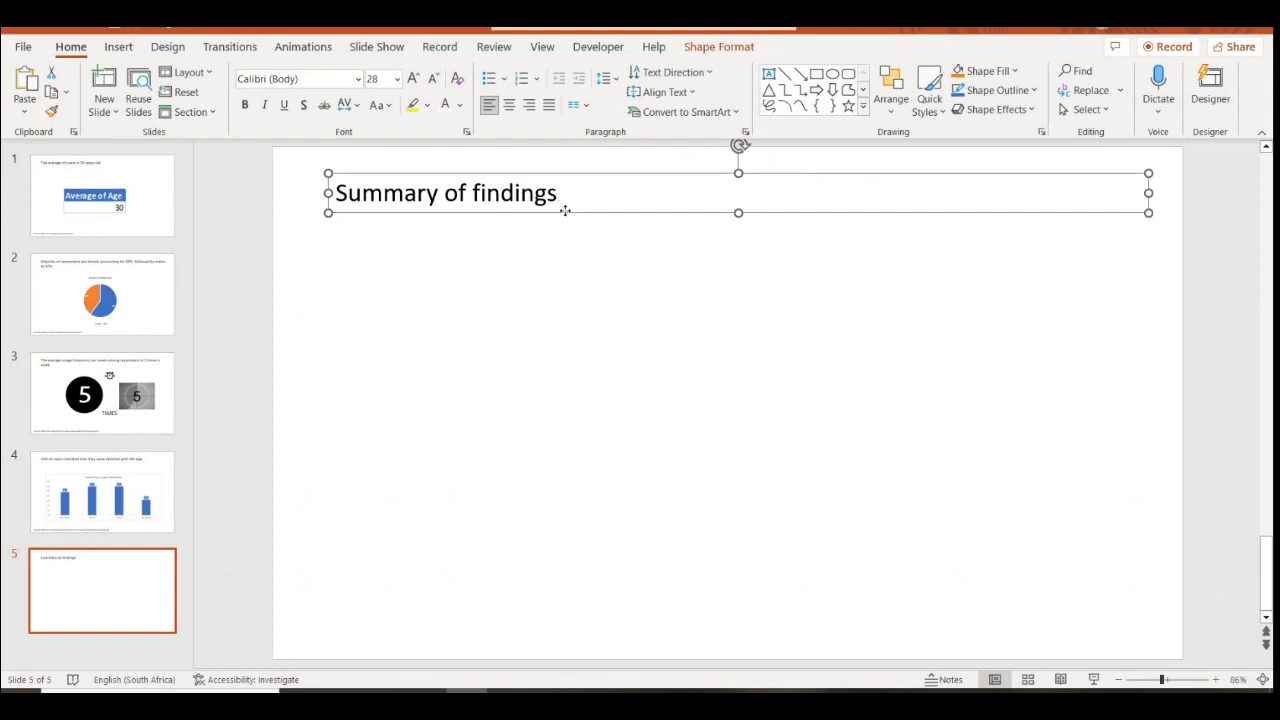
# Place a copy of the title box below the heading and format it as a bullet
pyautogui.click(474, 283)
pyautogui.hotkey('ctrl', 'v')
pyautogui.moveTo(580, 229); pyautogui.dragTo(566, 270)
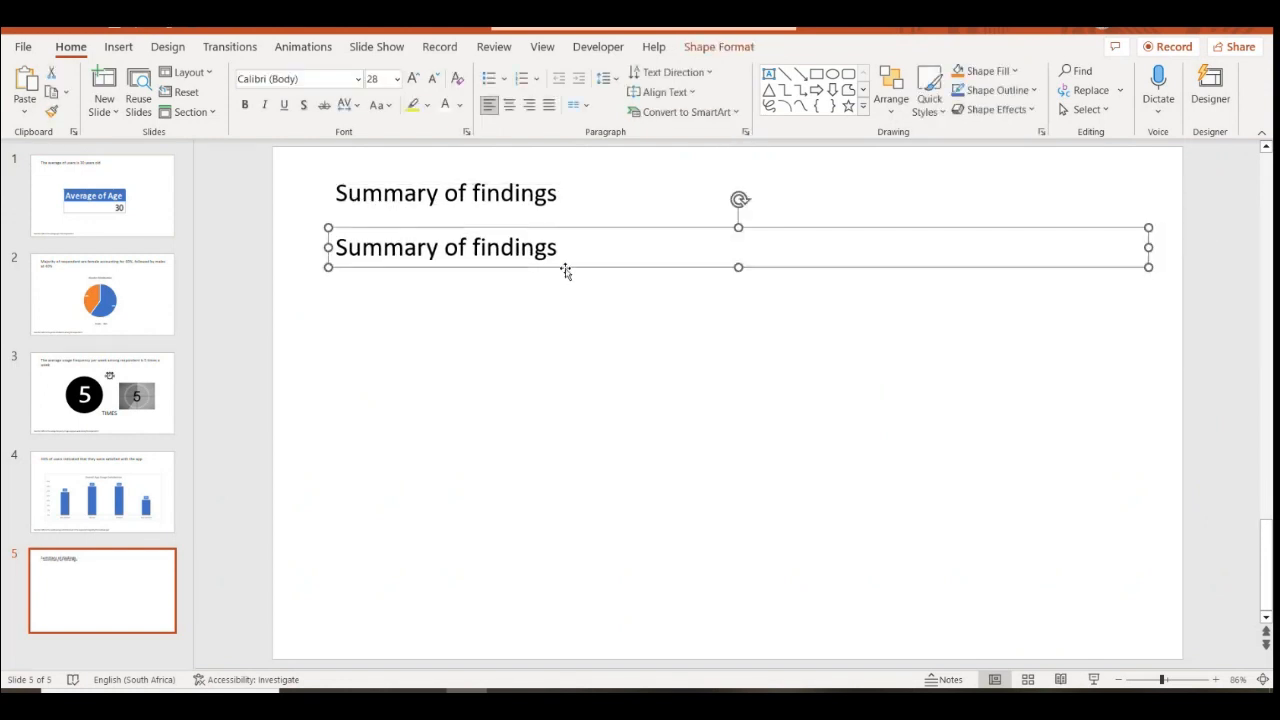
pyautogui.click(487, 80)
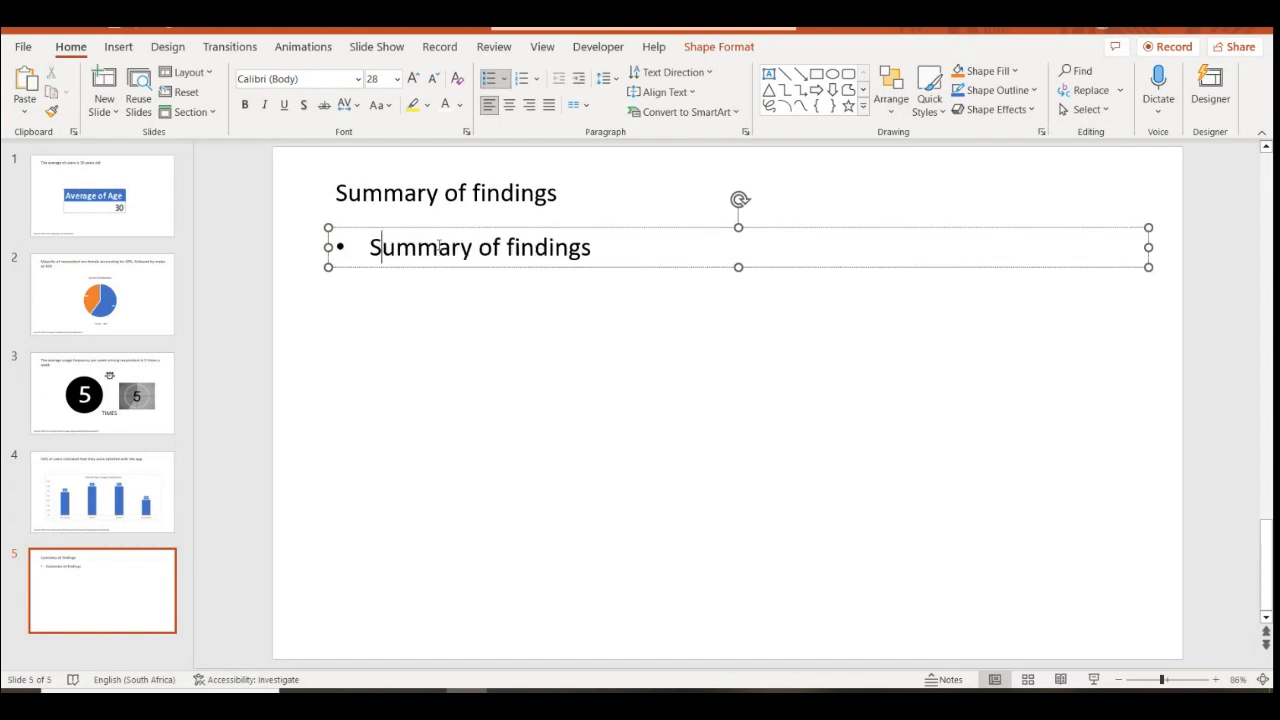
pyautogui.moveTo(371, 247); pyautogui.dragTo(595, 247)
pyautogui.hotkey('ctrl', 'v')
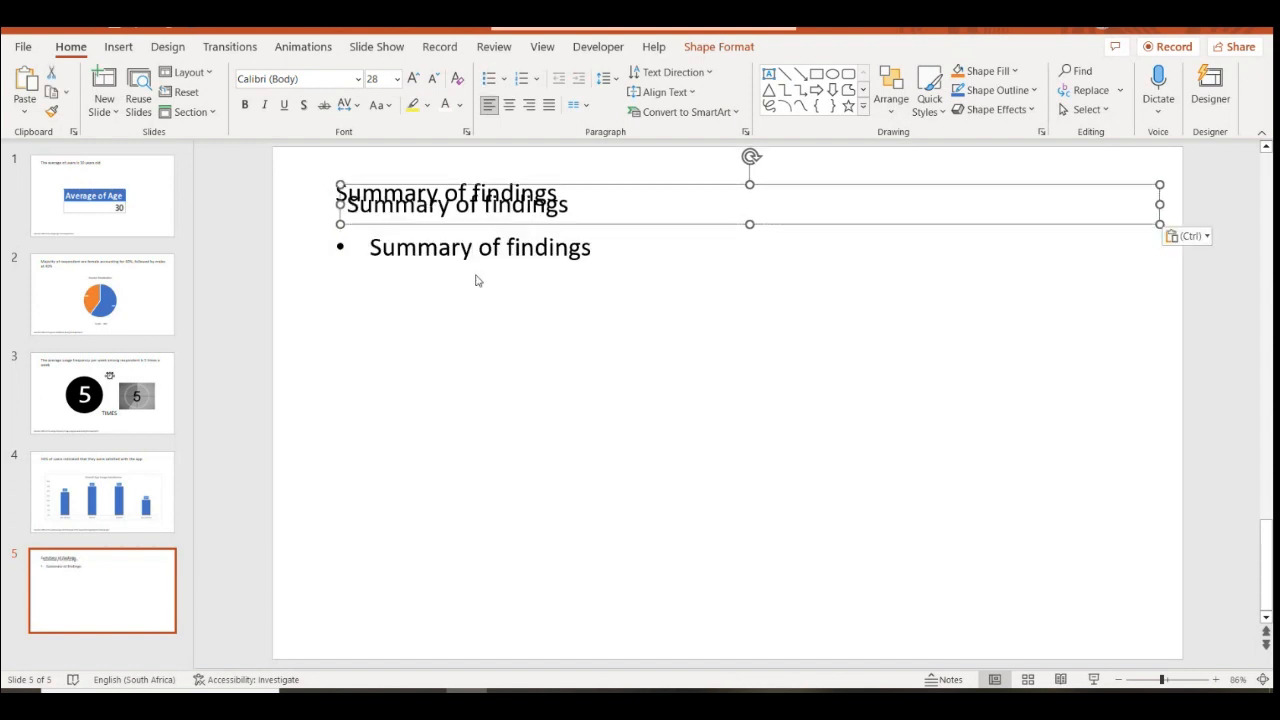
pyautogui.hotkey('ctrl', 'z')
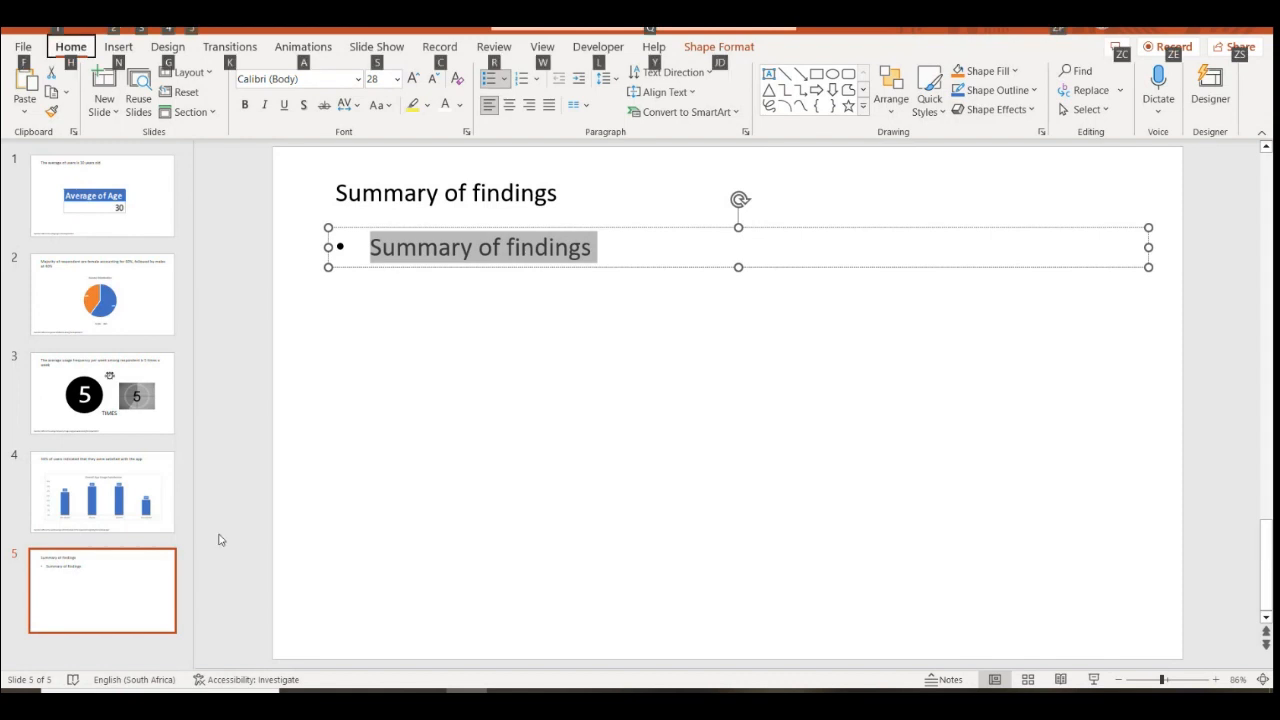
pyautogui.click(174, 464)
# Paste slide 1's headline into the bullet as plain text: 'The average of users is 30 years old'
pyautogui.click(120, 205)
pyautogui.doubleClick(352, 197)
pyautogui.tripleClick(352, 203)
pyautogui.click(344, 194)
pyautogui.moveTo(344, 194); pyautogui.dragTo(697, 190)
pyautogui.hotkey('ctrl', 'c')
pyautogui.click(160, 577)
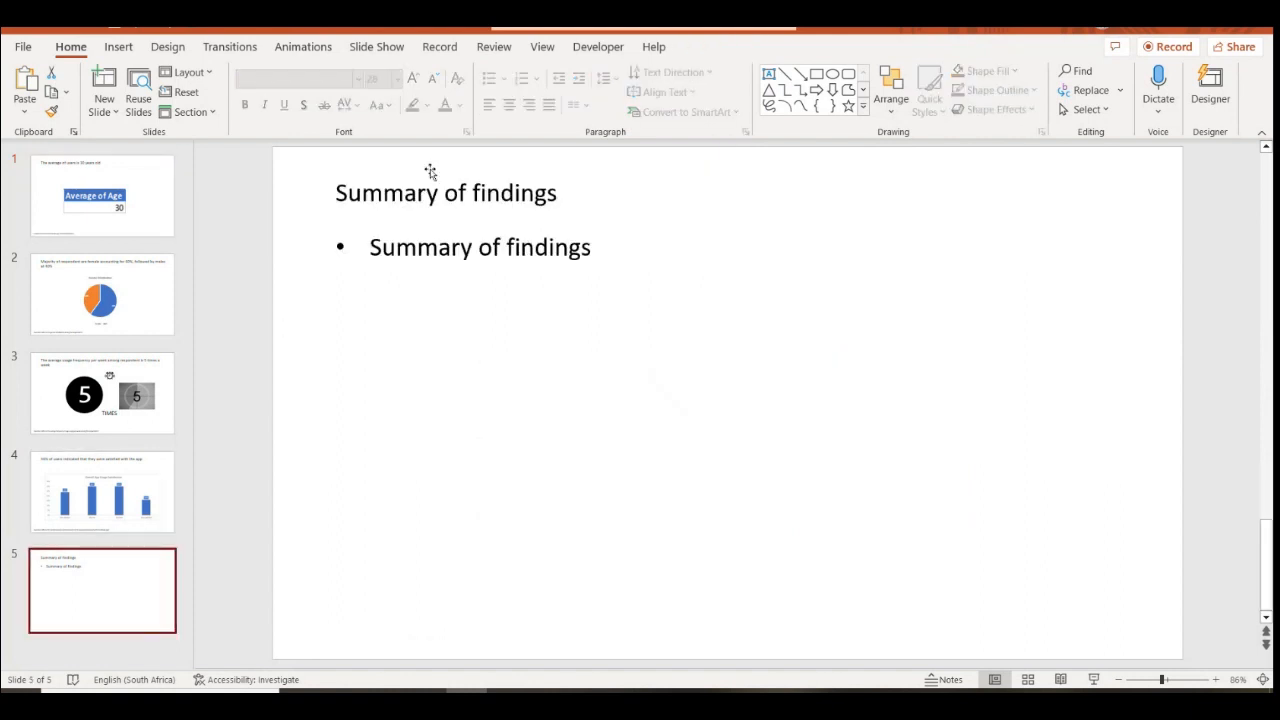
pyautogui.click(369, 250)
pyautogui.moveTo(369, 250); pyautogui.dragTo(593, 248)
pyautogui.rightClick(572, 248)
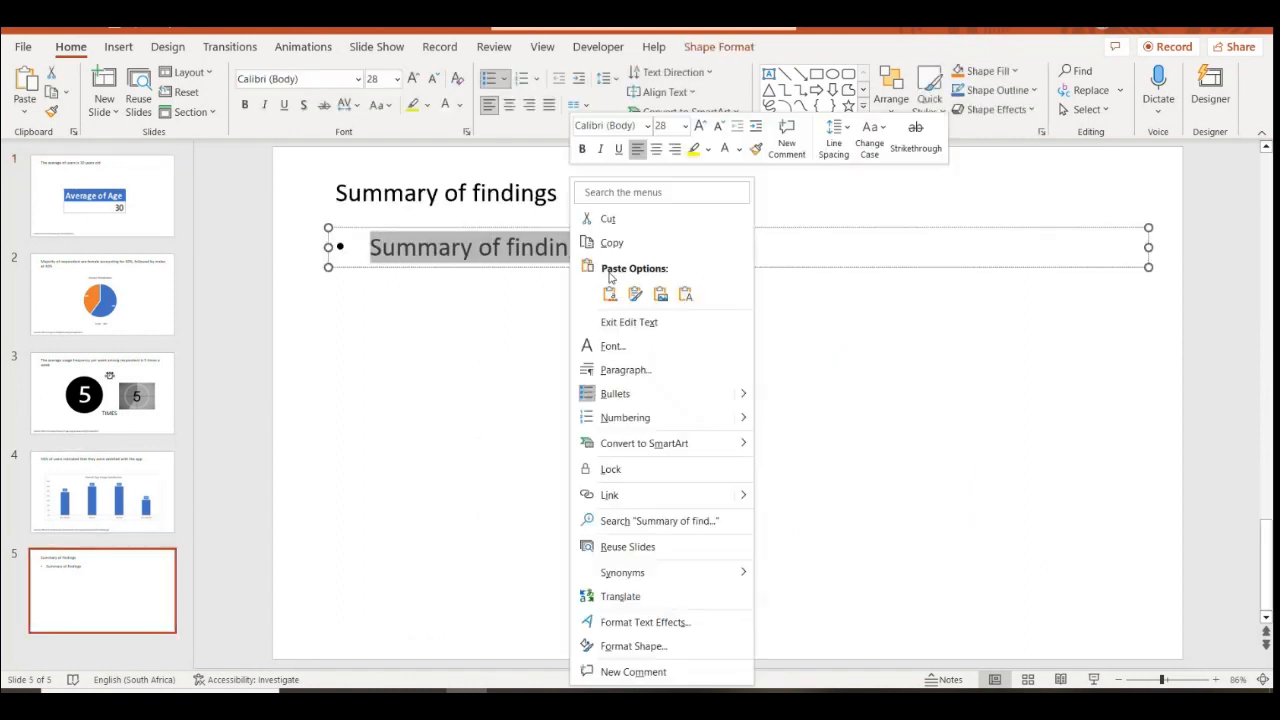
pyautogui.click(684, 295)
# Add a second bullet pasting slide 2's gender headline, which lands as a picture
pyautogui.press('Return')
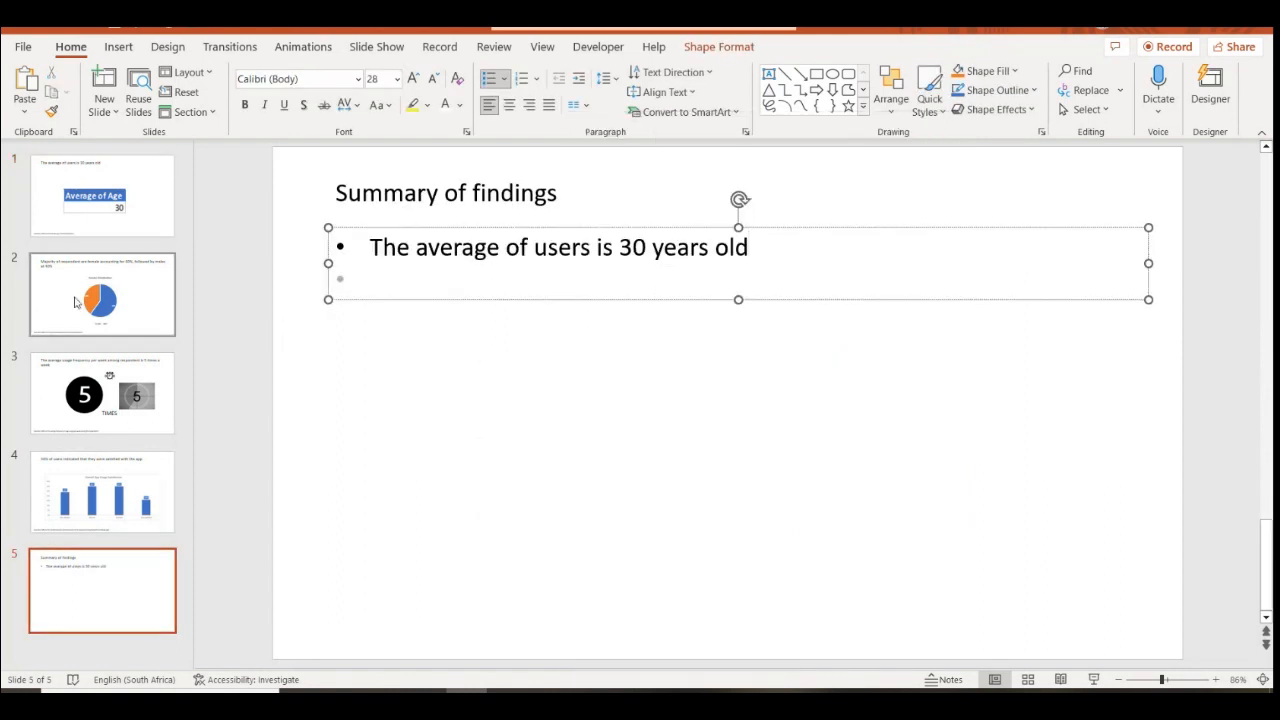
pyautogui.click(111, 291)
pyautogui.moveTo(338, 193); pyautogui.dragTo(408, 220)
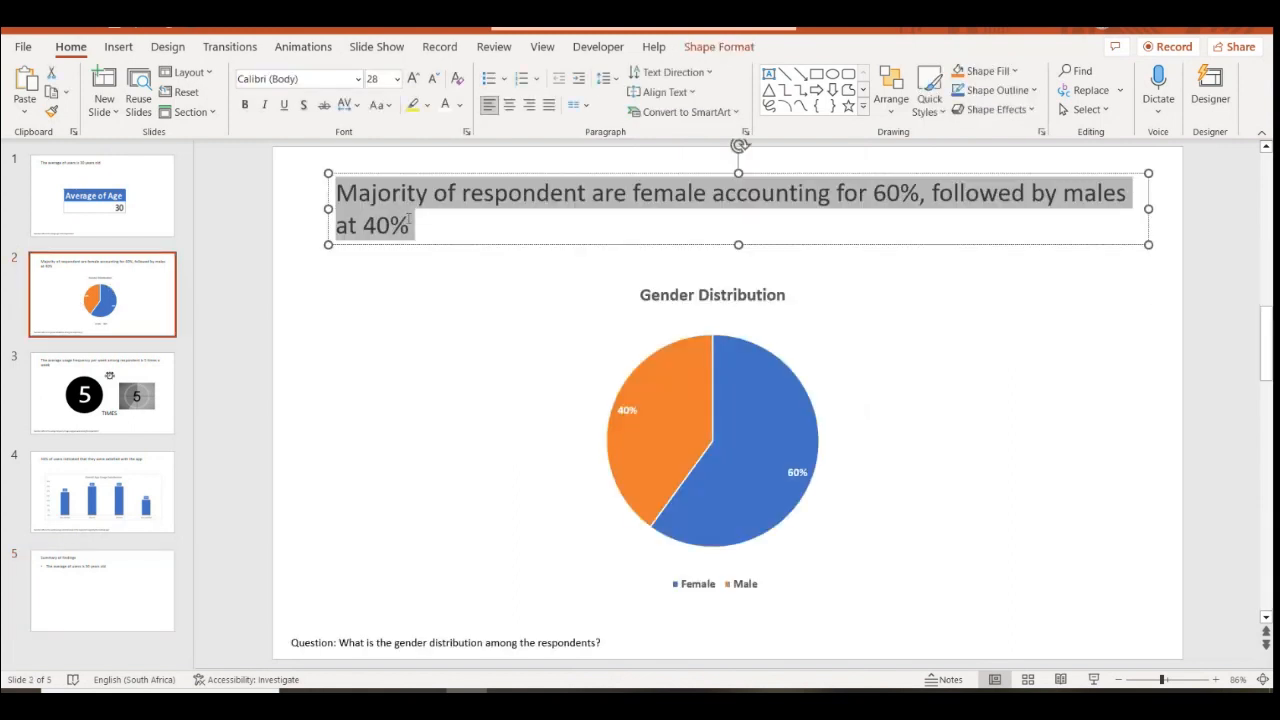
pyautogui.click(131, 583)
pyautogui.click(421, 280)
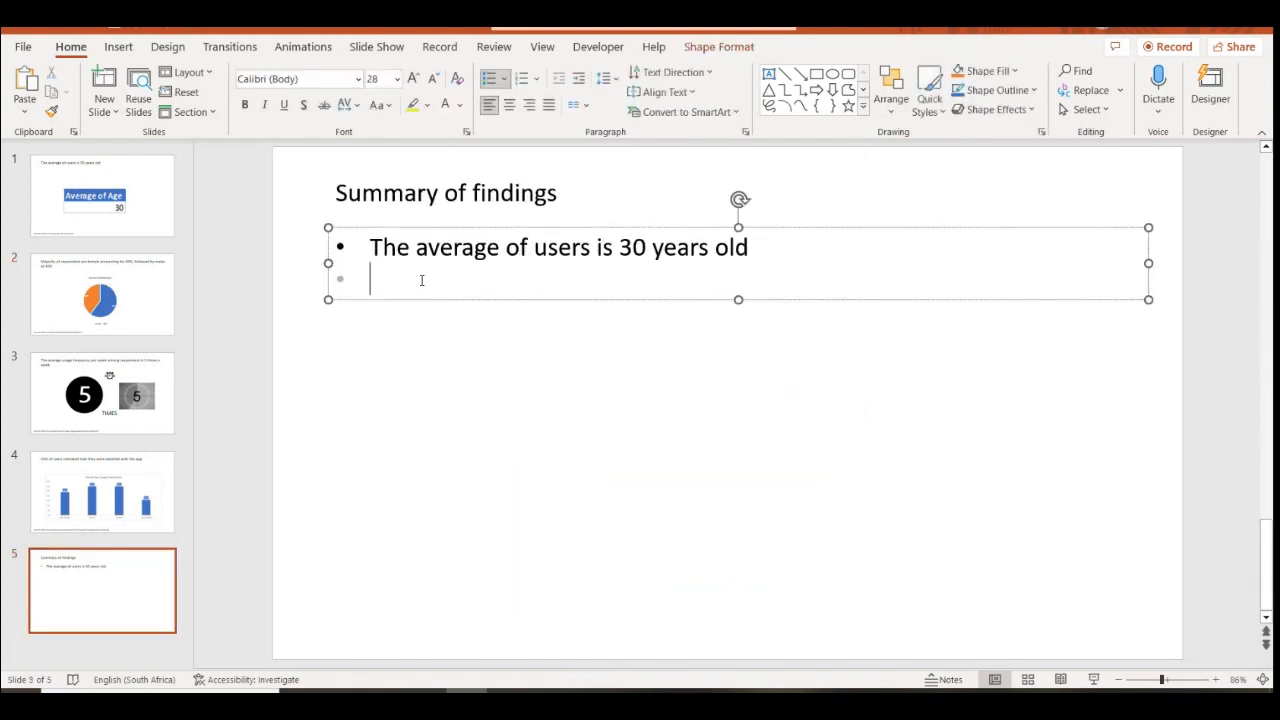
pyautogui.rightClick(376, 278)
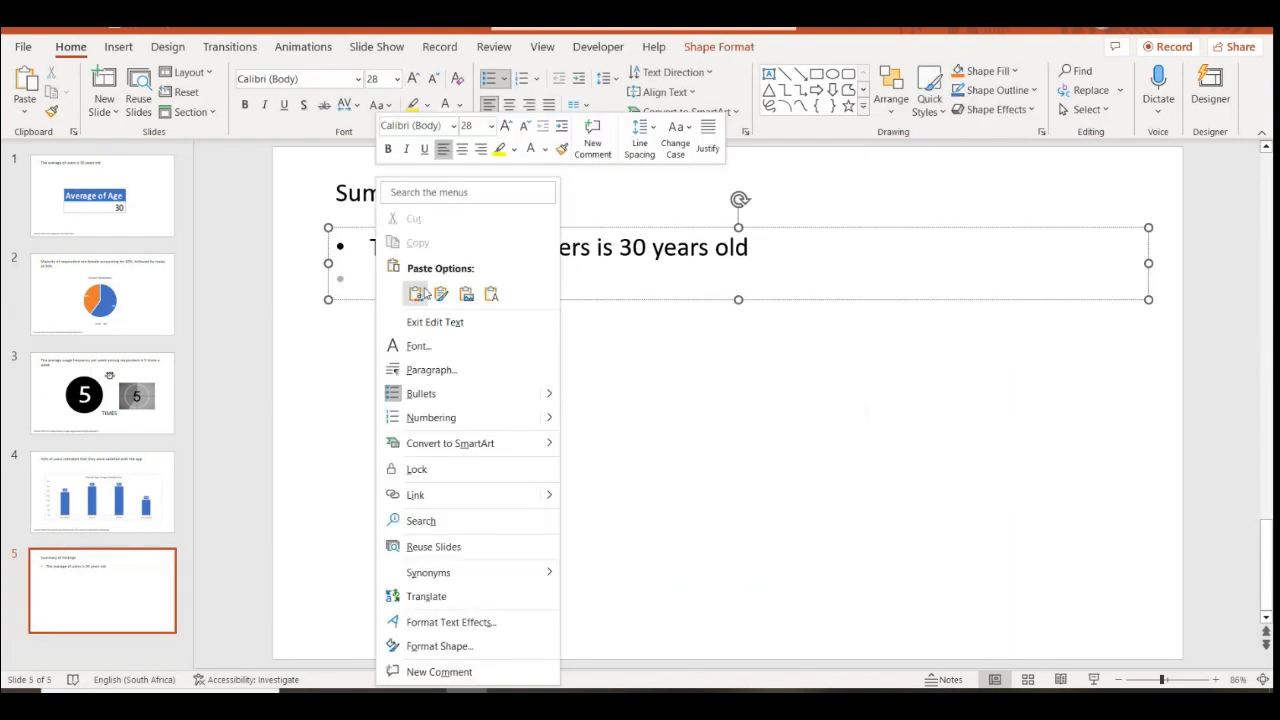
pyautogui.click(470, 296)
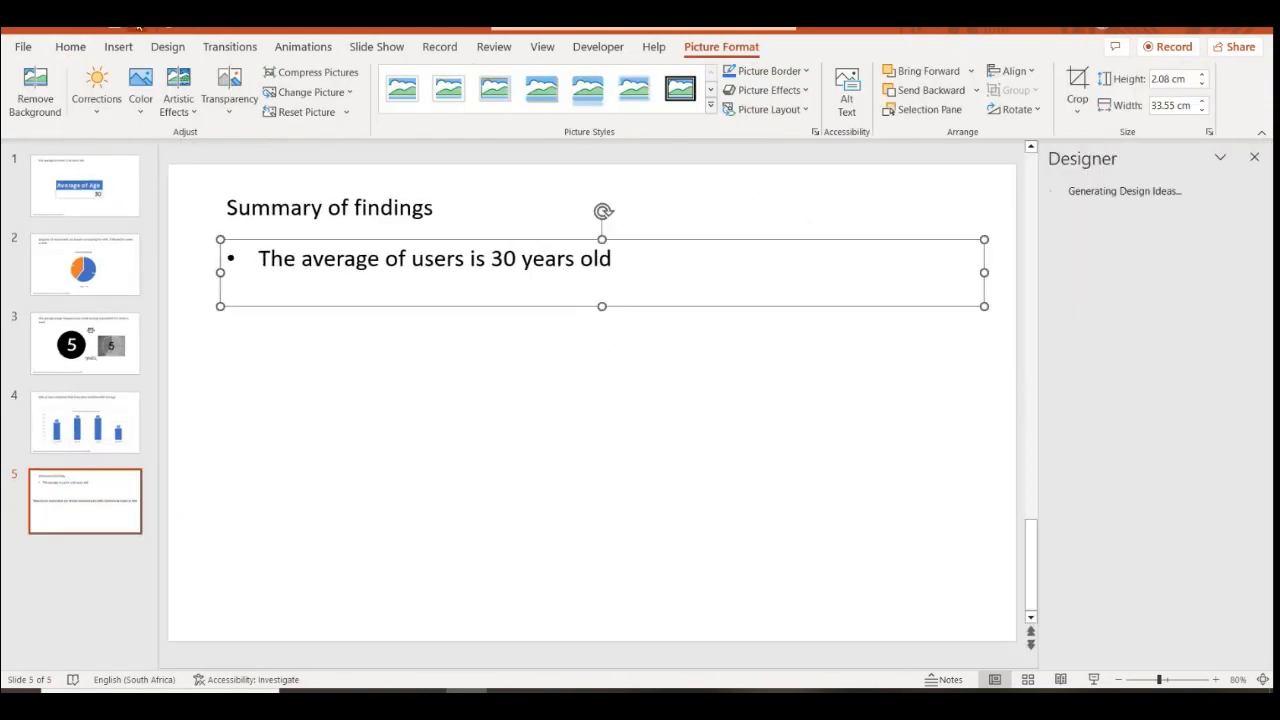
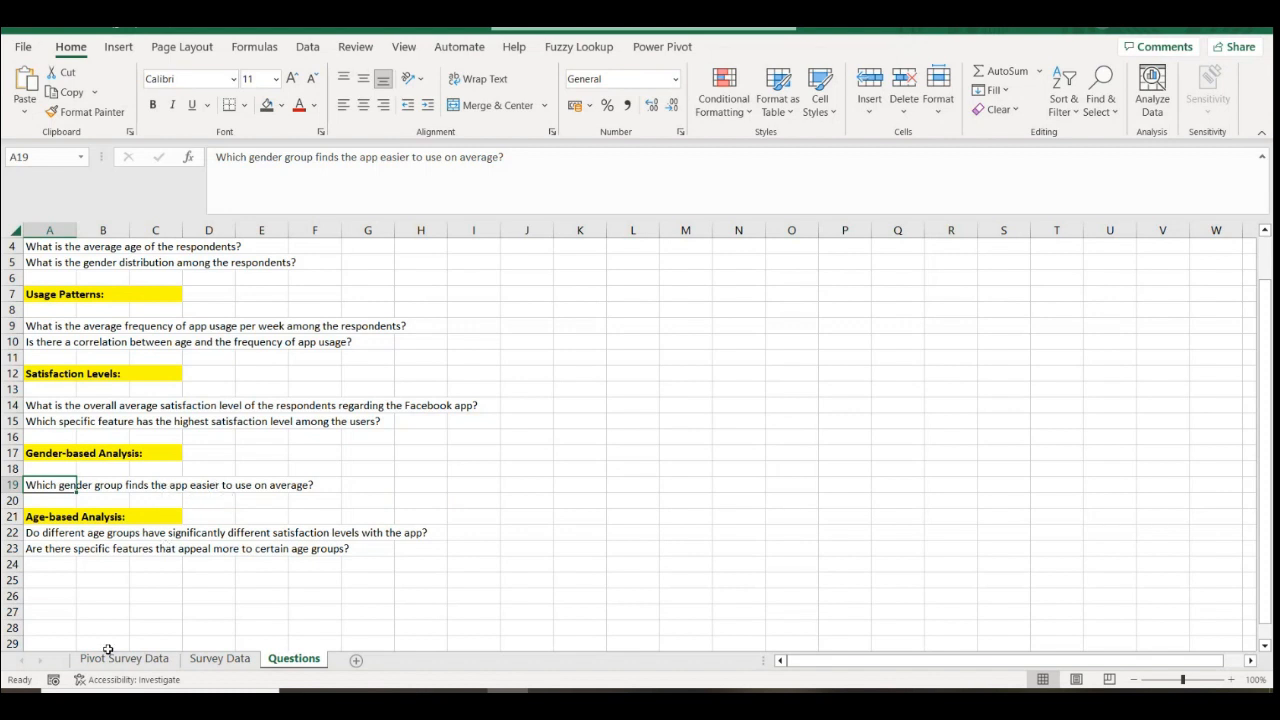
# Copy the satisfaction pivot on Pivot Survey Data and paste it at A53
pyautogui.click(140, 660)
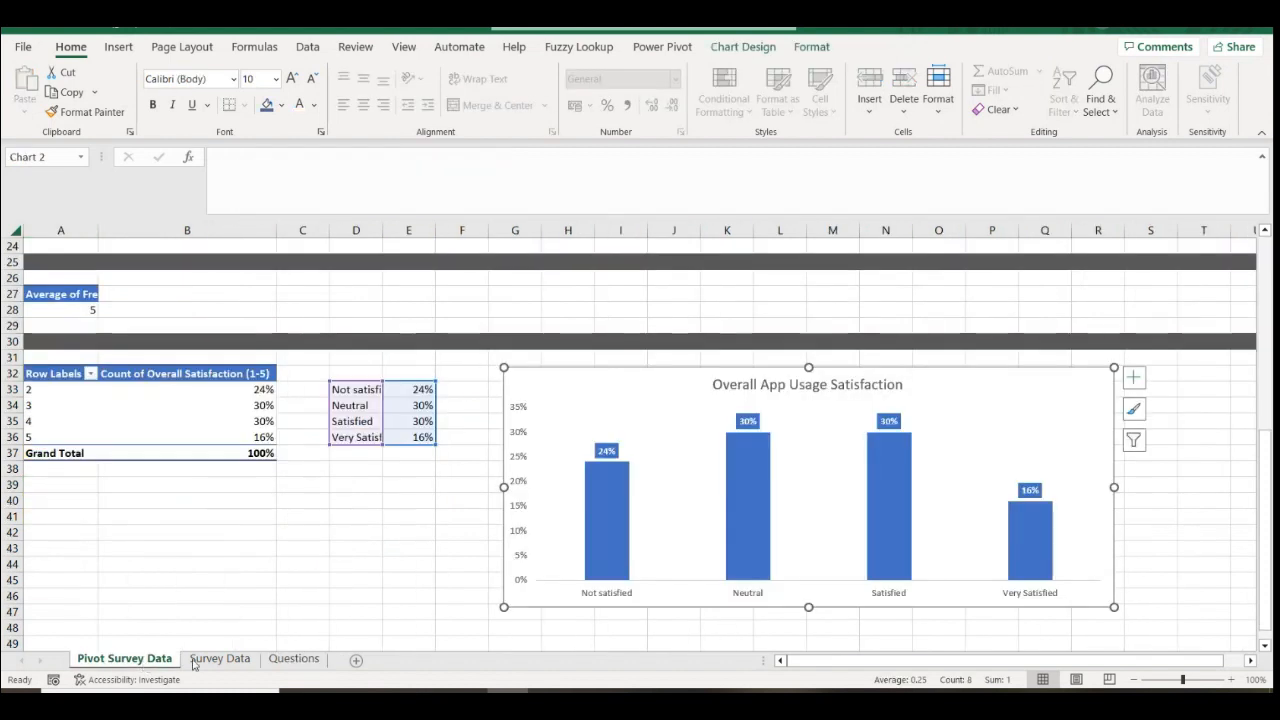
pyautogui.scroll(-1, 199, 525)
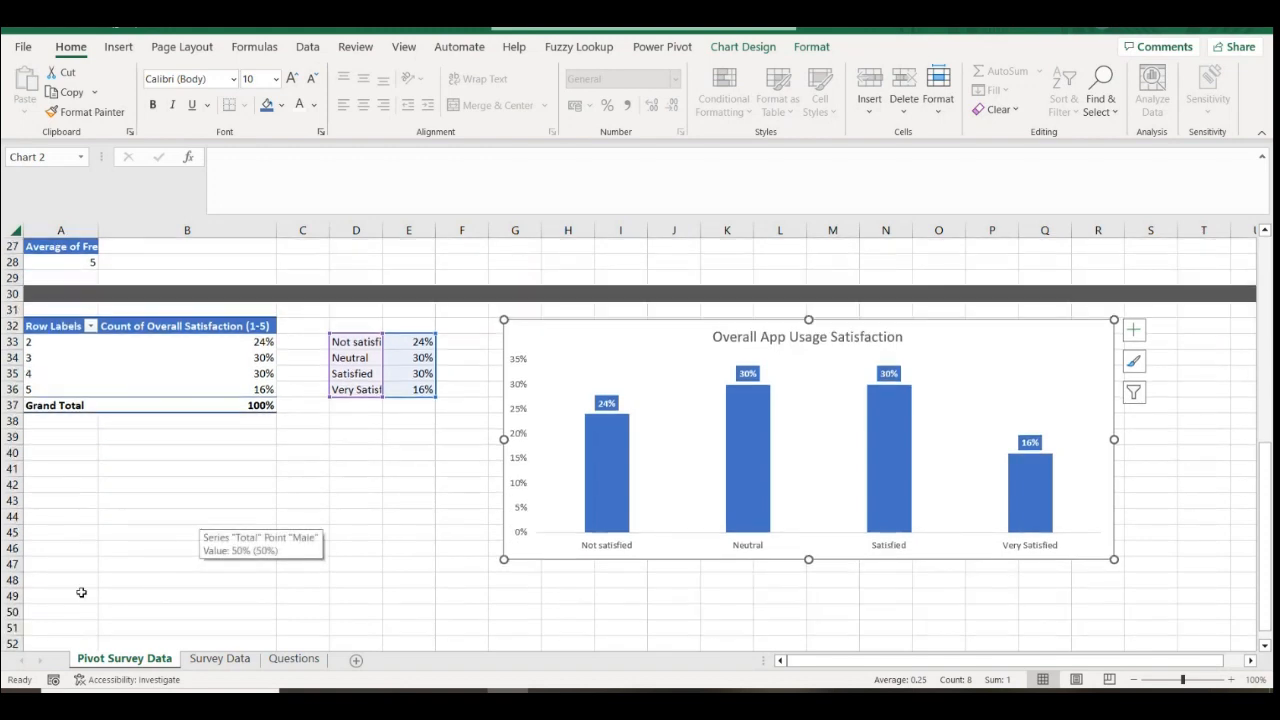
pyautogui.click(20, 609)
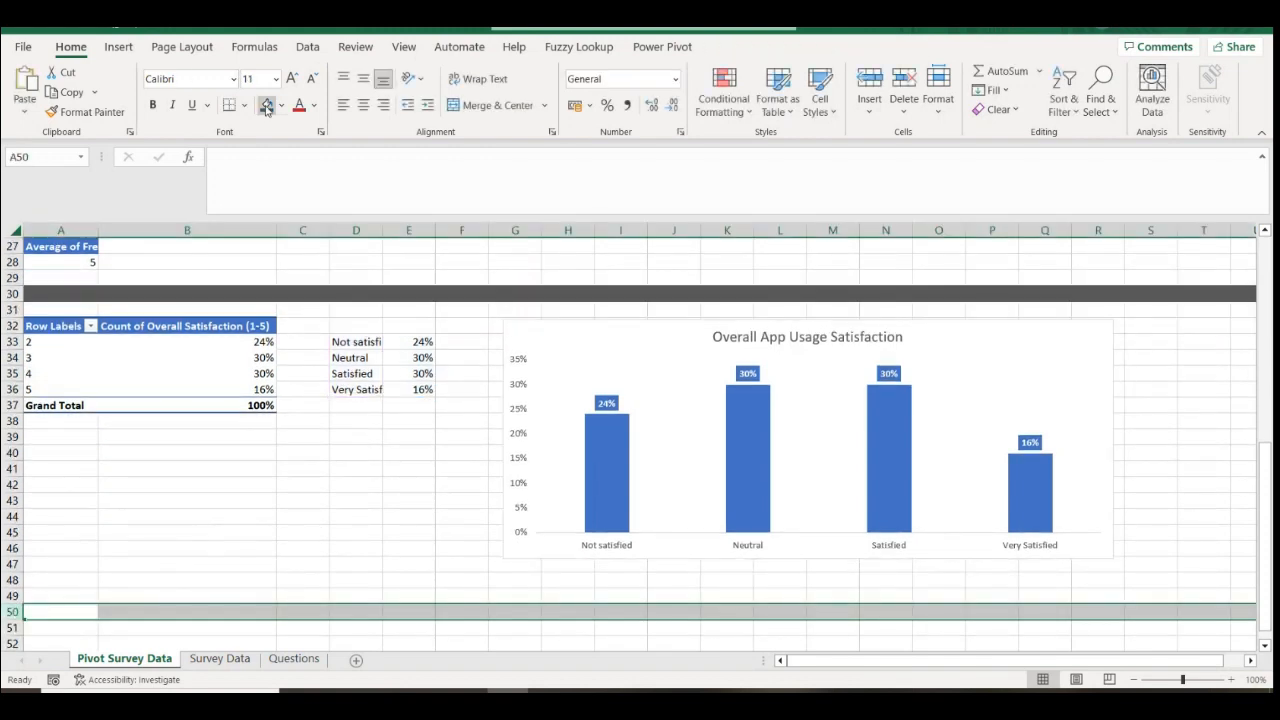
pyautogui.click(80, 330)
pyautogui.moveTo(81, 334); pyautogui.dragTo(237, 399)
pyautogui.hotkey('ctrl', 'c')
pyautogui.scroll(-4, 245, 430)
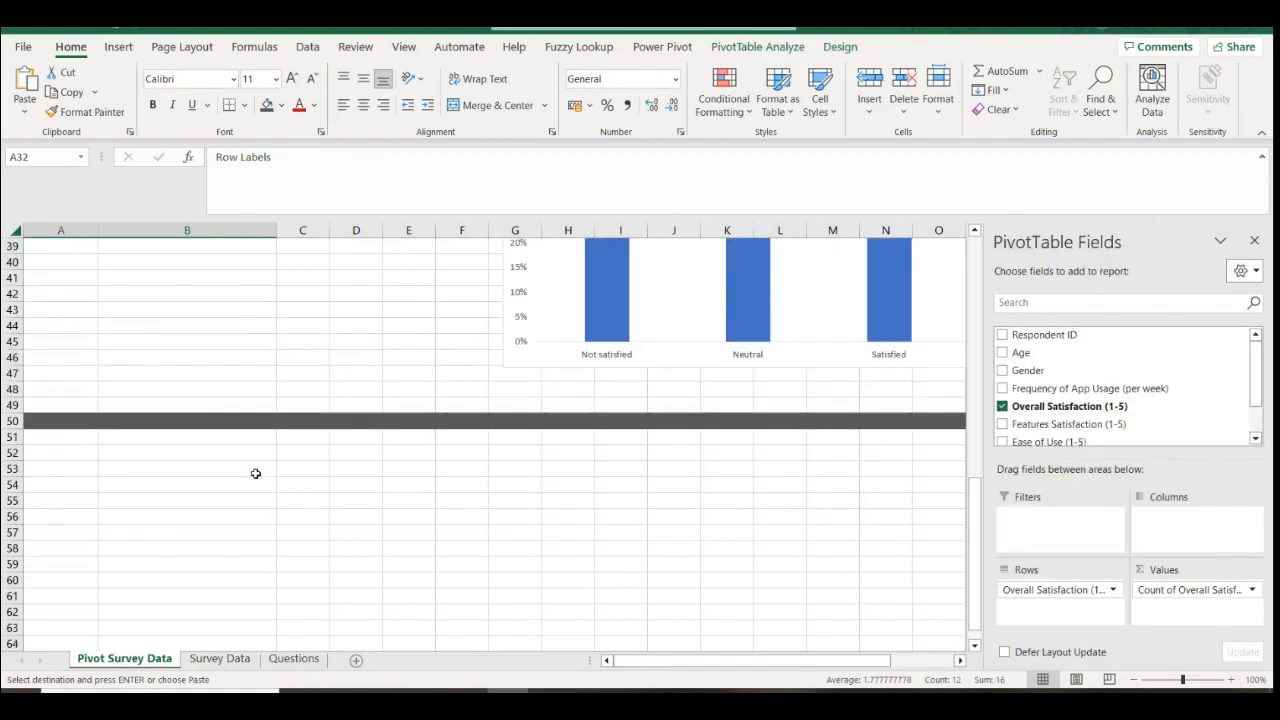
pyautogui.click(88, 469)
pyautogui.hotkey('ctrl', 'v')
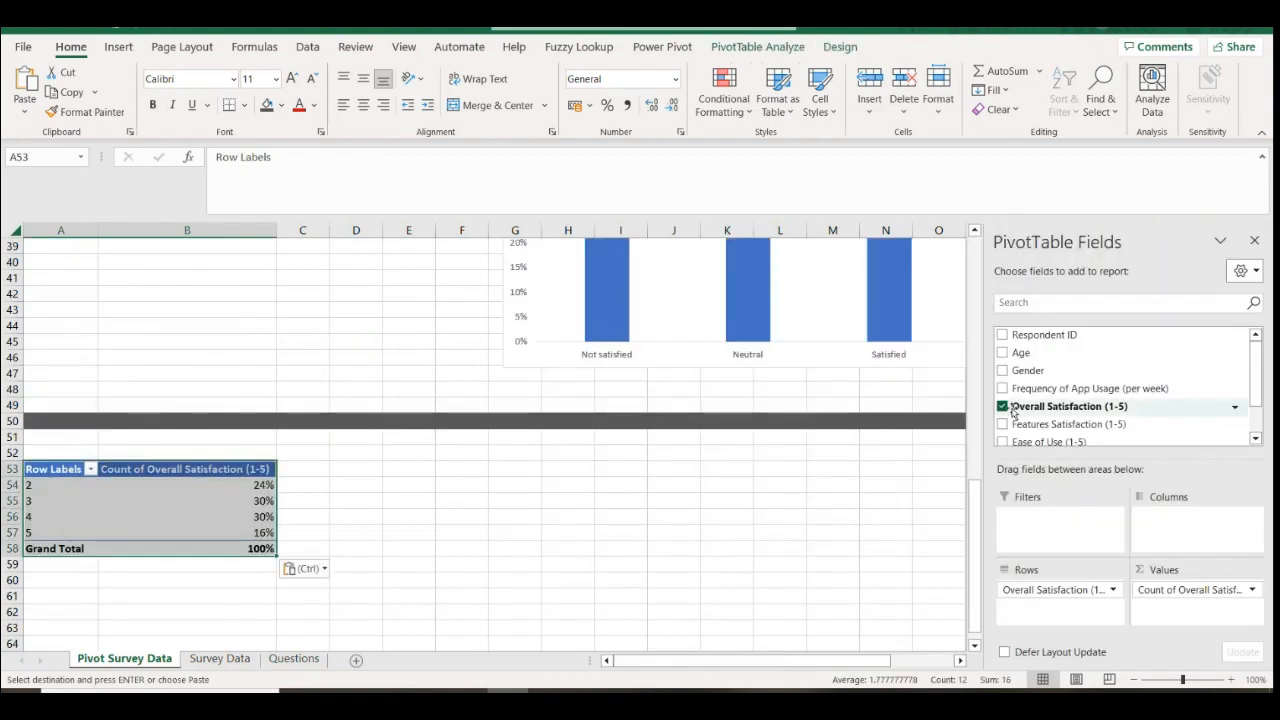
# Rework the copy: drop Overall Satisfaction, Ease of Use (1-5) as rows, Gender as columns
pyautogui.click(1003, 406)
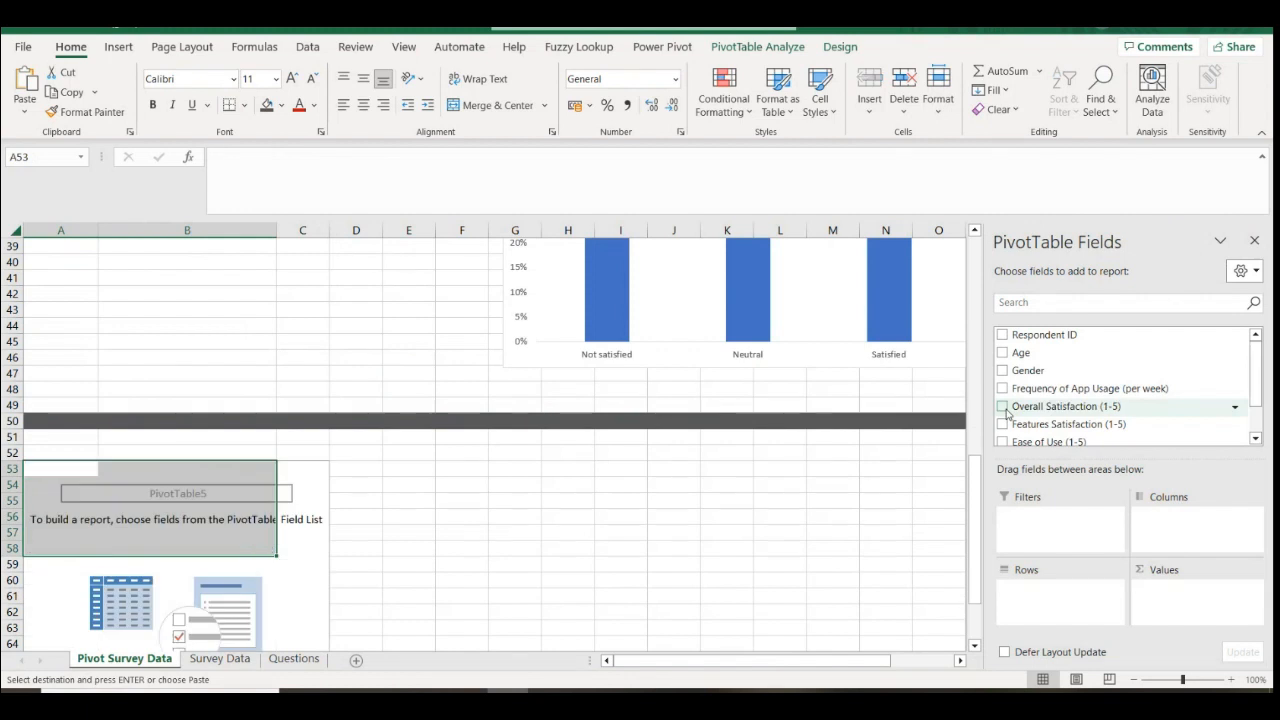
pyautogui.moveTo(1028, 370); pyautogui.dragTo(1045, 605)
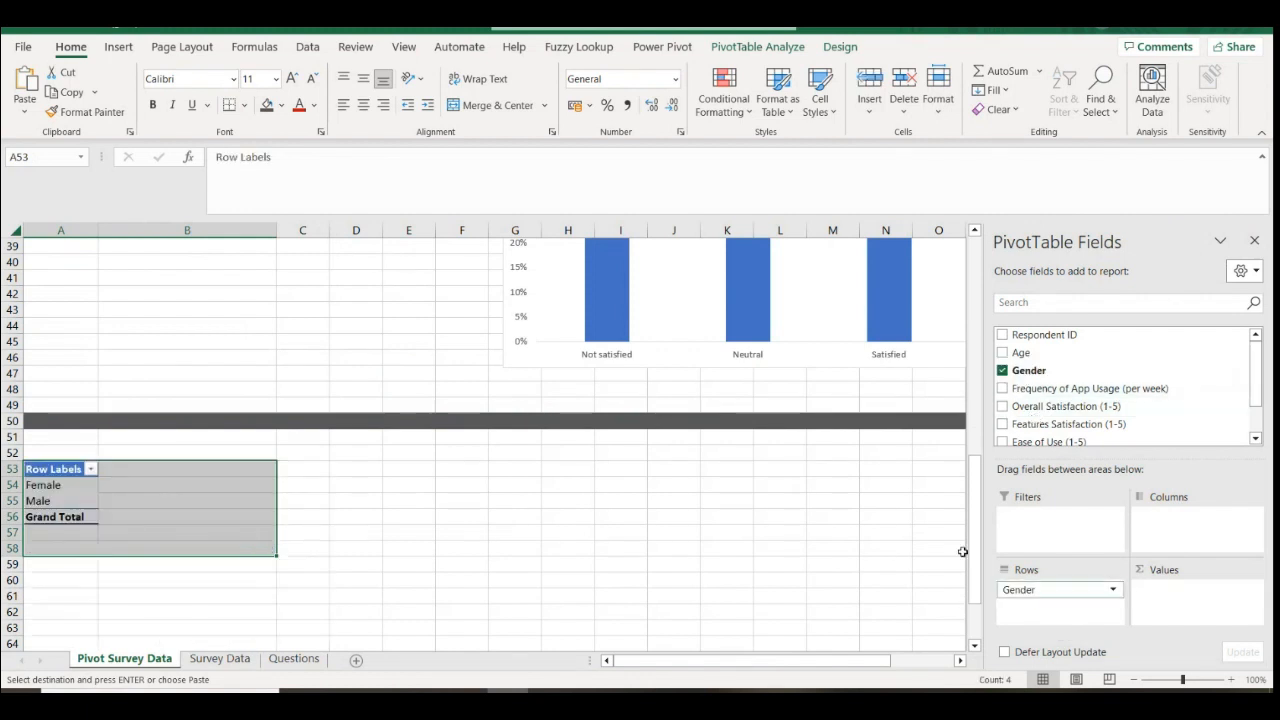
pyautogui.moveTo(1037, 437); pyautogui.dragTo(1207, 618)
pyautogui.moveTo(1048, 441); pyautogui.dragTo(1045, 610)
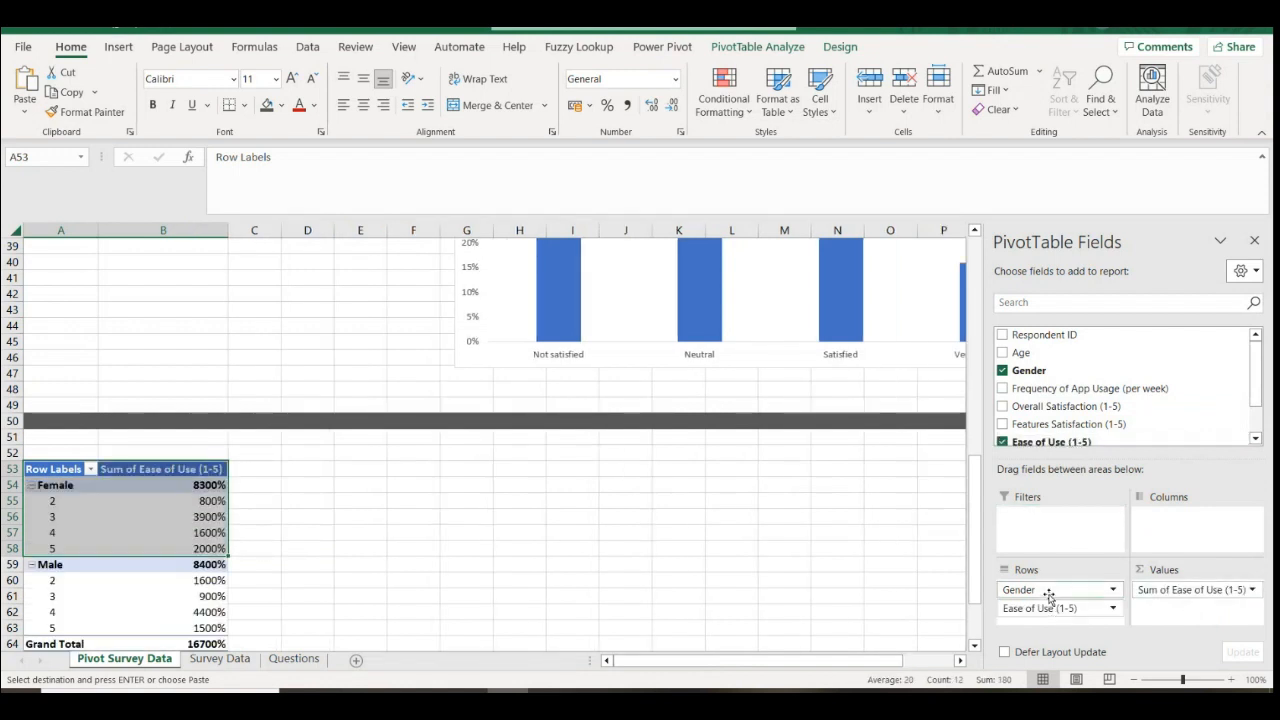
pyautogui.moveTo(1243, 591); pyautogui.dragTo(1123, 411)
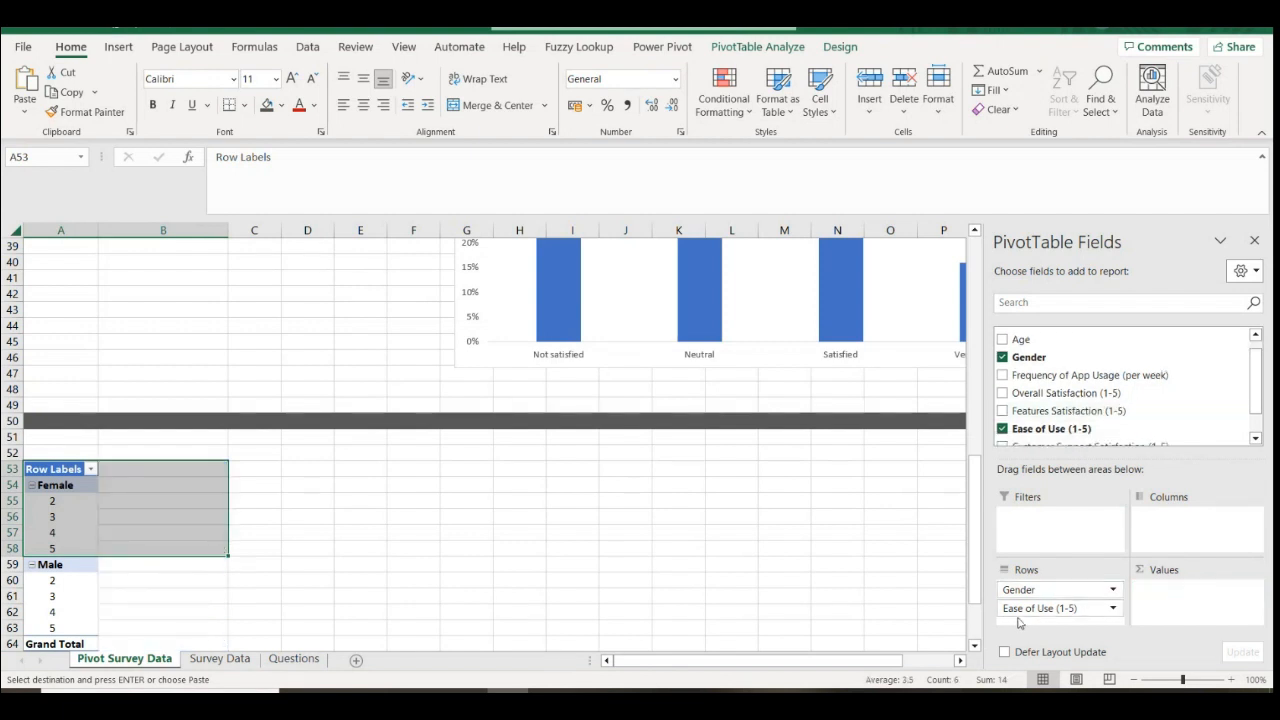
pyautogui.scroll(-1, 262, 545)
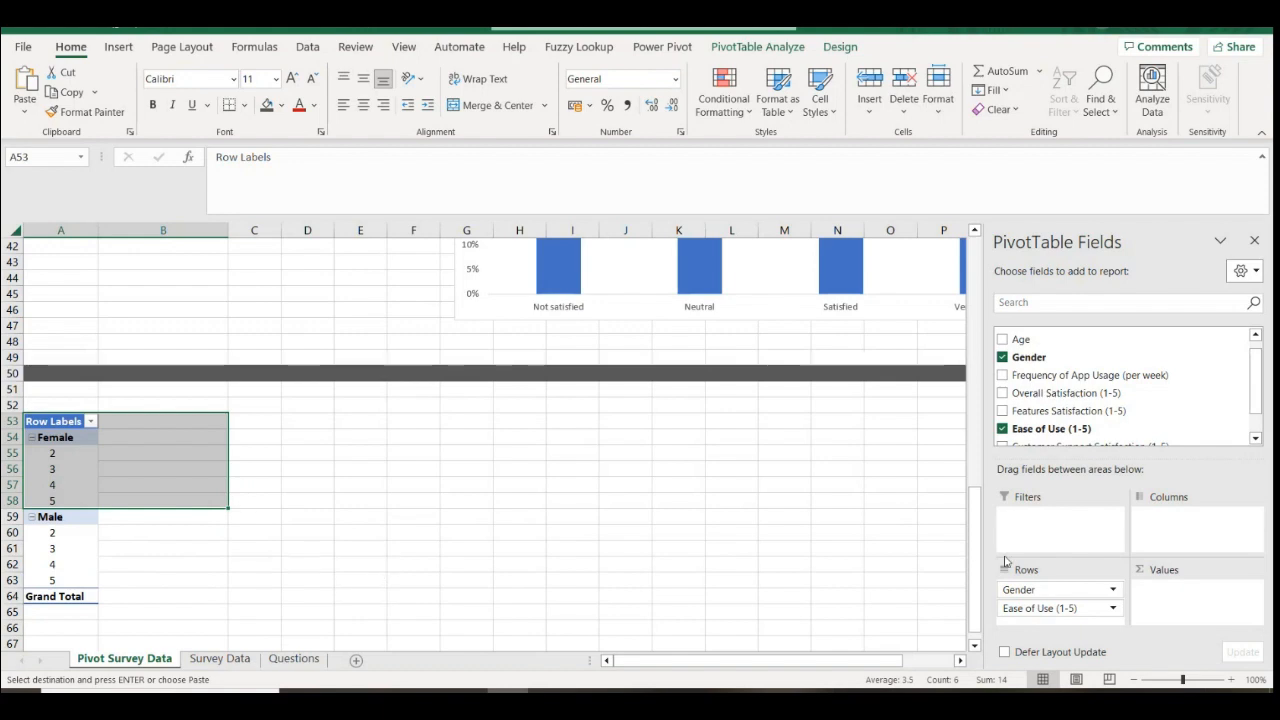
pyautogui.moveTo(1028, 595); pyautogui.dragTo(1180, 517)
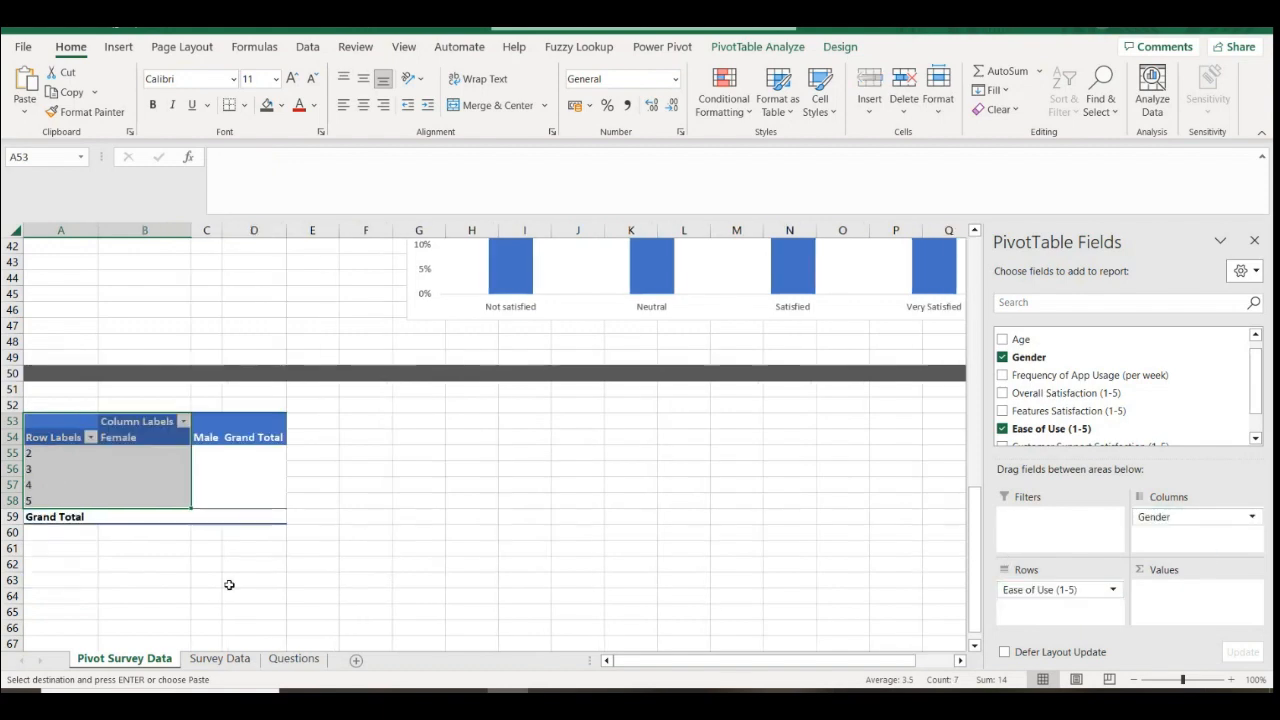
# Remove the Grand Total column from the copied pivot
pyautogui.click(156, 468)
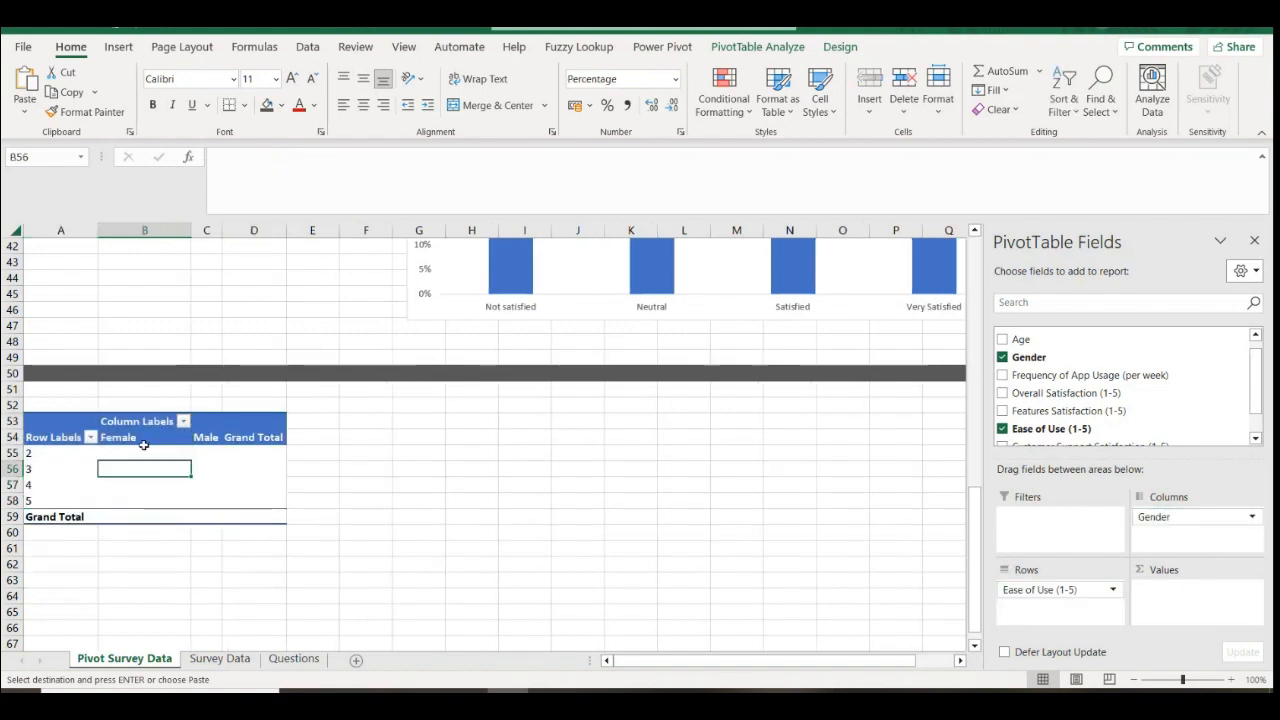
pyautogui.rightClick(276, 437)
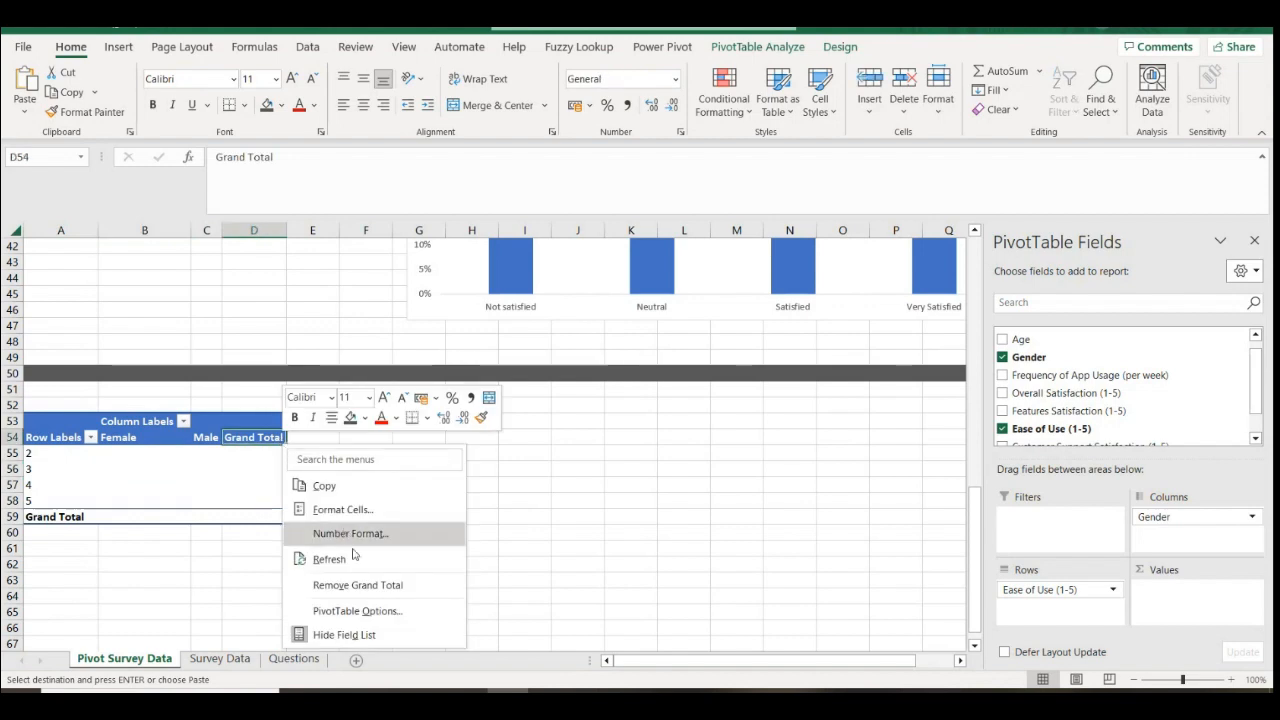
pyautogui.click(358, 585)
# Add Ease of Use (1-5) to the pivot values, summarised by Count
pyautogui.click(137, 487)
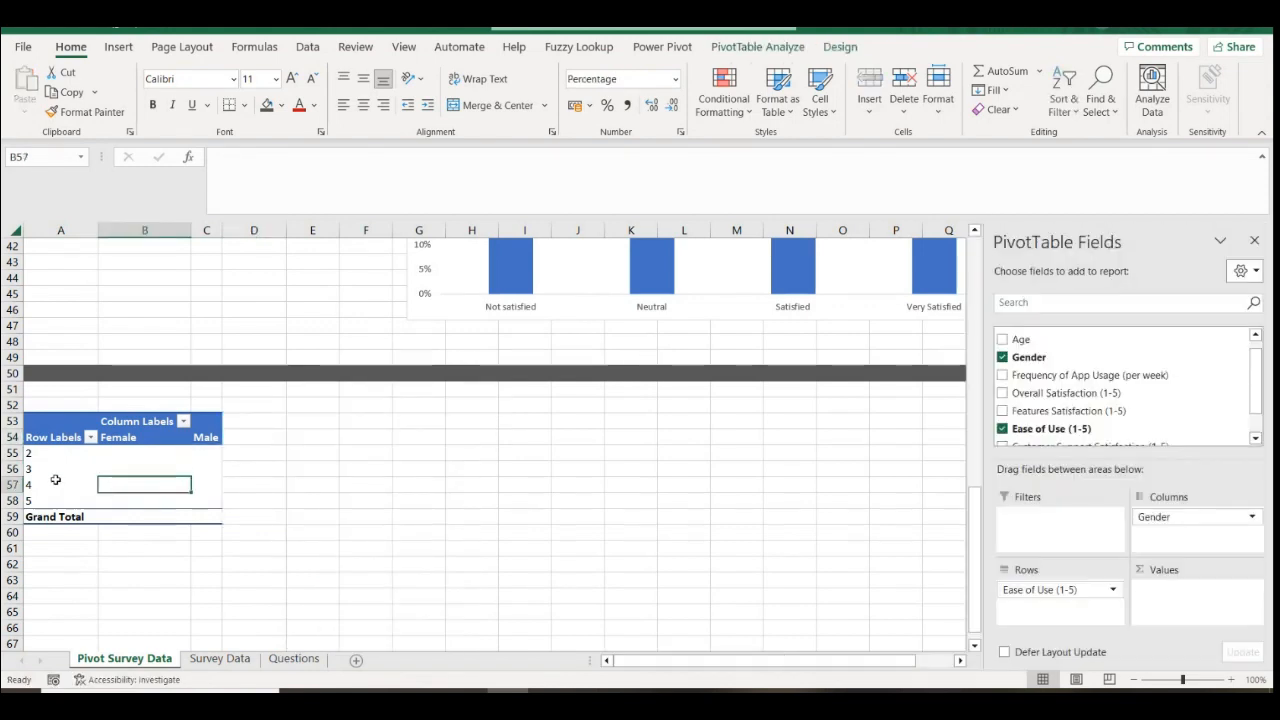
pyautogui.click(55, 482)
pyautogui.moveTo(1056, 428); pyautogui.dragTo(1188, 596)
pyautogui.click(1196, 589)
pyautogui.click(1175, 572)
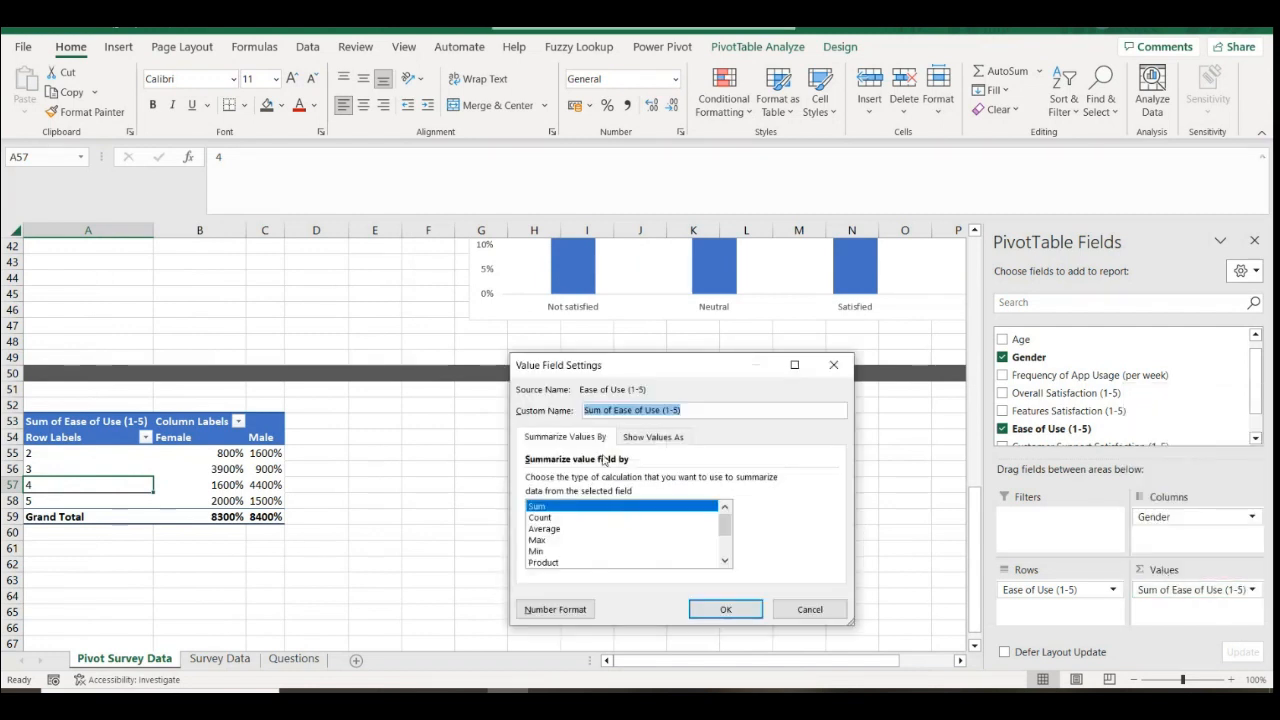
pyautogui.click(550, 518)
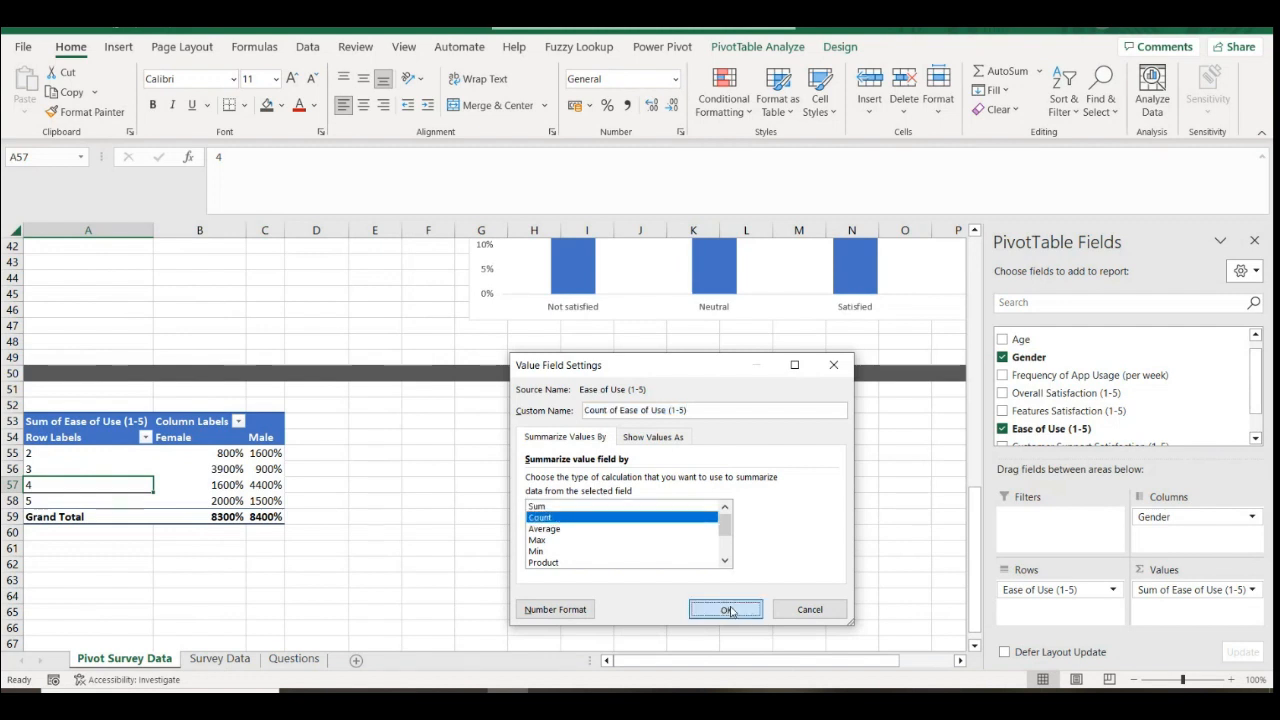
pyautogui.click(727, 610)
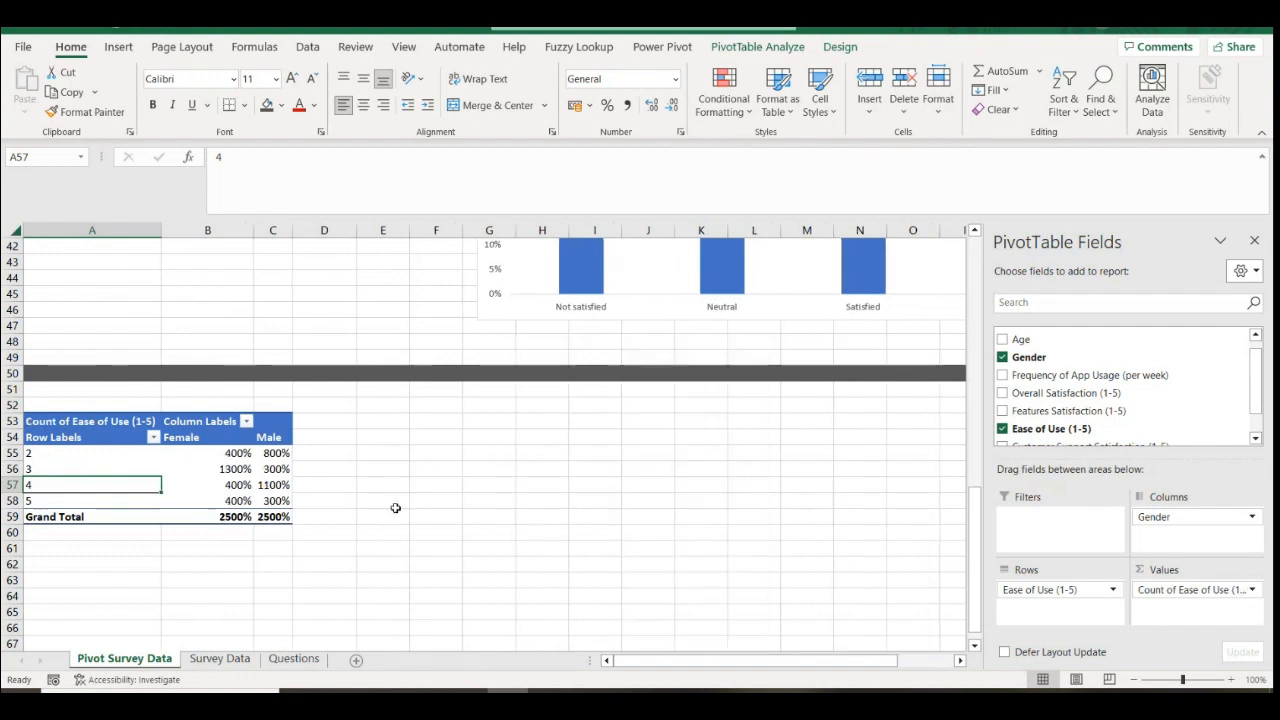
# Check the Show Values As options, then remove the count field from the values
pyautogui.click(1230, 592)
pyautogui.click(1205, 574)
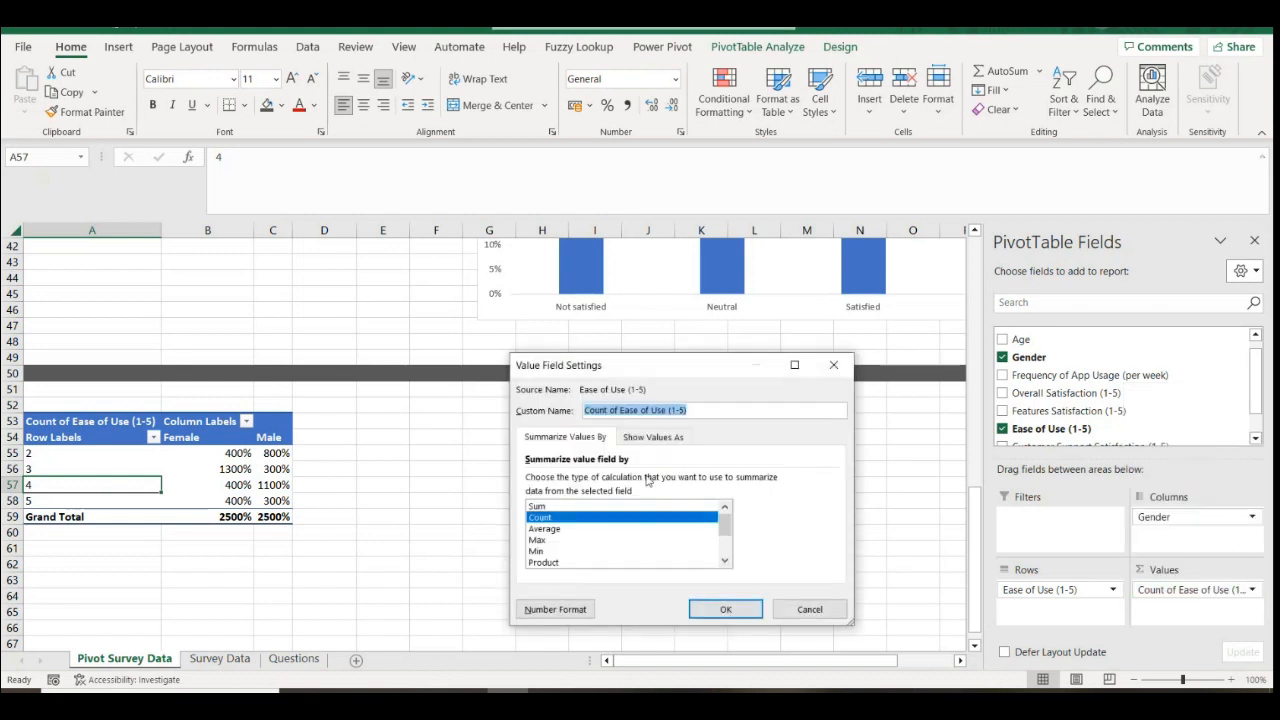
pyautogui.click(653, 440)
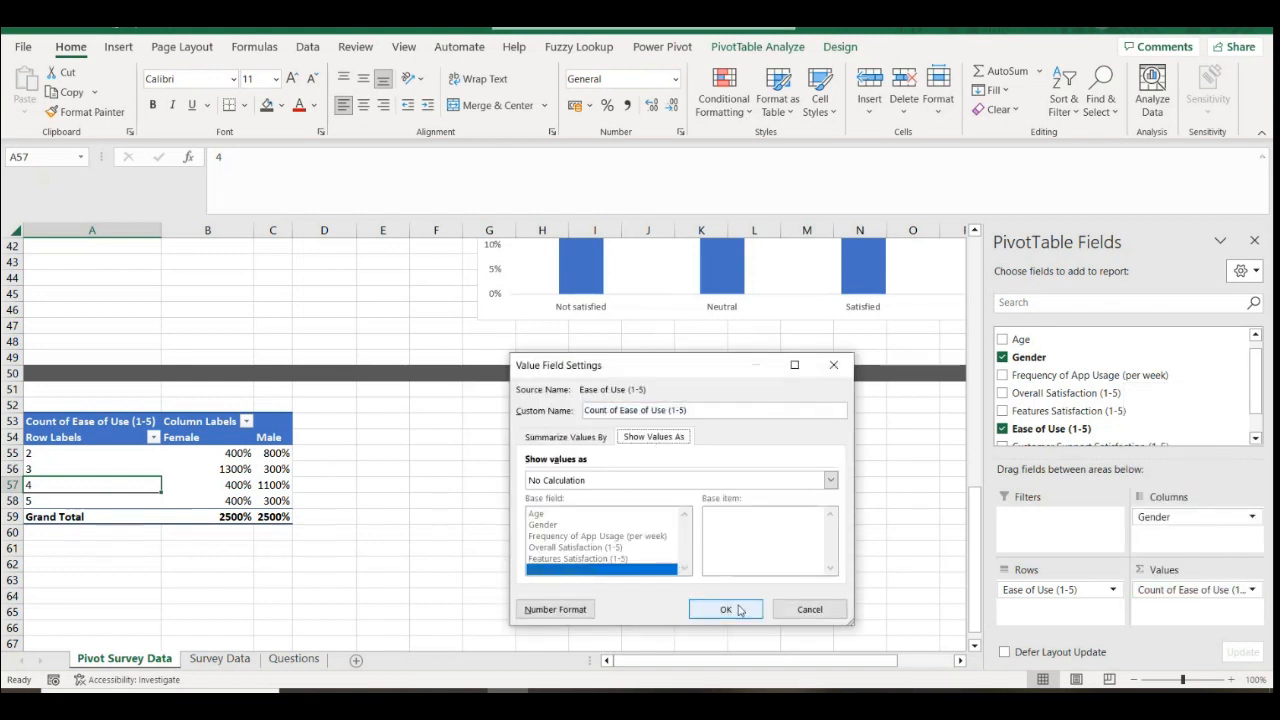
pyautogui.click(806, 609)
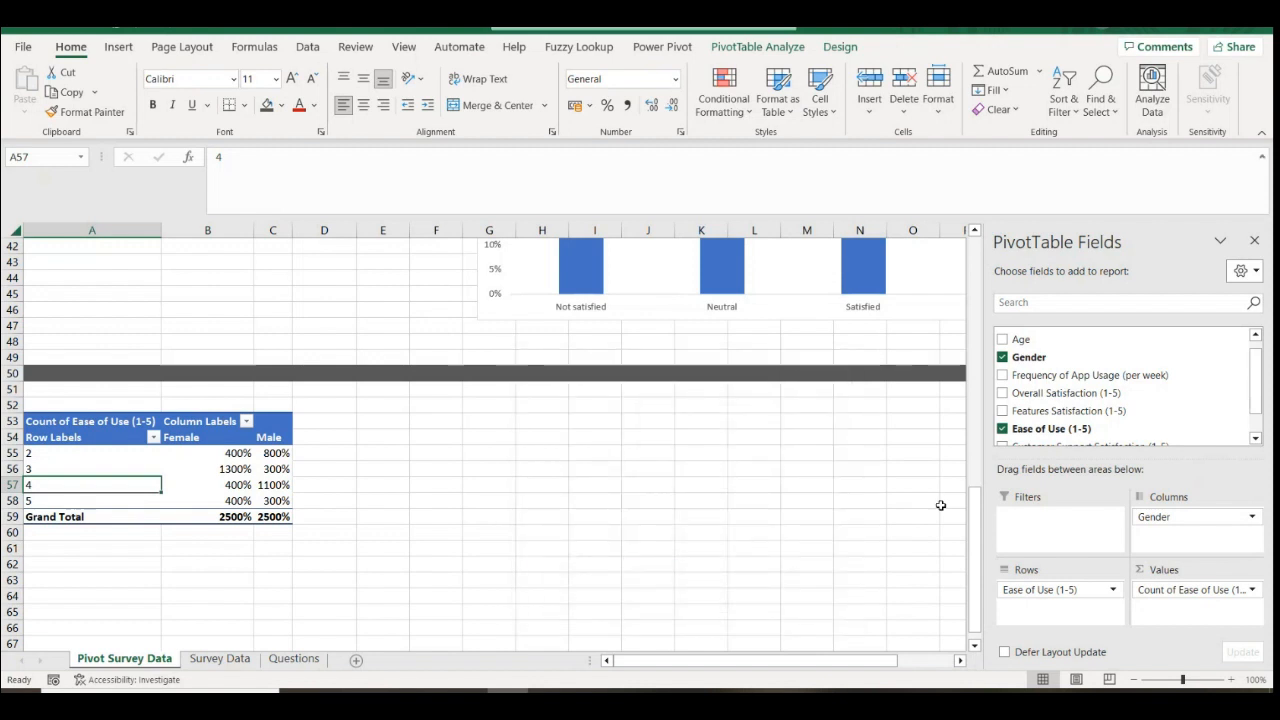
pyautogui.click(1252, 591)
pyautogui.click(1156, 569)
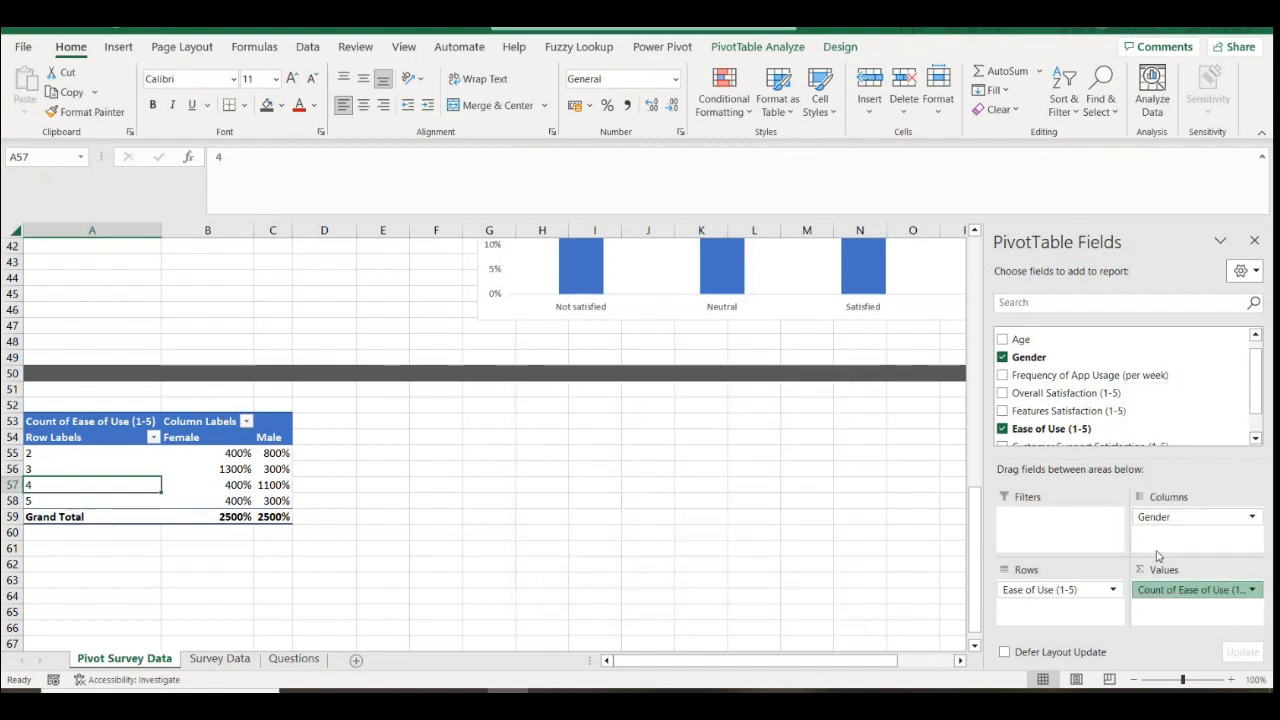
pyautogui.click(1113, 589)
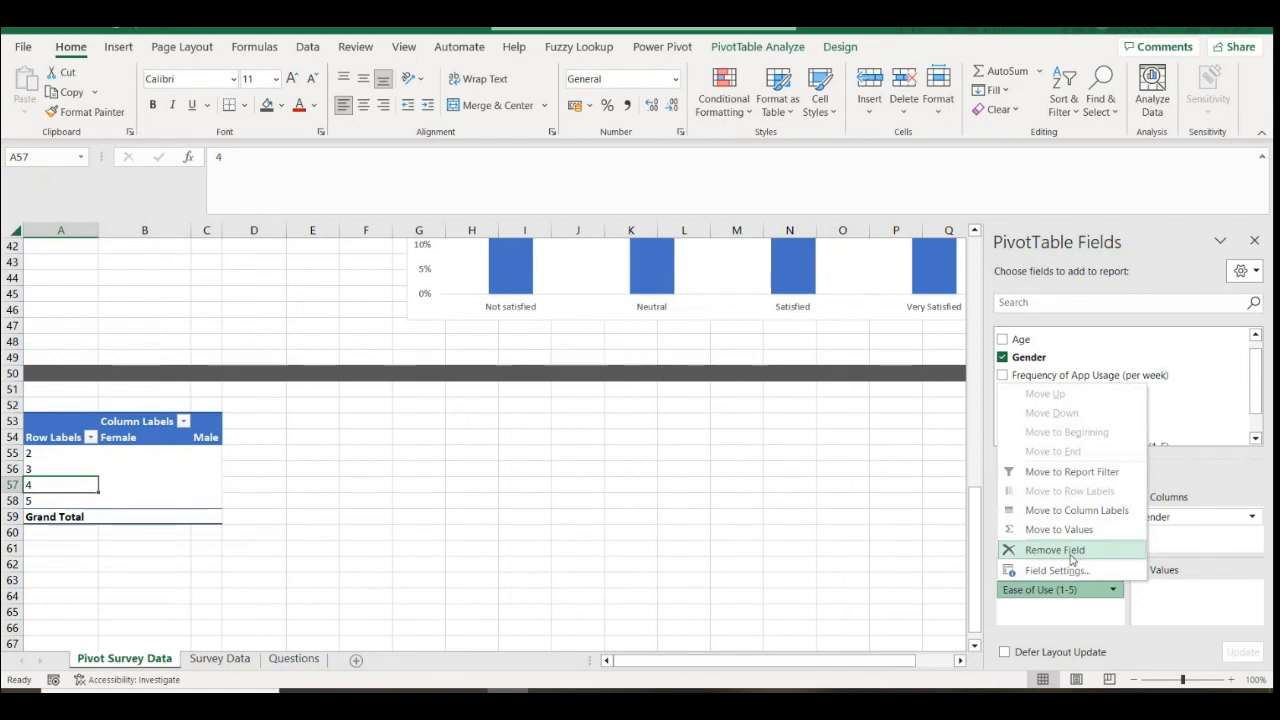
pyautogui.click(1222, 516)
# Clear Gender and Ease of Use (1-5) from the pivot's column and row areas
pyautogui.click(1178, 477)
pyautogui.moveTo(1064, 430); pyautogui.dragTo(1190, 606)
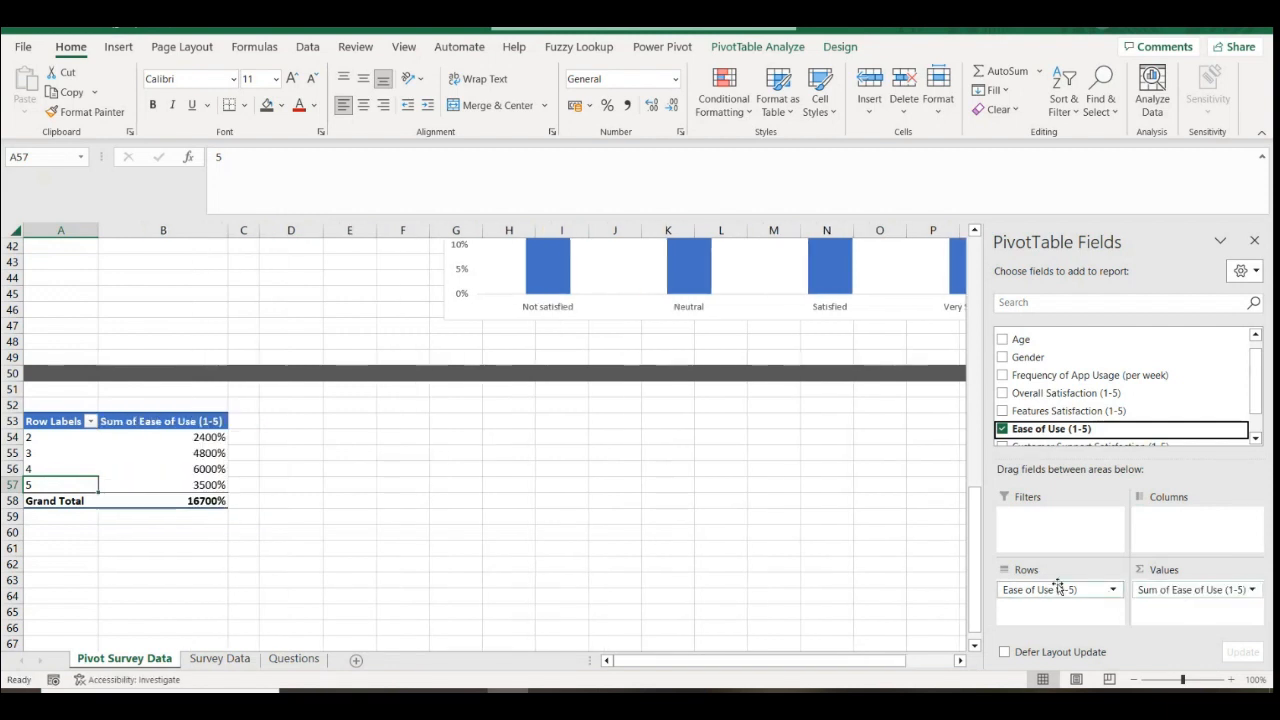
pyautogui.click(1114, 590)
pyautogui.click(1060, 547)
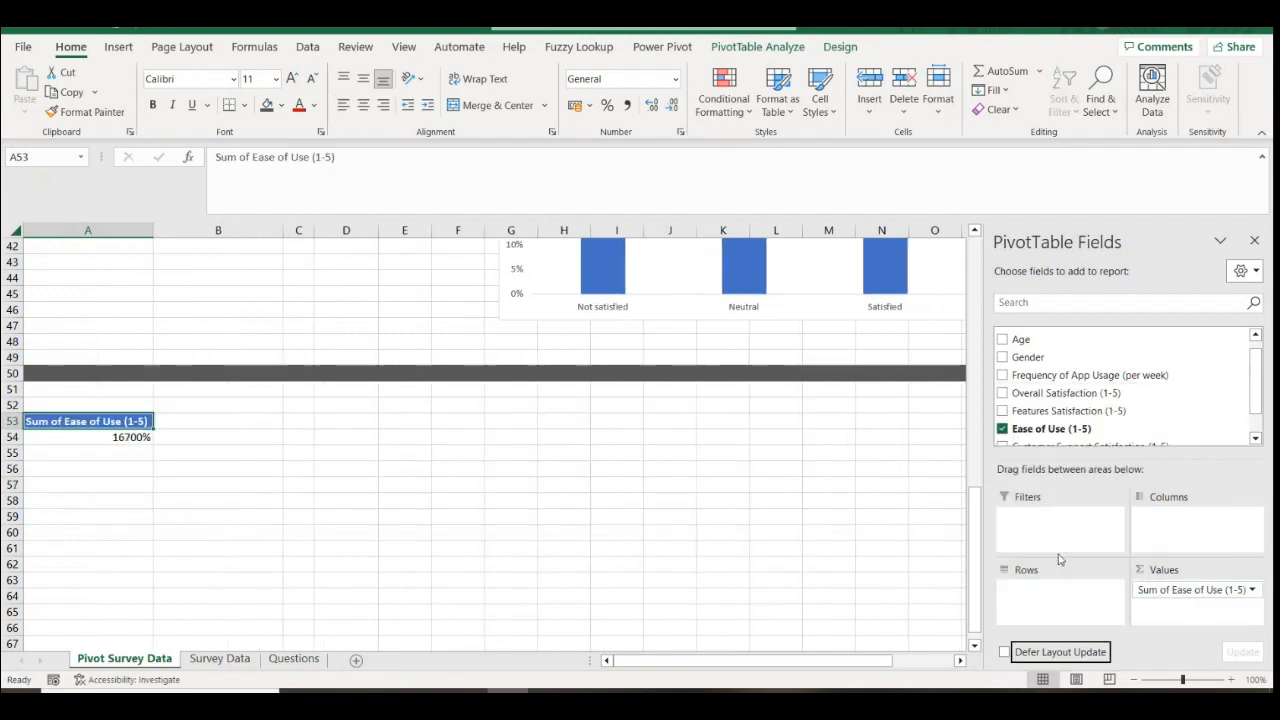
pyautogui.click(1251, 590)
# Format total cell A54 as Number and add Gender as columns, giving Female 83.00, Male 84.00
pyautogui.click(118, 437)
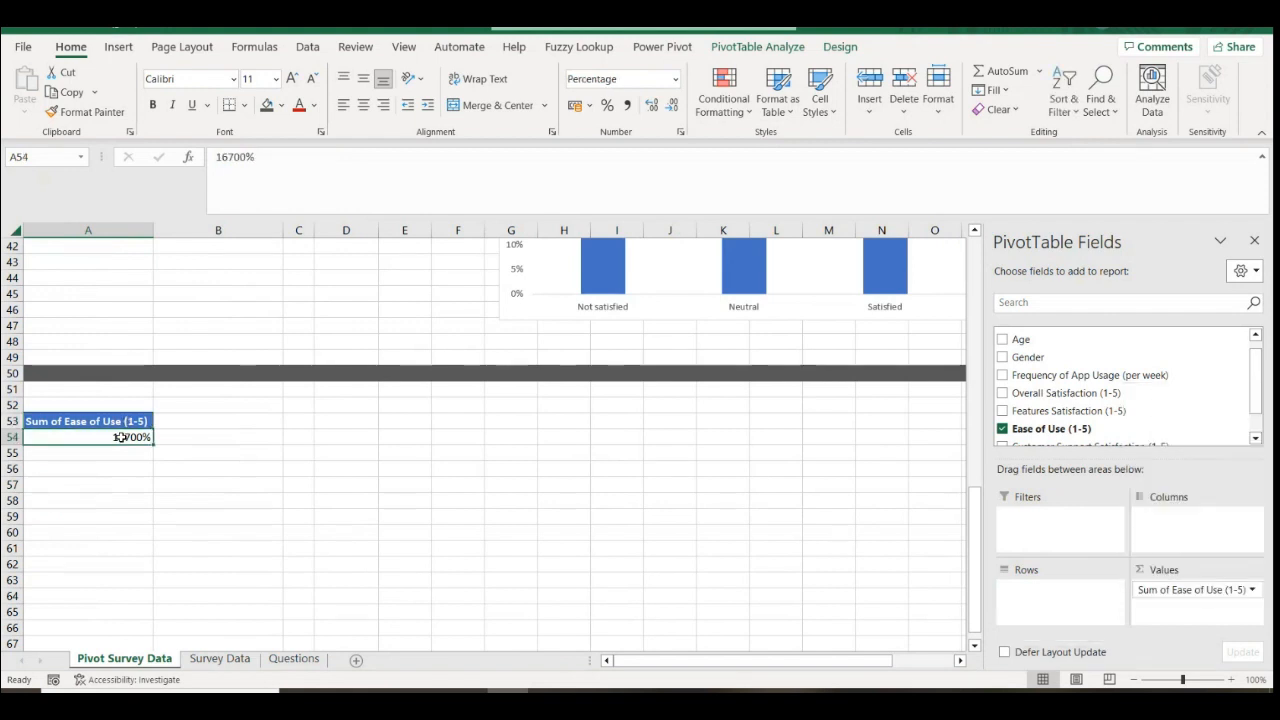
pyautogui.click(673, 85)
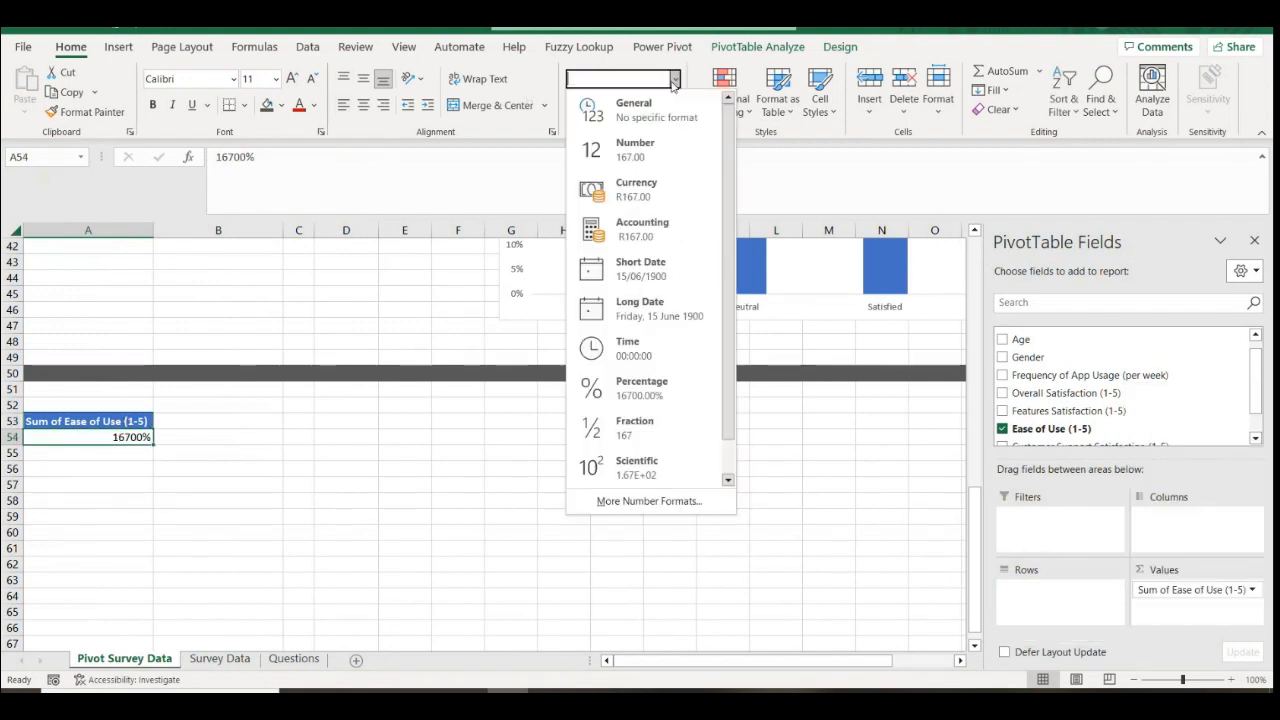
pyautogui.click(640, 142)
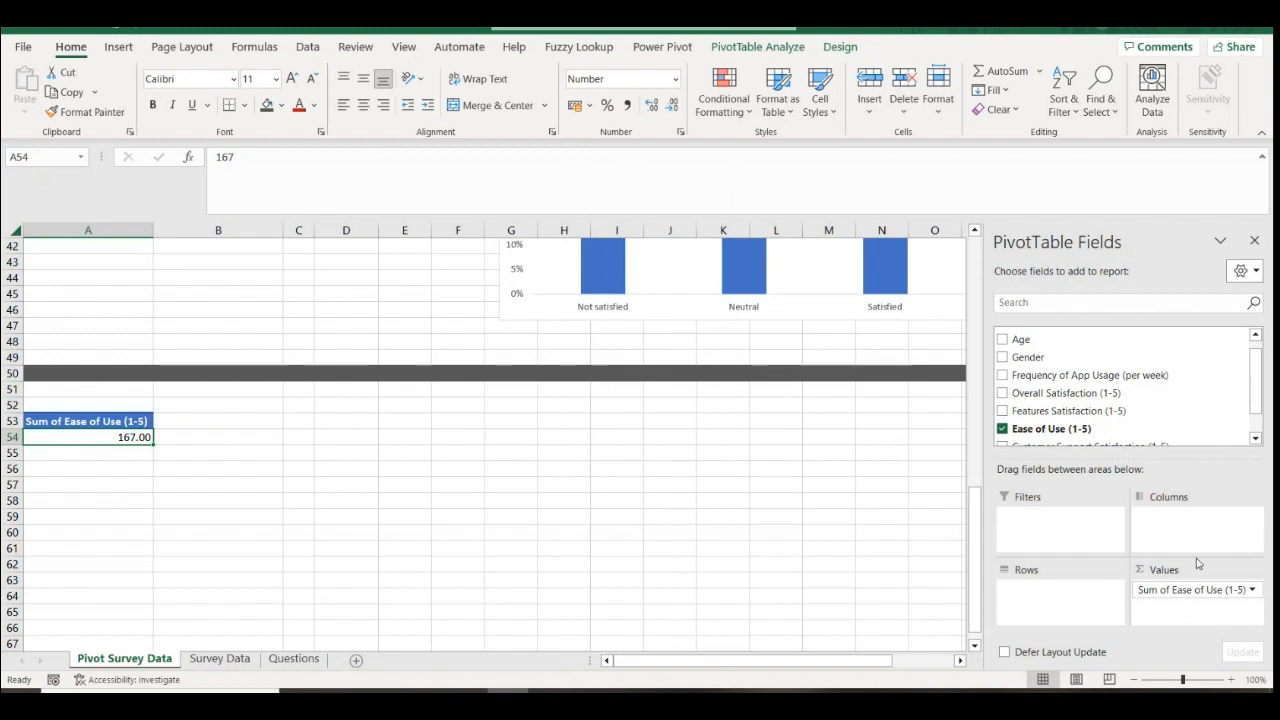
pyautogui.moveTo(1025, 357); pyautogui.dragTo(1172, 534)
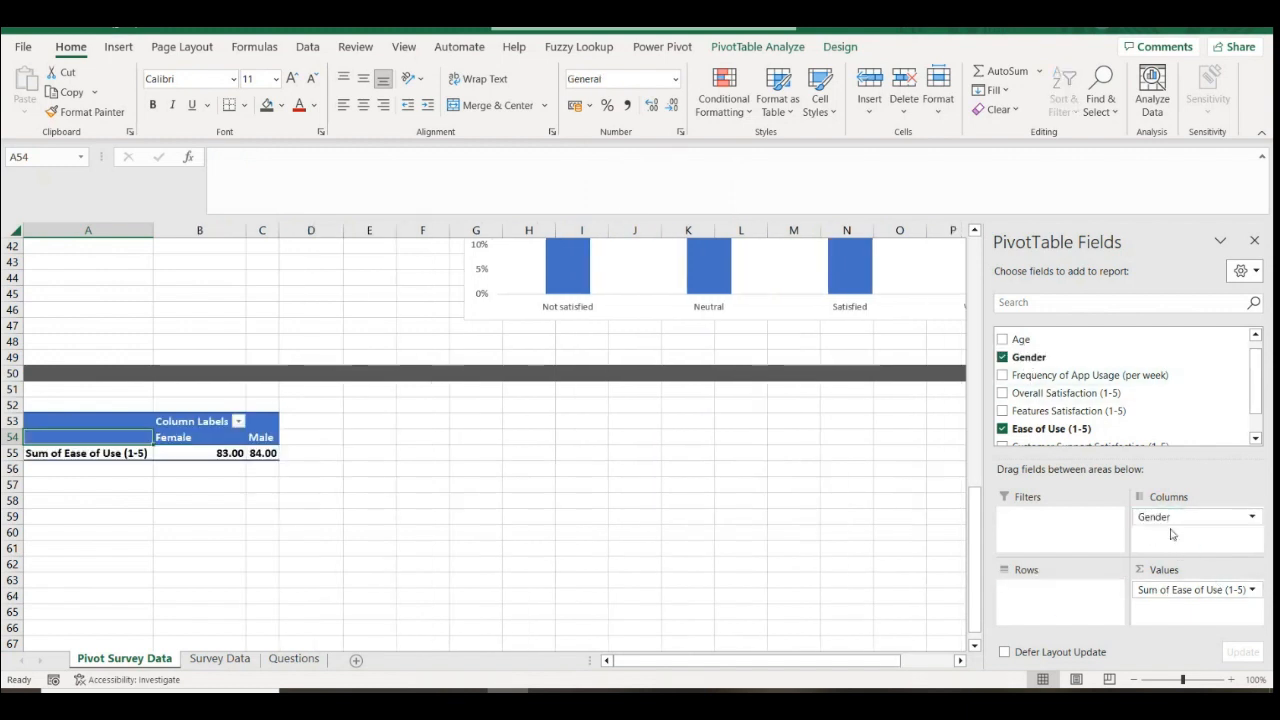
# Put Ease of Use (1-5) back into the pivot rows
pyautogui.click(1250, 590)
pyautogui.click(1198, 572)
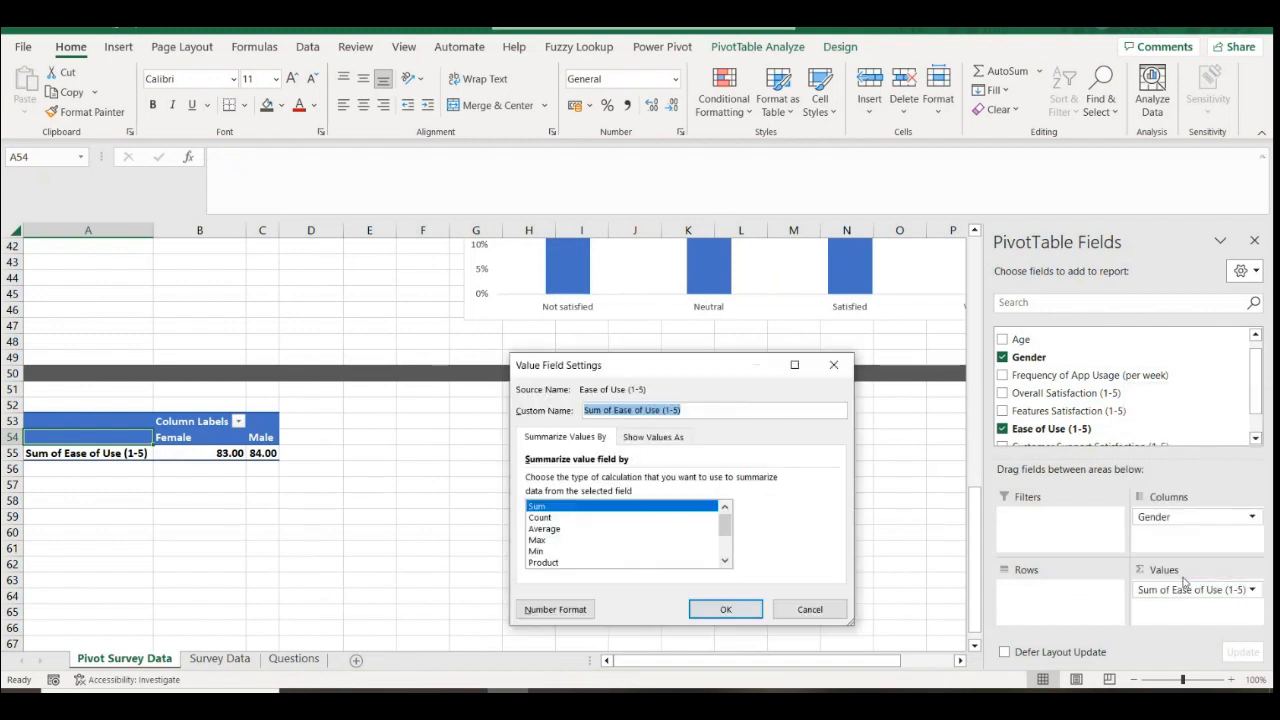
pyautogui.click(809, 609)
pyautogui.moveTo(1080, 428); pyautogui.dragTo(1085, 603)
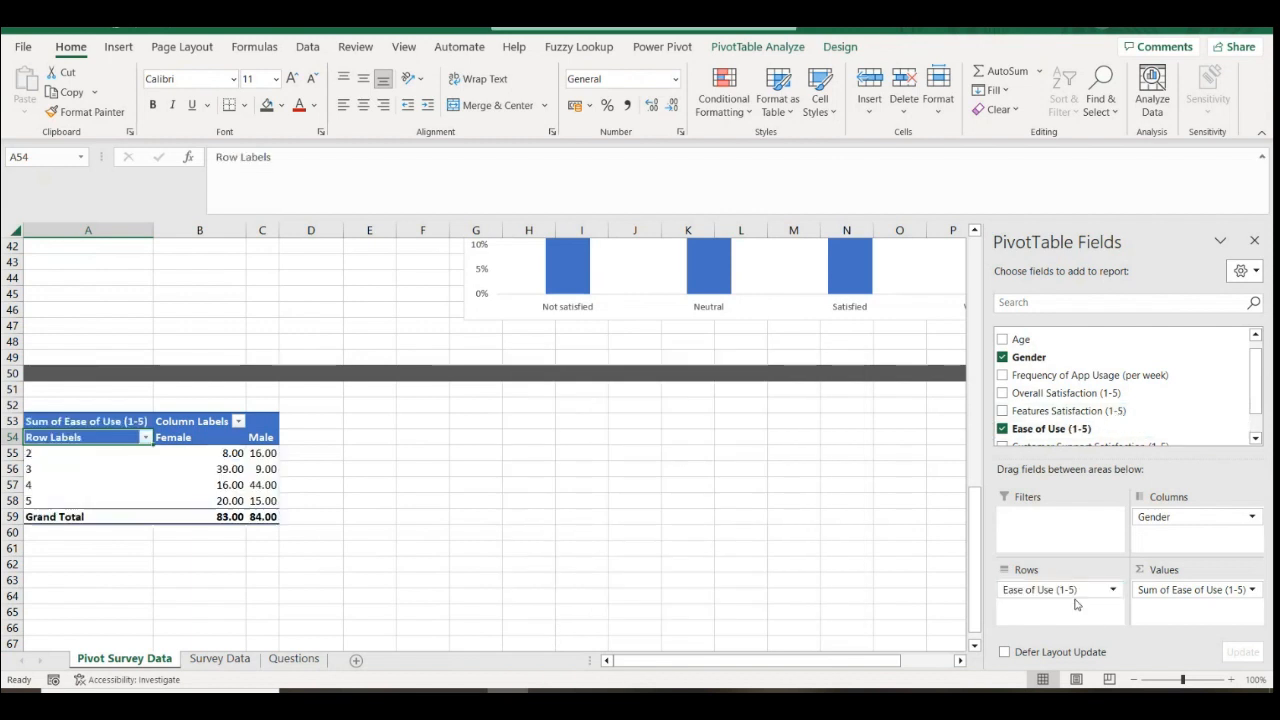
# Show the Ease of Use values as % of Column Total
pyautogui.click(1252, 590)
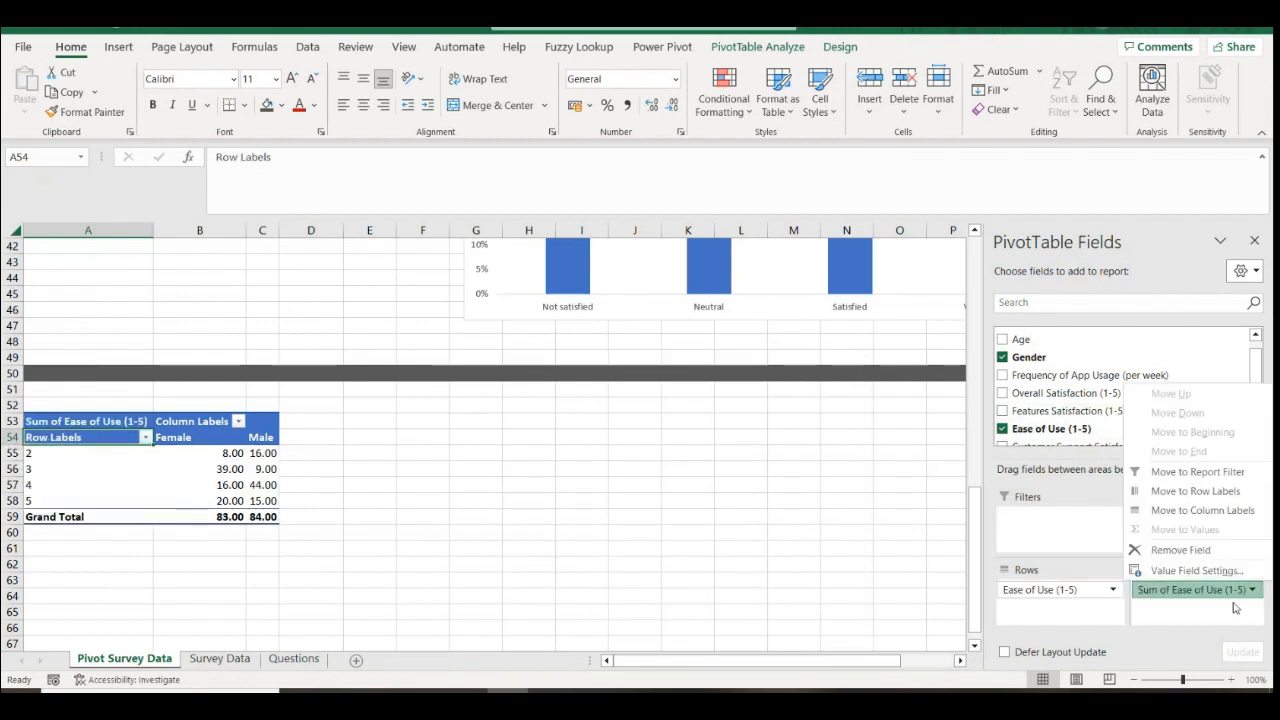
pyautogui.click(1190, 571)
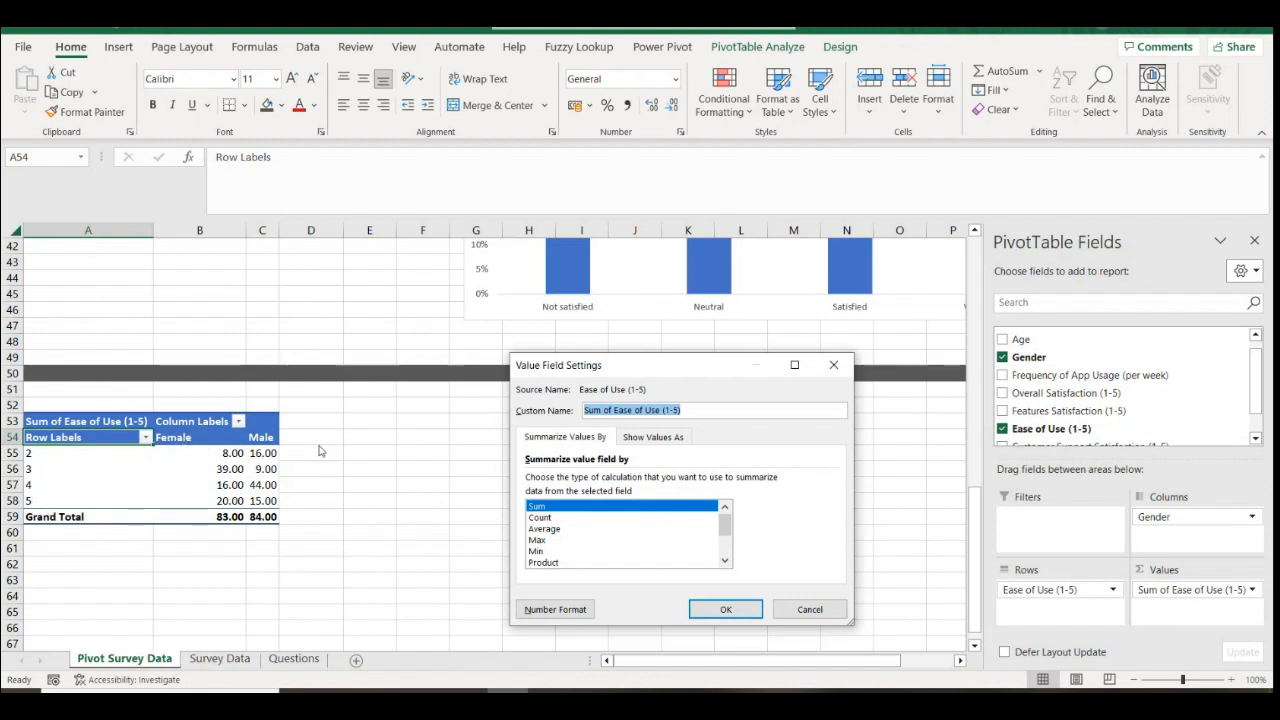
pyautogui.click(654, 437)
pyautogui.click(563, 482)
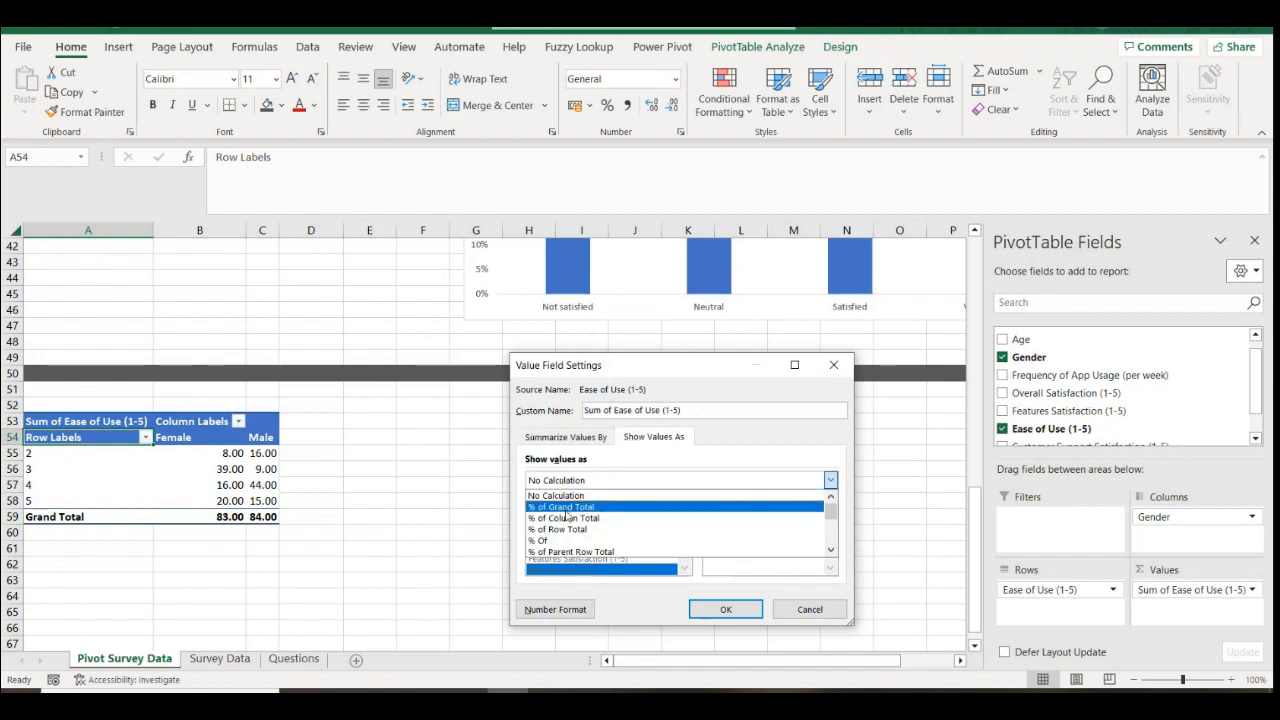
pyautogui.click(585, 508)
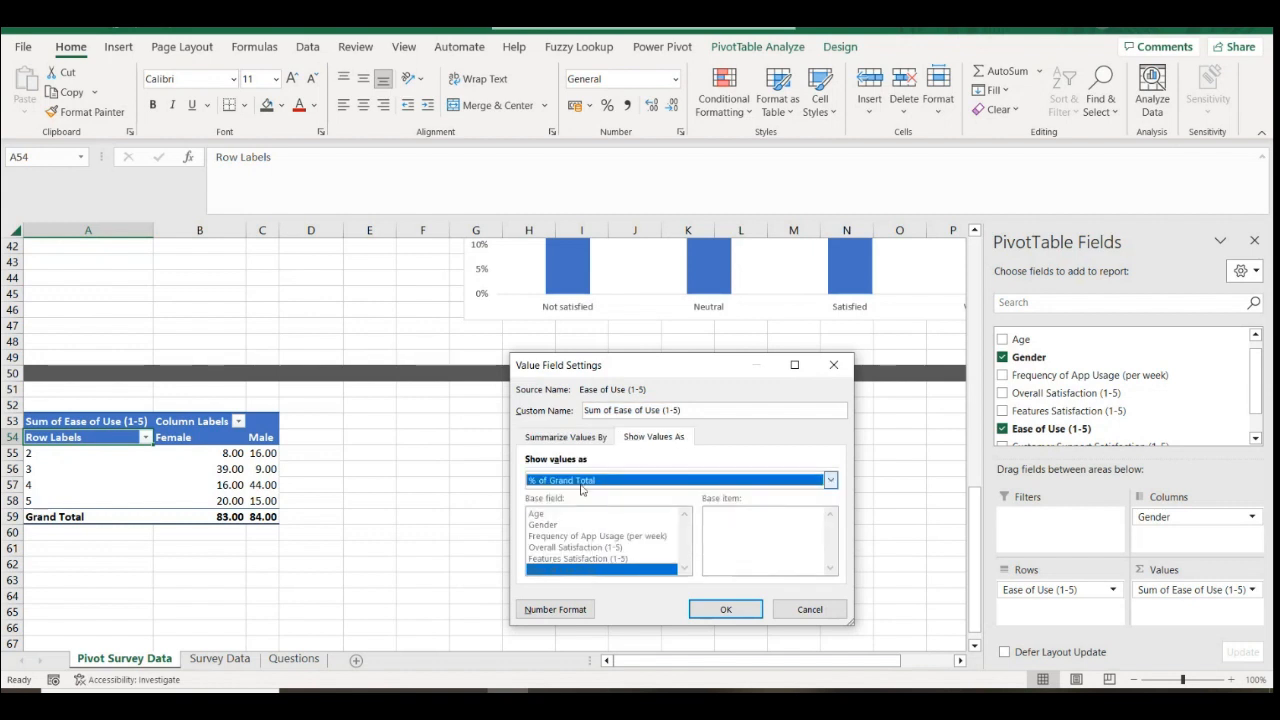
pyautogui.click(582, 482)
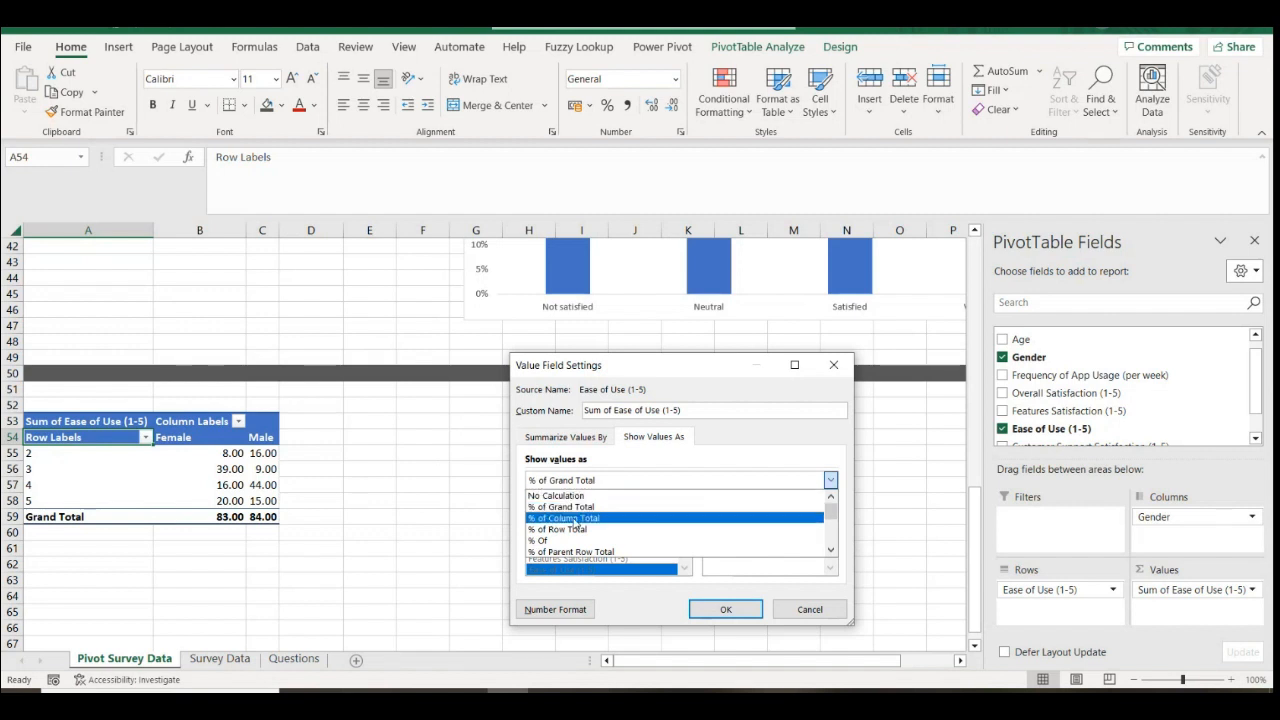
pyautogui.click(574, 519)
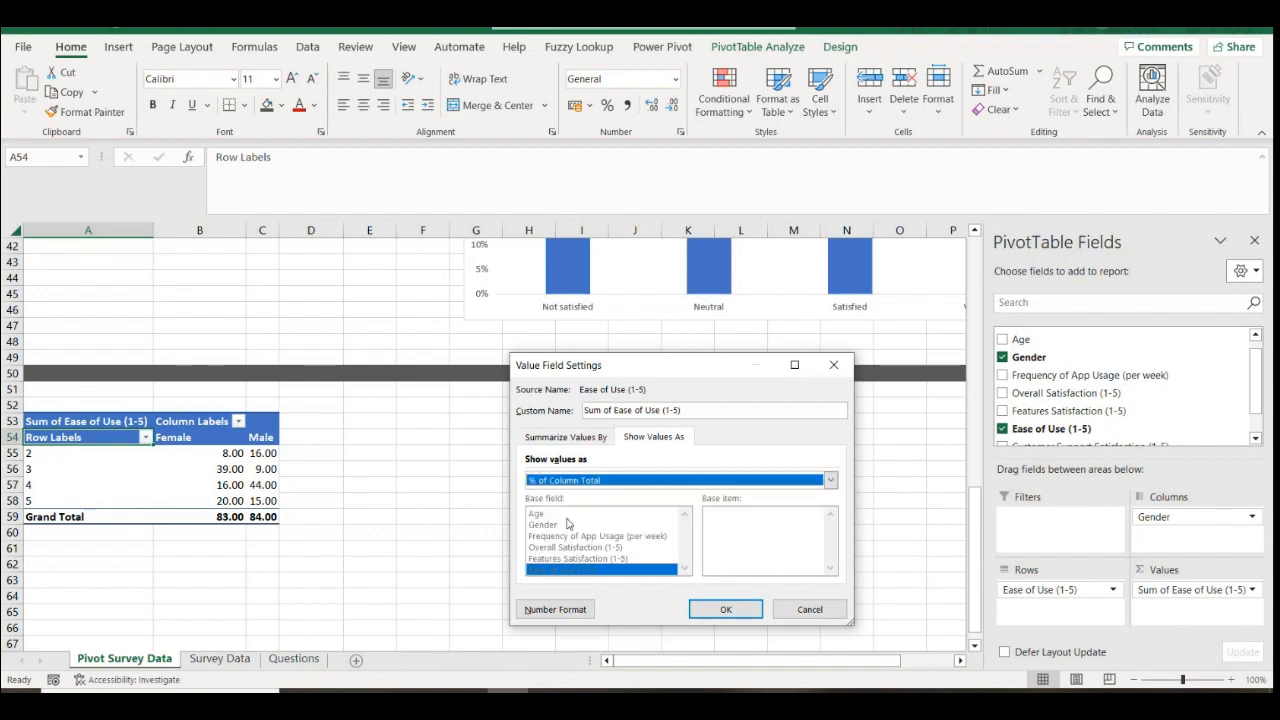
pyautogui.click(715, 612)
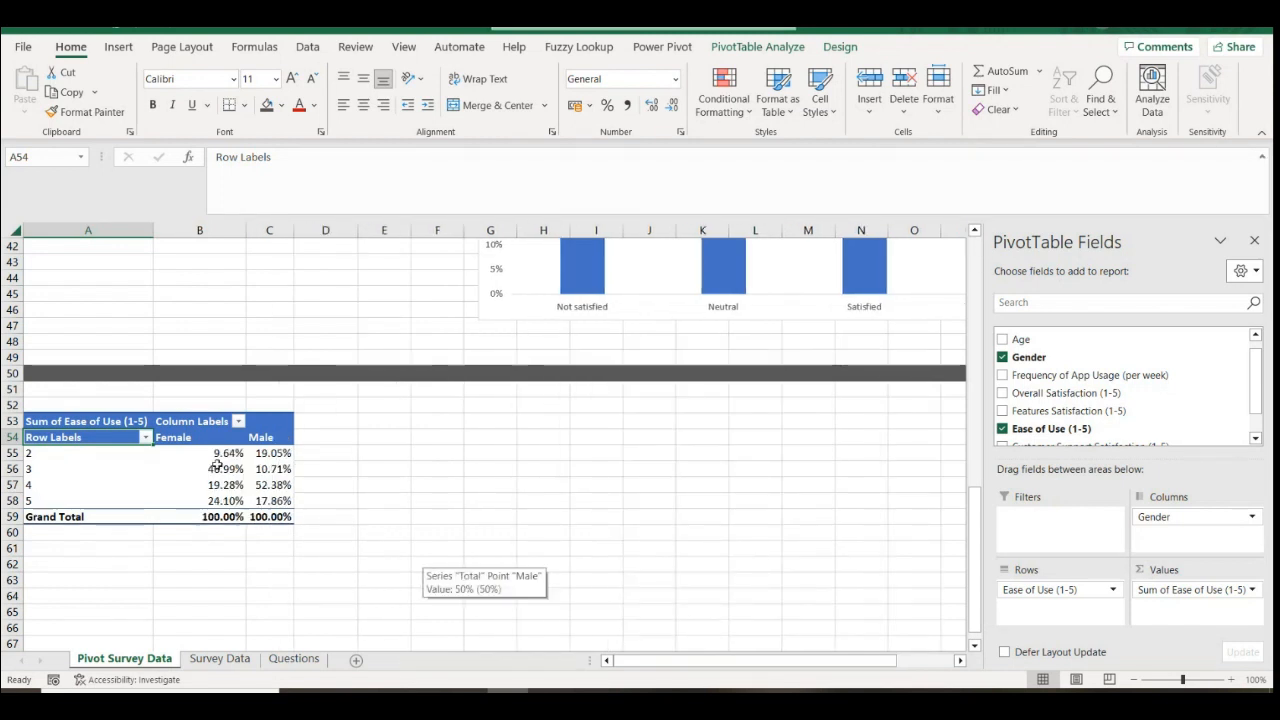
# Copy the satisfaction labels from D33:D36 into E55:E58
pyautogui.moveTo(216, 455); pyautogui.dragTo(222, 503)
pyautogui.moveTo(268, 453); pyautogui.dragTo(270, 500)
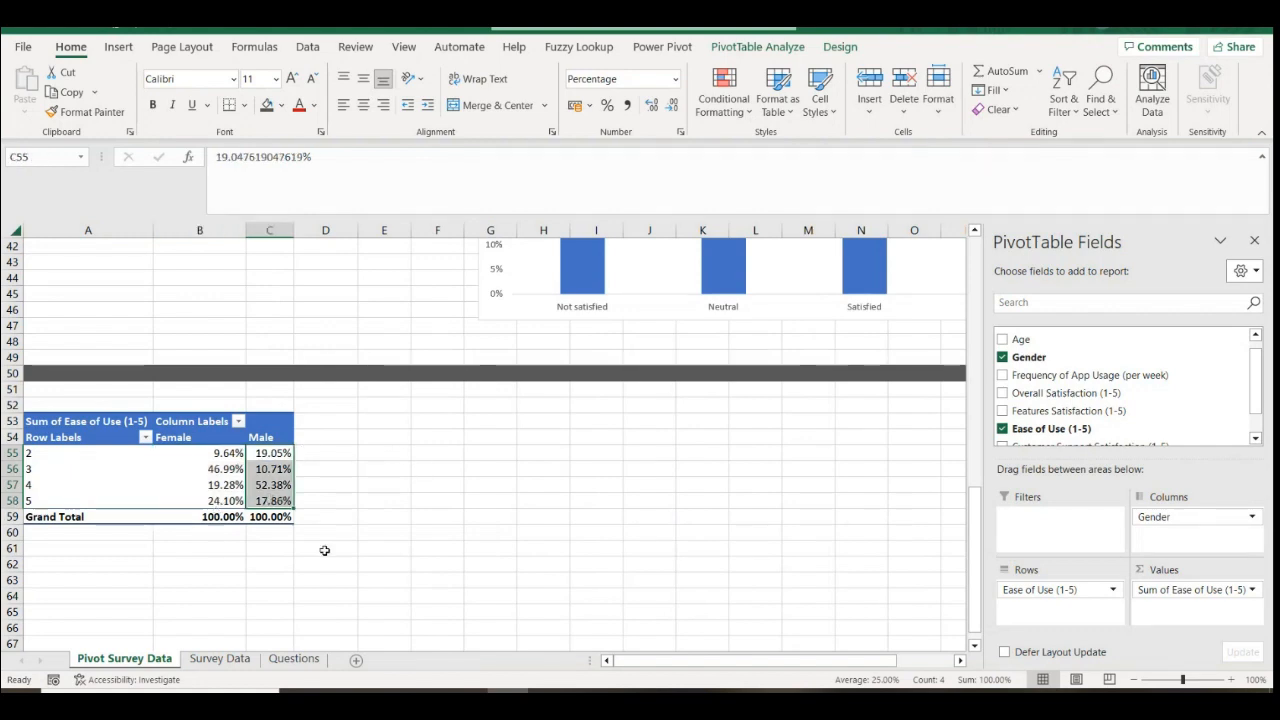
pyautogui.scroll(3, 216, 511)
pyautogui.scroll(-1, 57, 560)
pyautogui.click(45, 552)
pyautogui.click(43, 564)
pyautogui.scroll(2, 338, 398)
pyautogui.moveTo(322, 297); pyautogui.dragTo(330, 343)
pyautogui.hotkey('ctrl', 'c')
pyautogui.scroll(-3, 386, 454)
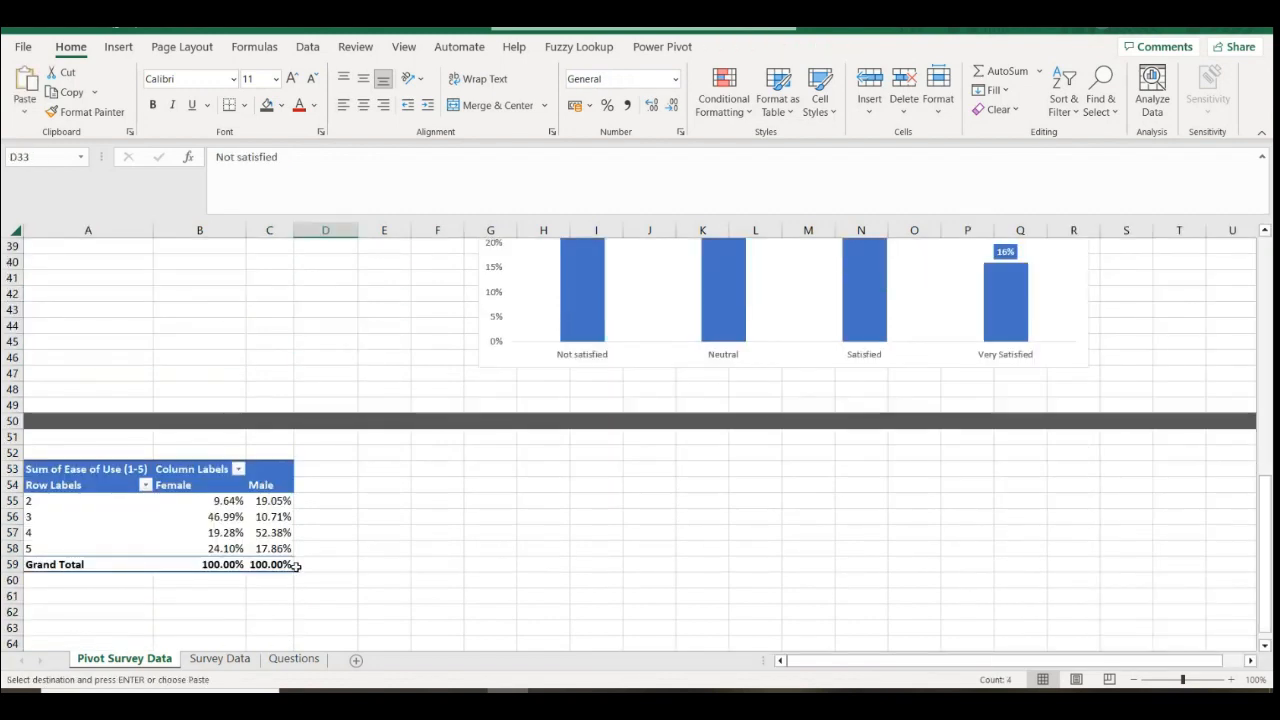
pyautogui.click(372, 501)
pyautogui.hotkey('ctrl', 'v')
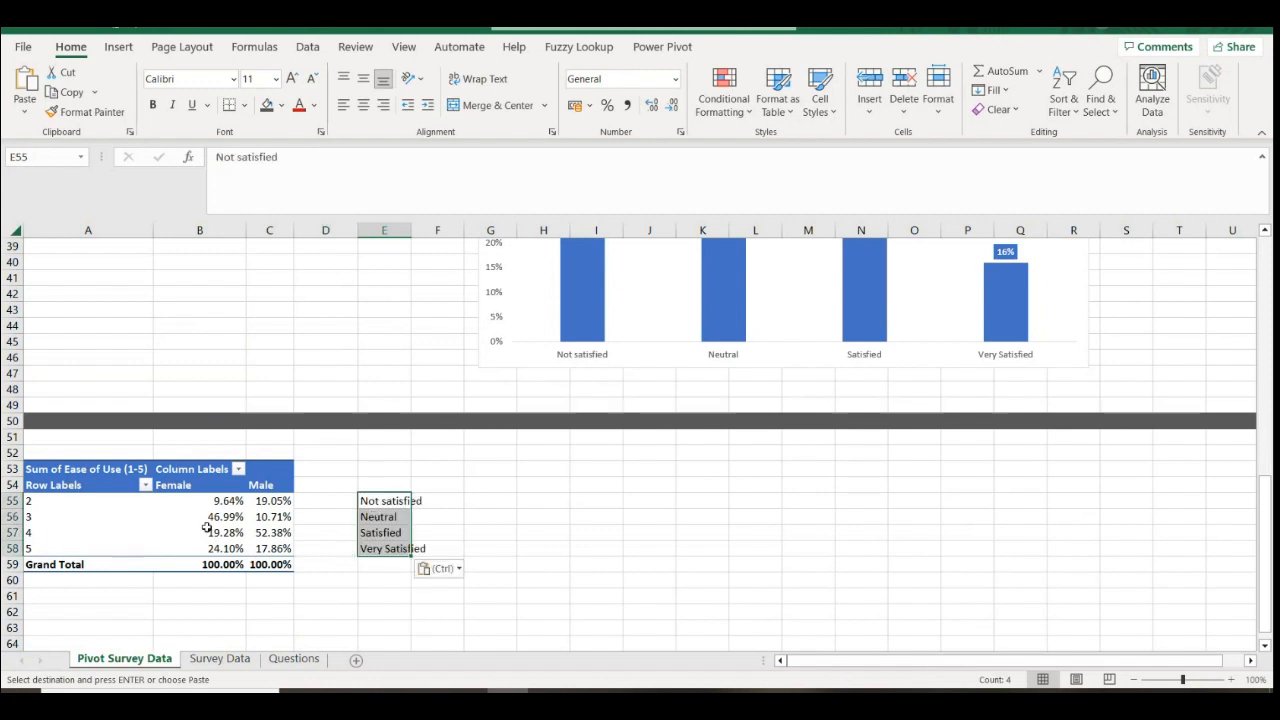
# Copy the pivot's Female and Male percentages B54:C58 to F54 beside the labels
pyautogui.moveTo(209, 492); pyautogui.dragTo(275, 550)
pyautogui.hotkey('ctrl', 'c')
pyautogui.click(429, 489)
pyautogui.hotkey('ctrl', 'v')
pyautogui.click(400, 566)
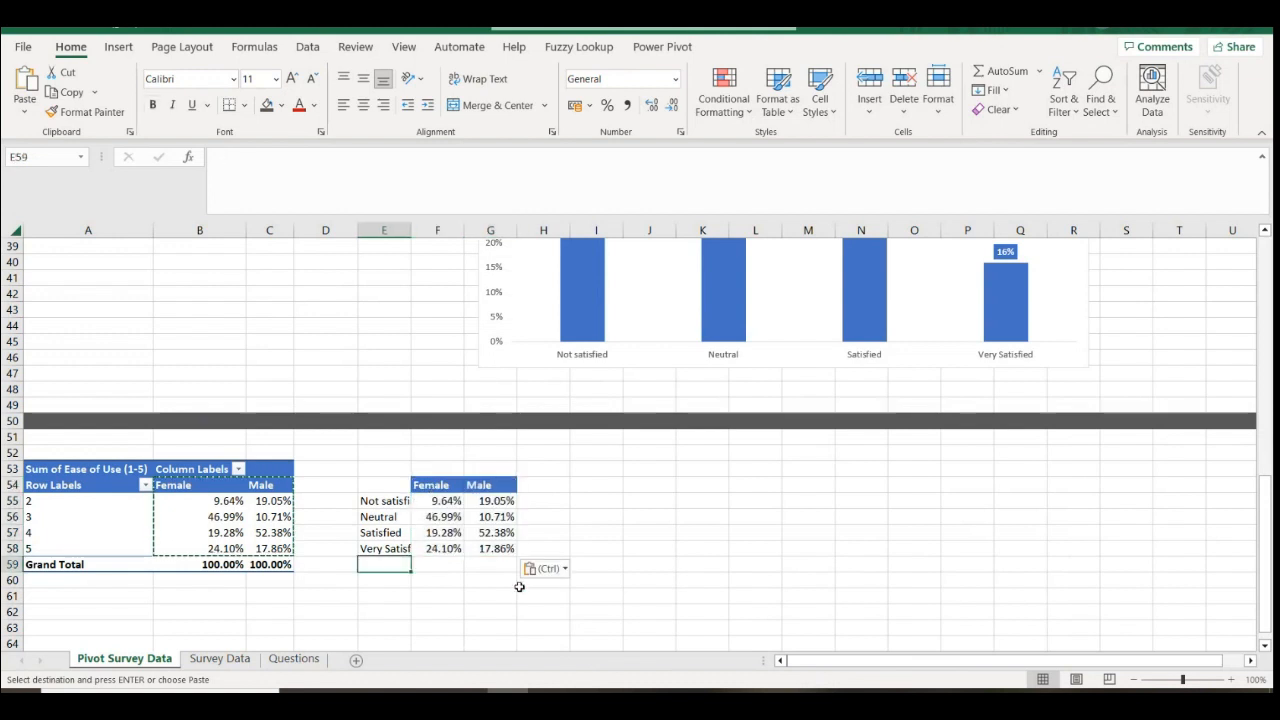
pyautogui.moveTo(380, 486); pyautogui.dragTo(507, 552)
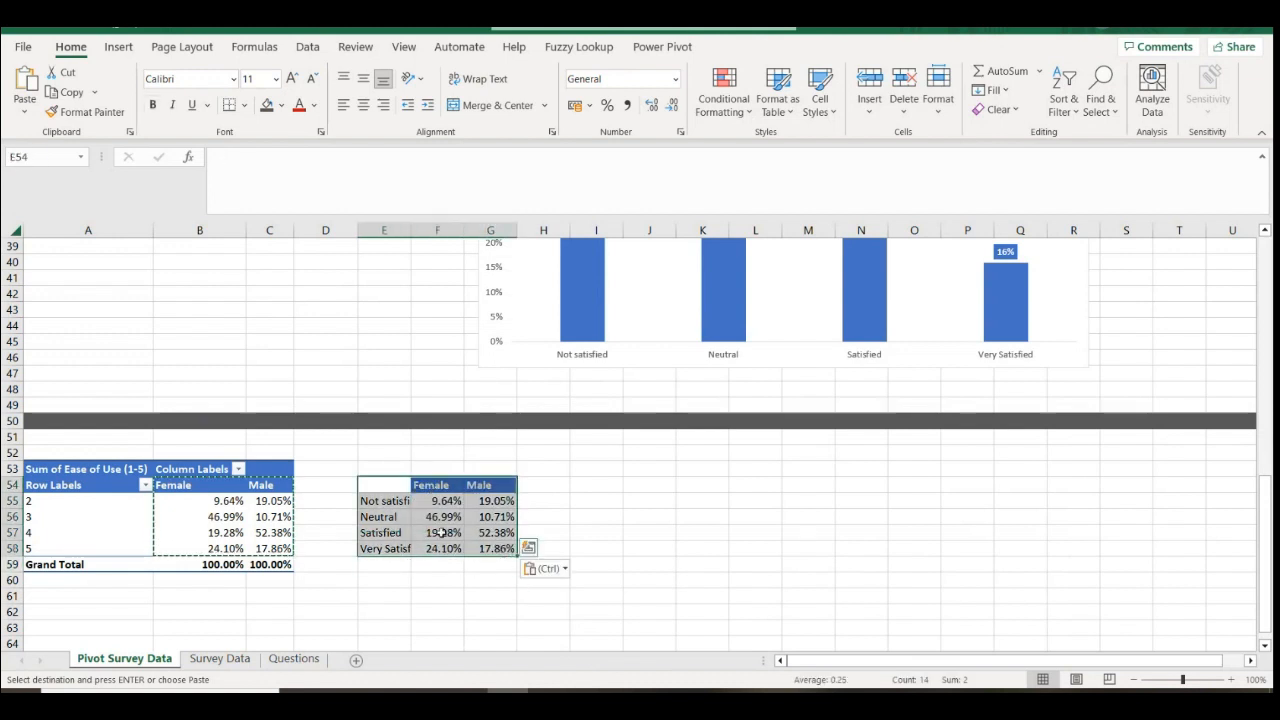
# Round the pasted percentages to whole numbers and select the table E54:G58
pyautogui.moveTo(440, 503); pyautogui.dragTo(490, 550)
pyautogui.click(672, 105)
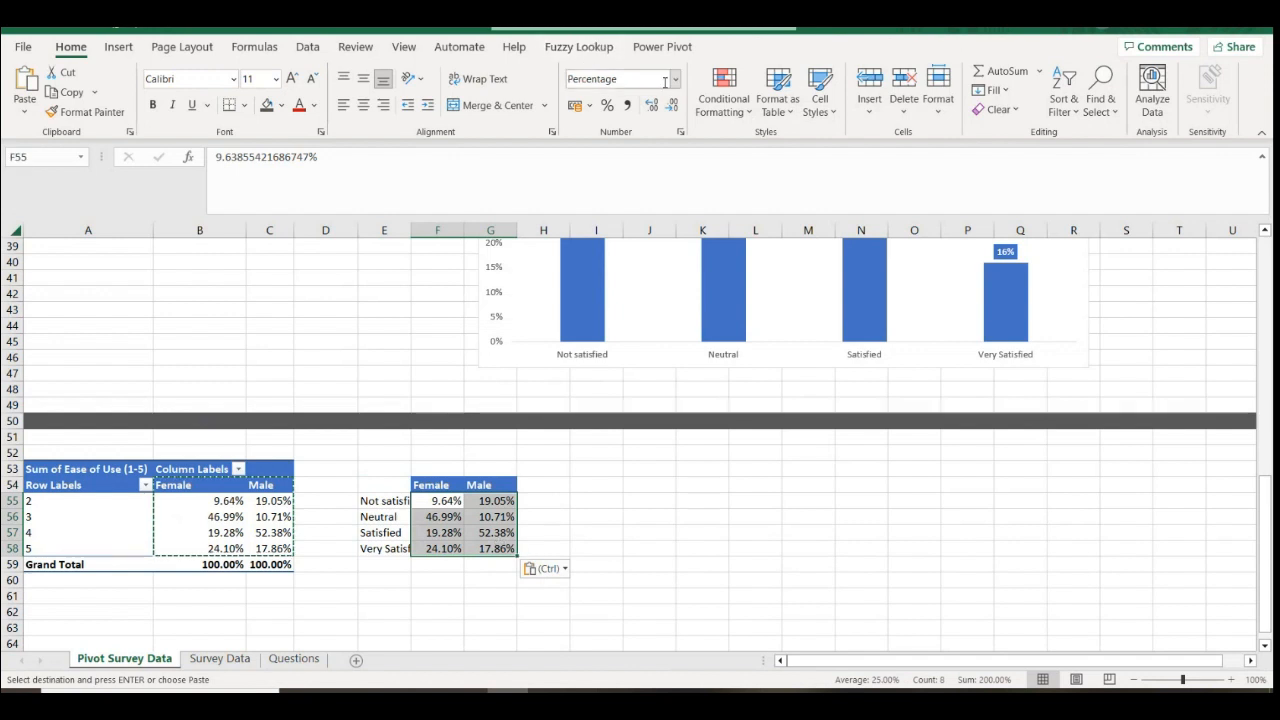
pyautogui.click(672, 105)
pyautogui.moveTo(400, 484); pyautogui.dragTo(482, 549)
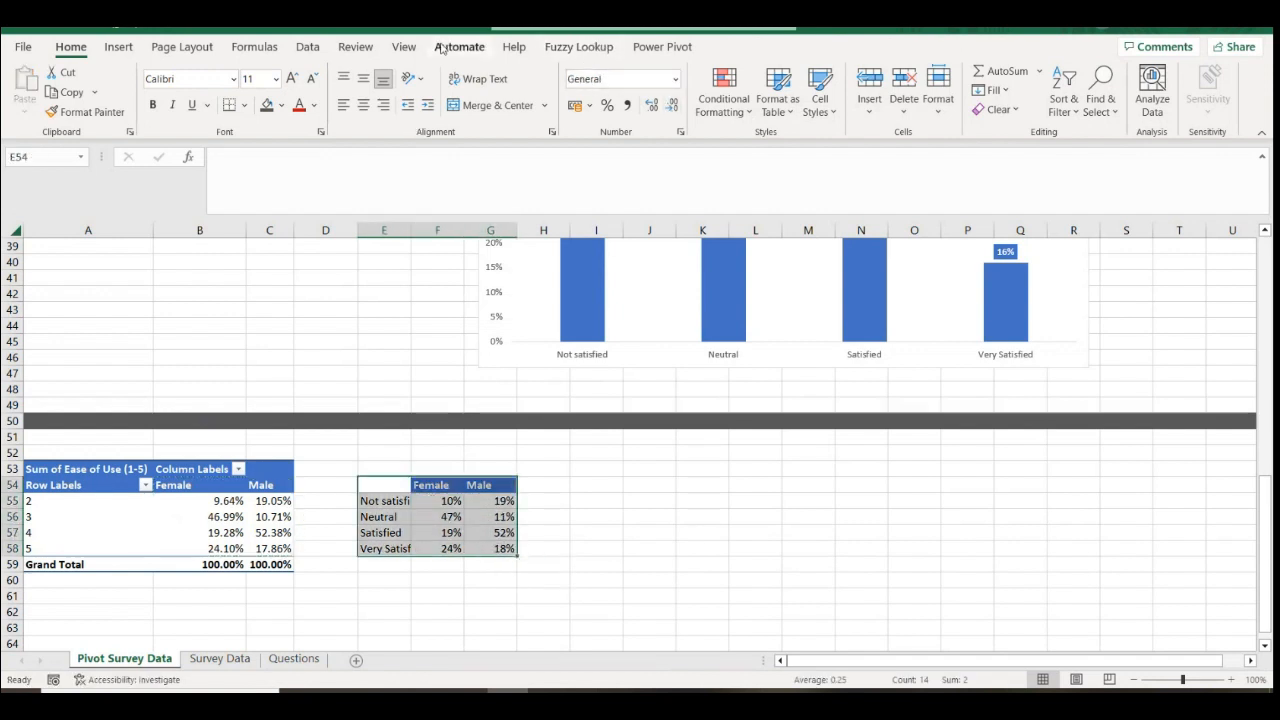
pyautogui.click(118, 47)
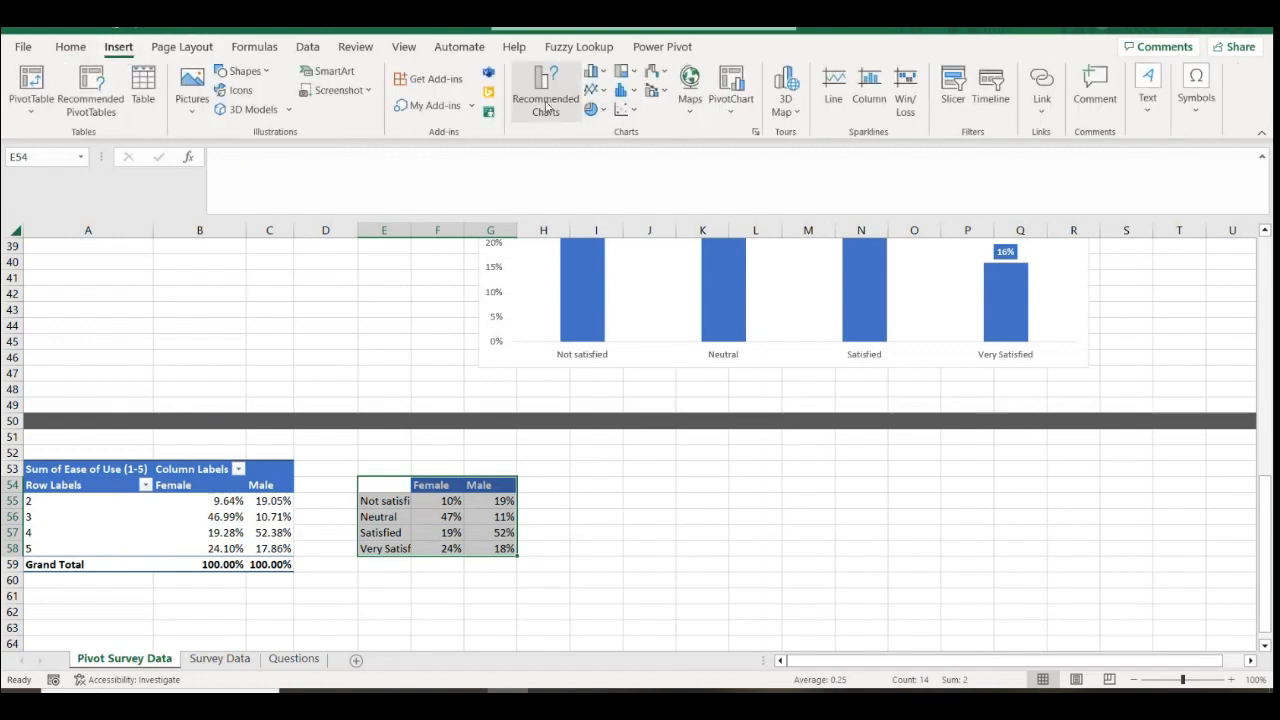
# Compare the recommended charts and insert a 100% Stacked Column chart of the table
pyautogui.click(546, 104)
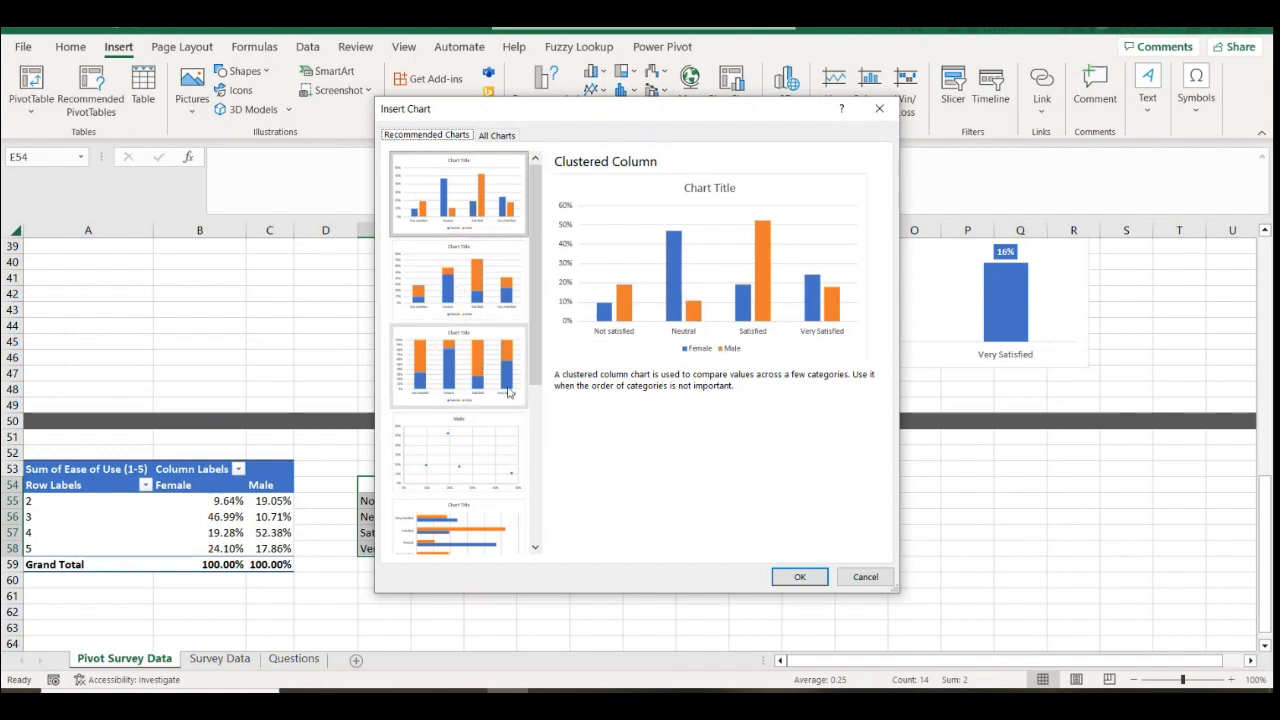
pyautogui.click(489, 384)
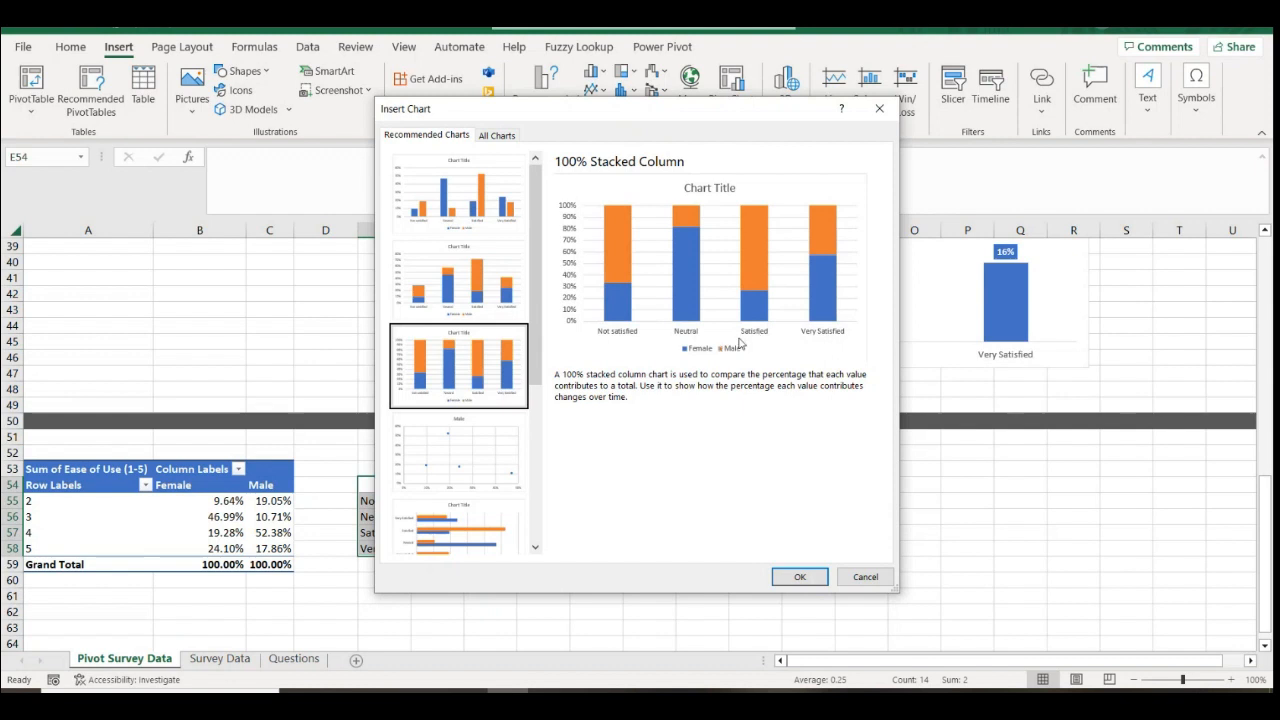
pyautogui.click(448, 300)
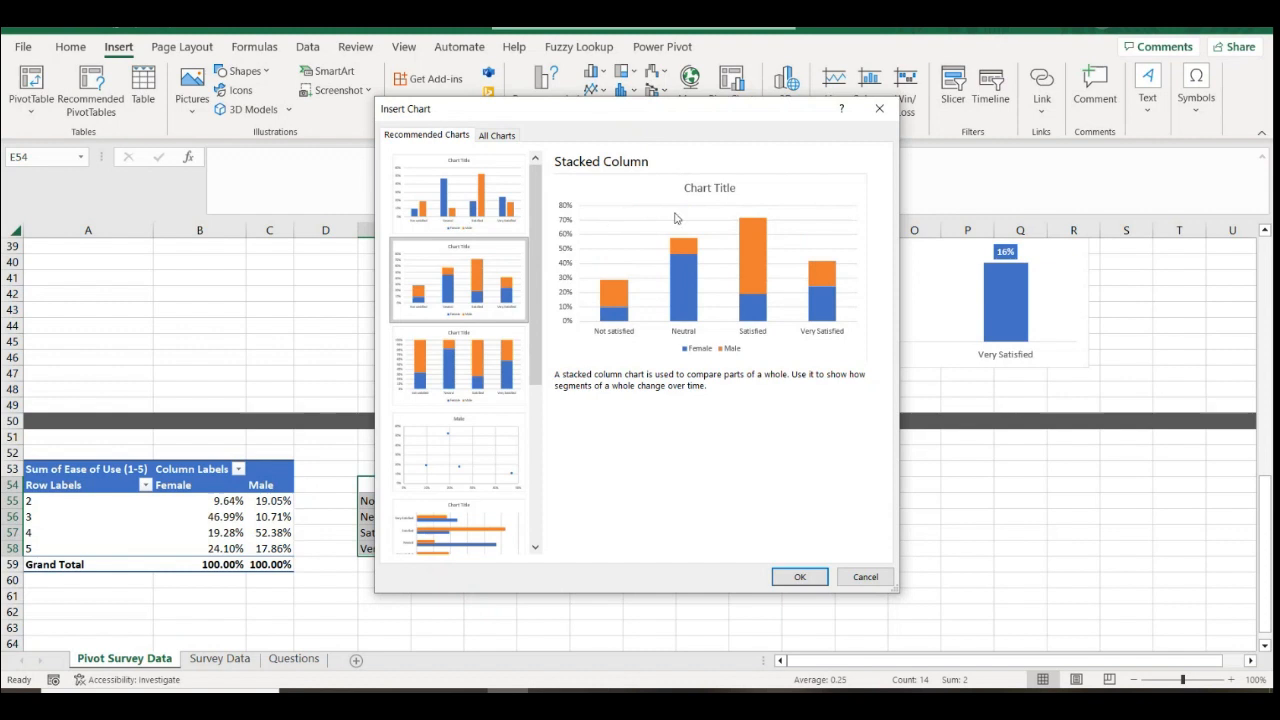
pyautogui.click(460, 366)
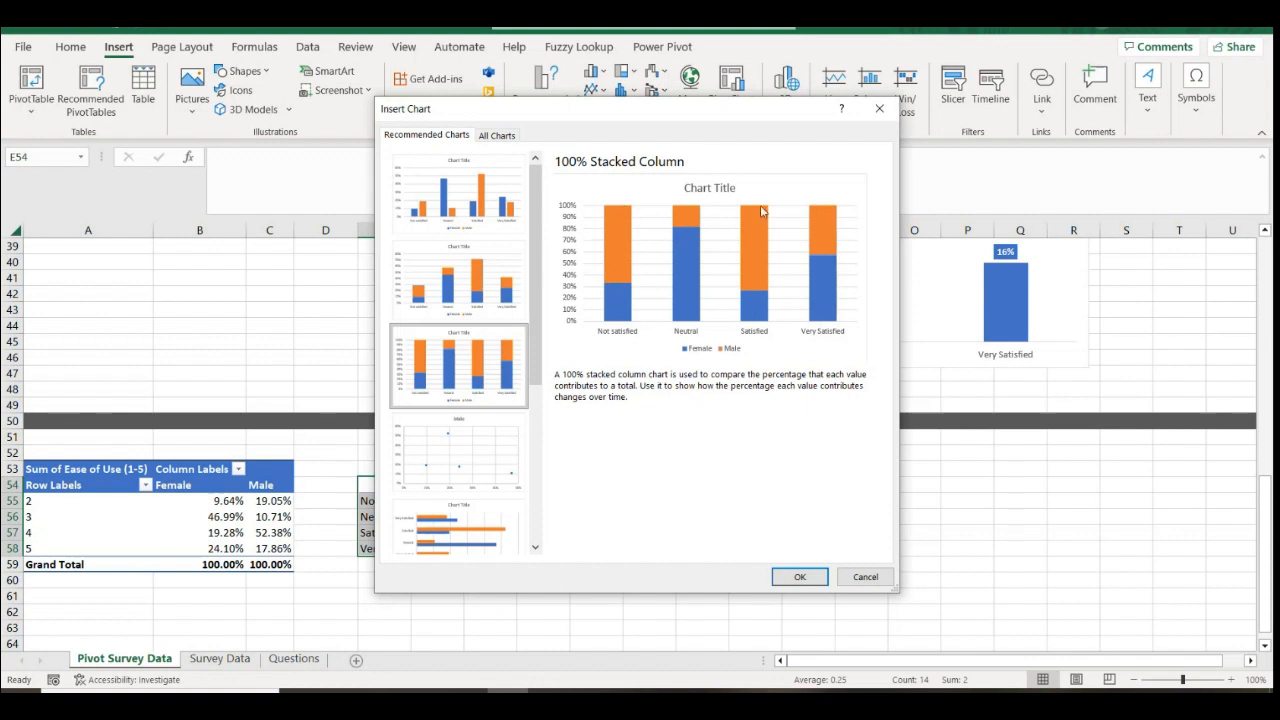
pyautogui.click(480, 210)
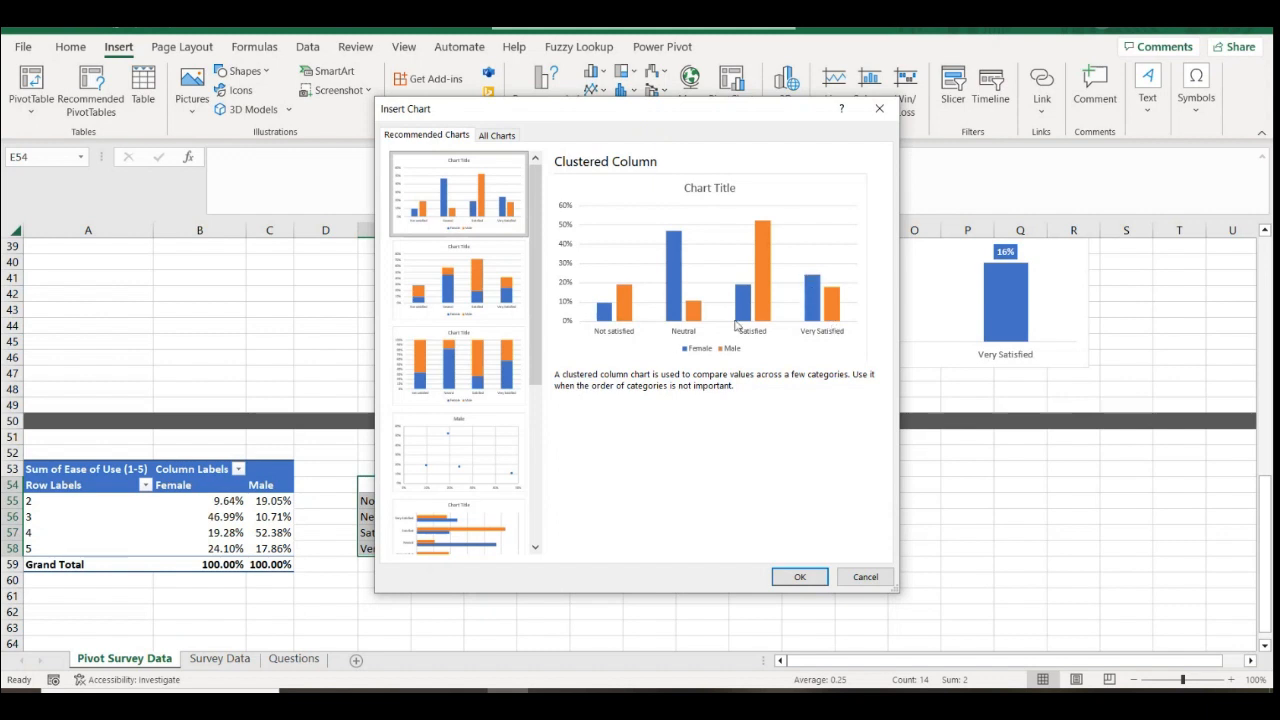
pyautogui.click(491, 374)
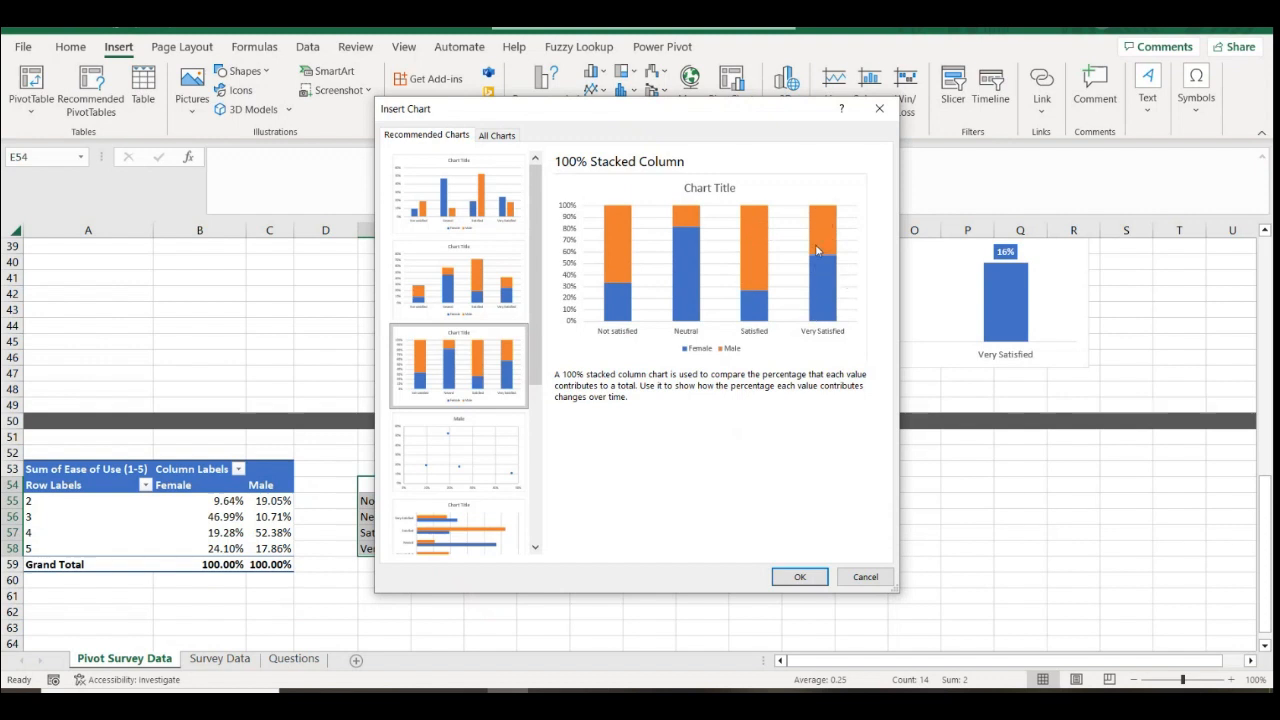
pyautogui.click(800, 577)
# Move the chart beside the percentage table and enlarge it
pyautogui.moveTo(1258, 574); pyautogui.dragTo(1260, 580)
pyautogui.moveTo(730, 330); pyautogui.dragTo(819, 418)
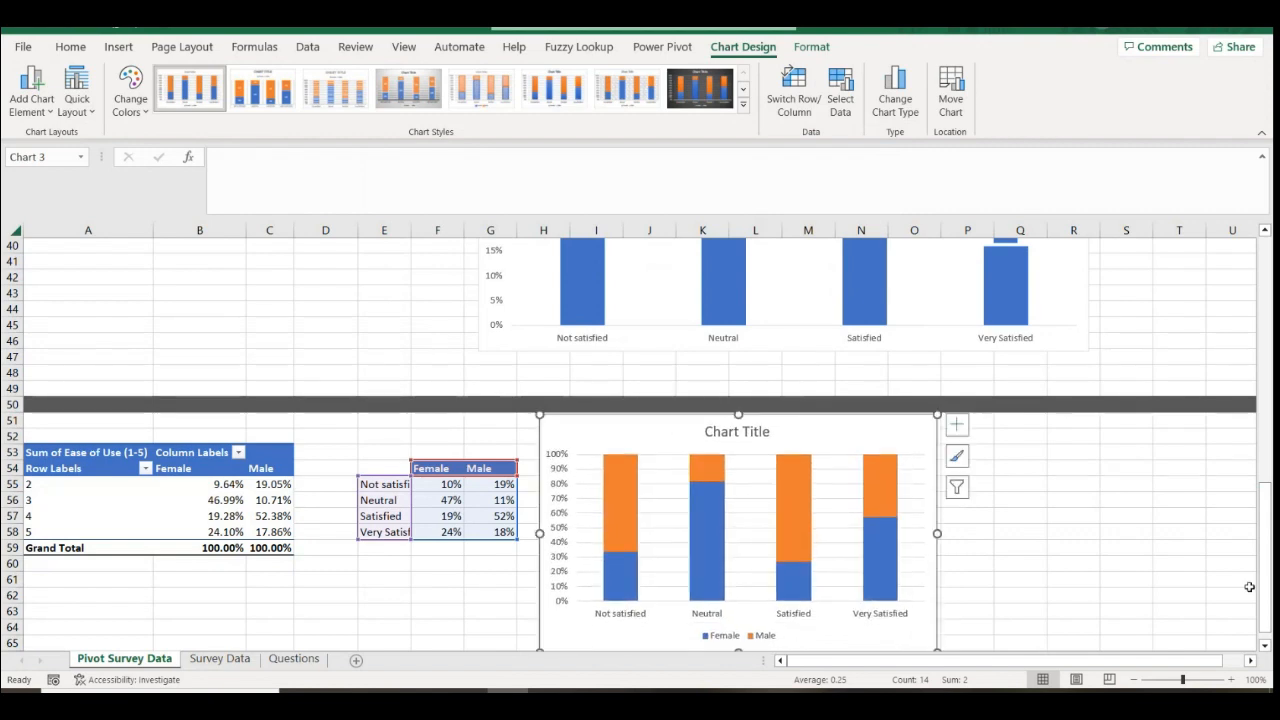
pyautogui.scroll(-1, 953, 624)
pyautogui.moveTo(938, 606); pyautogui.dragTo(1144, 630)
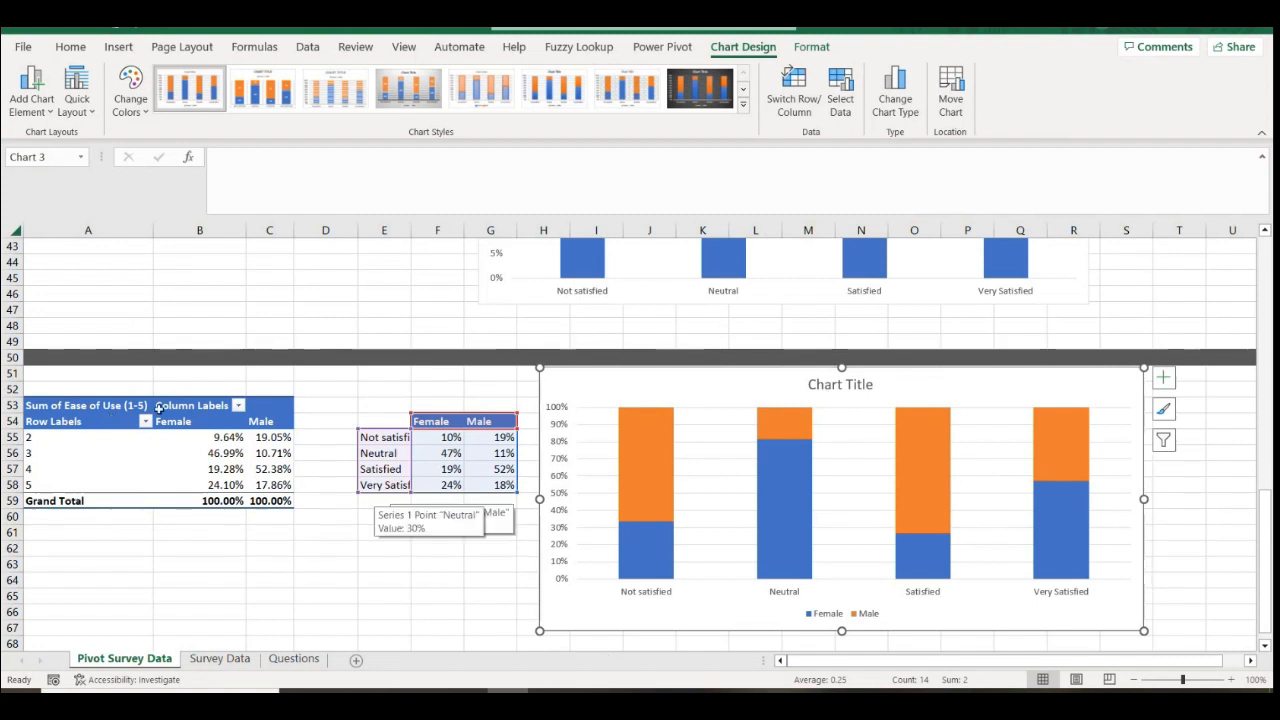
# Title the chart 'Ease of use by Gender'
pyautogui.doubleClick(837, 385)
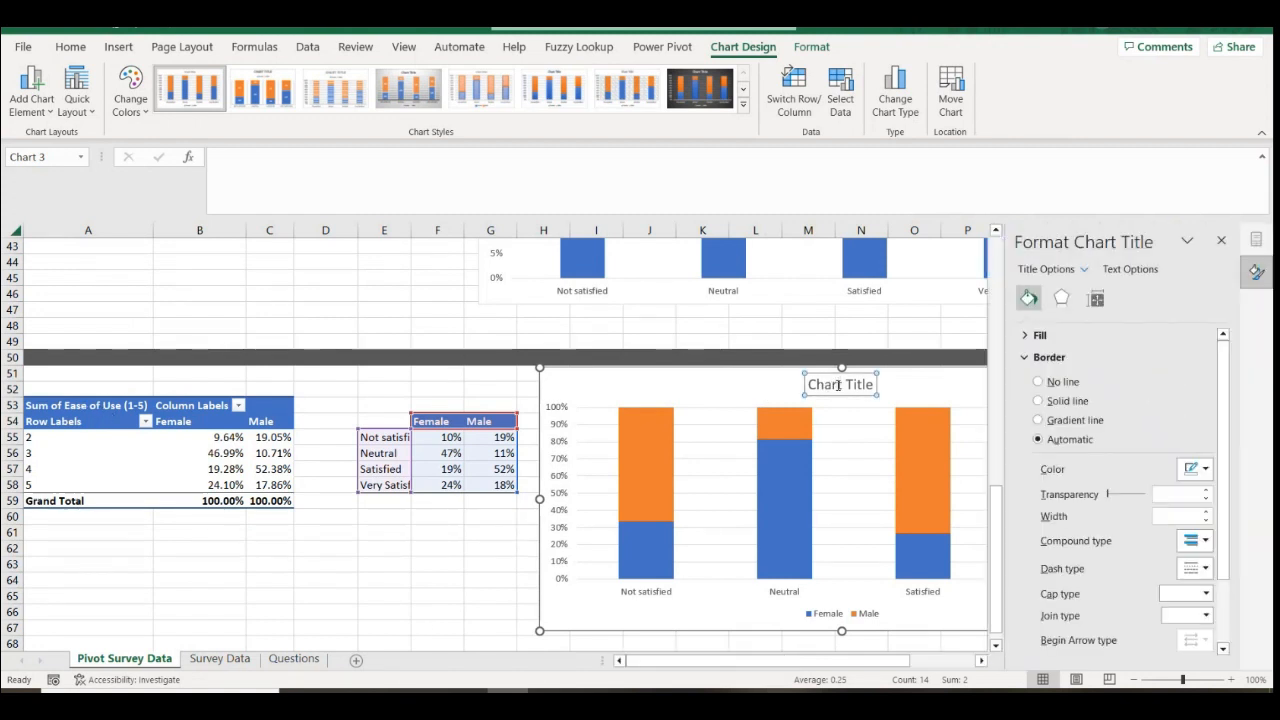
pyautogui.click(838, 386)
pyautogui.moveTo(812, 387); pyautogui.dragTo(877, 390)
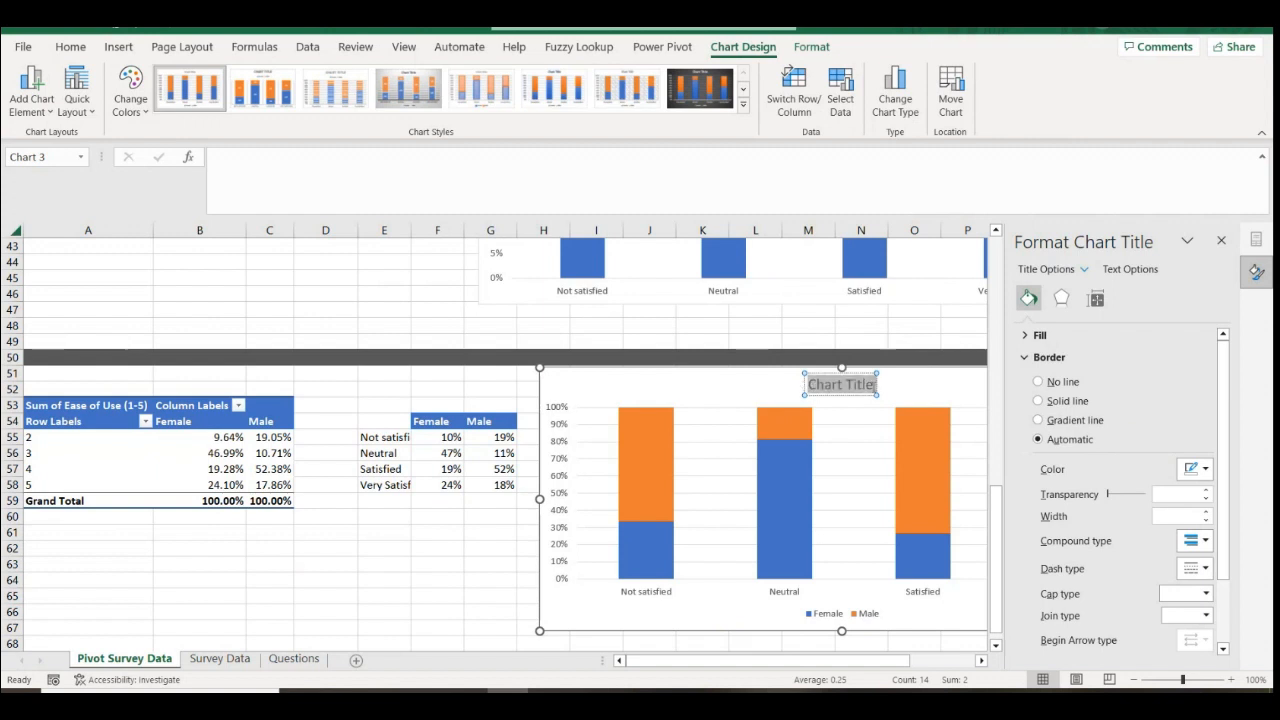
pyautogui.write('Ease of use w')
pyautogui.press('BackSpace')
pyautogui.press('BackSpace')
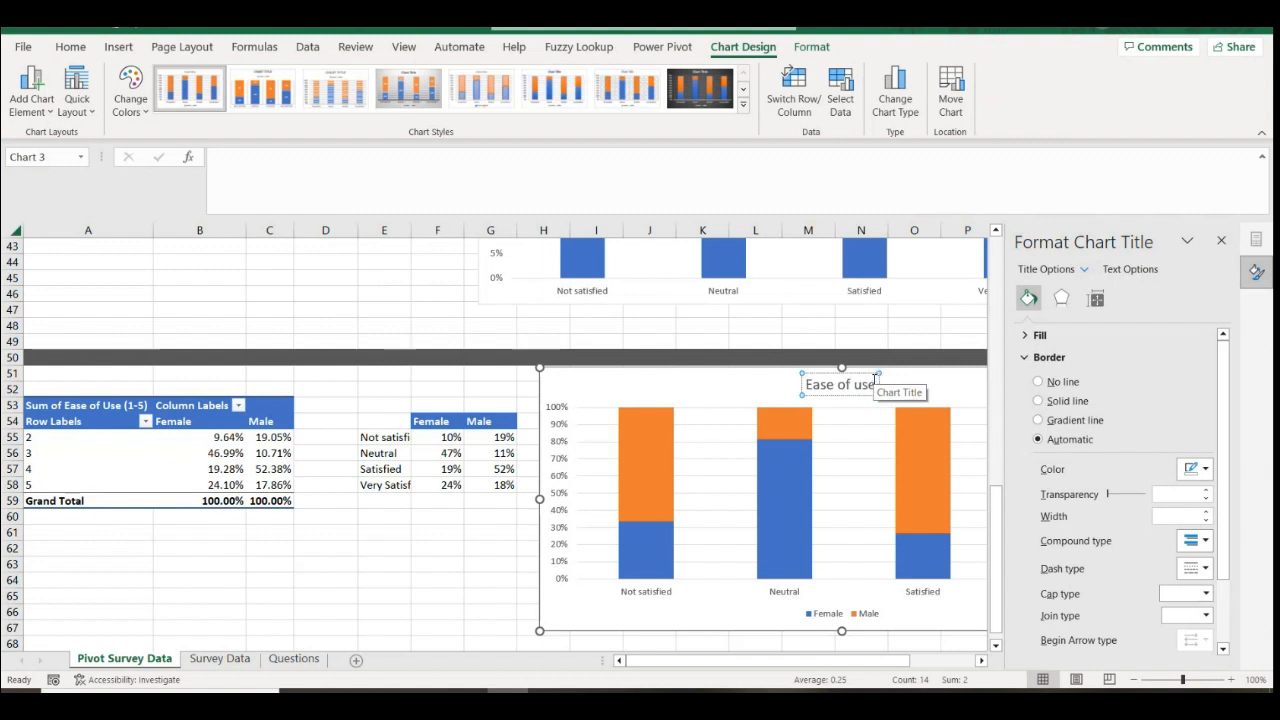
pyautogui.write('by')
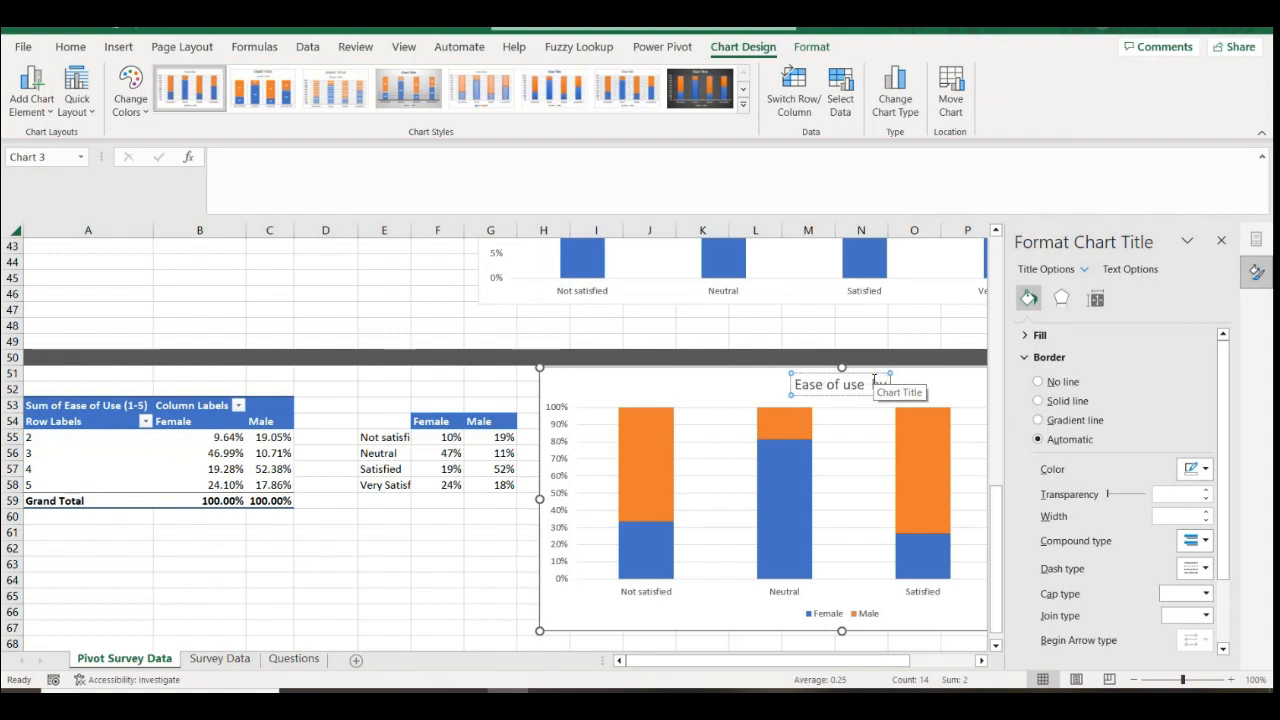
pyautogui.write(' Gender')
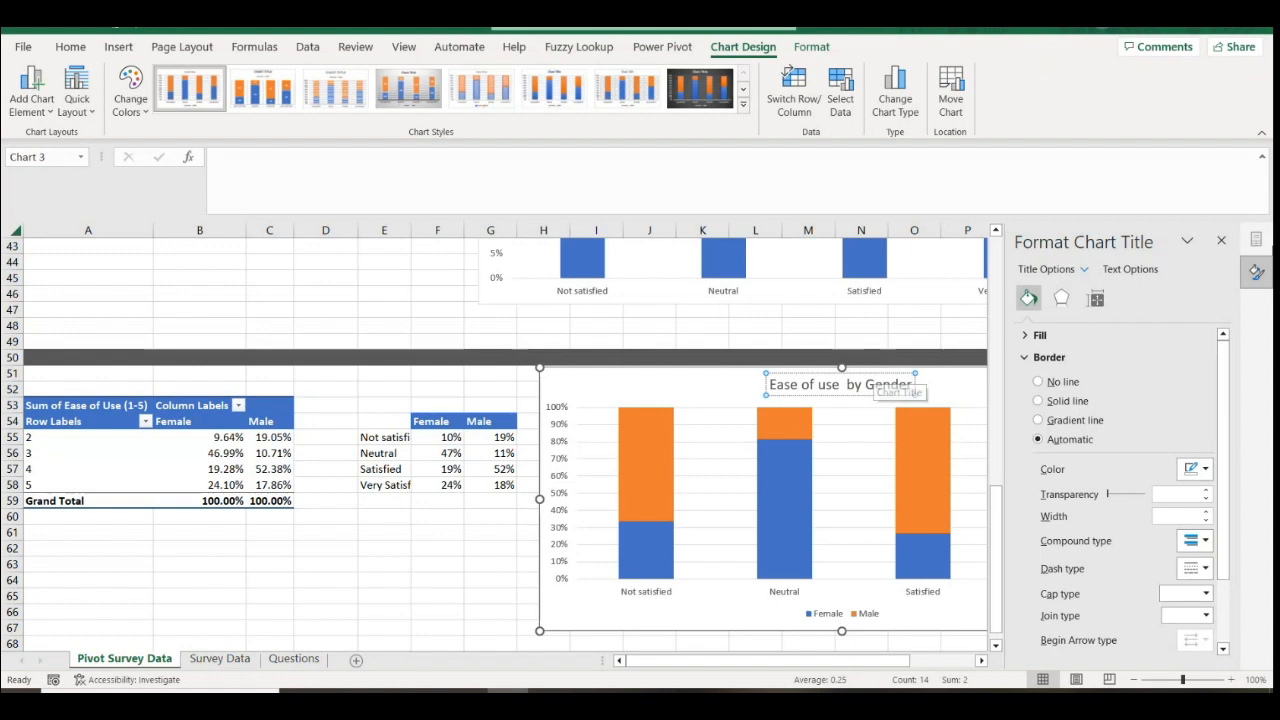
pyautogui.click(1221, 240)
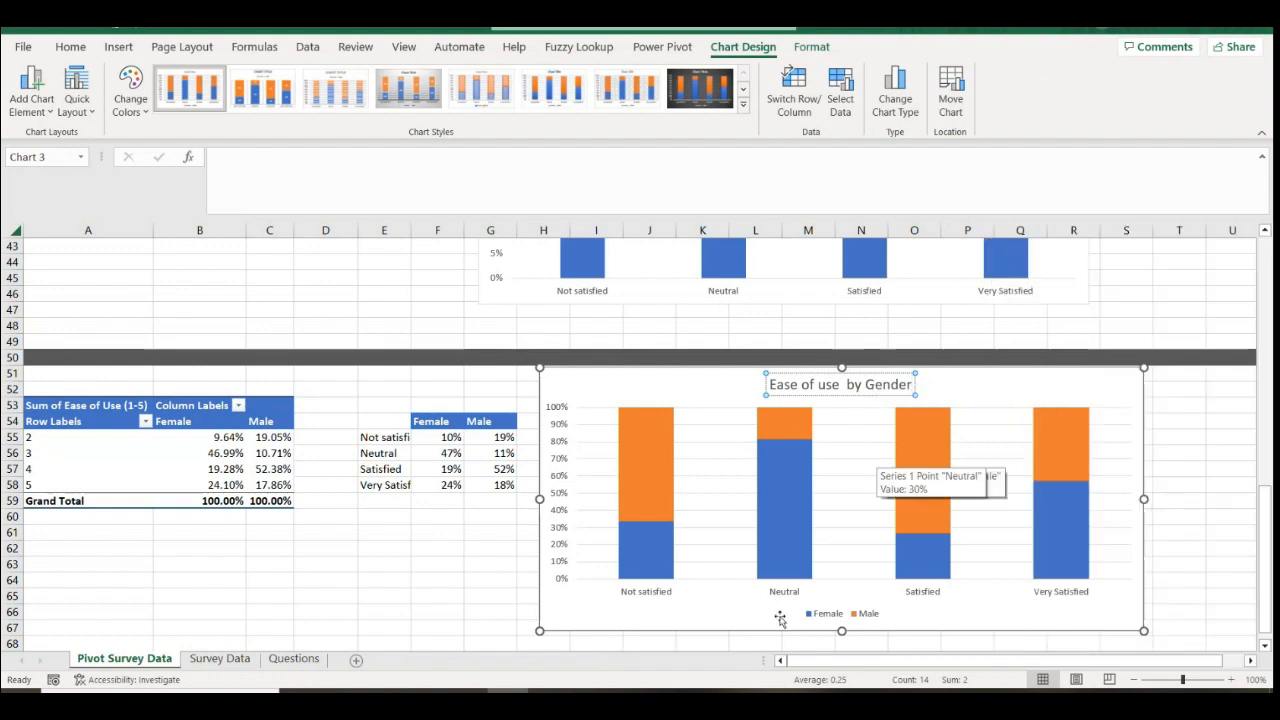
pyautogui.click(1188, 432)
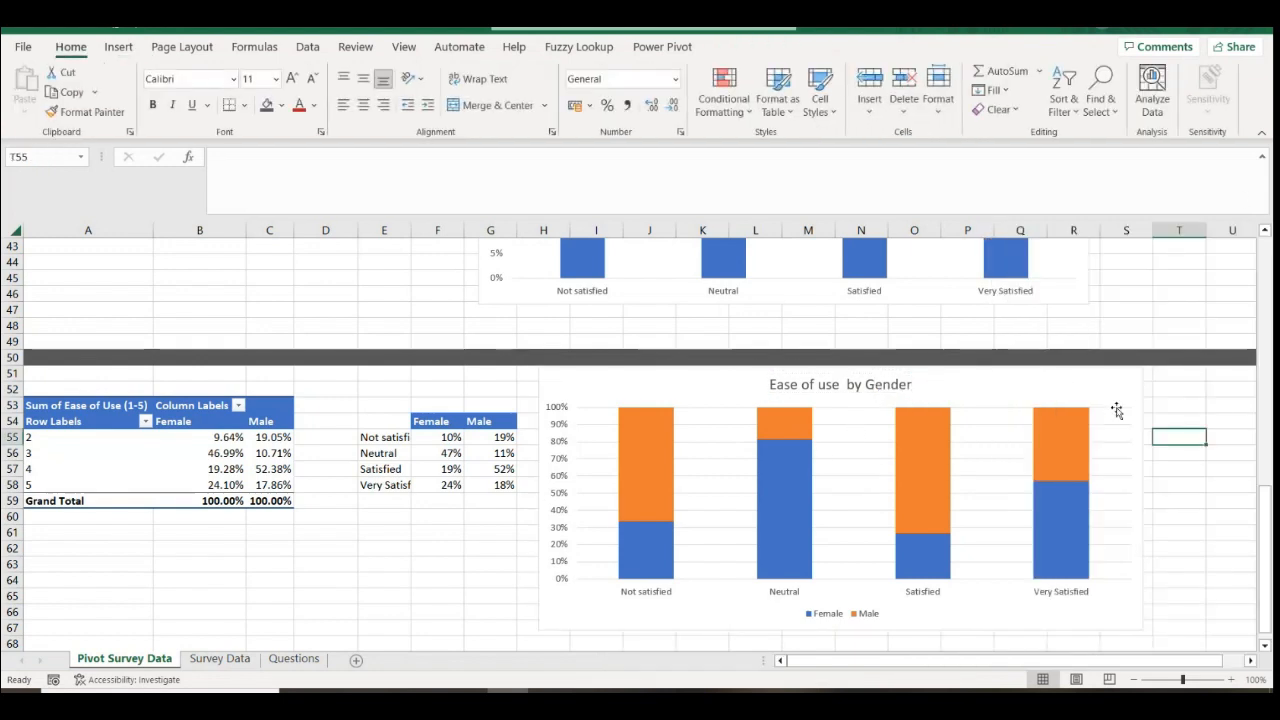
# Add data labels to the bars and make the Male and Female labels bold
pyautogui.click(1115, 422)
pyautogui.click(1164, 378)
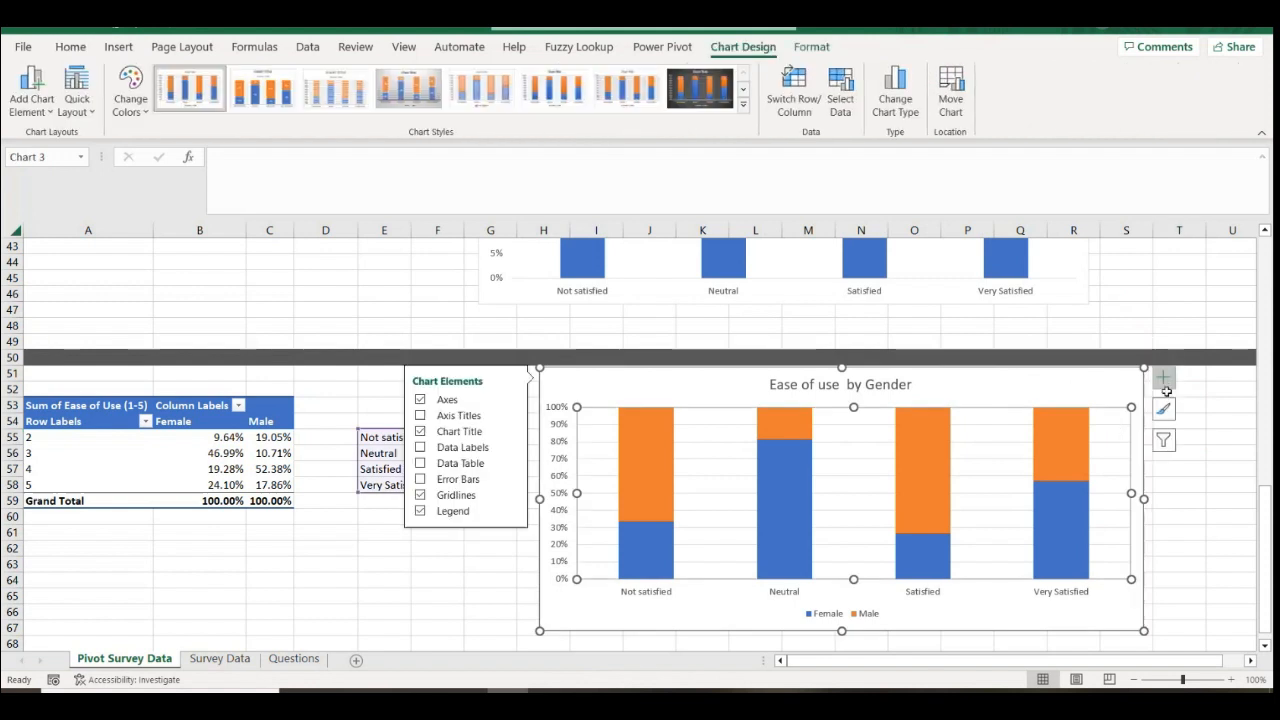
pyautogui.click(421, 447)
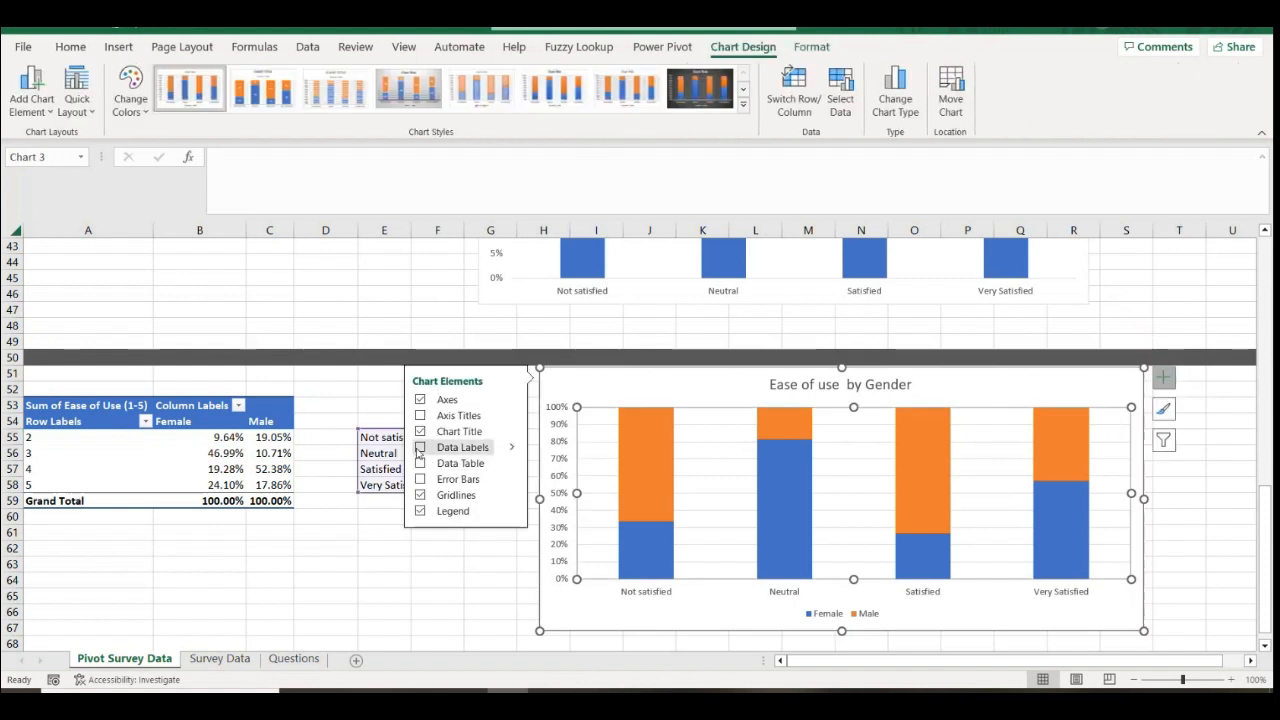
pyautogui.click(642, 462)
pyautogui.click(70, 46)
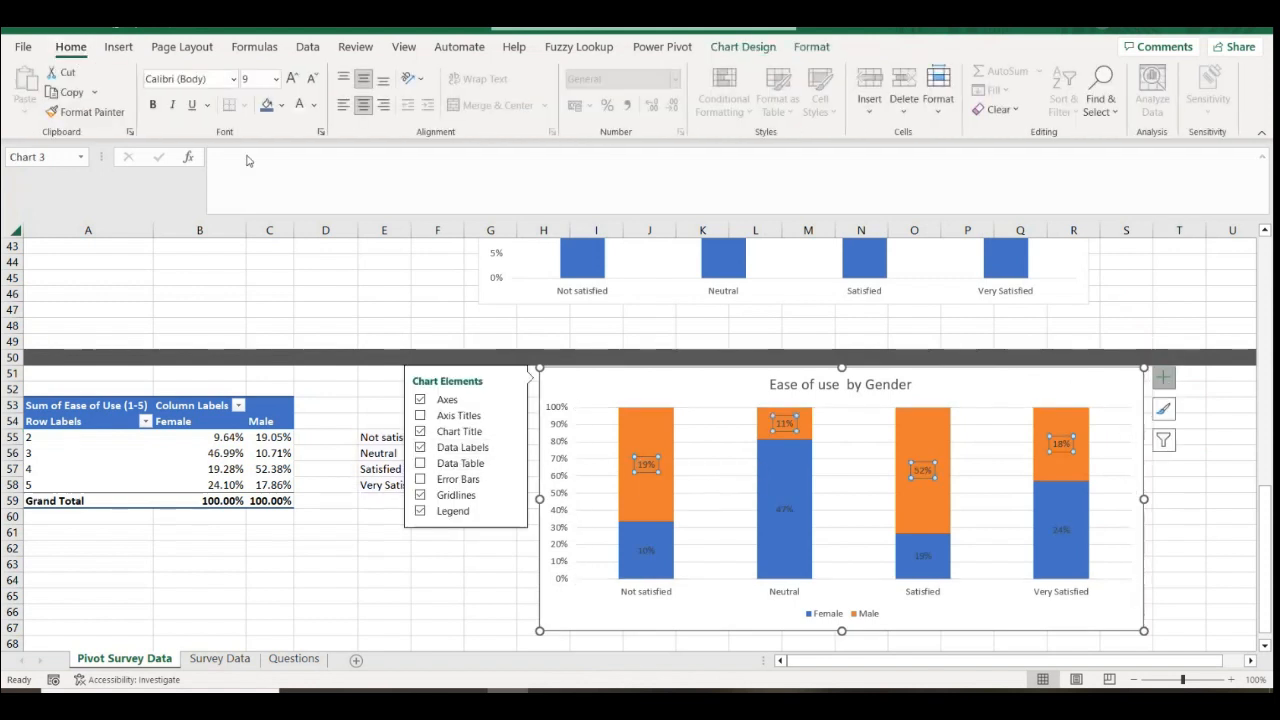
pyautogui.click(153, 105)
pyautogui.click(647, 549)
pyautogui.click(153, 105)
# Delete the chart's gridlines and copy the finished chart
pyautogui.click(1120, 560)
pyautogui.click(1108, 561)
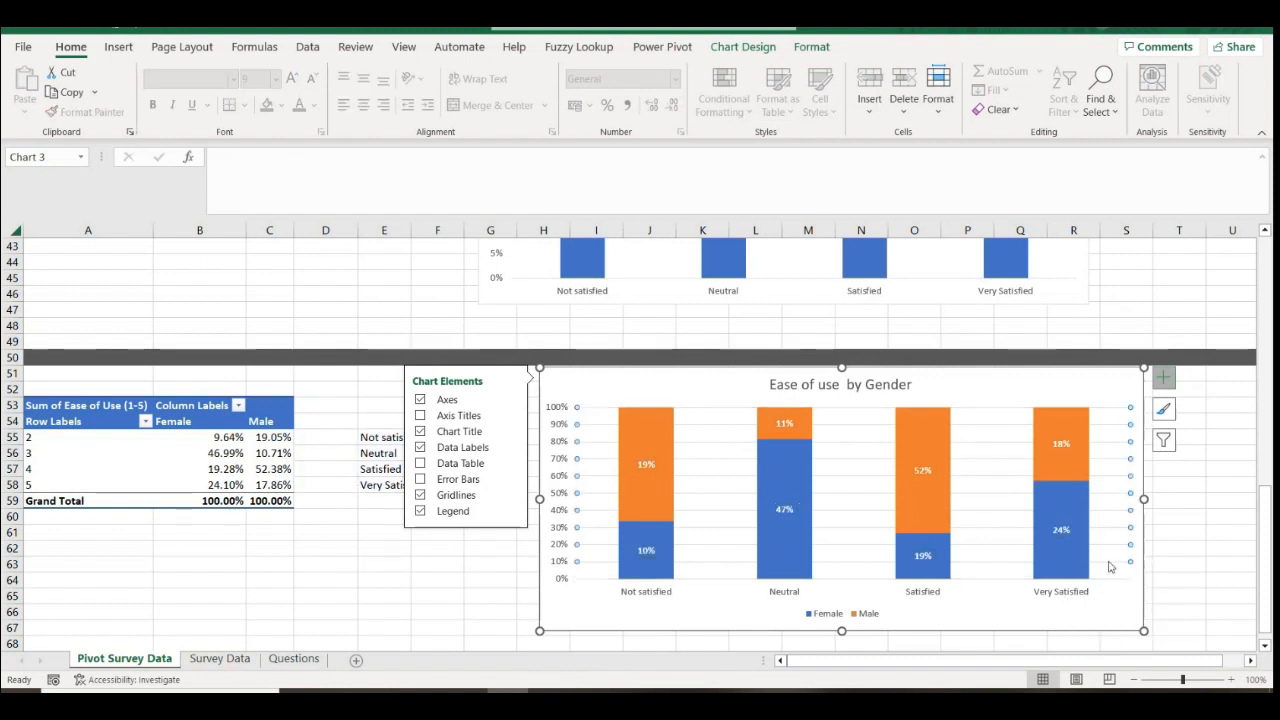
pyautogui.press('Delete')
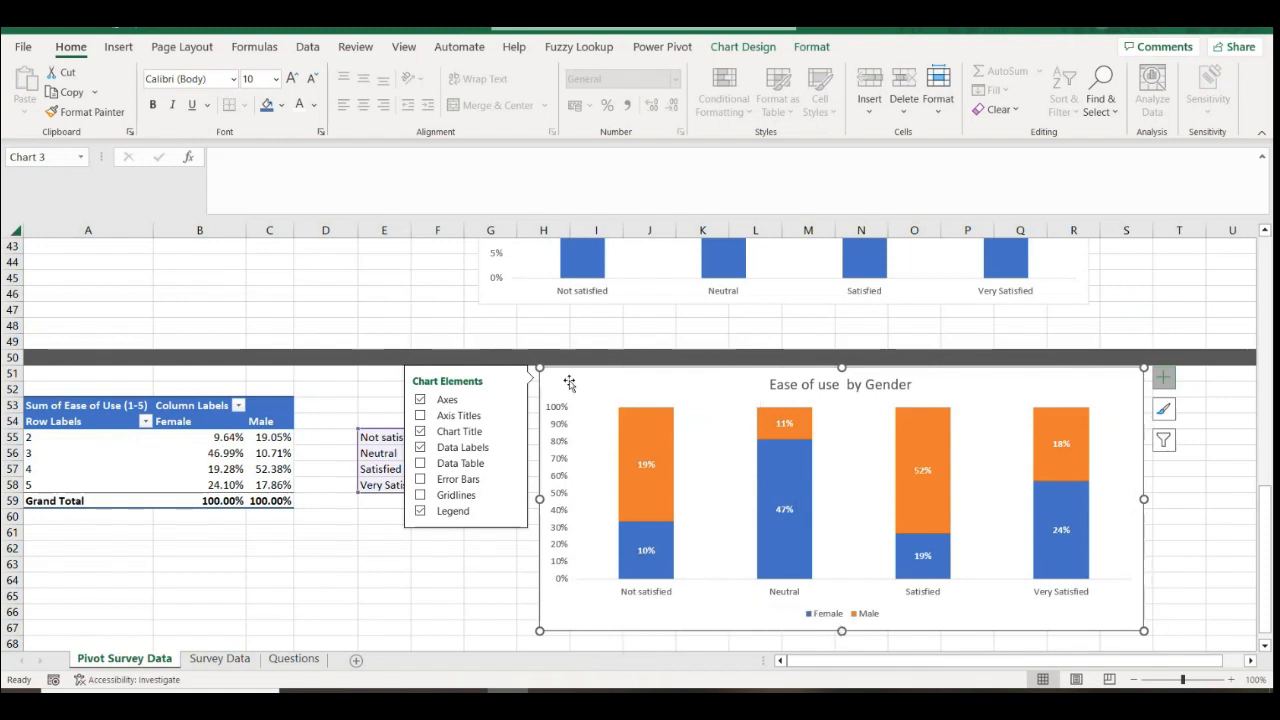
pyautogui.hotkey('ctrl', 'c')
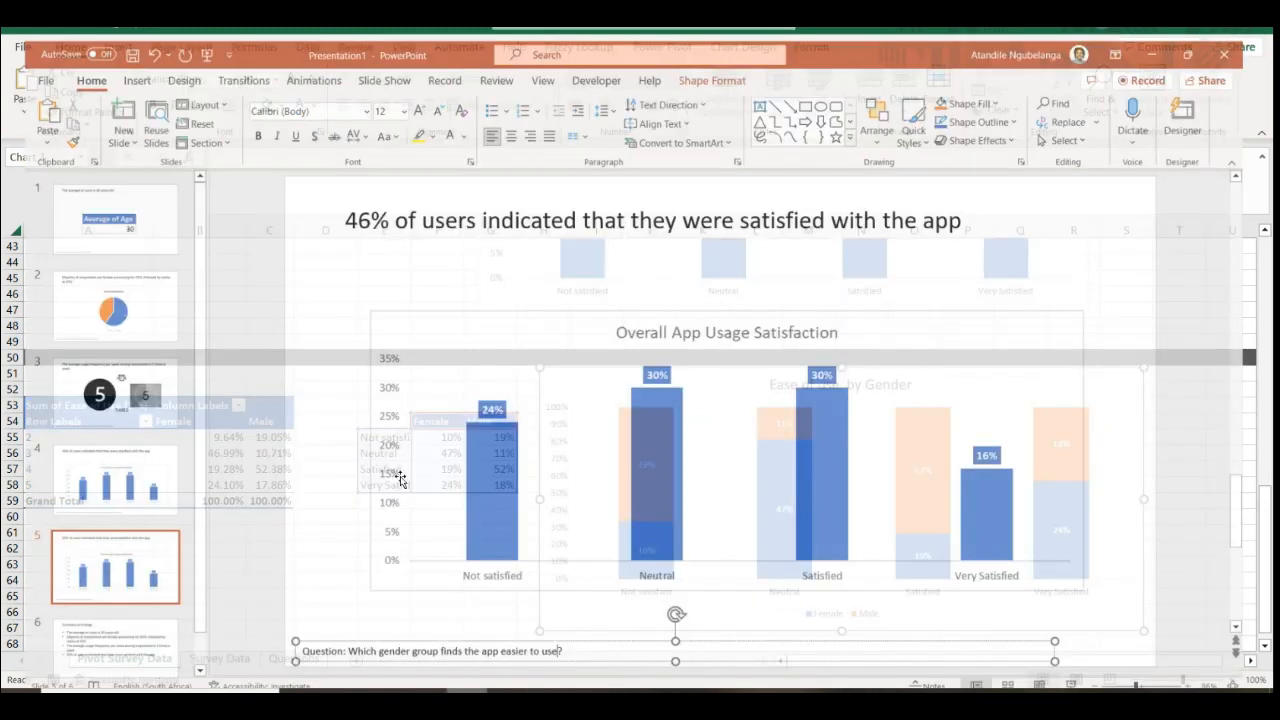